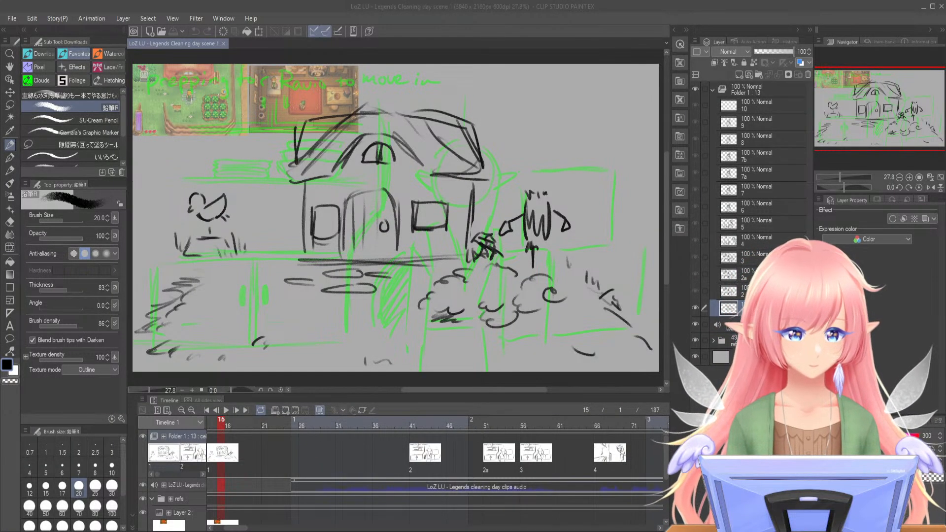
- Turn off onion skin and move the timeline playhead to frame 48
{"action": "left_click", "coordinate": [320, 410]}
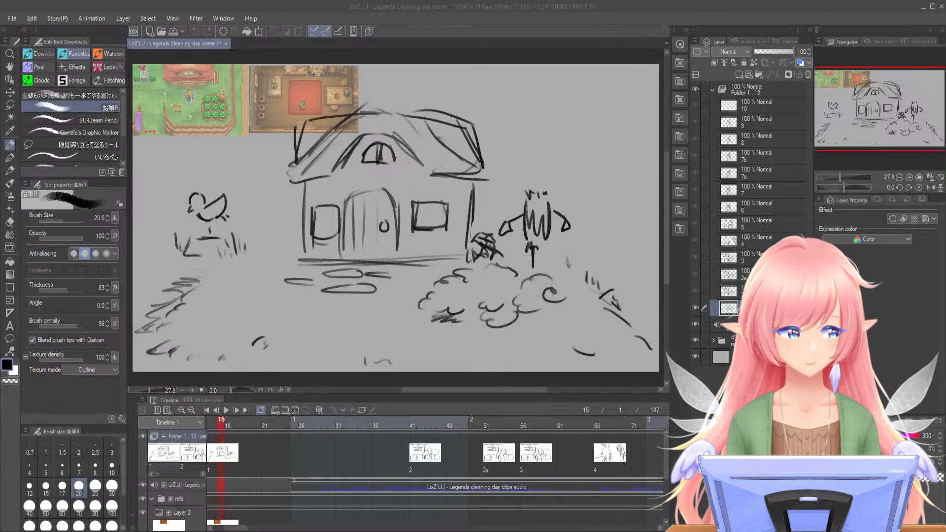
{"action": "left_click_drag", "start_coordinate": [878, 109], "coordinate": [880, 107]}
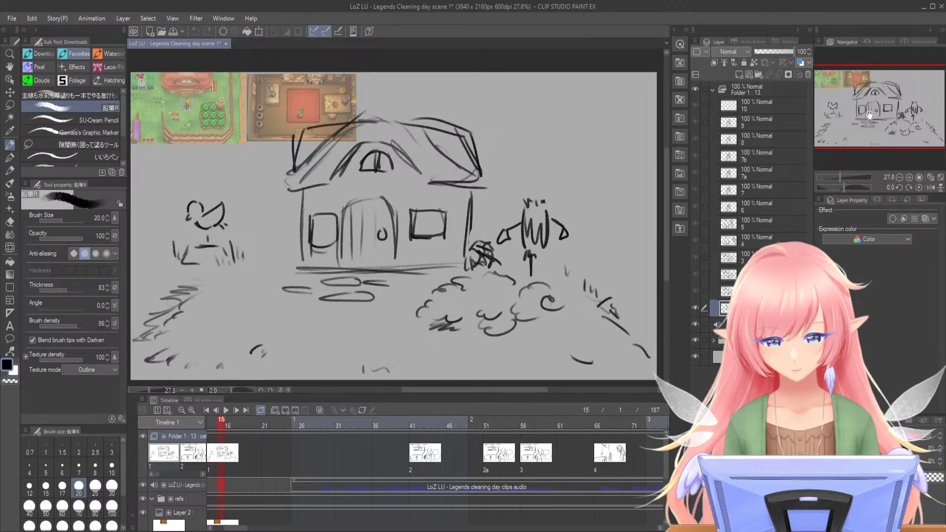
{"action": "left_click_drag", "start_coordinate": [307, 421], "coordinate": [456, 415]}
- Collapse the animation folder holding the rough scene drawings and rename it Storyboard
{"action": "left_click", "coordinate": [712, 90]}
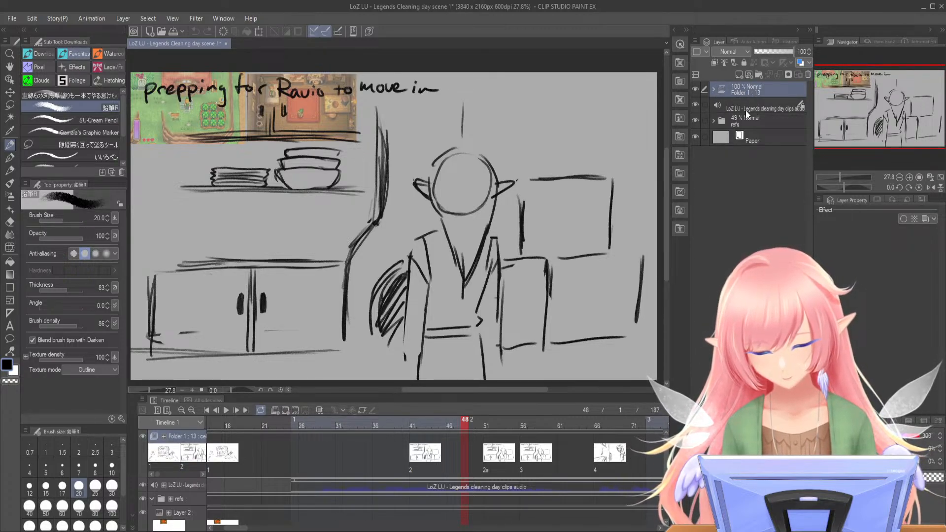
{"action": "type", "text": "Storyboard"}
{"action": "key", "text": "Return"}
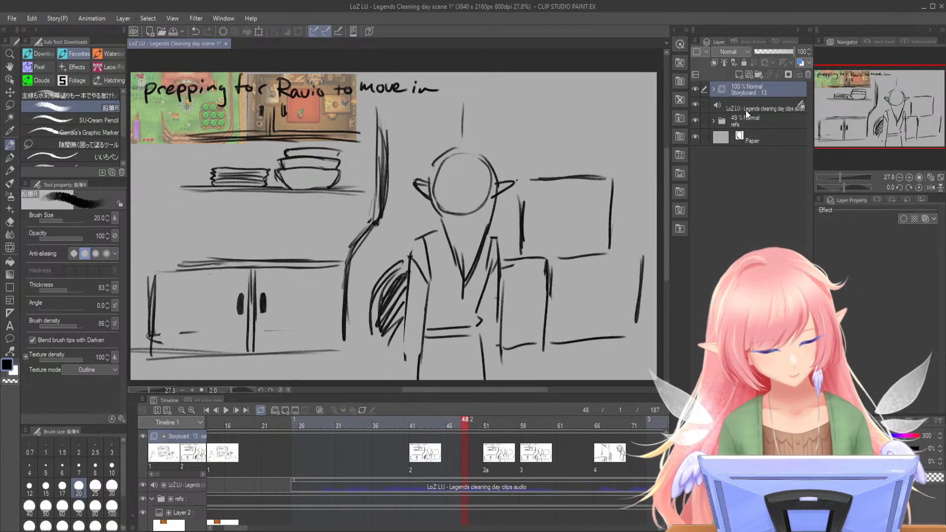
- Add a new animation folder above Storyboard with an empty cel at frame 41, and select that cel
{"action": "left_click", "coordinate": [220, 424]}
{"action": "left_click_drag", "start_coordinate": [225, 528], "coordinate": [252, 528]}
{"action": "left_click", "coordinate": [343, 425]}
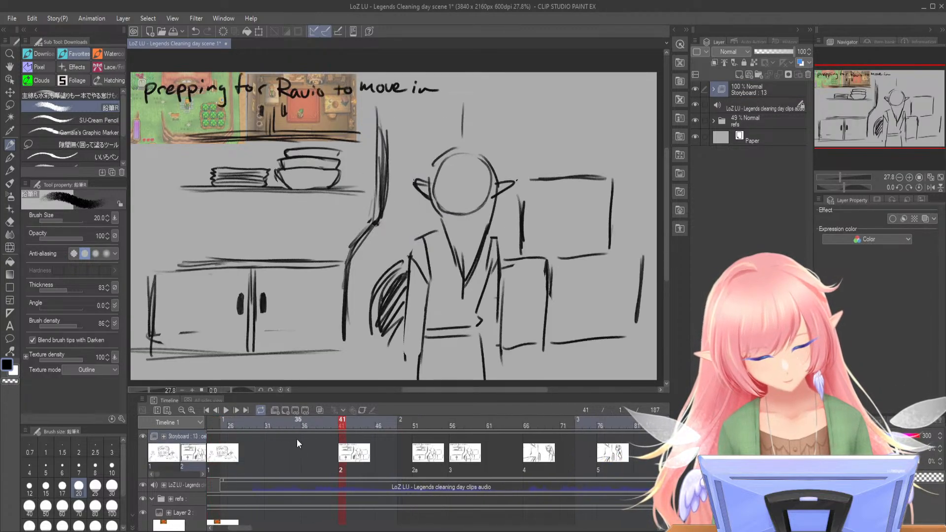
{"action": "left_click", "coordinate": [275, 410]}
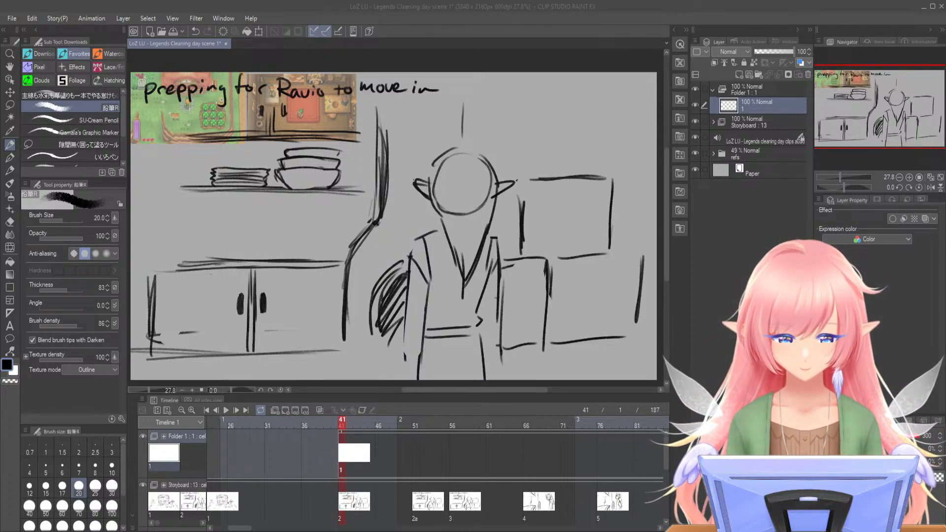
{"action": "left_click", "coordinate": [776, 104]}
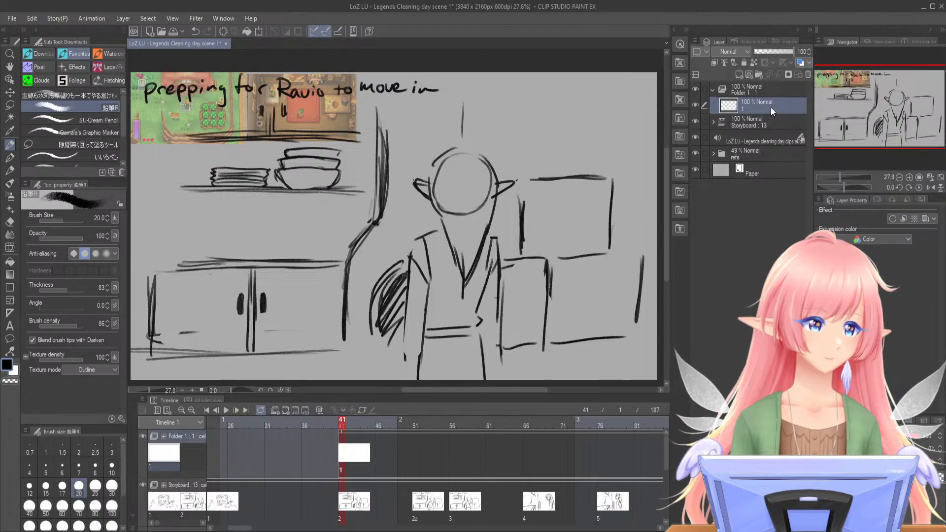
- Lower the Storyboard folder's opacity to 48% and reselect the empty cel for drawing
{"action": "left_click", "coordinate": [770, 123]}
{"action": "left_click_drag", "start_coordinate": [791, 51], "coordinate": [781, 43]}
{"action": "left_click", "coordinate": [771, 106]}
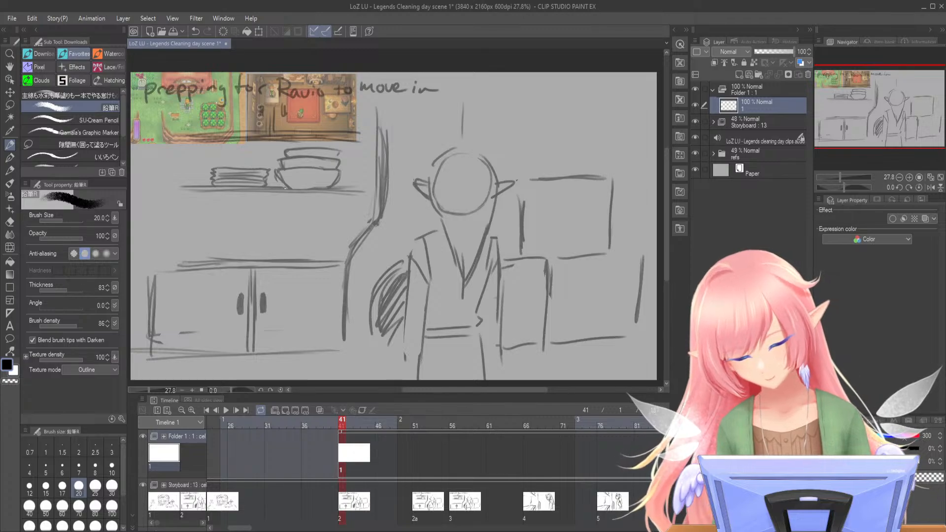
- Try the Mapping pen at sizes 10, 20 and 15 with test strokes over the sketched head, and undo them
{"action": "left_click_drag", "start_coordinate": [857, 120], "coordinate": [866, 125]}
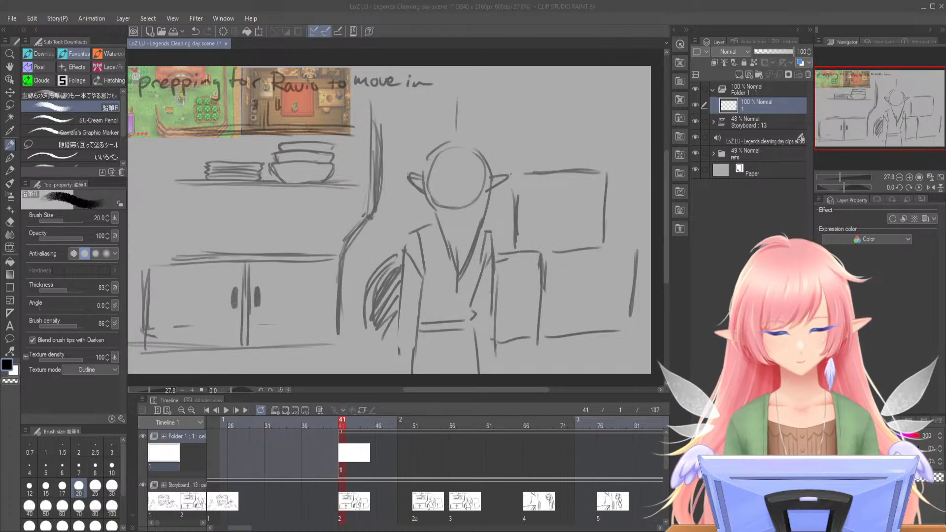
{"action": "left_click_drag", "start_coordinate": [863, 117], "coordinate": [865, 117]}
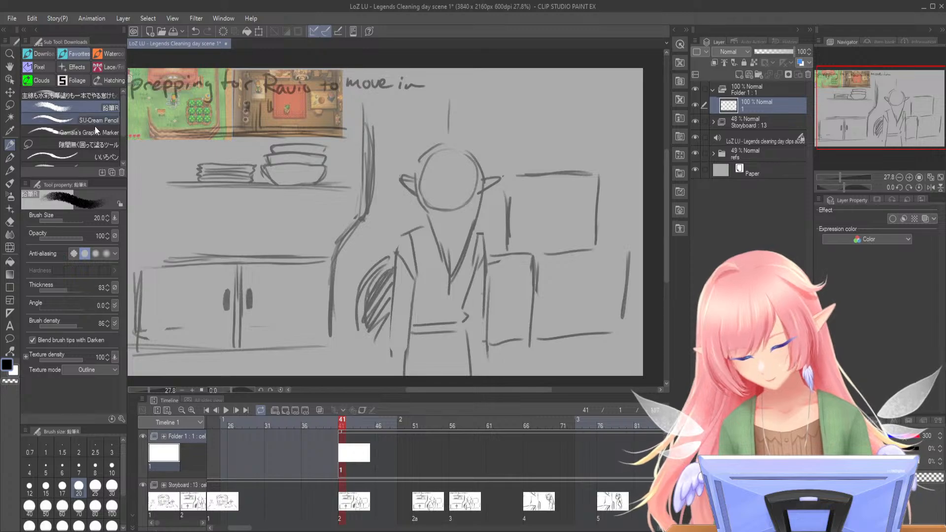
{"action": "left_click", "coordinate": [9, 158]}
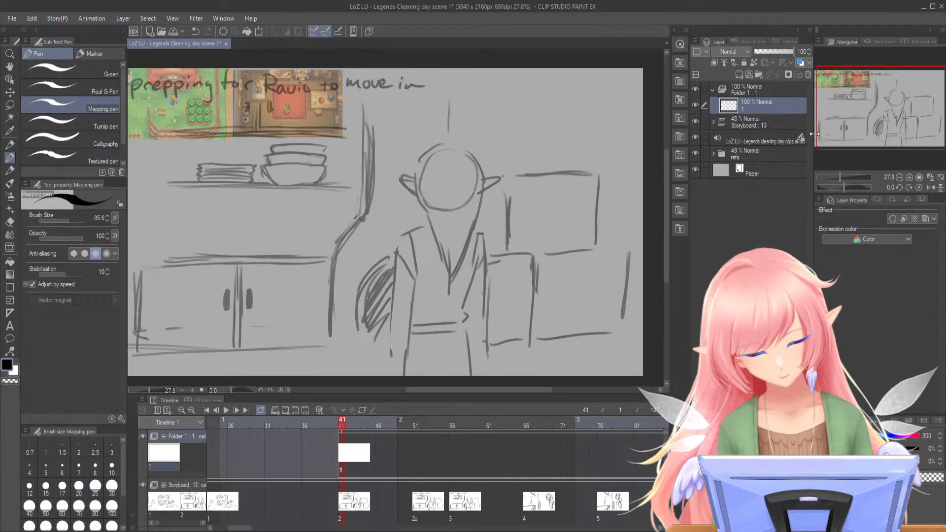
{"action": "left_click_drag", "start_coordinate": [841, 176], "coordinate": [848, 177]}
{"action": "left_click_drag", "start_coordinate": [869, 116], "coordinate": [878, 109]}
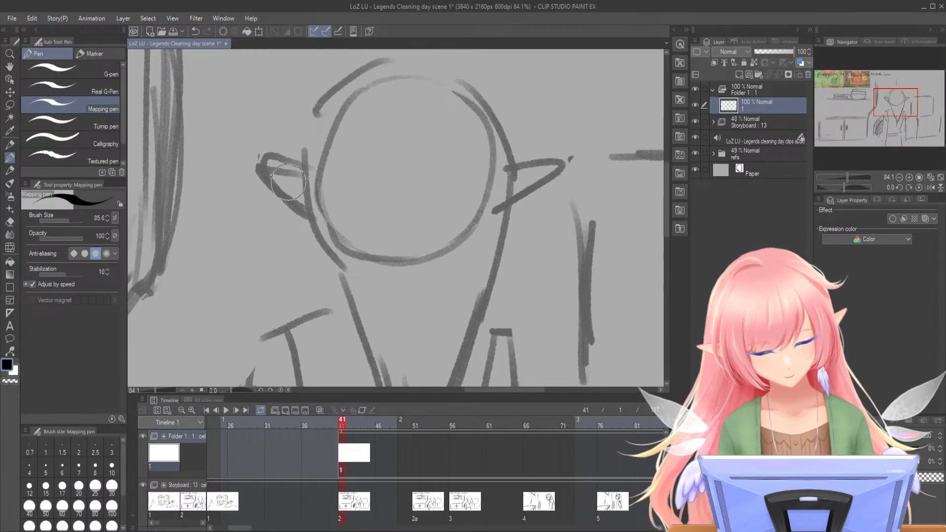
{"action": "left_click", "coordinate": [112, 465]}
{"action": "mouse_move", "coordinate": [310, 201]}
{"action": "left_mouse_down"}
{"action": "mouse_move", "coordinate": [308, 254]}
{"action": "mouse_move", "coordinate": [365, 256]}
{"action": "left_mouse_up"}
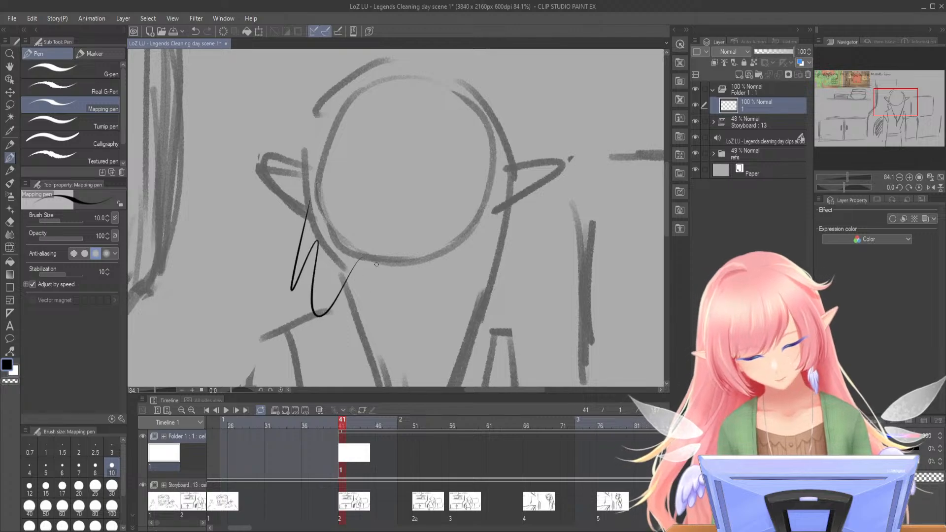
{"action": "left_click", "coordinate": [79, 485]}
{"action": "left_click_drag", "start_coordinate": [373, 165], "coordinate": [385, 193]}
{"action": "left_click_drag", "start_coordinate": [383, 251], "coordinate": [399, 278]}
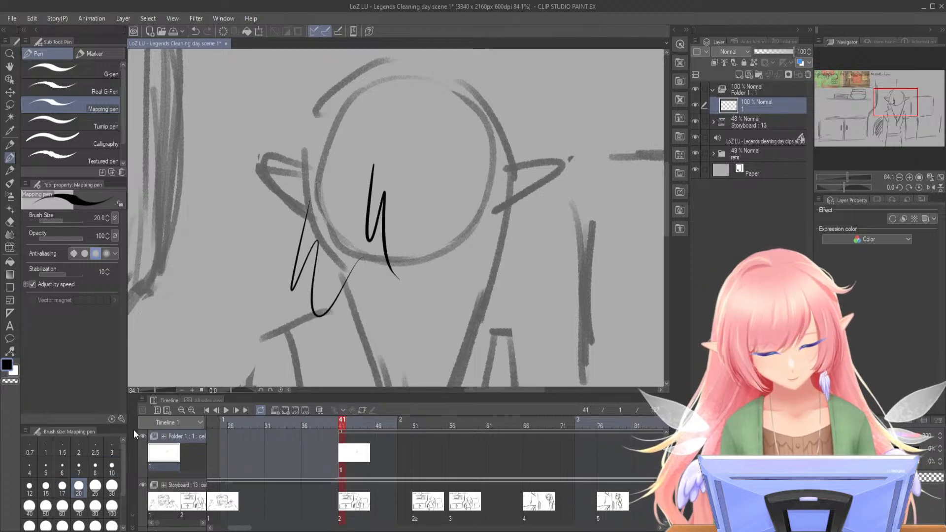
{"action": "left_click", "coordinate": [46, 485]}
{"action": "left_click_drag", "start_coordinate": [417, 139], "coordinate": [436, 302]}
{"action": "key", "text": "ctrl+z"}
{"action": "key", "text": "ctrl+z"}
{"action": "key", "text": "ctrl+z"}
{"action": "mouse_move", "coordinate": [438, 145]}
{"action": "left_mouse_down"}
{"action": "mouse_move", "coordinate": [446, 158]}
{"action": "mouse_move", "coordinate": [436, 238]}
{"action": "left_mouse_up"}
{"action": "key", "text": "ctrl+z"}
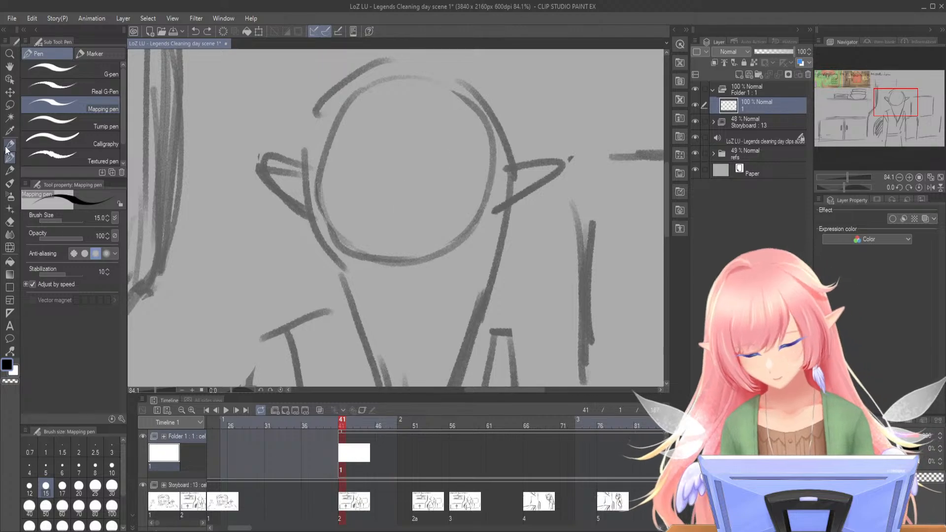
- Choose Frosty's Smooth Pen, compare sizes 10 and 15 with test strokes, undo the strokes and keep size 10
{"action": "left_click", "coordinate": [10, 145]}
{"action": "left_click_drag", "start_coordinate": [123, 113], "coordinate": [123, 149]}
{"action": "left_click", "coordinate": [113, 143]}
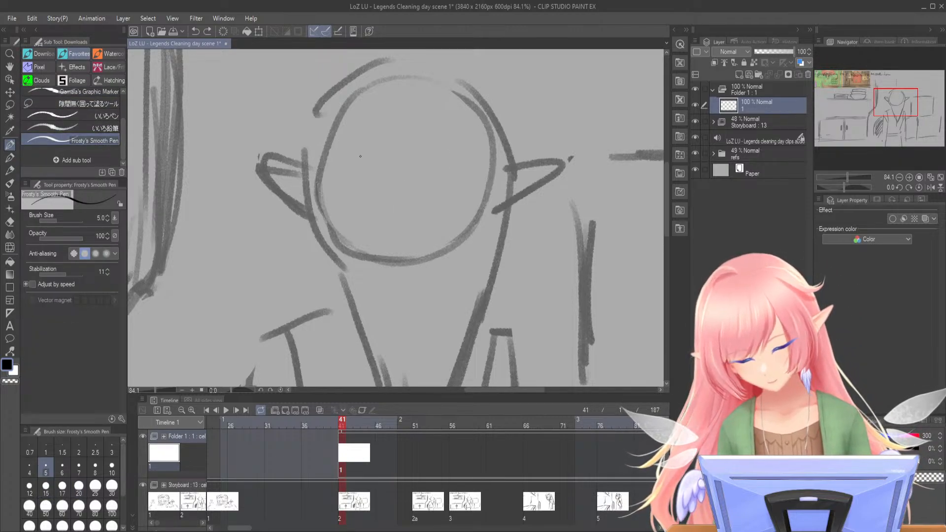
{"action": "left_click", "coordinate": [112, 465]}
{"action": "left_click_drag", "start_coordinate": [434, 129], "coordinate": [403, 255]}
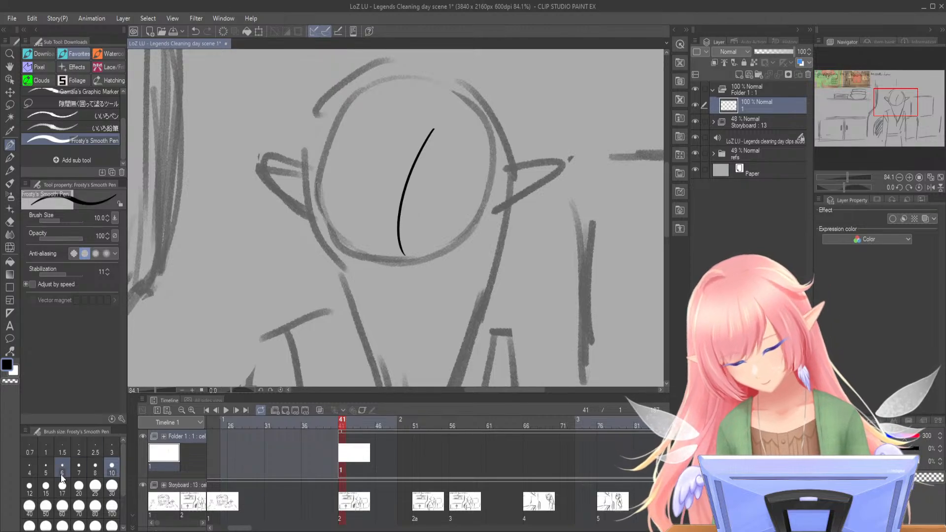
{"action": "left_click", "coordinate": [46, 486]}
{"action": "left_click_drag", "start_coordinate": [407, 143], "coordinate": [384, 267]}
{"action": "left_click", "coordinate": [112, 465]}
{"action": "left_click_drag", "start_coordinate": [465, 162], "coordinate": [450, 249]}
{"action": "key", "text": "ctrl+z"}
{"action": "key", "text": "ctrl+z"}
{"action": "key", "text": "ctrl+z"}
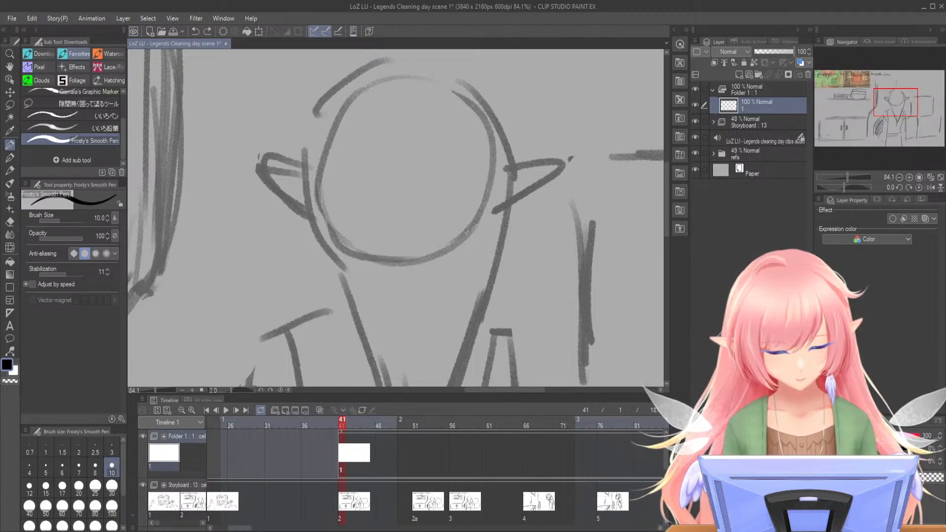
- Create a raster layer above the new animation folder and name it notes
{"action": "left_click", "coordinate": [772, 86]}
{"action": "key", "text": "ctrl+shift+n"}
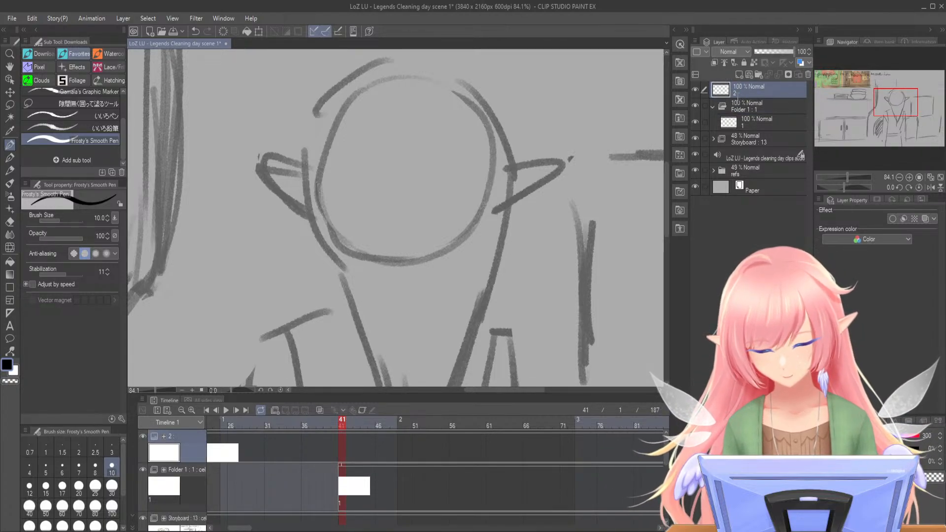
{"action": "double_click", "coordinate": [736, 93]}
{"action": "type", "text": "notes"}
{"action": "key", "text": "Return"}
- Handwrite the heading "brush" on the notes layer just below the game reference picture
{"action": "left_click_drag", "start_coordinate": [861, 111], "coordinate": [830, 98]}
{"action": "left_click_drag", "start_coordinate": [203, 164], "coordinate": [206, 183]}
{"action": "key", "text": "ctrl+z"}
{"action": "mouse_move", "coordinate": [837, 96]}
{"action": "left_mouse_down"}
{"action": "mouse_move", "coordinate": [865, 78]}
{"action": "mouse_move", "coordinate": [857, 88]}
{"action": "left_mouse_up"}
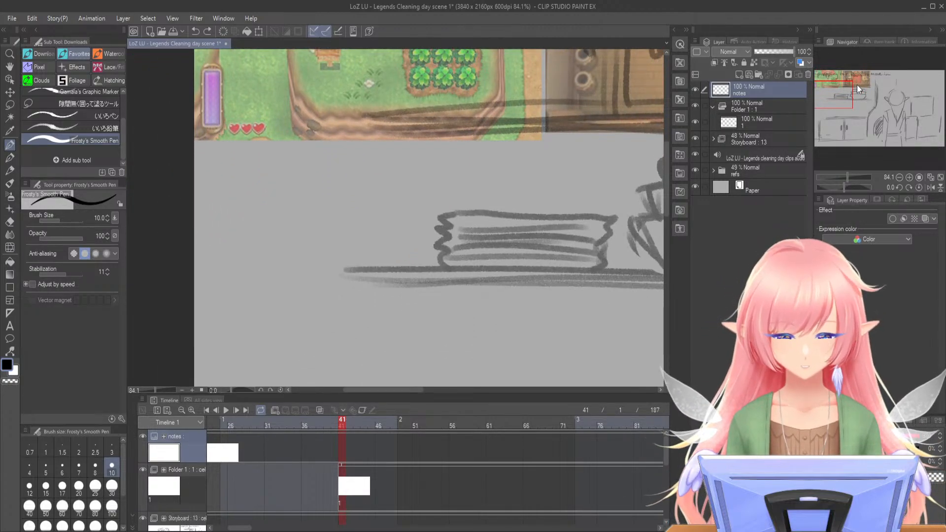
{"action": "mouse_move", "coordinate": [205, 149]}
{"action": "left_mouse_down"}
{"action": "mouse_move", "coordinate": [207, 169]}
{"action": "mouse_move", "coordinate": [225, 161]}
{"action": "mouse_move", "coordinate": [236, 170]}
{"action": "left_mouse_up"}
{"action": "left_click_drag", "start_coordinate": [244, 147], "coordinate": [262, 167]}
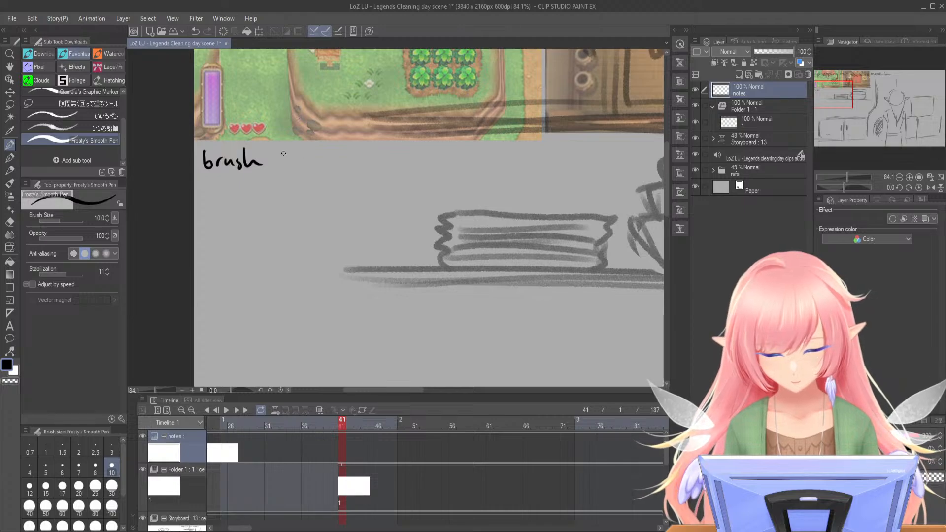
- Handwrite the note "Frosty's smooth pen : 10" beneath the "brush" heading
{"action": "left_click_drag", "start_coordinate": [210, 183], "coordinate": [206, 197]}
{"action": "mouse_move", "coordinate": [202, 184]}
{"action": "left_mouse_down"}
{"action": "mouse_move", "coordinate": [222, 178]}
{"action": "mouse_move", "coordinate": [211, 189]}
{"action": "left_mouse_up"}
{"action": "left_click_drag", "start_coordinate": [217, 195], "coordinate": [231, 189]}
{"action": "mouse_move", "coordinate": [239, 186]}
{"action": "left_mouse_down"}
{"action": "mouse_move", "coordinate": [252, 188]}
{"action": "mouse_move", "coordinate": [255, 203]}
{"action": "mouse_move", "coordinate": [262, 182]}
{"action": "mouse_move", "coordinate": [267, 191]}
{"action": "mouse_move", "coordinate": [331, 185]}
{"action": "mouse_move", "coordinate": [334, 194]}
{"action": "left_mouse_up"}
{"action": "key", "text": "ctrl+z"}
{"action": "mouse_move", "coordinate": [329, 186]}
{"action": "left_mouse_down"}
{"action": "mouse_move", "coordinate": [360, 186]}
{"action": "mouse_move", "coordinate": [371, 199]}
{"action": "left_mouse_up"}
{"action": "mouse_move", "coordinate": [372, 182]}
{"action": "left_mouse_down"}
{"action": "mouse_move", "coordinate": [433, 187]}
{"action": "mouse_move", "coordinate": [445, 175]}
{"action": "left_mouse_up"}
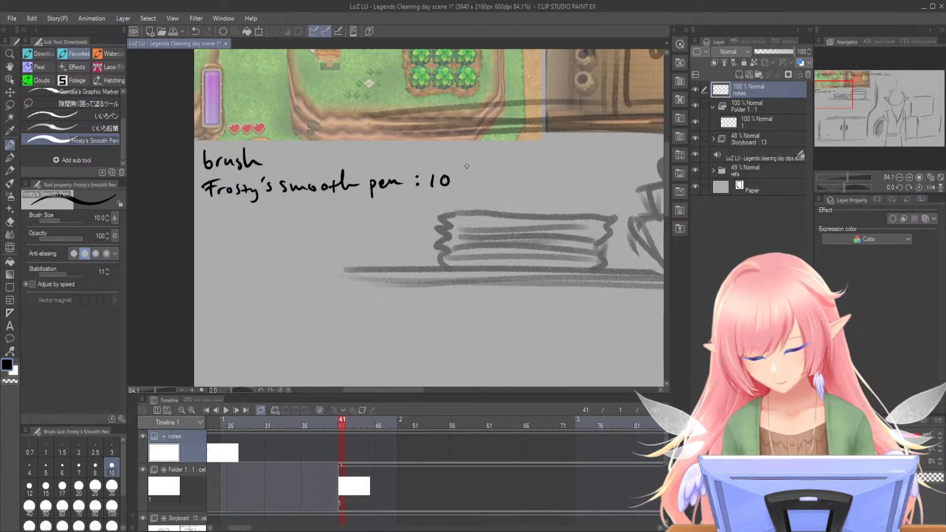
- Set the pen's stabilization to 10 and select the empty cel in the new animation folder
{"action": "left_click", "coordinate": [108, 274]}
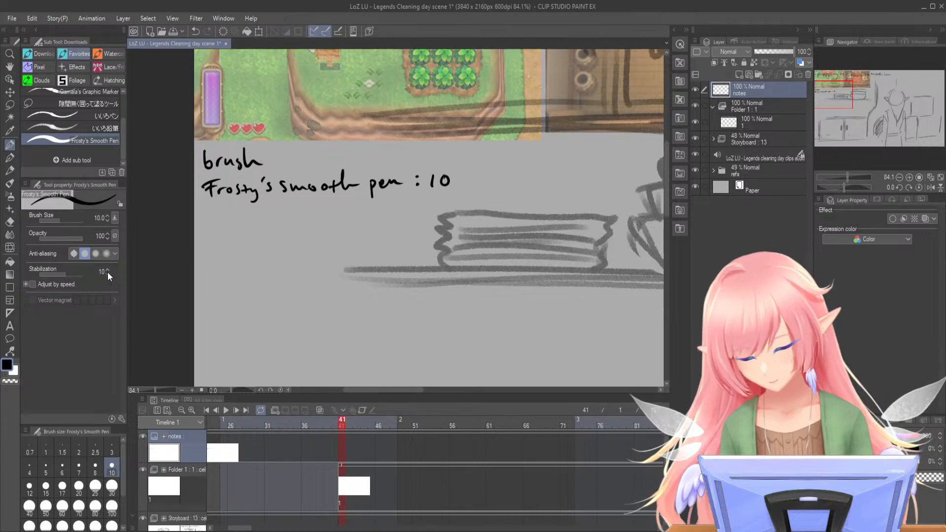
{"action": "left_click_drag", "start_coordinate": [848, 177], "coordinate": [840, 177]}
{"action": "left_click_drag", "start_coordinate": [872, 97], "coordinate": [899, 112]}
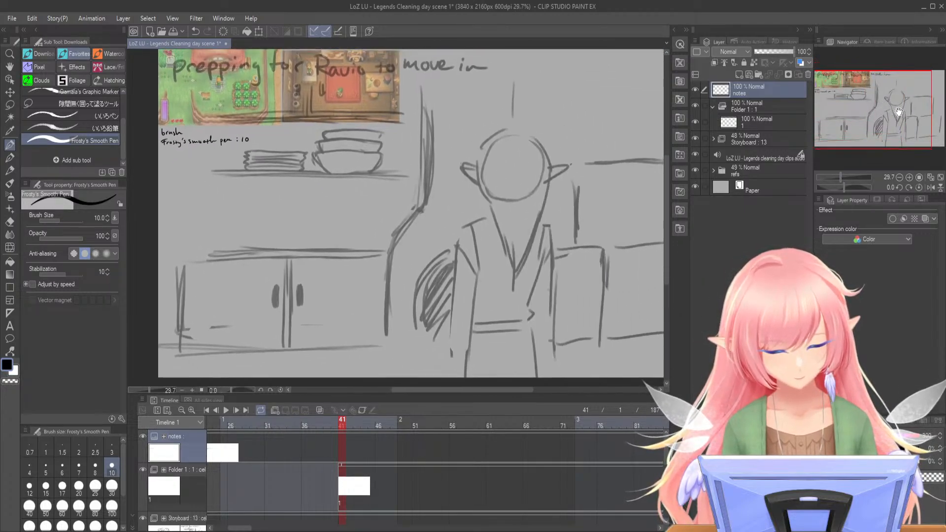
{"action": "left_click", "coordinate": [773, 123]}
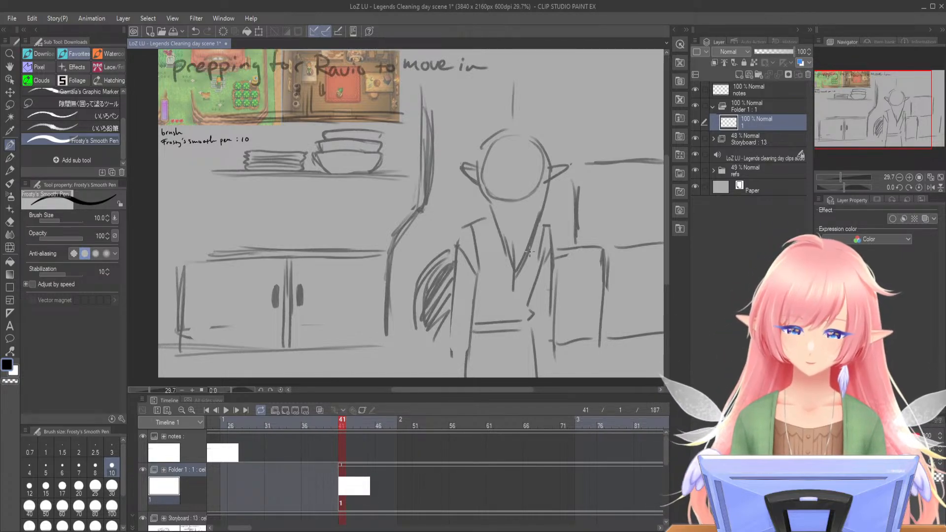
- Show the Sub View references and browse through the images to the collage of the red-tunic character
{"action": "mouse_move", "coordinate": [866, 120]}
{"action": "left_mouse_down"}
{"action": "mouse_move", "coordinate": [874, 120]}
{"action": "mouse_move", "coordinate": [863, 120]}
{"action": "left_mouse_up"}
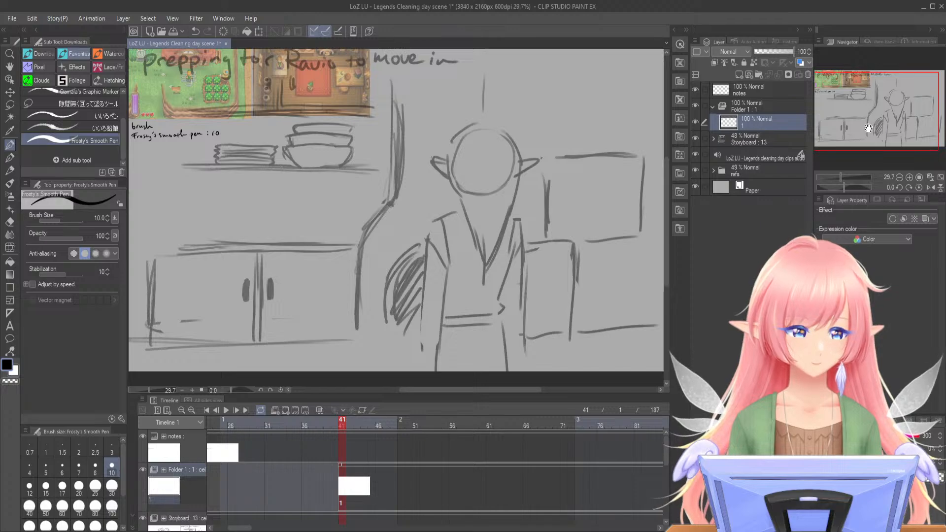
{"action": "left_click_drag", "start_coordinate": [873, 131], "coordinate": [886, 129]}
{"action": "left_click_drag", "start_coordinate": [841, 178], "coordinate": [846, 177]}
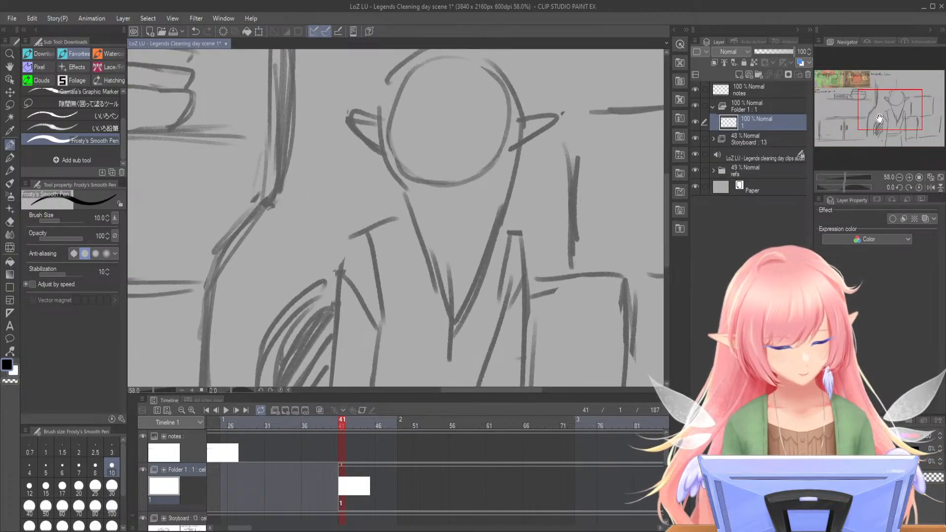
{"action": "left_click", "coordinate": [877, 200]}
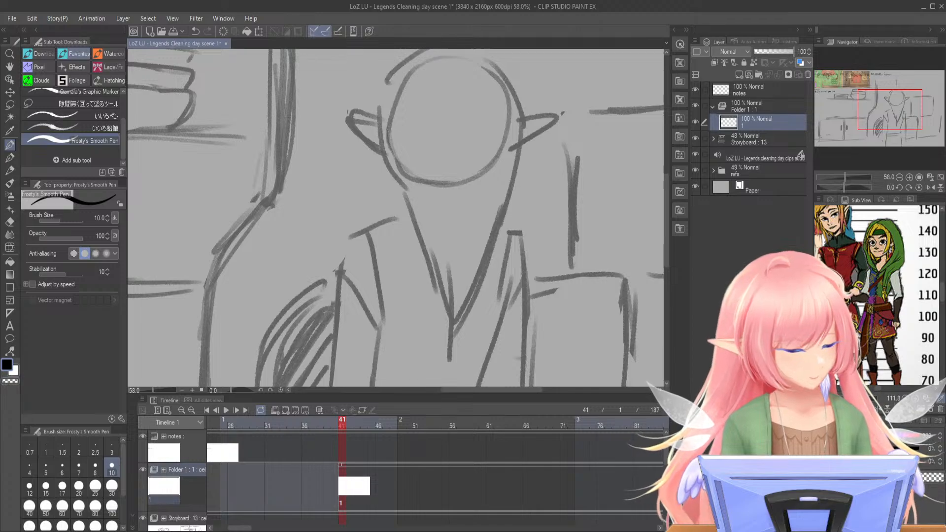
{"action": "scroll", "coordinate": [893, 295], "scroll_direction": "down", "scroll_amount": 4}
{"action": "scroll", "coordinate": [893, 295], "scroll_direction": "up", "scroll_amount": 2}
{"action": "left_click_drag", "start_coordinate": [848, 399], "coordinate": [847, 399]}
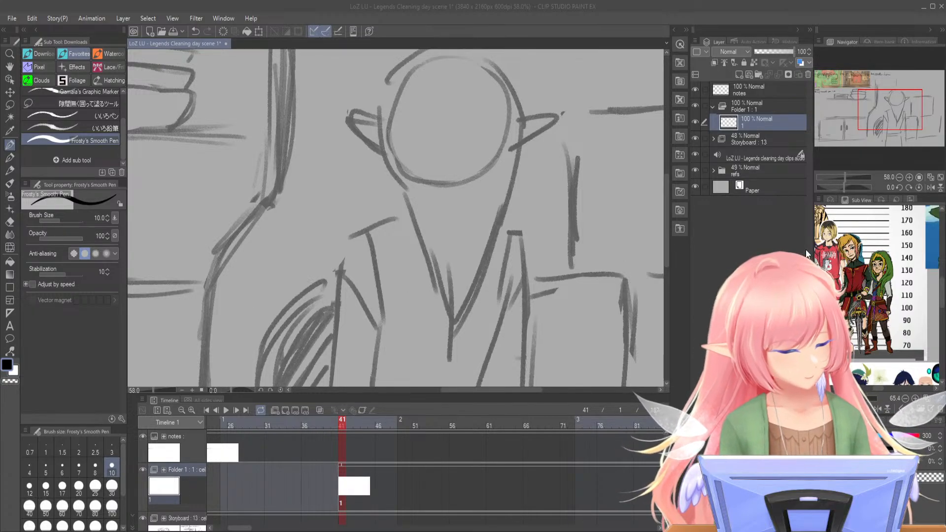
{"action": "left_click", "coordinate": [901, 408]}
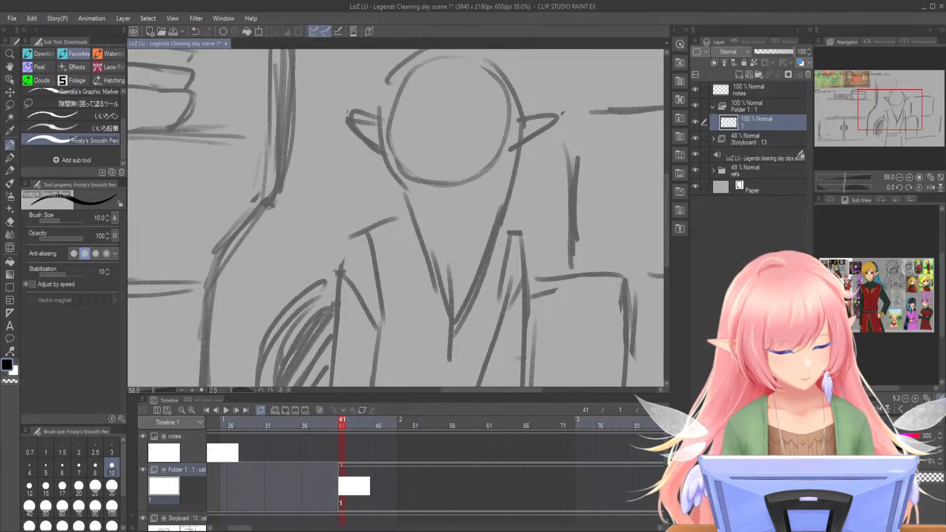
{"action": "left_click", "coordinate": [901, 409]}
{"action": "left_click", "coordinate": [901, 409]}
{"action": "left_click", "coordinate": [901, 408]}
{"action": "left_click", "coordinate": [901, 409]}
{"action": "left_click_drag", "start_coordinate": [901, 295], "coordinate": [942, 283]}
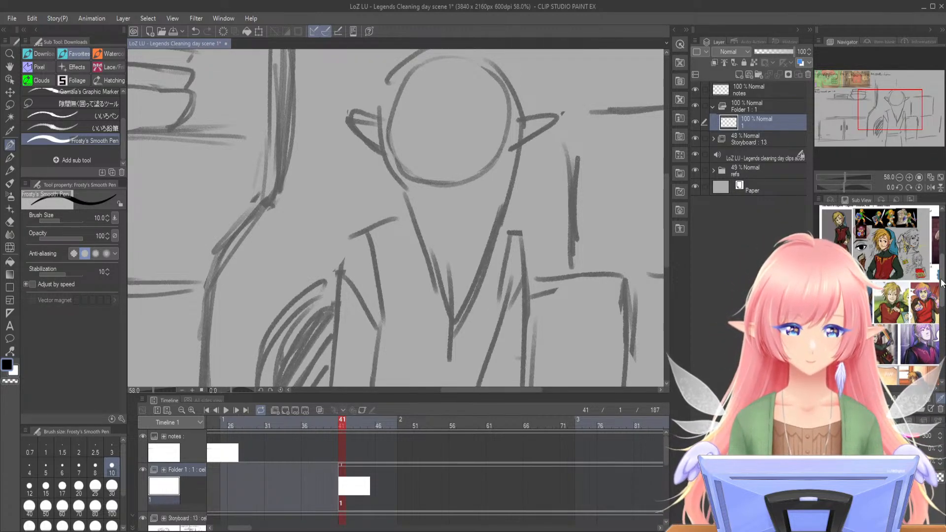
- Ink the left side of the character's head outline over the storyboard sketch, and select the audio layer
{"action": "left_click_drag", "start_coordinate": [881, 103], "coordinate": [883, 98]}
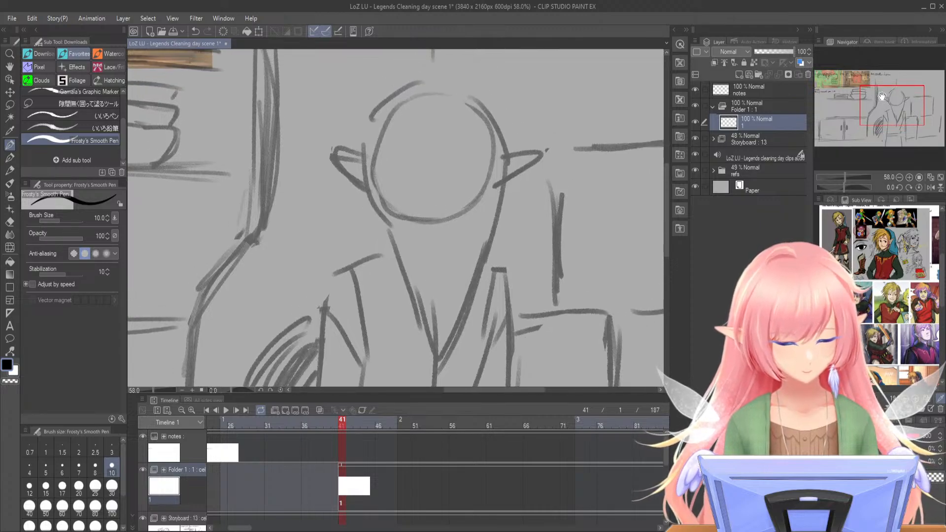
{"action": "left_click_drag", "start_coordinate": [845, 175], "coordinate": [847, 176]}
{"action": "left_click_drag", "start_coordinate": [881, 99], "coordinate": [883, 96]}
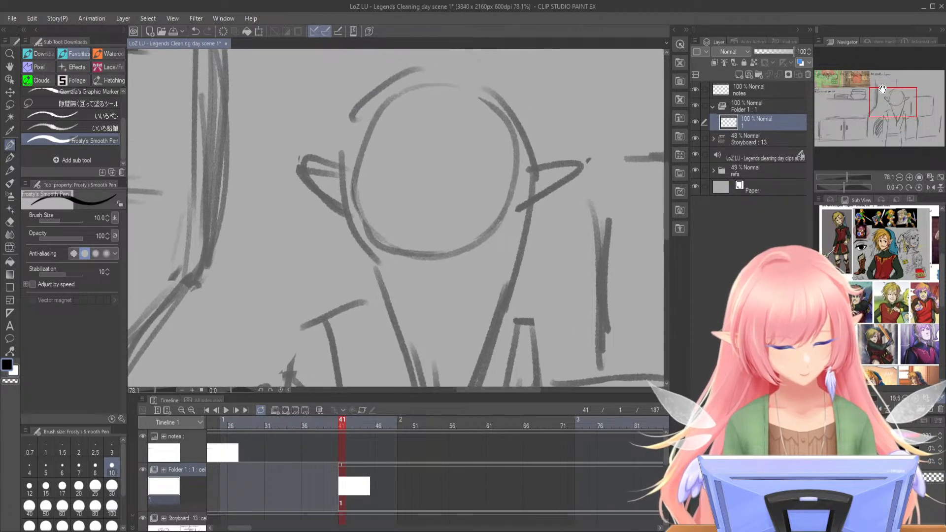
{"action": "mouse_move", "coordinate": [382, 83]}
{"action": "left_mouse_down"}
{"action": "mouse_move", "coordinate": [355, 125]}
{"action": "mouse_move", "coordinate": [352, 224]}
{"action": "left_mouse_up"}
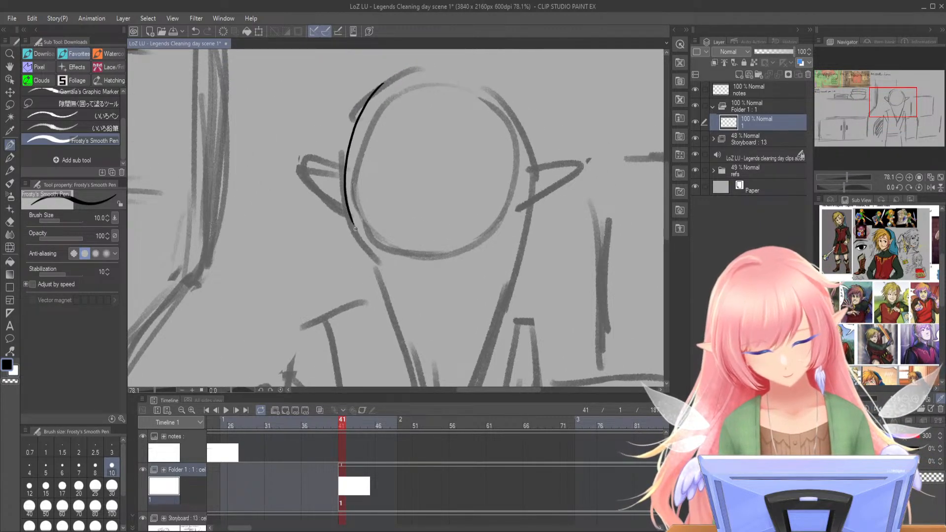
{"action": "left_click", "coordinate": [712, 155]}
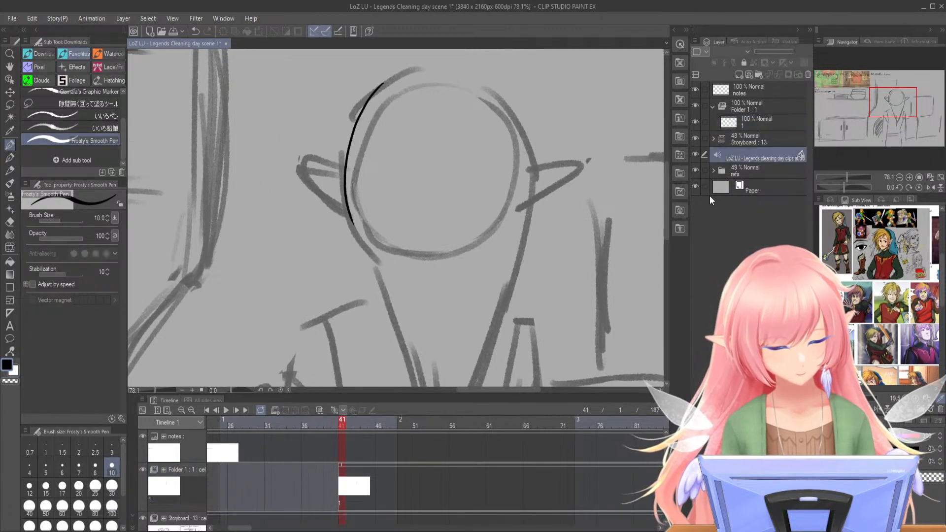
- Select cel 1, extend the left head outline down toward the neck, and ink the hair strands beneath the left ear
{"action": "left_click", "coordinate": [755, 120]}
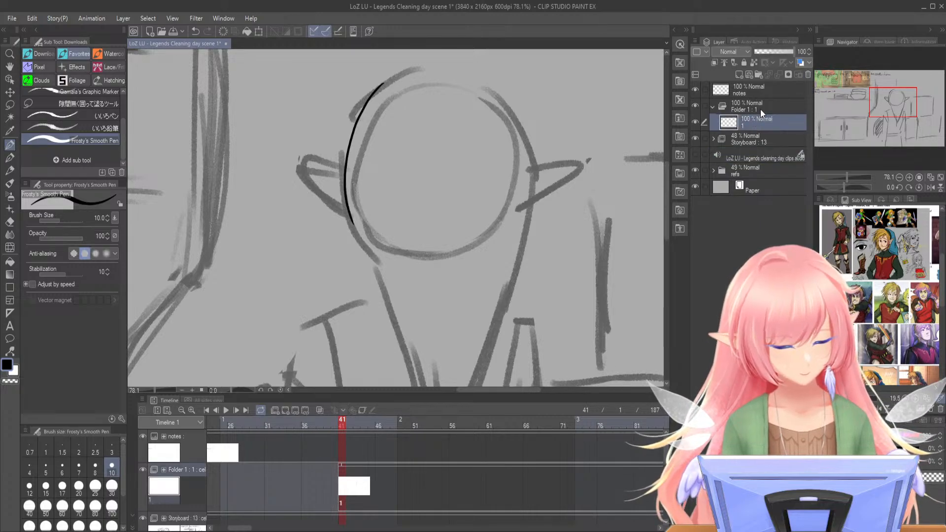
{"action": "left_click_drag", "start_coordinate": [351, 217], "coordinate": [385, 299]}
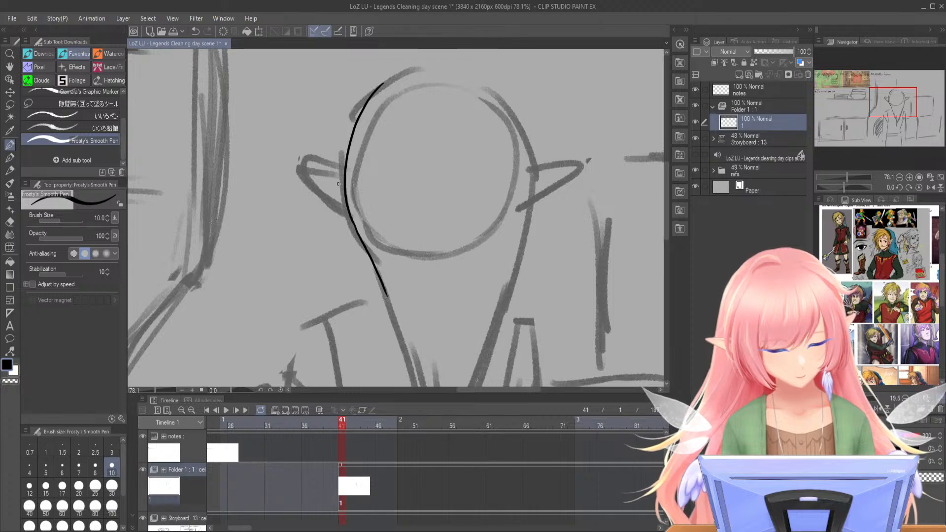
{"action": "mouse_move", "coordinate": [343, 227]}
{"action": "left_mouse_down"}
{"action": "mouse_move", "coordinate": [325, 270]}
{"action": "mouse_move", "coordinate": [340, 261]}
{"action": "mouse_move", "coordinate": [373, 274]}
{"action": "left_mouse_up"}
{"action": "key", "text": "ctrl+z"}
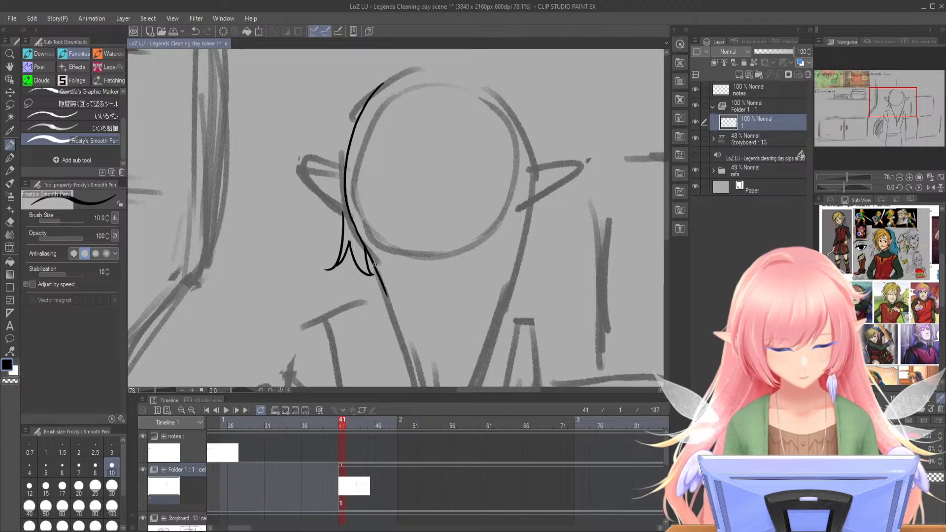
- Ink the two pointed ears on either side of the head
{"action": "mouse_move", "coordinate": [345, 169]}
{"action": "left_mouse_down"}
{"action": "mouse_move", "coordinate": [301, 164]}
{"action": "mouse_move", "coordinate": [358, 212]}
{"action": "mouse_move", "coordinate": [345, 179]}
{"action": "mouse_move", "coordinate": [295, 173]}
{"action": "mouse_move", "coordinate": [384, 236]}
{"action": "left_mouse_up"}
{"action": "key", "text": "ctrl+z"}
{"action": "mouse_move", "coordinate": [523, 176]}
{"action": "left_mouse_down"}
{"action": "mouse_move", "coordinate": [567, 175]}
{"action": "mouse_move", "coordinate": [504, 237]}
{"action": "left_mouse_up"}
- Erase the left ear's lines that overlap the inside of the head outline with the Hard eraser
{"action": "key", "text": "e"}
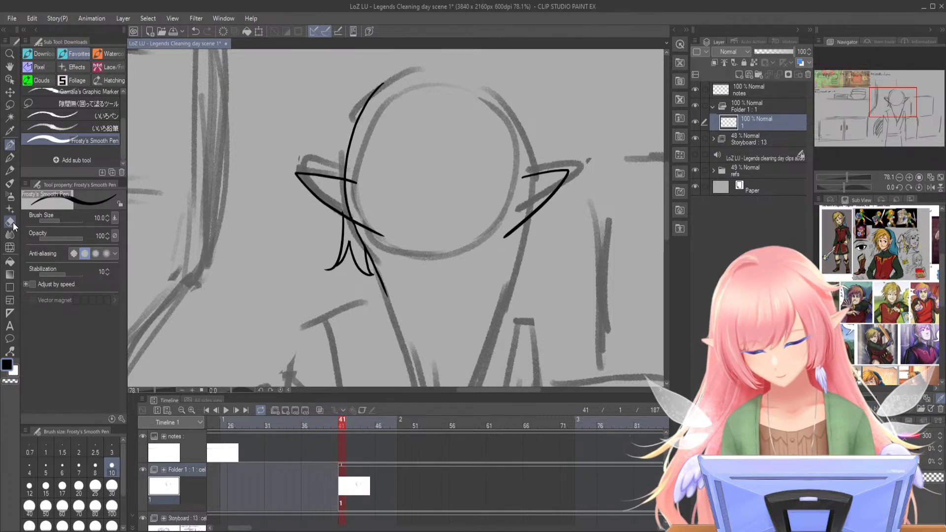
{"action": "left_click", "coordinate": [68, 221]}
{"action": "left_click", "coordinate": [356, 180]}
{"action": "left_click_drag", "start_coordinate": [351, 177], "coordinate": [349, 177]}
{"action": "left_click_drag", "start_coordinate": [355, 220], "coordinate": [395, 232]}
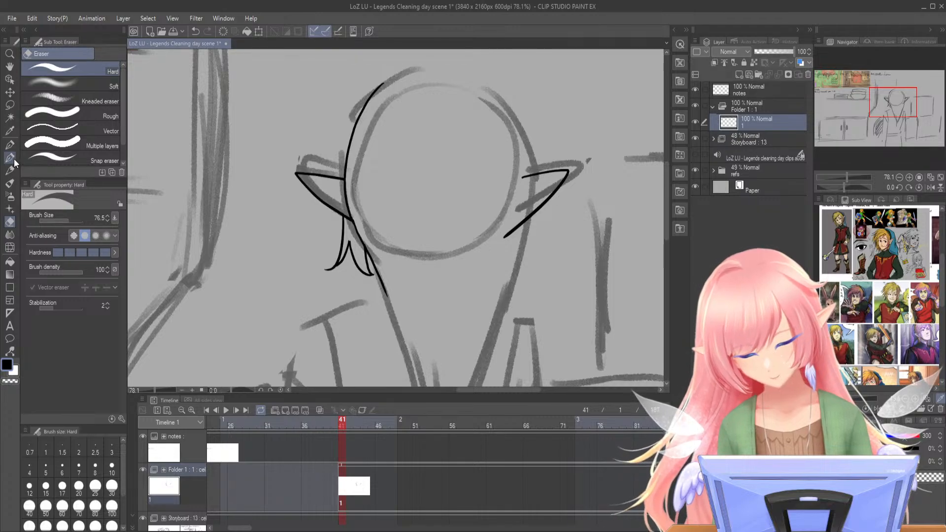
- With Frosty's Smooth Pen, ink the head's top and right side and bring both edges down to a V point on the chest
{"action": "left_click", "coordinate": [11, 145]}
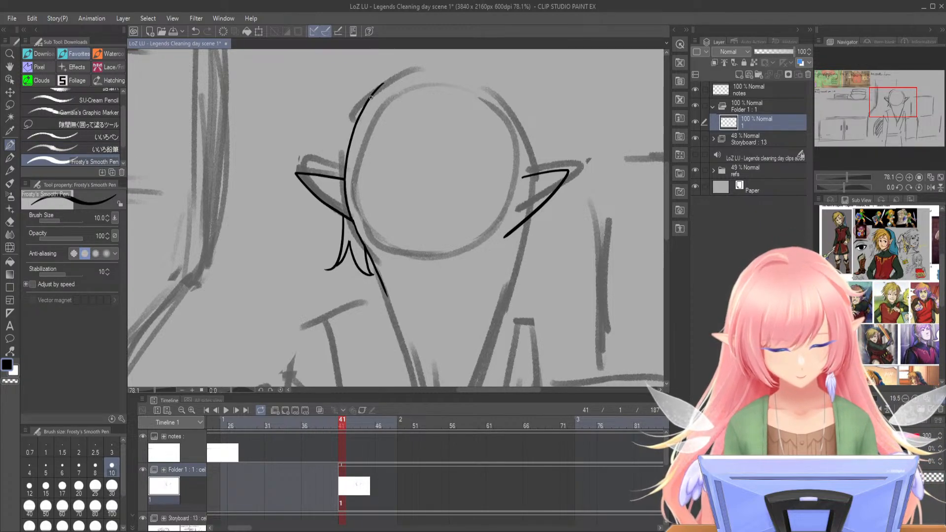
{"action": "mouse_move", "coordinate": [373, 94]}
{"action": "left_mouse_down"}
{"action": "mouse_move", "coordinate": [413, 73]}
{"action": "mouse_move", "coordinate": [511, 94]}
{"action": "mouse_move", "coordinate": [532, 166]}
{"action": "mouse_move", "coordinate": [517, 268]}
{"action": "mouse_move", "coordinate": [535, 129]}
{"action": "mouse_move", "coordinate": [545, 126]}
{"action": "mouse_move", "coordinate": [489, 333]}
{"action": "left_mouse_up"}
{"action": "left_click_drag", "start_coordinate": [408, 194], "coordinate": [443, 292]}
{"action": "left_click", "coordinate": [890, 116]}
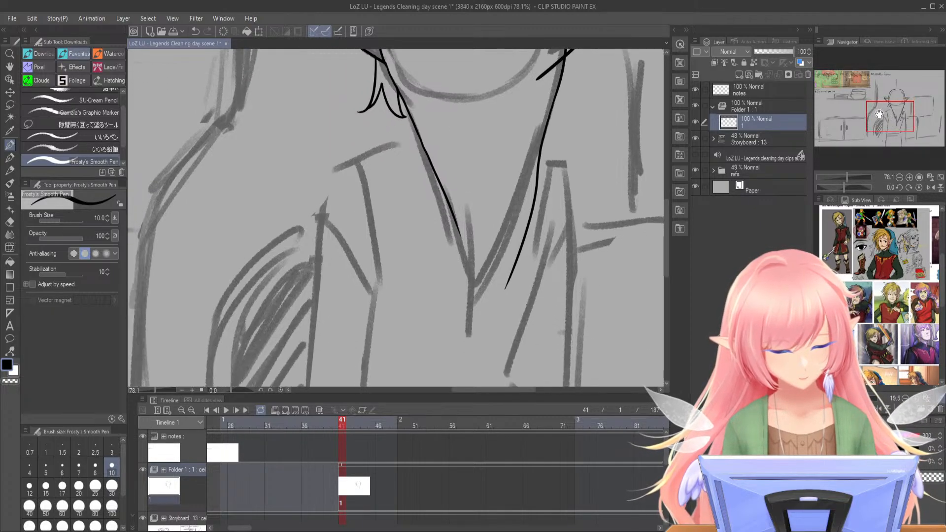
{"action": "mouse_move", "coordinate": [453, 212]}
{"action": "left_mouse_down"}
{"action": "mouse_move", "coordinate": [484, 358]}
{"action": "mouse_move", "coordinate": [519, 250]}
{"action": "mouse_move", "coordinate": [487, 352]}
{"action": "left_mouse_up"}
{"action": "key", "text": "ctrl+z"}
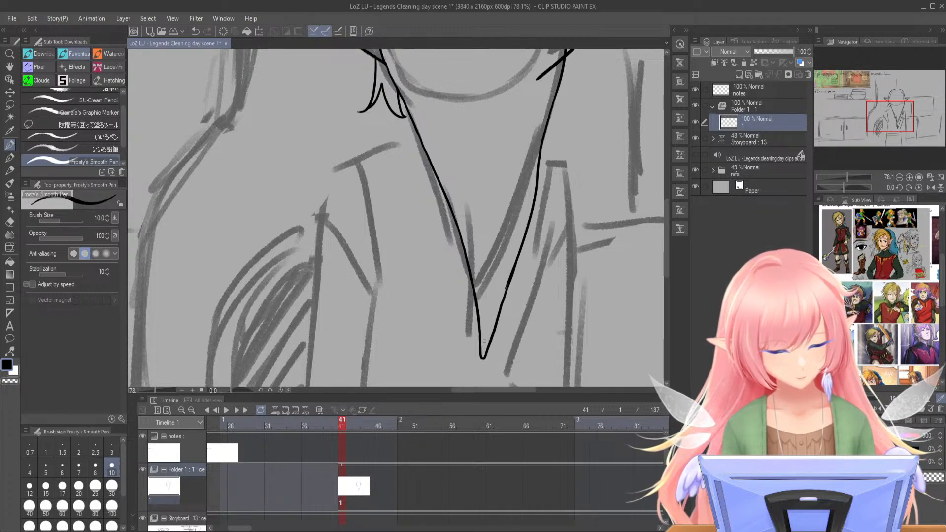
- Remove the lower part of the V's right edge and erase the right ear's lines inside the head outline
{"action": "scroll", "coordinate": [484, 341], "scroll_direction": "up", "scroll_amount": 5}
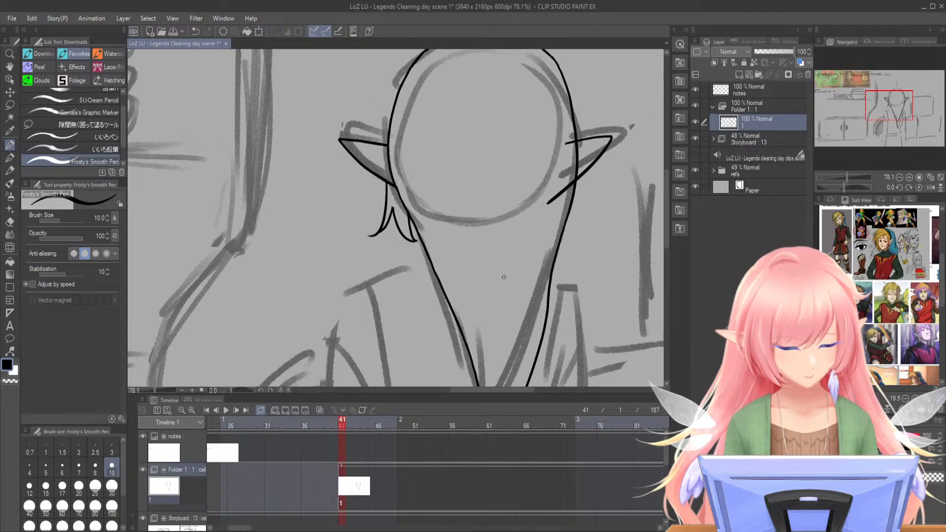
{"action": "left_click_drag", "start_coordinate": [847, 177], "coordinate": [850, 171]}
{"action": "left_click_drag", "start_coordinate": [862, 123], "coordinate": [864, 127]}
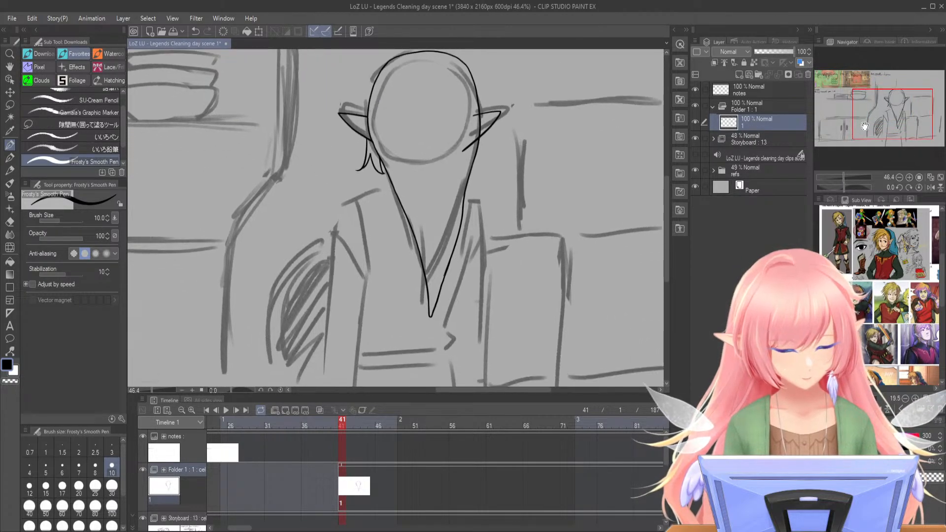
{"action": "key", "text": "ctrl+z"}
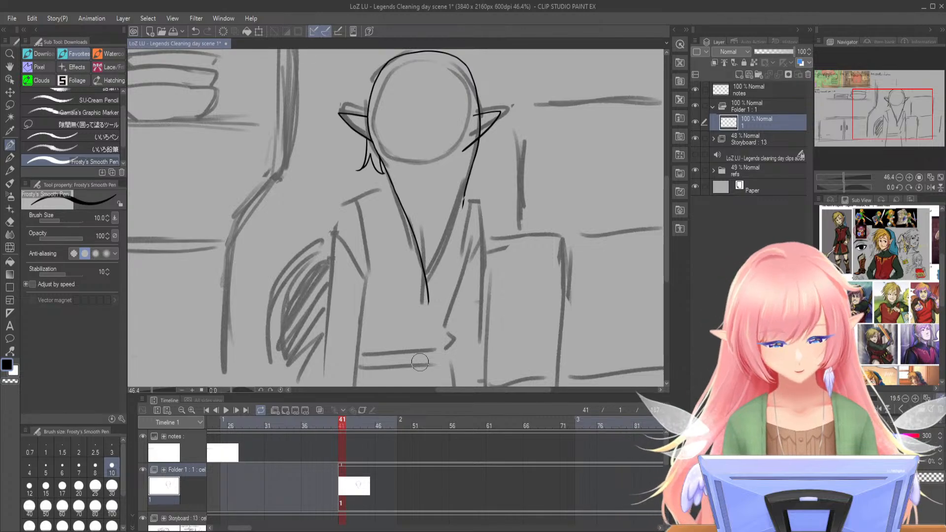
{"action": "left_click_drag", "start_coordinate": [843, 174], "coordinate": [846, 176]}
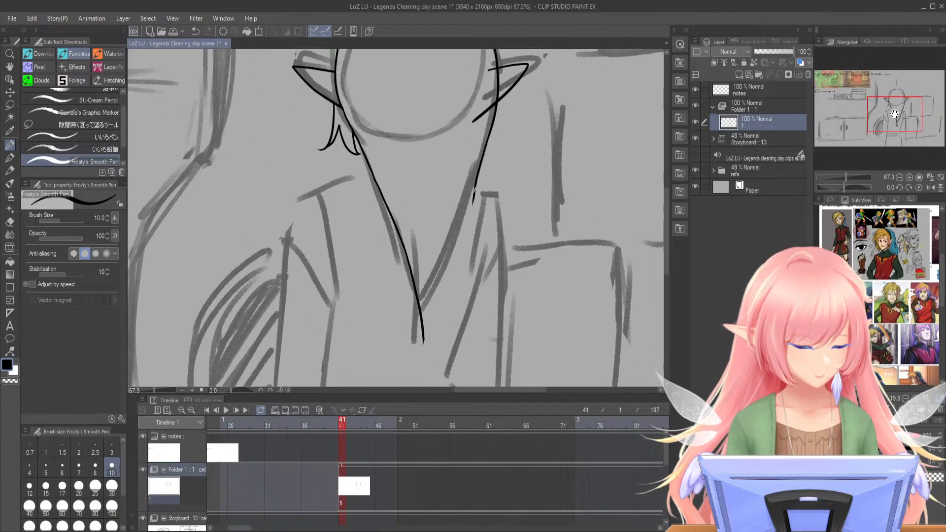
{"action": "left_click_drag", "start_coordinate": [884, 109], "coordinate": [888, 107]}
{"action": "left_click_drag", "start_coordinate": [846, 176], "coordinate": [847, 176]}
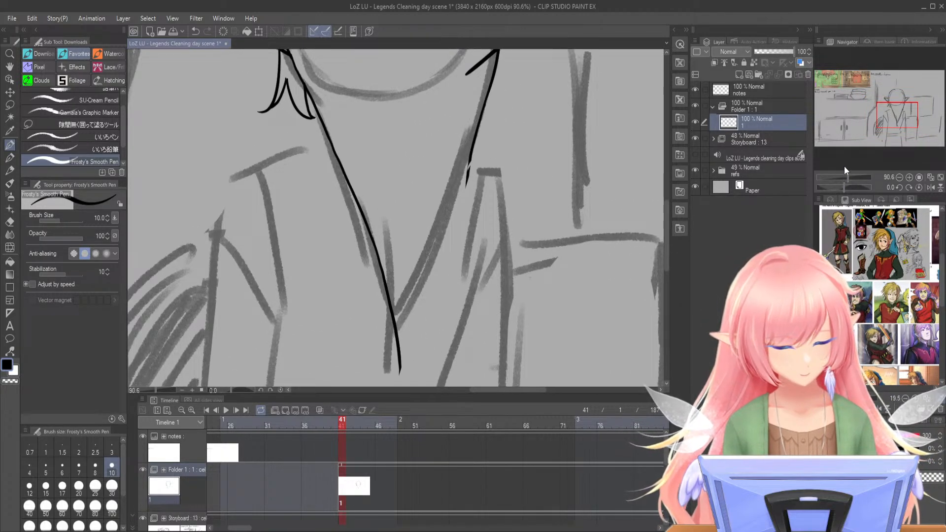
{"action": "key", "text": "ctrl+z"}
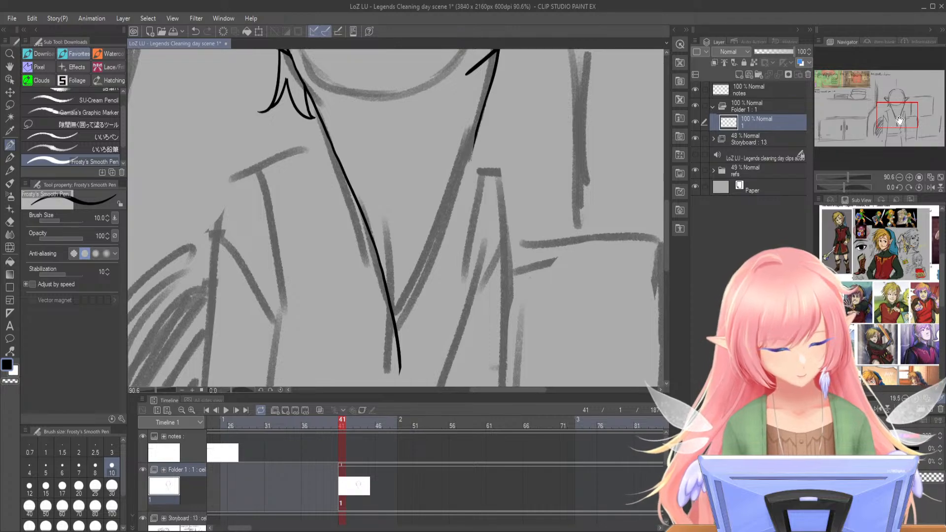
{"action": "left_click_drag", "start_coordinate": [898, 121], "coordinate": [898, 110]}
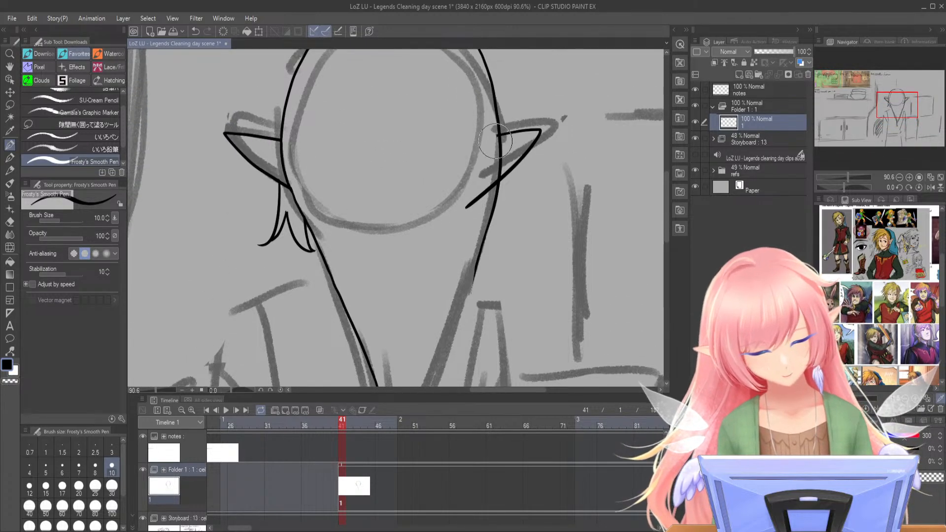
{"action": "key", "text": "ctrl+z"}
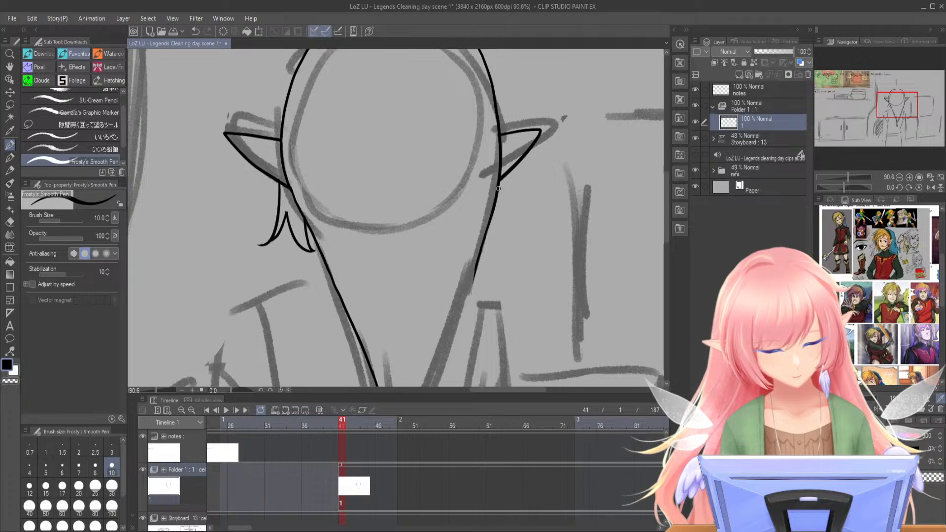
- Redraw the right edge from beneath the right ear down to the V point on the chest
{"action": "left_click_drag", "start_coordinate": [896, 107], "coordinate": [894, 116]}
{"action": "left_click_drag", "start_coordinate": [503, 146], "coordinate": [470, 280]}
{"action": "key", "text": "ctrl+z"}
{"action": "left_click_drag", "start_coordinate": [502, 148], "coordinate": [481, 261]}
{"action": "left_click_drag", "start_coordinate": [847, 177], "coordinate": [843, 169]}
{"action": "left_click_drag", "start_coordinate": [484, 136], "coordinate": [482, 178]}
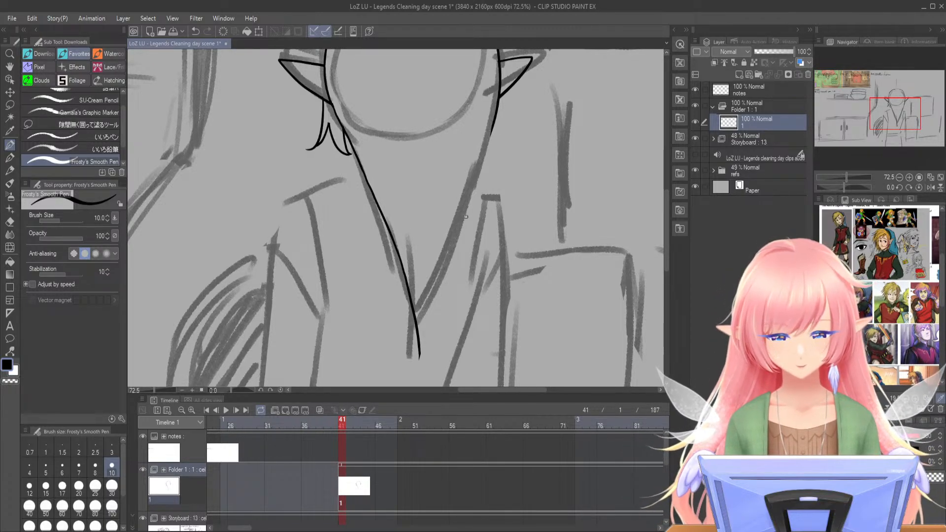
{"action": "mouse_move", "coordinate": [497, 117]}
{"action": "left_mouse_down"}
{"action": "mouse_move", "coordinate": [421, 369]}
{"action": "mouse_move", "coordinate": [431, 329]}
{"action": "left_mouse_up"}
{"action": "key", "text": "ctrl+z"}
{"action": "key", "text": "ctrl+z"}
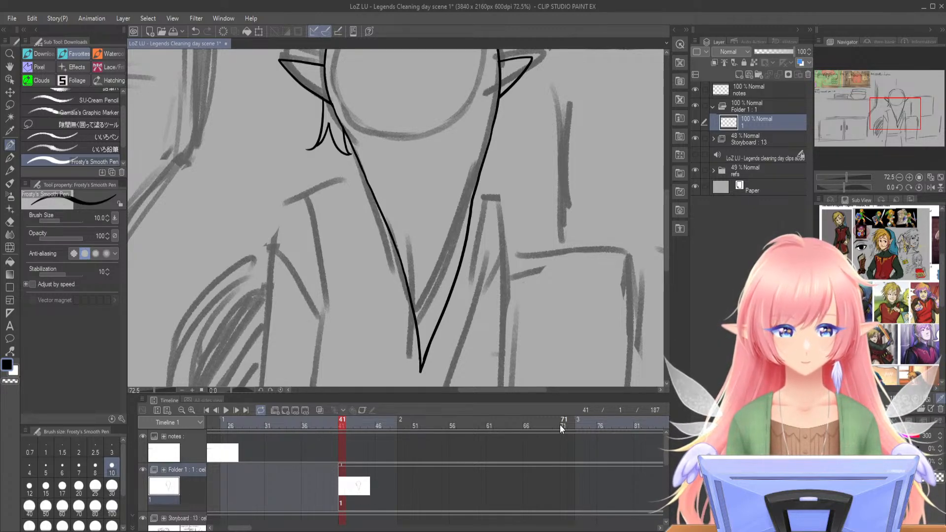
- Ink a second contour along the head's upper left side, with a small bump at the crown
{"action": "left_click_drag", "start_coordinate": [894, 116], "coordinate": [894, 117]}
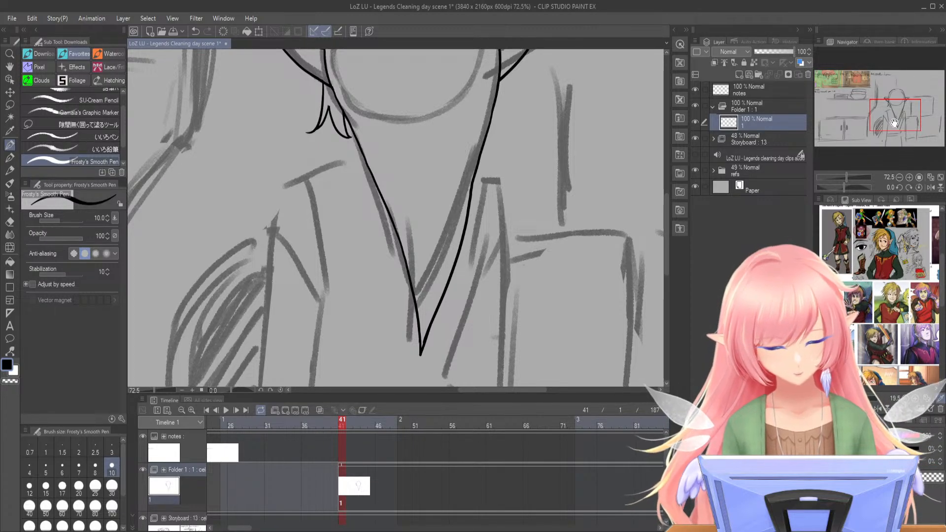
{"action": "left_click_drag", "start_coordinate": [894, 121], "coordinate": [888, 105]}
{"action": "left_click_drag", "start_coordinate": [844, 176], "coordinate": [846, 174]}
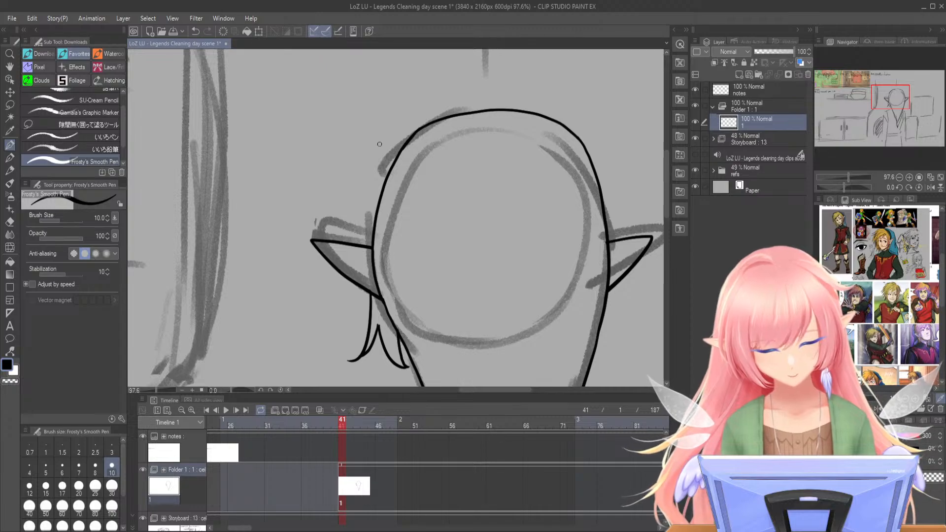
{"action": "mouse_move", "coordinate": [394, 145]}
{"action": "left_mouse_down"}
{"action": "mouse_move", "coordinate": [378, 172]}
{"action": "mouse_move", "coordinate": [367, 241]}
{"action": "left_mouse_up"}
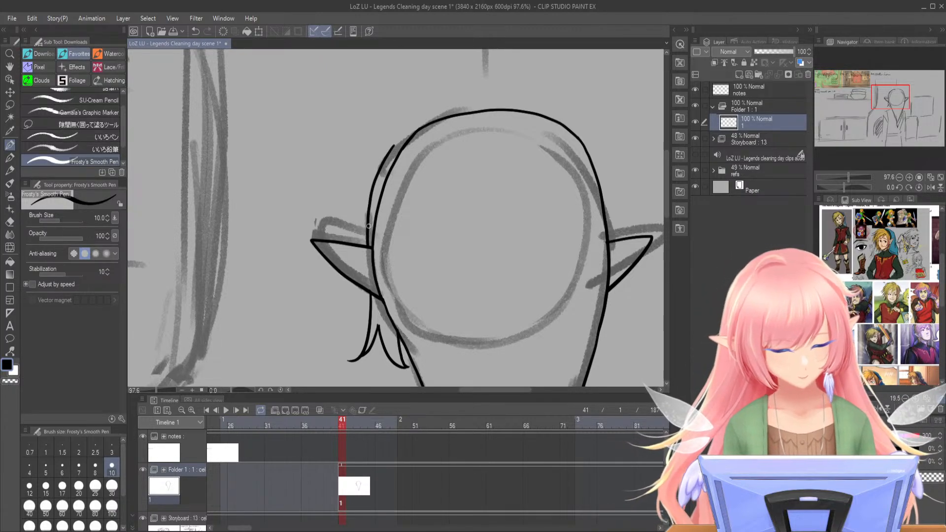
{"action": "left_click_drag", "start_coordinate": [394, 147], "coordinate": [438, 109]}
{"action": "key", "text": "ctrl+z"}
{"action": "mouse_move", "coordinate": [498, 108]}
{"action": "left_mouse_down"}
{"action": "mouse_move", "coordinate": [476, 97]}
{"action": "mouse_move", "coordinate": [388, 151]}
{"action": "left_mouse_up"}
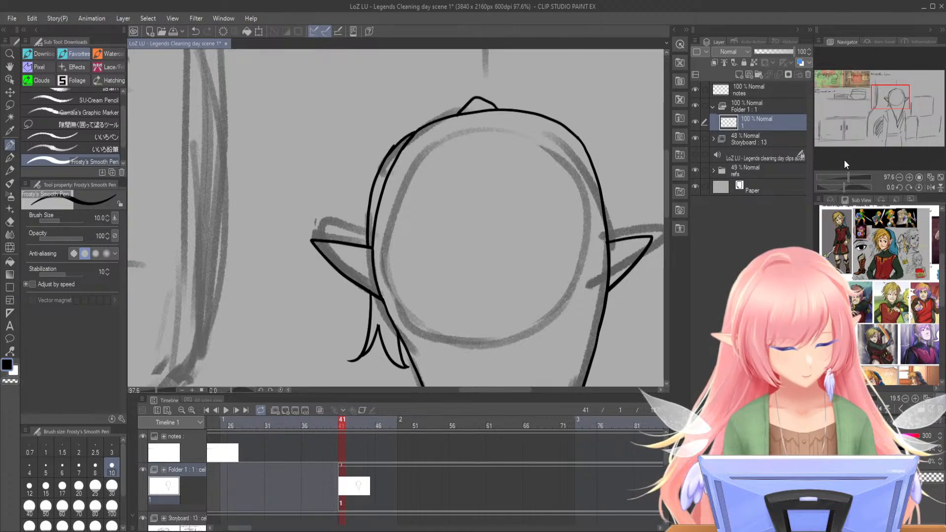
{"action": "left_click_drag", "start_coordinate": [847, 173], "coordinate": [845, 176]}
{"action": "key", "text": "ctrl+z"}
{"action": "left_click_drag", "start_coordinate": [401, 161], "coordinate": [429, 143]}
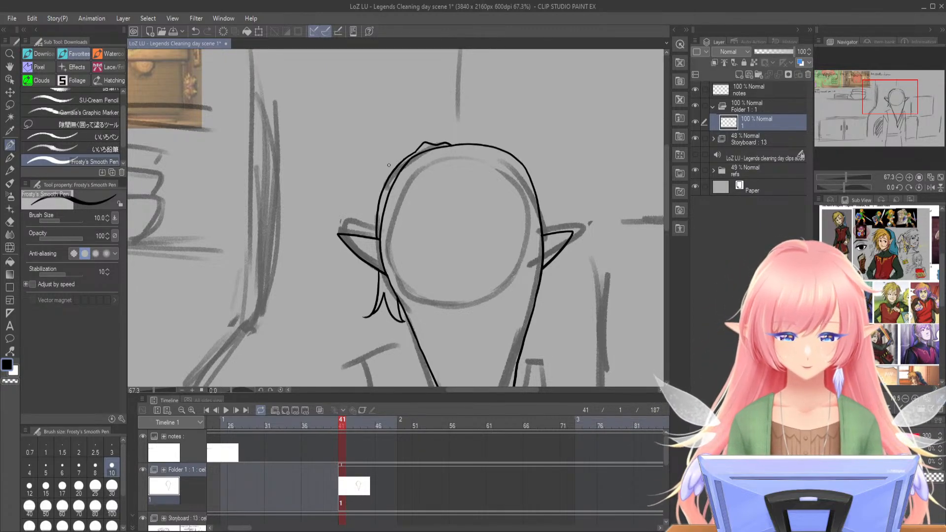
- Ink both shoulders and carry the right arm's outer edge down to the bottom of the canvas
{"action": "left_click_drag", "start_coordinate": [887, 105], "coordinate": [886, 114]}
{"action": "mouse_move", "coordinate": [461, 164]}
{"action": "left_mouse_down"}
{"action": "mouse_move", "coordinate": [381, 213]}
{"action": "mouse_move", "coordinate": [369, 283]}
{"action": "left_mouse_up"}
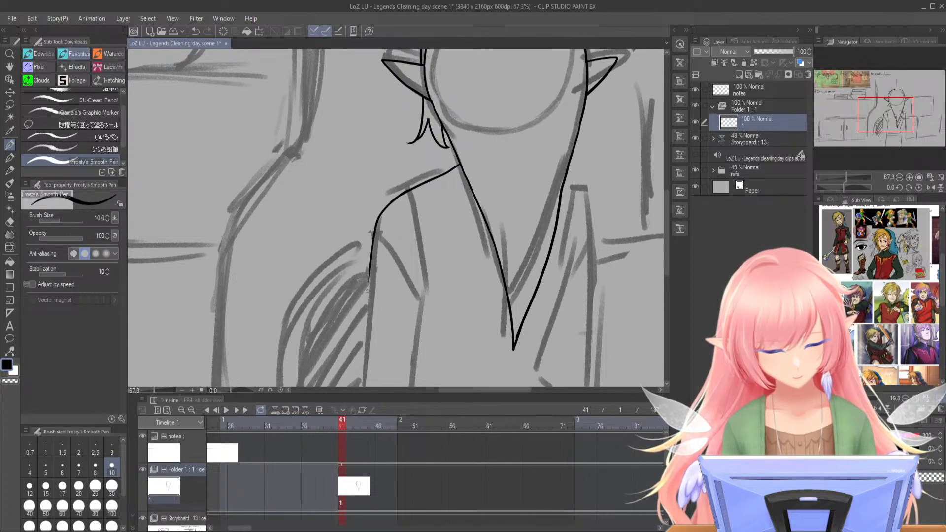
{"action": "left_click_drag", "start_coordinate": [889, 122], "coordinate": [896, 137]}
{"action": "left_click_drag", "start_coordinate": [846, 177], "coordinate": [845, 178]}
{"action": "left_click_drag", "start_coordinate": [868, 147], "coordinate": [869, 148]}
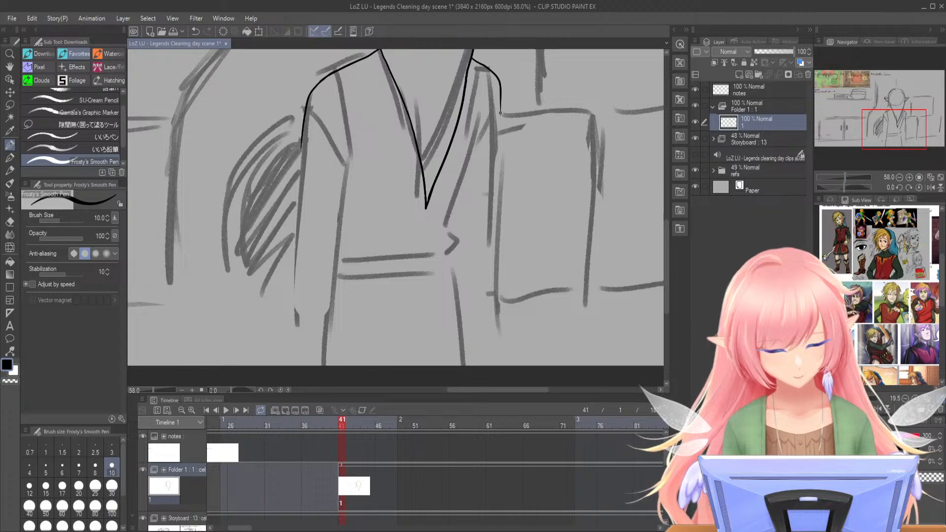
{"action": "key", "text": "ctrl+z"}
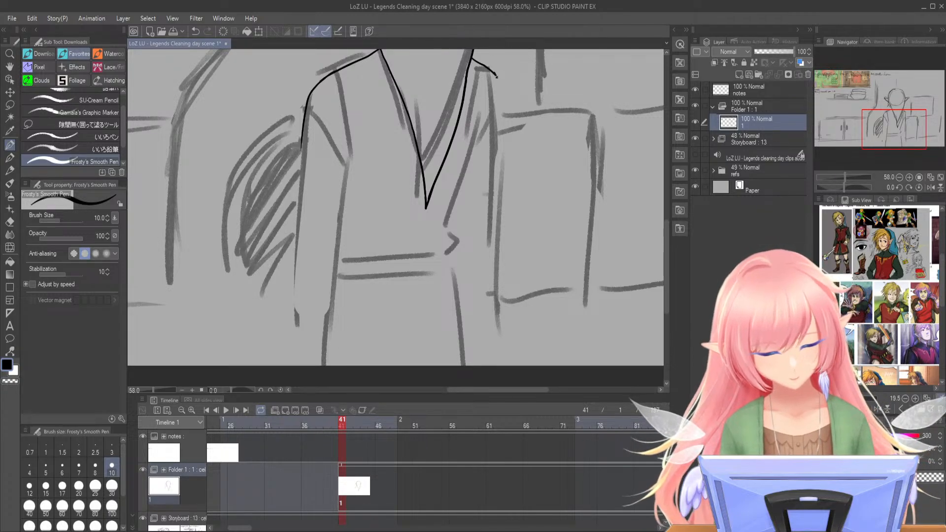
{"action": "key", "text": "ctrl+z"}
{"action": "mouse_move", "coordinate": [502, 88]}
{"action": "left_mouse_down"}
{"action": "mouse_move", "coordinate": [494, 322]}
{"action": "mouse_move", "coordinate": [500, 306]}
{"action": "mouse_move", "coordinate": [503, 365]}
{"action": "left_mouse_up"}
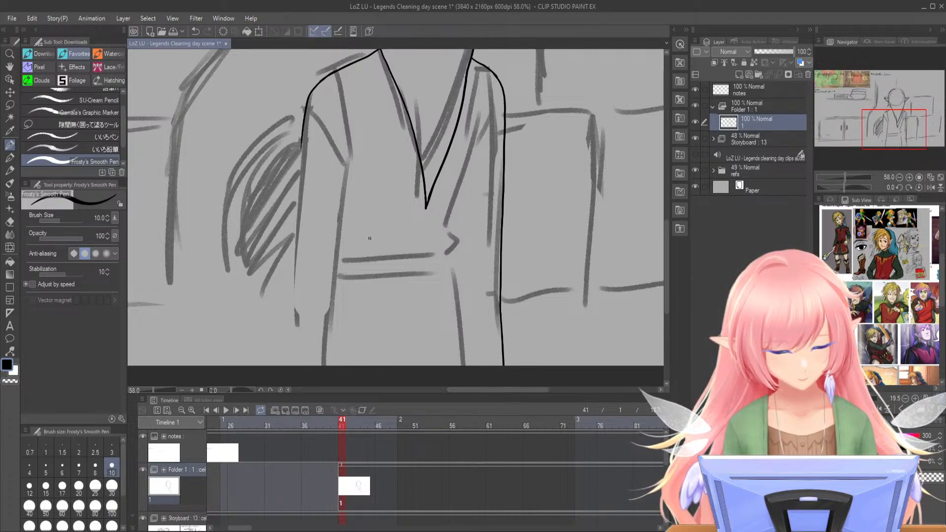
- Ink the left arm's outer and inner edges, including the shoulder crease and the elbow fold lines
{"action": "left_click_drag", "start_coordinate": [302, 144], "coordinate": [292, 311]}
{"action": "left_click_drag", "start_coordinate": [318, 261], "coordinate": [294, 358]}
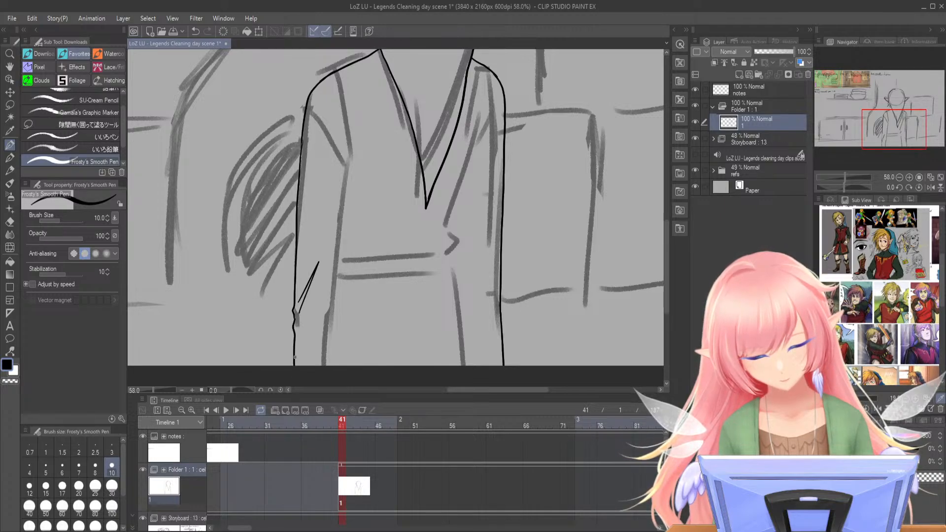
{"action": "mouse_move", "coordinate": [319, 87]}
{"action": "left_mouse_down"}
{"action": "mouse_move", "coordinate": [311, 126]}
{"action": "mouse_move", "coordinate": [343, 172]}
{"action": "left_mouse_up"}
{"action": "key", "text": "ctrl+z"}
{"action": "mouse_move", "coordinate": [305, 117]}
{"action": "left_mouse_down"}
{"action": "mouse_move", "coordinate": [321, 85]}
{"action": "mouse_move", "coordinate": [314, 130]}
{"action": "left_mouse_up"}
{"action": "key", "text": "ctrl+z"}
{"action": "mouse_move", "coordinate": [323, 80]}
{"action": "left_mouse_down"}
{"action": "mouse_move", "coordinate": [311, 129]}
{"action": "mouse_move", "coordinate": [347, 180]}
{"action": "mouse_move", "coordinate": [347, 124]}
{"action": "mouse_move", "coordinate": [349, 174]}
{"action": "mouse_move", "coordinate": [337, 268]}
{"action": "mouse_move", "coordinate": [313, 340]}
{"action": "mouse_move", "coordinate": [332, 365]}
{"action": "left_mouse_up"}
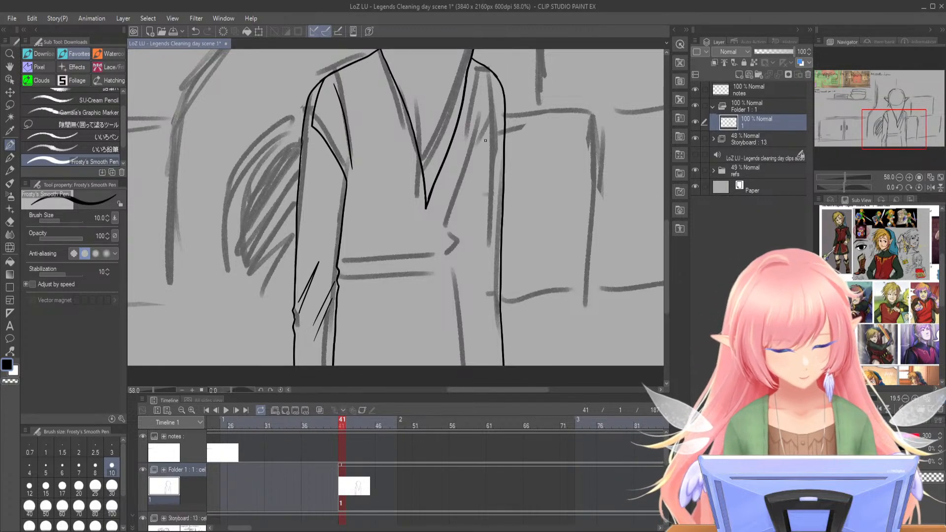
- Ink the crease lines at the right armpit and the collar line across the left shoulder
{"action": "left_click_drag", "start_coordinate": [502, 102], "coordinate": [471, 146]}
{"action": "left_click_drag", "start_coordinate": [491, 94], "coordinate": [467, 159]}
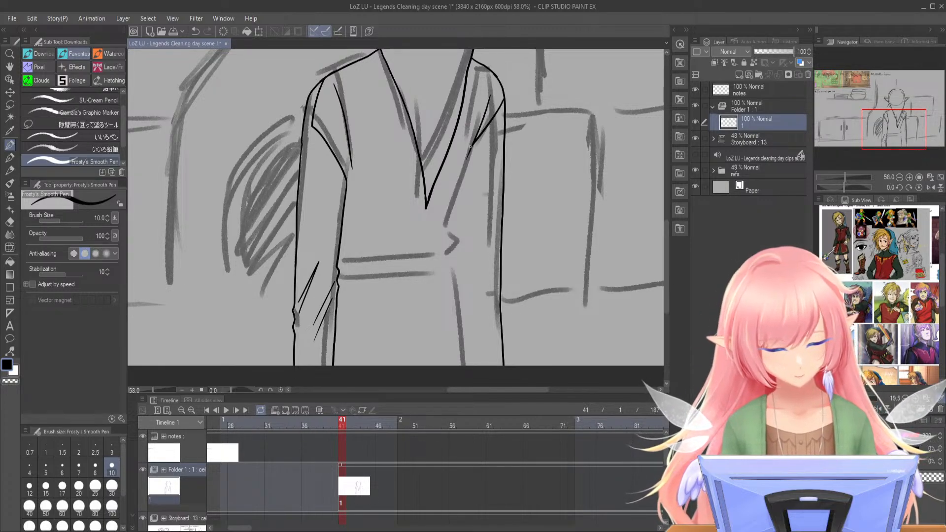
{"action": "left_click_drag", "start_coordinate": [343, 69], "coordinate": [390, 74]}
{"action": "left_click_drag", "start_coordinate": [885, 129], "coordinate": [896, 110]}
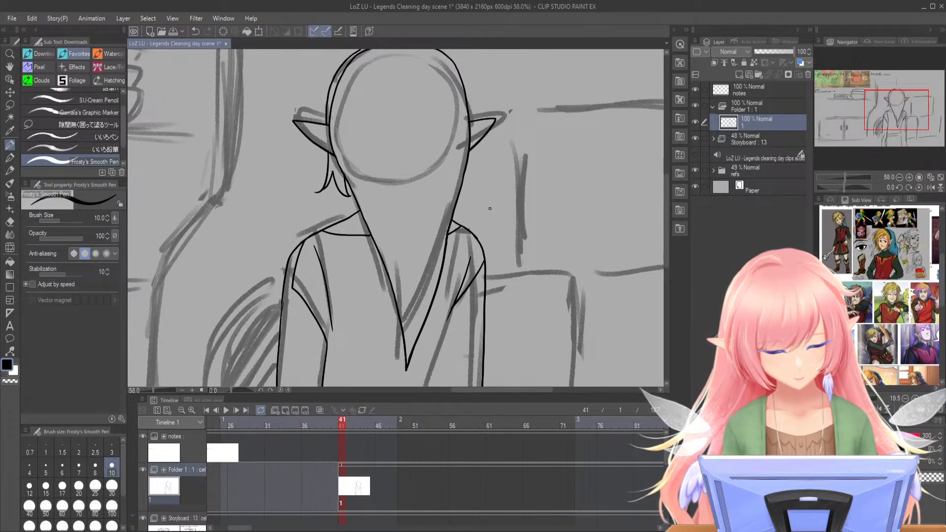
- Ink the torso's right side down to the waist and the upper and lower edges of the belt
{"action": "left_click_drag", "start_coordinate": [900, 109], "coordinate": [892, 131]}
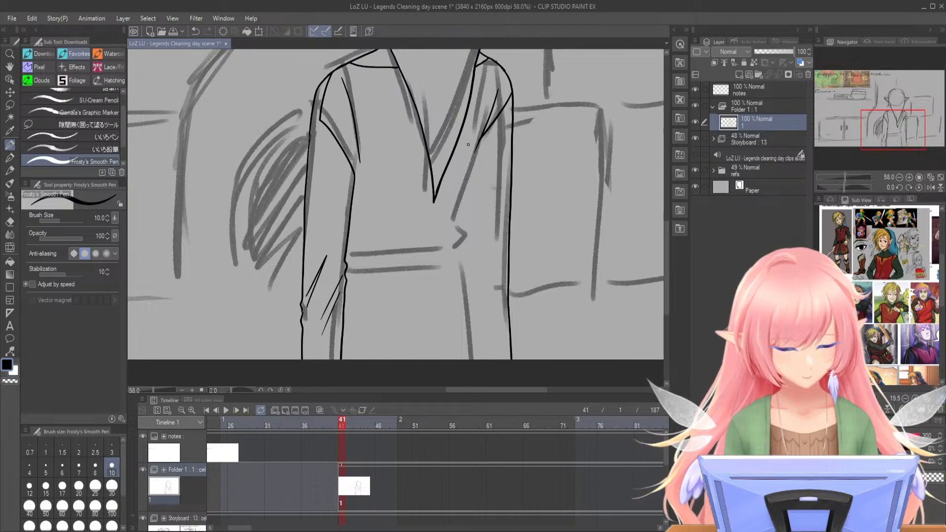
{"action": "mouse_move", "coordinate": [479, 143]}
{"action": "left_mouse_down"}
{"action": "mouse_move", "coordinate": [460, 244]}
{"action": "mouse_move", "coordinate": [409, 228]}
{"action": "mouse_move", "coordinate": [425, 234]}
{"action": "mouse_move", "coordinate": [457, 225]}
{"action": "mouse_move", "coordinate": [461, 266]}
{"action": "left_mouse_up"}
{"action": "key", "text": "ctrl+z"}
{"action": "key", "text": "ctrl+z"}
{"action": "left_click_drag", "start_coordinate": [345, 277], "coordinate": [461, 270]}
{"action": "mouse_move", "coordinate": [347, 254]}
{"action": "left_mouse_down"}
{"action": "mouse_move", "coordinate": [458, 248]}
{"action": "mouse_move", "coordinate": [476, 360]}
{"action": "left_mouse_up"}
{"action": "key", "text": "ctrl+z"}
{"action": "key", "text": "ctrl+z"}
{"action": "key", "text": "ctrl+z"}
- Ink the tunic skirt's right edge from the belt down to the bottom of the canvas
{"action": "left_click_drag", "start_coordinate": [461, 270], "coordinate": [487, 385]}
{"action": "key", "text": "ctrl+z"}
{"action": "left_click_drag", "start_coordinate": [461, 271], "coordinate": [486, 367]}
- Ink four pairs of vertical stripes across the belt between its upper and lower edges
{"action": "left_click_drag", "start_coordinate": [358, 254], "coordinate": [359, 272]}
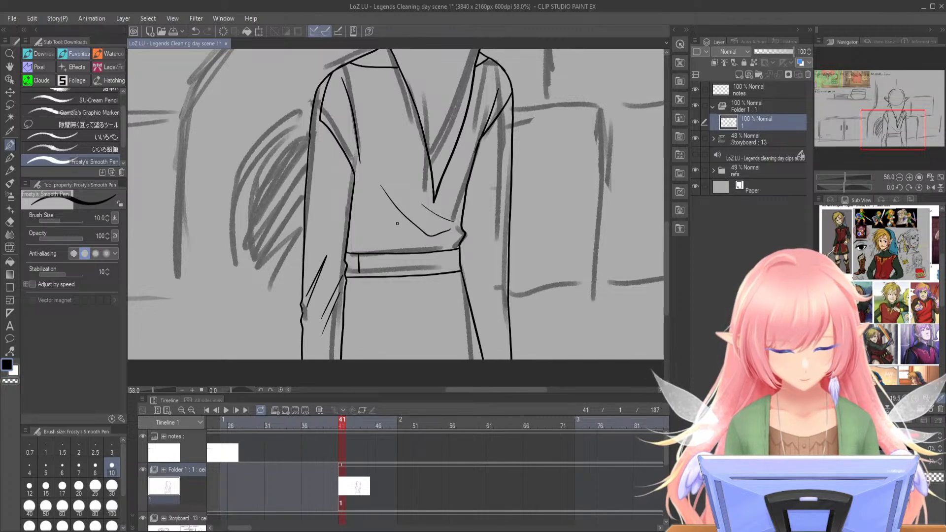
{"action": "left_click_drag", "start_coordinate": [846, 177], "coordinate": [850, 178]}
{"action": "key", "text": "ctrl+z"}
{"action": "left_click_drag", "start_coordinate": [326, 282], "coordinate": [327, 324]}
{"action": "left_click_drag", "start_coordinate": [340, 283], "coordinate": [340, 323]}
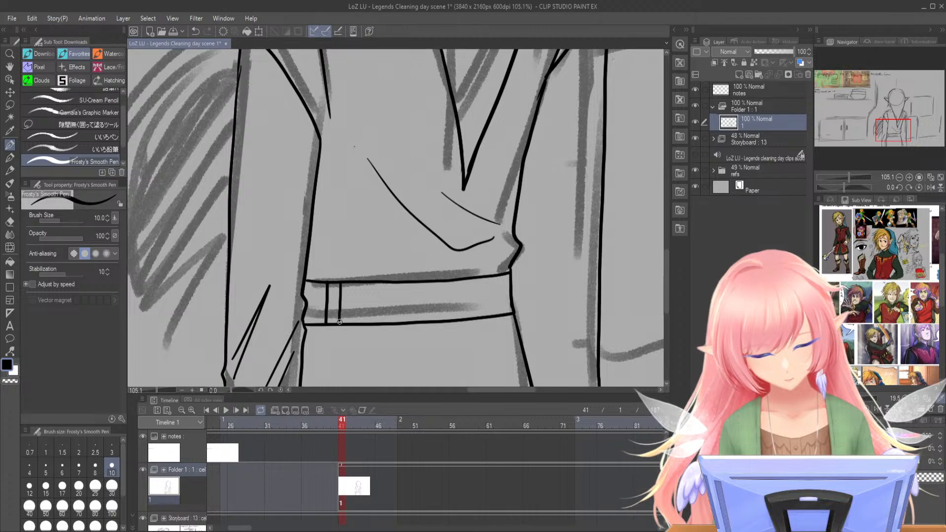
{"action": "mouse_move", "coordinate": [380, 282]}
{"action": "left_mouse_down"}
{"action": "mouse_move", "coordinate": [381, 323]}
{"action": "mouse_move", "coordinate": [390, 291]}
{"action": "mouse_move", "coordinate": [391, 324]}
{"action": "left_mouse_up"}
{"action": "left_click_drag", "start_coordinate": [433, 282], "coordinate": [434, 320]}
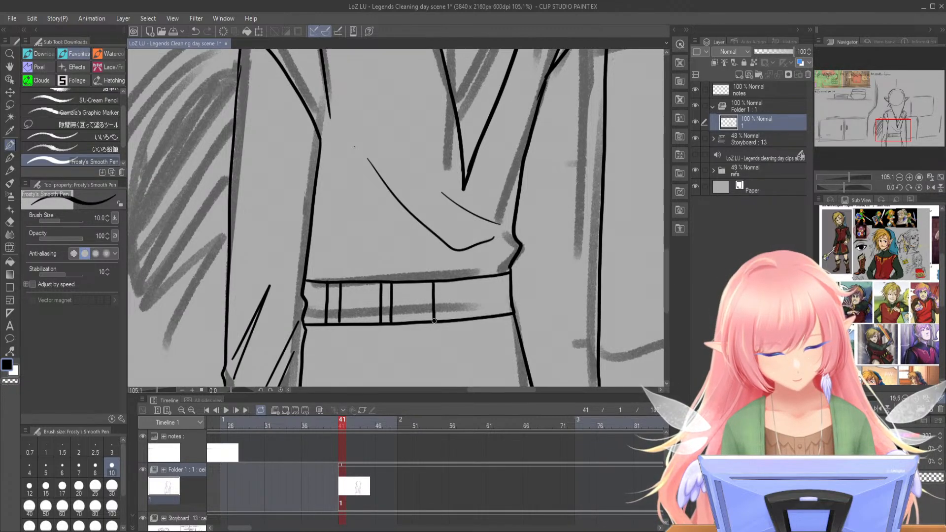
{"action": "left_click_drag", "start_coordinate": [444, 283], "coordinate": [445, 319]}
{"action": "left_click_drag", "start_coordinate": [487, 277], "coordinate": [489, 316]}
{"action": "mouse_move", "coordinate": [509, 267]}
{"action": "left_mouse_down"}
{"action": "mouse_move", "coordinate": [520, 244]}
{"action": "mouse_move", "coordinate": [501, 315]}
{"action": "left_mouse_up"}
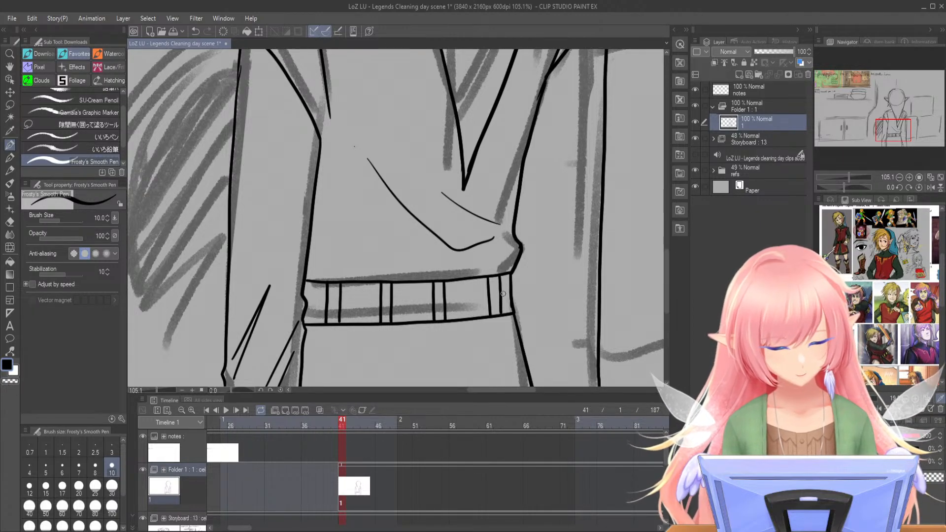
{"action": "mouse_move", "coordinate": [393, 297]}
{"action": "left_mouse_down"}
{"action": "mouse_move", "coordinate": [393, 287]}
{"action": "mouse_move", "coordinate": [394, 324]}
{"action": "left_mouse_up"}
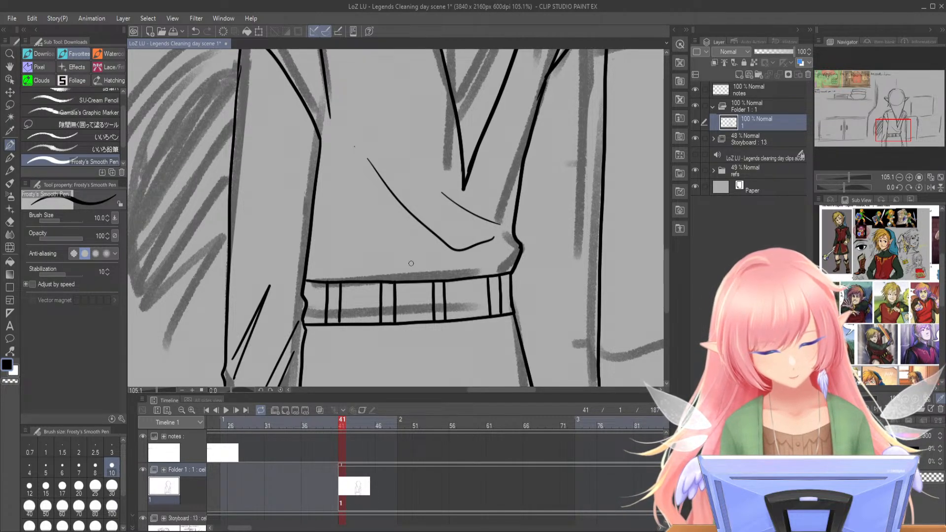
- Erase the left arm's inner edge below the sleeve crease, its nearby fold lines and the skirt's left edge
{"action": "left_click_drag", "start_coordinate": [848, 177], "coordinate": [842, 176]}
{"action": "mouse_move", "coordinate": [875, 133]}
{"action": "left_mouse_down"}
{"action": "mouse_move", "coordinate": [876, 118]}
{"action": "mouse_move", "coordinate": [869, 133]}
{"action": "left_mouse_up"}
{"action": "left_click_drag", "start_coordinate": [843, 177], "coordinate": [847, 177]}
{"action": "left_click_drag", "start_coordinate": [869, 132], "coordinate": [868, 135]}
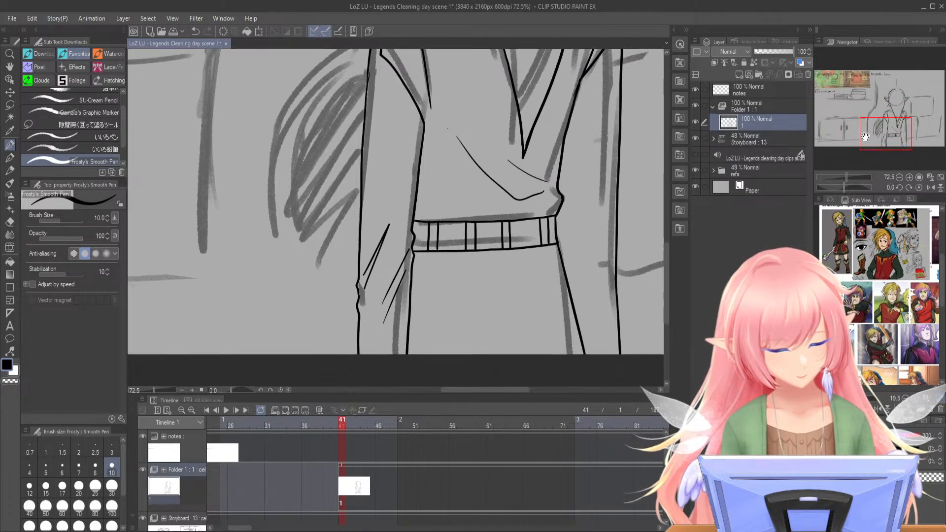
{"action": "left_click_drag", "start_coordinate": [422, 138], "coordinate": [407, 352]}
{"action": "mouse_move", "coordinate": [409, 271]}
{"action": "left_mouse_down"}
{"action": "mouse_move", "coordinate": [407, 256]}
{"action": "mouse_move", "coordinate": [390, 309]}
{"action": "left_mouse_up"}
{"action": "left_click_drag", "start_coordinate": [425, 121], "coordinate": [421, 221]}
{"action": "key", "text": "ctrl+z"}
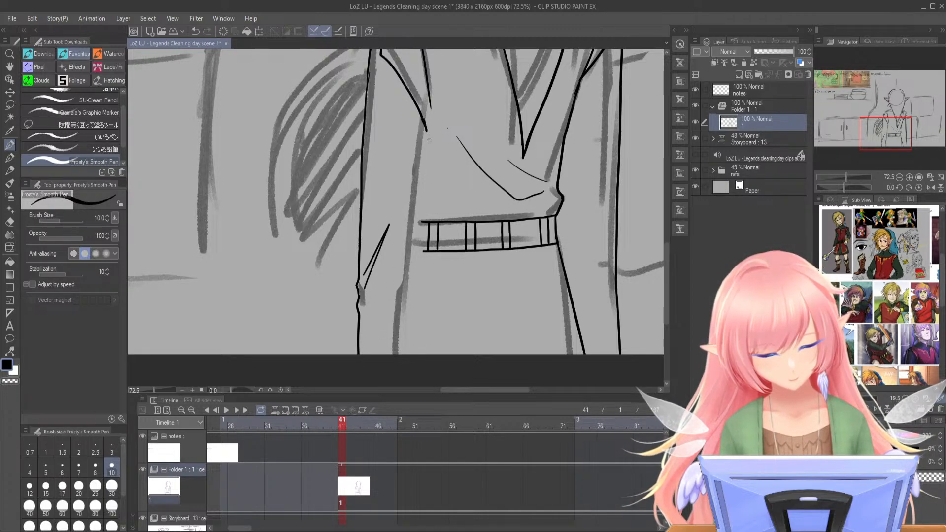
- Redraw the left arm's inner edge with its elbow fold beside the belt, and the skirt's left edge down to the canvas bottom
{"action": "left_click_drag", "start_coordinate": [426, 133], "coordinate": [399, 300]}
{"action": "left_click_drag", "start_coordinate": [419, 244], "coordinate": [419, 353]}
{"action": "key", "text": "ctrl+z"}
{"action": "left_click_drag", "start_coordinate": [420, 244], "coordinate": [408, 343]}
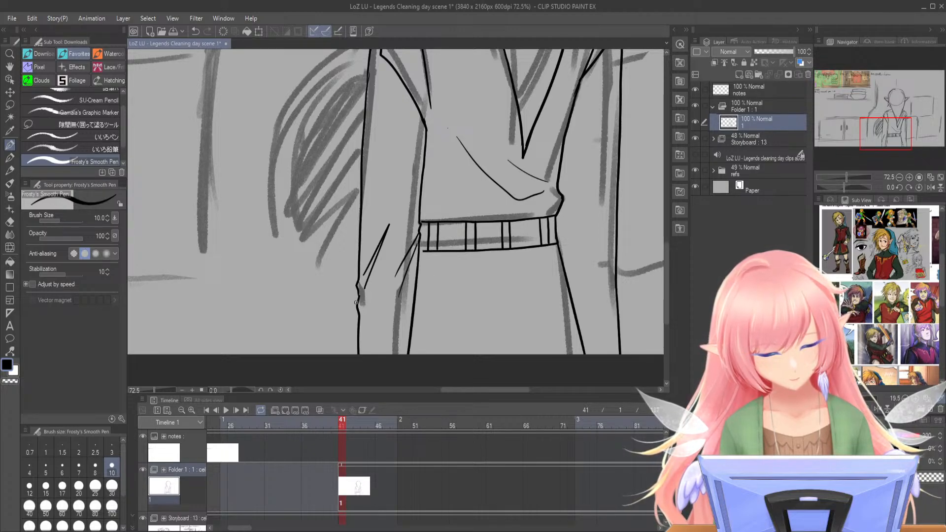
- Erase the left arm's lower outer edge and its fold lines, and redraw the edge with a small elbow bump down to the canvas bottom
{"action": "mouse_move", "coordinate": [391, 205]}
{"action": "left_mouse_down"}
{"action": "mouse_move", "coordinate": [363, 253]}
{"action": "mouse_move", "coordinate": [361, 364]}
{"action": "left_mouse_up"}
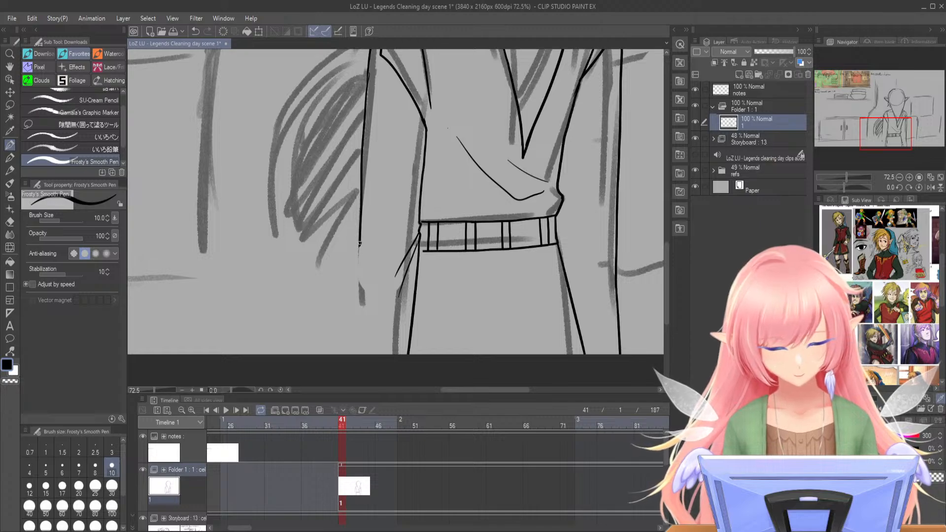
{"action": "left_click_drag", "start_coordinate": [363, 244], "coordinate": [378, 208]}
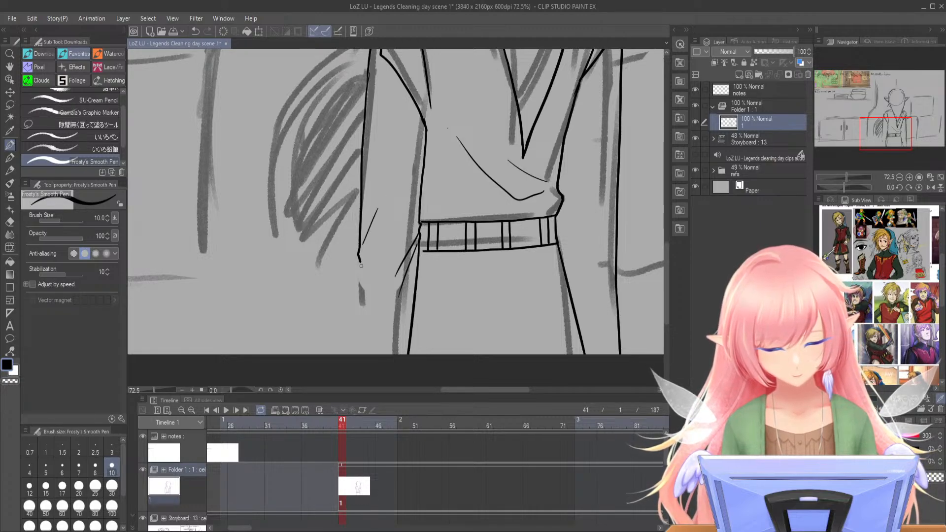
{"action": "left_click_drag", "start_coordinate": [364, 259], "coordinate": [386, 227]}
{"action": "key", "text": "ctrl+z"}
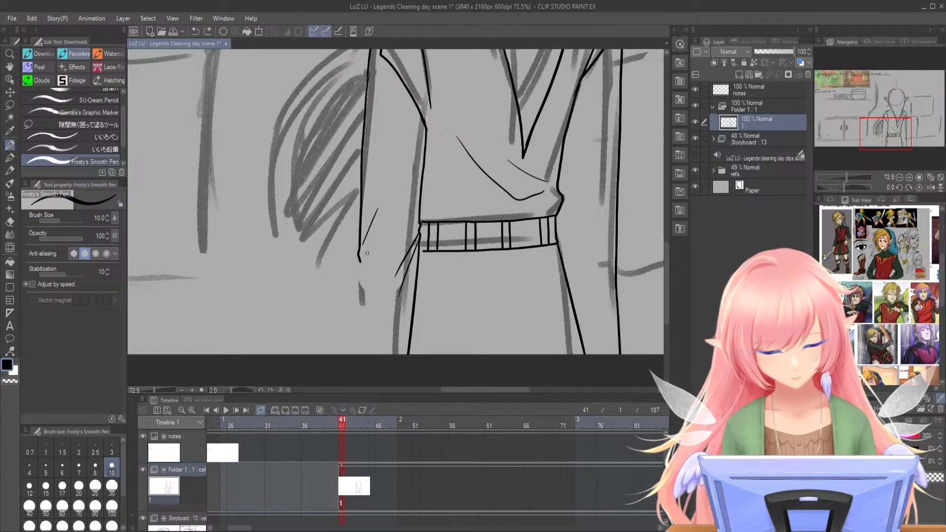
{"action": "left_click_drag", "start_coordinate": [360, 262], "coordinate": [361, 266]}
{"action": "key", "text": "ctrl+z"}
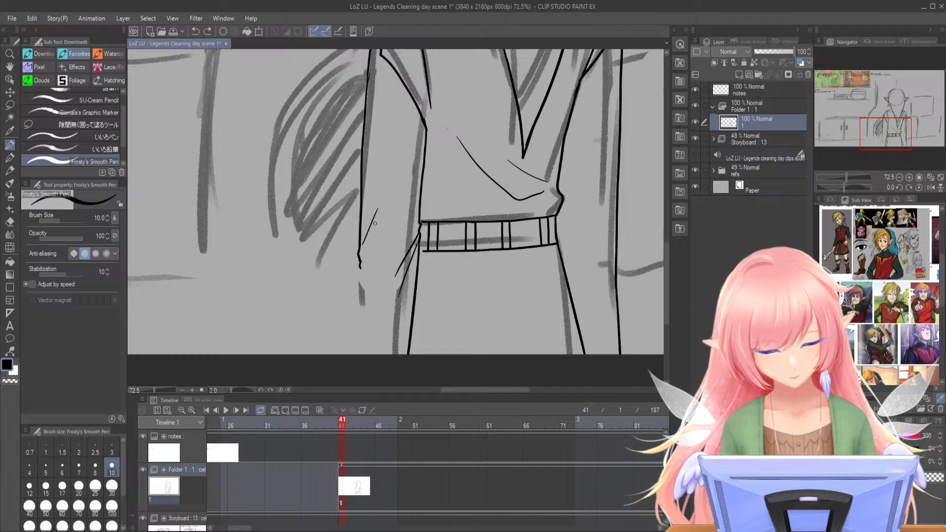
{"action": "left_click_drag", "start_coordinate": [360, 265], "coordinate": [354, 363]}
{"action": "key", "text": "ctrl+z"}
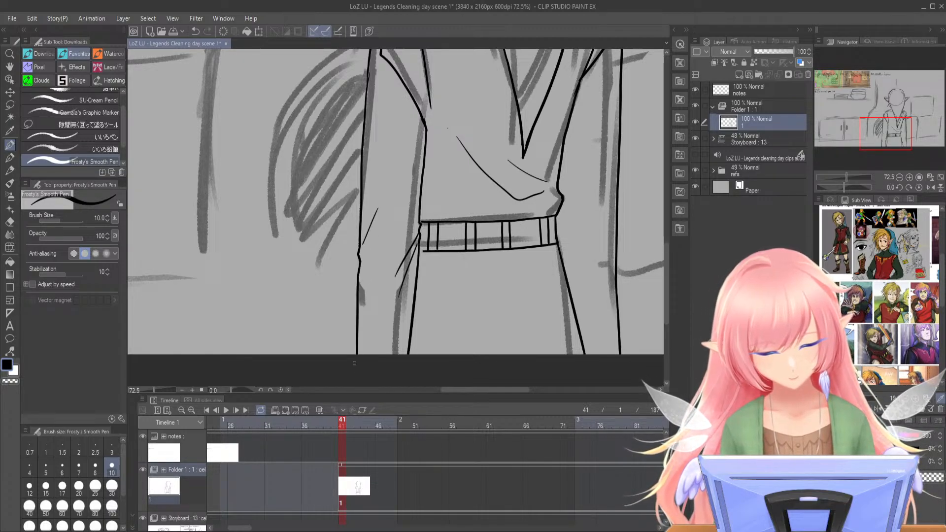
{"action": "mouse_move", "coordinate": [362, 246]}
{"action": "left_mouse_down"}
{"action": "mouse_move", "coordinate": [380, 205]}
{"action": "mouse_move", "coordinate": [360, 265]}
{"action": "left_mouse_up"}
{"action": "key", "text": "ctrl+z"}
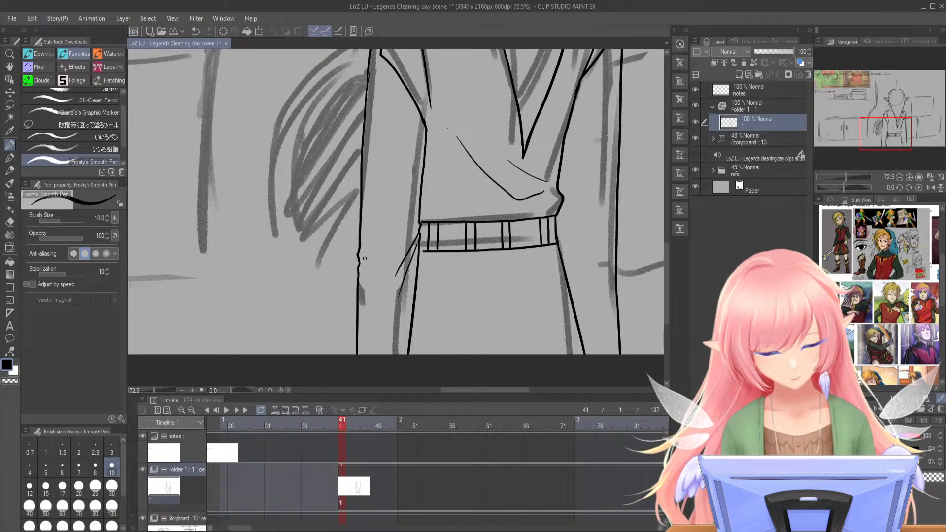
- Touch up the line art on the character's upper body with two short strokes
{"action": "left_click_drag", "start_coordinate": [847, 175], "coordinate": [841, 175]}
{"action": "left_click_drag", "start_coordinate": [877, 122], "coordinate": [884, 101]}
{"action": "left_click_drag", "start_coordinate": [841, 176], "coordinate": [846, 175]}
{"action": "mouse_move", "coordinate": [466, 240]}
{"action": "left_mouse_down"}
{"action": "mouse_move", "coordinate": [489, 291]}
{"action": "mouse_move", "coordinate": [473, 303]}
{"action": "left_mouse_up"}
{"action": "left_click_drag", "start_coordinate": [464, 270], "coordinate": [470, 298]}
{"action": "left_click_drag", "start_coordinate": [846, 176], "coordinate": [840, 181]}
{"action": "left_click_drag", "start_coordinate": [876, 129], "coordinate": [873, 141]}
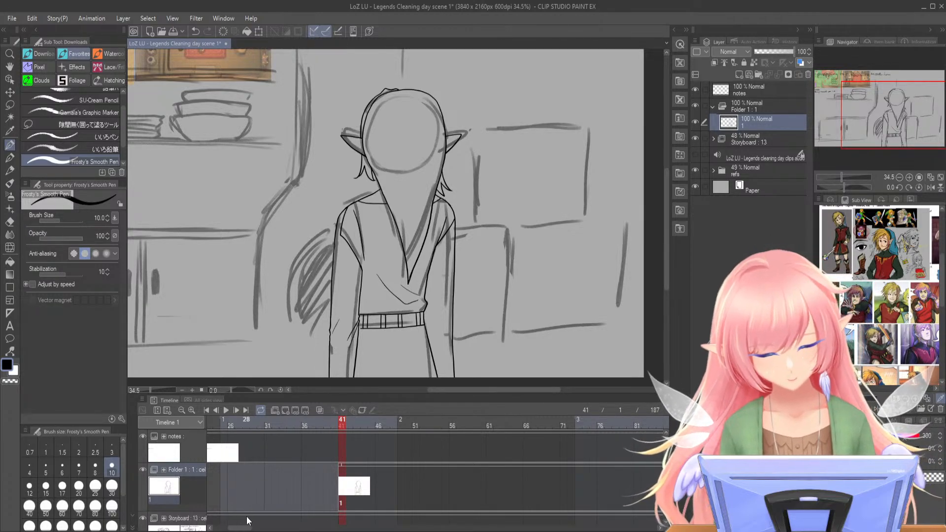
- Look through the later storyboard drawings on the timeline from frame 149 to frame 175
{"action": "left_click_drag", "start_coordinate": [243, 528], "coordinate": [306, 486]}
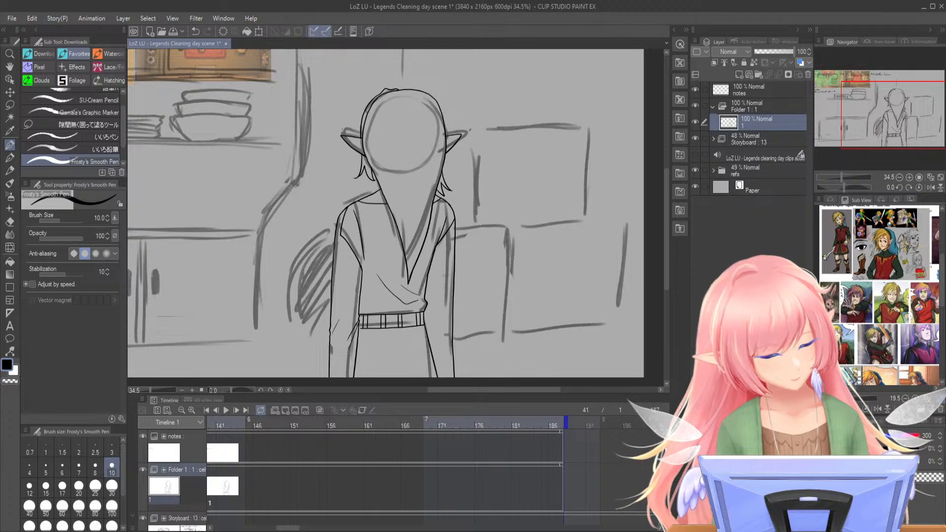
{"action": "scroll", "coordinate": [306, 486], "scroll_direction": "down", "scroll_amount": 2}
{"action": "left_click", "coordinate": [279, 425]}
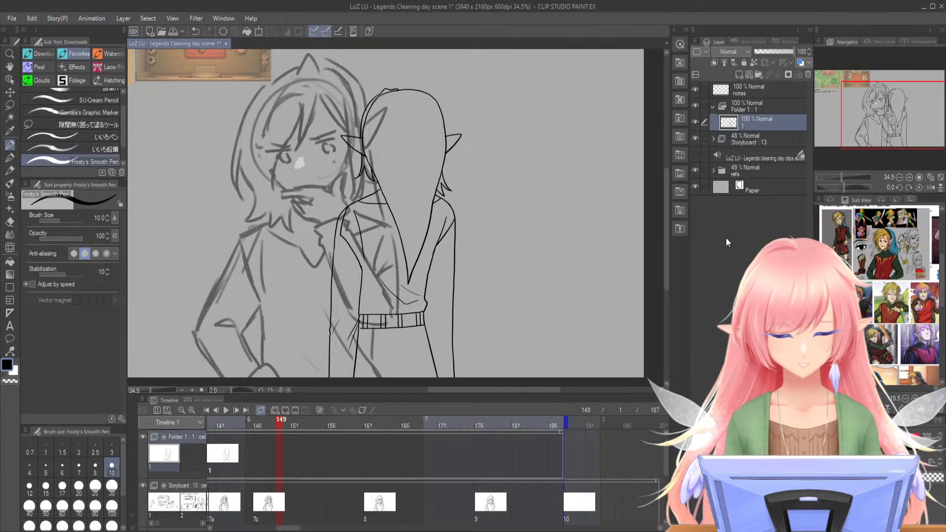
{"action": "mouse_move", "coordinate": [281, 424]}
{"action": "left_mouse_down"}
{"action": "mouse_move", "coordinate": [223, 433]}
{"action": "mouse_move", "coordinate": [471, 423]}
{"action": "left_mouse_up"}
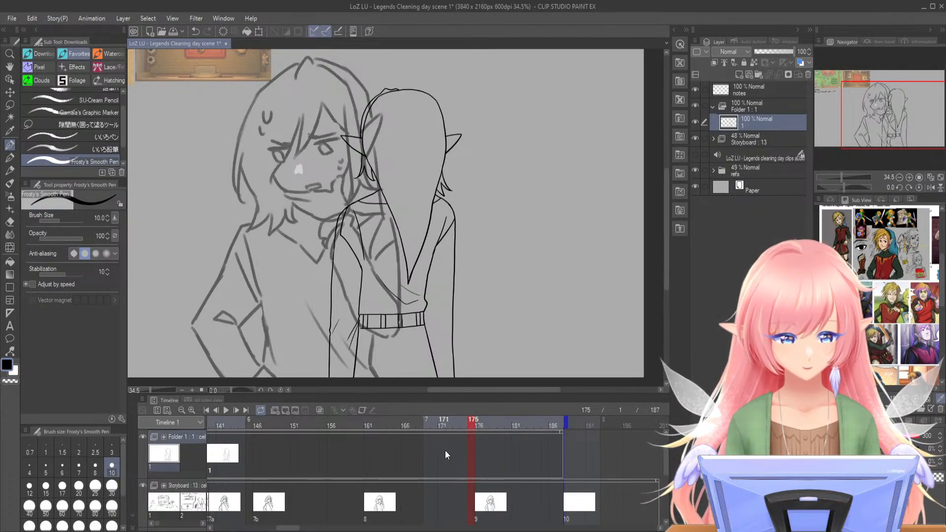
{"action": "left_click_drag", "start_coordinate": [290, 528], "coordinate": [246, 528]}
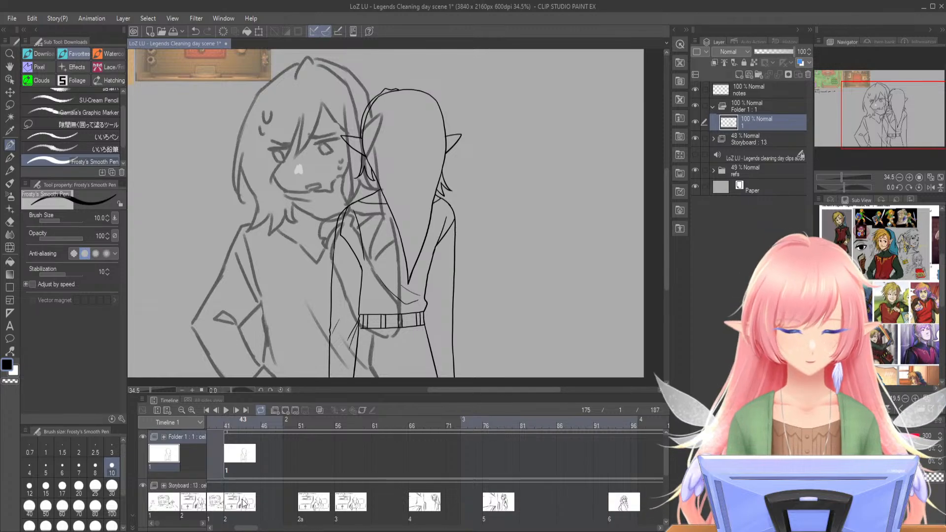
- Hide the notes layer, then collapse and hide the Folder 1 animation folder so only the storyboard and references show
{"action": "left_click_drag", "start_coordinate": [840, 173], "coordinate": [839, 175]}
{"action": "left_click_drag", "start_coordinate": [880, 132], "coordinate": [876, 120]}
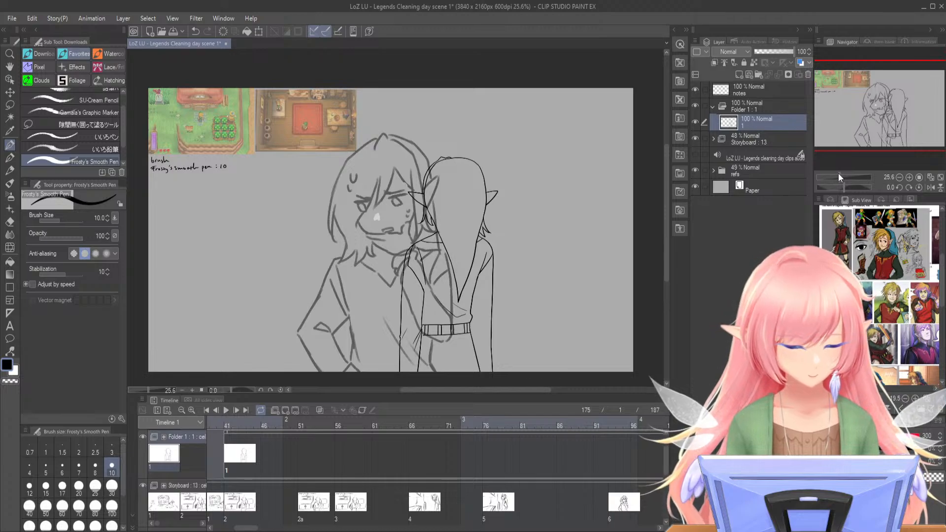
{"action": "left_click_drag", "start_coordinate": [840, 173], "coordinate": [840, 174]}
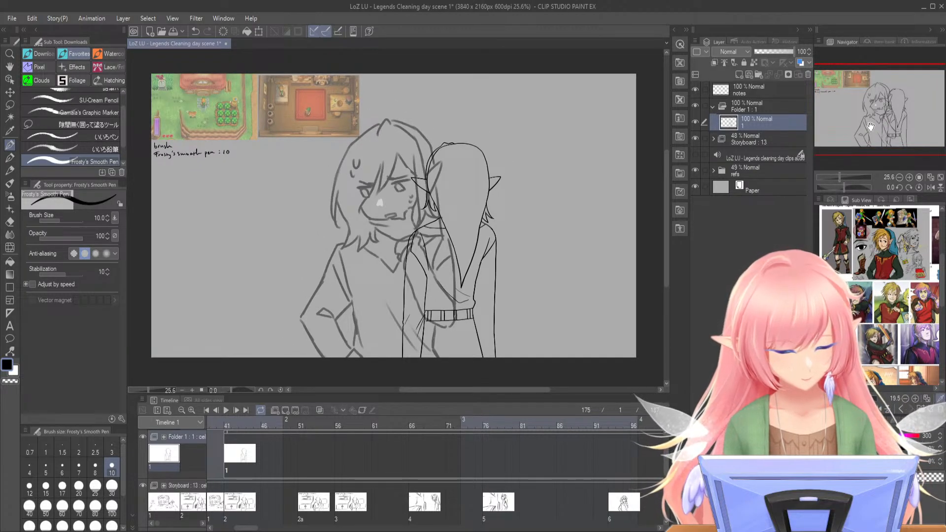
{"action": "left_click_drag", "start_coordinate": [867, 128], "coordinate": [868, 127]}
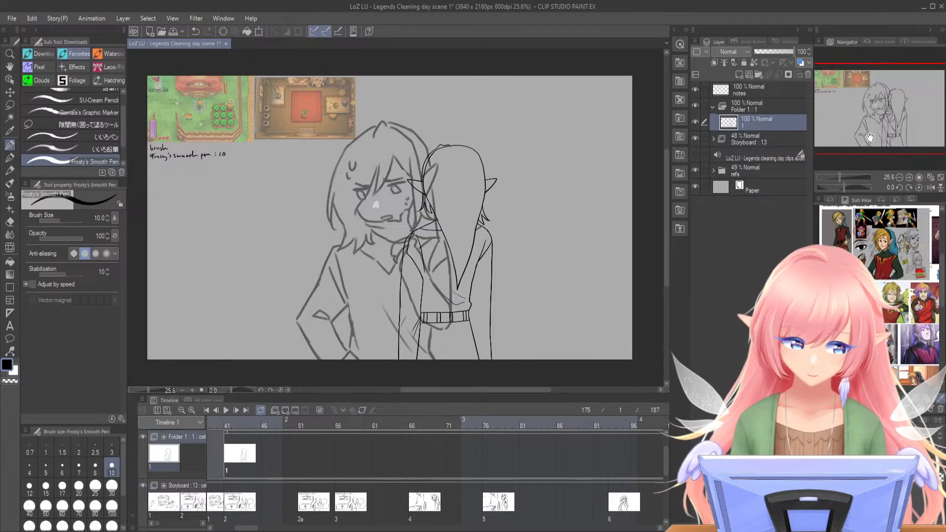
{"action": "left_click", "coordinate": [696, 89]}
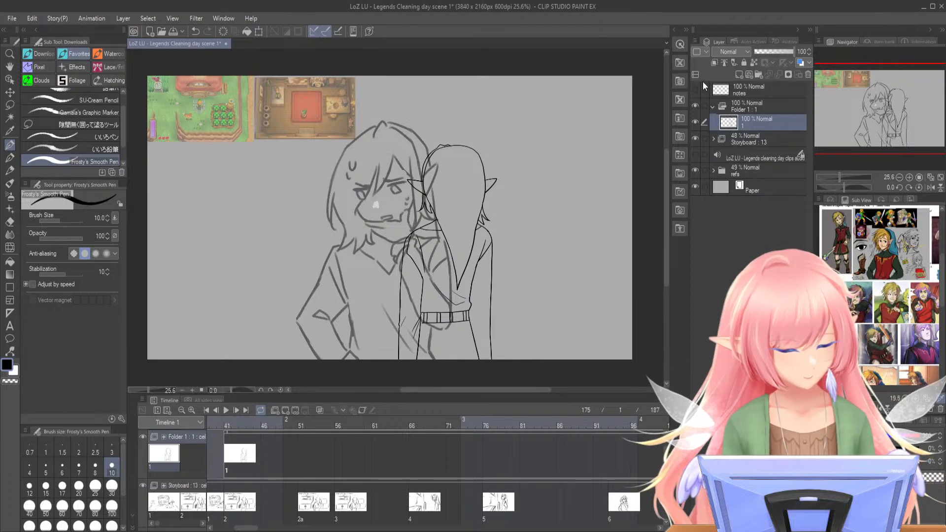
{"action": "left_click", "coordinate": [714, 106]}
{"action": "left_click", "coordinate": [694, 105]}
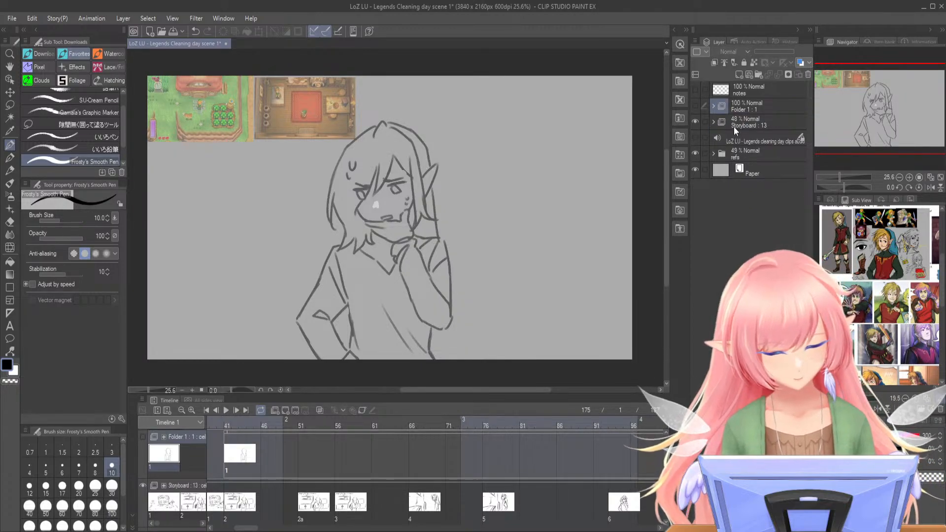
- Play the storyboard animation from frame 1 with the audio track on, and stop it at frame 69
{"action": "left_click_drag", "start_coordinate": [249, 528], "coordinate": [230, 528]}
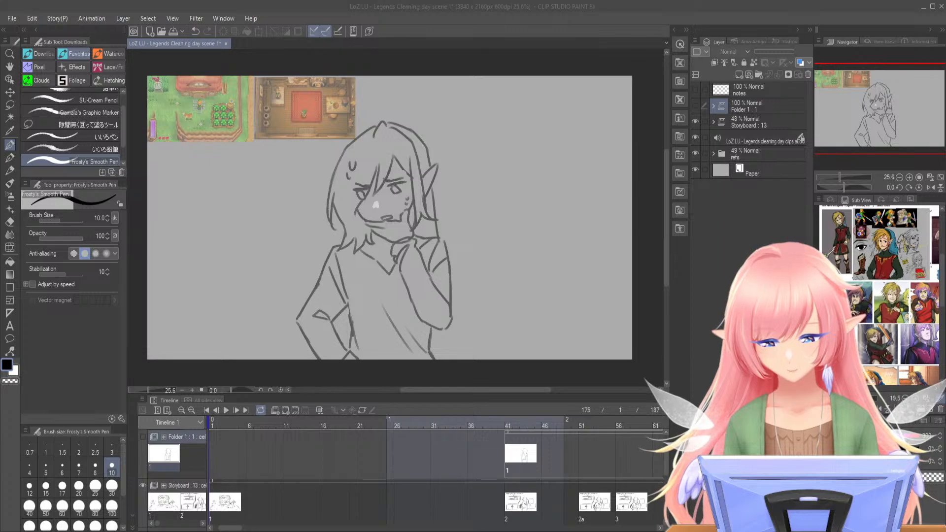
{"action": "left_click", "coordinate": [214, 422]}
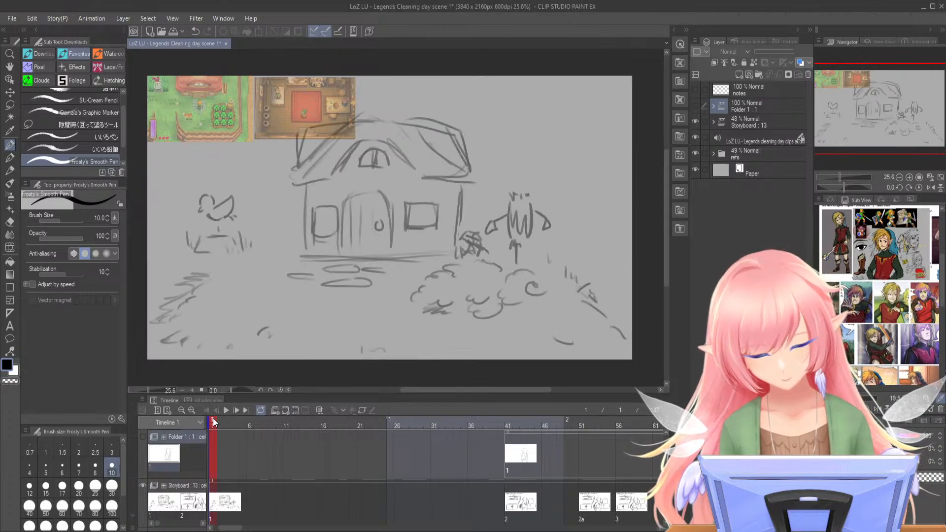
{"action": "left_click", "coordinate": [226, 410]}
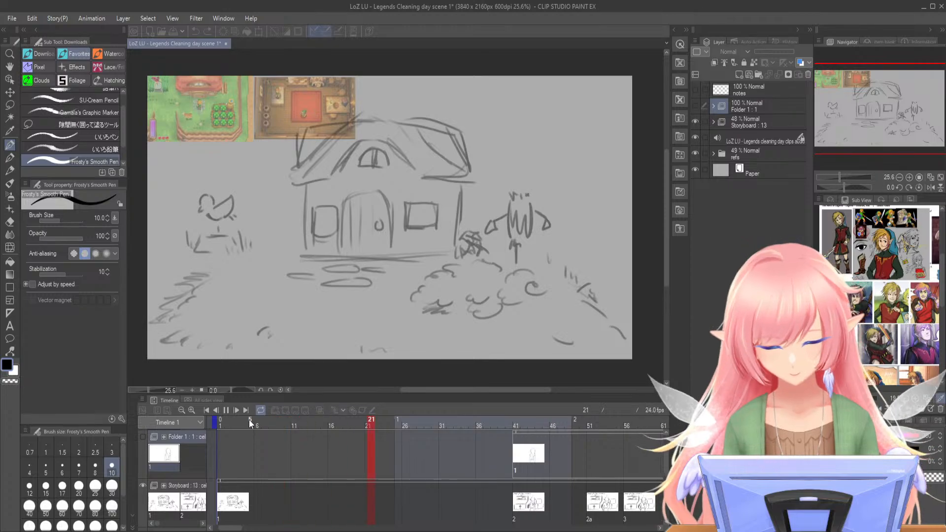
{"action": "left_click", "coordinate": [229, 413]}
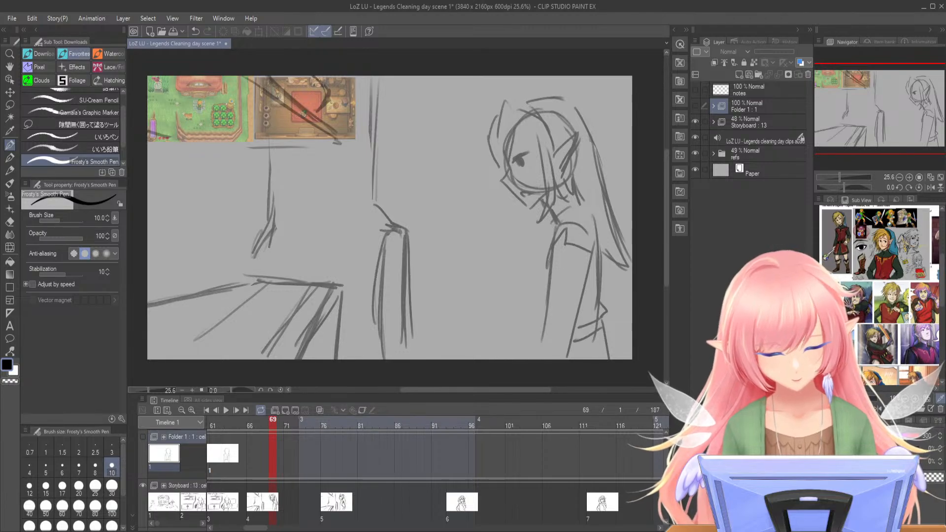
- Scrub through the remaining storyboard drawings from frame 95 to frame 183 to review the character's expressions
{"action": "left_click_drag", "start_coordinate": [259, 530], "coordinate": [269, 530]}
{"action": "left_click", "coordinate": [336, 425]}
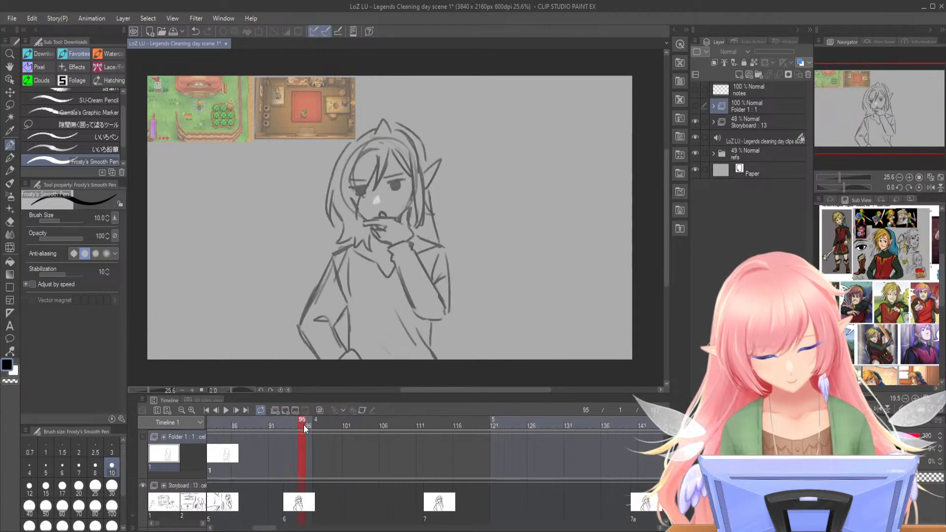
{"action": "mouse_move", "coordinate": [336, 425]}
{"action": "left_mouse_down"}
{"action": "mouse_move", "coordinate": [689, 432]}
{"action": "mouse_move", "coordinate": [613, 433]}
{"action": "left_mouse_up"}
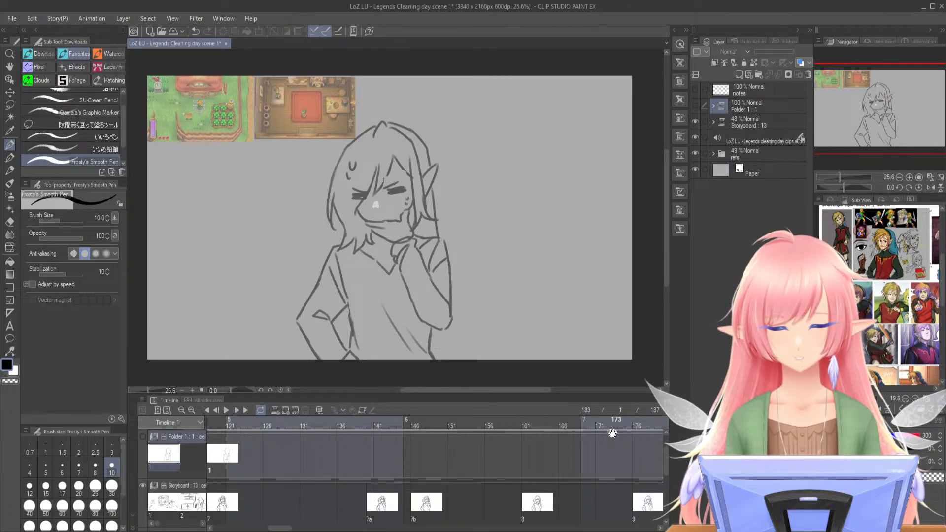
{"action": "left_click_drag", "start_coordinate": [613, 433], "coordinate": [589, 433]}
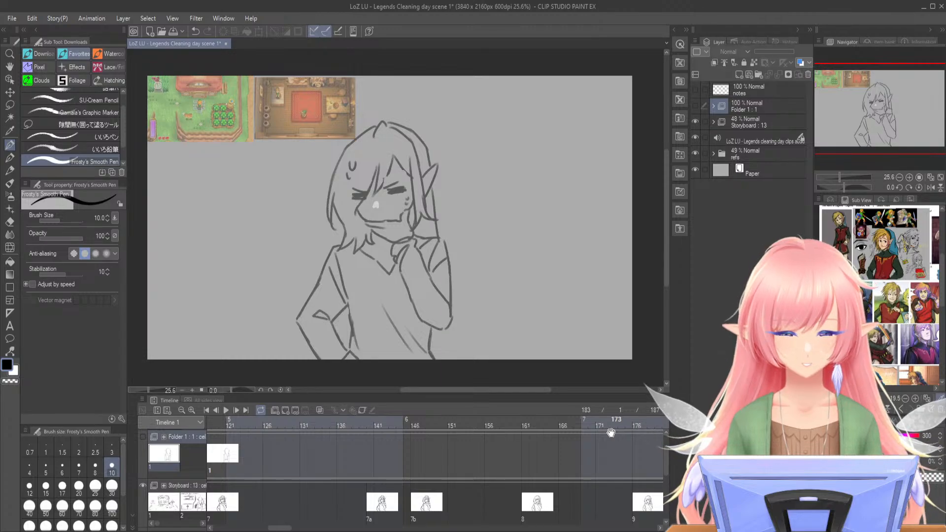
- Show the Folder 1 line art again at frame 43 and compare it with the storyboard drawings up to frame 55
{"action": "left_click_drag", "start_coordinate": [279, 527], "coordinate": [241, 529]}
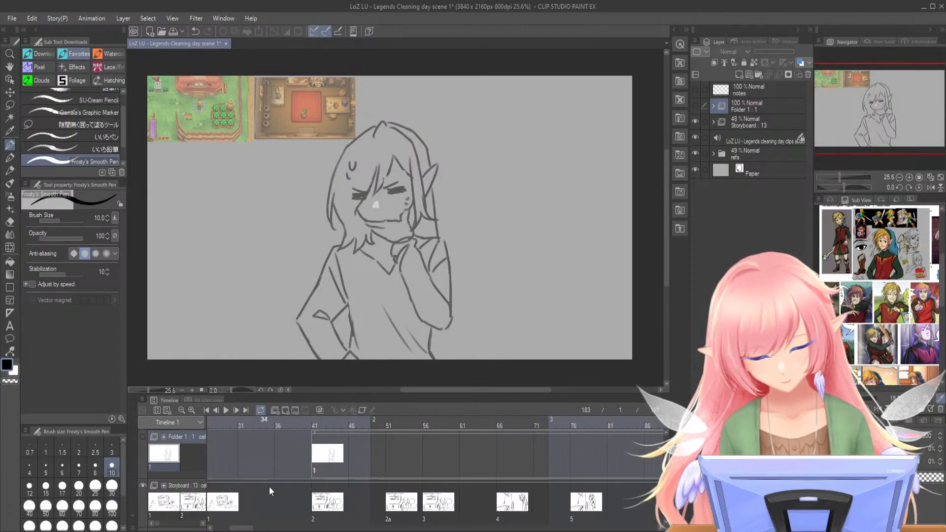
{"action": "left_click", "coordinate": [330, 421]}
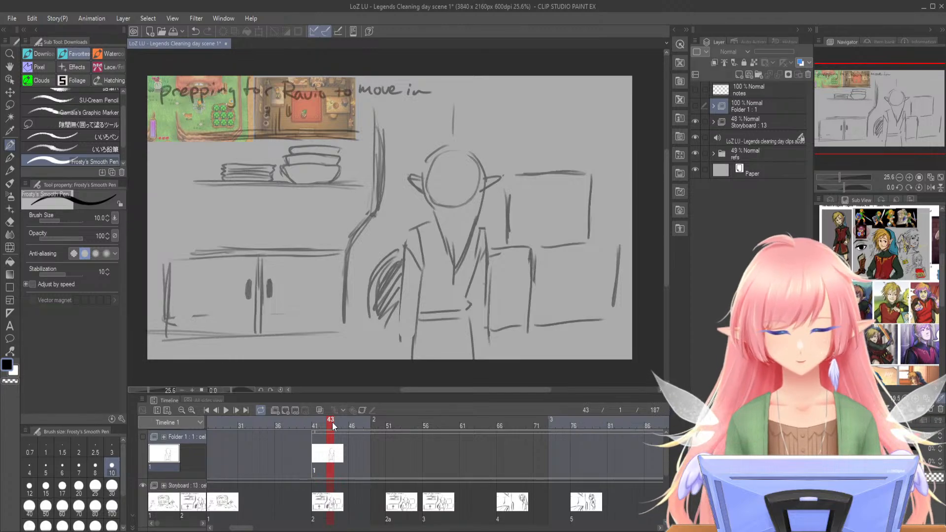
{"action": "left_click", "coordinate": [694, 106]}
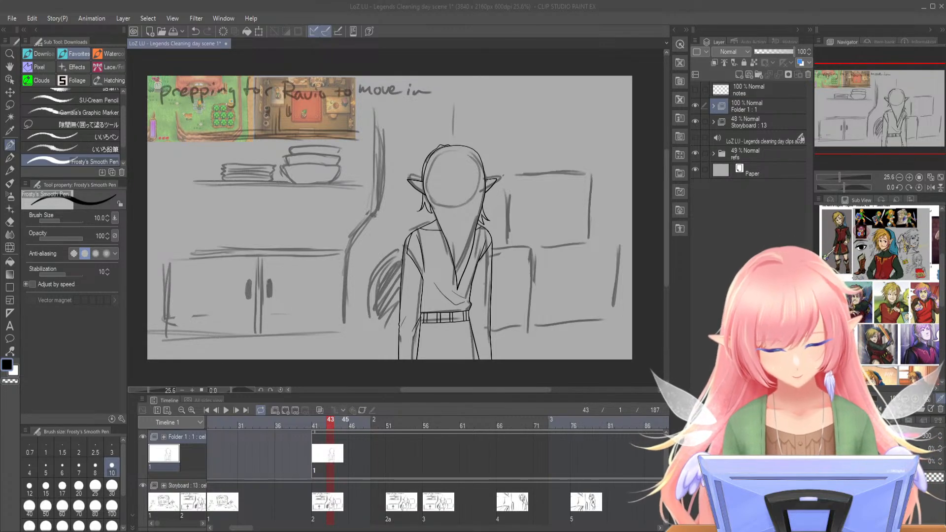
{"action": "left_click", "coordinate": [360, 400]}
{"action": "left_click_drag", "start_coordinate": [370, 424], "coordinate": [413, 430]}
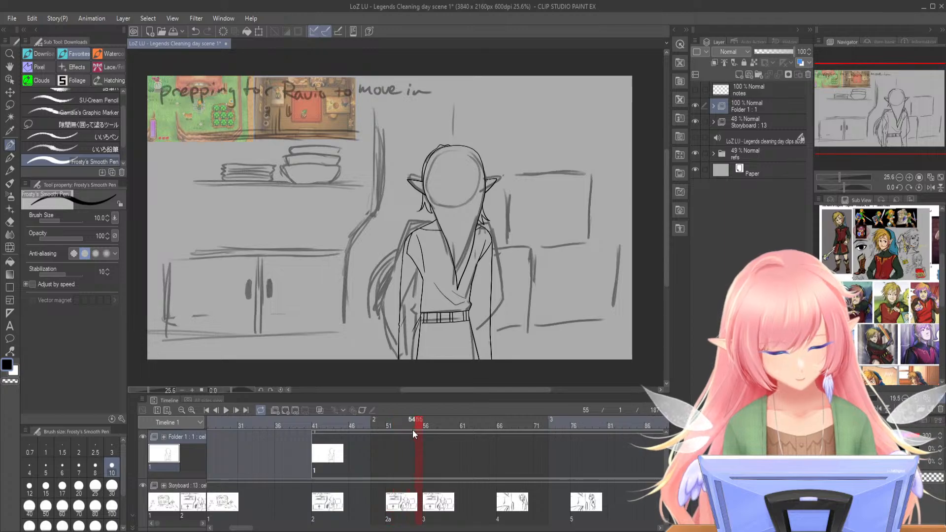
- Rename the Folder 1 animation folder as Legend Lineart and select its first cel
{"action": "left_click", "coordinate": [714, 105]}
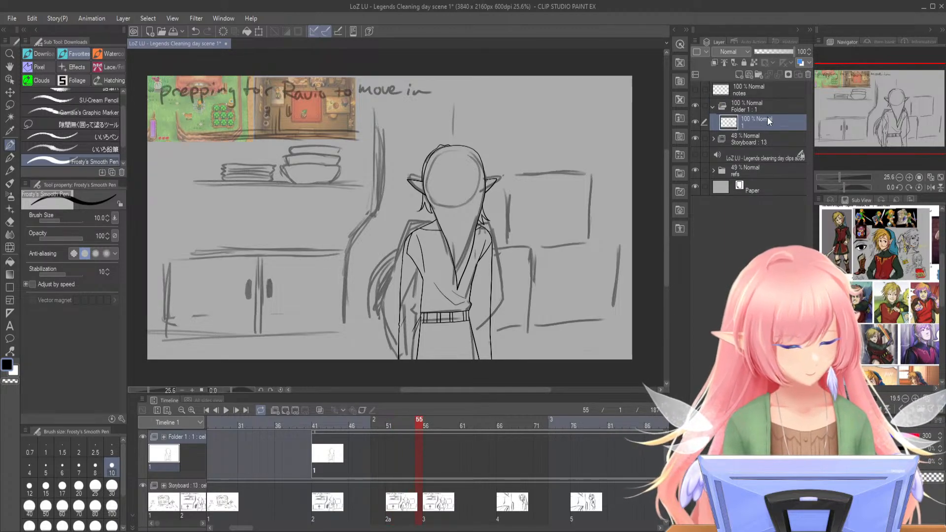
{"action": "left_click", "coordinate": [741, 109]}
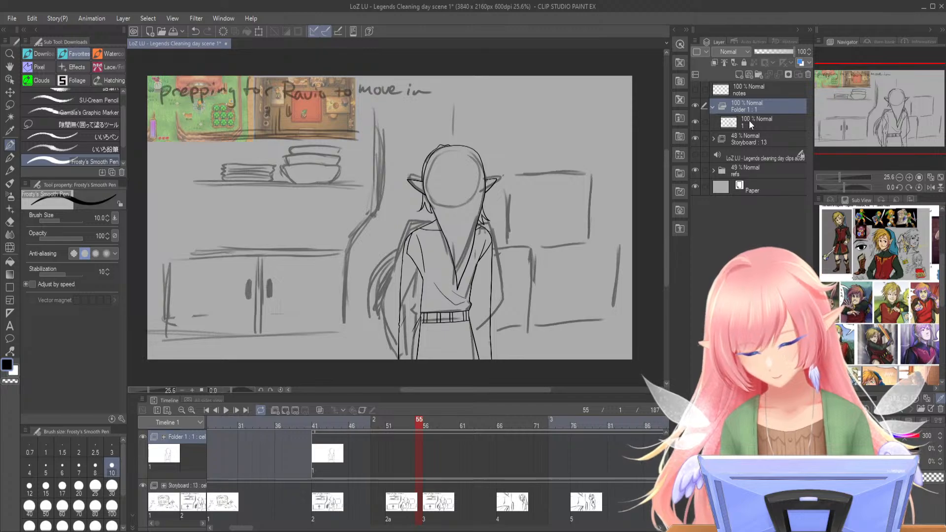
{"action": "type", "text": "Legend Lineart"}
{"action": "key", "text": "Return"}
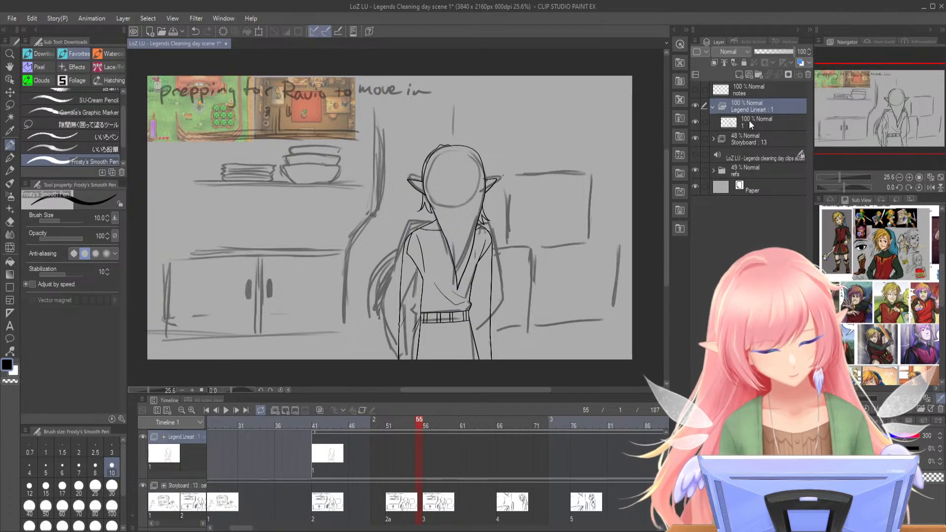
{"action": "left_click", "coordinate": [765, 121]}
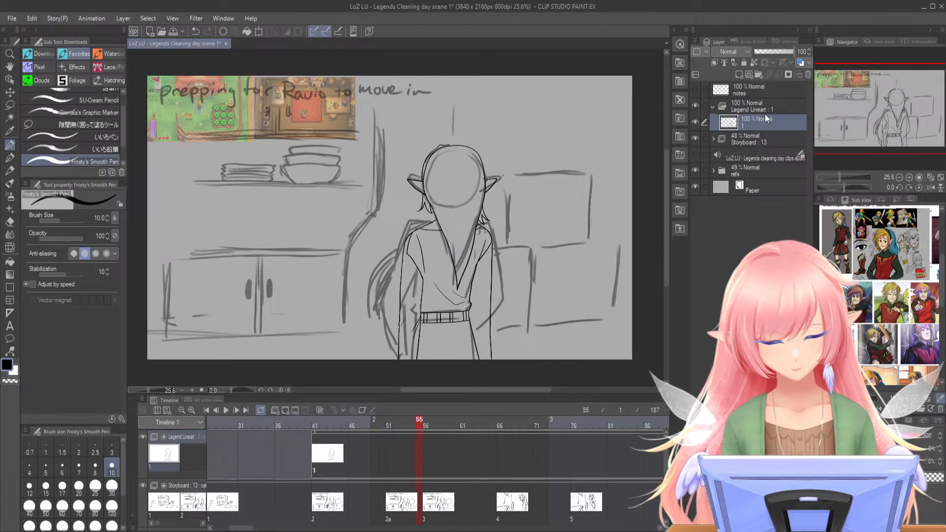
- Add a new cel to the Legend Lineart folder at frame 51 and turn on onion skin
{"action": "left_click", "coordinate": [389, 425]}
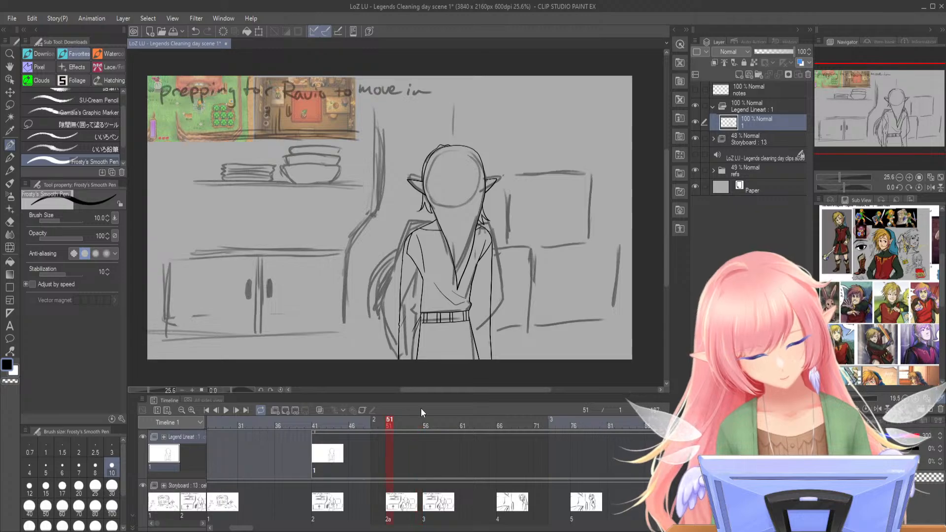
{"action": "left_click", "coordinate": [285, 410]}
{"action": "left_click_drag", "start_coordinate": [839, 176], "coordinate": [849, 176]}
{"action": "left_click", "coordinate": [319, 410]}
- Ink the character's left-hand ear on the new cel, slightly lower than the onion-skinned one, redoing the strokes until clean
{"action": "left_click_drag", "start_coordinate": [250, 159], "coordinate": [316, 177]}
{"action": "mouse_move", "coordinate": [249, 162]}
{"action": "left_mouse_down"}
{"action": "mouse_move", "coordinate": [267, 188]}
{"action": "mouse_move", "coordinate": [335, 241]}
{"action": "left_mouse_up"}
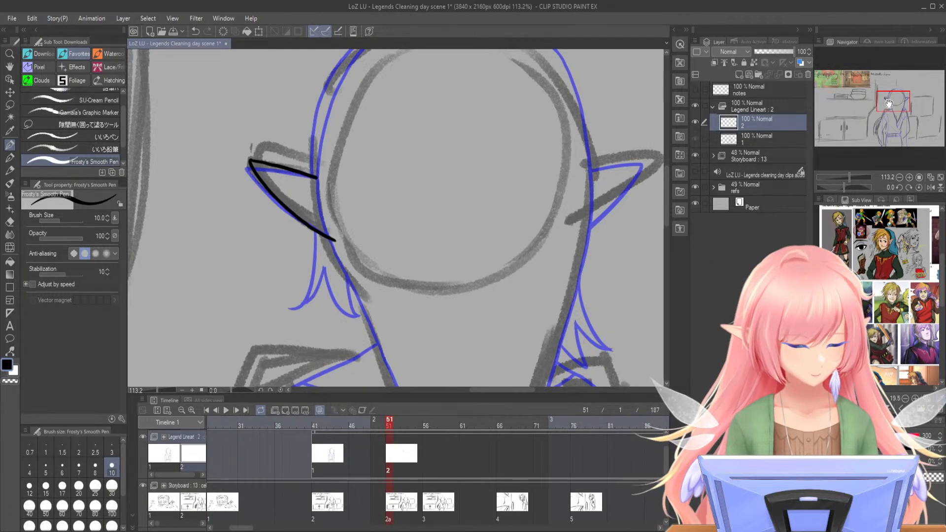
{"action": "key", "text": "ctrl+z"}
{"action": "key", "text": "ctrl+z"}
{"action": "mouse_move", "coordinate": [317, 175]}
{"action": "left_mouse_down"}
{"action": "mouse_move", "coordinate": [250, 173]}
{"action": "mouse_move", "coordinate": [311, 181]}
{"action": "left_mouse_up"}
{"action": "key", "text": "ctrl+z"}
{"action": "mouse_move", "coordinate": [243, 176]}
{"action": "left_mouse_down"}
{"action": "mouse_move", "coordinate": [339, 242]}
{"action": "mouse_move", "coordinate": [312, 263]}
{"action": "mouse_move", "coordinate": [292, 307]}
{"action": "left_mouse_up"}
{"action": "key", "text": "ctrl+z"}
- Ink the pointed hair strands below the left-hand ear and trim the ear line ends that overlap the face
{"action": "left_click_drag", "start_coordinate": [316, 234], "coordinate": [318, 310]}
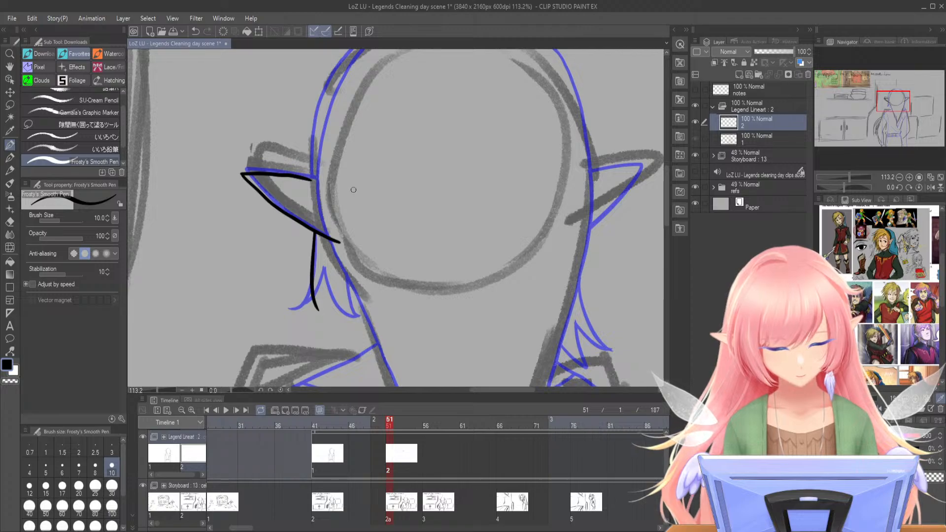
{"action": "left_click_drag", "start_coordinate": [321, 265], "coordinate": [360, 328]}
{"action": "left_click_drag", "start_coordinate": [348, 276], "coordinate": [363, 334]}
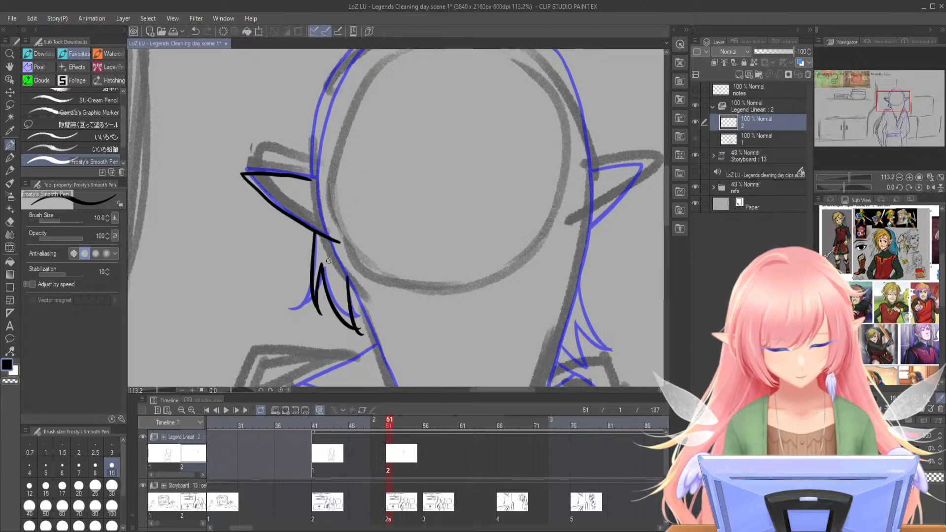
{"action": "left_click_drag", "start_coordinate": [326, 162], "coordinate": [294, 220]}
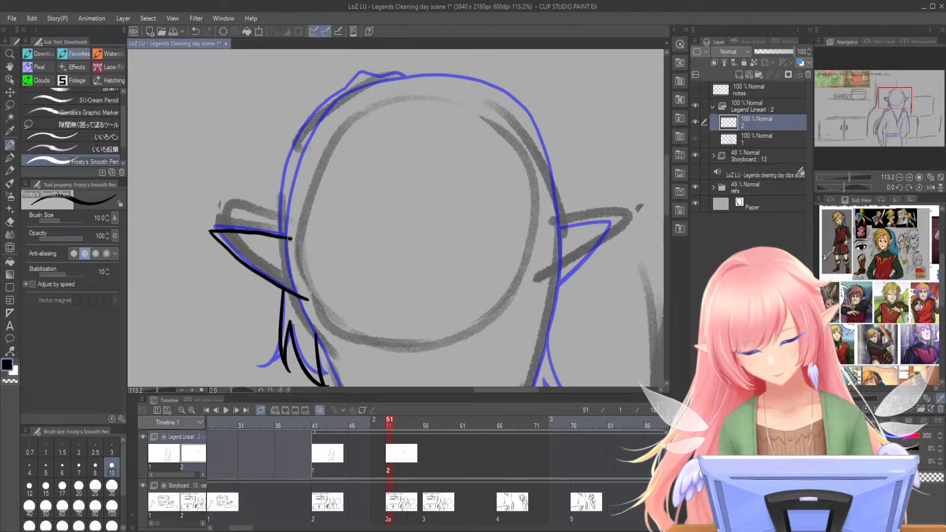
{"action": "left_click_drag", "start_coordinate": [262, 233], "coordinate": [297, 247]}
{"action": "left_click_drag", "start_coordinate": [307, 285], "coordinate": [314, 304]}
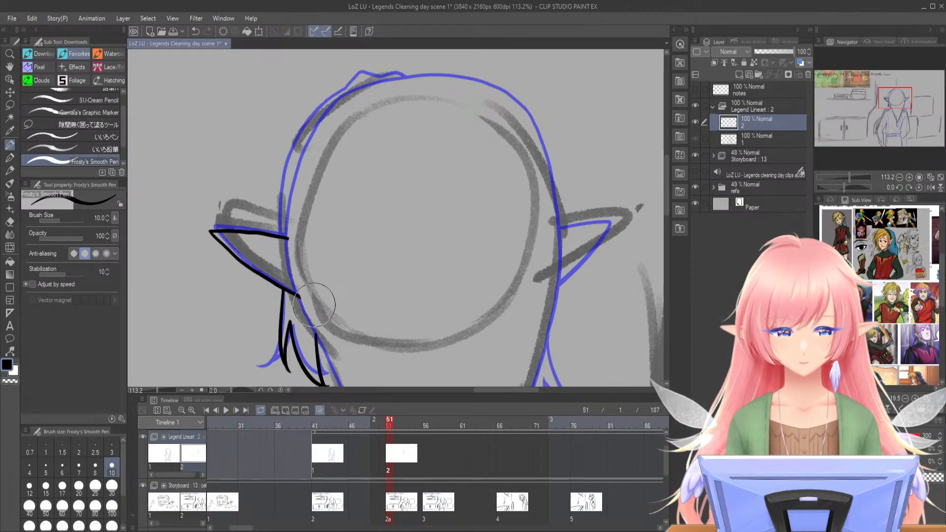
- Ink the right-hand ear as a pointed shape, redrawing its lower edge until it tapers cleanly into the head
{"action": "mouse_move", "coordinate": [553, 222]}
{"action": "left_mouse_down"}
{"action": "mouse_move", "coordinate": [616, 231]}
{"action": "mouse_move", "coordinate": [540, 295]}
{"action": "left_mouse_up"}
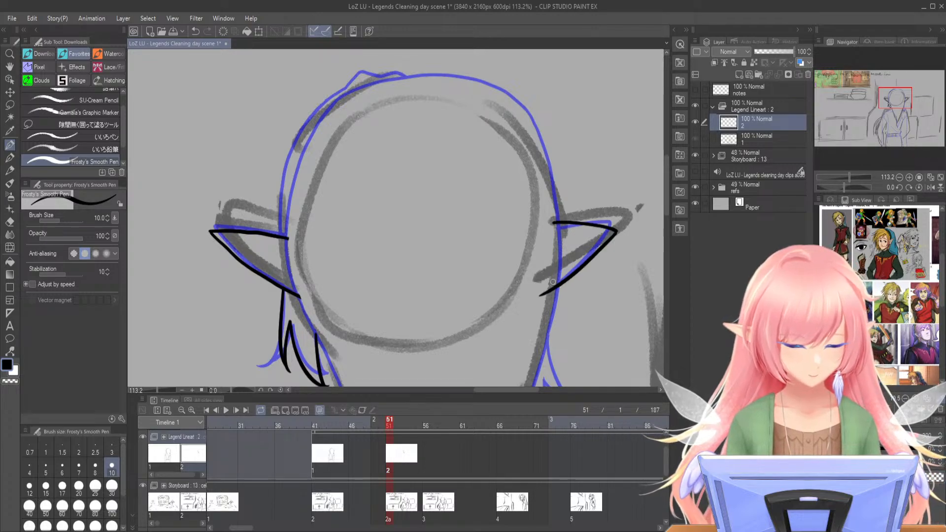
{"action": "key", "text": "ctrl+z"}
{"action": "left_click_drag", "start_coordinate": [615, 232], "coordinate": [548, 295]}
{"action": "key", "text": "ctrl+z"}
{"action": "left_click_drag", "start_coordinate": [618, 231], "coordinate": [539, 293]}
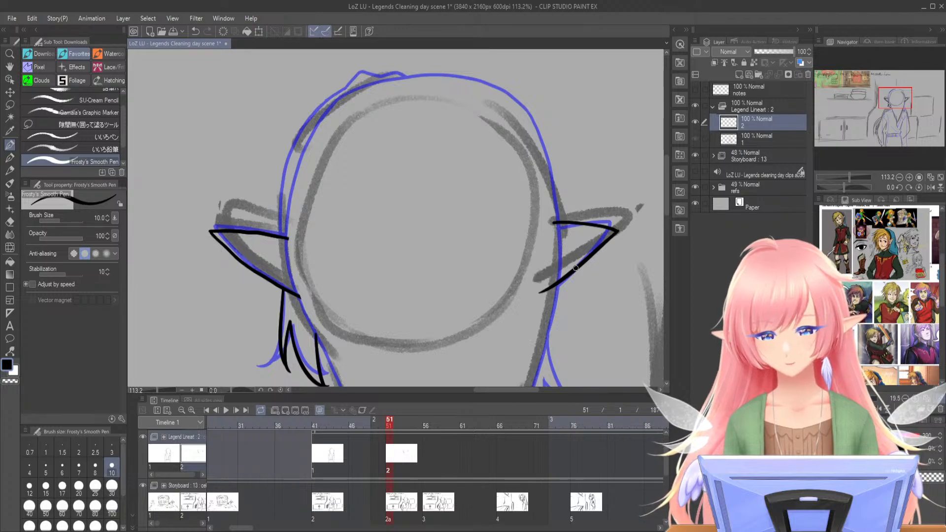
- Draw the outer hair outline from the crown down to the left-hand ear and add the small tufts on top
{"action": "left_click_drag", "start_coordinate": [892, 97], "coordinate": [893, 96]}
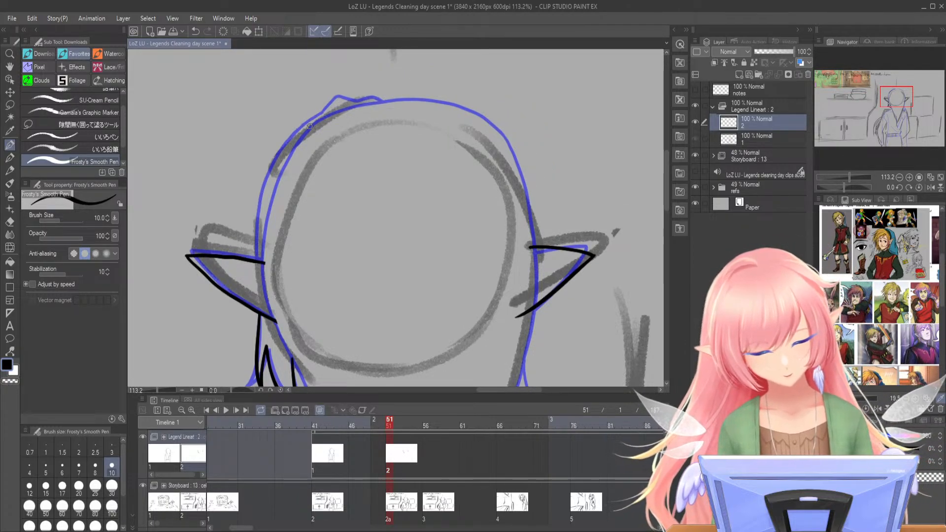
{"action": "mouse_move", "coordinate": [331, 107]}
{"action": "left_mouse_down"}
{"action": "mouse_move", "coordinate": [295, 135]}
{"action": "mouse_move", "coordinate": [269, 181]}
{"action": "mouse_move", "coordinate": [259, 261]}
{"action": "left_mouse_up"}
{"action": "key", "text": "ctrl+z"}
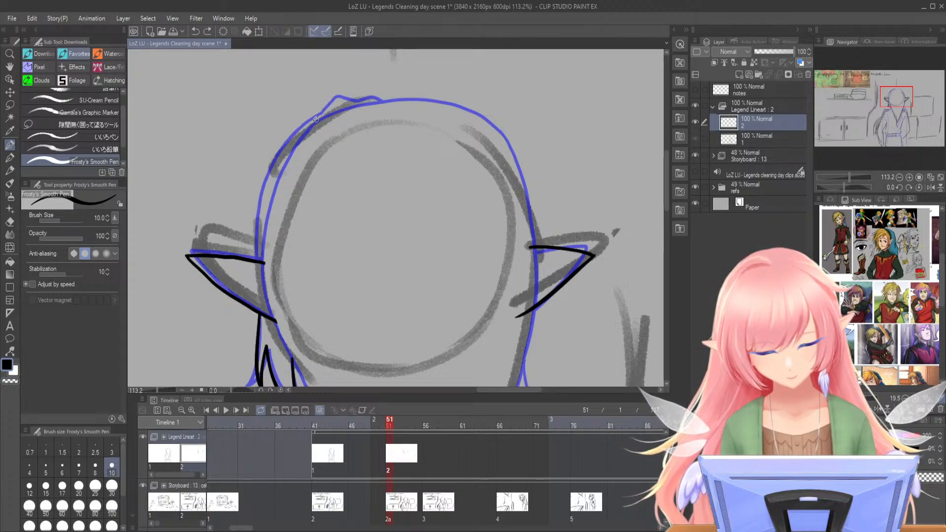
{"action": "mouse_move", "coordinate": [334, 107]}
{"action": "left_mouse_down"}
{"action": "mouse_move", "coordinate": [283, 153]}
{"action": "mouse_move", "coordinate": [259, 263]}
{"action": "left_mouse_up"}
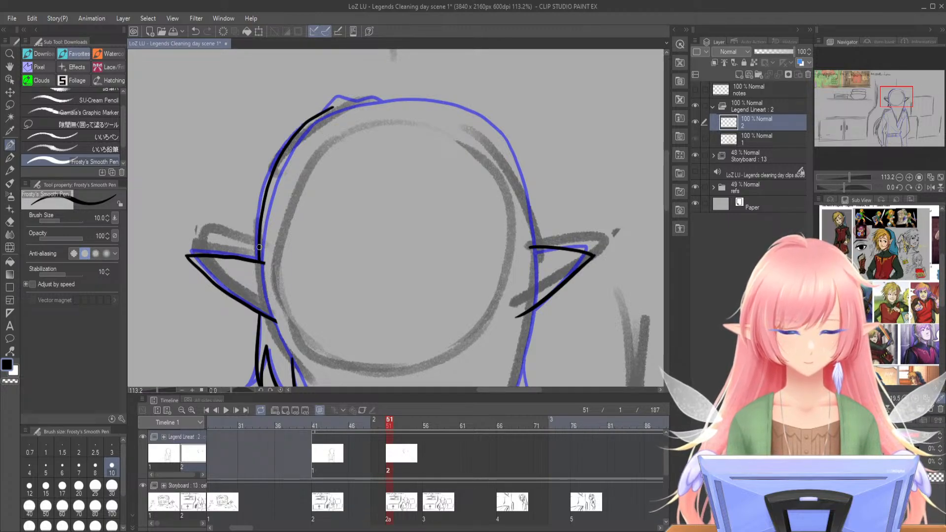
{"action": "mouse_move", "coordinate": [329, 110]}
{"action": "left_mouse_down"}
{"action": "mouse_move", "coordinate": [359, 91]}
{"action": "mouse_move", "coordinate": [380, 103]}
{"action": "mouse_move", "coordinate": [409, 101]}
{"action": "left_mouse_up"}
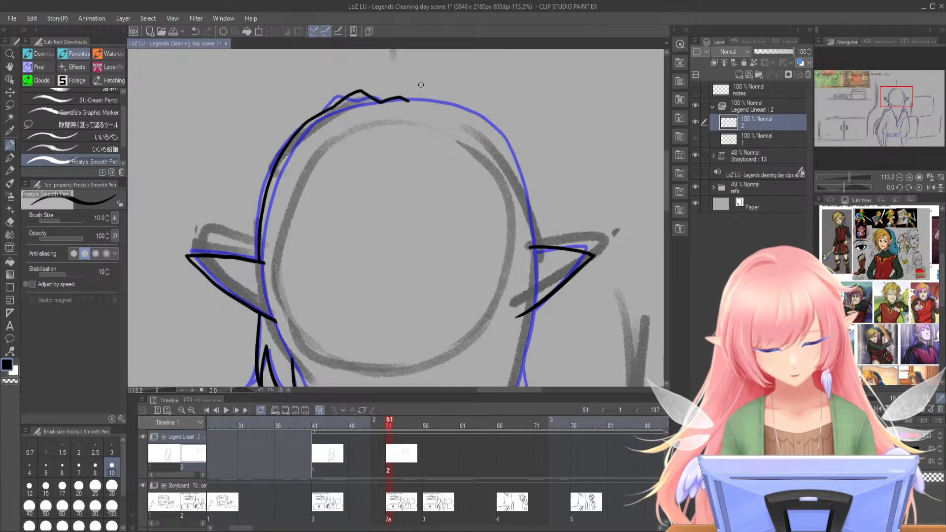
- Draw the inner head line from the crown past the left-hand ear to the neck, and extend it across the top
{"action": "mouse_move", "coordinate": [339, 113]}
{"action": "left_mouse_down"}
{"action": "mouse_move", "coordinate": [283, 188]}
{"action": "mouse_move", "coordinate": [269, 232]}
{"action": "mouse_move", "coordinate": [266, 285]}
{"action": "mouse_move", "coordinate": [292, 354]}
{"action": "left_mouse_up"}
{"action": "key", "text": "ctrl+z"}
{"action": "mouse_move", "coordinate": [367, 107]}
{"action": "left_mouse_down"}
{"action": "mouse_move", "coordinate": [301, 150]}
{"action": "mouse_move", "coordinate": [276, 198]}
{"action": "mouse_move", "coordinate": [266, 277]}
{"action": "mouse_move", "coordinate": [299, 370]}
{"action": "left_mouse_up"}
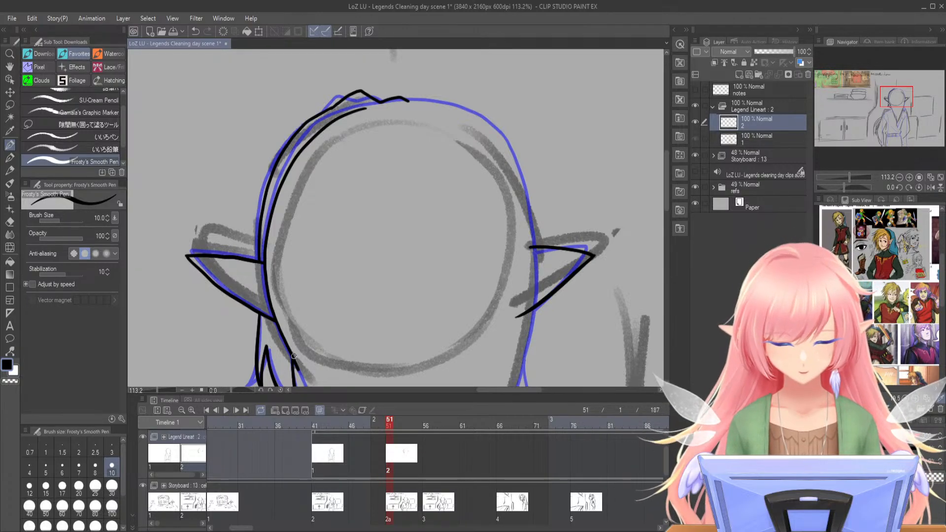
{"action": "mouse_move", "coordinate": [354, 112]}
{"action": "left_mouse_down"}
{"action": "mouse_move", "coordinate": [378, 104]}
{"action": "mouse_move", "coordinate": [446, 114]}
{"action": "mouse_move", "coordinate": [419, 106]}
{"action": "left_mouse_up"}
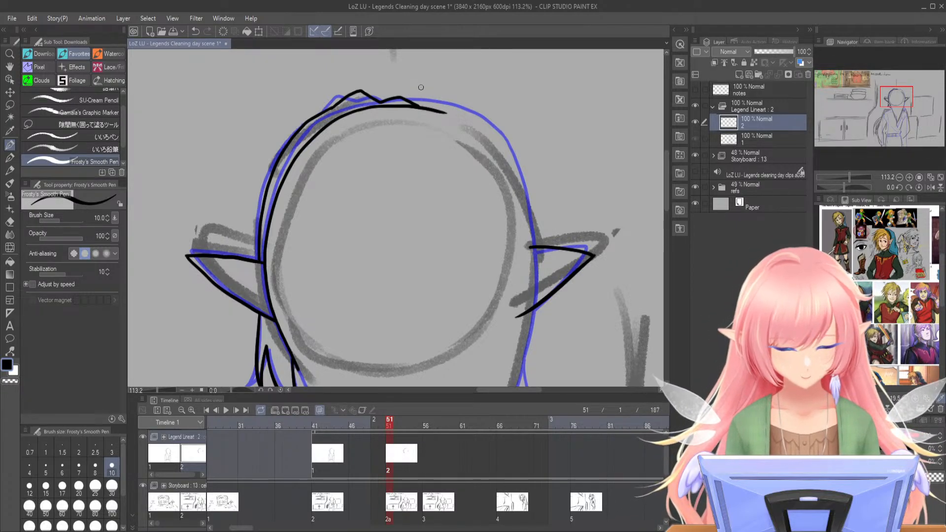
- Draw the right side of the head outline down past the ear and join it smoothly to the crown line
{"action": "mouse_move", "coordinate": [450, 122]}
{"action": "left_mouse_down"}
{"action": "mouse_move", "coordinate": [390, 119]}
{"action": "mouse_move", "coordinate": [386, 105]}
{"action": "mouse_move", "coordinate": [421, 105]}
{"action": "mouse_move", "coordinate": [478, 127]}
{"action": "mouse_move", "coordinate": [495, 143]}
{"action": "mouse_move", "coordinate": [541, 237]}
{"action": "left_mouse_up"}
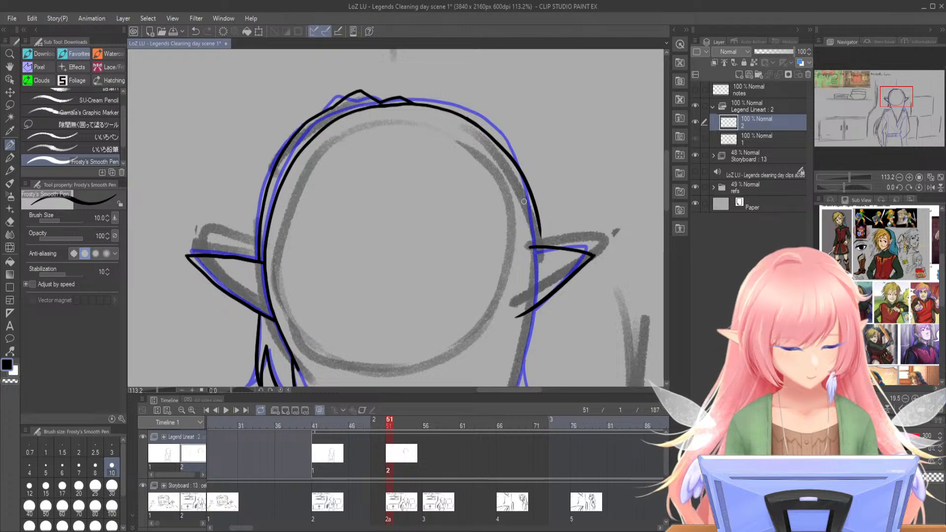
{"action": "key", "text": "ctrl+z"}
{"action": "mouse_move", "coordinate": [469, 120]}
{"action": "left_mouse_down"}
{"action": "mouse_move", "coordinate": [516, 169]}
{"action": "mouse_move", "coordinate": [535, 214]}
{"action": "mouse_move", "coordinate": [541, 242]}
{"action": "left_mouse_up"}
{"action": "key", "text": "ctrl+z"}
{"action": "key", "text": "ctrl+z"}
{"action": "mouse_move", "coordinate": [481, 124]}
{"action": "left_mouse_down"}
{"action": "mouse_move", "coordinate": [515, 165]}
{"action": "mouse_move", "coordinate": [534, 218]}
{"action": "mouse_move", "coordinate": [533, 299]}
{"action": "left_mouse_up"}
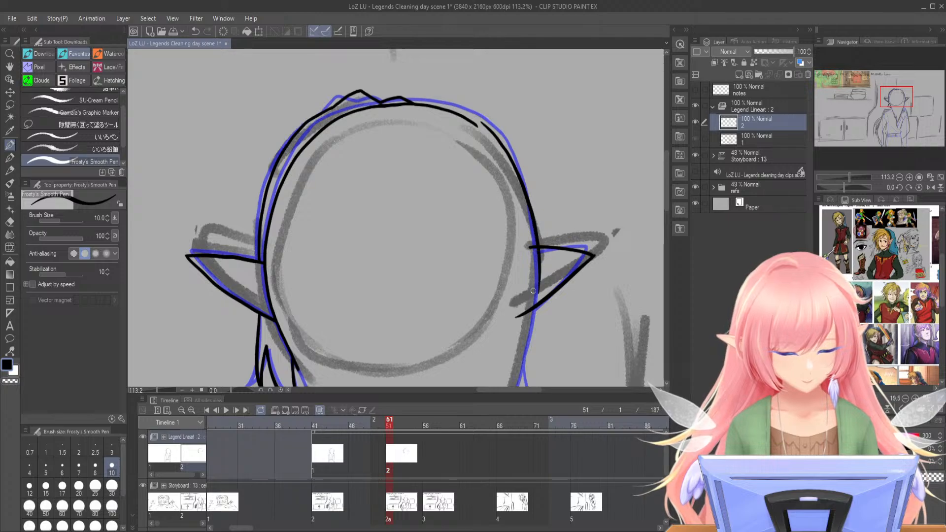
{"action": "left_click_drag", "start_coordinate": [401, 101], "coordinate": [438, 105]}
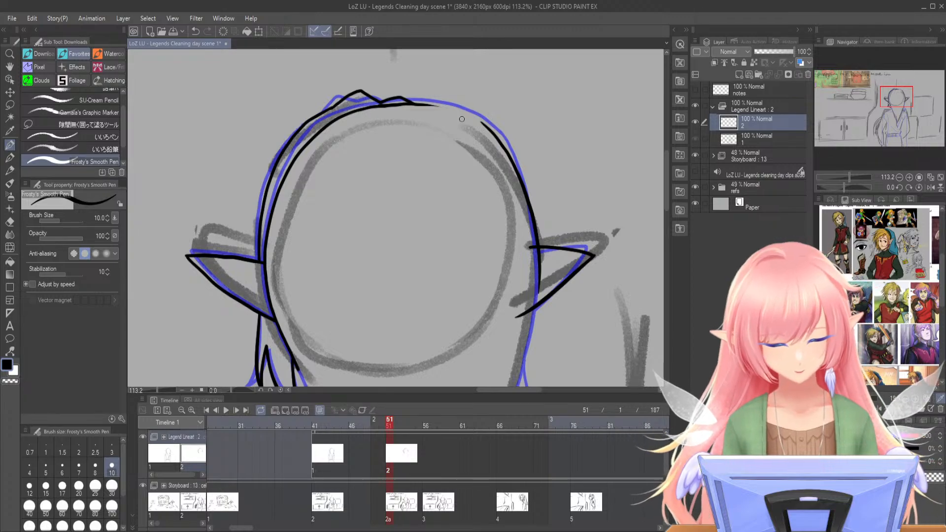
{"action": "left_click_drag", "start_coordinate": [442, 104], "coordinate": [488, 129]}
{"action": "left_click_drag", "start_coordinate": [423, 104], "coordinate": [453, 110]}
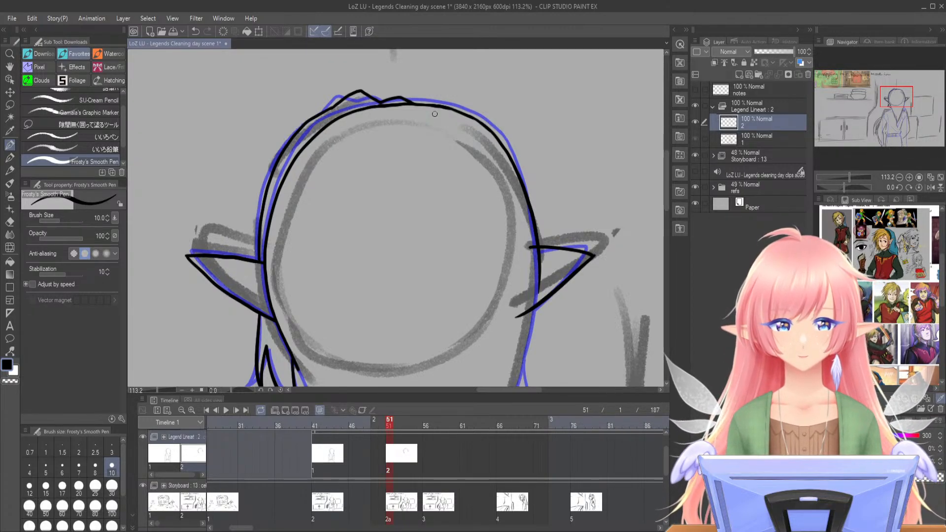
- Extend both side lines from below the ears down the neck so they meet in a V-shaped point at the chest
{"action": "left_click_drag", "start_coordinate": [900, 99], "coordinate": [900, 107]}
{"action": "left_click_drag", "start_coordinate": [531, 148], "coordinate": [510, 298]}
{"action": "left_click_drag", "start_coordinate": [898, 108], "coordinate": [896, 112]}
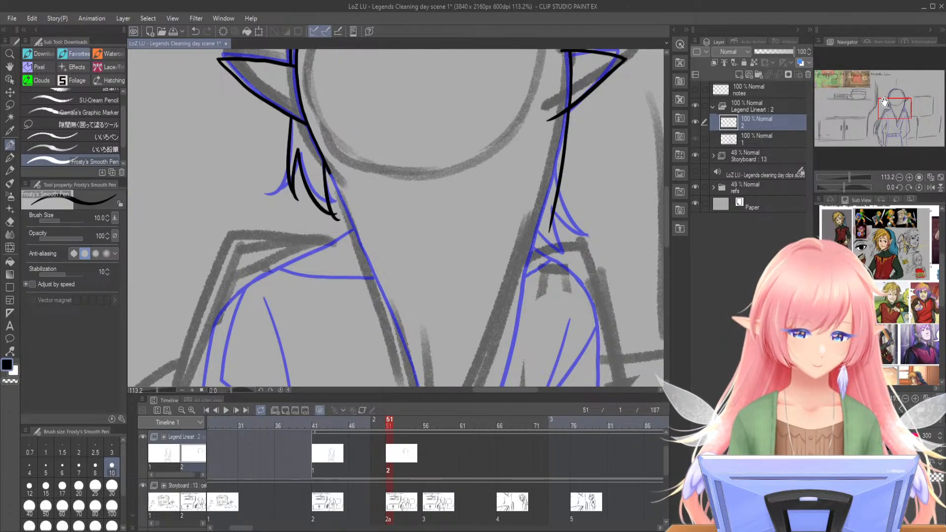
{"action": "left_click_drag", "start_coordinate": [330, 174], "coordinate": [396, 331]}
{"action": "left_click_drag", "start_coordinate": [896, 108], "coordinate": [896, 114]}
{"action": "left_click_drag", "start_coordinate": [847, 179], "coordinate": [846, 179]}
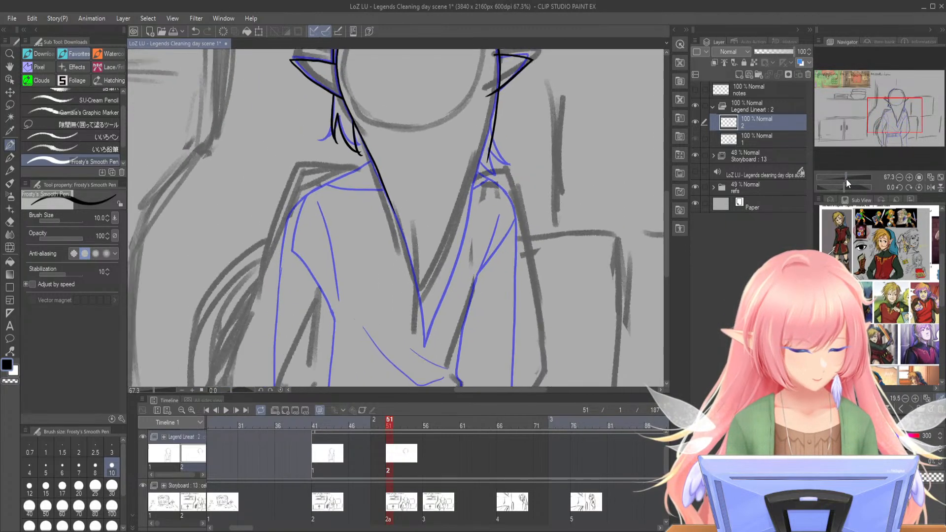
{"action": "left_click_drag", "start_coordinate": [499, 94], "coordinate": [436, 351]}
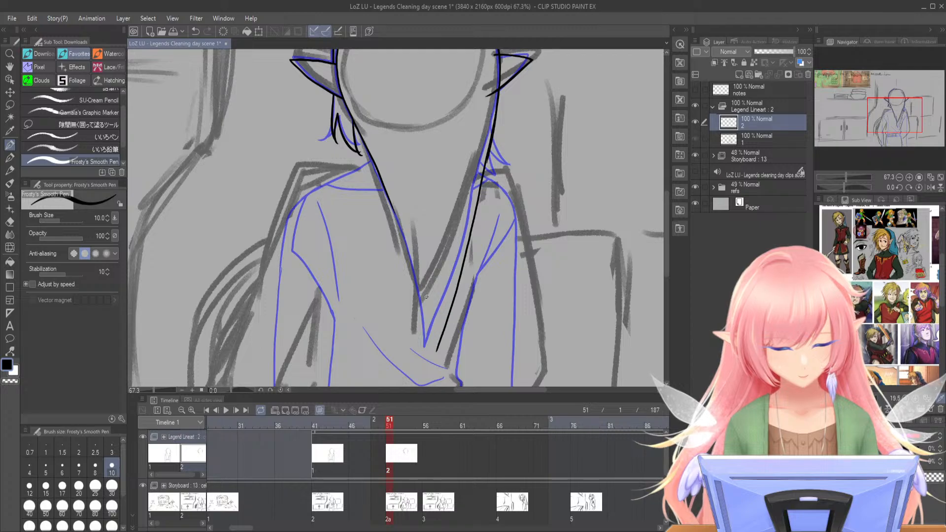
{"action": "mouse_move", "coordinate": [393, 210]}
{"action": "left_mouse_down"}
{"action": "mouse_move", "coordinate": [434, 353]}
{"action": "mouse_move", "coordinate": [447, 317]}
{"action": "left_mouse_up"}
{"action": "left_click_drag", "start_coordinate": [894, 114], "coordinate": [896, 106]}
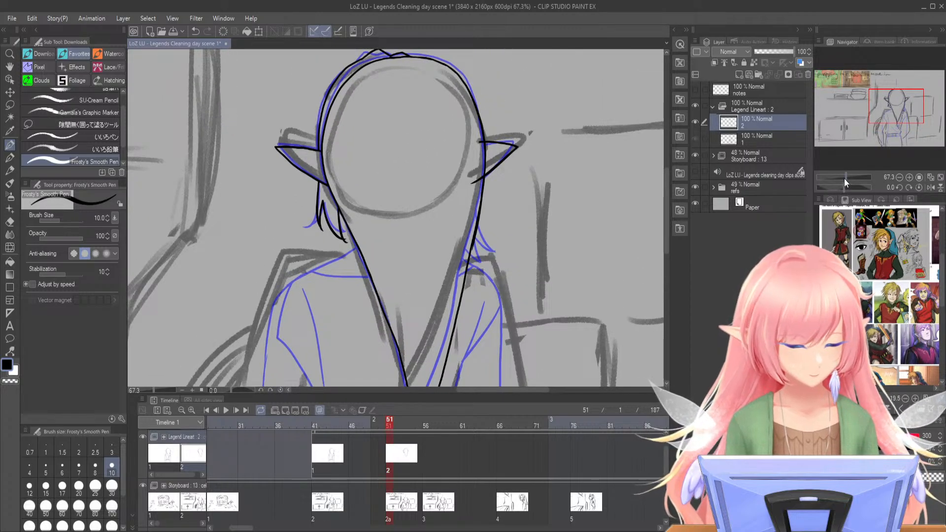
- Save the file and erase the right-hand ear line ends that overlap the inside of the head
{"action": "left_click_drag", "start_coordinate": [844, 178], "coordinate": [849, 178]}
{"action": "key", "text": "ctrl+s"}
{"action": "left_click_drag", "start_coordinate": [493, 154], "coordinate": [497, 168]}
{"action": "mouse_move", "coordinate": [497, 209]}
{"action": "left_mouse_down"}
{"action": "mouse_move", "coordinate": [492, 236]}
{"action": "mouse_move", "coordinate": [495, 216]}
{"action": "mouse_move", "coordinate": [450, 257]}
{"action": "mouse_move", "coordinate": [469, 241]}
{"action": "left_mouse_up"}
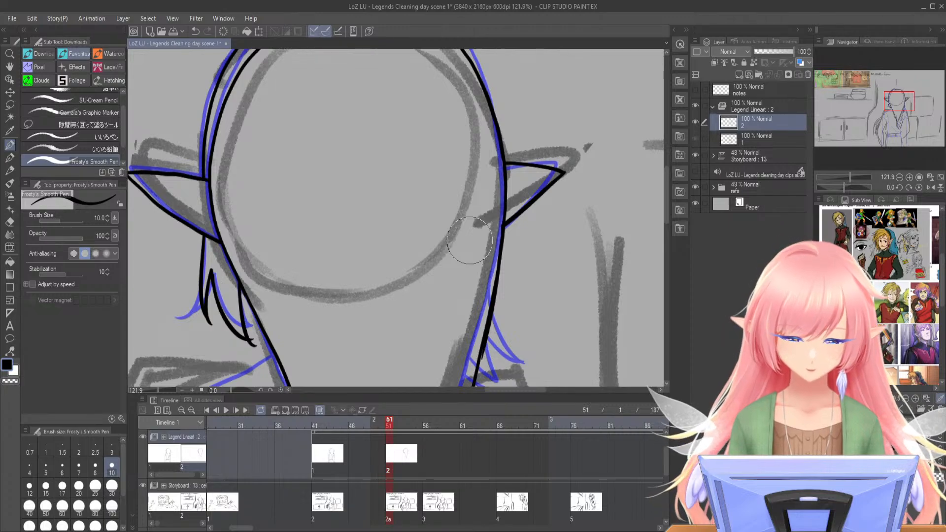
- Ink the small pointed hair strands below the right-hand ear, beside the neck line
{"action": "left_click_drag", "start_coordinate": [898, 103], "coordinate": [898, 110]}
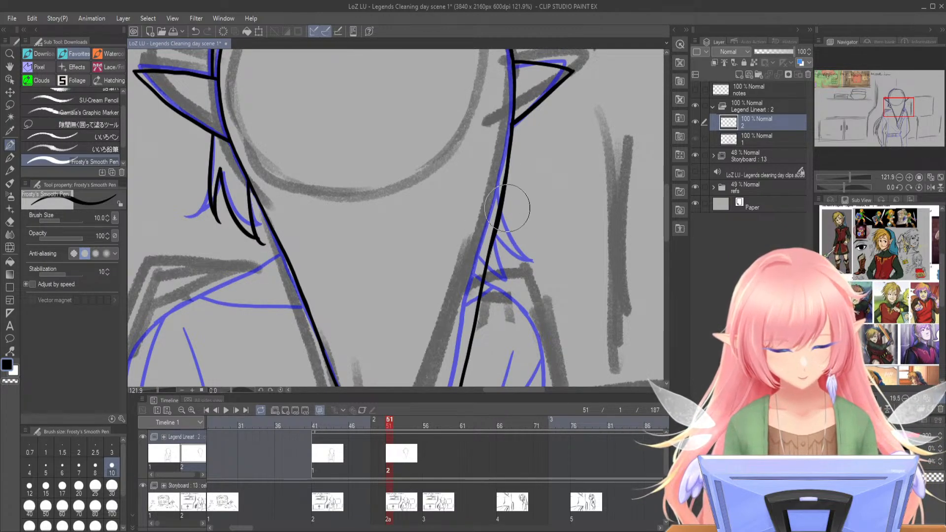
{"action": "left_click_drag", "start_coordinate": [485, 273], "coordinate": [504, 286]}
{"action": "left_click_drag", "start_coordinate": [491, 244], "coordinate": [505, 285]}
{"action": "left_click_drag", "start_coordinate": [499, 237], "coordinate": [507, 259]}
{"action": "left_click_drag", "start_coordinate": [501, 213], "coordinate": [518, 264]}
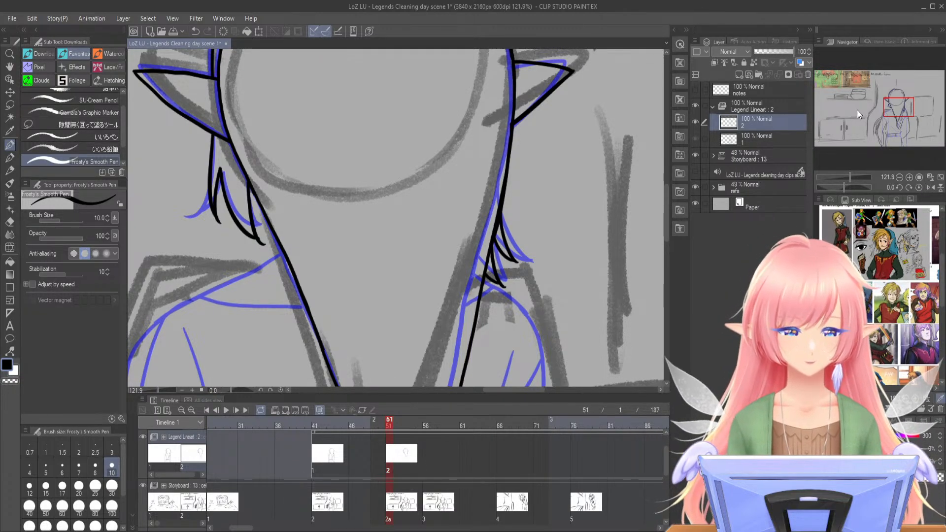
- Ink the left-hand shoulder from the neck line outward along the raised storyboard shoulder, redoing the stroke until it curves smoothly
{"action": "left_click_drag", "start_coordinate": [895, 102], "coordinate": [884, 105]}
{"action": "mouse_move", "coordinate": [489, 115]}
{"action": "left_mouse_down"}
{"action": "mouse_move", "coordinate": [461, 126]}
{"action": "mouse_move", "coordinate": [394, 125]}
{"action": "mouse_move", "coordinate": [332, 152]}
{"action": "left_mouse_up"}
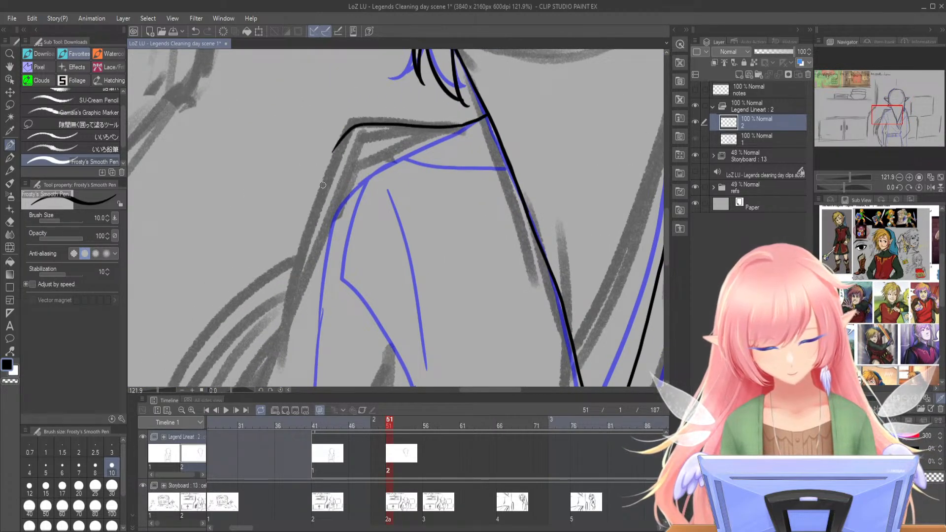
{"action": "key", "text": "ctrl+z"}
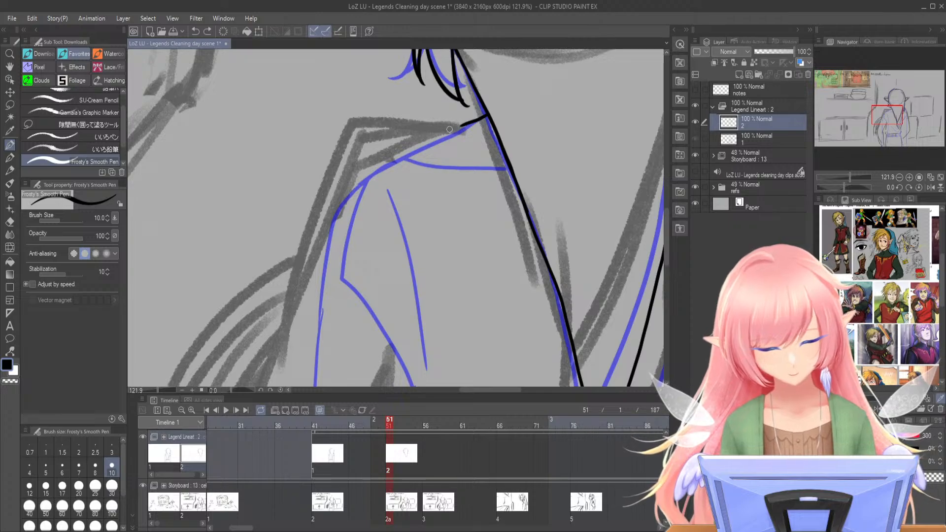
{"action": "mouse_move", "coordinate": [466, 123]}
{"action": "left_mouse_down"}
{"action": "mouse_move", "coordinate": [379, 123]}
{"action": "mouse_move", "coordinate": [341, 145]}
{"action": "left_mouse_up"}
{"action": "key", "text": "ctrl+z"}
{"action": "mouse_move", "coordinate": [466, 126]}
{"action": "left_mouse_down"}
{"action": "mouse_move", "coordinate": [369, 117]}
{"action": "mouse_move", "coordinate": [343, 135]}
{"action": "left_mouse_up"}
{"action": "key", "text": "ctrl+z"}
{"action": "mouse_move", "coordinate": [476, 119]}
{"action": "left_mouse_down"}
{"action": "mouse_move", "coordinate": [357, 130]}
{"action": "mouse_move", "coordinate": [321, 187]}
{"action": "left_mouse_up"}
- Ink the right-hand shoulder line, clean up its overlap with the hair strands, and compare the pose across the frames around 51
{"action": "left_click_drag", "start_coordinate": [517, 167], "coordinate": [349, 204]}
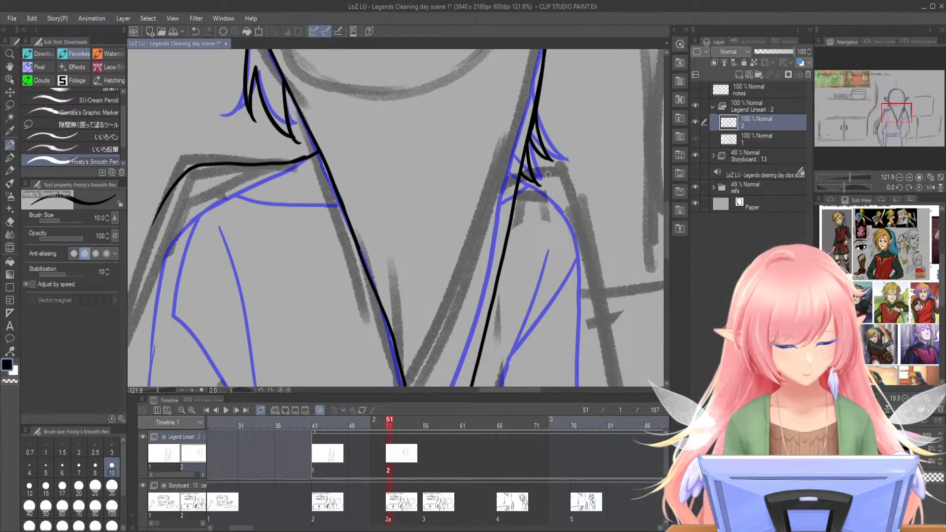
{"action": "mouse_move", "coordinate": [526, 170]}
{"action": "left_mouse_down"}
{"action": "mouse_move", "coordinate": [570, 193]}
{"action": "mouse_move", "coordinate": [589, 249]}
{"action": "left_mouse_up"}
{"action": "left_click_drag", "start_coordinate": [529, 173], "coordinate": [540, 189]}
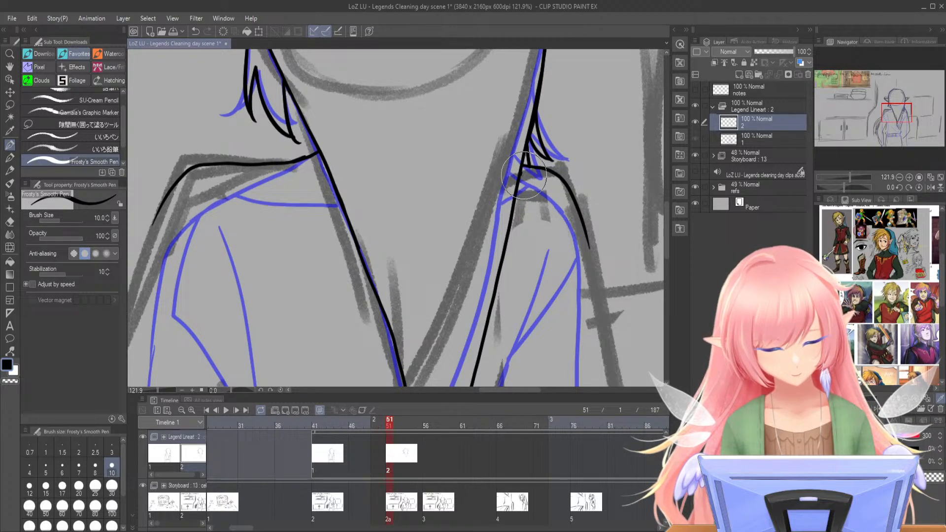
{"action": "left_click_drag", "start_coordinate": [849, 176], "coordinate": [842, 184]}
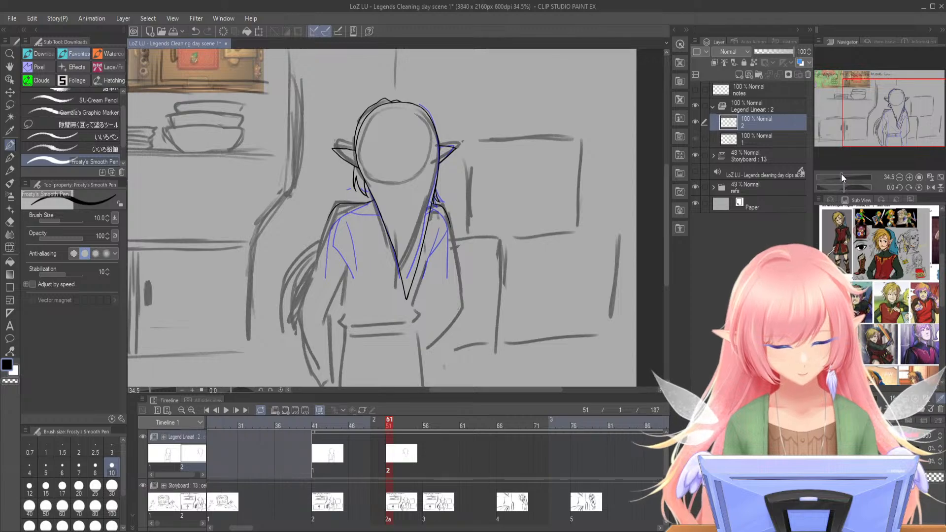
{"action": "left_click", "coordinate": [373, 426]}
{"action": "left_click", "coordinate": [394, 424]}
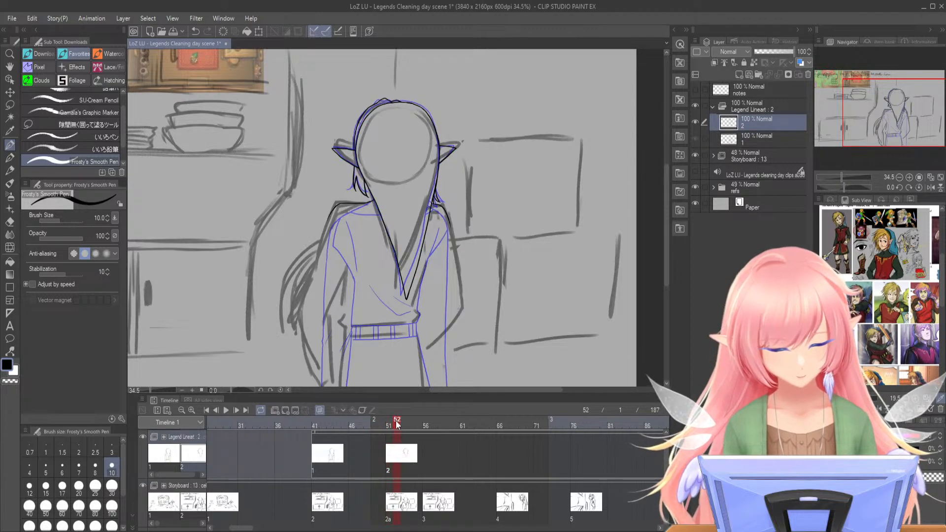
- Ink the right-hand arm's outer line from the shoulder around the bent elbow and along the forearm, with short elbow folds
{"action": "left_click_drag", "start_coordinate": [857, 140], "coordinate": [876, 125]}
{"action": "left_click", "coordinate": [847, 178]}
{"action": "mouse_move", "coordinate": [538, 113]}
{"action": "left_mouse_down"}
{"action": "mouse_move", "coordinate": [569, 269]}
{"action": "mouse_move", "coordinate": [535, 269]}
{"action": "mouse_move", "coordinate": [554, 298]}
{"action": "mouse_move", "coordinate": [495, 368]}
{"action": "left_mouse_up"}
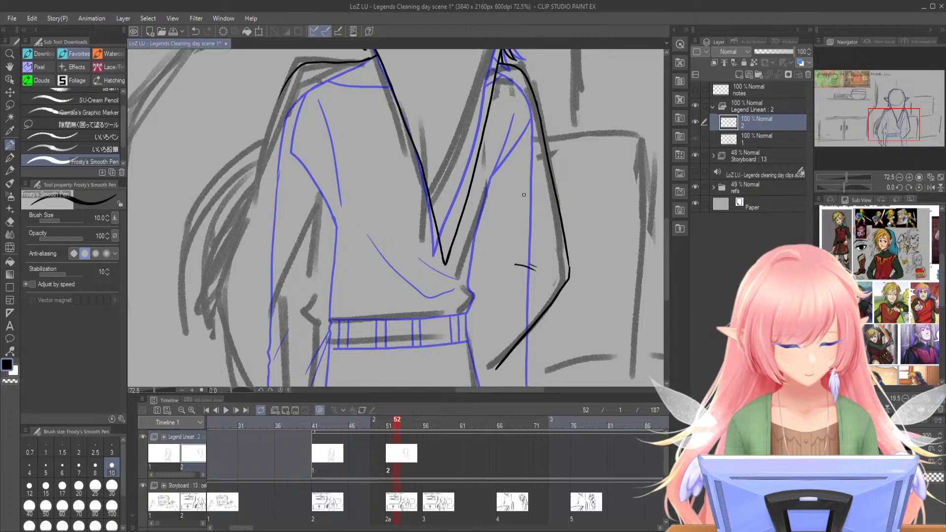
- Ink the right-hand side of the torso down through the waist notch and along the hip to the canvas edge
{"action": "left_click_drag", "start_coordinate": [497, 170], "coordinate": [472, 309]}
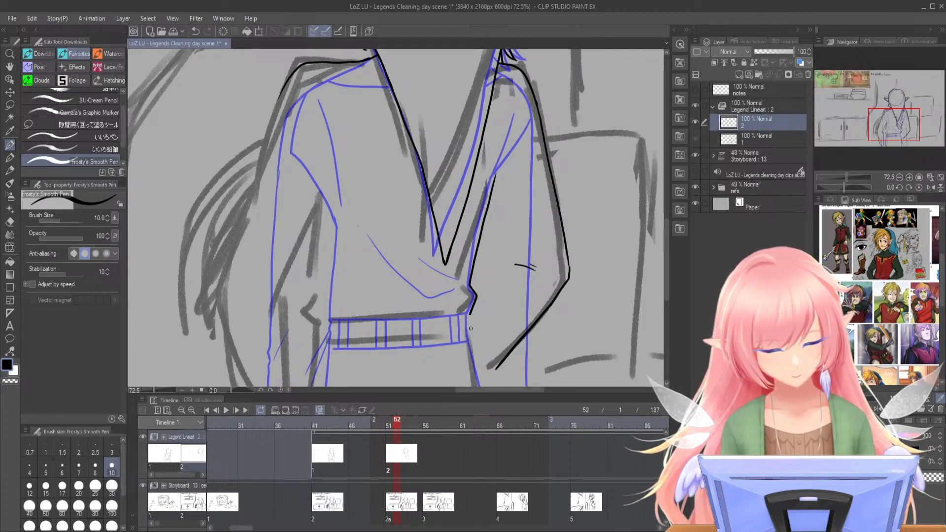
{"action": "left_click_drag", "start_coordinate": [876, 119], "coordinate": [872, 129]}
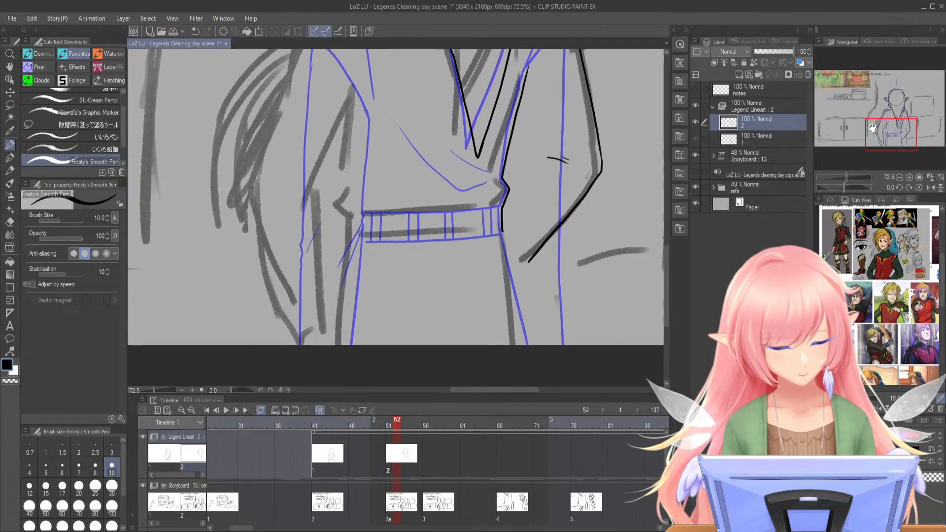
{"action": "left_click_drag", "start_coordinate": [501, 232], "coordinate": [528, 345]}
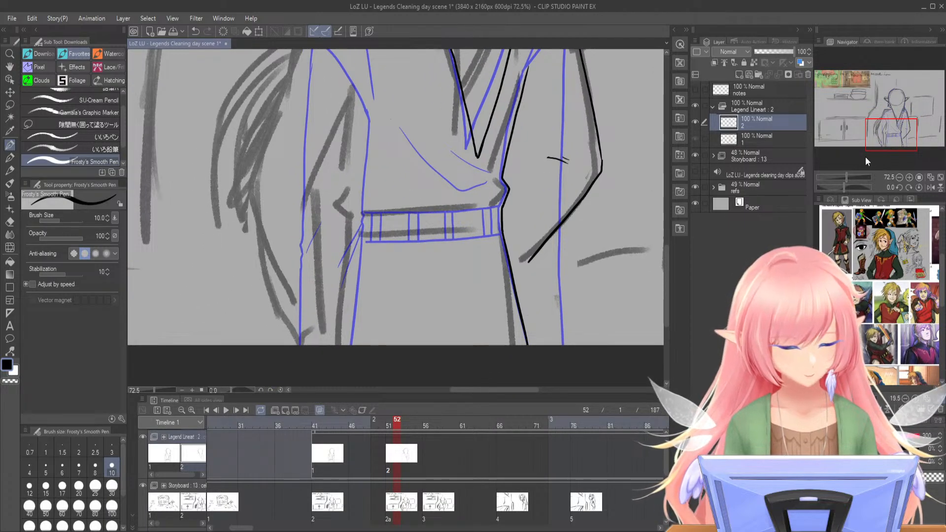
- Ink the left-hand arm's outer line from the shoulder past the elbow to the wrist, with short curved wrist lines
{"action": "left_click_drag", "start_coordinate": [885, 139], "coordinate": [877, 126]}
{"action": "left_click_drag", "start_coordinate": [395, 121], "coordinate": [328, 320]}
{"action": "left_click_drag", "start_coordinate": [875, 122], "coordinate": [873, 136]}
{"action": "mouse_move", "coordinate": [348, 159]}
{"action": "left_mouse_down"}
{"action": "mouse_move", "coordinate": [353, 206]}
{"action": "mouse_move", "coordinate": [398, 319]}
{"action": "mouse_move", "coordinate": [417, 296]}
{"action": "left_mouse_up"}
{"action": "left_click_drag", "start_coordinate": [400, 282], "coordinate": [418, 287]}
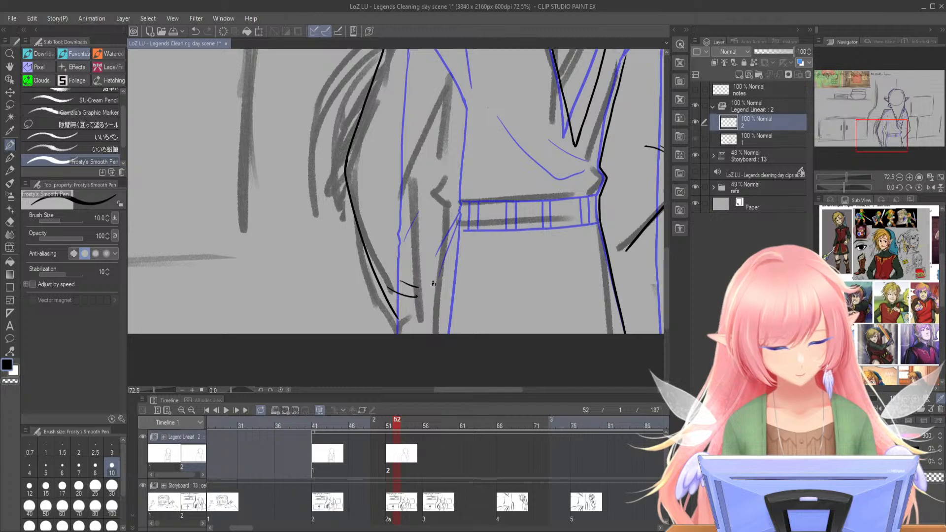
- Ink the left-hand hip line and the torso side above it, including the small fabric notch at the waist
{"action": "left_click_drag", "start_coordinate": [453, 215], "coordinate": [442, 333]}
{"action": "key", "text": "ctrl+z"}
{"action": "left_click_drag", "start_coordinate": [448, 223], "coordinate": [437, 333]}
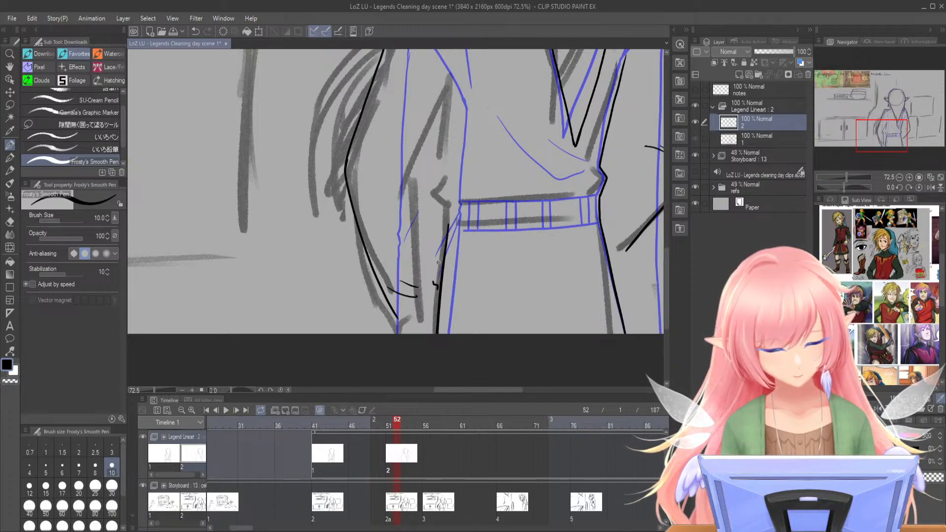
{"action": "left_click_drag", "start_coordinate": [447, 214], "coordinate": [449, 231]}
{"action": "key", "text": "ctrl+z"}
{"action": "left_click_drag", "start_coordinate": [871, 131], "coordinate": [866, 105]}
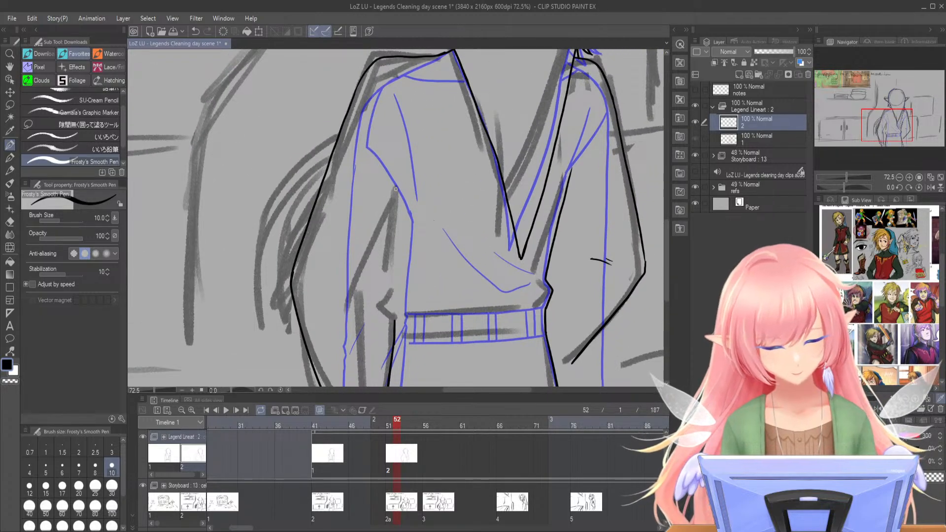
{"action": "left_click_drag", "start_coordinate": [393, 220], "coordinate": [389, 292]}
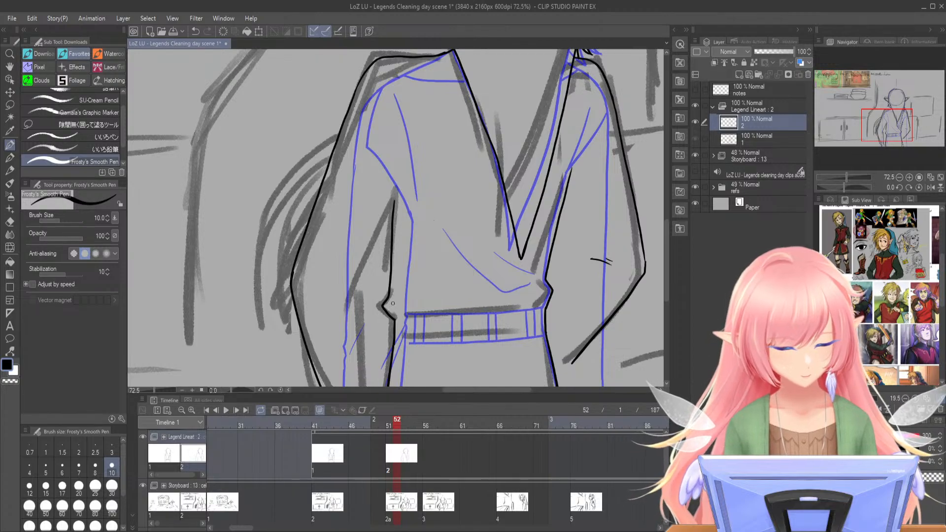
- Ink two thin fold lines on the left-hand side of the chest and the armhole seam from the shoulder to the armpit
{"action": "left_click_drag", "start_coordinate": [406, 112], "coordinate": [413, 179]}
{"action": "left_click_drag", "start_coordinate": [417, 139], "coordinate": [410, 179]}
{"action": "left_click_drag", "start_coordinate": [874, 119], "coordinate": [856, 110]}
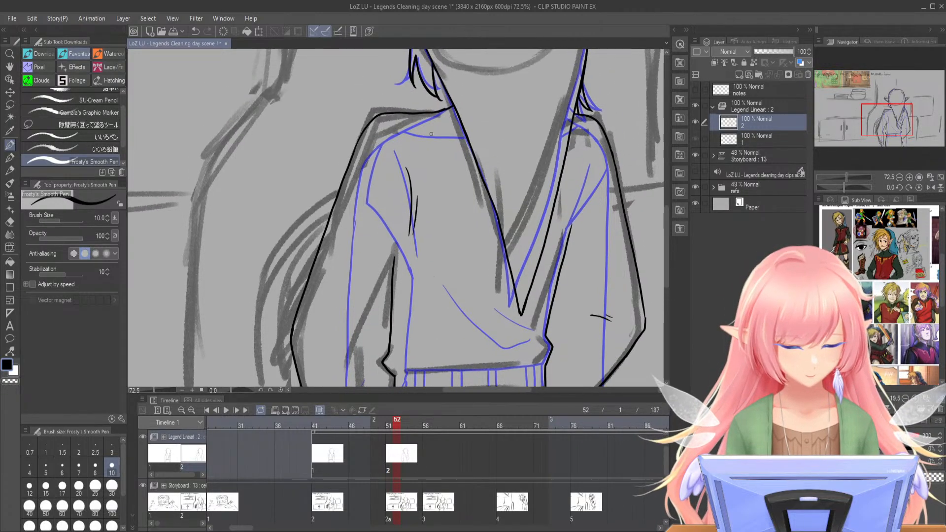
{"action": "mouse_move", "coordinate": [379, 119]}
{"action": "left_mouse_down"}
{"action": "mouse_move", "coordinate": [365, 153]}
{"action": "mouse_move", "coordinate": [393, 244]}
{"action": "mouse_move", "coordinate": [403, 238]}
{"action": "left_mouse_up"}
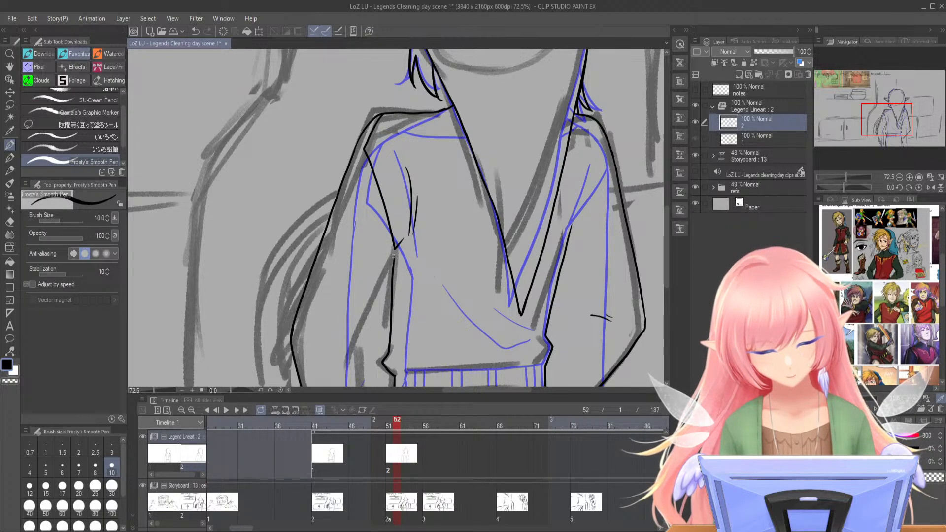
- Ink the left-hand arm's inner line from the armpit down the forearm, with short crease strokes at the inner elbow
{"action": "left_click_drag", "start_coordinate": [871, 116], "coordinate": [870, 125]}
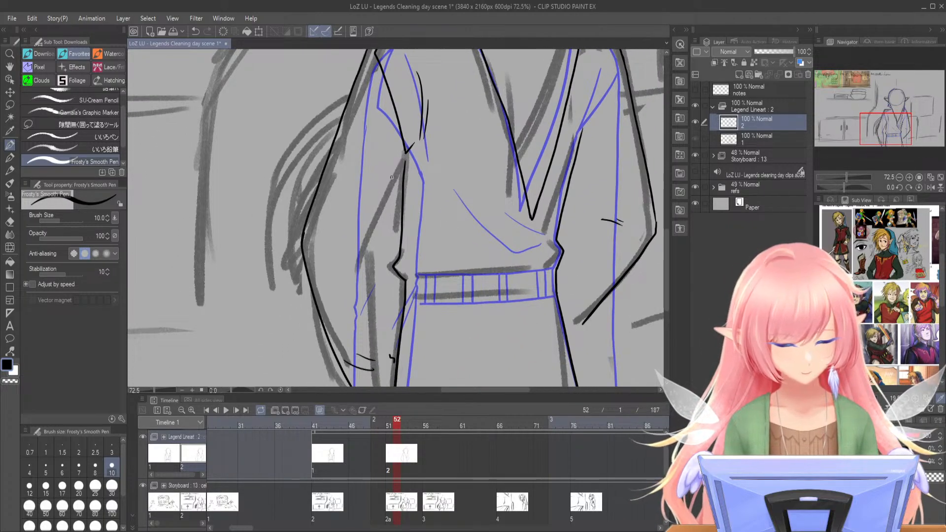
{"action": "mouse_move", "coordinate": [412, 144]}
{"action": "left_mouse_down"}
{"action": "mouse_move", "coordinate": [366, 249]}
{"action": "mouse_move", "coordinate": [338, 254]}
{"action": "mouse_move", "coordinate": [356, 304]}
{"action": "left_mouse_up"}
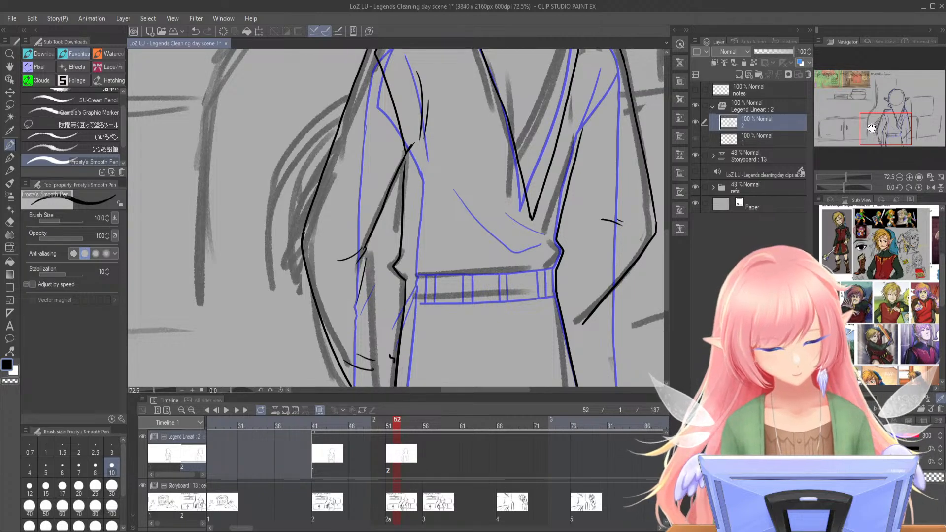
{"action": "left_click_drag", "start_coordinate": [871, 125], "coordinate": [870, 132]}
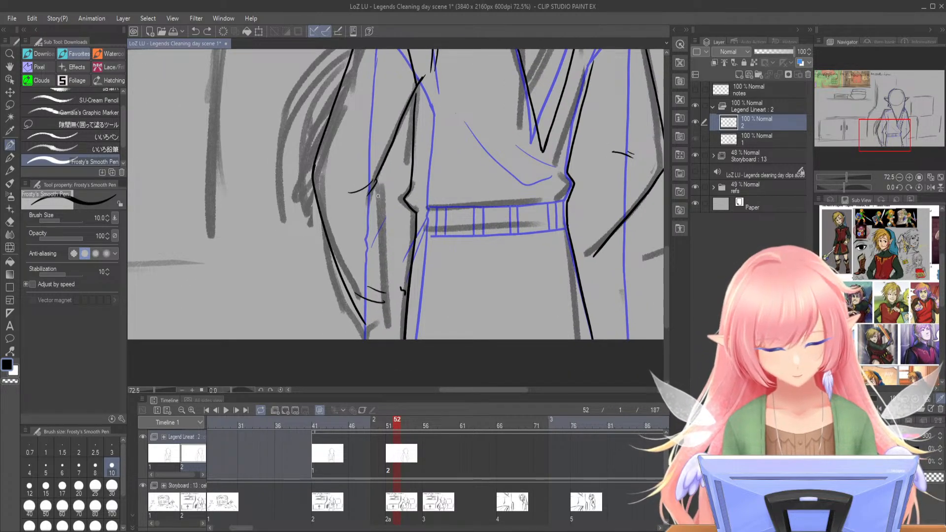
{"action": "left_click_drag", "start_coordinate": [847, 176], "coordinate": [844, 171]}
{"action": "mouse_move", "coordinate": [346, 194]}
{"action": "left_mouse_down"}
{"action": "mouse_move", "coordinate": [373, 155]}
{"action": "mouse_move", "coordinate": [340, 180]}
{"action": "mouse_move", "coordinate": [337, 213]}
{"action": "left_mouse_up"}
{"action": "left_click_drag", "start_coordinate": [373, 178], "coordinate": [402, 319]}
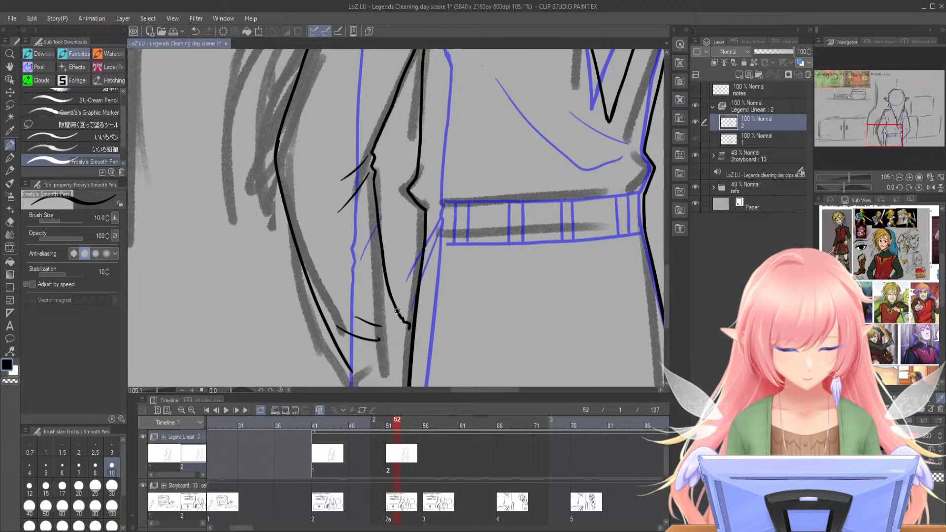
- Try a curved sleeve cuff at the left-hand wrist with the start of the hand below it
{"action": "left_click_drag", "start_coordinate": [877, 138], "coordinate": [875, 141]}
{"action": "mouse_move", "coordinate": [382, 316]}
{"action": "left_mouse_down"}
{"action": "mouse_move", "coordinate": [415, 313]}
{"action": "mouse_move", "coordinate": [437, 274]}
{"action": "mouse_move", "coordinate": [399, 307]}
{"action": "mouse_move", "coordinate": [438, 277]}
{"action": "left_mouse_up"}
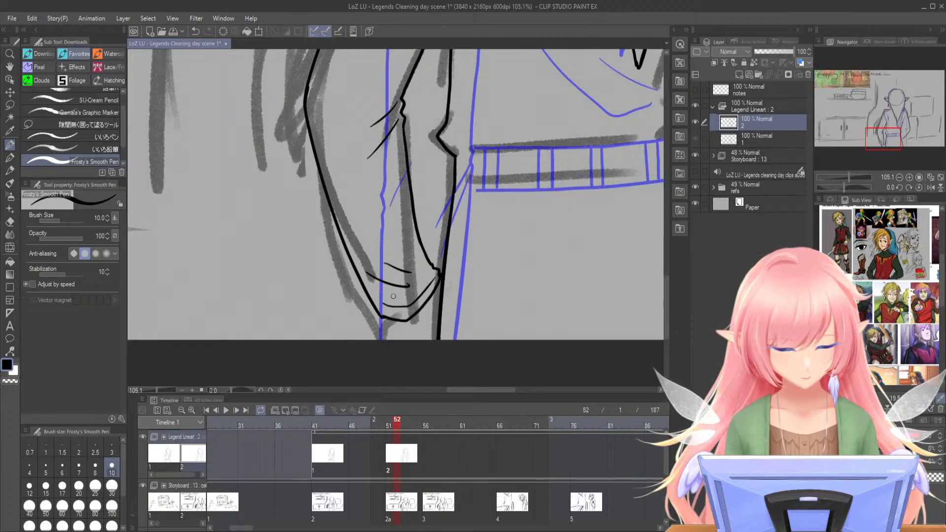
{"action": "left_click_drag", "start_coordinate": [390, 320], "coordinate": [398, 339]}
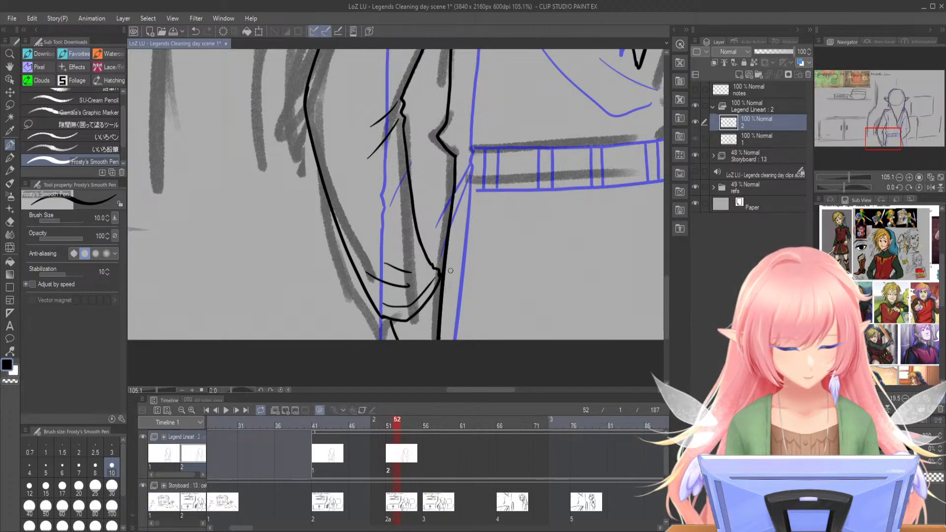
- Remove the left-hand cuff and re-ink the forearm with a straighter inner line, a lower outer line and two short diagonal folds
{"action": "mouse_move", "coordinate": [885, 136]}
{"action": "left_mouse_down"}
{"action": "mouse_move", "coordinate": [896, 133]}
{"action": "mouse_move", "coordinate": [881, 140]}
{"action": "left_mouse_up"}
{"action": "mouse_move", "coordinate": [413, 150]}
{"action": "left_mouse_down"}
{"action": "mouse_move", "coordinate": [420, 348]}
{"action": "mouse_move", "coordinate": [431, 275]}
{"action": "mouse_move", "coordinate": [433, 283]}
{"action": "mouse_move", "coordinate": [382, 284]}
{"action": "mouse_move", "coordinate": [383, 332]}
{"action": "mouse_move", "coordinate": [310, 138]}
{"action": "mouse_move", "coordinate": [371, 345]}
{"action": "left_mouse_up"}
{"action": "left_click_drag", "start_coordinate": [408, 106], "coordinate": [414, 330]}
{"action": "left_click_drag", "start_coordinate": [305, 114], "coordinate": [355, 309]}
{"action": "left_click_drag", "start_coordinate": [357, 245], "coordinate": [379, 277]}
{"action": "left_click_drag", "start_coordinate": [372, 254], "coordinate": [394, 295]}
{"action": "left_click_drag", "start_coordinate": [336, 242], "coordinate": [357, 326]}
{"action": "left_click_drag", "start_coordinate": [406, 231], "coordinate": [420, 325]}
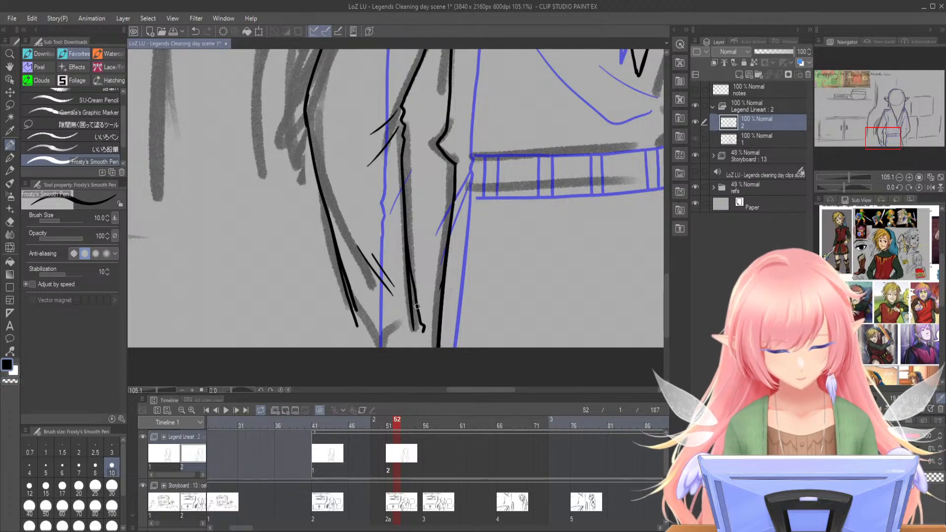
- Clean up the left-hand forearm's outer line and redraw it smoothly from the elbow down to the canvas edge
{"action": "left_click_drag", "start_coordinate": [340, 206], "coordinate": [351, 290]}
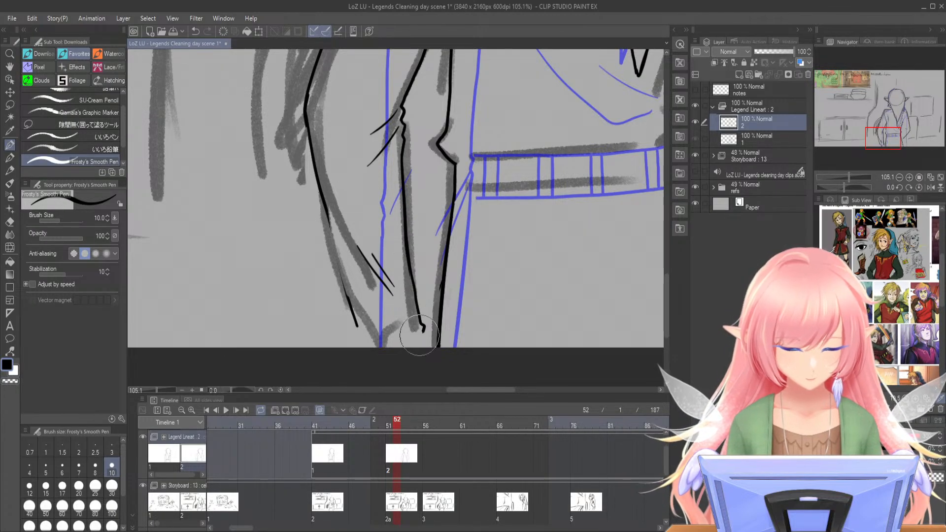
{"action": "left_click_drag", "start_coordinate": [325, 197], "coordinate": [356, 319]}
{"action": "key", "text": "ctrl+z"}
{"action": "mouse_move", "coordinate": [321, 193]}
{"action": "left_mouse_down"}
{"action": "mouse_move", "coordinate": [351, 314]}
{"action": "mouse_move", "coordinate": [422, 327]}
{"action": "mouse_move", "coordinate": [400, 348]}
{"action": "left_mouse_up"}
{"action": "left_click_drag", "start_coordinate": [351, 311], "coordinate": [365, 348]}
{"action": "left_click_drag", "start_coordinate": [422, 336], "coordinate": [435, 347]}
- Ink the belt's upper and lower edges across the waist and its four pairs of vertical loop lines
{"action": "left_click_drag", "start_coordinate": [884, 132], "coordinate": [893, 127]}
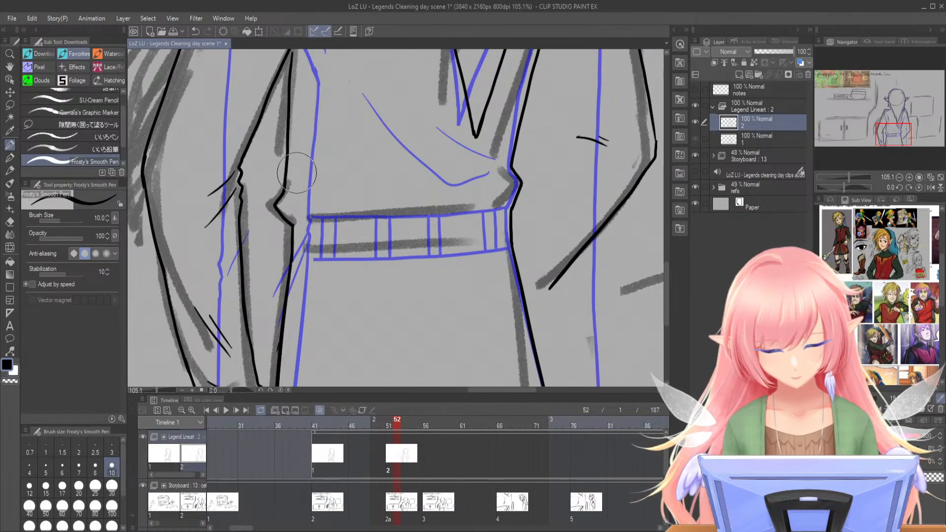
{"action": "mouse_move", "coordinate": [277, 201]}
{"action": "left_mouse_down"}
{"action": "mouse_move", "coordinate": [292, 225]}
{"action": "mouse_move", "coordinate": [510, 206]}
{"action": "left_mouse_up"}
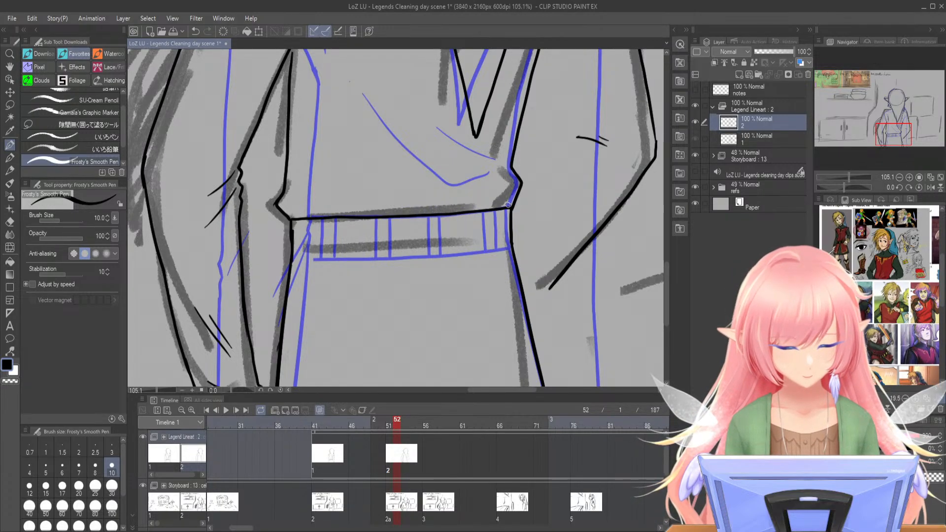
{"action": "left_click_drag", "start_coordinate": [300, 258], "coordinate": [510, 249]}
{"action": "left_click_drag", "start_coordinate": [322, 220], "coordinate": [322, 260]}
{"action": "left_click_drag", "start_coordinate": [336, 217], "coordinate": [336, 255]}
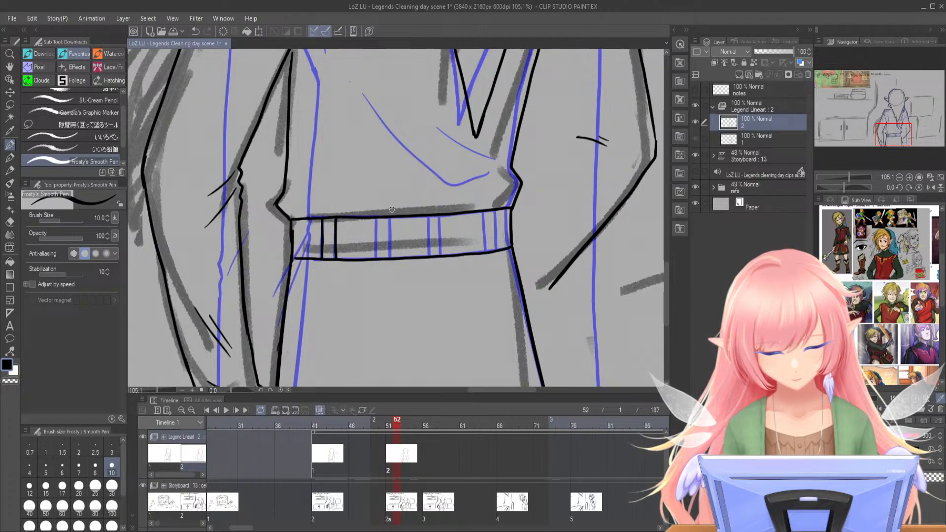
{"action": "mouse_move", "coordinate": [376, 217]}
{"action": "left_mouse_down"}
{"action": "mouse_move", "coordinate": [378, 258]}
{"action": "mouse_move", "coordinate": [390, 246]}
{"action": "mouse_move", "coordinate": [390, 257]}
{"action": "left_mouse_up"}
{"action": "mouse_move", "coordinate": [428, 218]}
{"action": "left_mouse_down"}
{"action": "mouse_move", "coordinate": [430, 257]}
{"action": "mouse_move", "coordinate": [442, 225]}
{"action": "mouse_move", "coordinate": [443, 256]}
{"action": "left_mouse_up"}
{"action": "mouse_move", "coordinate": [482, 210]}
{"action": "left_mouse_down"}
{"action": "mouse_move", "coordinate": [483, 253]}
{"action": "mouse_move", "coordinate": [496, 228]}
{"action": "mouse_move", "coordinate": [498, 249]}
{"action": "left_mouse_up"}
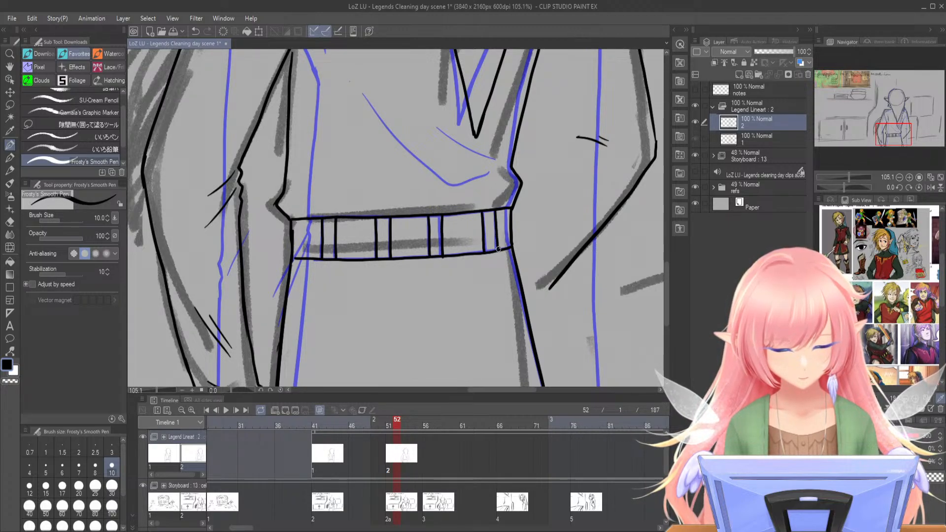
- Extend the right-hand forearm line to meet the hip and ink the inner arm line bending at the elbow
{"action": "left_click_drag", "start_coordinate": [527, 311], "coordinate": [562, 270]}
{"action": "key", "text": "ctrl+z"}
{"action": "left_click_drag", "start_coordinate": [527, 312], "coordinate": [566, 270]}
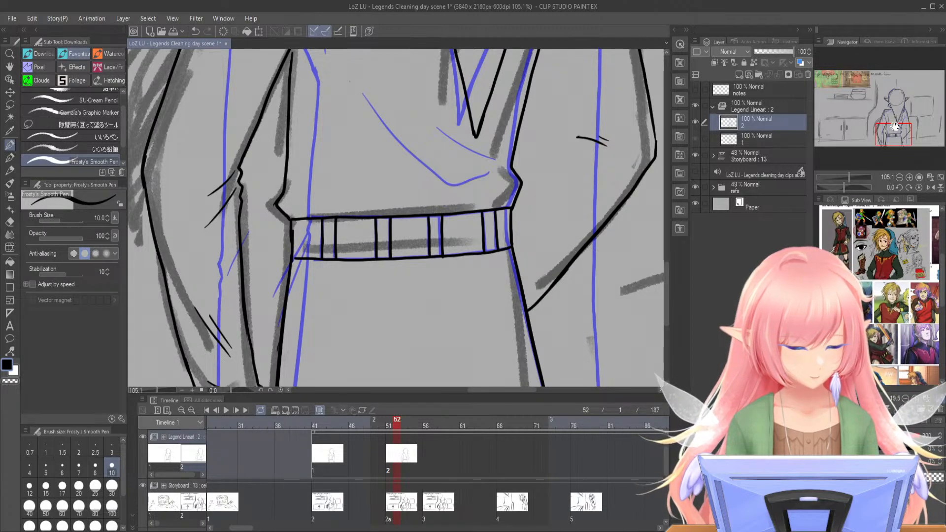
{"action": "left_click_drag", "start_coordinate": [892, 127], "coordinate": [897, 120]}
{"action": "mouse_move", "coordinate": [466, 199]}
{"action": "left_mouse_down"}
{"action": "mouse_move", "coordinate": [495, 262]}
{"action": "mouse_move", "coordinate": [449, 329]}
{"action": "left_mouse_up"}
- Ink the right-hand armhole seam and the sleeve fold beside it, redoing the seam stroke until it follows the shoulder
{"action": "left_click_drag", "start_coordinate": [897, 129], "coordinate": [900, 99]}
{"action": "left_click_drag", "start_coordinate": [539, 75], "coordinate": [527, 163]}
{"action": "key", "text": "ctrl+z"}
{"action": "left_click_drag", "start_coordinate": [535, 71], "coordinate": [514, 197]}
{"action": "key", "text": "ctrl+z"}
{"action": "left_click_drag", "start_coordinate": [511, 220], "coordinate": [535, 145]}
{"action": "left_click_drag", "start_coordinate": [568, 104], "coordinate": [516, 207]}
{"action": "left_click_drag", "start_coordinate": [847, 175], "coordinate": [844, 176]}
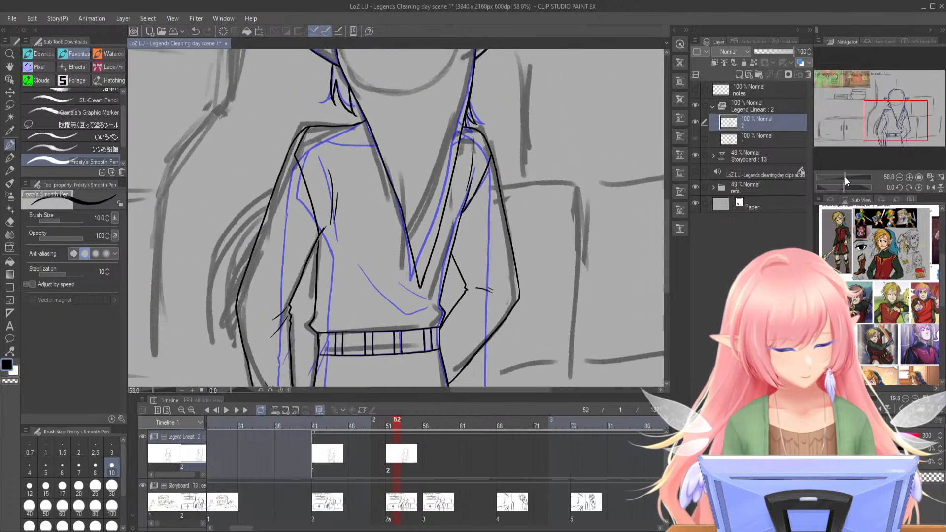
{"action": "left_click_drag", "start_coordinate": [506, 185], "coordinate": [474, 235]}
- Go to frame 56 and add a new empty cel to the Legend Lineart folder there
{"action": "left_click_drag", "start_coordinate": [889, 122], "coordinate": [892, 112]}
{"action": "left_click", "coordinate": [422, 427]}
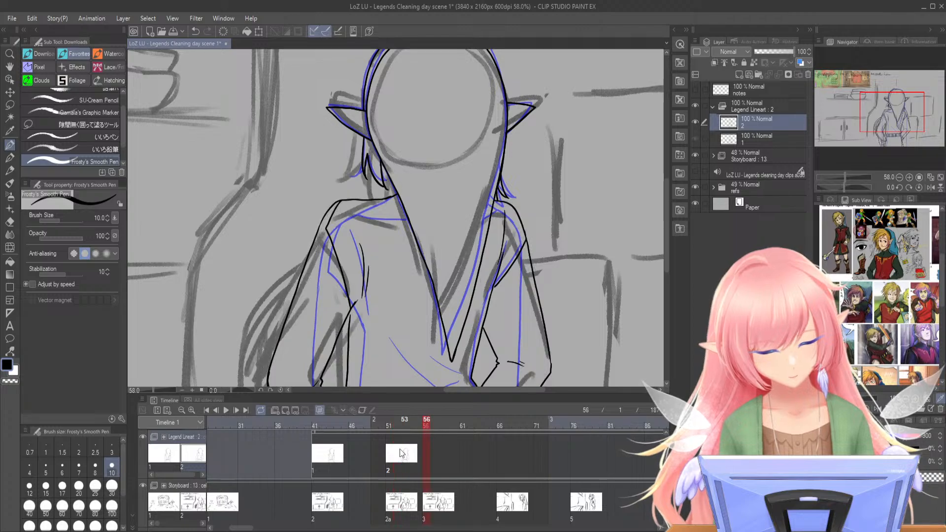
{"action": "left_click", "coordinate": [288, 409]}
- Ink both pointed ears on the frame 56 cel, redoing the right-hand ear's upper edge
{"action": "left_click_drag", "start_coordinate": [879, 120], "coordinate": [879, 115]}
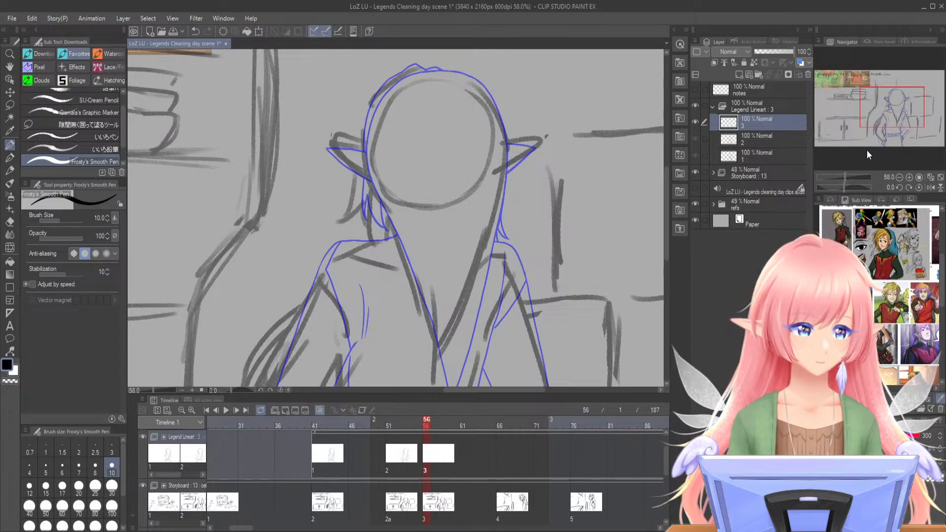
{"action": "left_click_drag", "start_coordinate": [846, 176], "coordinate": [849, 177]}
{"action": "left_click_drag", "start_coordinate": [898, 108], "coordinate": [893, 92]}
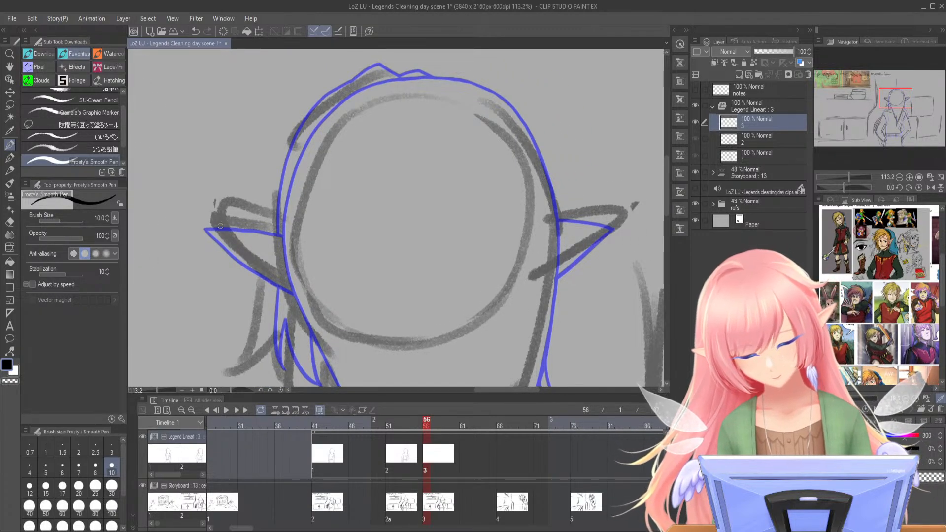
{"action": "left_click_drag", "start_coordinate": [207, 222], "coordinate": [293, 238]}
{"action": "left_click_drag", "start_coordinate": [209, 224], "coordinate": [299, 296]}
{"action": "left_click_drag", "start_coordinate": [553, 219], "coordinate": [613, 216]}
{"action": "key", "text": "ctrl+z"}
{"action": "mouse_move", "coordinate": [549, 220]}
{"action": "left_mouse_down"}
{"action": "mouse_move", "coordinate": [615, 222]}
{"action": "mouse_move", "coordinate": [533, 289]}
{"action": "left_mouse_up"}
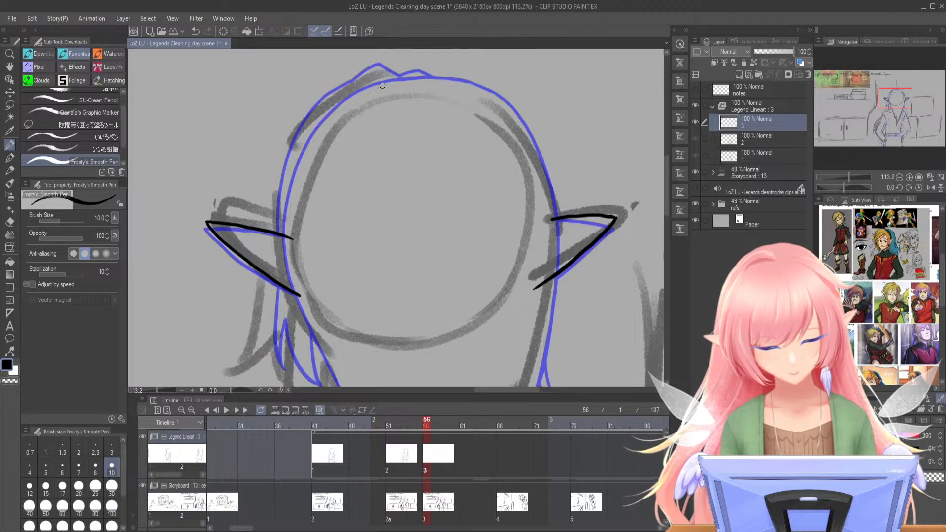
- Ink the small hair tufts on top of the head and the outer hair line down to the left-hand ear
{"action": "left_click_drag", "start_coordinate": [893, 96], "coordinate": [891, 94]}
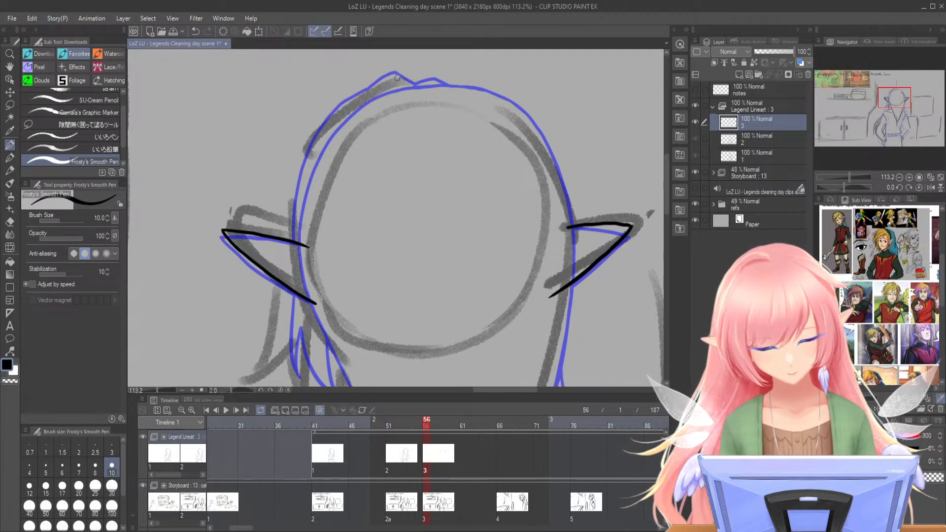
{"action": "mouse_move", "coordinate": [367, 95]}
{"action": "left_mouse_down"}
{"action": "mouse_move", "coordinate": [386, 80]}
{"action": "mouse_move", "coordinate": [415, 93]}
{"action": "mouse_move", "coordinate": [443, 88]}
{"action": "left_mouse_up"}
{"action": "mouse_move", "coordinate": [370, 93]}
{"action": "left_mouse_down"}
{"action": "mouse_move", "coordinate": [319, 143]}
{"action": "mouse_move", "coordinate": [296, 205]}
{"action": "mouse_move", "coordinate": [297, 239]}
{"action": "left_mouse_up"}
- Ink the pointed hair strands below the left-hand ear, redoing the middle strand until it curves properly
{"action": "mouse_move", "coordinate": [315, 285]}
{"action": "left_mouse_down"}
{"action": "mouse_move", "coordinate": [354, 203]}
{"action": "mouse_move", "coordinate": [323, 285]}
{"action": "left_mouse_up"}
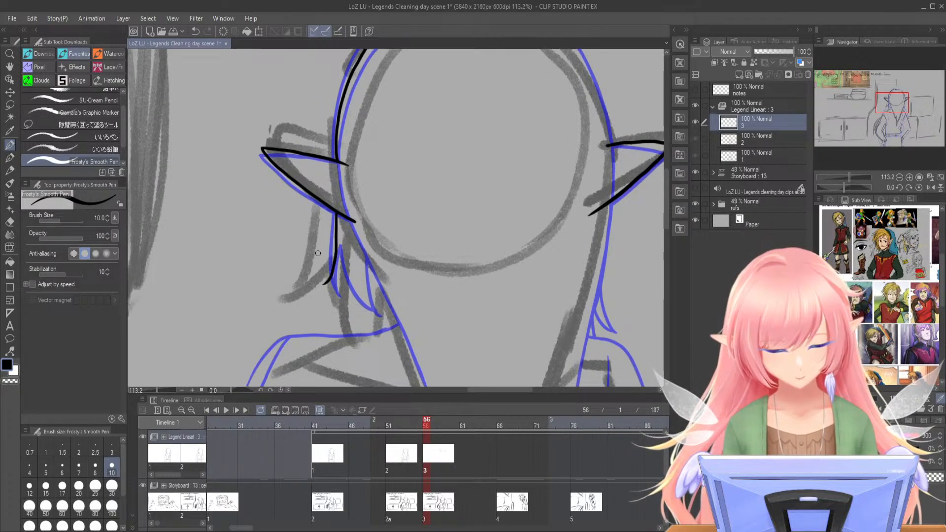
{"action": "left_click_drag", "start_coordinate": [347, 254], "coordinate": [323, 285]}
{"action": "left_click_drag", "start_coordinate": [346, 254], "coordinate": [380, 296]}
{"action": "key", "text": "ctrl+z"}
{"action": "mouse_move", "coordinate": [346, 254]}
{"action": "left_mouse_down"}
{"action": "mouse_move", "coordinate": [369, 296]}
{"action": "mouse_move", "coordinate": [389, 306]}
{"action": "left_mouse_up"}
{"action": "key", "text": "ctrl+z"}
{"action": "left_click_drag", "start_coordinate": [372, 266], "coordinate": [388, 307]}
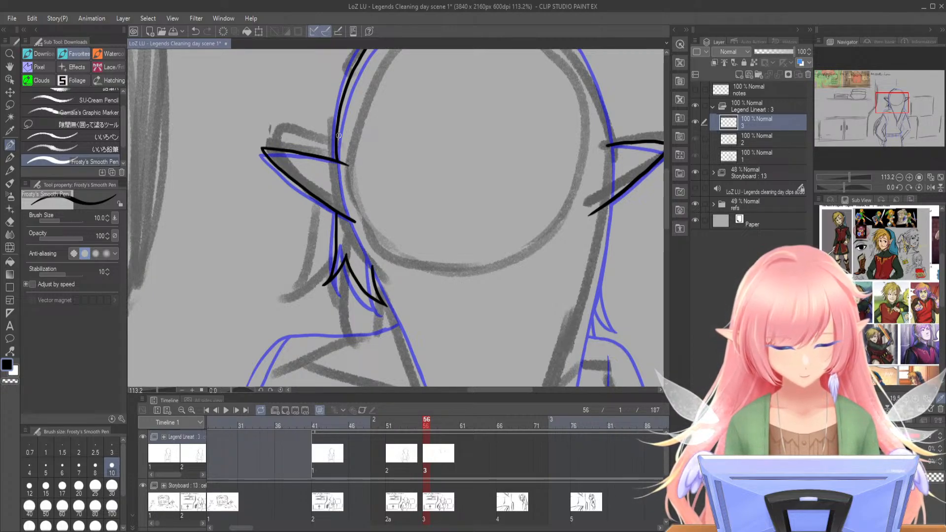
- Ink the head outline from the crown down both sides past the ears and trim the ear line ends inside the head
{"action": "left_click_drag", "start_coordinate": [348, 157], "coordinate": [325, 214]}
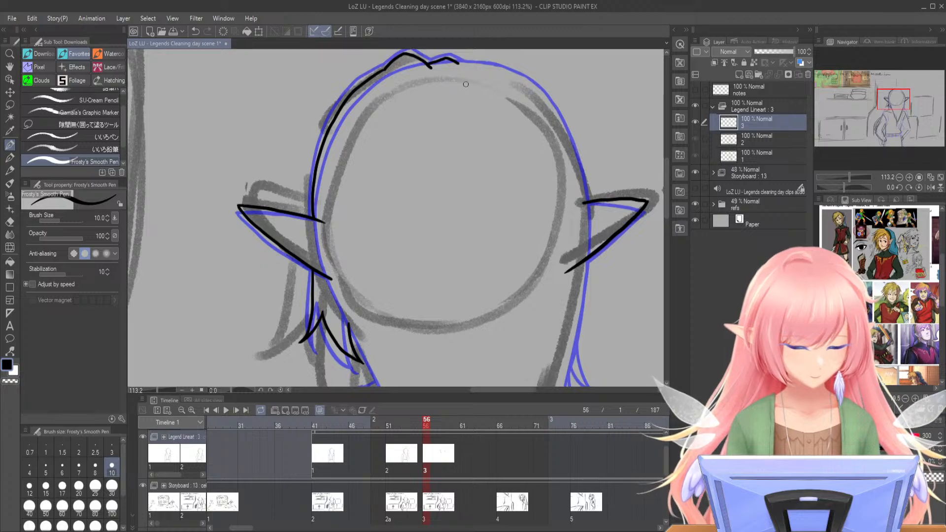
{"action": "mouse_move", "coordinate": [458, 62]}
{"action": "left_mouse_down"}
{"action": "mouse_move", "coordinate": [398, 73]}
{"action": "mouse_move", "coordinate": [361, 97]}
{"action": "mouse_move", "coordinate": [324, 167]}
{"action": "mouse_move", "coordinate": [323, 253]}
{"action": "mouse_move", "coordinate": [361, 340]}
{"action": "left_mouse_up"}
{"action": "mouse_move", "coordinate": [457, 62]}
{"action": "left_mouse_down"}
{"action": "mouse_move", "coordinate": [500, 72]}
{"action": "mouse_move", "coordinate": [528, 94]}
{"action": "left_mouse_up"}
{"action": "key", "text": "ctrl+z"}
{"action": "mouse_move", "coordinate": [456, 62]}
{"action": "left_mouse_down"}
{"action": "mouse_move", "coordinate": [476, 61]}
{"action": "mouse_move", "coordinate": [500, 70]}
{"action": "mouse_move", "coordinate": [469, 63]}
{"action": "mouse_move", "coordinate": [533, 90]}
{"action": "mouse_move", "coordinate": [571, 146]}
{"action": "mouse_move", "coordinate": [582, 226]}
{"action": "mouse_move", "coordinate": [562, 344]}
{"action": "left_mouse_up"}
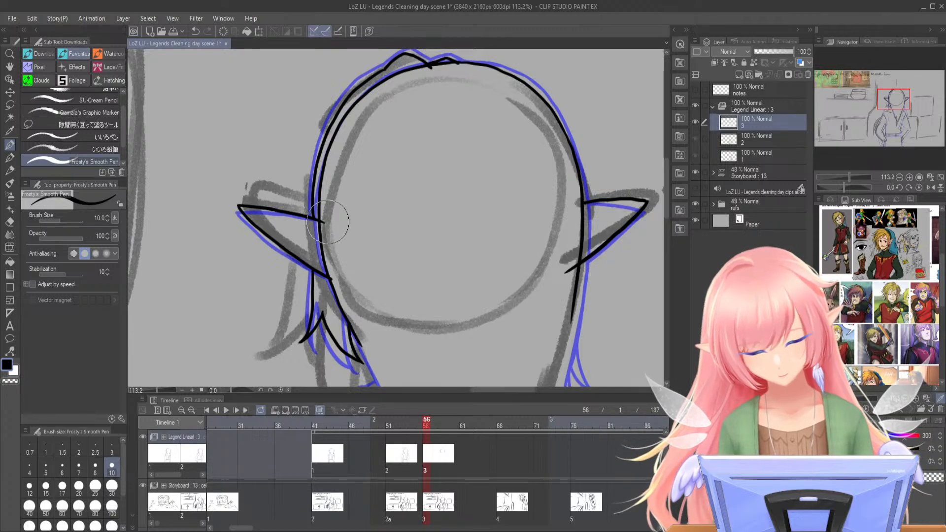
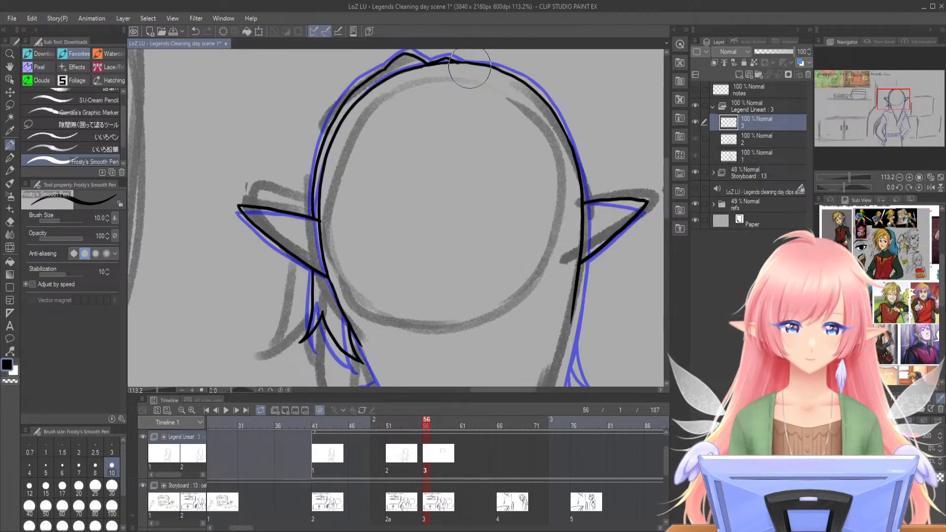
{"action": "left_click_drag", "start_coordinate": [893, 87], "coordinate": [891, 94]}
{"action": "left_click_drag", "start_coordinate": [849, 176], "coordinate": [846, 177]}
{"action": "left_click_drag", "start_coordinate": [895, 108], "coordinate": [898, 119]}
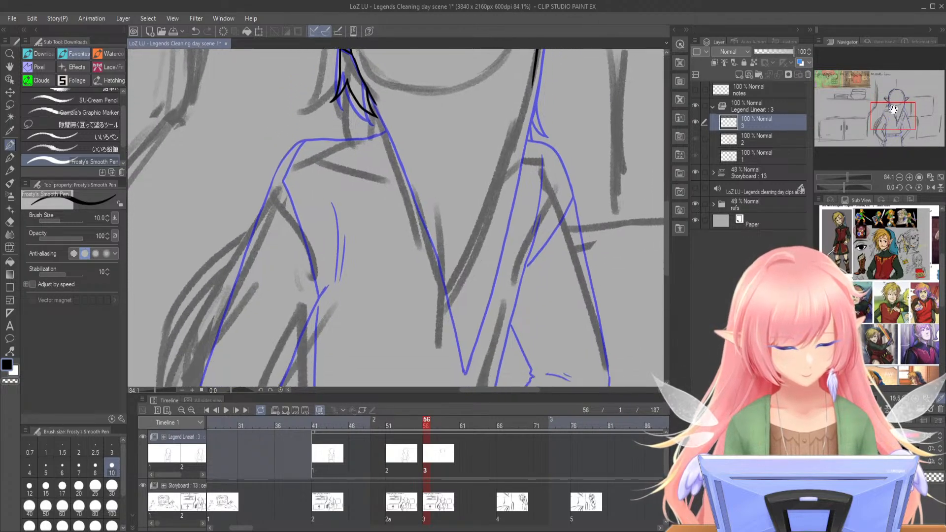
- Ink the long V-shaped opening from the sides of the head down to its chest point, redoing the right-hand line and trimming the tip
{"action": "mouse_move", "coordinate": [368, 91]}
{"action": "left_mouse_down"}
{"action": "mouse_move", "coordinate": [419, 210]}
{"action": "mouse_move", "coordinate": [446, 376]}
{"action": "left_mouse_up"}
{"action": "key", "text": "ctrl+z"}
{"action": "mouse_move", "coordinate": [535, 70]}
{"action": "left_mouse_down"}
{"action": "mouse_move", "coordinate": [506, 204]}
{"action": "mouse_move", "coordinate": [527, 109]}
{"action": "mouse_move", "coordinate": [446, 373]}
{"action": "left_mouse_up"}
{"action": "key", "text": "ctrl+z"}
{"action": "key", "text": "ctrl+z"}
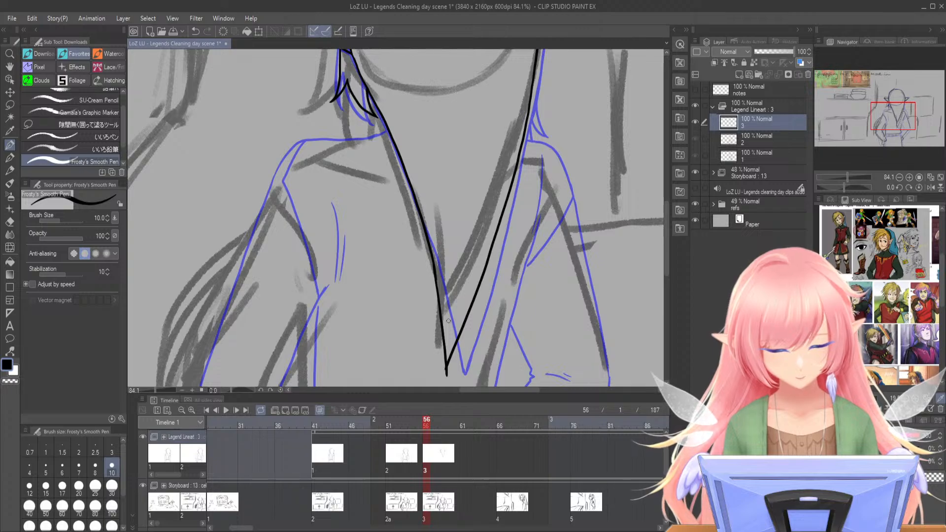
{"action": "key", "text": "ctrl+z"}
{"action": "left_click_drag", "start_coordinate": [536, 64], "coordinate": [446, 375]}
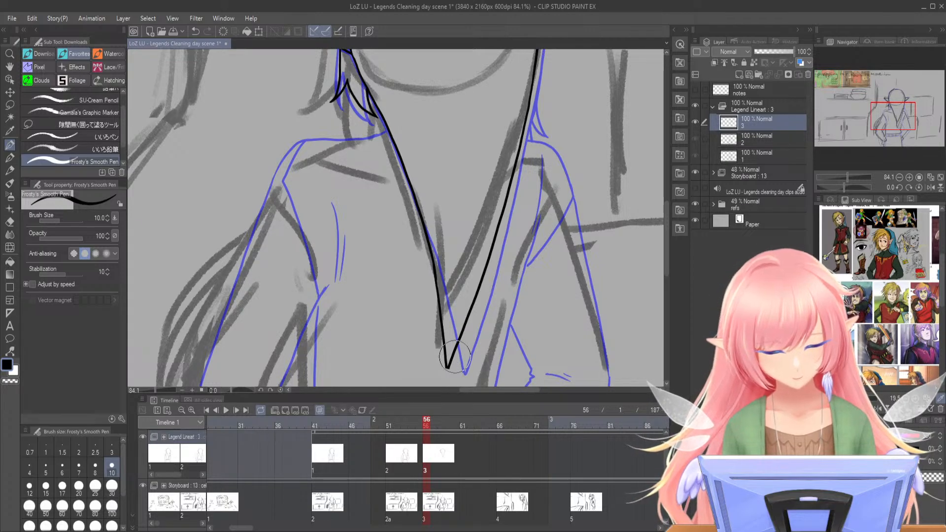
{"action": "left_click_drag", "start_coordinate": [447, 365], "coordinate": [452, 356]}
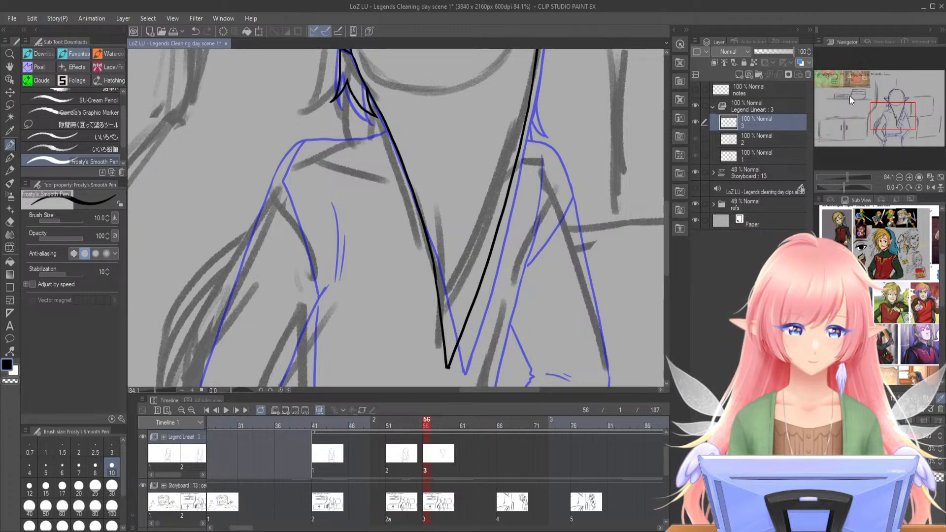
- Ink the left-hand shoulder line and the right-hand shoulder continuing down the outer upper arm
{"action": "left_click_drag", "start_coordinate": [870, 100], "coordinate": [883, 107]}
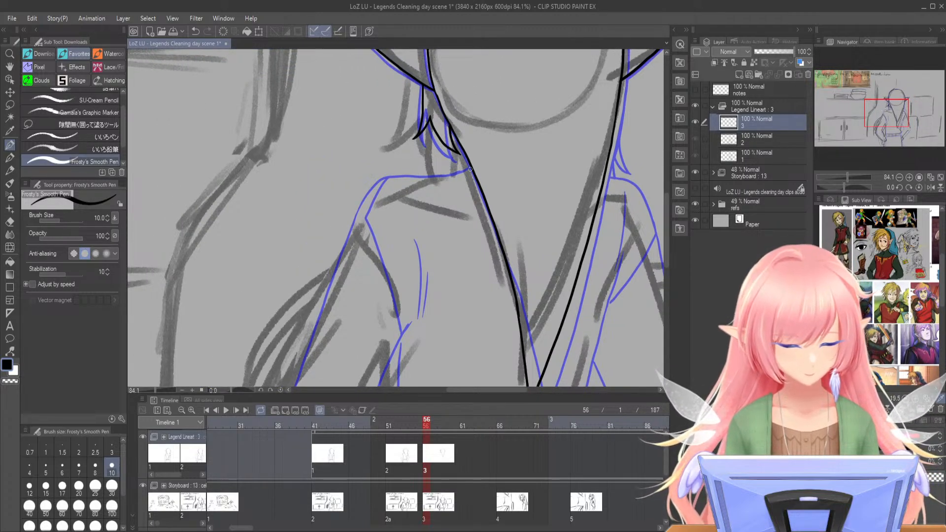
{"action": "mouse_move", "coordinate": [471, 167]}
{"action": "left_mouse_down"}
{"action": "mouse_move", "coordinate": [367, 218]}
{"action": "mouse_move", "coordinate": [349, 245]}
{"action": "left_mouse_up"}
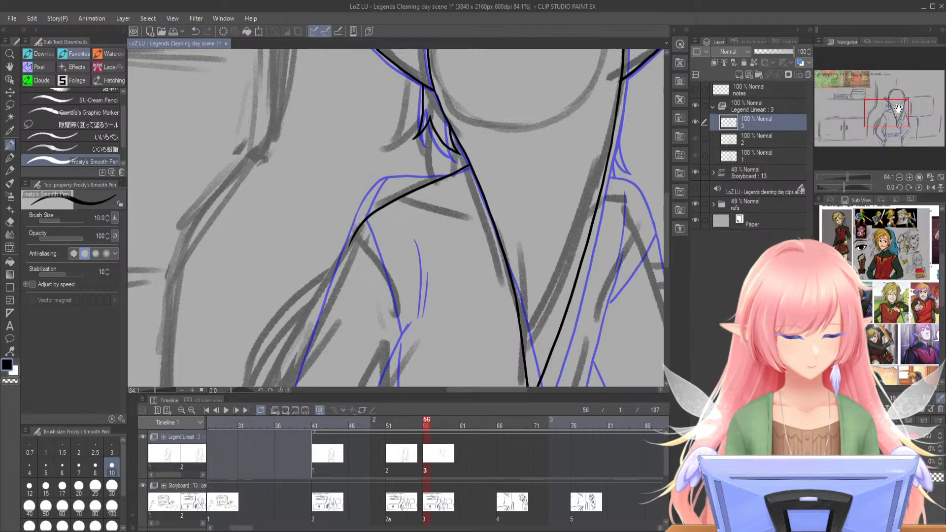
{"action": "left_click_drag", "start_coordinate": [866, 123], "coordinate": [870, 128]}
{"action": "mouse_move", "coordinate": [538, 132]}
{"action": "left_mouse_down"}
{"action": "mouse_move", "coordinate": [586, 163]}
{"action": "mouse_move", "coordinate": [578, 176]}
{"action": "mouse_move", "coordinate": [627, 342]}
{"action": "left_mouse_up"}
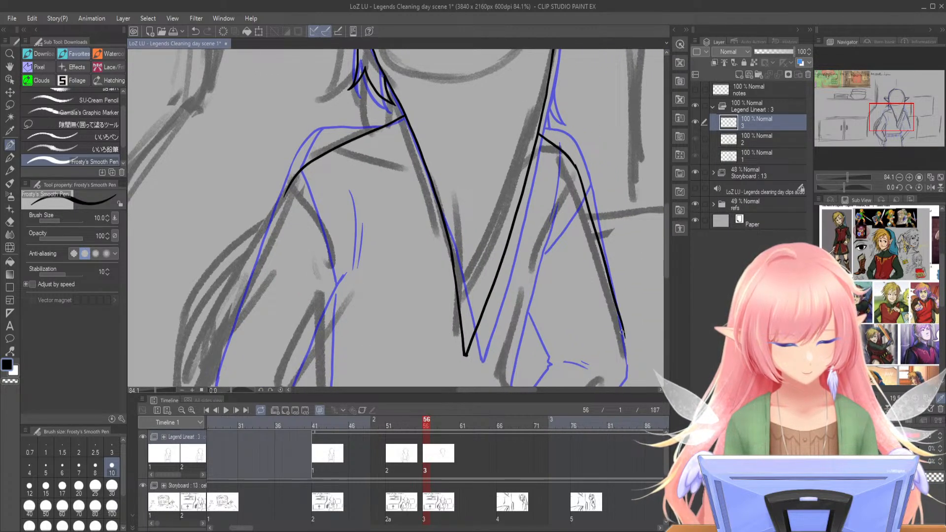
- Temporarily move cel 3 to frame 49 to compare poses, return it to frame 56, and redraw the left-hand shoulder curve
{"action": "left_click_drag", "start_coordinate": [848, 177], "coordinate": [842, 176]}
{"action": "left_click_drag", "start_coordinate": [873, 134], "coordinate": [876, 132]}
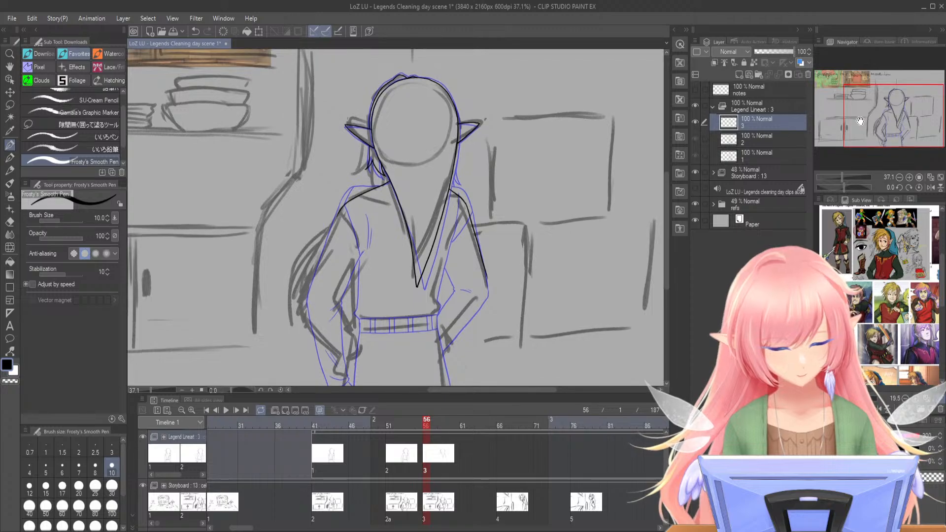
{"action": "left_click_drag", "start_coordinate": [426, 426], "coordinate": [372, 455]}
{"action": "left_click", "coordinate": [376, 425]}
{"action": "left_click", "coordinate": [844, 177]}
{"action": "left_click_drag", "start_coordinate": [844, 176], "coordinate": [848, 177]}
{"action": "key", "text": "ctrl+z"}
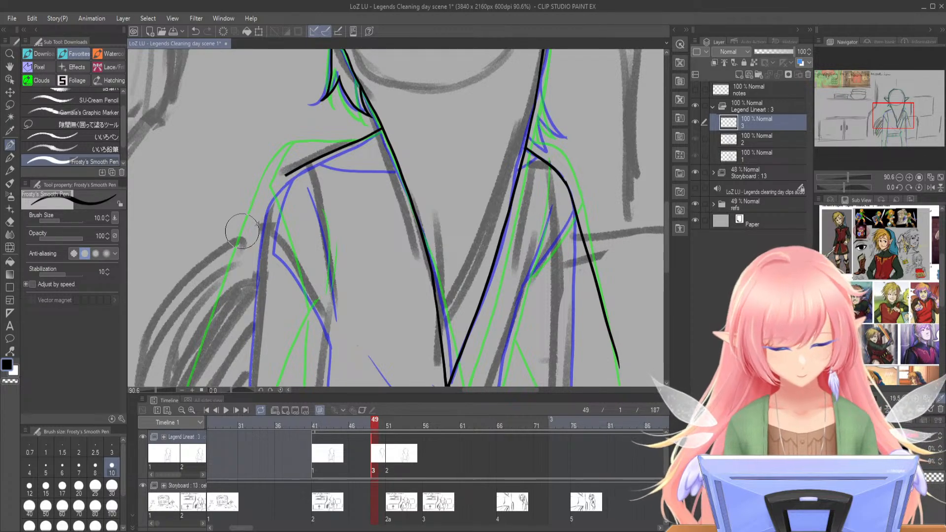
{"action": "left_click_drag", "start_coordinate": [373, 453], "coordinate": [424, 454]}
{"action": "left_click_drag", "start_coordinate": [289, 173], "coordinate": [252, 234]}
- Ink both sides of the torso from the underarms down to the top edge of the belt
{"action": "left_click_drag", "start_coordinate": [897, 120], "coordinate": [890, 126]}
{"action": "left_click", "coordinate": [849, 177]}
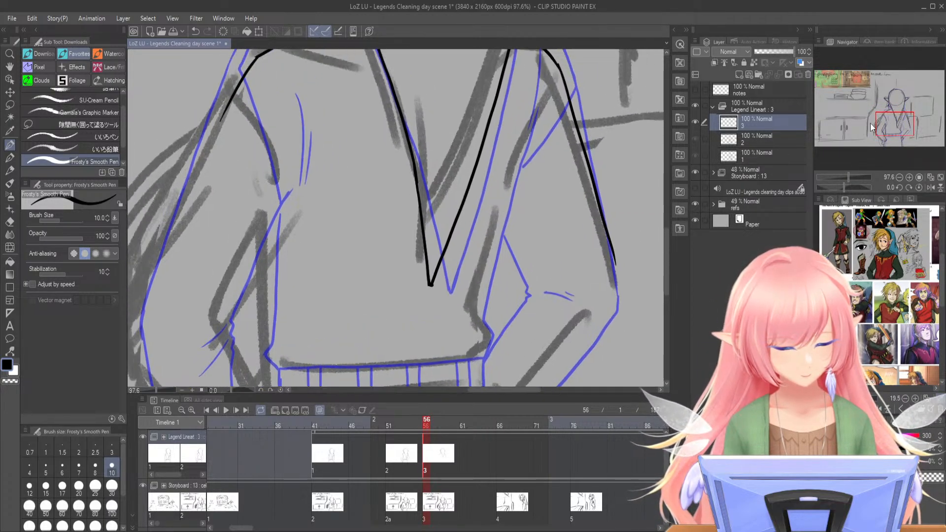
{"action": "mouse_move", "coordinate": [531, 123]}
{"action": "left_mouse_down"}
{"action": "mouse_move", "coordinate": [484, 315]}
{"action": "mouse_move", "coordinate": [481, 348]}
{"action": "left_mouse_up"}
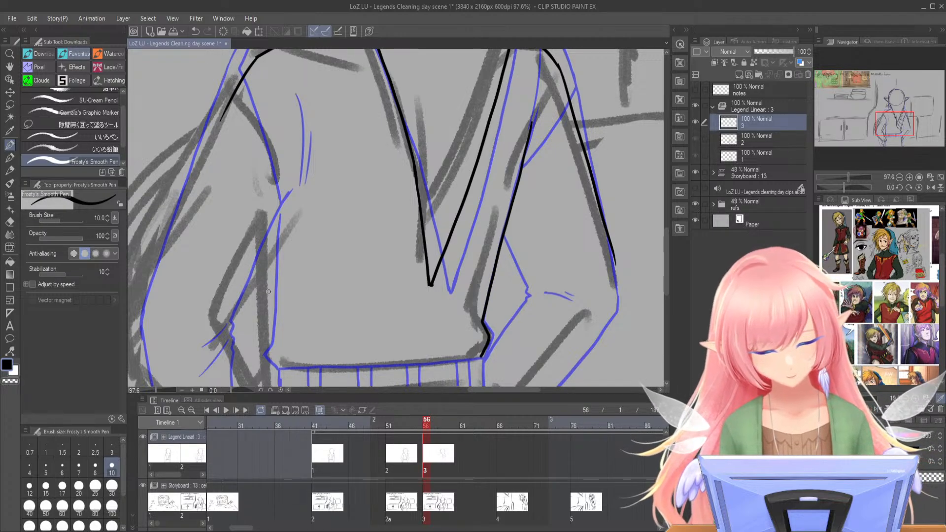
{"action": "mouse_move", "coordinate": [273, 217]}
{"action": "left_mouse_down"}
{"action": "mouse_move", "coordinate": [270, 354]}
{"action": "mouse_move", "coordinate": [279, 370]}
{"action": "left_mouse_up"}
{"action": "key", "text": "ctrl+z"}
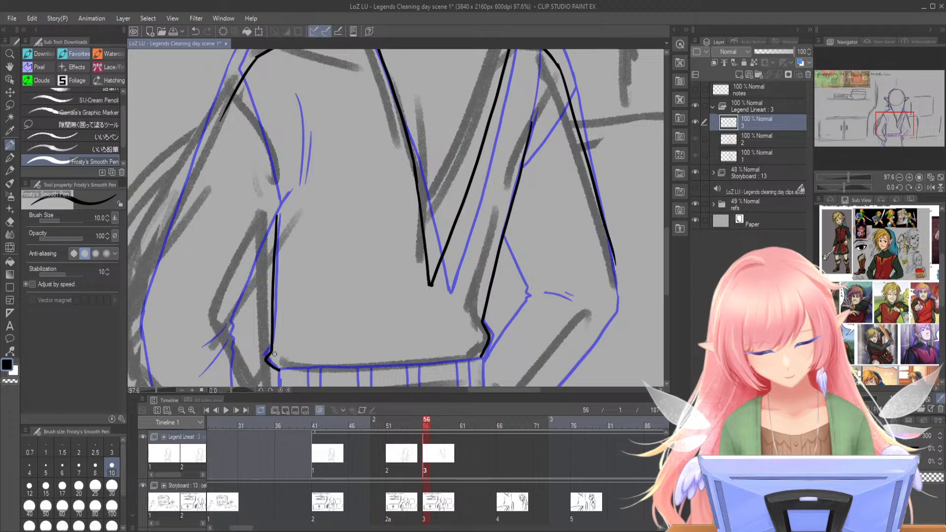
- Ink both hip lines from the belt's upper corners down to the bottom edge of the canvas
{"action": "left_click_drag", "start_coordinate": [890, 129], "coordinate": [886, 138]}
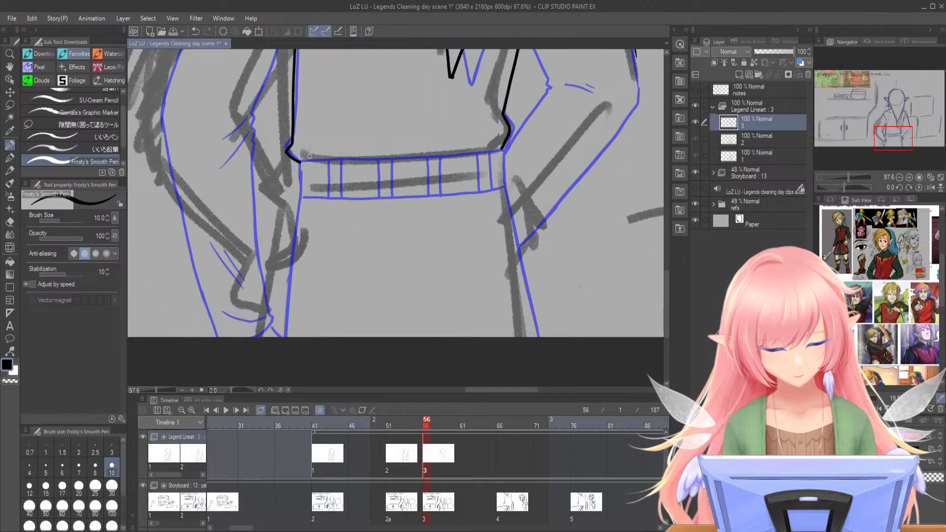
{"action": "left_click_drag", "start_coordinate": [297, 161], "coordinate": [257, 343]}
{"action": "left_click_drag", "start_coordinate": [502, 150], "coordinate": [521, 334]}
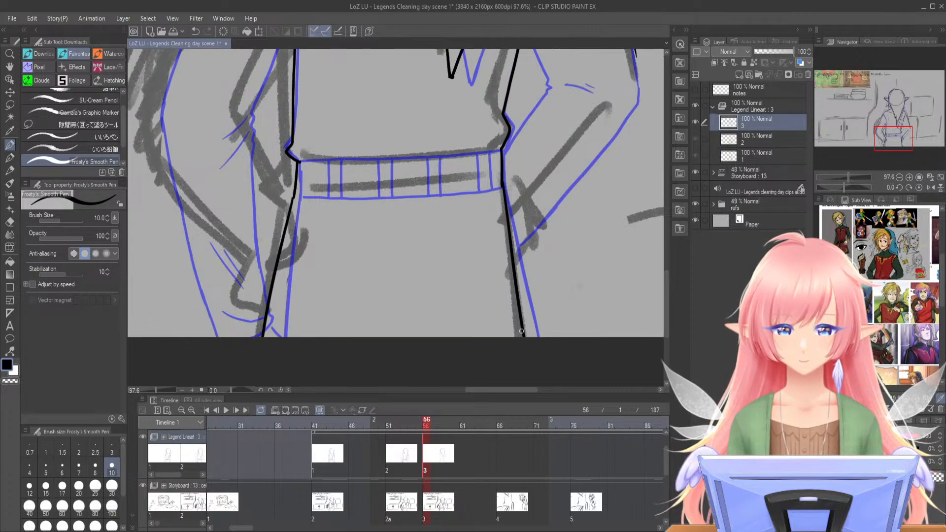
- Ink the outer edge of the left-hand arm from the shoulder to the elbow, redoing the stroke until it follows the pose
{"action": "left_click_drag", "start_coordinate": [893, 131], "coordinate": [885, 118]}
{"action": "left_click_drag", "start_coordinate": [349, 98], "coordinate": [319, 170]}
{"action": "key", "text": "ctrl+z"}
{"action": "mouse_move", "coordinate": [357, 82]}
{"action": "left_mouse_down"}
{"action": "mouse_move", "coordinate": [274, 256]}
{"action": "mouse_move", "coordinate": [254, 340]}
{"action": "left_mouse_up"}
{"action": "key", "text": "ctrl+z"}
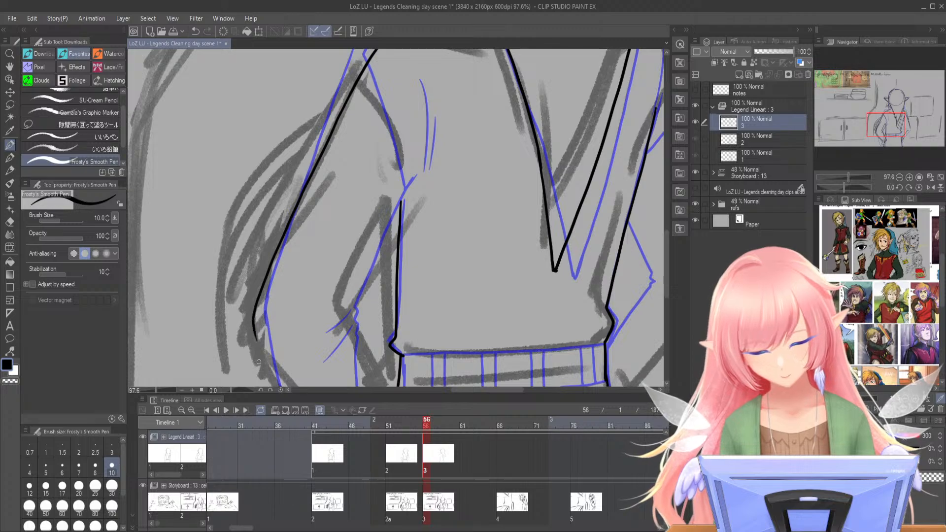
- Ink the left-hand forearm's outer edge from the elbow to the wrist and add the double-lined sleeve cuff
{"action": "left_click_drag", "start_coordinate": [885, 127], "coordinate": [884, 136]}
{"action": "left_click_drag", "start_coordinate": [269, 210], "coordinate": [364, 317]}
{"action": "key", "text": "ctrl+z"}
{"action": "key", "text": "ctrl+z"}
{"action": "mouse_move", "coordinate": [269, 203]}
{"action": "left_mouse_down"}
{"action": "mouse_move", "coordinate": [366, 316]}
{"action": "mouse_move", "coordinate": [400, 277]}
{"action": "left_mouse_up"}
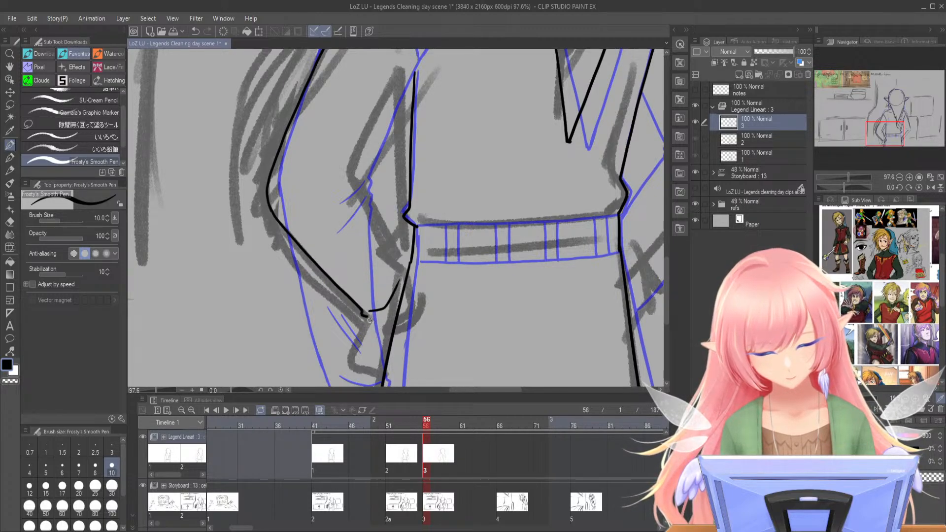
{"action": "mouse_move", "coordinate": [367, 320]}
{"action": "left_mouse_down"}
{"action": "mouse_move", "coordinate": [399, 300]}
{"action": "mouse_move", "coordinate": [411, 245]}
{"action": "left_mouse_up"}
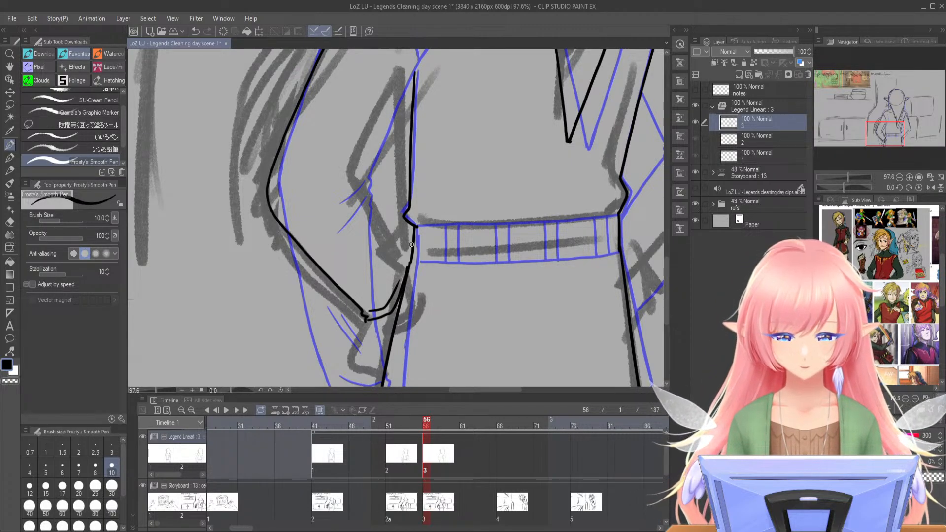
- Ink the curved fold on the chest and the angled armhole seam beside the left-hand shoulder
{"action": "left_click_drag", "start_coordinate": [884, 133], "coordinate": [885, 120]}
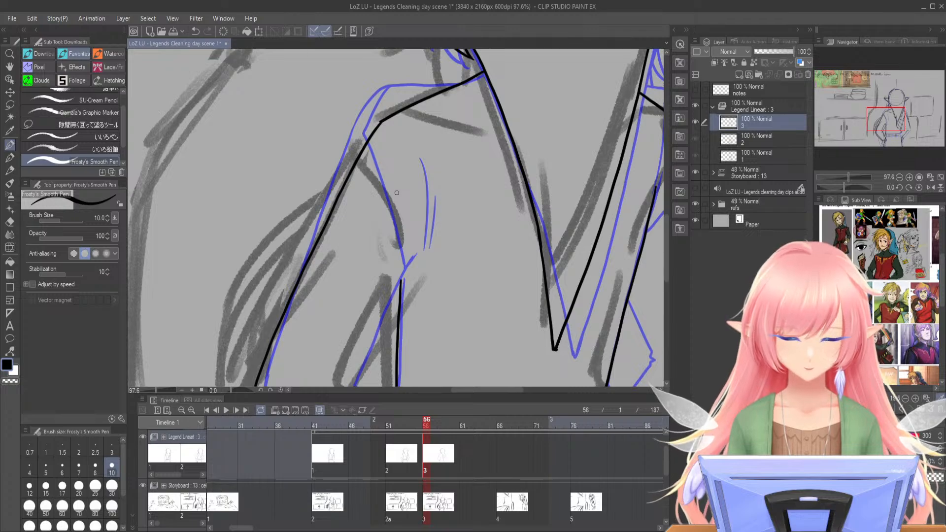
{"action": "mouse_move", "coordinate": [390, 135]}
{"action": "left_mouse_down"}
{"action": "mouse_move", "coordinate": [416, 199]}
{"action": "mouse_move", "coordinate": [411, 275]}
{"action": "left_mouse_up"}
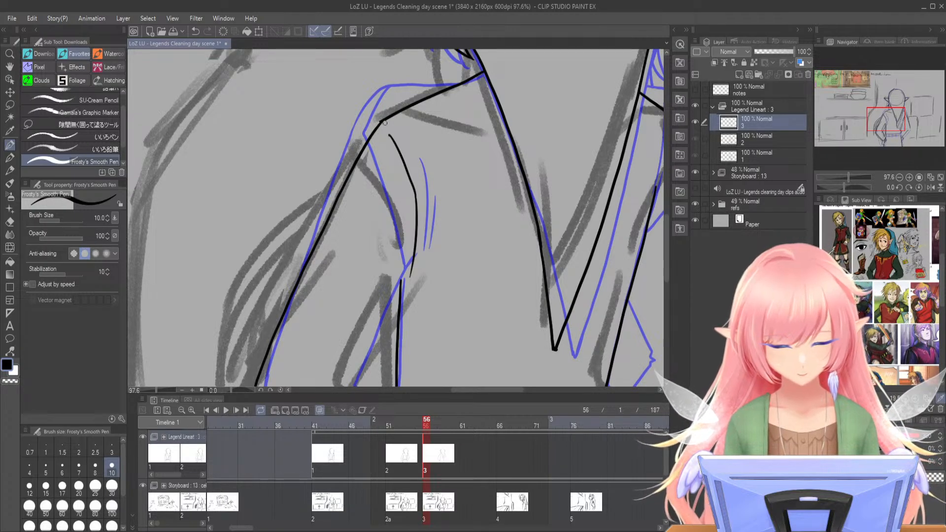
{"action": "mouse_move", "coordinate": [377, 134]}
{"action": "left_mouse_down"}
{"action": "mouse_move", "coordinate": [357, 158]}
{"action": "mouse_move", "coordinate": [358, 188]}
{"action": "mouse_move", "coordinate": [408, 285]}
{"action": "left_mouse_up"}
- Ink the left-hand arm's inner edge with its elbow crease marks and continue the inner forearm line to the wrist
{"action": "left_click_drag", "start_coordinate": [889, 124], "coordinate": [888, 134]}
{"action": "mouse_move", "coordinate": [427, 142]}
{"action": "left_mouse_down"}
{"action": "mouse_move", "coordinate": [374, 235]}
{"action": "mouse_move", "coordinate": [381, 257]}
{"action": "mouse_move", "coordinate": [375, 252]}
{"action": "mouse_move", "coordinate": [350, 284]}
{"action": "left_mouse_up"}
{"action": "left_click_drag", "start_coordinate": [377, 260], "coordinate": [355, 318]}
{"action": "key", "text": "ctrl+z"}
{"action": "left_click_drag", "start_coordinate": [377, 262], "coordinate": [358, 305]}
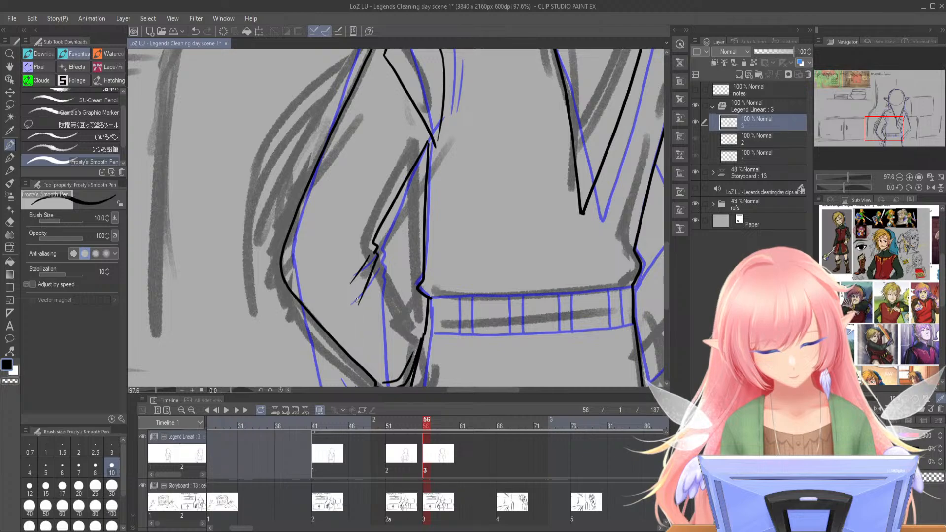
{"action": "mouse_move", "coordinate": [378, 261]}
{"action": "left_mouse_down"}
{"action": "mouse_move", "coordinate": [420, 340]}
{"action": "mouse_move", "coordinate": [415, 329]}
{"action": "left_mouse_up"}
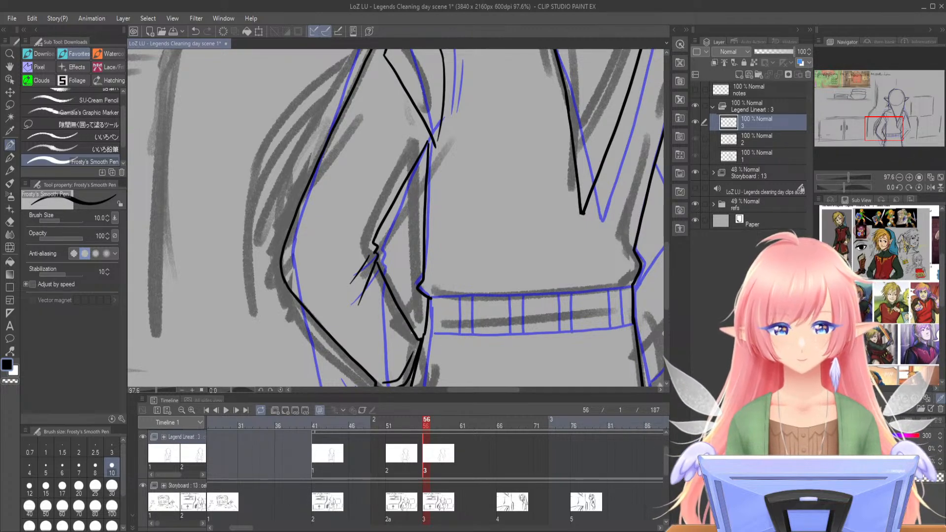
- Ink the inner edge of the left-hand hand from the cuff down over the hip, redoing the first stroke
{"action": "left_click_drag", "start_coordinate": [886, 126], "coordinate": [884, 137]}
{"action": "left_click_drag", "start_coordinate": [848, 178], "coordinate": [851, 178]}
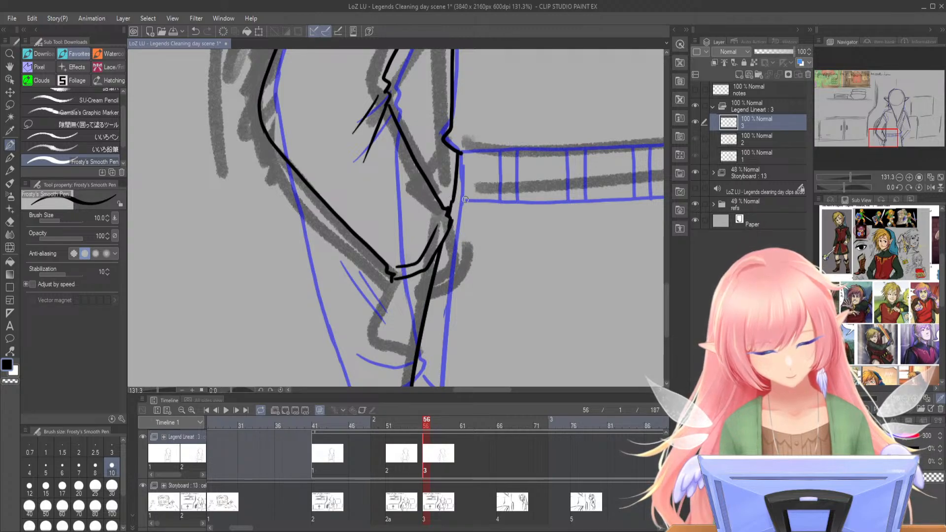
{"action": "left_click_drag", "start_coordinate": [449, 218], "coordinate": [453, 272]}
{"action": "key", "text": "ctrl+z"}
{"action": "mouse_move", "coordinate": [449, 220]}
{"action": "left_mouse_down"}
{"action": "mouse_move", "coordinate": [464, 259]}
{"action": "mouse_move", "coordinate": [456, 270]}
{"action": "mouse_move", "coordinate": [447, 242]}
{"action": "mouse_move", "coordinate": [454, 278]}
{"action": "mouse_move", "coordinate": [419, 325]}
{"action": "left_mouse_up"}
- Ink the outer edge of the left-hand hand down to its tip and erase the hip line crossing behind the hand
{"action": "left_click_drag", "start_coordinate": [392, 279], "coordinate": [376, 323]}
{"action": "key", "text": "ctrl+z"}
{"action": "key", "text": "ctrl+z"}
{"action": "left_click_drag", "start_coordinate": [396, 280], "coordinate": [387, 317]}
{"action": "left_click_drag", "start_coordinate": [387, 328], "coordinate": [412, 368]}
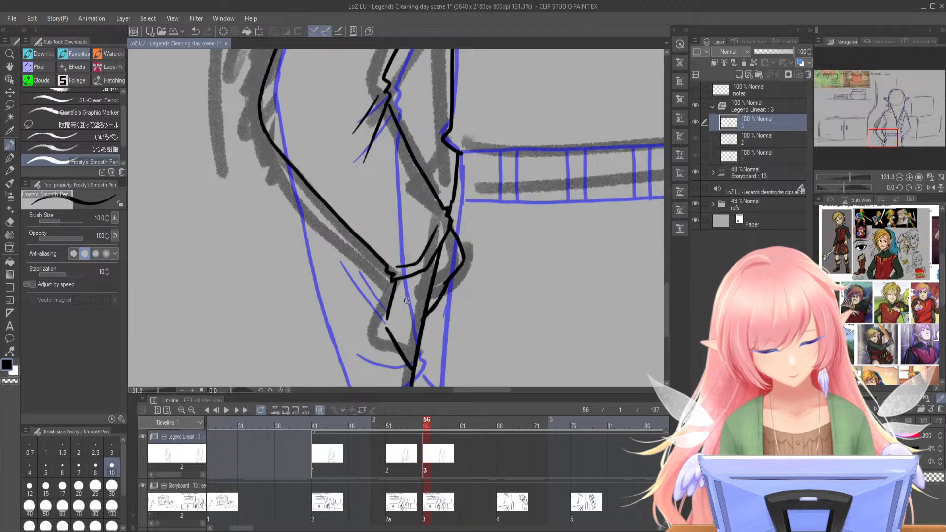
{"action": "left_click_drag", "start_coordinate": [387, 314], "coordinate": [385, 329]}
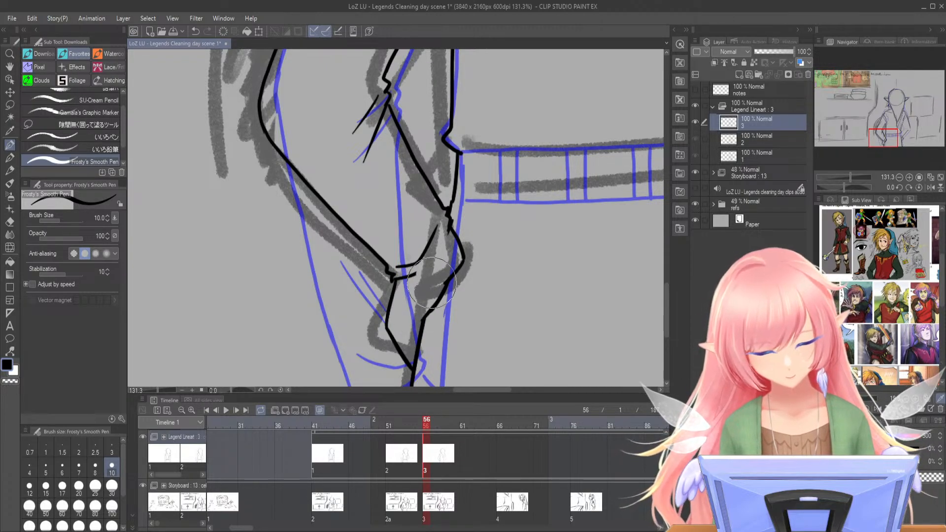
{"action": "mouse_move", "coordinate": [449, 231]}
{"action": "left_mouse_down"}
{"action": "mouse_move", "coordinate": [408, 281]}
{"action": "mouse_move", "coordinate": [445, 250]}
{"action": "mouse_move", "coordinate": [419, 283]}
{"action": "mouse_move", "coordinate": [227, 288]}
{"action": "mouse_move", "coordinate": [248, 290]}
{"action": "mouse_move", "coordinate": [246, 302]}
{"action": "left_mouse_up"}
{"action": "key", "text": "ctrl+z"}
- Ink the upper and lower edges of the belt across the waist
{"action": "mouse_move", "coordinate": [892, 134]}
{"action": "left_mouse_down"}
{"action": "mouse_move", "coordinate": [900, 125]}
{"action": "mouse_move", "coordinate": [892, 133]}
{"action": "left_mouse_up"}
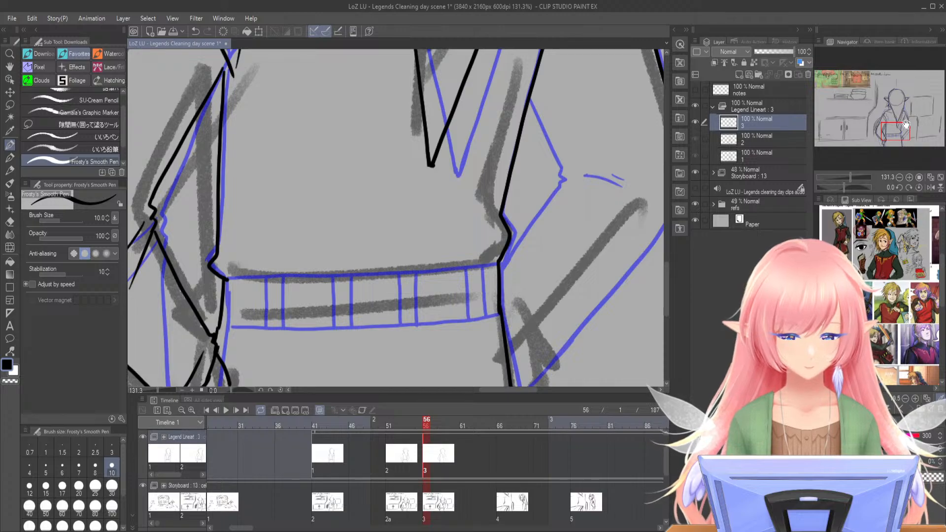
{"action": "left_click_drag", "start_coordinate": [224, 278], "coordinate": [496, 263]}
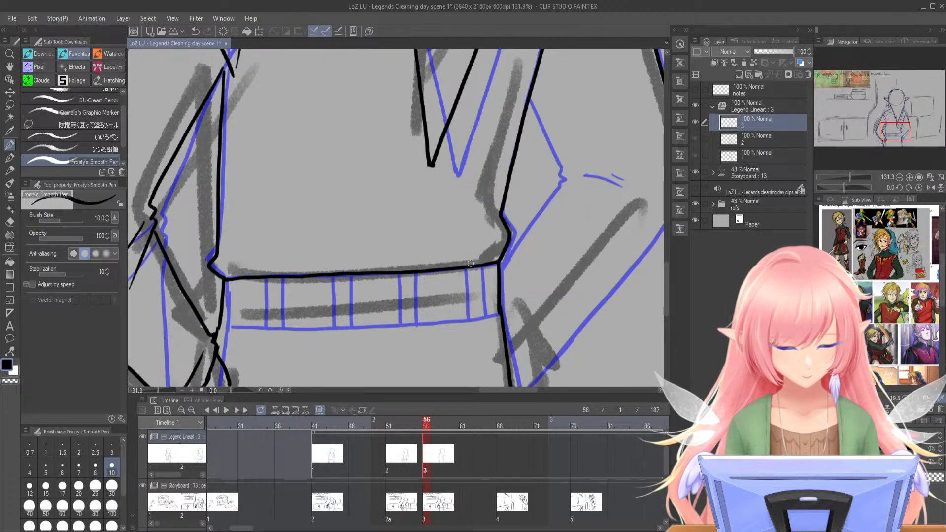
{"action": "mouse_move", "coordinate": [222, 326]}
{"action": "left_mouse_down"}
{"action": "mouse_move", "coordinate": [390, 327]}
{"action": "mouse_move", "coordinate": [502, 314]}
{"action": "left_mouse_up"}
- Ink the four pairs of vertical belt loop lines across the belt, redoing the leftmost pair
{"action": "mouse_move", "coordinate": [264, 279]}
{"action": "left_mouse_down"}
{"action": "mouse_move", "coordinate": [262, 327]}
{"action": "mouse_move", "coordinate": [280, 292]}
{"action": "mouse_move", "coordinate": [280, 328]}
{"action": "left_mouse_up"}
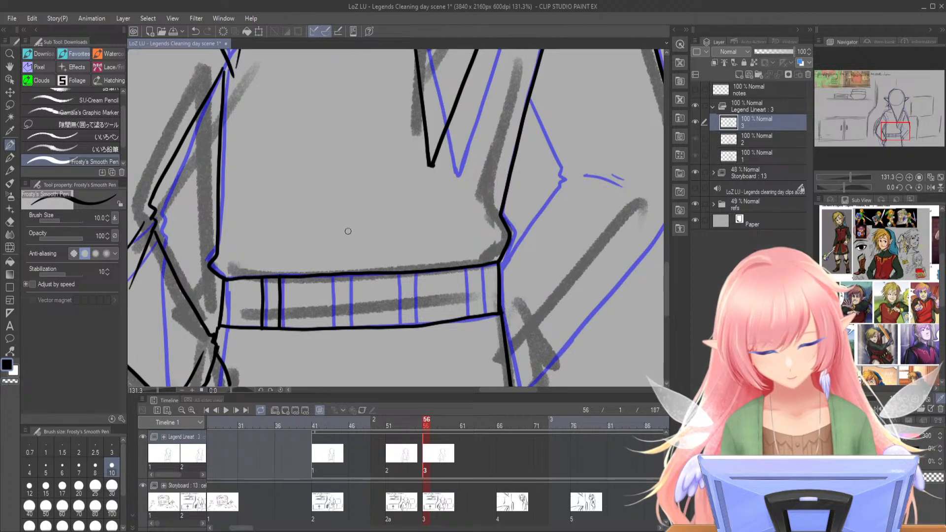
{"action": "key", "text": "ctrl+z"}
{"action": "key", "text": "ctrl+z"}
{"action": "mouse_move", "coordinate": [263, 279]}
{"action": "left_mouse_down"}
{"action": "mouse_move", "coordinate": [261, 325]}
{"action": "mouse_move", "coordinate": [281, 293]}
{"action": "mouse_move", "coordinate": [279, 328]}
{"action": "left_mouse_up"}
{"action": "left_click_drag", "start_coordinate": [332, 277], "coordinate": [331, 307]}
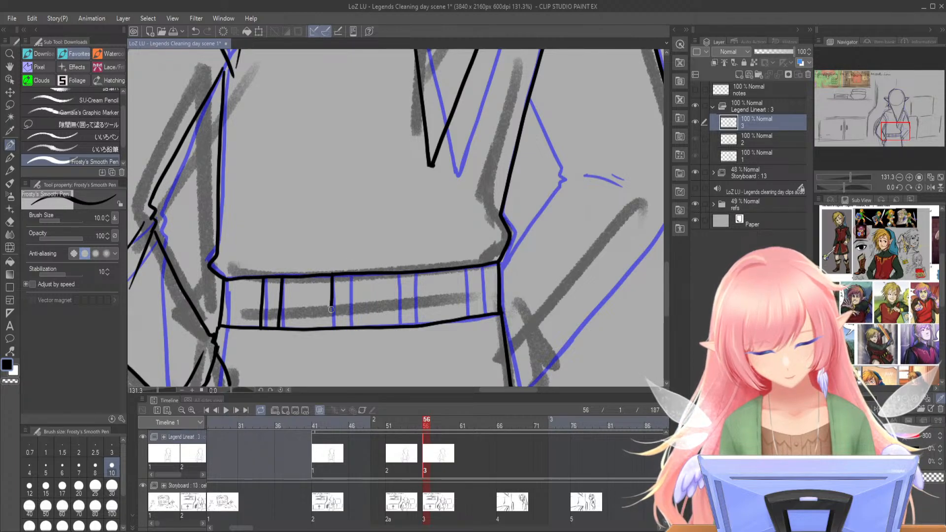
{"action": "left_click_drag", "start_coordinate": [399, 274], "coordinate": [399, 328]}
{"action": "left_click_drag", "start_coordinate": [417, 272], "coordinate": [417, 326]}
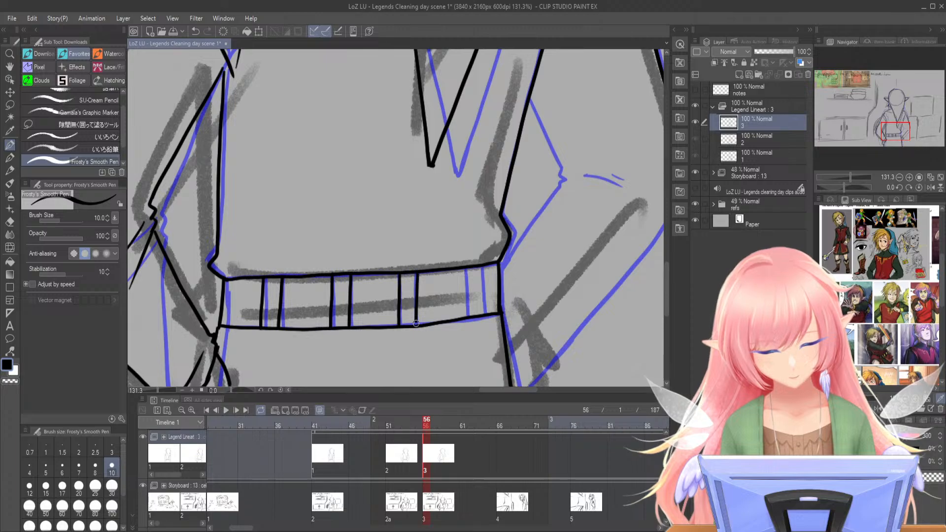
{"action": "left_click_drag", "start_coordinate": [467, 268], "coordinate": [468, 316]}
{"action": "left_click_drag", "start_coordinate": [484, 266], "coordinate": [486, 318]}
- Ink the right-hand arm's outer edge through the elbow and along the forearm to the hip
{"action": "left_click_drag", "start_coordinate": [897, 131], "coordinate": [904, 131]}
{"action": "left_click_drag", "start_coordinate": [851, 178], "coordinate": [847, 178]}
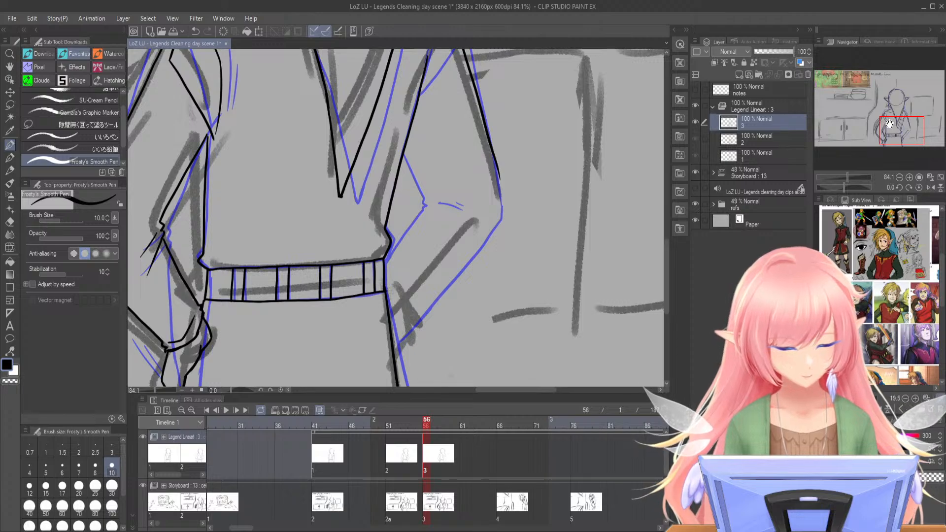
{"action": "left_click_drag", "start_coordinate": [888, 124], "coordinate": [885, 117]}
{"action": "left_click_drag", "start_coordinate": [509, 184], "coordinate": [523, 260]}
{"action": "mouse_move", "coordinate": [500, 156]}
{"action": "left_mouse_down"}
{"action": "mouse_move", "coordinate": [515, 247]}
{"action": "mouse_move", "coordinate": [410, 371]}
{"action": "left_mouse_up"}
{"action": "key", "text": "ctrl+z"}
- Ink the right-hand arm's inner edge with its elbow crease, redoing the inner forearm line down to the belt
{"action": "left_click_drag", "start_coordinate": [427, 182], "coordinate": [448, 234]}
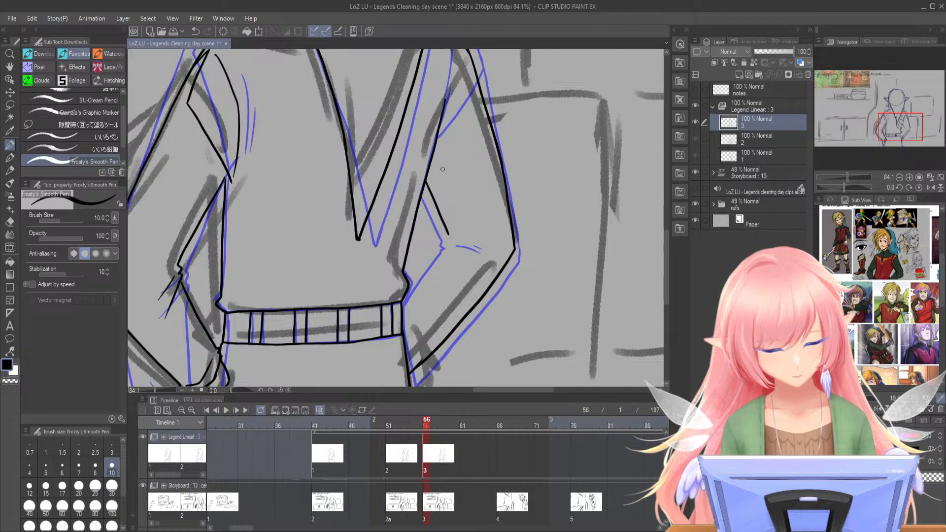
{"action": "mouse_move", "coordinate": [454, 242]}
{"action": "left_mouse_down"}
{"action": "mouse_move", "coordinate": [486, 244]}
{"action": "mouse_move", "coordinate": [484, 256]}
{"action": "mouse_move", "coordinate": [401, 316]}
{"action": "left_mouse_up"}
{"action": "key", "text": "ctrl+z"}
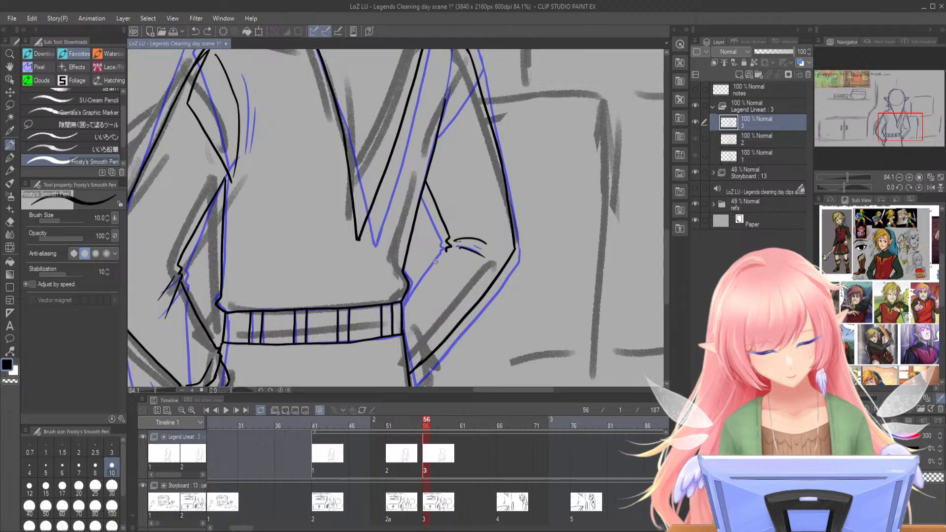
{"action": "left_click_drag", "start_coordinate": [446, 250], "coordinate": [402, 310]}
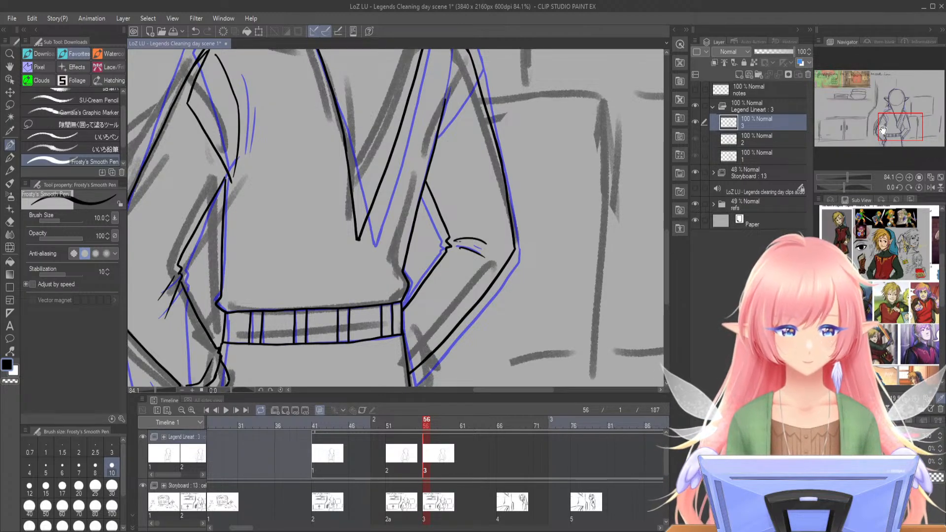
- Ink the curved armhole seam between the right-hand upper arm and the torso
{"action": "mouse_move", "coordinate": [899, 125]}
{"action": "left_mouse_down"}
{"action": "mouse_move", "coordinate": [881, 142]}
{"action": "mouse_move", "coordinate": [890, 122]}
{"action": "left_mouse_up"}
{"action": "left_click_drag", "start_coordinate": [848, 176], "coordinate": [849, 178]}
{"action": "left_click_drag", "start_coordinate": [602, 175], "coordinate": [537, 286]}
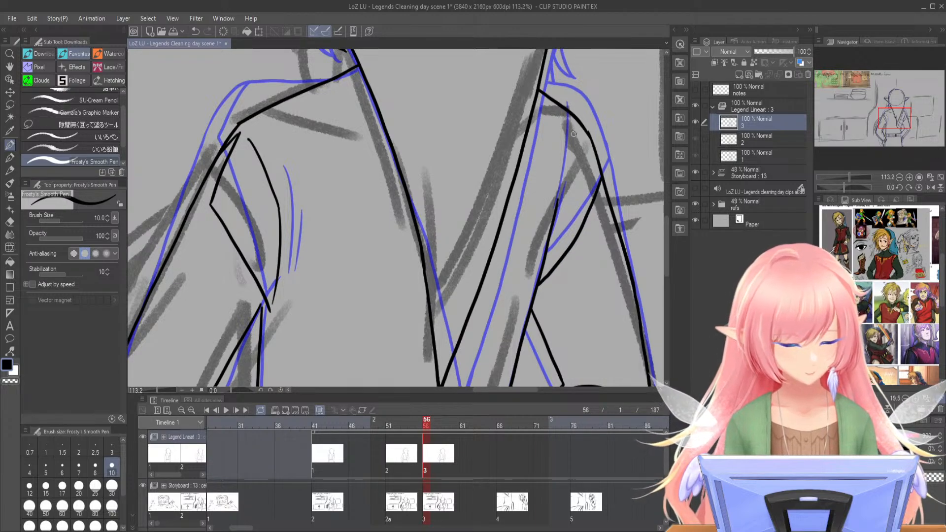
- Ink the short collar seams below both shoulder lines, connecting them to the V-shaped opening
{"action": "left_click_drag", "start_coordinate": [893, 119], "coordinate": [895, 115]}
{"action": "left_click_drag", "start_coordinate": [234, 167], "coordinate": [350, 187]}
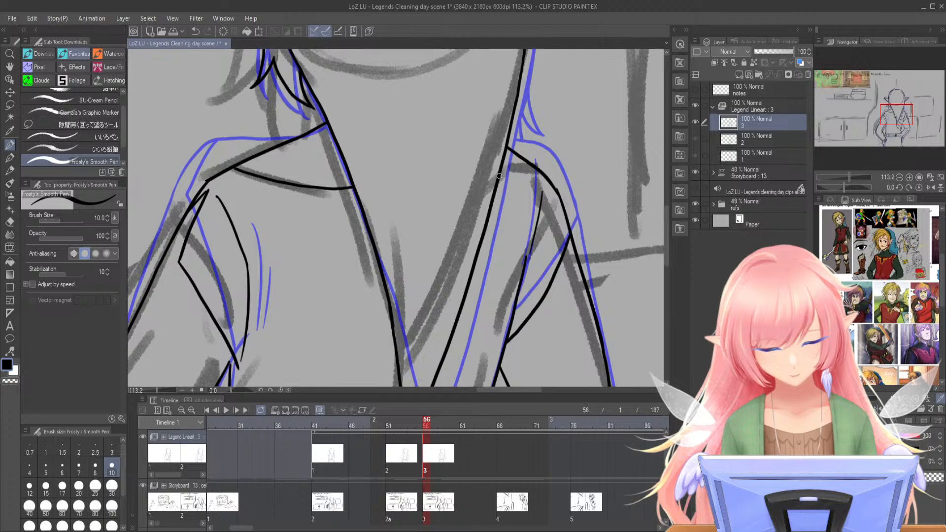
{"action": "left_click_drag", "start_coordinate": [499, 182], "coordinate": [531, 166]}
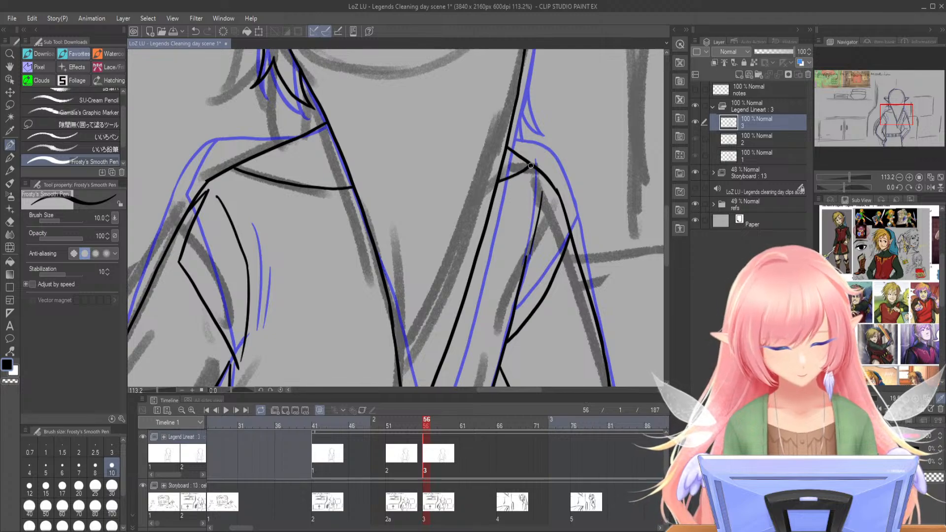
- Ink the short collar seams below both shoulders on cel 2 at frame 53, joining them to the V-shaped neckline
{"action": "left_click", "coordinate": [404, 422]}
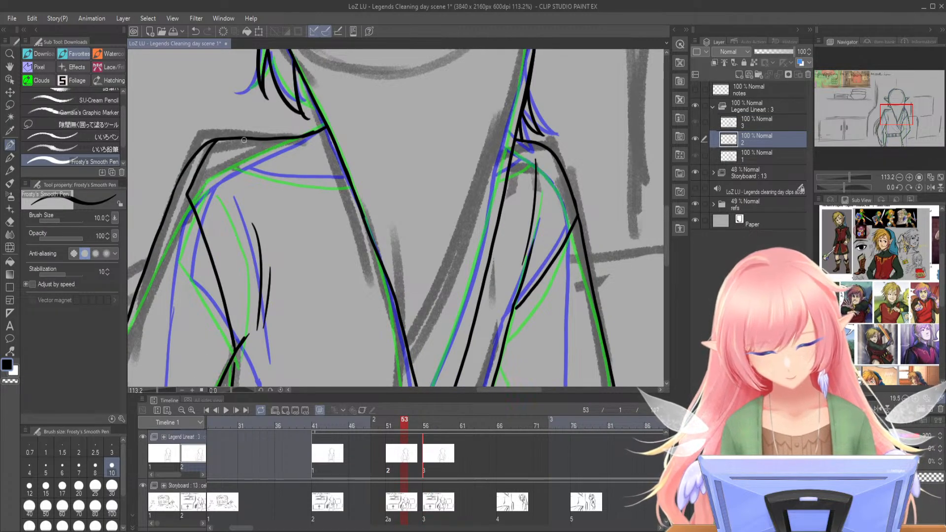
{"action": "left_click_drag", "start_coordinate": [250, 140], "coordinate": [333, 173]}
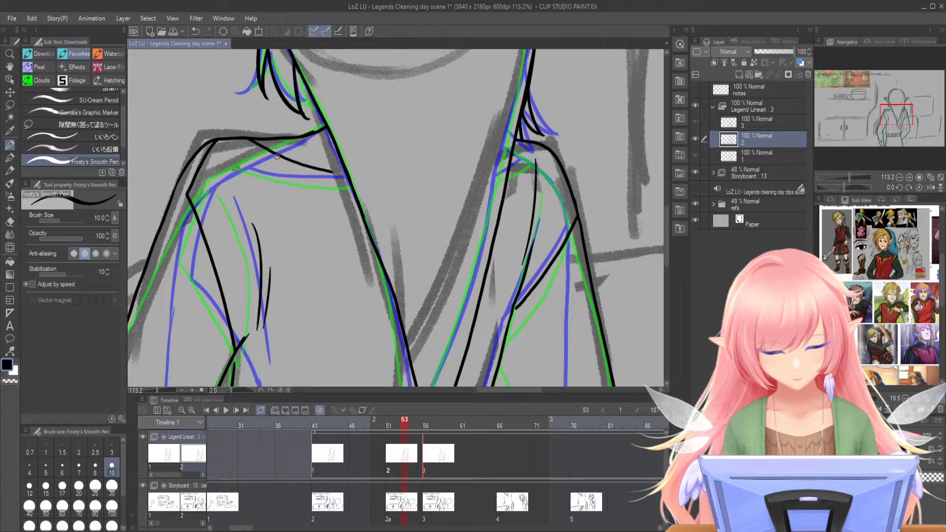
{"action": "key", "text": "ctrl+z"}
{"action": "mouse_move", "coordinate": [256, 142]}
{"action": "left_mouse_down"}
{"action": "mouse_move", "coordinate": [296, 178]}
{"action": "mouse_move", "coordinate": [346, 191]}
{"action": "mouse_move", "coordinate": [268, 152]}
{"action": "mouse_move", "coordinate": [302, 177]}
{"action": "mouse_move", "coordinate": [354, 191]}
{"action": "left_mouse_up"}
{"action": "key", "text": "ctrl+z"}
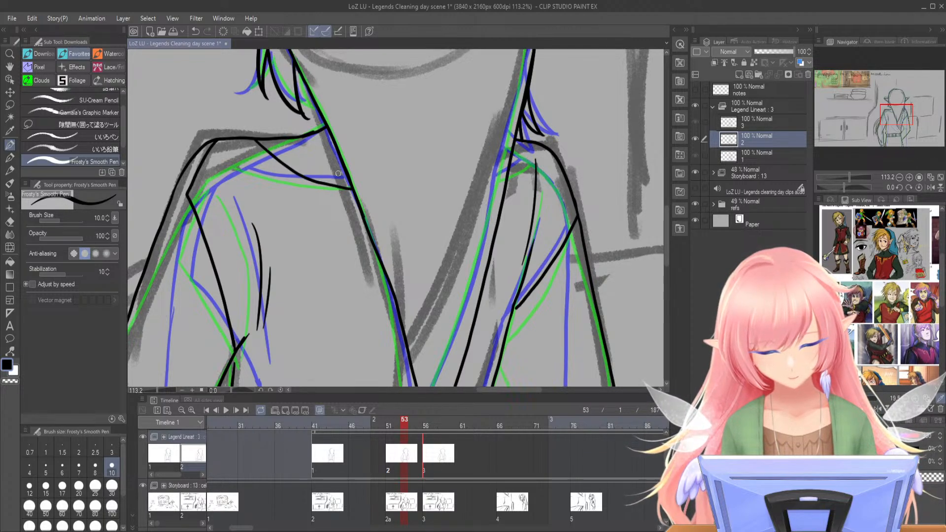
{"action": "left_click_drag", "start_coordinate": [527, 144], "coordinate": [508, 177]}
{"action": "left_click_drag", "start_coordinate": [518, 156], "coordinate": [529, 146]}
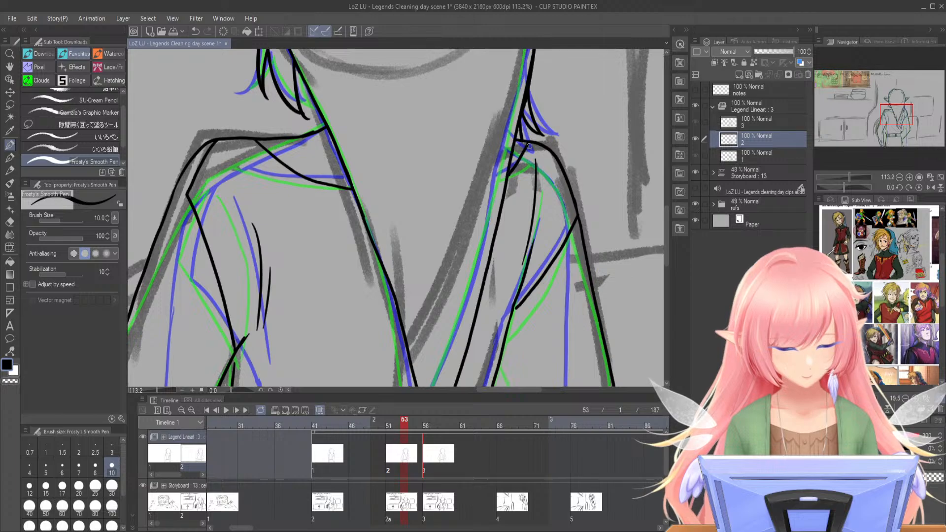
- Ink the pointed hair tips beside the right-hand side of the neck on the frame 56 cel
{"action": "left_click", "coordinate": [426, 426]}
{"action": "left_click_drag", "start_coordinate": [895, 114], "coordinate": [897, 105]}
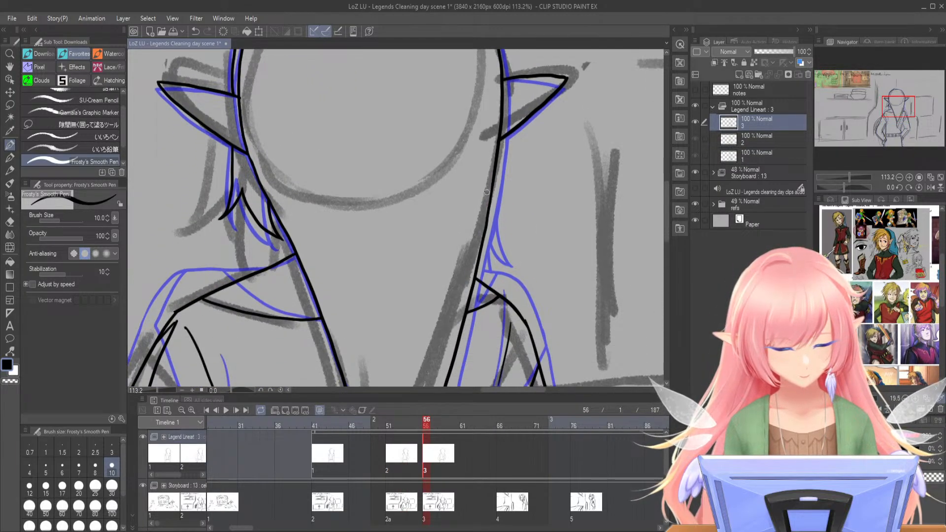
{"action": "left_click_drag", "start_coordinate": [478, 265], "coordinate": [505, 273]}
{"action": "mouse_move", "coordinate": [486, 229]}
{"action": "left_mouse_down"}
{"action": "mouse_move", "coordinate": [505, 272]}
{"action": "mouse_move", "coordinate": [510, 252]}
{"action": "left_mouse_up"}
{"action": "left_click_drag", "start_coordinate": [490, 204], "coordinate": [510, 251]}
{"action": "left_click_drag", "start_coordinate": [848, 176], "coordinate": [840, 172]}
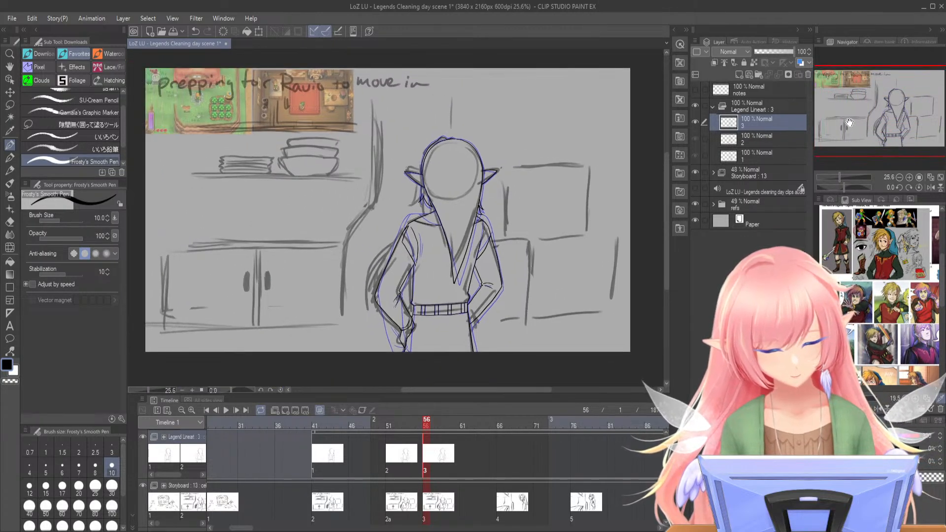
- Move lineart cel 3 from frame 56 to frame 49 in the timeline and display that frame
{"action": "mouse_move", "coordinate": [426, 431]}
{"action": "left_mouse_down"}
{"action": "mouse_move", "coordinate": [351, 427]}
{"action": "mouse_move", "coordinate": [428, 444]}
{"action": "mouse_move", "coordinate": [360, 442]}
{"action": "mouse_move", "coordinate": [441, 446]}
{"action": "mouse_move", "coordinate": [357, 447]}
{"action": "mouse_move", "coordinate": [429, 453]}
{"action": "mouse_move", "coordinate": [354, 448]}
{"action": "mouse_move", "coordinate": [430, 452]}
{"action": "mouse_move", "coordinate": [437, 417]}
{"action": "left_mouse_up"}
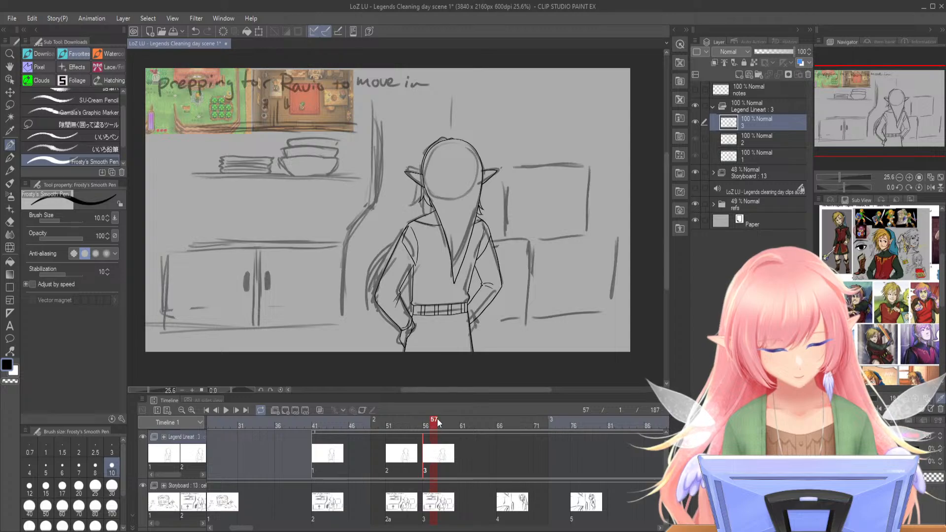
{"action": "left_click_drag", "start_coordinate": [405, 456], "coordinate": [376, 453]}
{"action": "left_click", "coordinate": [375, 426]}
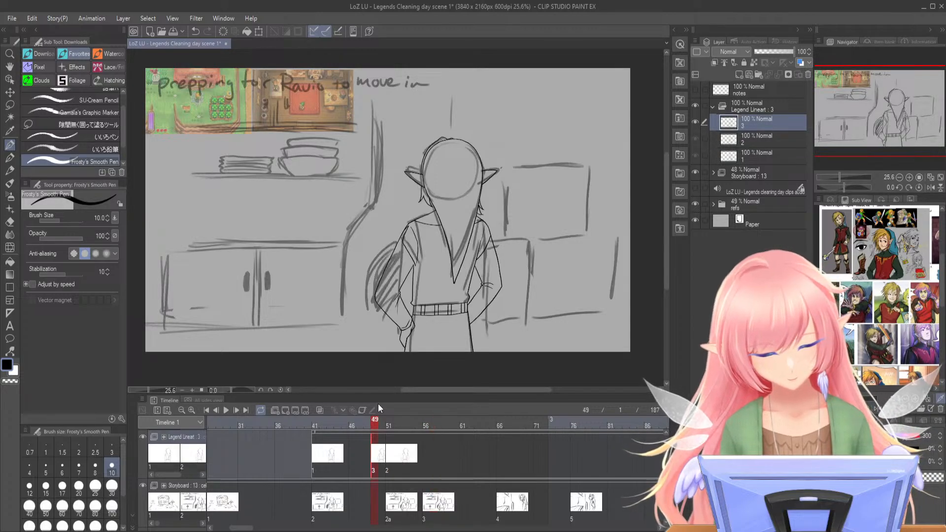
- Turn onion skin on, erase the tuft on top of the head in cel 3, and redraw it against the neighbouring cels
{"action": "left_click", "coordinate": [849, 177]}
{"action": "left_click_drag", "start_coordinate": [890, 109], "coordinate": [904, 95]}
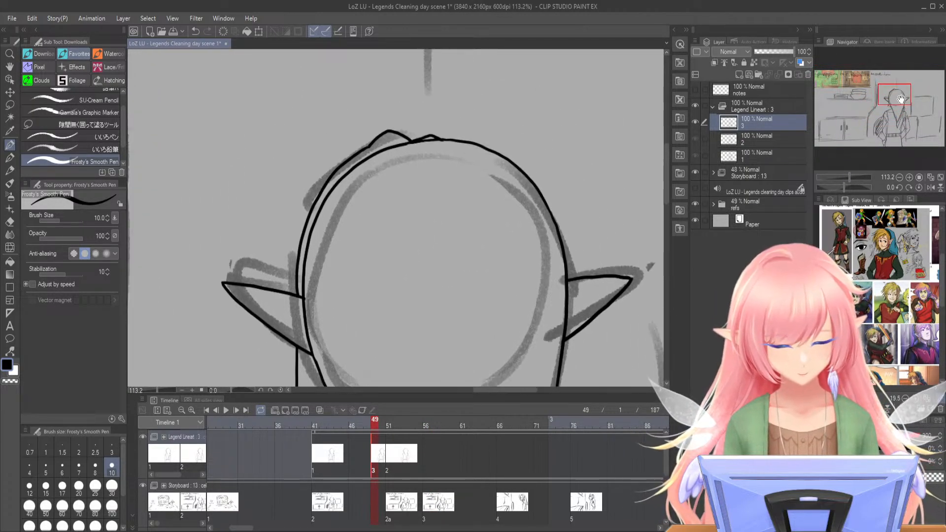
{"action": "left_click", "coordinate": [319, 410]}
{"action": "left_click_drag", "start_coordinate": [850, 176], "coordinate": [852, 176]}
{"action": "left_click_drag", "start_coordinate": [892, 96], "coordinate": [892, 94]}
{"action": "mouse_move", "coordinate": [401, 110]}
{"action": "left_mouse_down"}
{"action": "mouse_move", "coordinate": [418, 117]}
{"action": "mouse_move", "coordinate": [327, 138]}
{"action": "mouse_move", "coordinate": [422, 144]}
{"action": "left_mouse_up"}
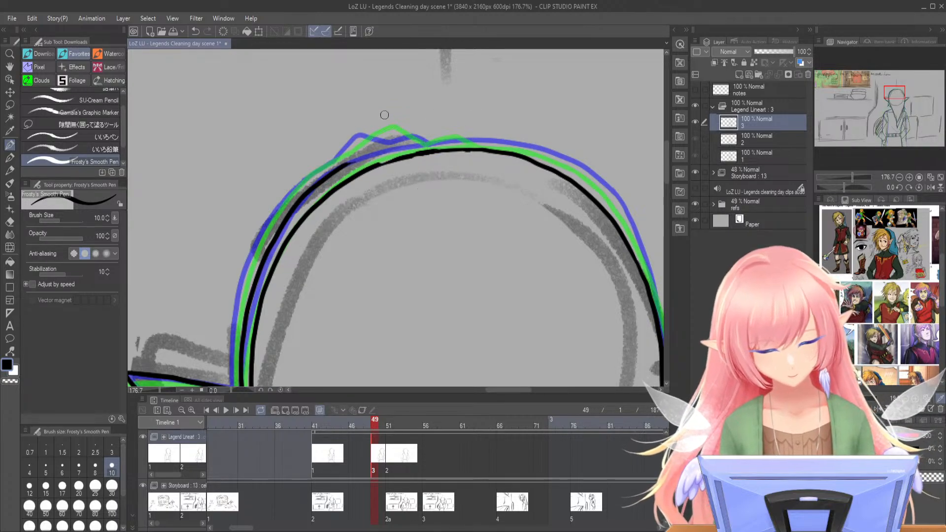
{"action": "left_click_drag", "start_coordinate": [345, 166], "coordinate": [371, 131]}
{"action": "key", "text": "ctrl+z"}
{"action": "mouse_move", "coordinate": [334, 173]}
{"action": "left_mouse_down"}
{"action": "mouse_move", "coordinate": [366, 137]}
{"action": "mouse_move", "coordinate": [484, 149]}
{"action": "left_mouse_up"}
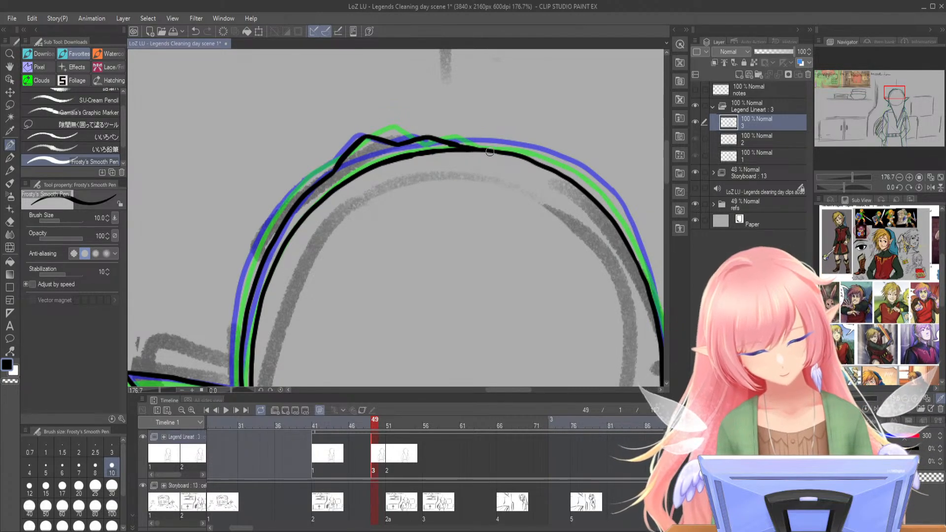
- Move lineart cel 3 back to frame 56 in the timeline
{"action": "left_click_drag", "start_coordinate": [377, 452], "coordinate": [420, 440]}
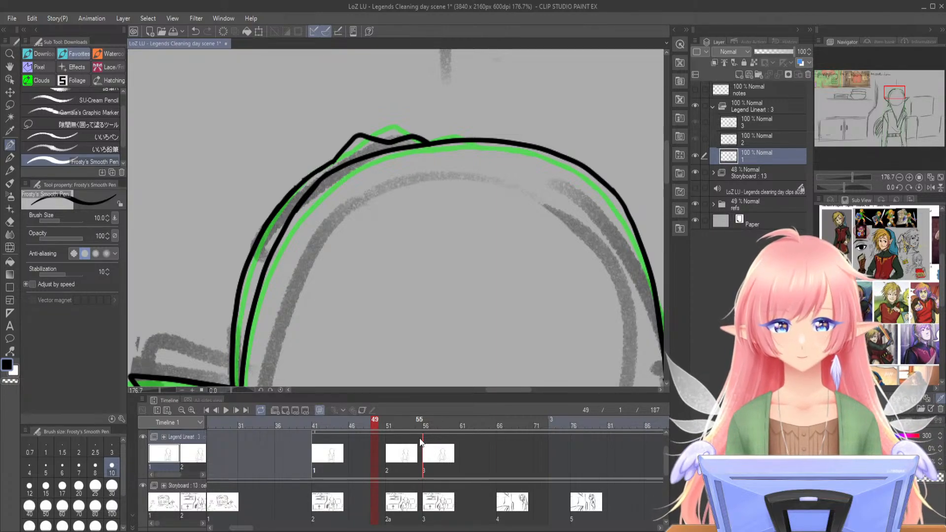
{"action": "left_click_drag", "start_coordinate": [849, 178], "coordinate": [844, 177]}
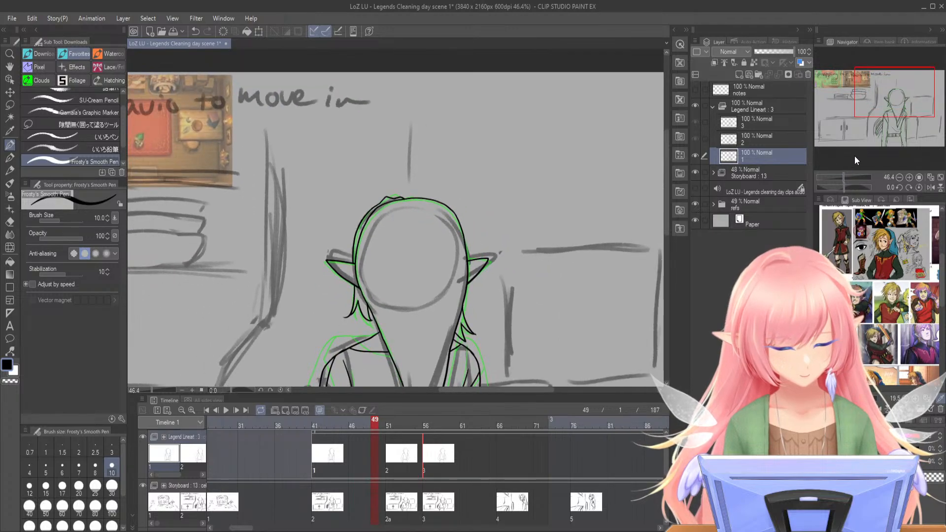
{"action": "left_click_drag", "start_coordinate": [882, 110], "coordinate": [878, 123]}
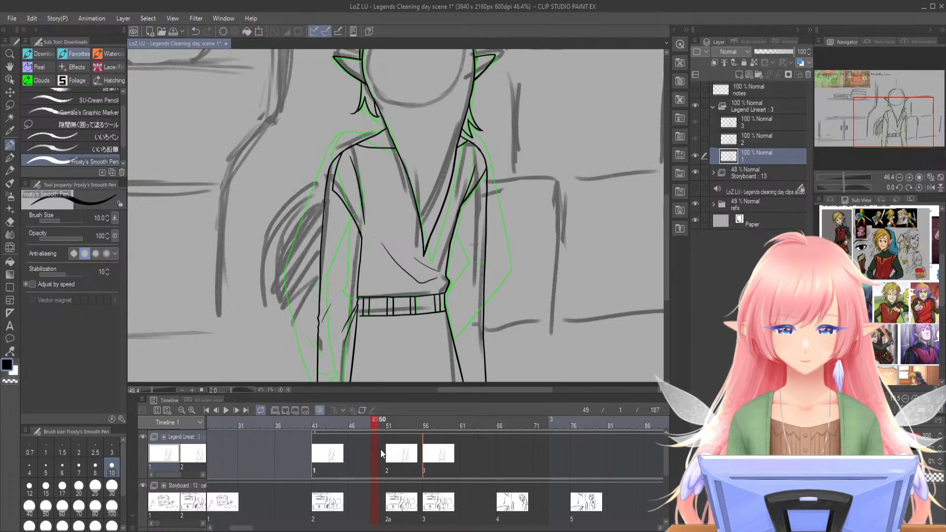
- Go to frame 66 and add a new lineart cel 4 in the Legend Lineart folder
{"action": "left_click_drag", "start_coordinate": [417, 422], "coordinate": [344, 423]}
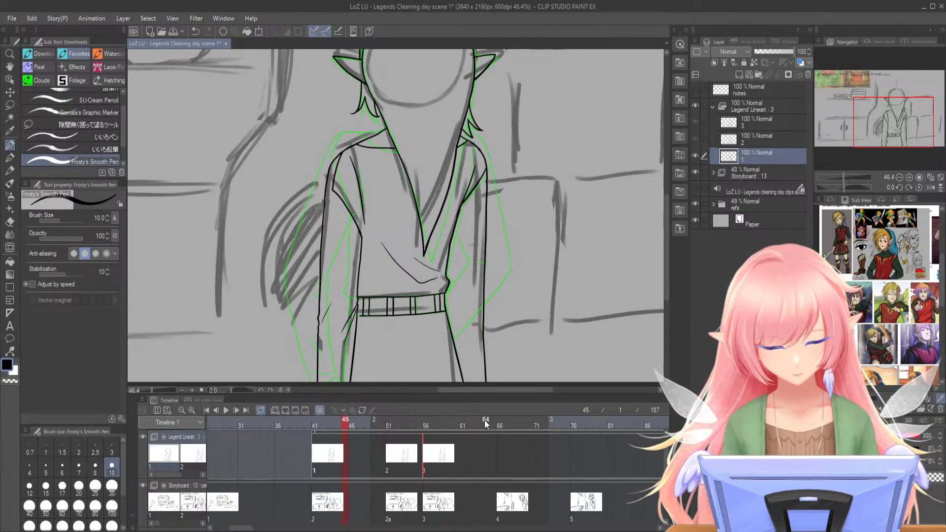
{"action": "left_click", "coordinate": [530, 420]}
{"action": "left_click_drag", "start_coordinate": [844, 175], "coordinate": [841, 177]}
{"action": "left_click", "coordinate": [500, 420]}
{"action": "left_click", "coordinate": [295, 410]}
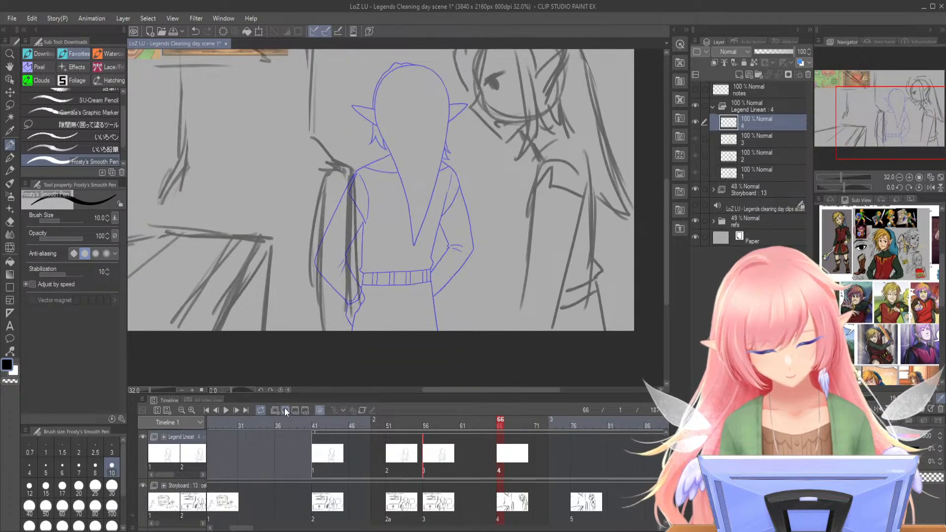
{"action": "left_click_drag", "start_coordinate": [877, 135], "coordinate": [895, 117]}
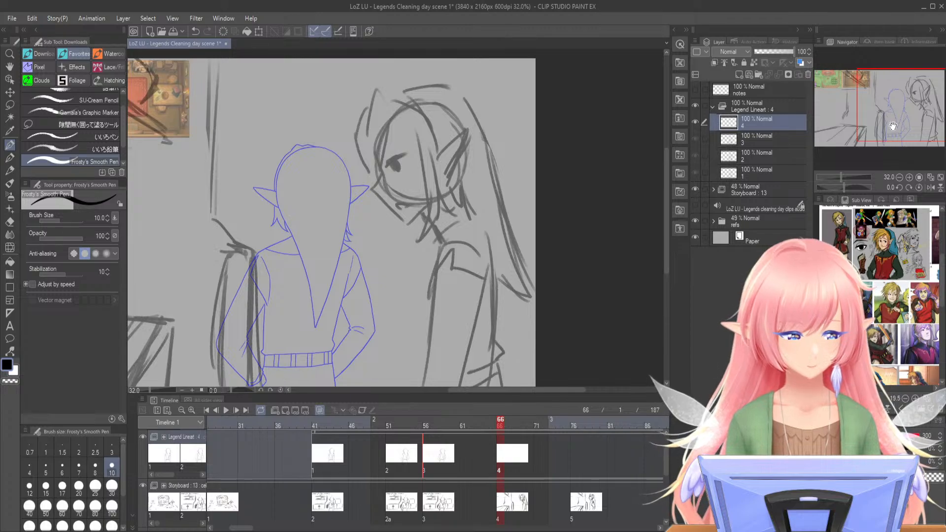
{"action": "left_click_drag", "start_coordinate": [847, 176], "coordinate": [854, 176]}
{"action": "left_click_drag", "start_coordinate": [903, 113], "coordinate": [913, 98]}
{"action": "left_click_drag", "start_coordinate": [846, 177], "coordinate": [849, 176]}
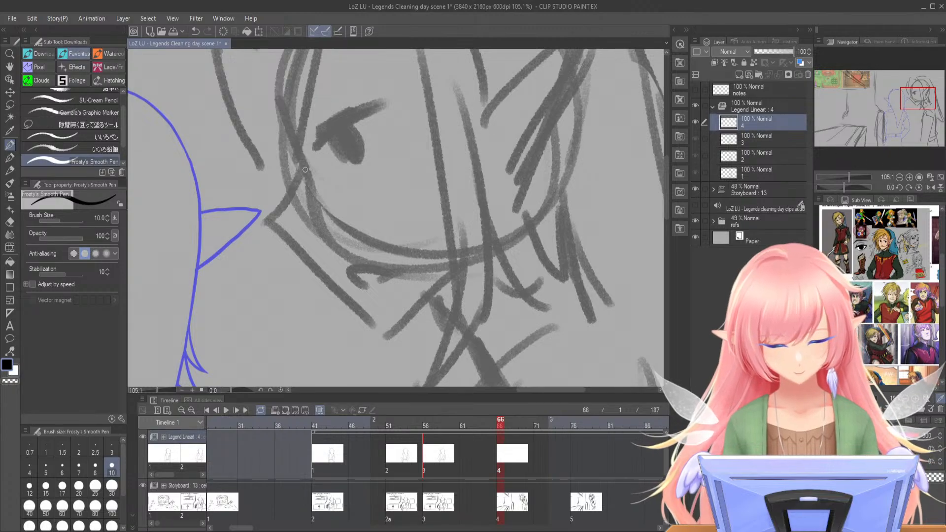
{"action": "mouse_move", "coordinate": [298, 153]}
{"action": "left_mouse_down"}
{"action": "mouse_move", "coordinate": [278, 212]}
{"action": "mouse_move", "coordinate": [296, 243]}
{"action": "mouse_move", "coordinate": [393, 321]}
{"action": "left_mouse_up"}
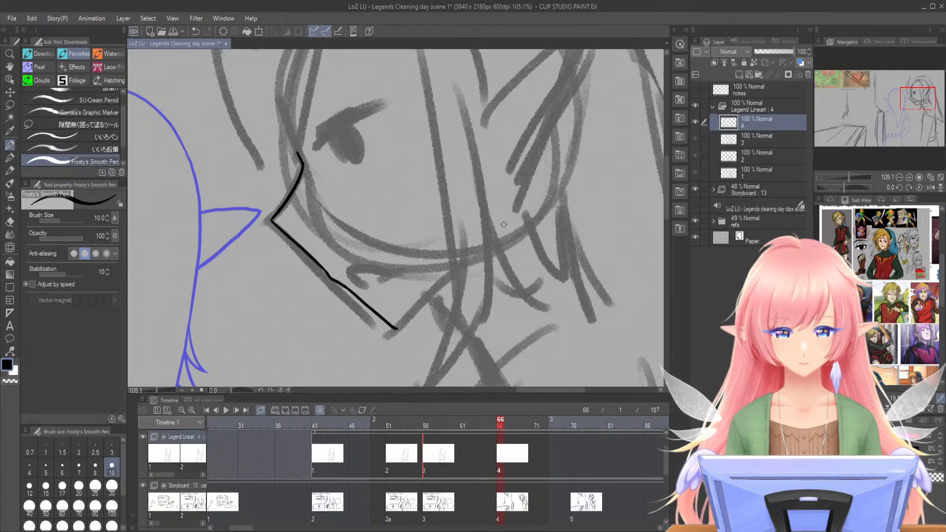
{"action": "mouse_move", "coordinate": [874, 104]}
{"action": "left_mouse_down"}
{"action": "mouse_move", "coordinate": [869, 79]}
{"action": "mouse_move", "coordinate": [897, 99]}
{"action": "left_mouse_up"}
{"action": "left_click_drag", "start_coordinate": [352, 288], "coordinate": [417, 340]}
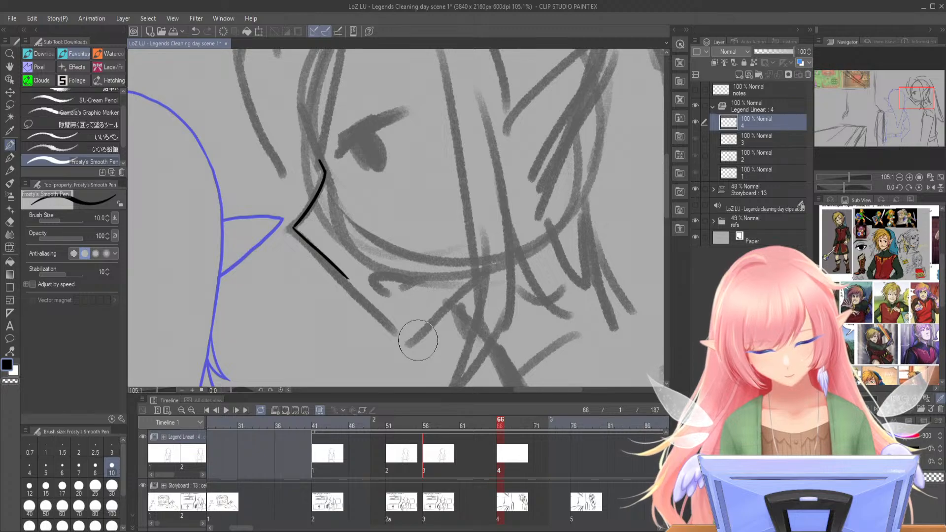
{"action": "mouse_move", "coordinate": [325, 172]}
{"action": "left_mouse_down"}
{"action": "mouse_move", "coordinate": [299, 219]}
{"action": "mouse_move", "coordinate": [358, 294]}
{"action": "mouse_move", "coordinate": [386, 299]}
{"action": "left_mouse_up"}
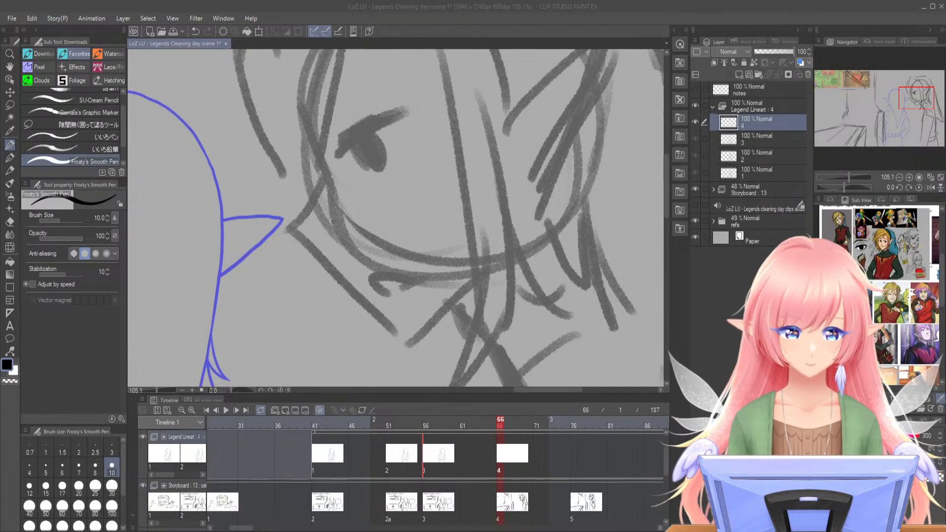
- Ink the side-facing character's upper face profile from the brow down to the pointed nose on cel 4, redoing uneven strokes
{"action": "mouse_move", "coordinate": [313, 153]}
{"action": "left_mouse_down"}
{"action": "mouse_move", "coordinate": [329, 174]}
{"action": "mouse_move", "coordinate": [284, 243]}
{"action": "left_mouse_up"}
{"action": "key", "text": "ctrl+z"}
{"action": "mouse_move", "coordinate": [327, 169]}
{"action": "left_mouse_down"}
{"action": "mouse_move", "coordinate": [312, 226]}
{"action": "mouse_move", "coordinate": [342, 278]}
{"action": "mouse_move", "coordinate": [398, 331]}
{"action": "left_mouse_up"}
{"action": "key", "text": "ctrl+z"}
{"action": "key", "text": "ctrl+z"}
{"action": "left_click_drag", "start_coordinate": [327, 172], "coordinate": [304, 230]}
{"action": "key", "text": "ctrl+z"}
{"action": "mouse_move", "coordinate": [328, 170]}
{"action": "left_mouse_down"}
{"action": "mouse_move", "coordinate": [297, 236]}
{"action": "mouse_move", "coordinate": [398, 331]}
{"action": "left_mouse_up"}
{"action": "key", "text": "ctrl+z"}
- Ink the lower face profile from the nose down to the chin and back up along the jaw
{"action": "left_click_drag", "start_coordinate": [359, 292], "coordinate": [400, 335]}
{"action": "key", "text": "ctrl+z"}
{"action": "left_click_drag", "start_coordinate": [347, 284], "coordinate": [414, 345]}
{"action": "key", "text": "ctrl+z"}
{"action": "mouse_move", "coordinate": [345, 279]}
{"action": "left_mouse_down"}
{"action": "mouse_move", "coordinate": [409, 339]}
{"action": "mouse_move", "coordinate": [475, 275]}
{"action": "left_mouse_up"}
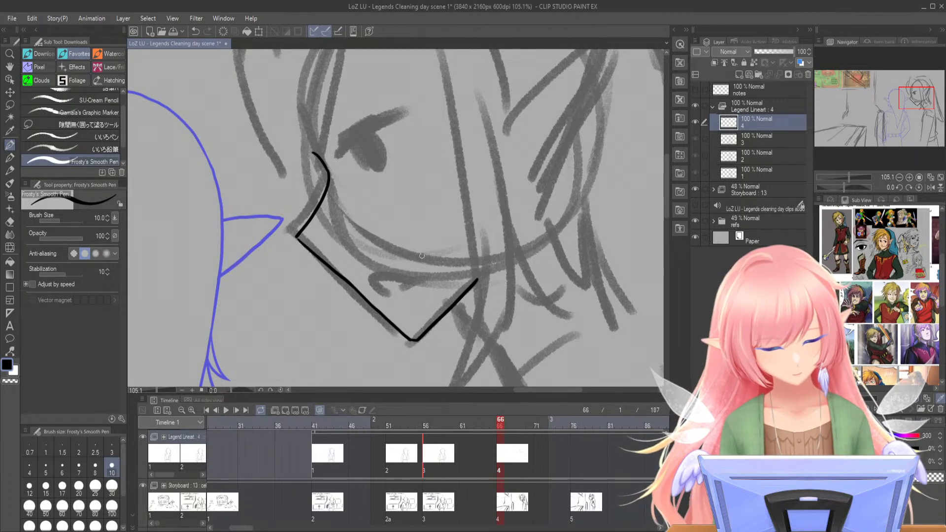
- Ink the raised hair tuft in front of the forehead and the outer edge of the front lock beside it
{"action": "scroll", "coordinate": [418, 256], "scroll_direction": "up", "scroll_amount": 2}
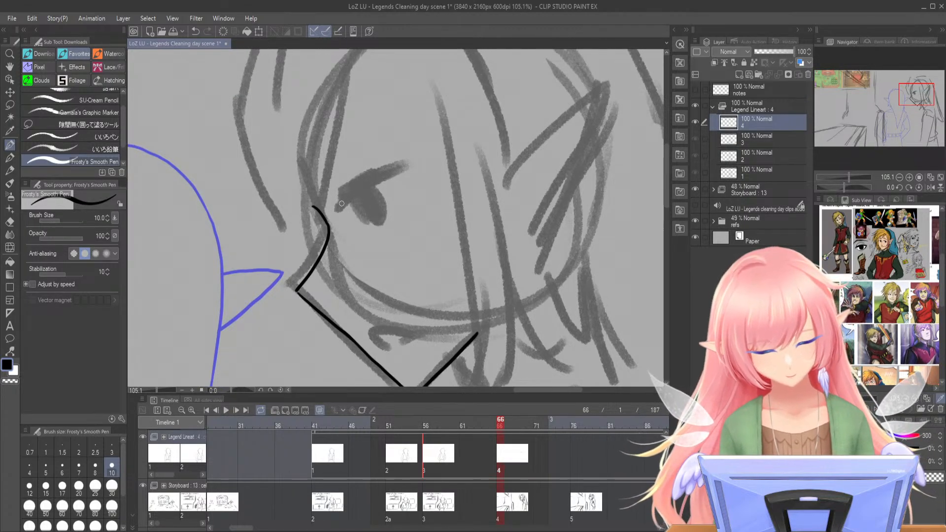
{"action": "left_click_drag", "start_coordinate": [912, 99], "coordinate": [906, 80]}
{"action": "mouse_move", "coordinate": [348, 110]}
{"action": "left_mouse_down"}
{"action": "mouse_move", "coordinate": [311, 137]}
{"action": "mouse_move", "coordinate": [301, 222]}
{"action": "mouse_move", "coordinate": [322, 92]}
{"action": "mouse_move", "coordinate": [293, 264]}
{"action": "left_mouse_up"}
{"action": "key", "text": "ctrl+z"}
{"action": "mouse_move", "coordinate": [306, 131]}
{"action": "left_mouse_down"}
{"action": "mouse_move", "coordinate": [270, 192]}
{"action": "mouse_move", "coordinate": [257, 266]}
{"action": "mouse_move", "coordinate": [274, 170]}
{"action": "mouse_move", "coordinate": [248, 281]}
{"action": "left_mouse_up"}
{"action": "key", "text": "ctrl+z"}
{"action": "key", "text": "ctrl+z"}
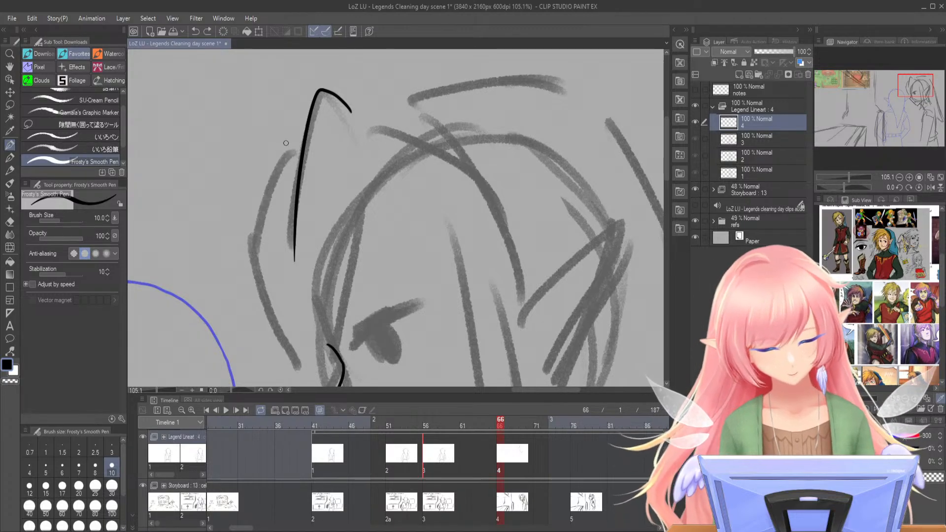
{"action": "mouse_move", "coordinate": [304, 137]}
{"action": "left_mouse_down"}
{"action": "mouse_move", "coordinate": [257, 241]}
{"action": "mouse_move", "coordinate": [260, 306]}
{"action": "left_mouse_up"}
- Extend the front lock down to a pointed tip and ink the adjoining strand down to the nose
{"action": "left_click_drag", "start_coordinate": [910, 88], "coordinate": [904, 95]}
{"action": "mouse_move", "coordinate": [349, 186]}
{"action": "left_mouse_down"}
{"action": "mouse_move", "coordinate": [367, 270]}
{"action": "mouse_move", "coordinate": [347, 342]}
{"action": "left_mouse_up"}
{"action": "left_click_drag", "start_coordinate": [372, 261], "coordinate": [349, 335]}
{"action": "key", "text": "ctrl+z"}
{"action": "left_click_drag", "start_coordinate": [370, 240], "coordinate": [358, 320]}
{"action": "left_click_drag", "start_coordinate": [371, 244], "coordinate": [391, 297]}
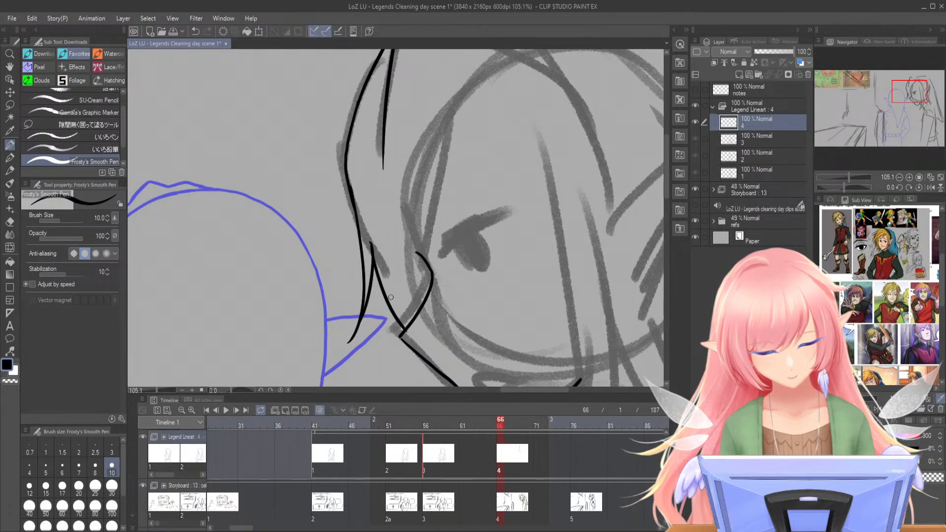
- Ink the inner hair strand along the face's front edge with its pointed tip, erasing the profile line that overlaps it
{"action": "left_click_drag", "start_coordinate": [448, 93], "coordinate": [407, 292]}
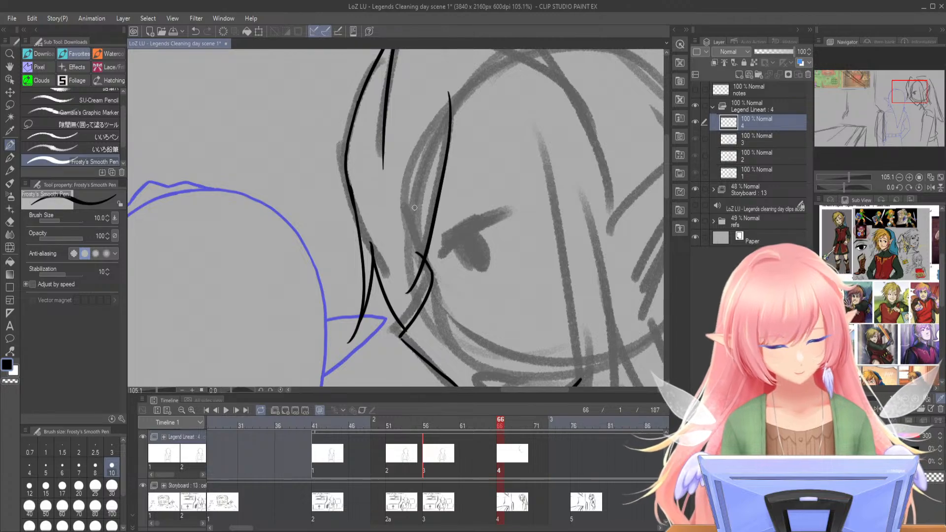
{"action": "key", "text": "ctrl+z"}
{"action": "left_click_drag", "start_coordinate": [452, 107], "coordinate": [411, 302]}
{"action": "left_click_drag", "start_coordinate": [409, 167], "coordinate": [410, 300]}
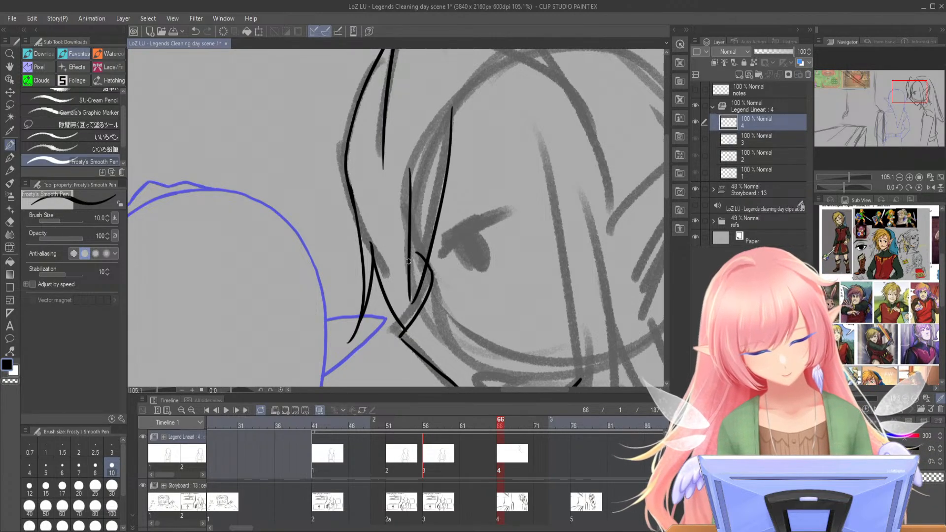
{"action": "key", "text": "ctrl+z"}
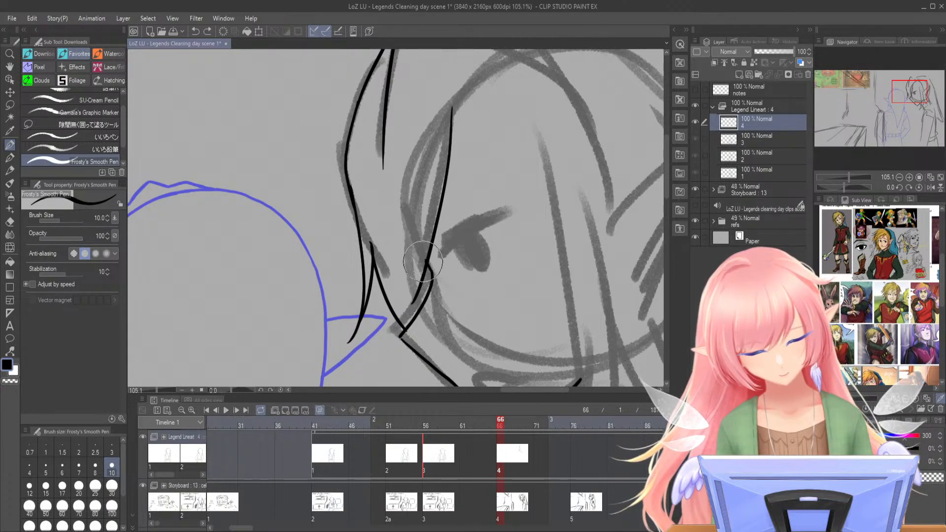
{"action": "left_click_drag", "start_coordinate": [403, 207], "coordinate": [409, 313]}
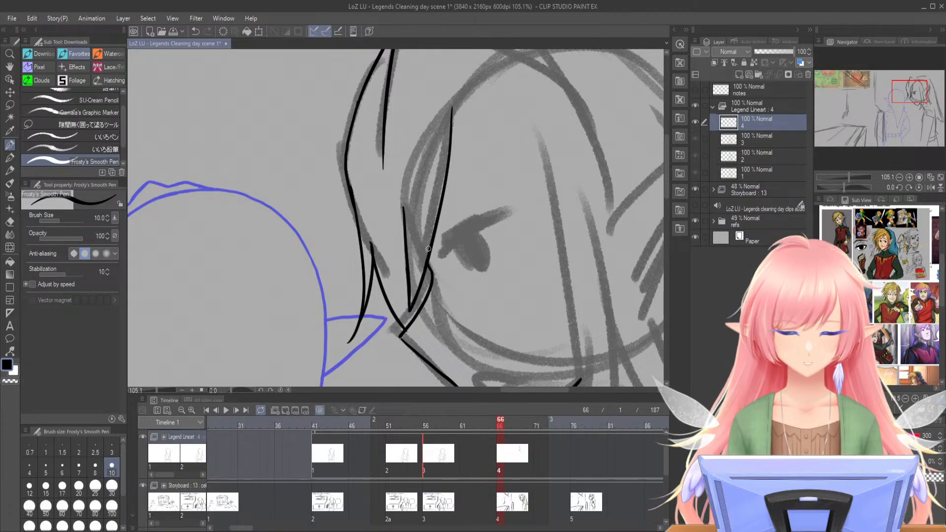
- Ink the fringe edge from the top of the inner strand diagonally across the forehead
{"action": "left_click_drag", "start_coordinate": [910, 99], "coordinate": [916, 92]}
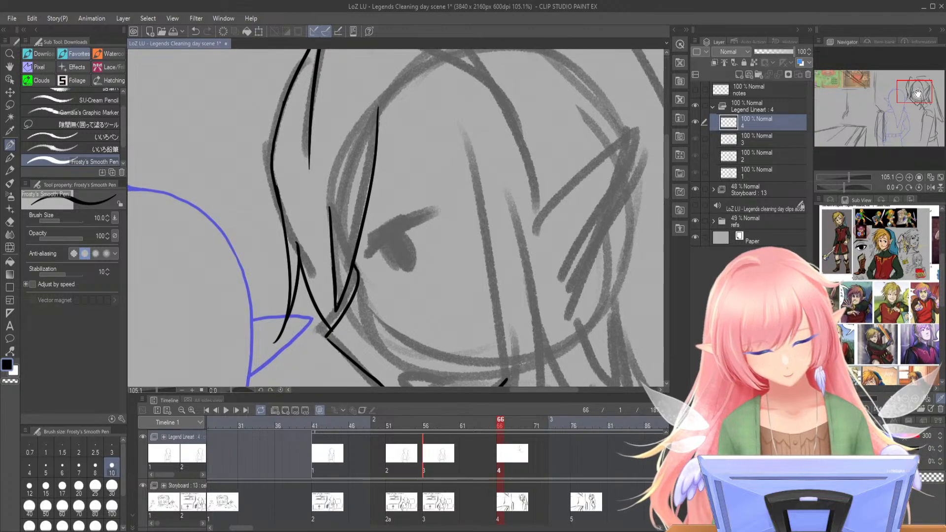
{"action": "left_click_drag", "start_coordinate": [378, 108], "coordinate": [476, 195]}
{"action": "key", "text": "ctrl+z"}
{"action": "left_click_drag", "start_coordinate": [378, 108], "coordinate": [469, 187]}
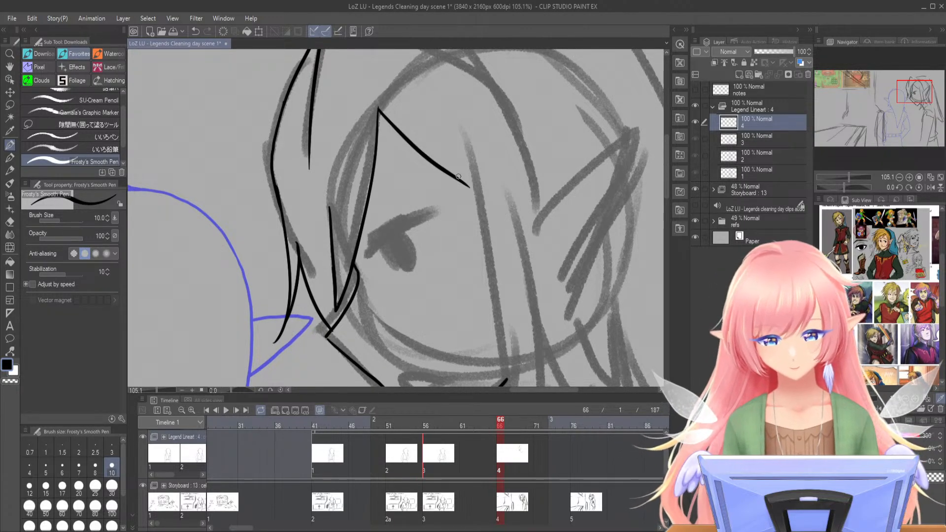
- Ink the pointed hair ends showing below the face between the nose and the chin
{"action": "left_click_drag", "start_coordinate": [919, 89], "coordinate": [918, 96]}
{"action": "left_click_drag", "start_coordinate": [364, 247], "coordinate": [352, 348]}
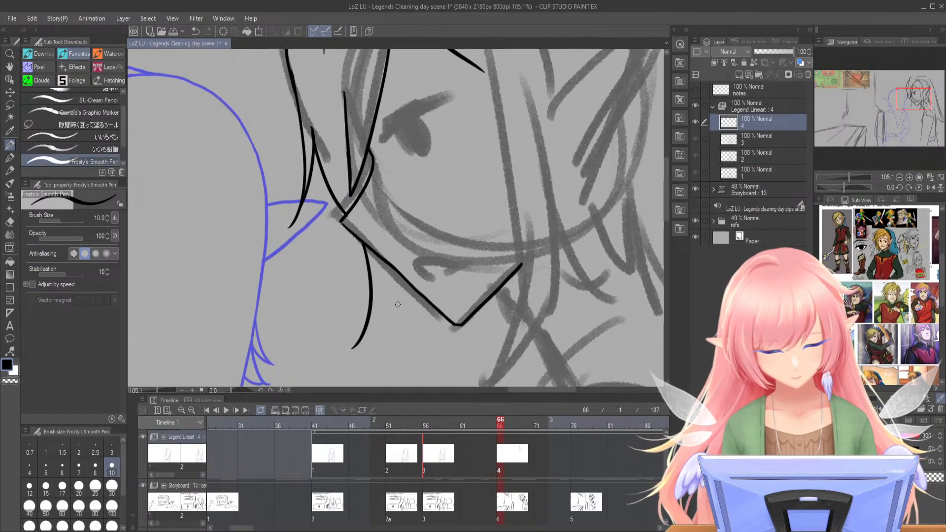
{"action": "mouse_move", "coordinate": [382, 303]}
{"action": "left_mouse_down"}
{"action": "mouse_move", "coordinate": [380, 368]}
{"action": "mouse_move", "coordinate": [445, 319]}
{"action": "left_mouse_up"}
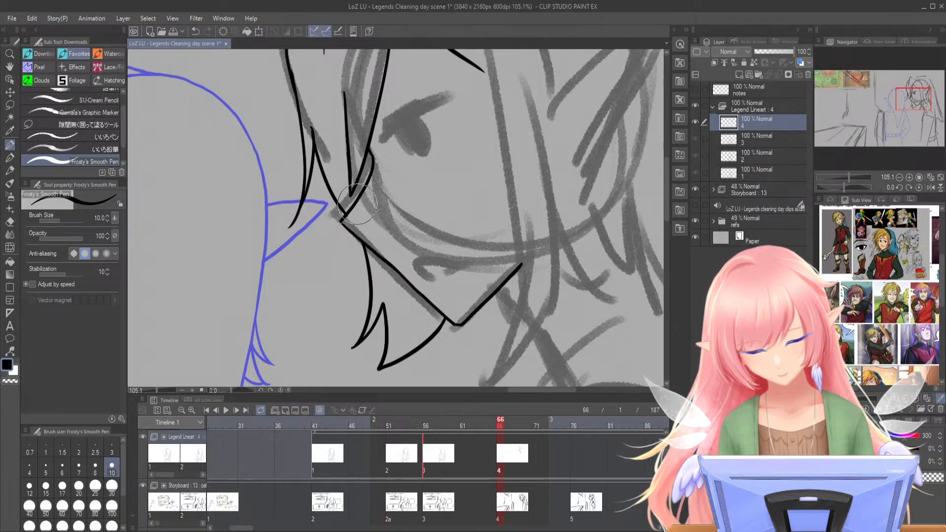
- Ink the eye with a thick slanted upper lash line and the curved outline of the iris beneath it
{"action": "left_click_drag", "start_coordinate": [912, 99], "coordinate": [913, 93]}
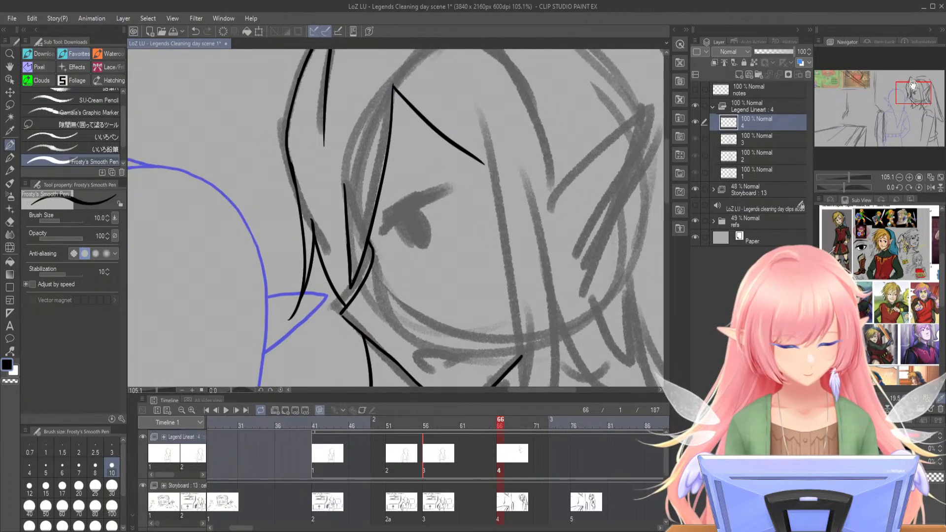
{"action": "mouse_move", "coordinate": [387, 215]}
{"action": "left_mouse_down"}
{"action": "mouse_move", "coordinate": [417, 201]}
{"action": "mouse_move", "coordinate": [389, 215]}
{"action": "mouse_move", "coordinate": [435, 188]}
{"action": "left_mouse_up"}
{"action": "mouse_move", "coordinate": [390, 217]}
{"action": "left_mouse_down"}
{"action": "mouse_move", "coordinate": [426, 196]}
{"action": "mouse_move", "coordinate": [407, 206]}
{"action": "mouse_move", "coordinate": [450, 186]}
{"action": "left_mouse_up"}
{"action": "mouse_move", "coordinate": [394, 223]}
{"action": "left_mouse_down"}
{"action": "mouse_move", "coordinate": [420, 249]}
{"action": "mouse_move", "coordinate": [429, 240]}
{"action": "left_mouse_up"}
{"action": "left_click_drag", "start_coordinate": [412, 208], "coordinate": [431, 240]}
{"action": "key", "text": "ctrl+z"}
{"action": "left_click_drag", "start_coordinate": [410, 205], "coordinate": [427, 243]}
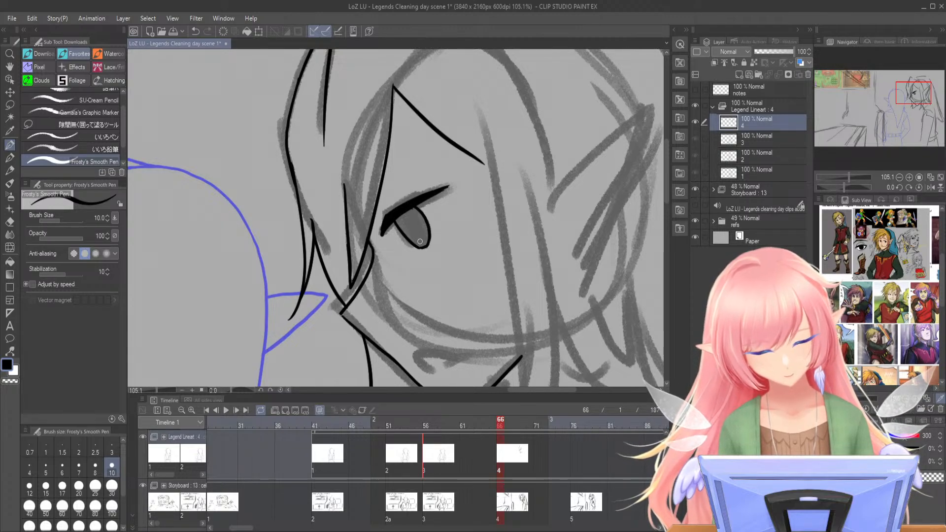
- Ink the eyebrow as a thin slanted curve above the upper lash line
{"action": "left_click_drag", "start_coordinate": [369, 213], "coordinate": [429, 168]}
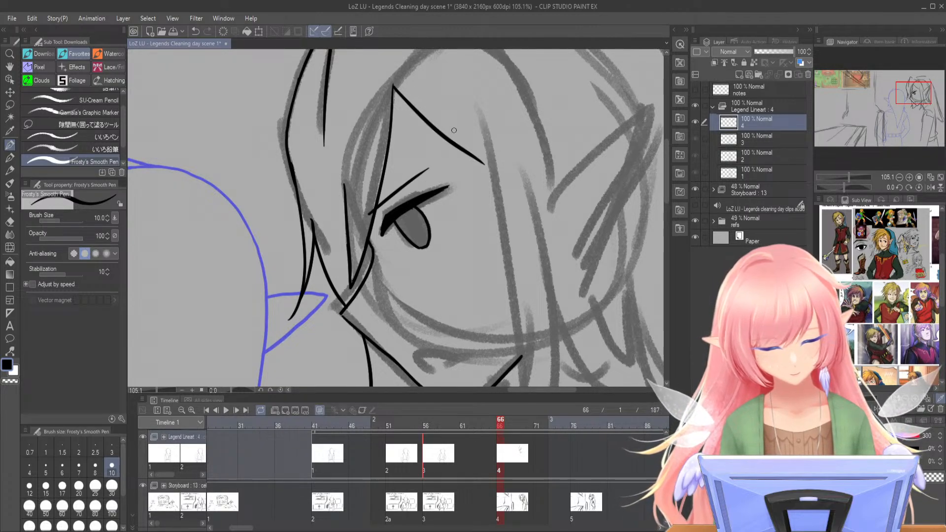
{"action": "key", "text": "ctrl+z"}
{"action": "left_click_drag", "start_coordinate": [364, 212], "coordinate": [436, 159]}
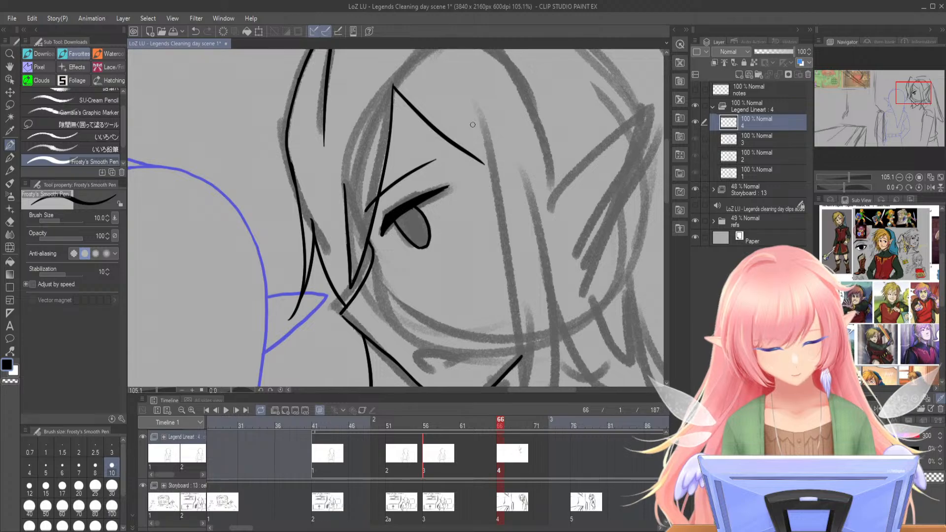
- Ink the front edge of the long hair strand from the fringe end down past the eye and jaw
{"action": "left_click_drag", "start_coordinate": [848, 176], "coordinate": [845, 177]}
{"action": "mouse_move", "coordinate": [440, 138]}
{"action": "left_mouse_down"}
{"action": "mouse_move", "coordinate": [461, 296]}
{"action": "mouse_move", "coordinate": [450, 341]}
{"action": "left_mouse_up"}
{"action": "key", "text": "ctrl+z"}
{"action": "left_click_drag", "start_coordinate": [436, 138], "coordinate": [434, 375]}
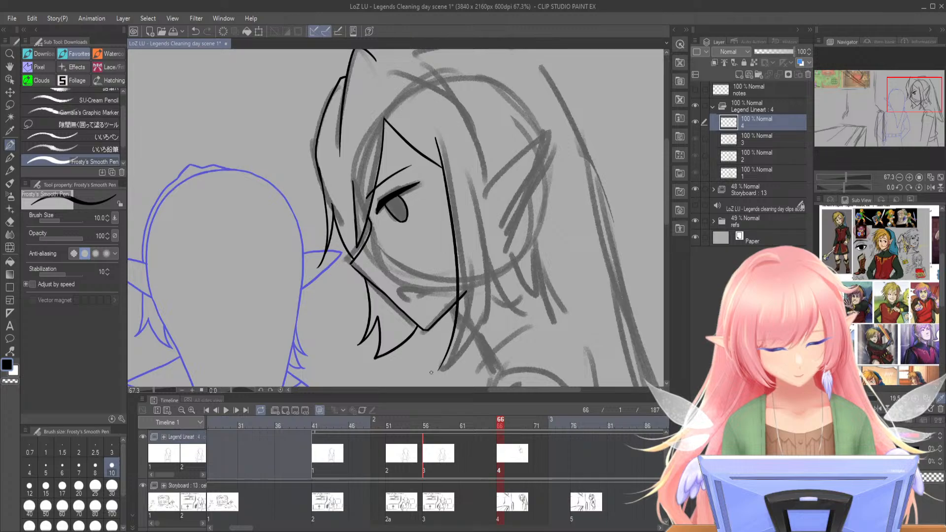
- Ink the curved back edge of the long front strand, bringing it to a pointed tip below the jaw
{"action": "left_click_drag", "start_coordinate": [481, 238], "coordinate": [431, 367]}
{"action": "key", "text": "ctrl+z"}
{"action": "left_click_drag", "start_coordinate": [482, 251], "coordinate": [429, 377]}
{"action": "key", "text": "ctrl+z"}
{"action": "left_click_drag", "start_coordinate": [484, 262], "coordinate": [440, 369]}
{"action": "key", "text": "ctrl+z"}
{"action": "left_click_drag", "start_coordinate": [483, 266], "coordinate": [437, 369]}
- Erase the jaw line where it overlaps the long front strand
{"action": "left_click_drag", "start_coordinate": [916, 100], "coordinate": [918, 102]}
{"action": "left_click", "coordinate": [848, 178]}
{"action": "left_click_drag", "start_coordinate": [460, 293], "coordinate": [420, 335]}
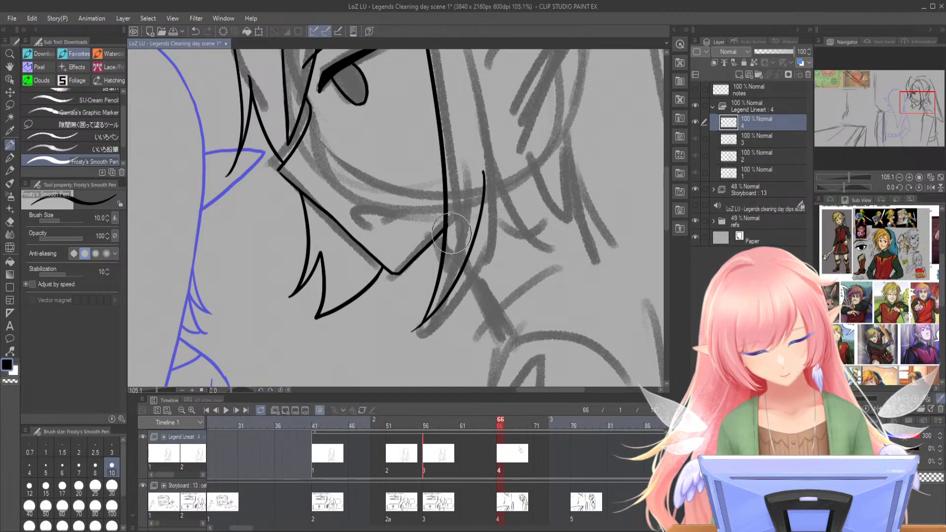
{"action": "left_click_drag", "start_coordinate": [450, 218], "coordinate": [406, 266]}
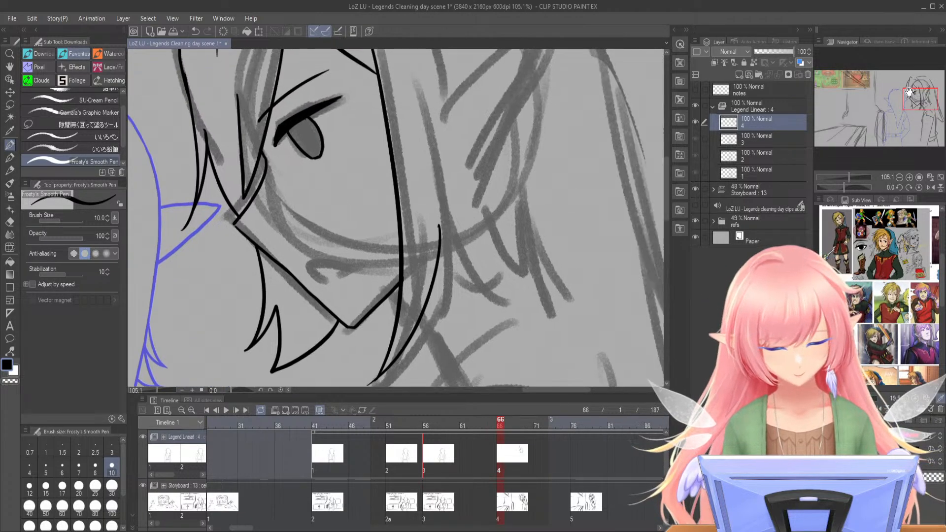
- Ink the side strand in front of the ear down to its pointed, curved tip and save the file
{"action": "left_click_drag", "start_coordinate": [438, 224], "coordinate": [489, 277]}
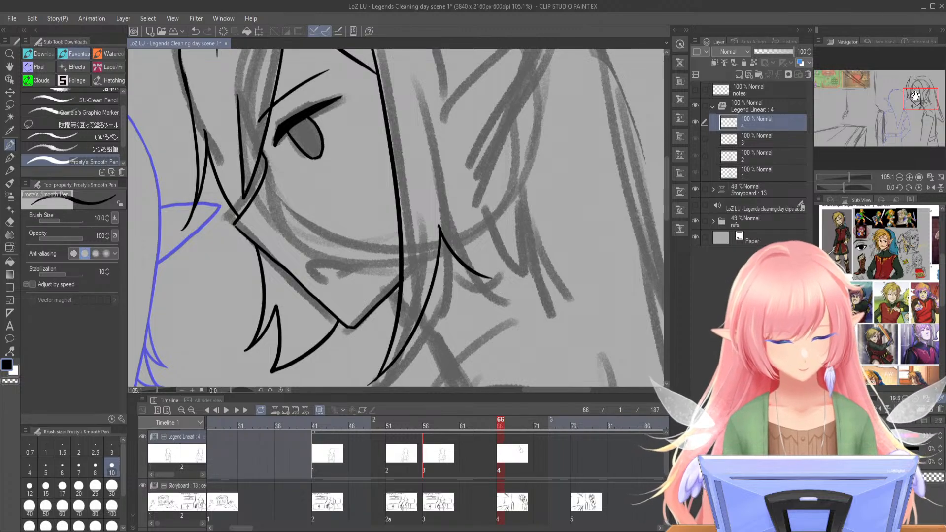
{"action": "left_click_drag", "start_coordinate": [911, 90], "coordinate": [913, 84]}
{"action": "mouse_move", "coordinate": [406, 118]}
{"action": "left_mouse_down"}
{"action": "mouse_move", "coordinate": [434, 313]}
{"action": "mouse_move", "coordinate": [477, 370]}
{"action": "left_mouse_up"}
{"action": "key", "text": "ctrl+z"}
{"action": "left_click_drag", "start_coordinate": [433, 302], "coordinate": [480, 370]}
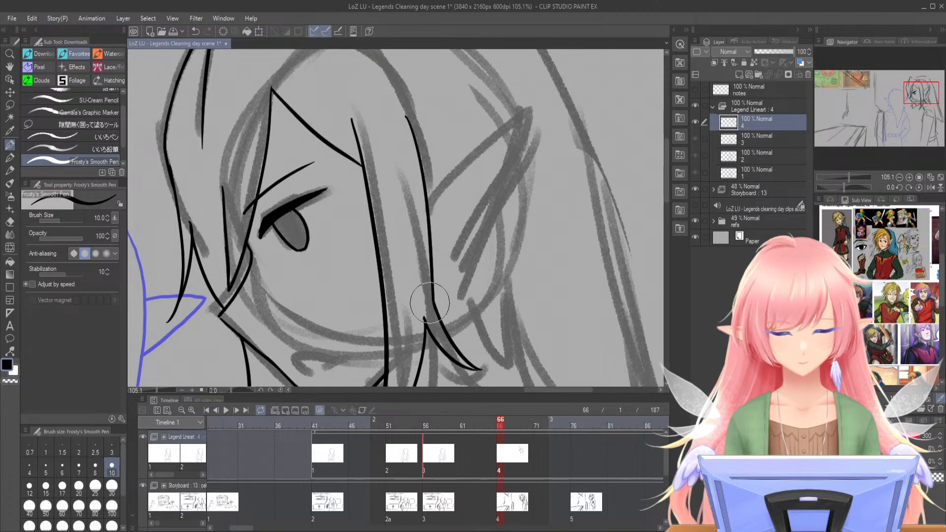
{"action": "left_click", "coordinate": [173, 31]}
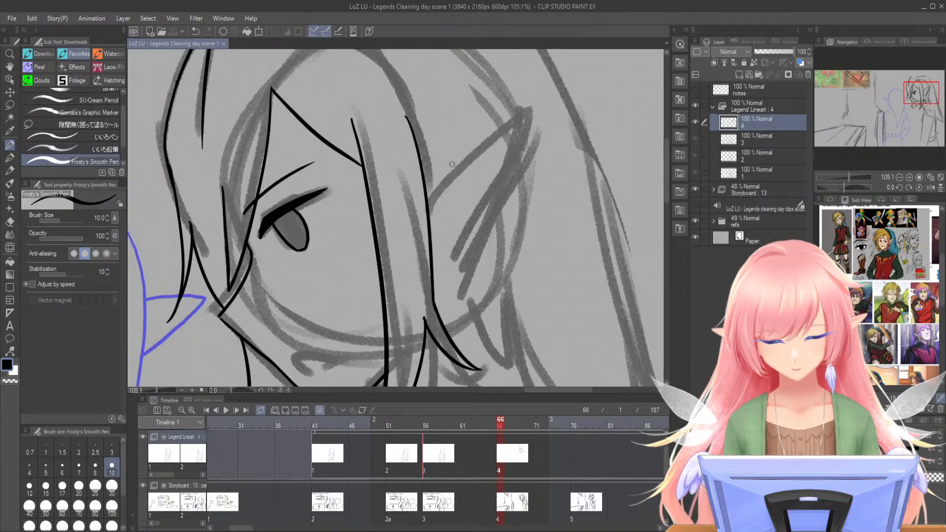
- Ink the long pointed ear outline with its lobe, erasing the lines that overlap where it meets the side hair
{"action": "left_click_drag", "start_coordinate": [419, 192], "coordinate": [532, 104]}
{"action": "key", "text": "ctrl+z"}
{"action": "mouse_move", "coordinate": [417, 190]}
{"action": "left_mouse_down"}
{"action": "mouse_move", "coordinate": [536, 100]}
{"action": "mouse_move", "coordinate": [539, 111]}
{"action": "mouse_move", "coordinate": [457, 283]}
{"action": "mouse_move", "coordinate": [438, 291]}
{"action": "left_mouse_up"}
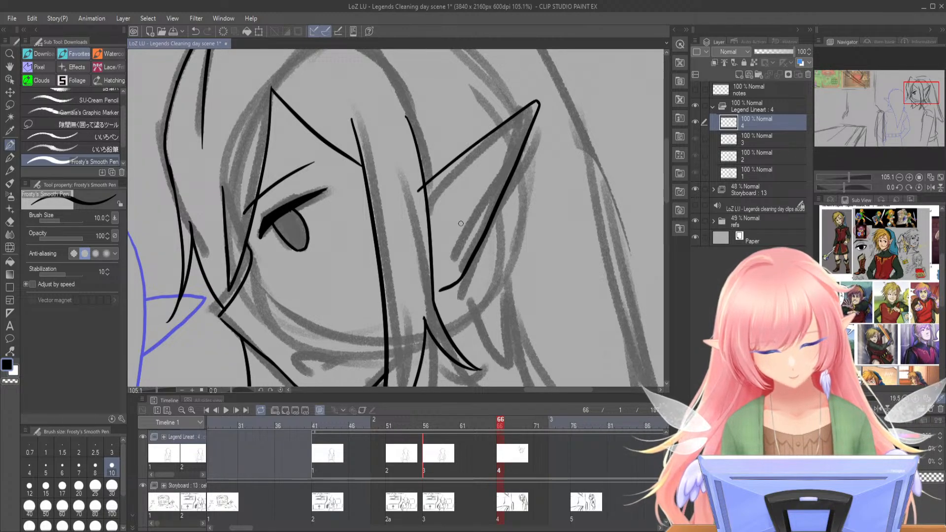
{"action": "left_click", "coordinate": [420, 192]}
{"action": "left_click_drag", "start_coordinate": [420, 192], "coordinate": [407, 99]}
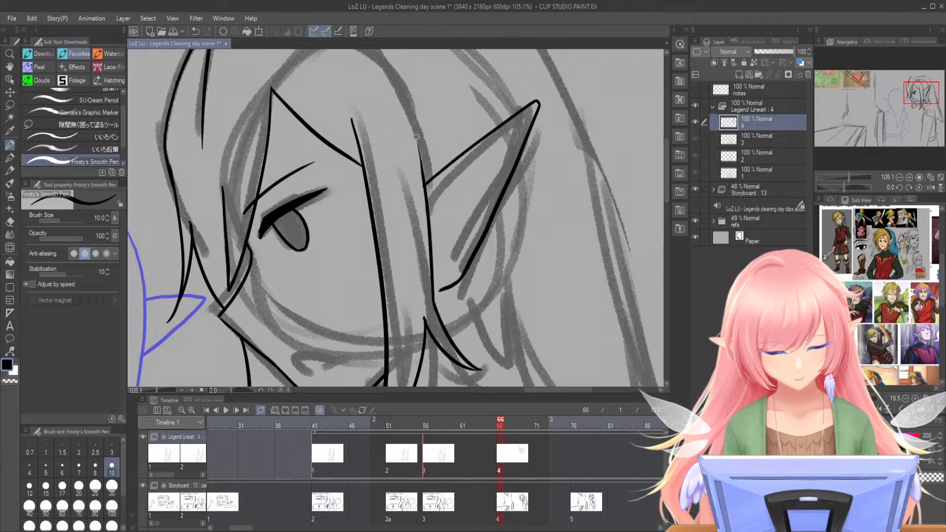
- Ink the curved hair line from the crown beside the front peak down across the ear's upper edge
{"action": "left_click_drag", "start_coordinate": [900, 87], "coordinate": [910, 83]}
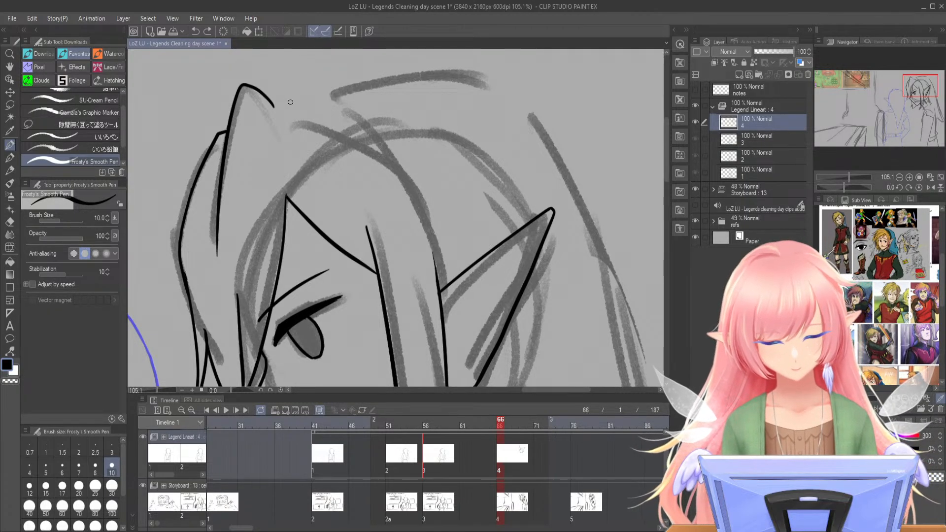
{"action": "left_click_drag", "start_coordinate": [315, 99], "coordinate": [430, 256]}
{"action": "key", "text": "ctrl+z"}
{"action": "left_click_drag", "start_coordinate": [317, 99], "coordinate": [466, 271]}
{"action": "key", "text": "ctrl+z"}
{"action": "mouse_move", "coordinate": [307, 103]}
{"action": "left_mouse_down"}
{"action": "mouse_move", "coordinate": [400, 181]}
{"action": "mouse_move", "coordinate": [465, 295]}
{"action": "left_mouse_up"}
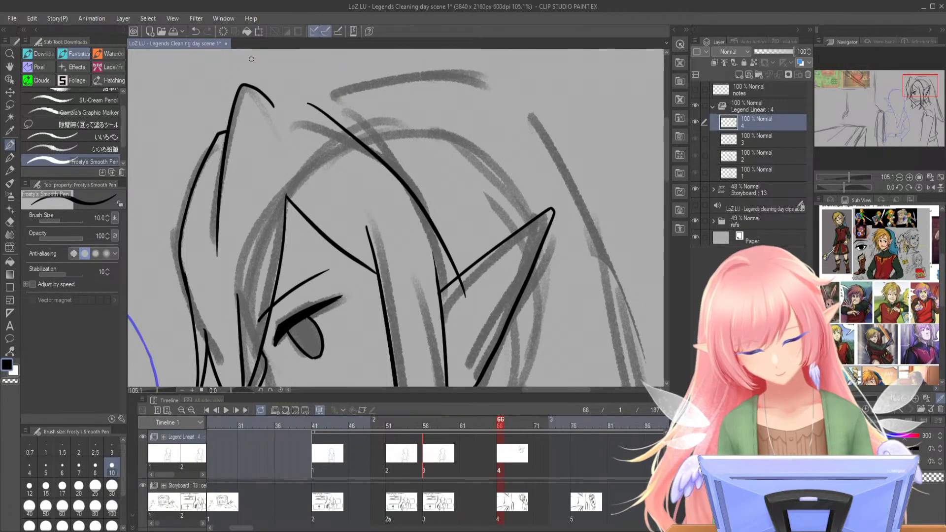
- Tidy the front hair peak and ink the head outline from it over the crown and down the back
{"action": "mouse_move", "coordinate": [265, 95]}
{"action": "left_mouse_down"}
{"action": "mouse_move", "coordinate": [245, 86]}
{"action": "mouse_move", "coordinate": [228, 116]}
{"action": "mouse_move", "coordinate": [273, 96]}
{"action": "mouse_move", "coordinate": [293, 112]}
{"action": "mouse_move", "coordinate": [288, 96]}
{"action": "mouse_move", "coordinate": [247, 87]}
{"action": "mouse_move", "coordinate": [231, 129]}
{"action": "left_mouse_up"}
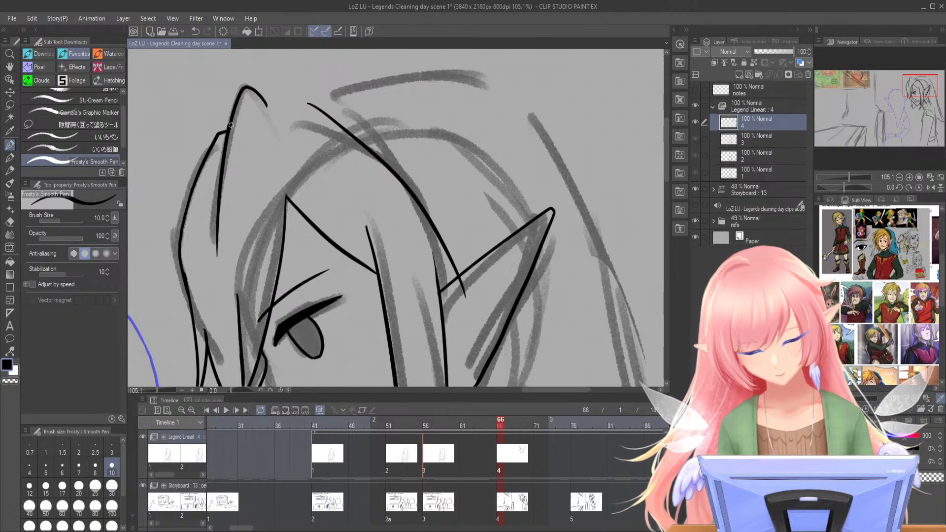
{"action": "mouse_move", "coordinate": [275, 100]}
{"action": "left_mouse_down"}
{"action": "mouse_move", "coordinate": [323, 107]}
{"action": "mouse_move", "coordinate": [280, 96]}
{"action": "mouse_move", "coordinate": [414, 70]}
{"action": "left_mouse_up"}
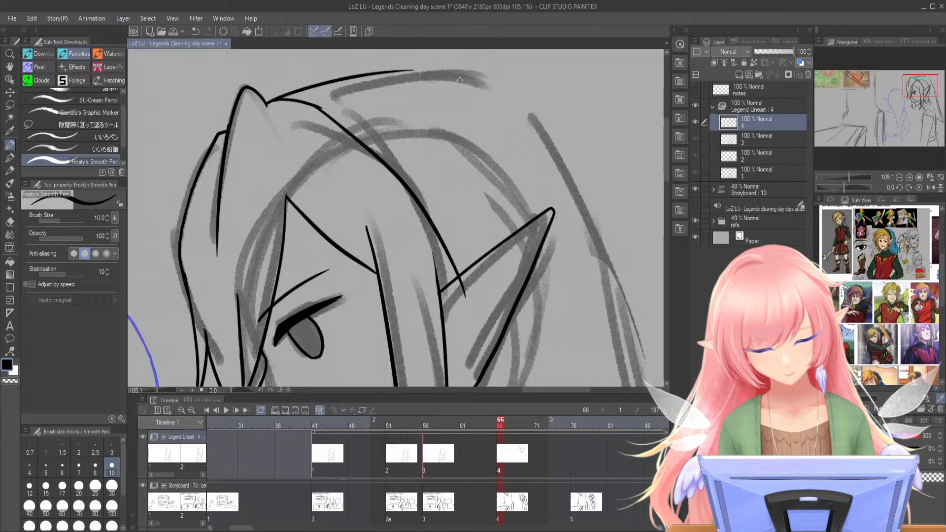
{"action": "key", "text": "ctrl+z"}
{"action": "mouse_move", "coordinate": [267, 98]}
{"action": "left_mouse_down"}
{"action": "mouse_move", "coordinate": [349, 70]}
{"action": "mouse_move", "coordinate": [459, 74]}
{"action": "mouse_move", "coordinate": [522, 100]}
{"action": "mouse_move", "coordinate": [571, 184]}
{"action": "left_mouse_up"}
{"action": "key", "text": "ctrl+z"}
{"action": "mouse_move", "coordinate": [495, 89]}
{"action": "left_mouse_down"}
{"action": "mouse_move", "coordinate": [569, 178]}
{"action": "mouse_move", "coordinate": [613, 300]}
{"action": "left_mouse_up"}
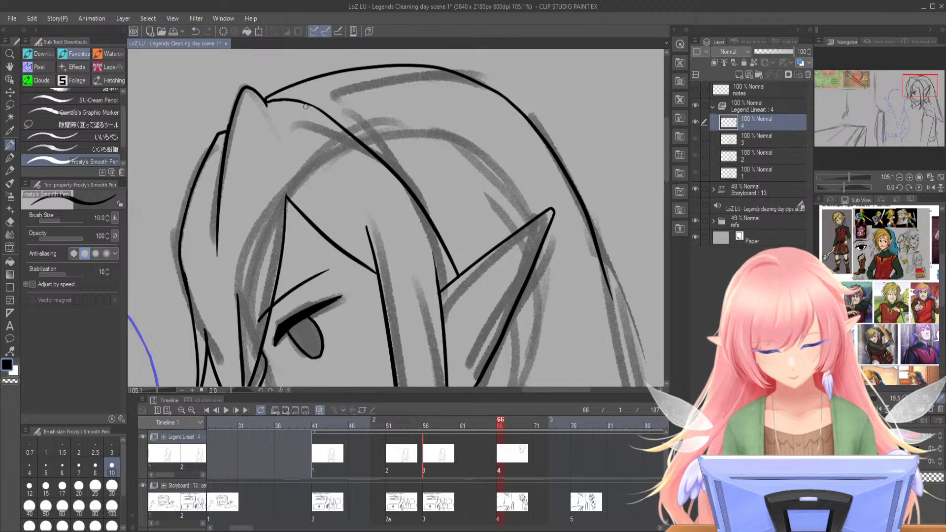
- Ink a second curved line from the top of the head toward the ear, erasing the lower end of the first hair line
{"action": "mouse_move", "coordinate": [321, 72]}
{"action": "left_mouse_down"}
{"action": "mouse_move", "coordinate": [437, 163]}
{"action": "mouse_move", "coordinate": [432, 140]}
{"action": "mouse_move", "coordinate": [465, 187]}
{"action": "left_mouse_up"}
{"action": "key", "text": "ctrl+z"}
{"action": "mouse_move", "coordinate": [493, 246]}
{"action": "left_mouse_down"}
{"action": "mouse_move", "coordinate": [464, 189]}
{"action": "mouse_move", "coordinate": [462, 286]}
{"action": "left_mouse_up"}
{"action": "mouse_move", "coordinate": [466, 202]}
{"action": "left_mouse_down"}
{"action": "mouse_move", "coordinate": [477, 222]}
{"action": "mouse_move", "coordinate": [481, 210]}
{"action": "mouse_move", "coordinate": [493, 241]}
{"action": "mouse_move", "coordinate": [493, 219]}
{"action": "left_mouse_up"}
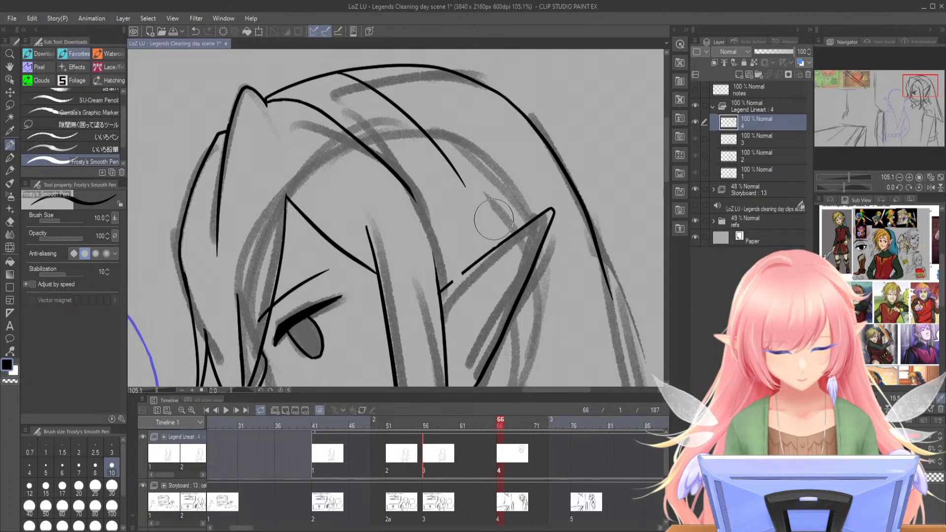
- Extend both curved hair lines down so that they meet the ear's upper edge
{"action": "left_click_drag", "start_coordinate": [406, 184], "coordinate": [451, 277]}
{"action": "key", "text": "ctrl+z"}
{"action": "left_click_drag", "start_coordinate": [412, 194], "coordinate": [444, 252]}
{"action": "mouse_move", "coordinate": [423, 210]}
{"action": "left_mouse_down"}
{"action": "mouse_move", "coordinate": [453, 270]}
{"action": "mouse_move", "coordinate": [450, 285]}
{"action": "left_mouse_up"}
{"action": "key", "text": "ctrl+z"}
{"action": "left_click_drag", "start_coordinate": [494, 249], "coordinate": [460, 182]}
{"action": "key", "text": "ctrl+z"}
{"action": "mouse_move", "coordinate": [494, 250]}
{"action": "left_mouse_down"}
{"action": "mouse_move", "coordinate": [461, 178]}
{"action": "mouse_move", "coordinate": [472, 198]}
{"action": "left_mouse_up"}
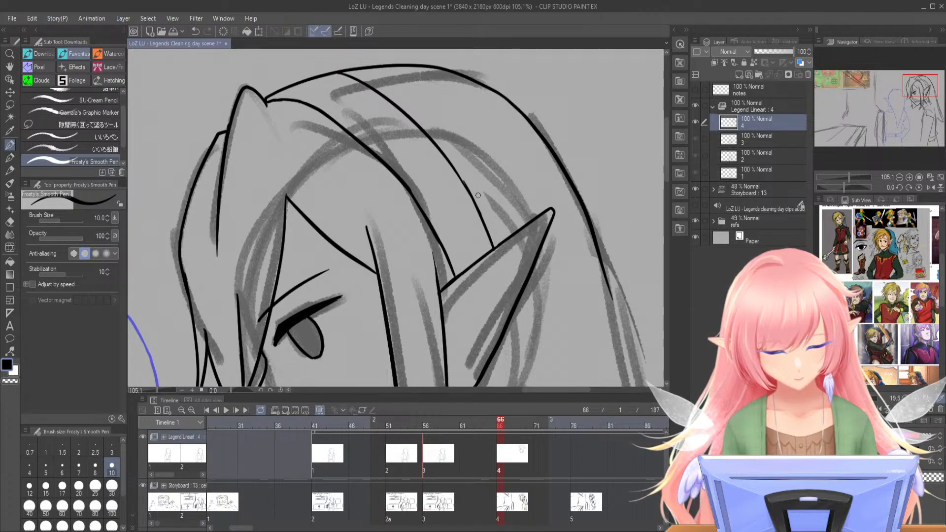
- Ink the front neck line running diagonally down from behind the long strand's tip
{"action": "left_click_drag", "start_coordinate": [893, 91], "coordinate": [895, 93]}
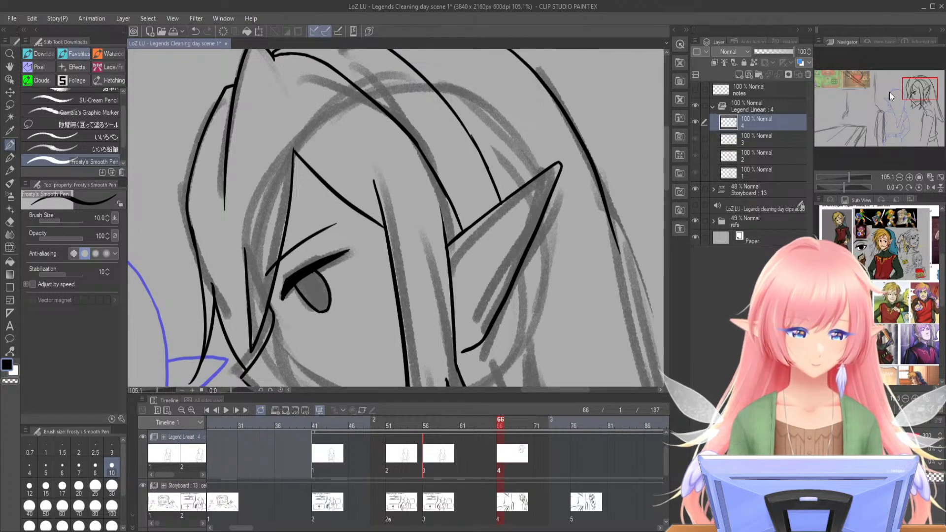
{"action": "left_click_drag", "start_coordinate": [920, 89], "coordinate": [920, 102]}
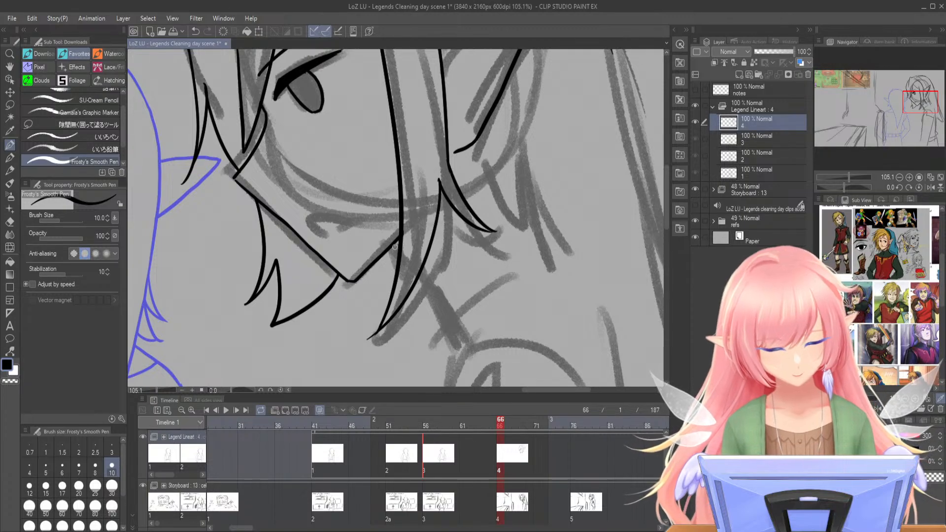
{"action": "left_click_drag", "start_coordinate": [423, 269], "coordinate": [456, 323]}
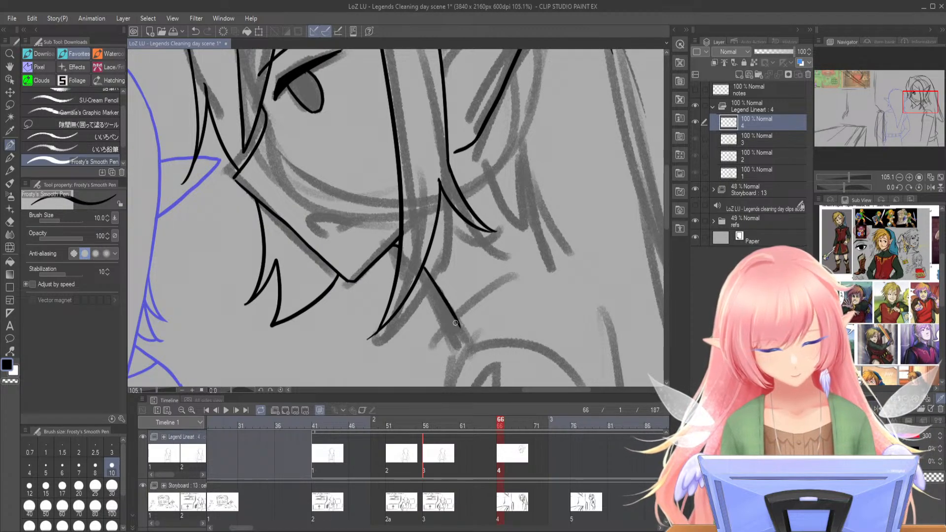
- Ink the short curved hair line from the ear lobe down to the side strand's tip
{"action": "left_click_drag", "start_coordinate": [479, 137], "coordinate": [480, 196]}
{"action": "mouse_move", "coordinate": [480, 196]}
{"action": "left_mouse_down"}
{"action": "mouse_move", "coordinate": [493, 155]}
{"action": "mouse_move", "coordinate": [480, 216]}
{"action": "left_mouse_up"}
{"action": "key", "text": "ctrl+z"}
{"action": "key", "text": "ctrl+z"}
{"action": "key", "text": "ctrl+z"}
{"action": "mouse_move", "coordinate": [473, 144]}
{"action": "left_mouse_down"}
{"action": "mouse_move", "coordinate": [475, 212]}
{"action": "mouse_move", "coordinate": [492, 187]}
{"action": "left_mouse_up"}
{"action": "key", "text": "ctrl+z"}
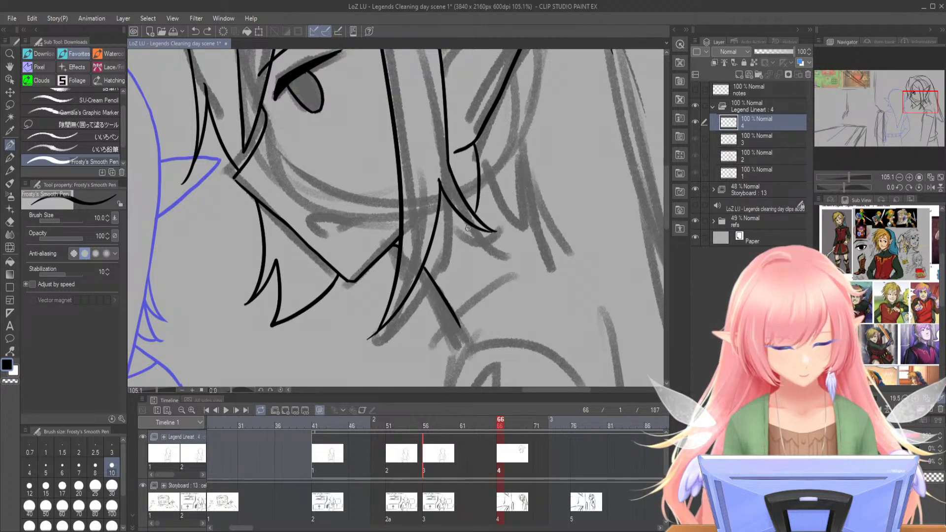
- Ink the pointed hair ends below the ear and their outer edge from the ear's back down to the last tip
{"action": "mouse_move", "coordinate": [461, 237]}
{"action": "left_mouse_down"}
{"action": "mouse_move", "coordinate": [495, 178]}
{"action": "mouse_move", "coordinate": [515, 209]}
{"action": "mouse_move", "coordinate": [581, 240]}
{"action": "left_mouse_up"}
{"action": "mouse_move", "coordinate": [541, 179]}
{"action": "left_mouse_down"}
{"action": "mouse_move", "coordinate": [558, 216]}
{"action": "mouse_move", "coordinate": [587, 239]}
{"action": "left_mouse_up"}
{"action": "left_click_drag", "start_coordinate": [918, 100], "coordinate": [920, 94]}
{"action": "mouse_move", "coordinate": [459, 204]}
{"action": "left_mouse_down"}
{"action": "mouse_move", "coordinate": [525, 299]}
{"action": "mouse_move", "coordinate": [513, 261]}
{"action": "mouse_move", "coordinate": [560, 320]}
{"action": "left_mouse_up"}
{"action": "key", "text": "ctrl+z"}
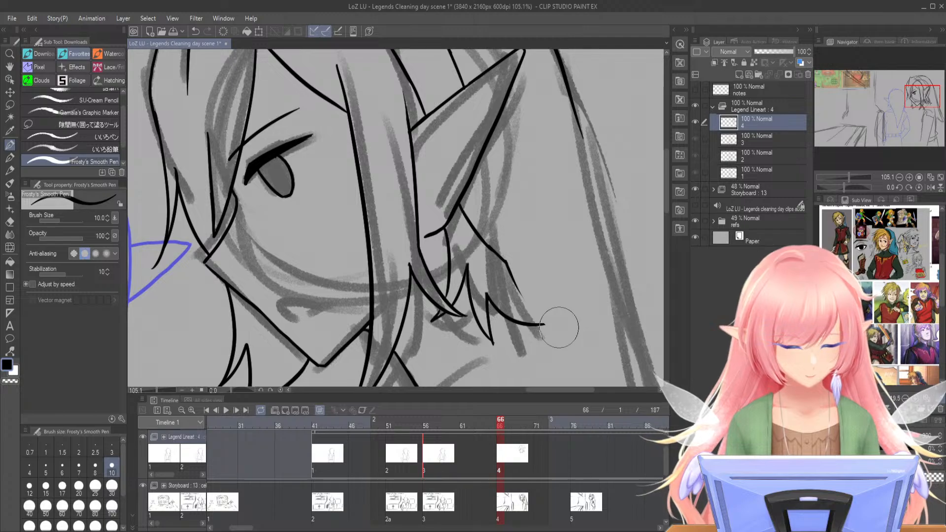
{"action": "mouse_move", "coordinate": [510, 254]}
{"action": "left_mouse_down"}
{"action": "mouse_move", "coordinate": [540, 319]}
{"action": "mouse_move", "coordinate": [558, 326]}
{"action": "mouse_move", "coordinate": [517, 286]}
{"action": "left_mouse_up"}
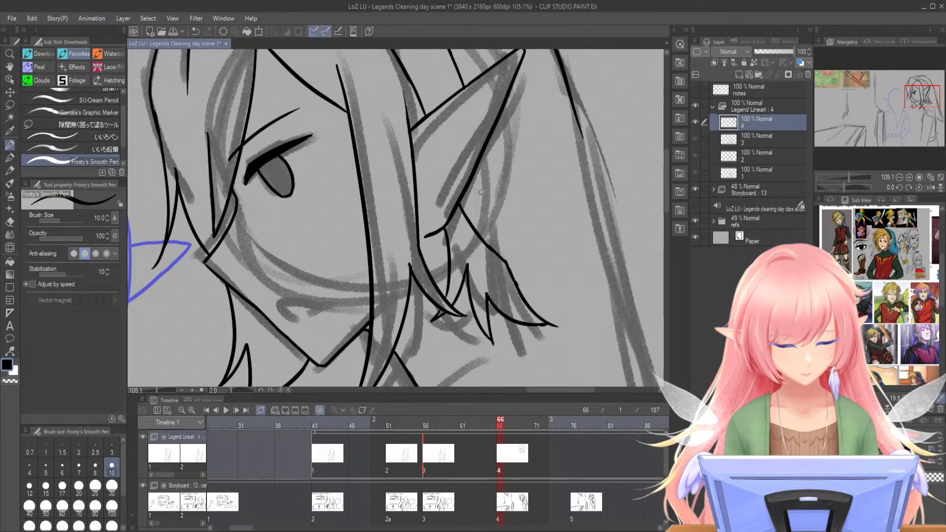
- Ink the thin hair lines dropping from the ear's back edge onto the hair behind it
{"action": "left_click_drag", "start_coordinate": [479, 162], "coordinate": [509, 262]}
{"action": "key", "text": "ctrl+z"}
{"action": "mouse_move", "coordinate": [480, 160]}
{"action": "left_mouse_down"}
{"action": "mouse_move", "coordinate": [507, 242]}
{"action": "mouse_move", "coordinate": [507, 189]}
{"action": "left_mouse_up"}
- Check the drawing mirrored, and ink the long back outline from behind the head down to the canvas edge
{"action": "left_click_drag", "start_coordinate": [848, 177], "coordinate": [843, 178]}
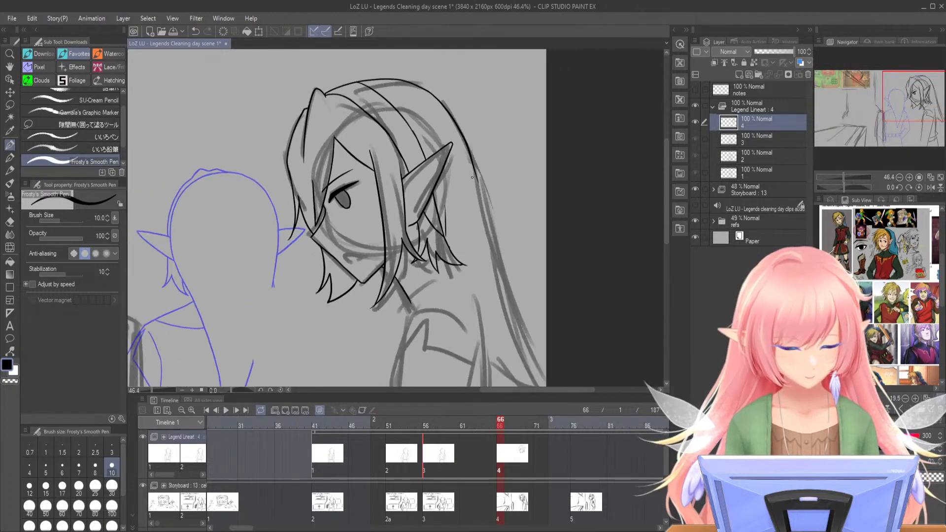
{"action": "left_click", "coordinate": [929, 188]}
{"action": "left_click", "coordinate": [929, 189]}
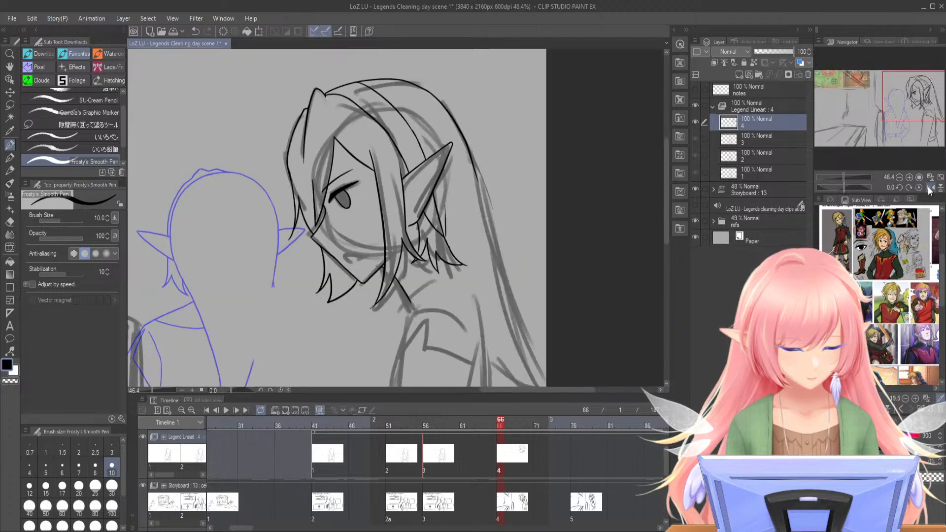
{"action": "mouse_move", "coordinate": [474, 164]}
{"action": "left_mouse_down"}
{"action": "mouse_move", "coordinate": [510, 305]}
{"action": "mouse_move", "coordinate": [482, 199]}
{"action": "mouse_move", "coordinate": [495, 243]}
{"action": "left_mouse_up"}
{"action": "key", "text": "ctrl+z"}
{"action": "key", "text": "ctrl+z"}
{"action": "mouse_move", "coordinate": [475, 170]}
{"action": "left_mouse_down"}
{"action": "mouse_move", "coordinate": [521, 324]}
{"action": "mouse_move", "coordinate": [527, 259]}
{"action": "mouse_move", "coordinate": [559, 312]}
{"action": "left_mouse_up"}
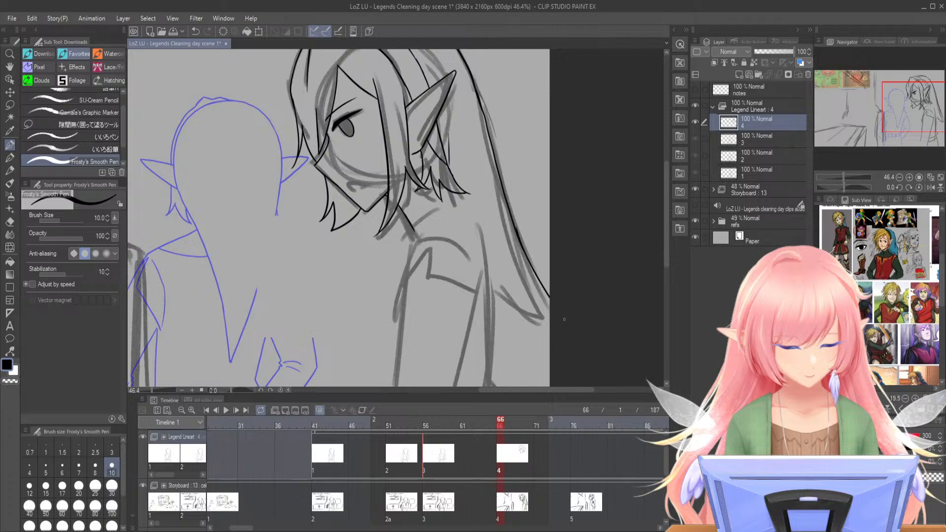
- Redraw the chin and jaw line slightly higher up to the long strand, erasing the old chin corner
{"action": "left_click_drag", "start_coordinate": [879, 136], "coordinate": [904, 109]}
{"action": "left_click_drag", "start_coordinate": [843, 176], "coordinate": [848, 177]}
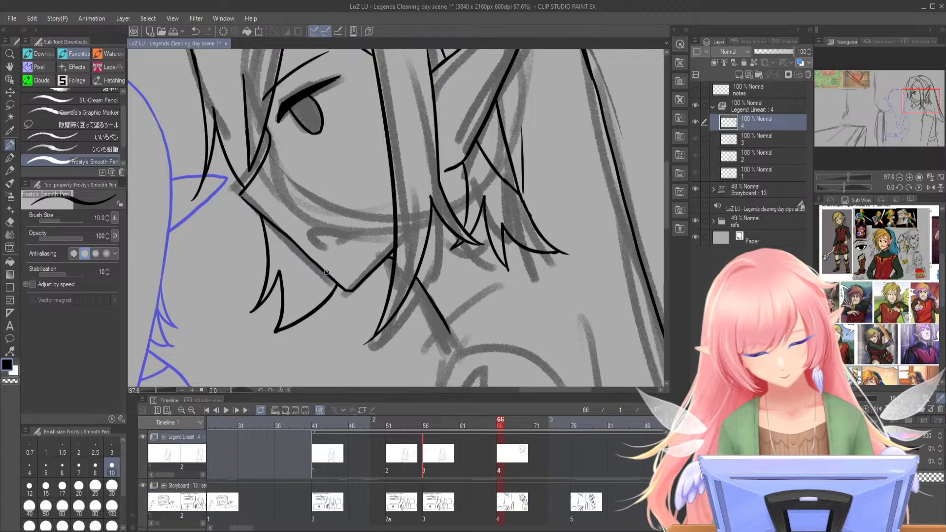
{"action": "left_click_drag", "start_coordinate": [340, 285], "coordinate": [387, 249]}
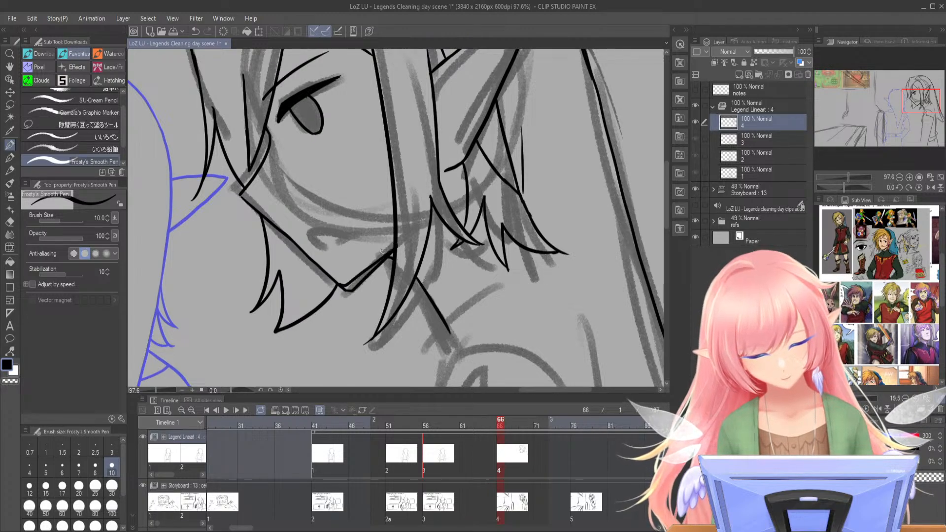
{"action": "mouse_move", "coordinate": [343, 294]}
{"action": "left_mouse_down"}
{"action": "mouse_move", "coordinate": [373, 276]}
{"action": "mouse_move", "coordinate": [396, 235]}
{"action": "mouse_move", "coordinate": [390, 263]}
{"action": "mouse_move", "coordinate": [355, 283]}
{"action": "left_mouse_up"}
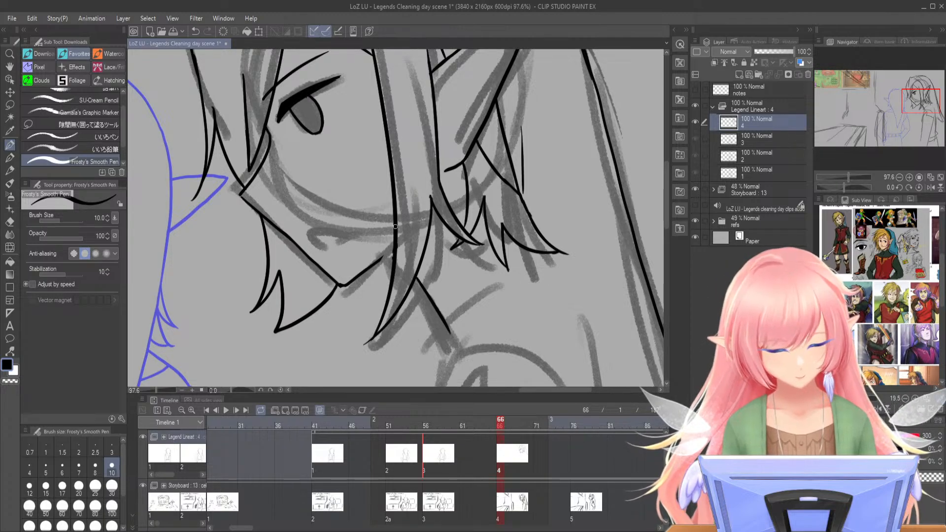
{"action": "left_click_drag", "start_coordinate": [392, 258], "coordinate": [363, 273]}
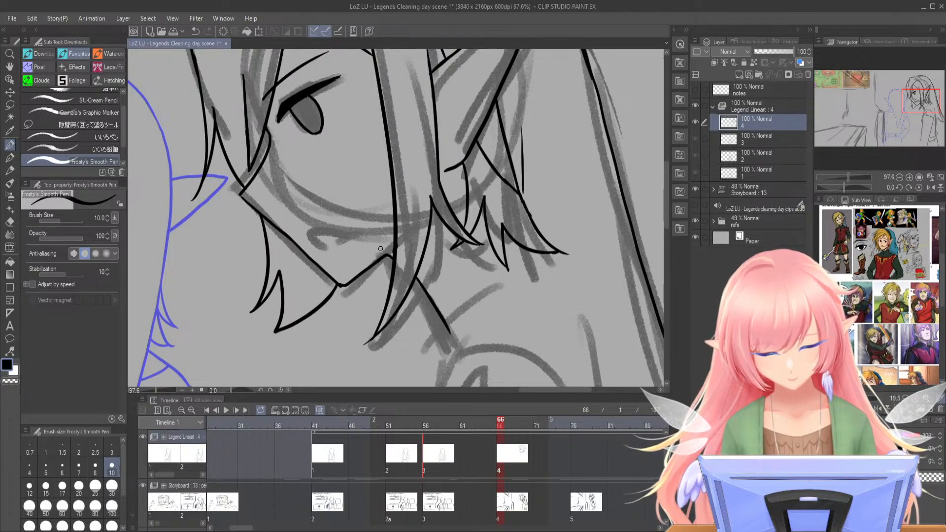
- Turn off onion skin and ink one more pointed hair end behind the ear
{"action": "left_click", "coordinate": [321, 410]}
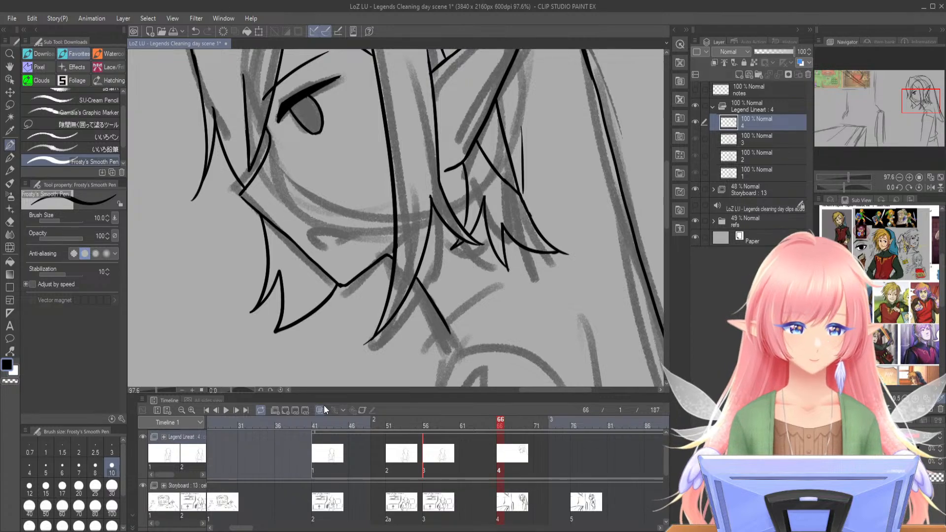
{"action": "mouse_move", "coordinate": [539, 274]}
{"action": "left_mouse_down"}
{"action": "mouse_move", "coordinate": [518, 217]}
{"action": "mouse_move", "coordinate": [544, 227]}
{"action": "left_mouse_up"}
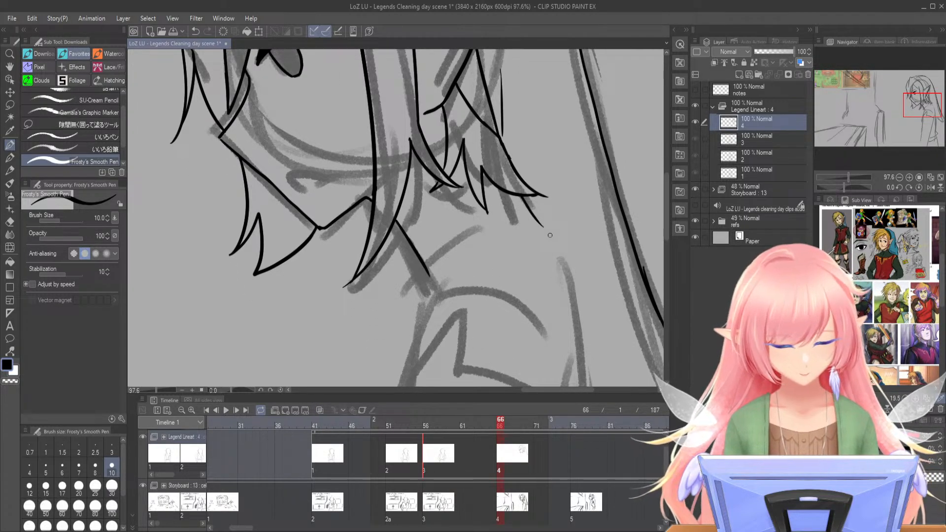
- Lasso the inked head on cel 4, scale it down to 87% with its proportions kept, and deselect it
{"action": "left_click_drag", "start_coordinate": [847, 181], "coordinate": [840, 178]}
{"action": "mouse_move", "coordinate": [899, 116]}
{"action": "left_mouse_down"}
{"action": "mouse_move", "coordinate": [890, 124]}
{"action": "mouse_move", "coordinate": [886, 116]}
{"action": "left_mouse_up"}
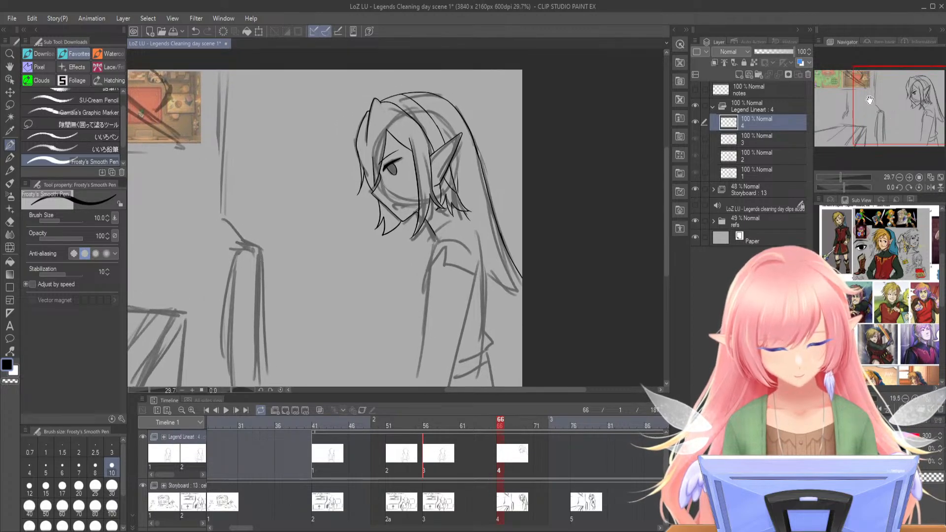
{"action": "key", "text": "m"}
{"action": "mouse_move", "coordinate": [434, 68]}
{"action": "left_mouse_down"}
{"action": "mouse_move", "coordinate": [394, 66]}
{"action": "mouse_move", "coordinate": [532, 56]}
{"action": "left_mouse_up"}
{"action": "key", "text": "ctrl+t"}
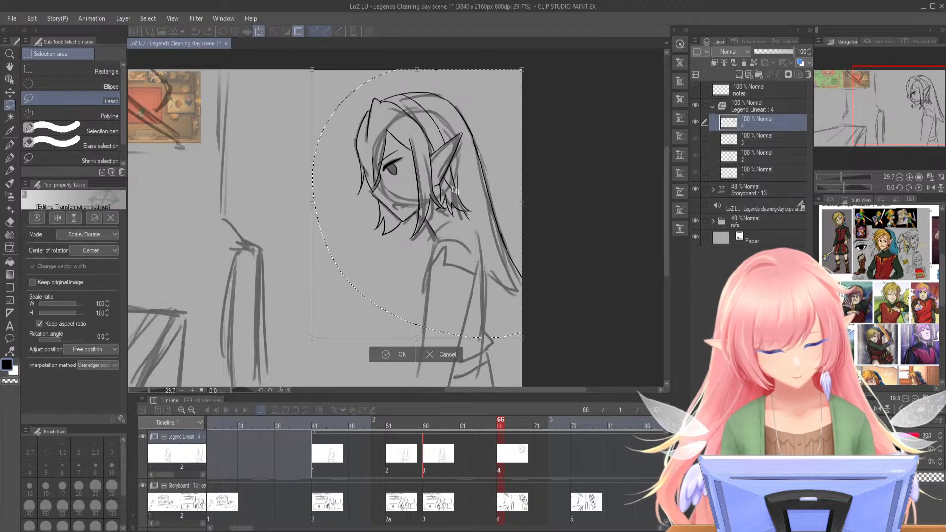
{"action": "left_click_drag", "start_coordinate": [418, 88], "coordinate": [418, 103]}
{"action": "left_click_drag", "start_coordinate": [488, 266], "coordinate": [491, 259]}
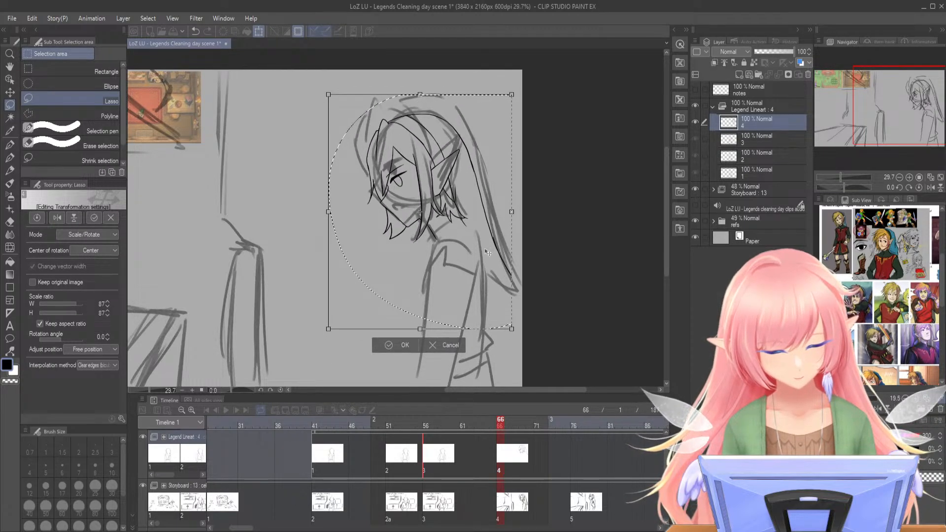
{"action": "left_click", "coordinate": [392, 346]}
{"action": "left_click", "coordinate": [333, 345]}
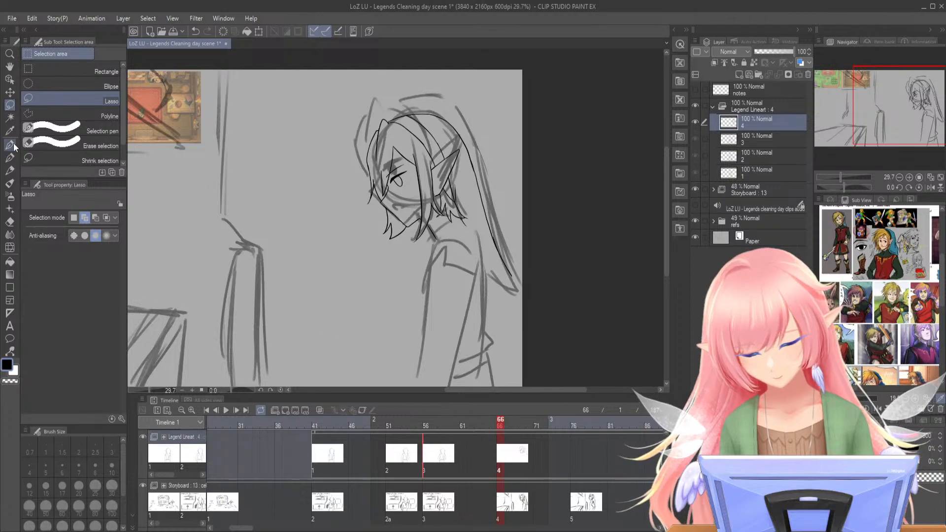
- Ink the collar's upper edge from the hair ends forward to the throat, with its short front edge
{"action": "left_click", "coordinate": [10, 144]}
{"action": "left_click", "coordinate": [845, 178]}
{"action": "left_click_drag", "start_coordinate": [902, 98], "coordinate": [905, 106]}
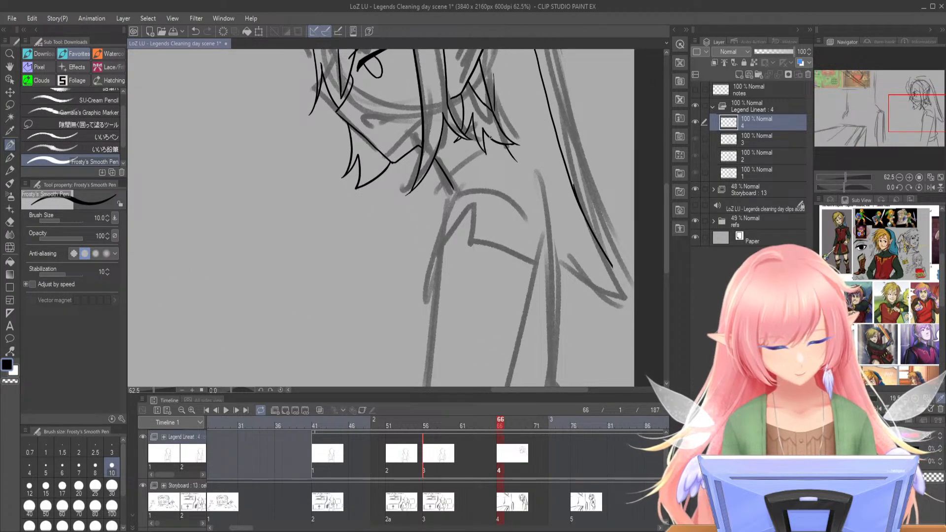
{"action": "left_click_drag", "start_coordinate": [848, 179], "coordinate": [850, 177]}
{"action": "left_click_drag", "start_coordinate": [432, 141], "coordinate": [362, 202]}
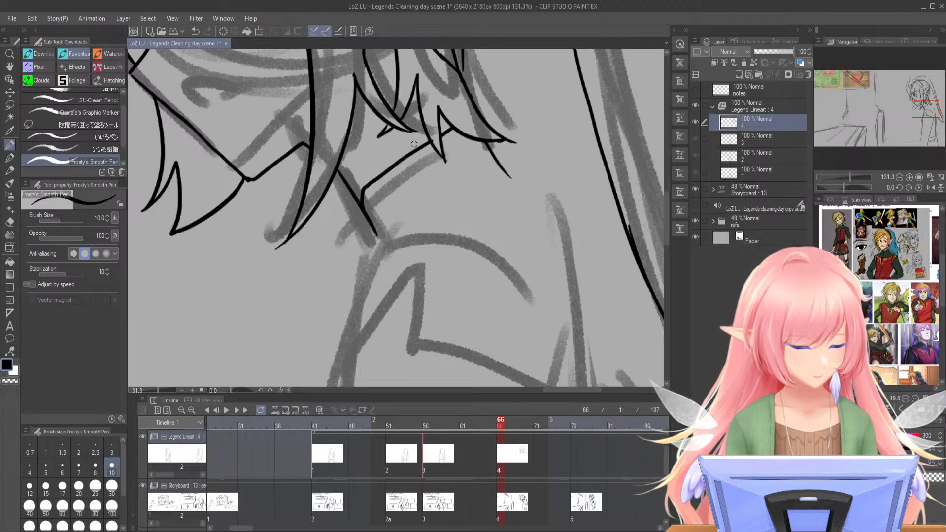
{"action": "key", "text": "ctrl+z"}
{"action": "left_click_drag", "start_coordinate": [431, 142], "coordinate": [409, 155]}
{"action": "left_click_drag", "start_coordinate": [365, 193], "coordinate": [370, 213]}
- Enlarge the outfit reference and ink the short slanted line closing the base of the collar at the throat
{"action": "left_click_drag", "start_coordinate": [839, 399], "coordinate": [845, 398]}
{"action": "left_click_drag", "start_coordinate": [941, 290], "coordinate": [941, 263]}
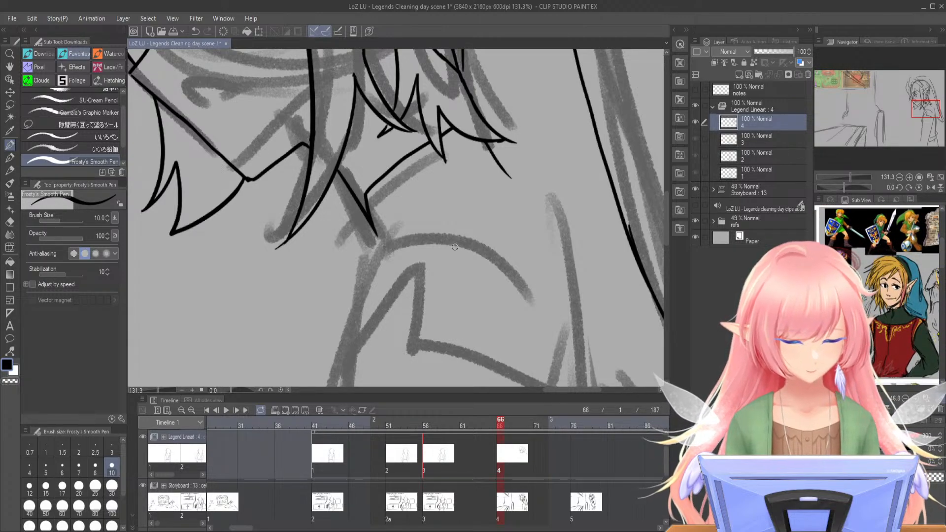
{"action": "left_click_drag", "start_coordinate": [413, 206], "coordinate": [351, 285]}
{"action": "left_click_drag", "start_coordinate": [381, 245], "coordinate": [366, 199]}
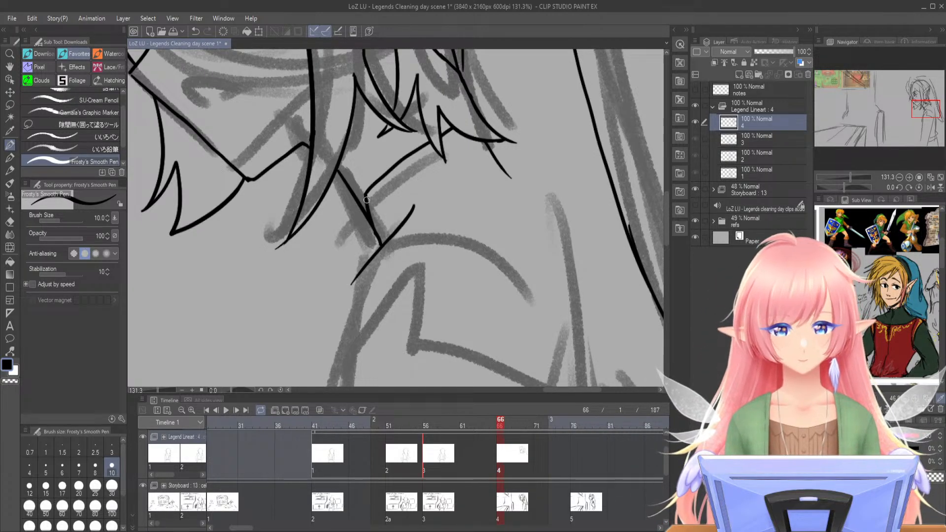
- Ink the long cap tail's inner edge from the hair ends to a pointed tip, and erase the overlap at the hair
{"action": "left_click_drag", "start_coordinate": [850, 177], "coordinate": [844, 178]}
{"action": "left_click_drag", "start_coordinate": [906, 110], "coordinate": [901, 121]}
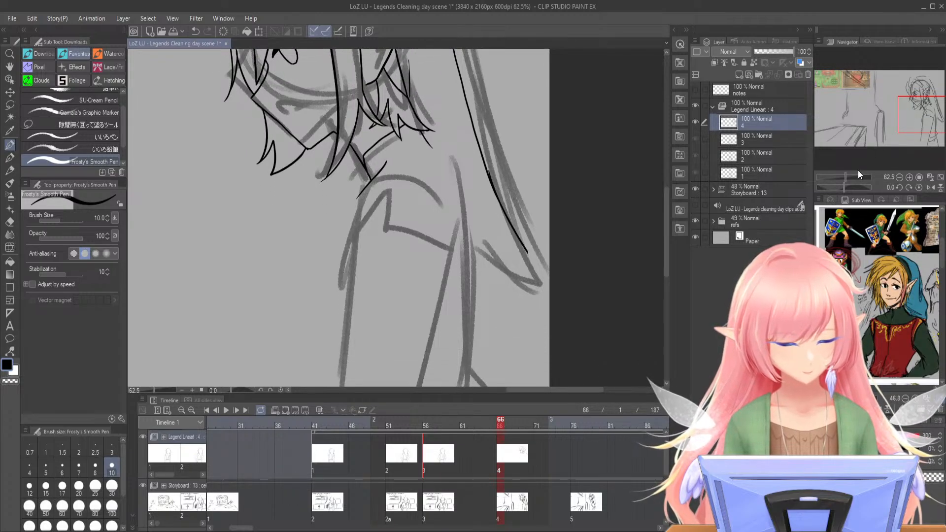
{"action": "left_click_drag", "start_coordinate": [844, 177], "coordinate": [847, 177]}
{"action": "left_click_drag", "start_coordinate": [440, 117], "coordinate": [469, 143]}
{"action": "key", "text": "ctrl+z"}
{"action": "mouse_move", "coordinate": [434, 113]}
{"action": "left_mouse_down"}
{"action": "mouse_move", "coordinate": [476, 192]}
{"action": "mouse_move", "coordinate": [590, 309]}
{"action": "left_mouse_up"}
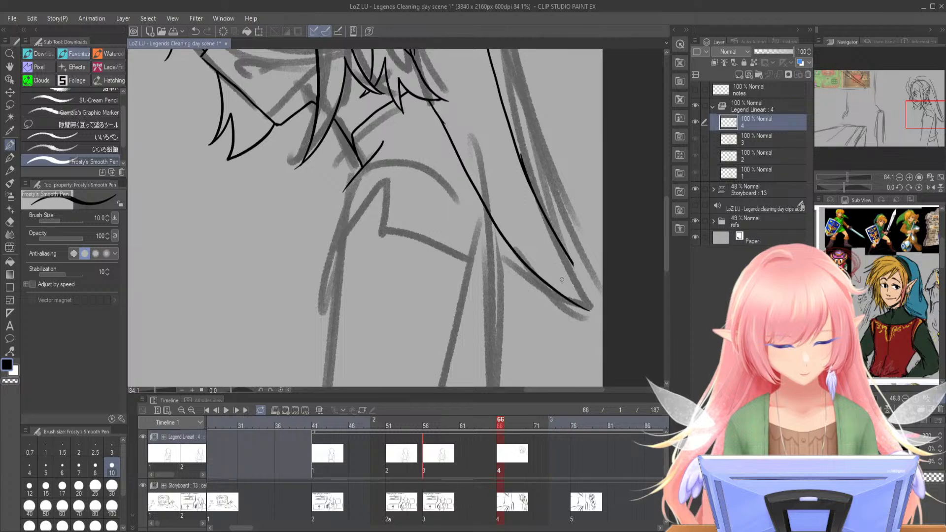
{"action": "key", "text": "ctrl+z"}
{"action": "mouse_move", "coordinate": [429, 101]}
{"action": "left_mouse_down"}
{"action": "mouse_move", "coordinate": [483, 200]}
{"action": "mouse_move", "coordinate": [543, 270]}
{"action": "mouse_move", "coordinate": [585, 294]}
{"action": "left_mouse_up"}
{"action": "left_click_drag", "start_coordinate": [563, 251], "coordinate": [597, 299]}
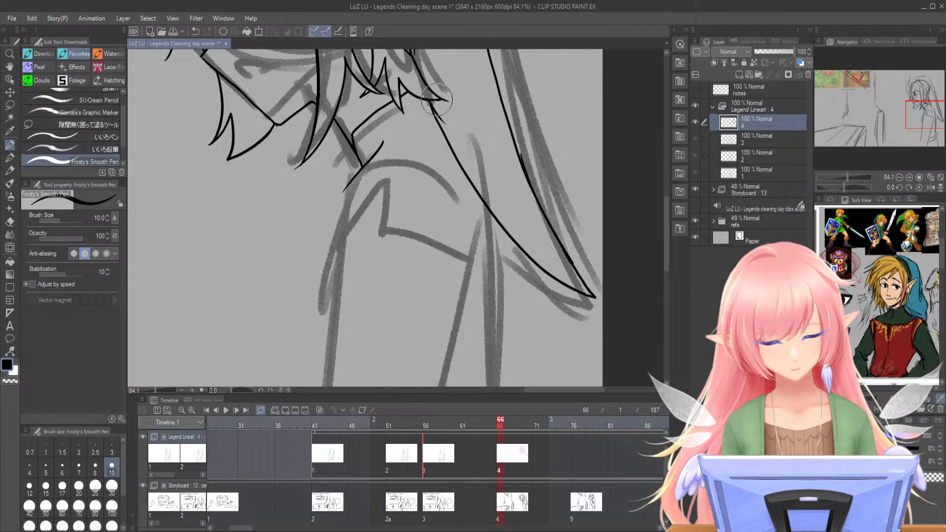
{"action": "left_click_drag", "start_coordinate": [433, 102], "coordinate": [446, 124]}
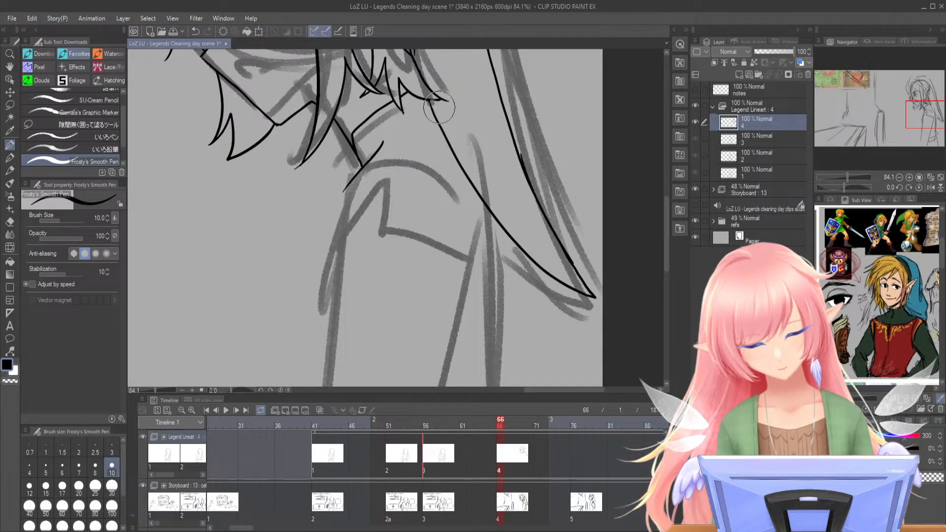
{"action": "left_click_drag", "start_coordinate": [430, 100], "coordinate": [440, 100]}
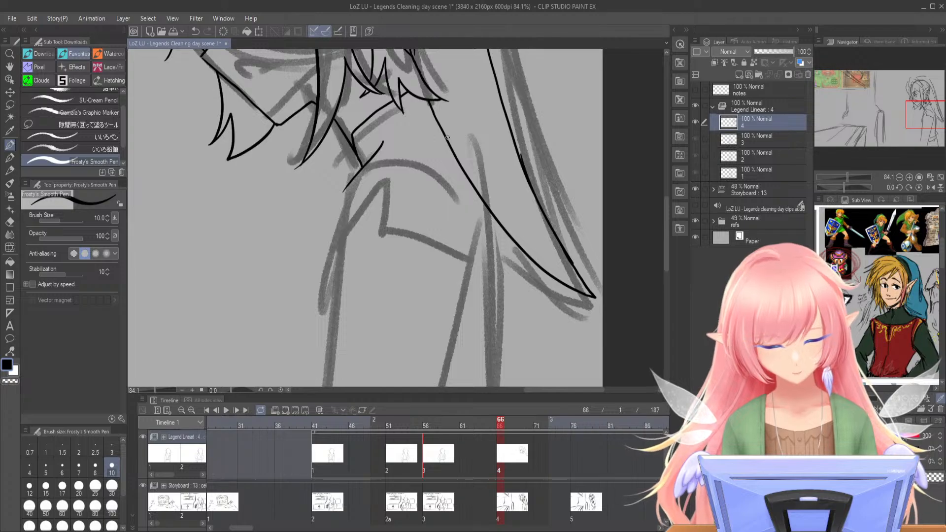
- Ink the front of the shoulder and the short sleeve's hem with its pointed notch, redrawing the notch wider
{"action": "left_click_drag", "start_coordinate": [343, 190], "coordinate": [331, 229]}
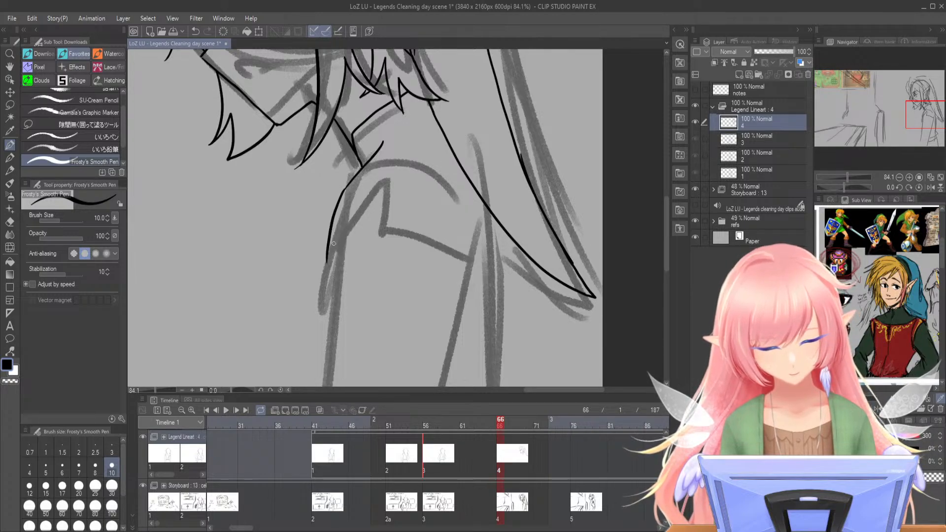
{"action": "mouse_move", "coordinate": [326, 261]}
{"action": "left_mouse_down"}
{"action": "mouse_move", "coordinate": [367, 195]}
{"action": "mouse_move", "coordinate": [381, 201]}
{"action": "mouse_move", "coordinate": [383, 173]}
{"action": "left_mouse_up"}
{"action": "left_click_drag", "start_coordinate": [382, 174], "coordinate": [384, 224]}
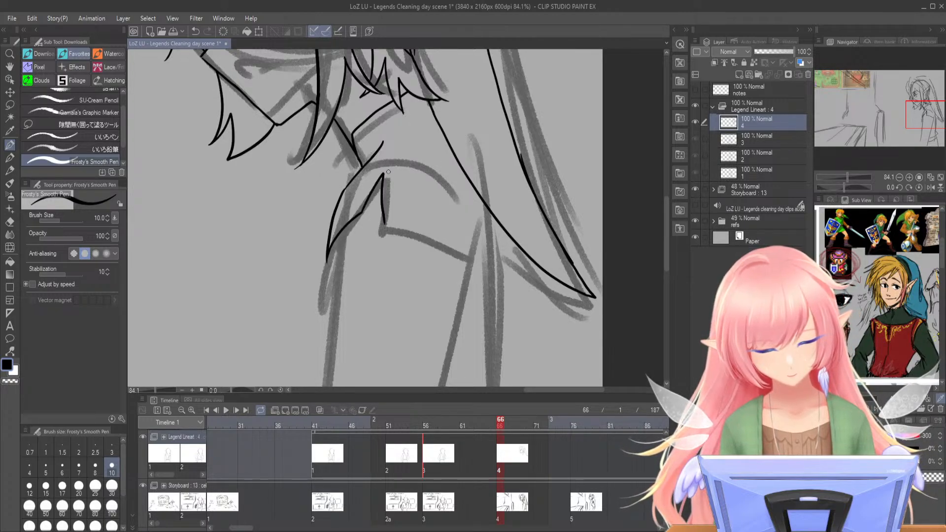
{"action": "key", "text": "ctrl+z"}
{"action": "key", "text": "ctrl+z"}
{"action": "mouse_move", "coordinate": [329, 252]}
{"action": "left_mouse_down"}
{"action": "mouse_move", "coordinate": [366, 226]}
{"action": "mouse_move", "coordinate": [387, 178]}
{"action": "mouse_move", "coordinate": [394, 229]}
{"action": "mouse_move", "coordinate": [477, 285]}
{"action": "left_mouse_up"}
- Ink the short sleeve's back curve from the top of the shoulder down to the hem's rear corner
{"action": "mouse_move", "coordinate": [364, 170]}
{"action": "left_mouse_down"}
{"action": "mouse_move", "coordinate": [455, 198]}
{"action": "mouse_move", "coordinate": [482, 252]}
{"action": "left_mouse_up"}
{"action": "key", "text": "ctrl+z"}
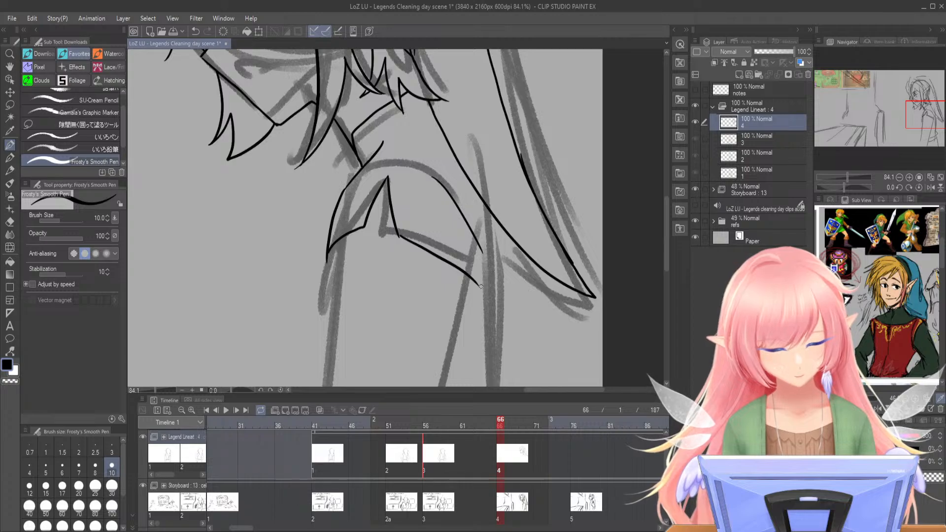
{"action": "key", "text": "ctrl+z"}
{"action": "mouse_move", "coordinate": [393, 165]}
{"action": "left_mouse_down"}
{"action": "mouse_move", "coordinate": [436, 186]}
{"action": "mouse_move", "coordinate": [459, 212]}
{"action": "mouse_move", "coordinate": [478, 284]}
{"action": "left_mouse_up"}
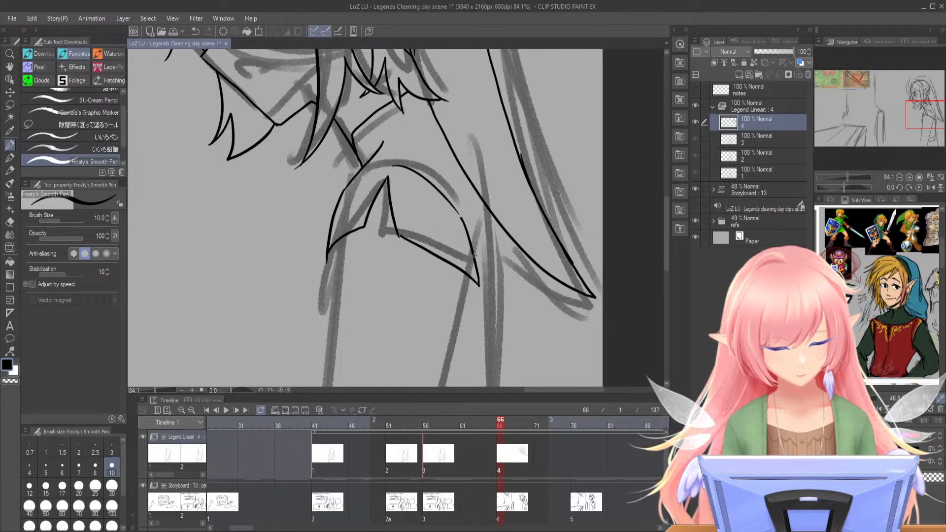
- Ink the arm's front and back outlines from the sleeve hem downward, with two fold lines at the elbow
{"action": "left_click_drag", "start_coordinate": [927, 114], "coordinate": [925, 125]}
{"action": "left_click_drag", "start_coordinate": [847, 176], "coordinate": [844, 176]}
{"action": "left_click_drag", "start_coordinate": [906, 128], "coordinate": [914, 117]}
{"action": "left_click_drag", "start_coordinate": [379, 117], "coordinate": [369, 274]}
{"action": "key", "text": "ctrl+z"}
{"action": "left_click_drag", "start_coordinate": [378, 113], "coordinate": [368, 288]}
{"action": "mouse_move", "coordinate": [399, 234]}
{"action": "left_mouse_down"}
{"action": "mouse_move", "coordinate": [373, 274]}
{"action": "mouse_move", "coordinate": [346, 387]}
{"action": "left_mouse_up"}
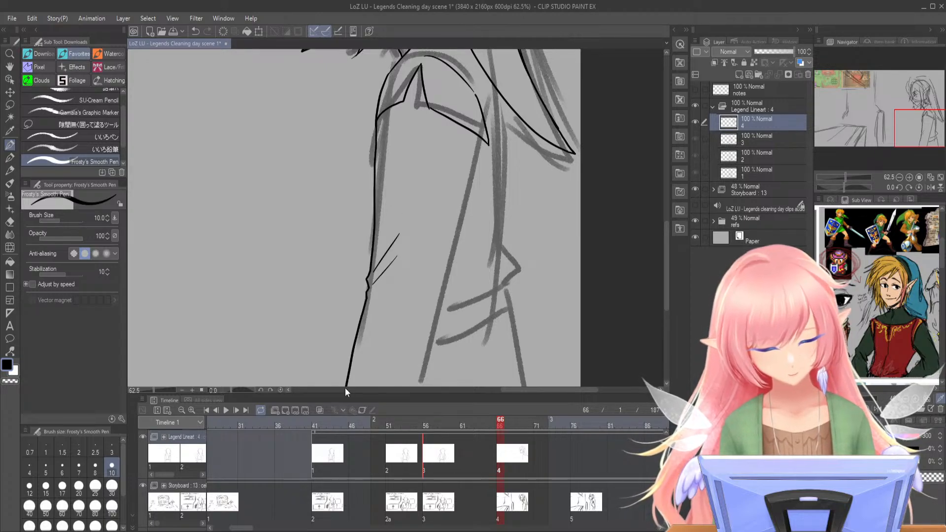
{"action": "mouse_move", "coordinate": [472, 138]}
{"action": "left_mouse_down"}
{"action": "mouse_move", "coordinate": [446, 301]}
{"action": "mouse_move", "coordinate": [418, 383]}
{"action": "left_mouse_up"}
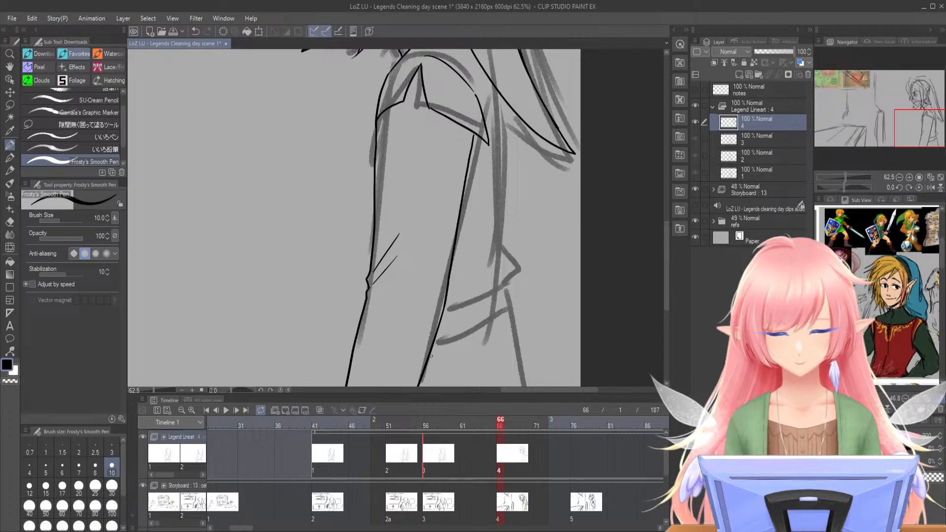
- Shorten the rear corner of the sleeve hem and ink a small fold beneath it
{"action": "left_click_drag", "start_coordinate": [911, 126], "coordinate": [915, 119]}
{"action": "left_click", "coordinate": [847, 175]}
{"action": "left_click_drag", "start_coordinate": [846, 174], "coordinate": [847, 166]}
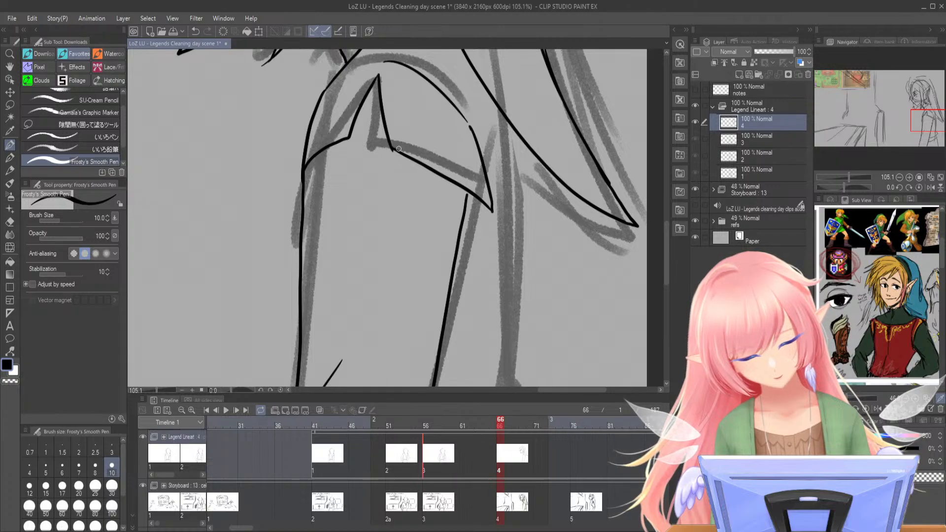
{"action": "mouse_move", "coordinate": [475, 148]}
{"action": "left_mouse_down"}
{"action": "mouse_move", "coordinate": [485, 197]}
{"action": "mouse_move", "coordinate": [474, 136]}
{"action": "left_mouse_up"}
{"action": "key", "text": "ctrl+z"}
{"action": "mouse_move", "coordinate": [481, 201]}
{"action": "left_mouse_down"}
{"action": "mouse_move", "coordinate": [470, 130]}
{"action": "mouse_move", "coordinate": [473, 146]}
{"action": "left_mouse_up"}
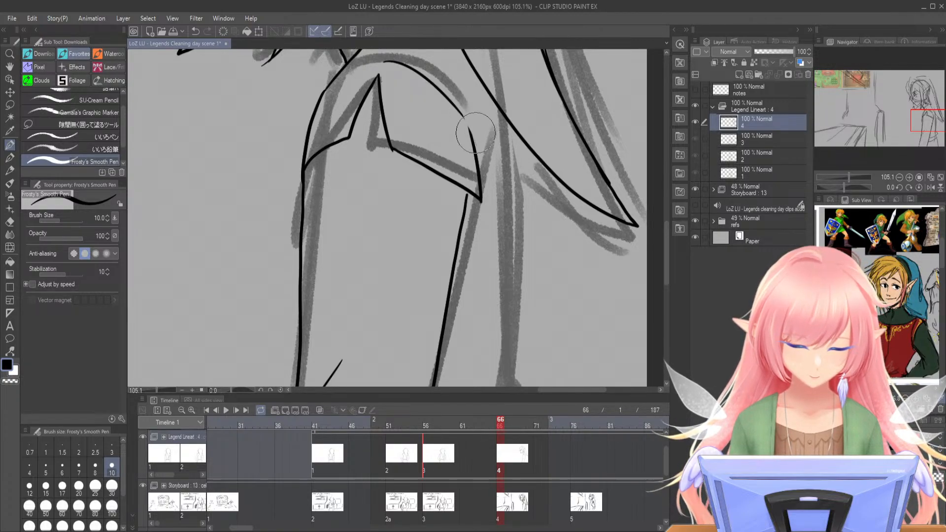
{"action": "left_click_drag", "start_coordinate": [466, 192], "coordinate": [464, 215]}
{"action": "key", "text": "ctrl+z"}
- Ink the upper back line below the cap tail and the shoulder line from the collar base to the cap
{"action": "left_click_drag", "start_coordinate": [520, 135], "coordinate": [527, 249]}
{"action": "left_click_drag", "start_coordinate": [850, 175], "coordinate": [846, 177]}
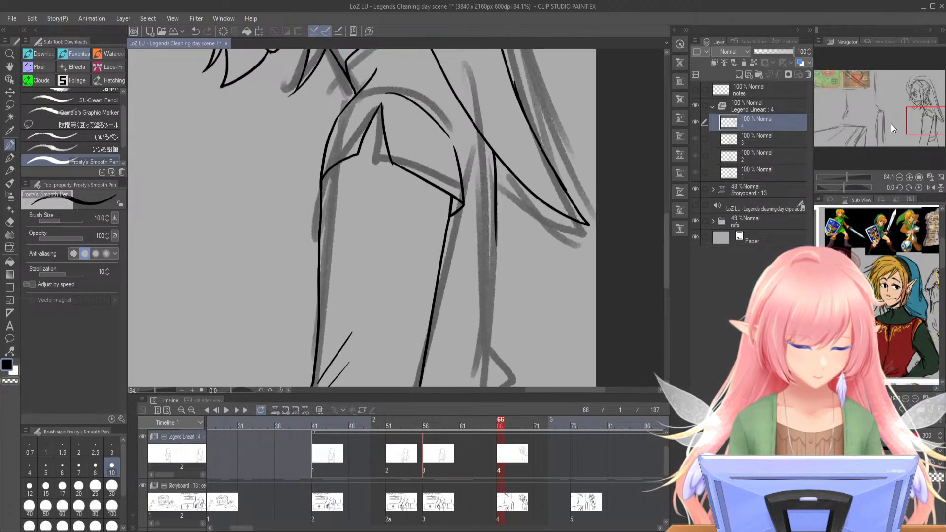
{"action": "left_click_drag", "start_coordinate": [377, 139], "coordinate": [463, 134]}
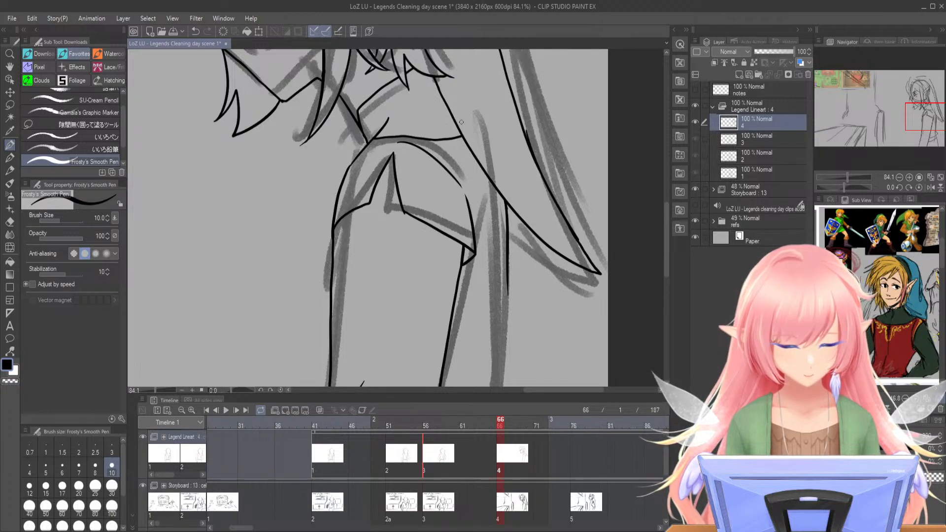
- Continue the back line down to the tunic's bulge at the waist and ink the belt's upper and lower edges
{"action": "left_click_drag", "start_coordinate": [905, 120], "coordinate": [906, 136]}
{"action": "mouse_move", "coordinate": [495, 71]}
{"action": "left_mouse_down"}
{"action": "mouse_move", "coordinate": [500, 211]}
{"action": "mouse_move", "coordinate": [518, 236]}
{"action": "mouse_move", "coordinate": [513, 248]}
{"action": "left_mouse_up"}
{"action": "key", "text": "ctrl+z"}
{"action": "key", "text": "ctrl+z"}
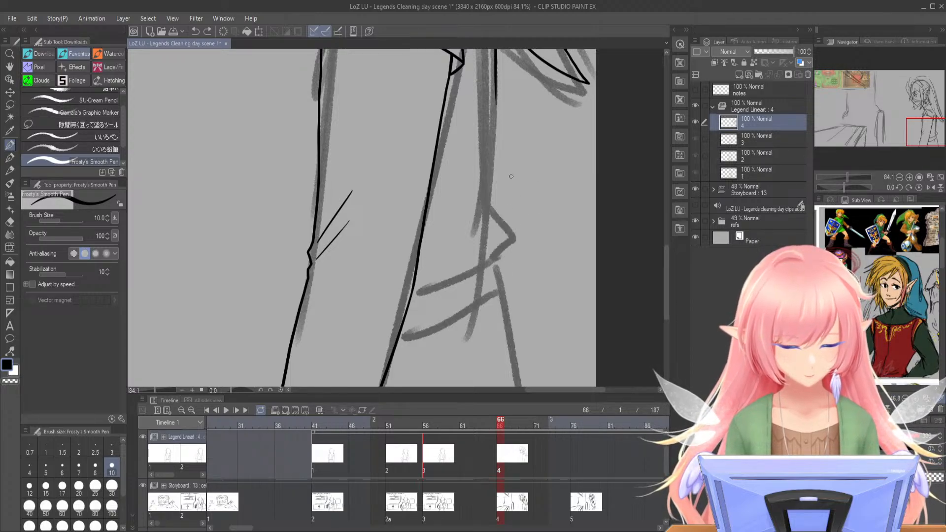
{"action": "mouse_move", "coordinate": [495, 93]}
{"action": "left_mouse_down"}
{"action": "mouse_move", "coordinate": [509, 300]}
{"action": "mouse_move", "coordinate": [486, 269]}
{"action": "mouse_move", "coordinate": [413, 290]}
{"action": "left_mouse_up"}
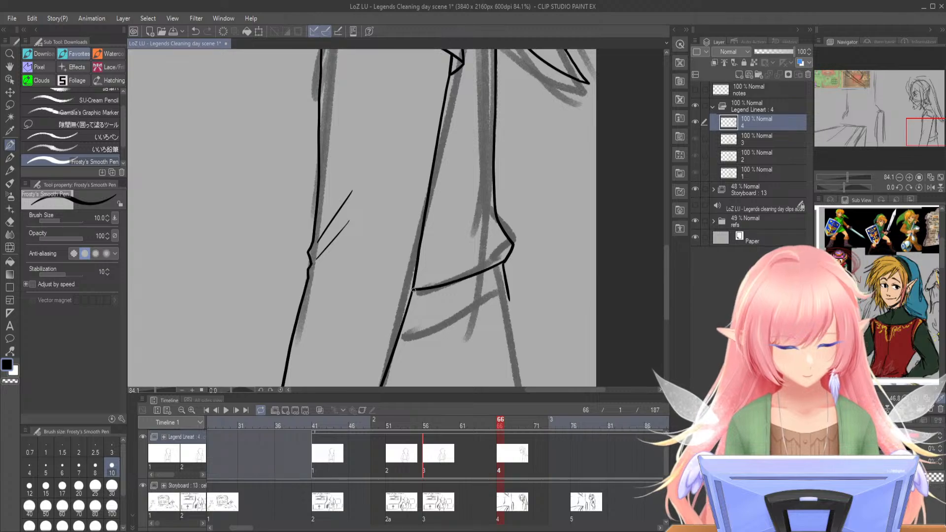
{"action": "mouse_move", "coordinate": [403, 326]}
{"action": "left_mouse_down"}
{"action": "mouse_move", "coordinate": [463, 319]}
{"action": "mouse_move", "coordinate": [510, 298]}
{"action": "left_mouse_up"}
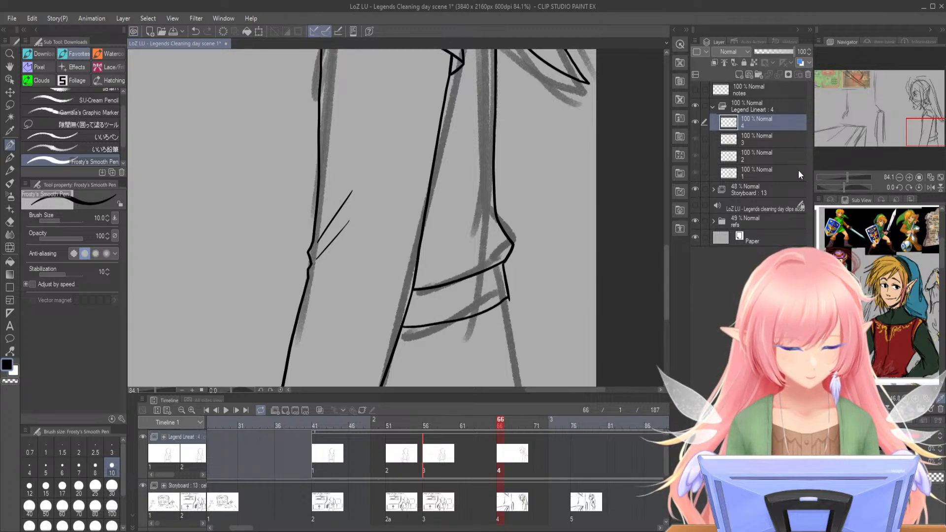
- Ink the tunic's back edge from the belt to the canvas bottom and add two pairs of short vertical belt-loop lines
{"action": "left_click", "coordinate": [931, 138]}
{"action": "left_click_drag", "start_coordinate": [930, 138], "coordinate": [929, 146]}
{"action": "mouse_move", "coordinate": [521, 168]}
{"action": "left_mouse_down"}
{"action": "mouse_move", "coordinate": [552, 267]}
{"action": "mouse_move", "coordinate": [536, 380]}
{"action": "left_mouse_up"}
{"action": "left_click_drag", "start_coordinate": [422, 270], "coordinate": [425, 306]}
{"action": "left_click_drag", "start_coordinate": [436, 268], "coordinate": [438, 302]}
{"action": "key", "text": "ctrl+z"}
{"action": "left_click_drag", "start_coordinate": [434, 268], "coordinate": [438, 302]}
{"action": "left_click_drag", "start_coordinate": [468, 258], "coordinate": [473, 295]}
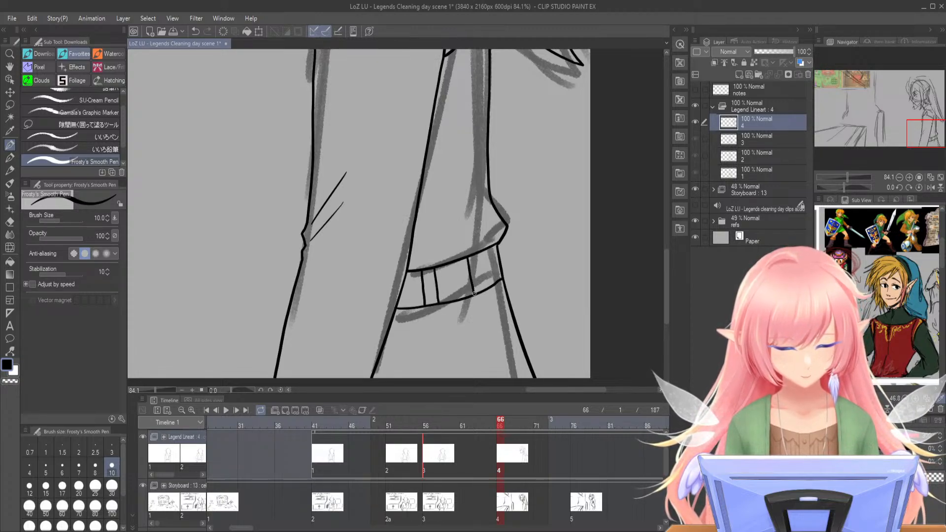
{"action": "left_click_drag", "start_coordinate": [479, 254], "coordinate": [486, 289]}
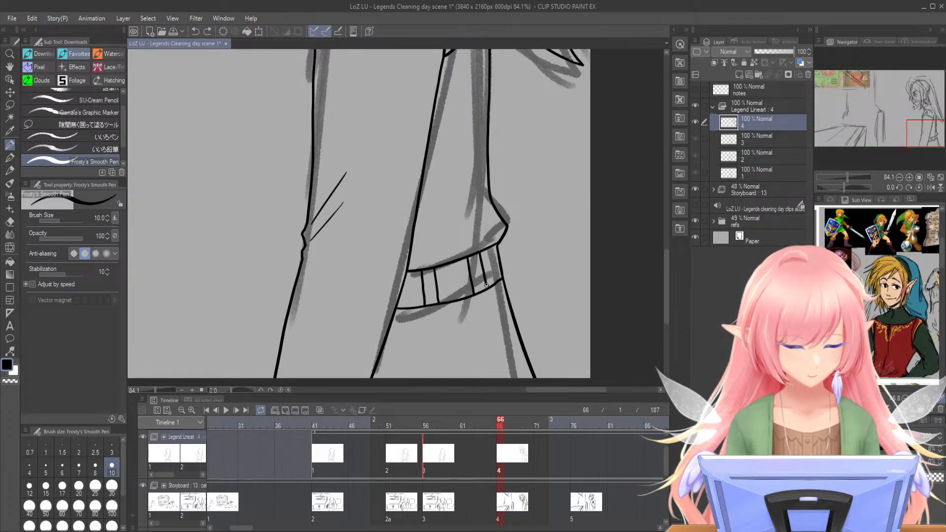
- Hide the Storyboard folder at frame 71 and examine the bare line art mirrored
{"action": "left_click_drag", "start_coordinate": [847, 177], "coordinate": [842, 178]}
{"action": "left_click_drag", "start_coordinate": [906, 135], "coordinate": [886, 116]}
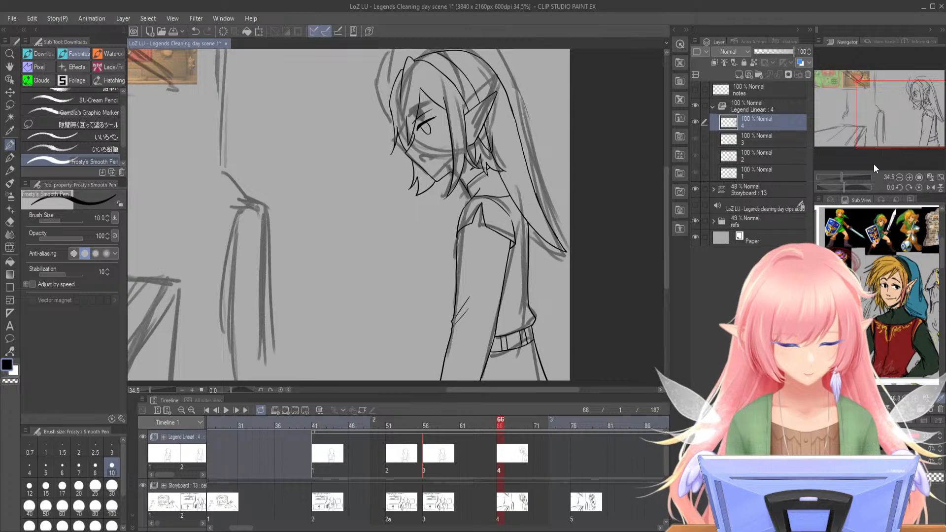
{"action": "left_click_drag", "start_coordinate": [504, 421], "coordinate": [540, 433]}
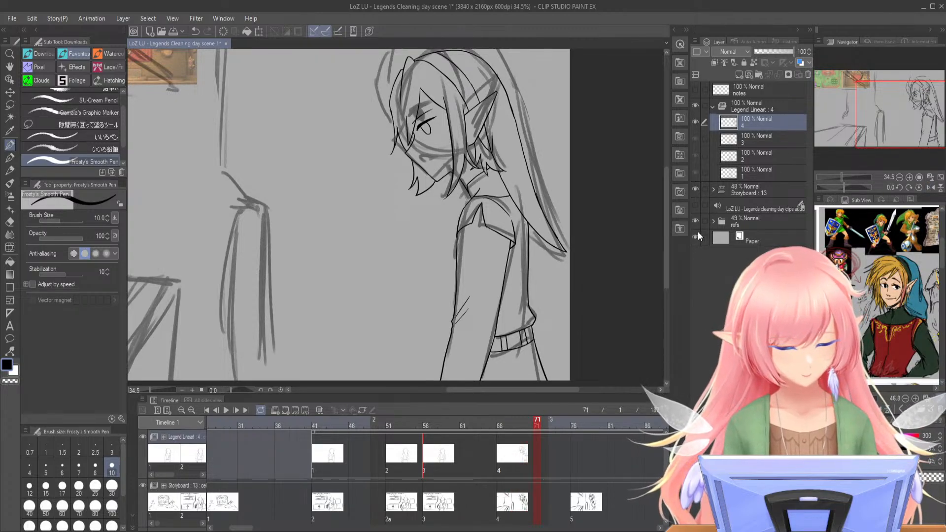
{"action": "left_click", "coordinate": [696, 190]}
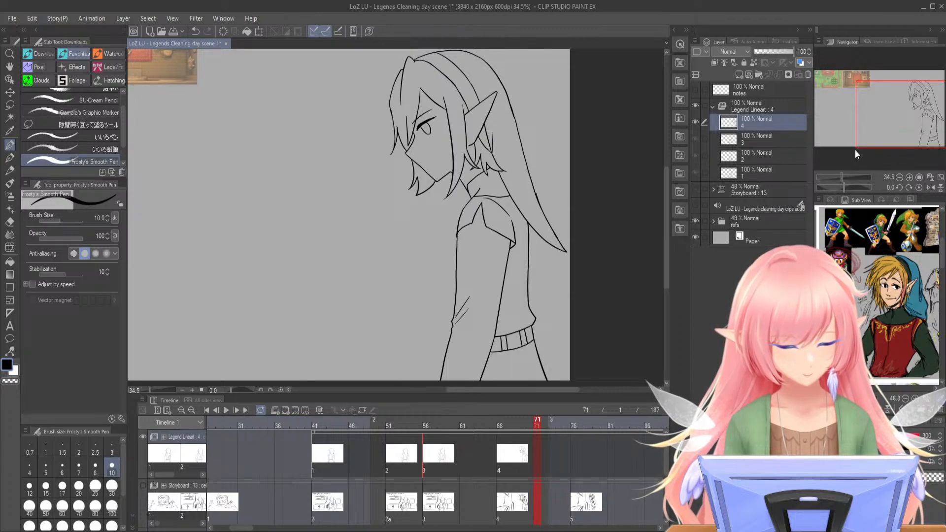
{"action": "left_click_drag", "start_coordinate": [842, 178], "coordinate": [844, 181]}
{"action": "left_click_drag", "start_coordinate": [909, 119], "coordinate": [927, 121]}
{"action": "left_click", "coordinate": [929, 188]}
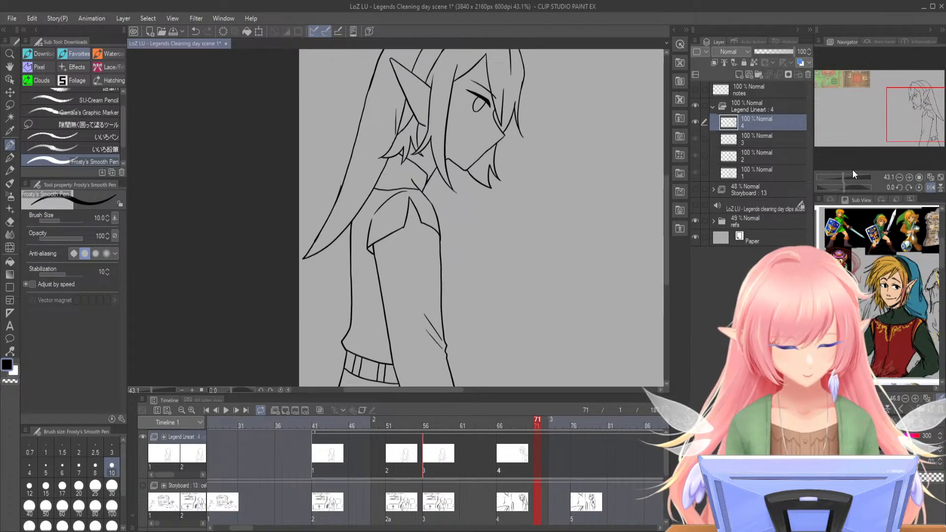
{"action": "left_click_drag", "start_coordinate": [843, 177], "coordinate": [839, 177]}
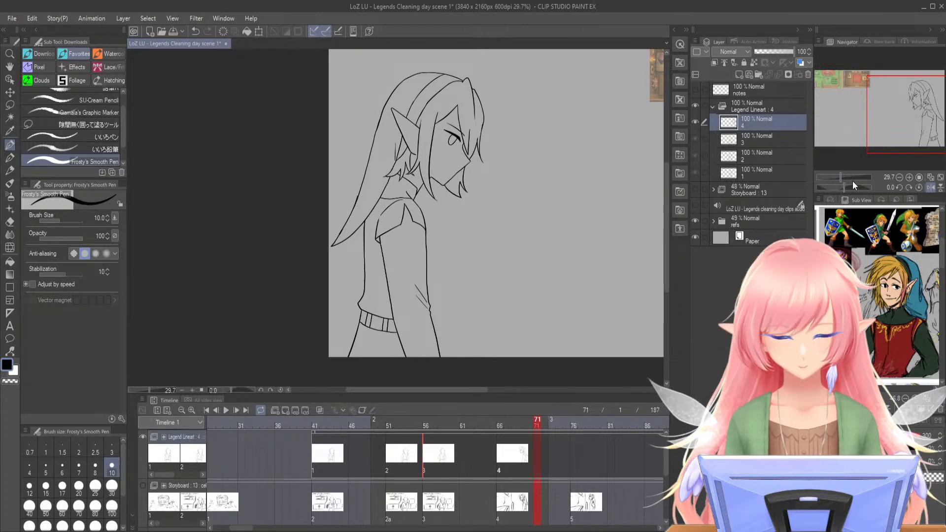
{"action": "left_click", "coordinate": [930, 188]}
- Ink a new tunic back edge farther out with a waist bulge, and erase the old back line and belt
{"action": "left_click_drag", "start_coordinate": [840, 176], "coordinate": [843, 177]}
{"action": "left_click_drag", "start_coordinate": [911, 110], "coordinate": [914, 122]}
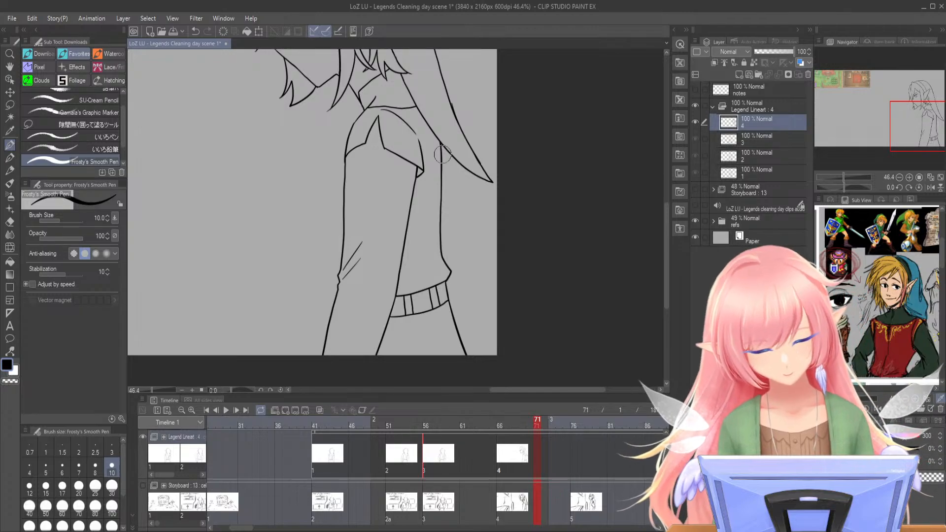
{"action": "left_click_drag", "start_coordinate": [438, 147], "coordinate": [441, 220]}
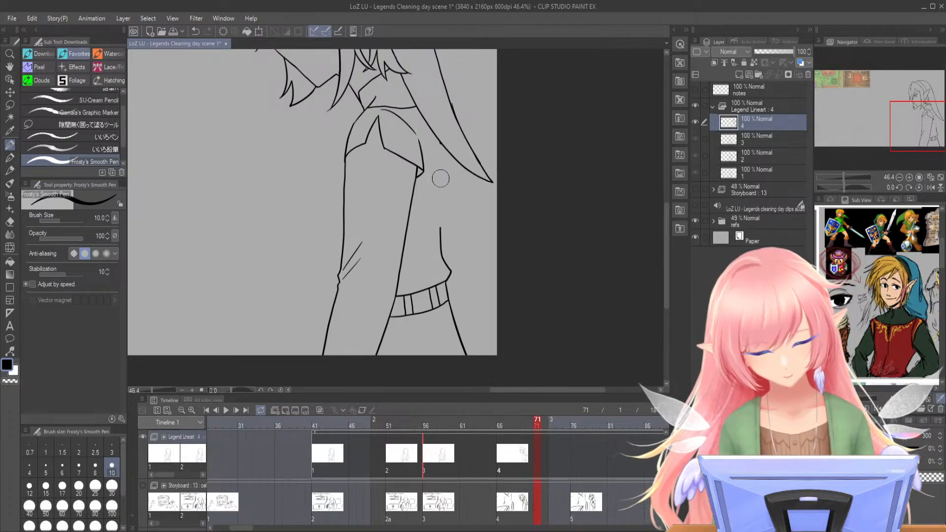
{"action": "key", "text": "ctrl+z"}
{"action": "mouse_move", "coordinate": [447, 149]}
{"action": "left_mouse_down"}
{"action": "mouse_move", "coordinate": [455, 260]}
{"action": "mouse_move", "coordinate": [477, 355]}
{"action": "left_mouse_up"}
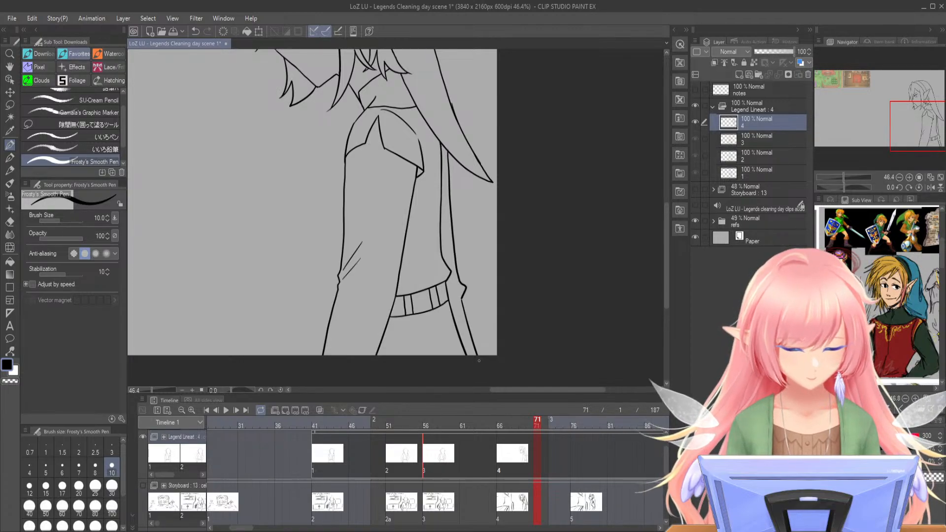
{"action": "left_click_drag", "start_coordinate": [440, 148], "coordinate": [442, 257]}
{"action": "left_click_drag", "start_coordinate": [440, 172], "coordinate": [441, 155]}
{"action": "mouse_move", "coordinate": [443, 266]}
{"action": "left_mouse_down"}
{"action": "mouse_move", "coordinate": [467, 360]}
{"action": "mouse_move", "coordinate": [444, 281]}
{"action": "mouse_move", "coordinate": [412, 319]}
{"action": "mouse_move", "coordinate": [410, 290]}
{"action": "mouse_move", "coordinate": [400, 295]}
{"action": "mouse_move", "coordinate": [393, 319]}
{"action": "mouse_move", "coordinate": [400, 295]}
{"action": "mouse_move", "coordinate": [398, 316]}
{"action": "mouse_move", "coordinate": [433, 314]}
{"action": "left_mouse_up"}
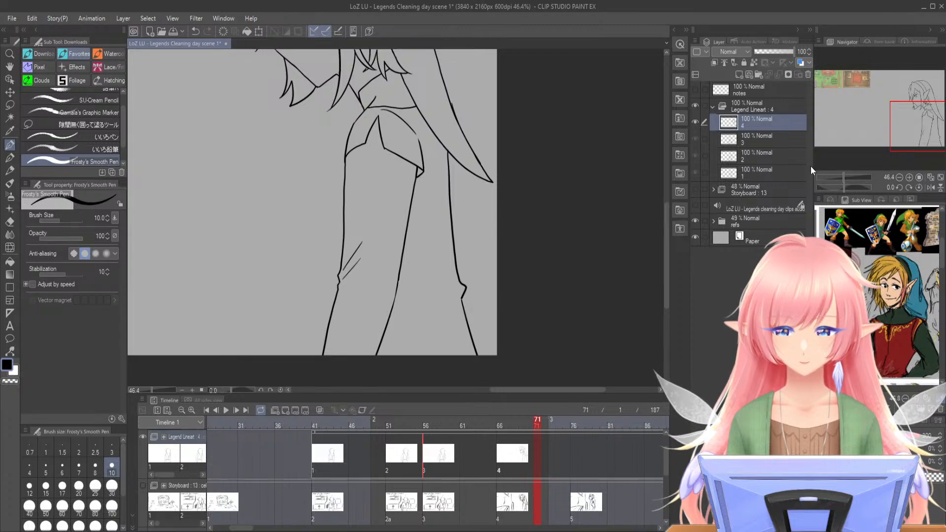
- Show the Storyboard folder and redraw the upper back line slightly farther out, mending its junction with the cap tail
{"action": "left_click_drag", "start_coordinate": [899, 129], "coordinate": [900, 129]}
{"action": "left_click_drag", "start_coordinate": [844, 177], "coordinate": [846, 177]}
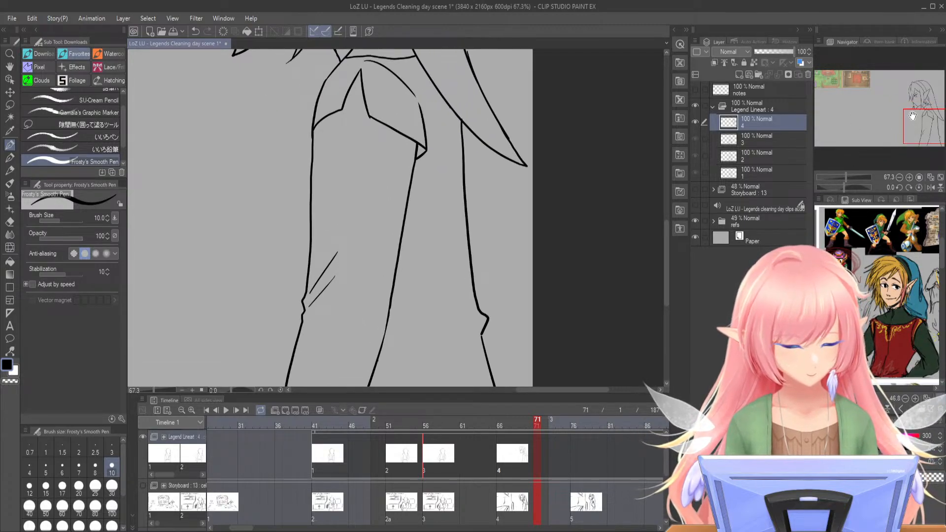
{"action": "left_click_drag", "start_coordinate": [912, 117], "coordinate": [916, 116]}
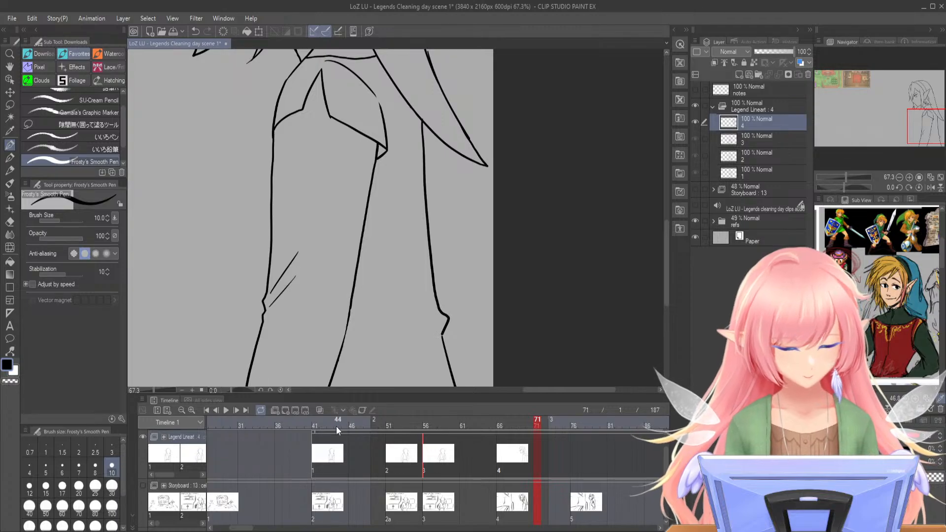
{"action": "left_click", "coordinate": [320, 409]}
{"action": "left_click", "coordinate": [319, 409]}
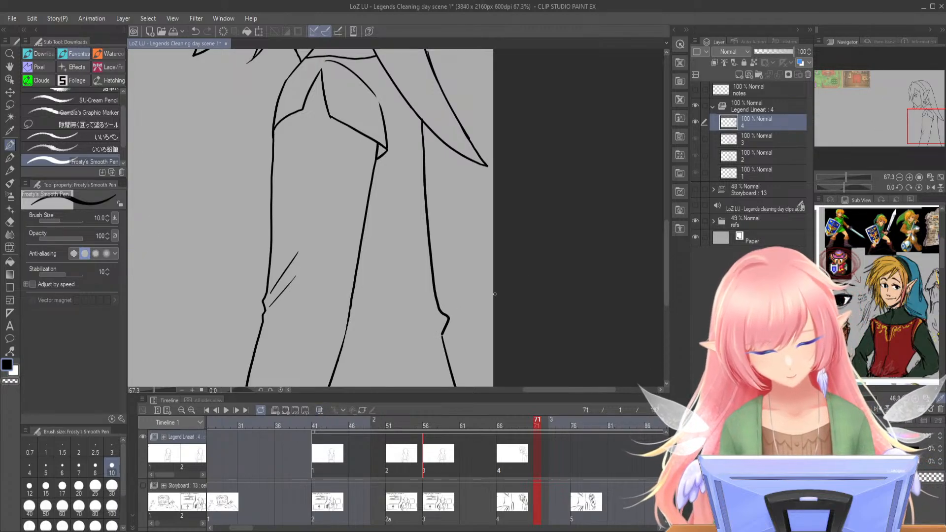
{"action": "left_click", "coordinate": [695, 189]}
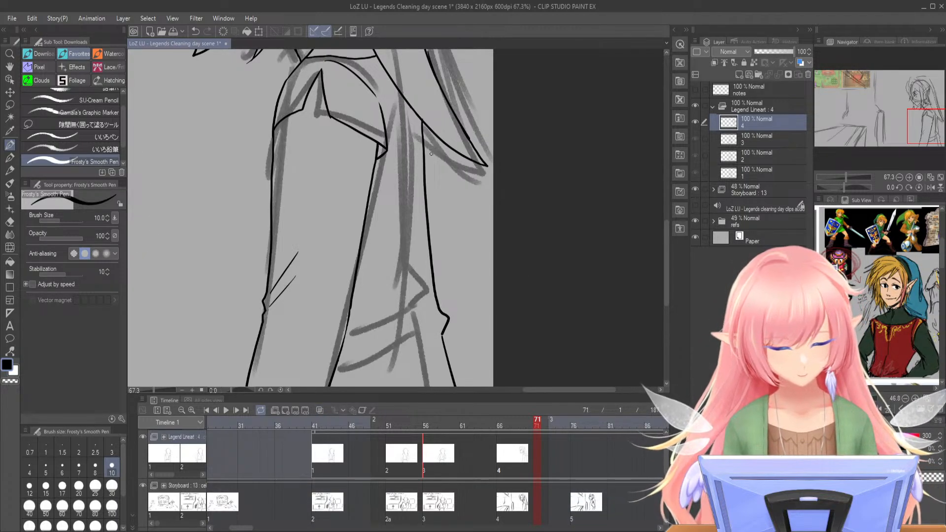
{"action": "left_click_drag", "start_coordinate": [427, 123], "coordinate": [440, 309]}
{"action": "key", "text": "ctrl+z"}
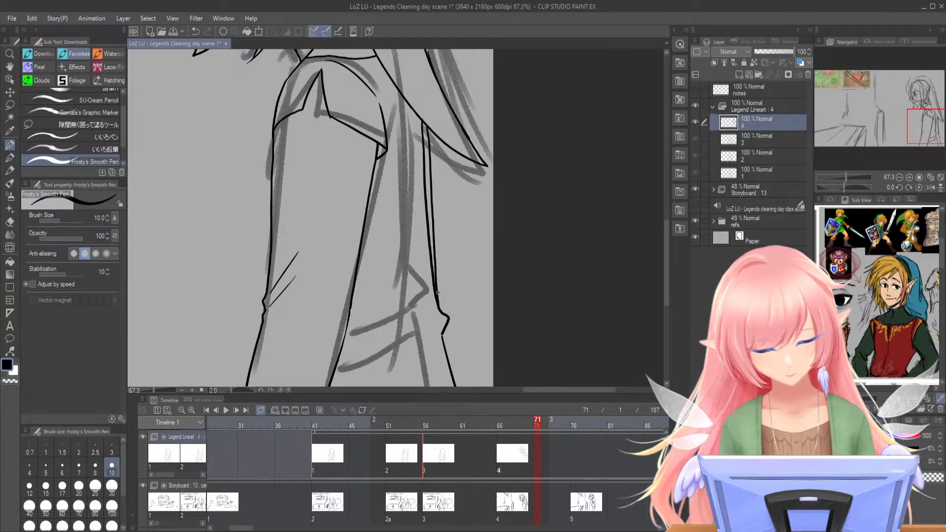
{"action": "left_click_drag", "start_coordinate": [424, 124], "coordinate": [436, 320]}
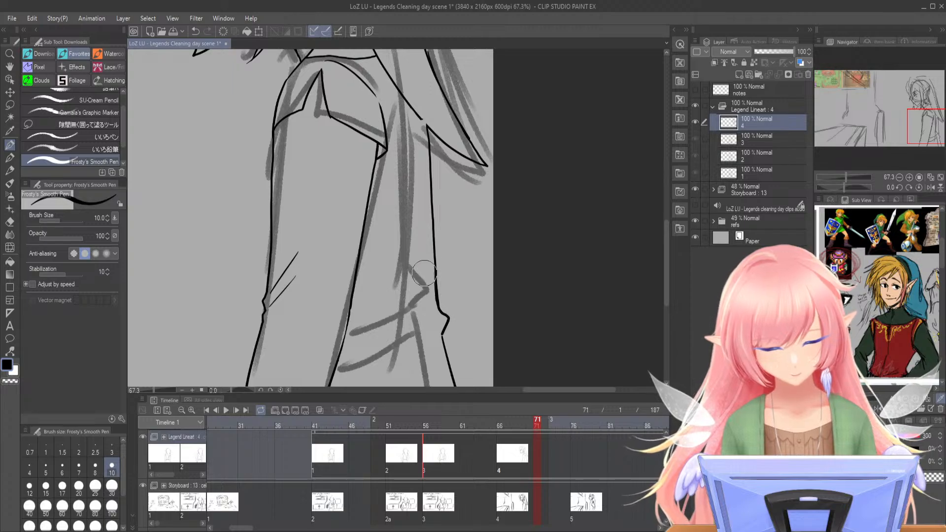
{"action": "left_click_drag", "start_coordinate": [423, 121], "coordinate": [429, 130]}
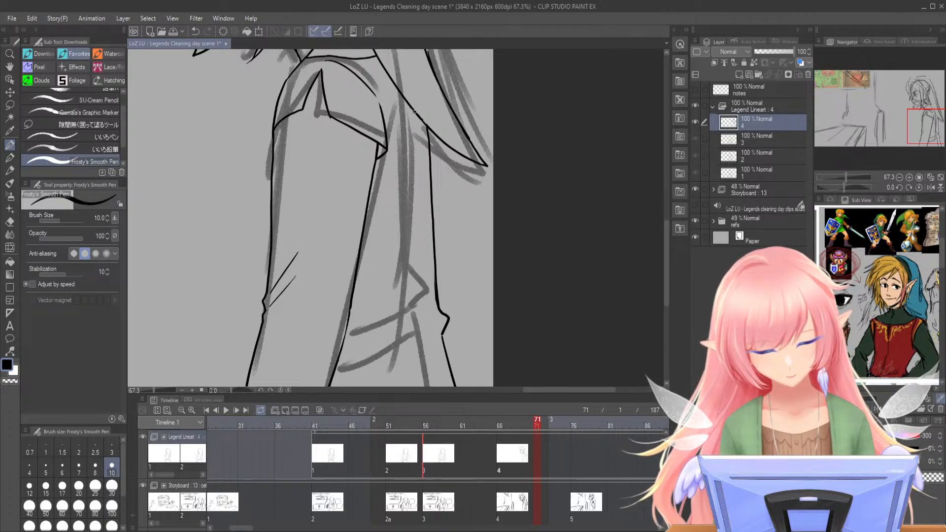
- Ink the belt's upper and lower edges from the waist bulge to the near arm
{"action": "left_click_drag", "start_coordinate": [923, 124], "coordinate": [923, 131]}
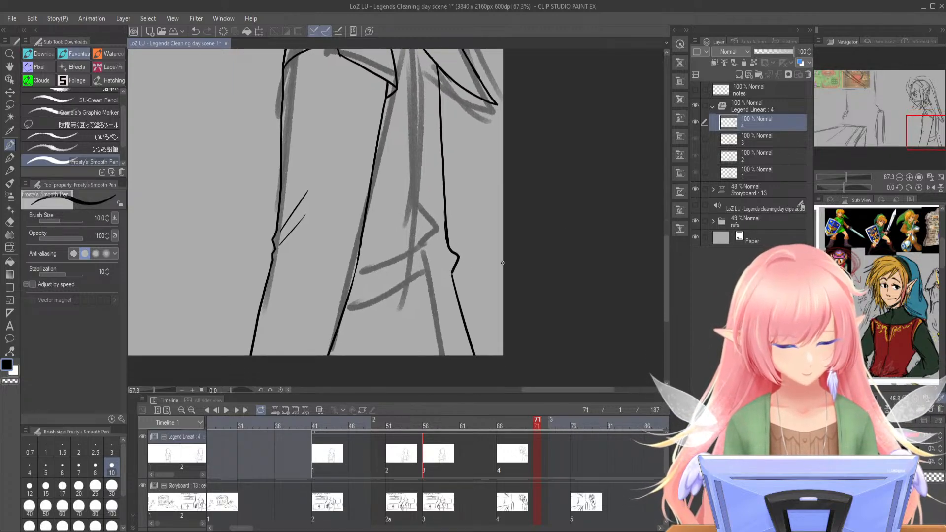
{"action": "mouse_move", "coordinate": [452, 274]}
{"action": "left_mouse_down"}
{"action": "mouse_move", "coordinate": [347, 304]}
{"action": "mouse_move", "coordinate": [356, 325]}
{"action": "mouse_move", "coordinate": [385, 325]}
{"action": "left_mouse_up"}
{"action": "key", "text": "ctrl+z"}
{"action": "left_click_drag", "start_coordinate": [456, 297], "coordinate": [346, 329]}
{"action": "key", "text": "ctrl+z"}
{"action": "left_click_drag", "start_coordinate": [457, 298], "coordinate": [344, 335]}
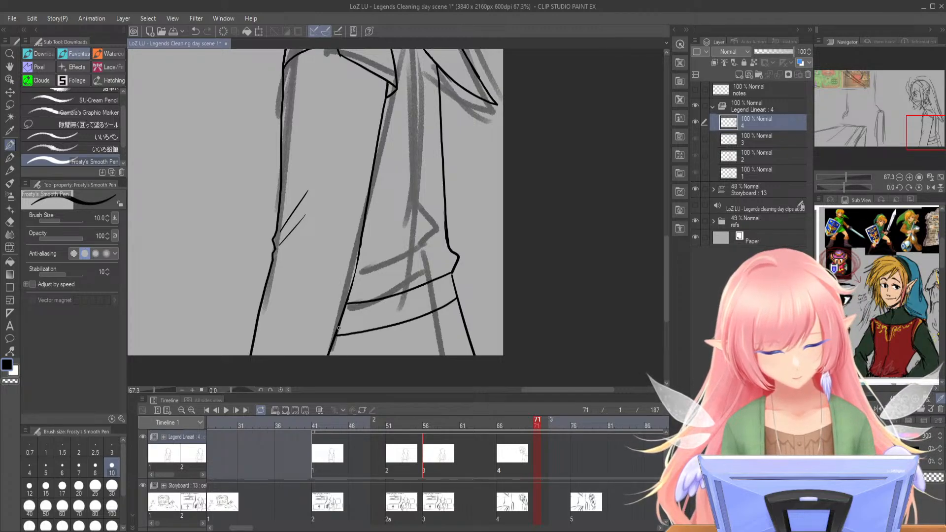
- Add three pairs of short vertical belt-loop lines across the belt
{"action": "left_click", "coordinate": [850, 176]}
{"action": "left_click_drag", "start_coordinate": [929, 133], "coordinate": [929, 135]}
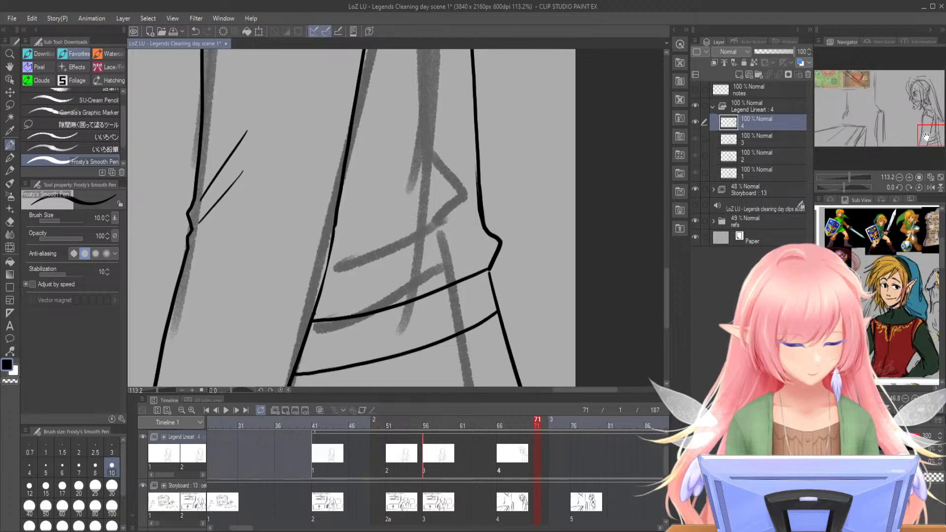
{"action": "left_click_drag", "start_coordinate": [331, 320], "coordinate": [342, 367]}
{"action": "left_click_drag", "start_coordinate": [351, 318], "coordinate": [360, 363]}
{"action": "mouse_move", "coordinate": [394, 306]}
{"action": "left_mouse_down"}
{"action": "mouse_move", "coordinate": [407, 352]}
{"action": "mouse_move", "coordinate": [417, 331]}
{"action": "mouse_move", "coordinate": [422, 347]}
{"action": "left_mouse_up"}
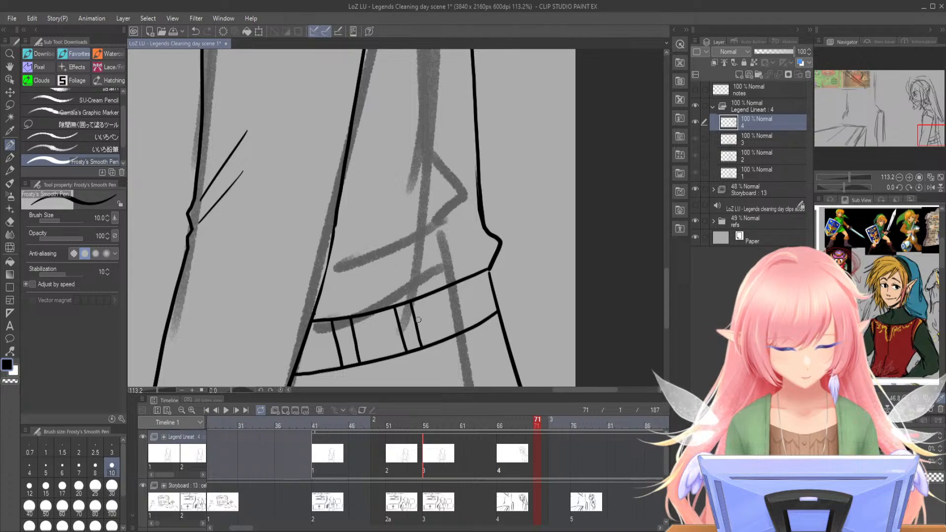
{"action": "left_click_drag", "start_coordinate": [452, 288], "coordinate": [463, 333]}
{"action": "left_click_drag", "start_coordinate": [468, 280], "coordinate": [477, 322]}
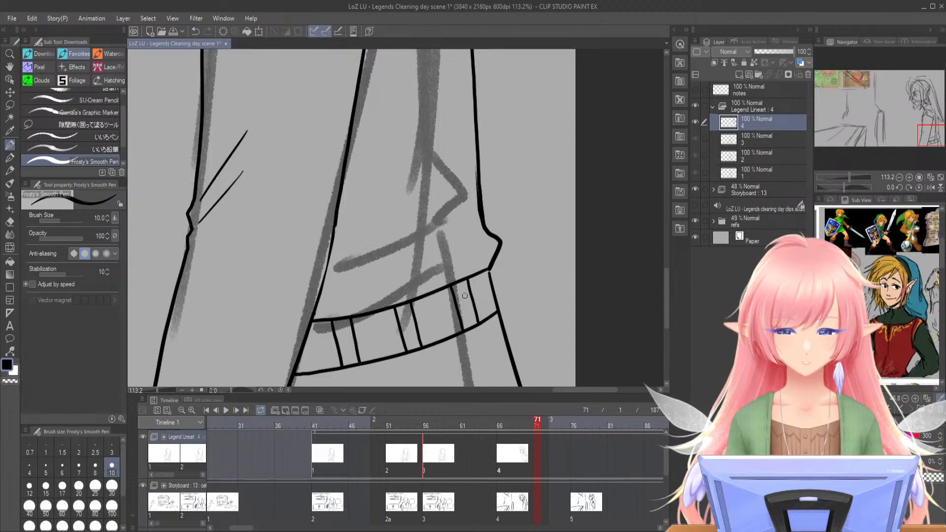
{"action": "left_click_drag", "start_coordinate": [849, 176], "coordinate": [846, 180]}
{"action": "left_click_drag", "start_coordinate": [421, 229], "coordinate": [467, 264]}
{"action": "left_click_drag", "start_coordinate": [412, 205], "coordinate": [455, 258]}
{"action": "key", "text": "ctrl+z"}
{"action": "key", "text": "ctrl+z"}
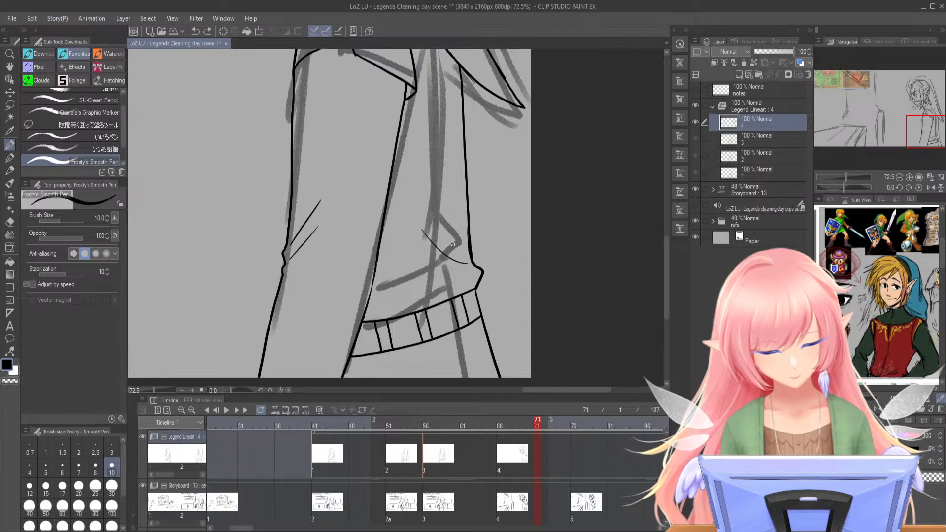
- Compare the line art with and without the storyboard and shift the cel 4 drawing slightly up and left with Move layer
{"action": "left_click_drag", "start_coordinate": [846, 176], "coordinate": [839, 176]}
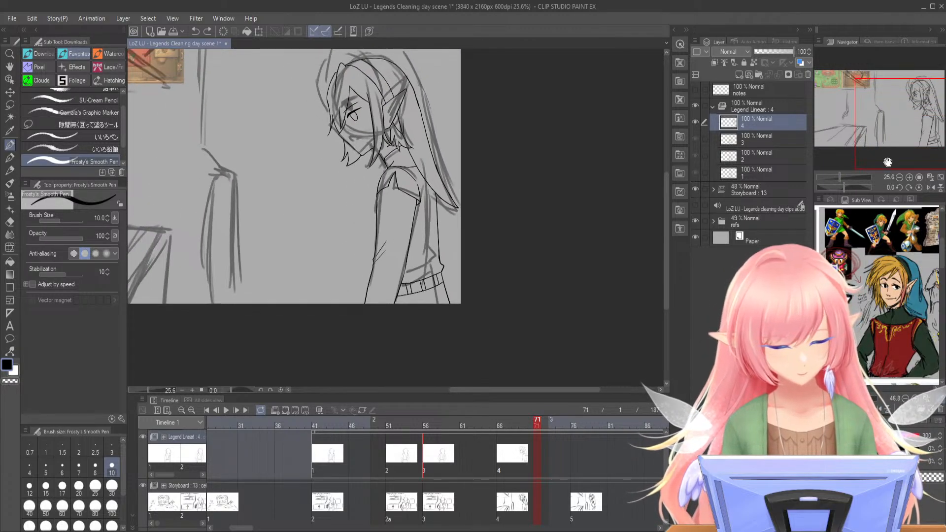
{"action": "left_click", "coordinate": [695, 189]}
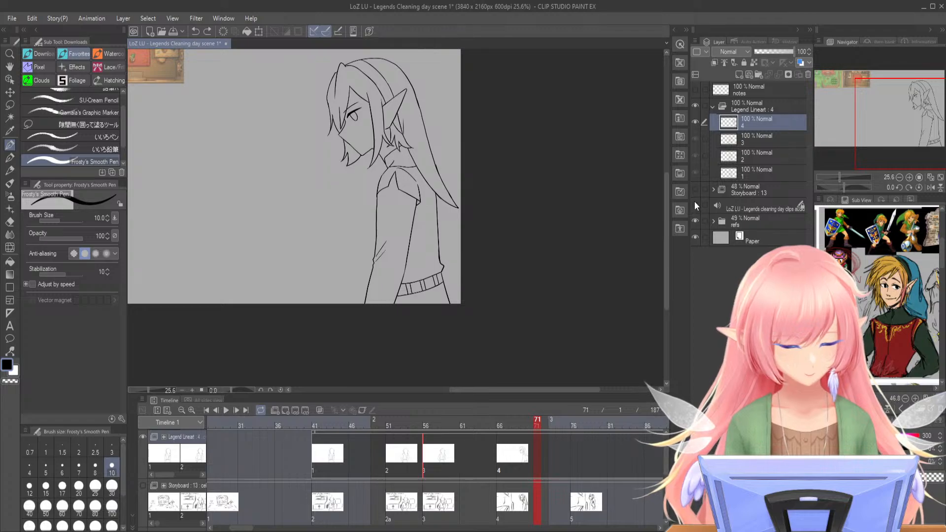
{"action": "left_click", "coordinate": [695, 194]}
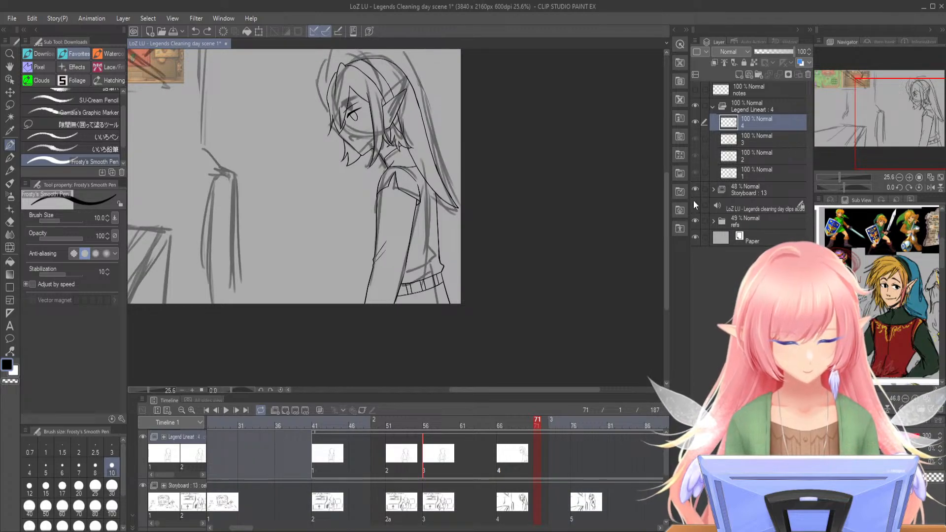
{"action": "left_click_drag", "start_coordinate": [901, 119], "coordinate": [890, 106]}
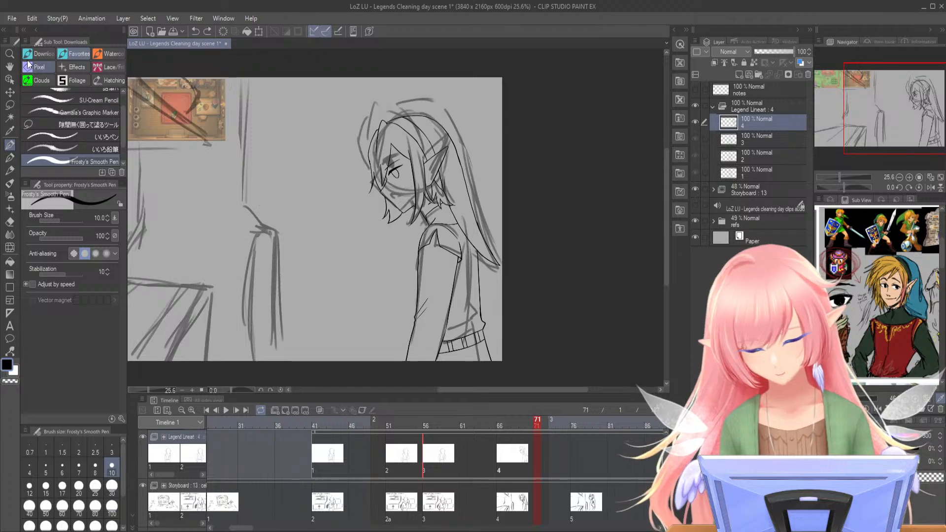
{"action": "left_click", "coordinate": [9, 92]}
{"action": "left_click_drag", "start_coordinate": [528, 336], "coordinate": [518, 329]}
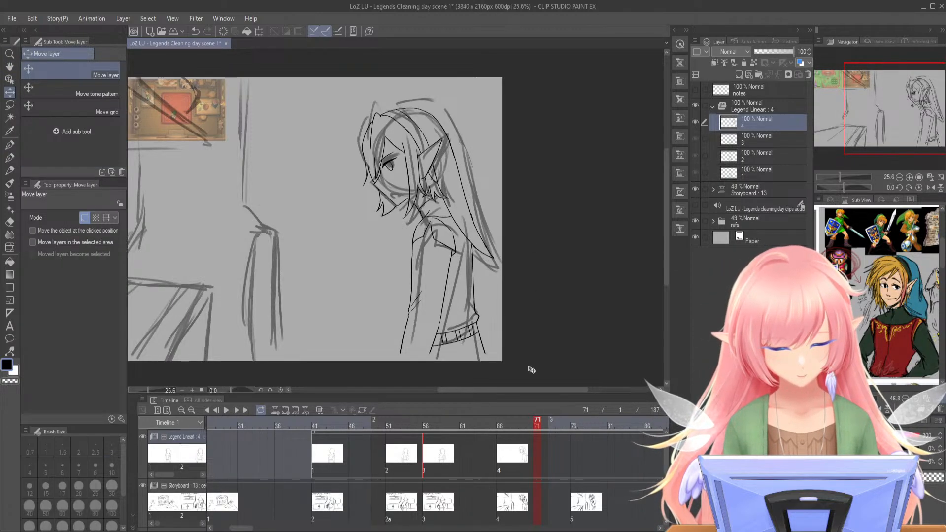
{"action": "left_click", "coordinate": [9, 144]}
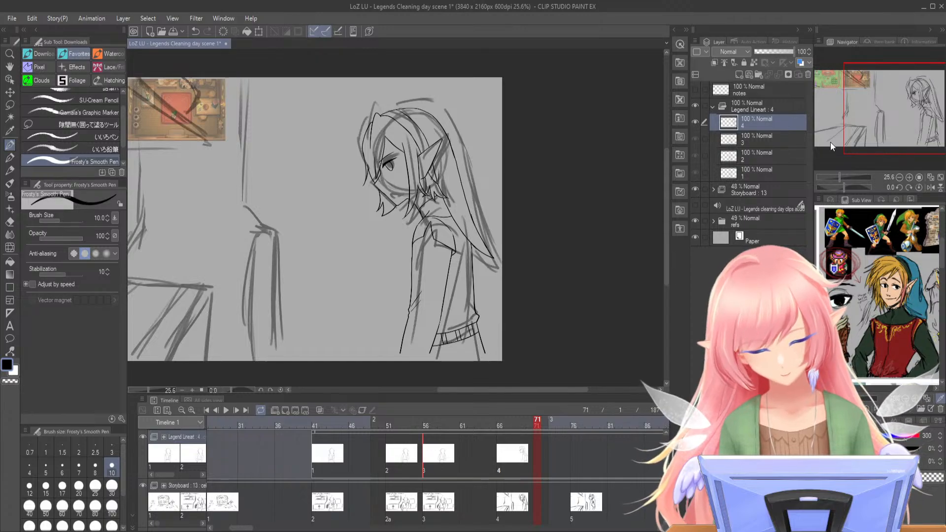
- Erase the tunic's back edge and the whole belt from the shifted line art
{"action": "left_click_drag", "start_coordinate": [876, 111], "coordinate": [875, 123]}
{"action": "left_click_drag", "start_coordinate": [839, 178], "coordinate": [843, 177]}
{"action": "left_click_drag", "start_coordinate": [896, 122], "coordinate": [906, 133]}
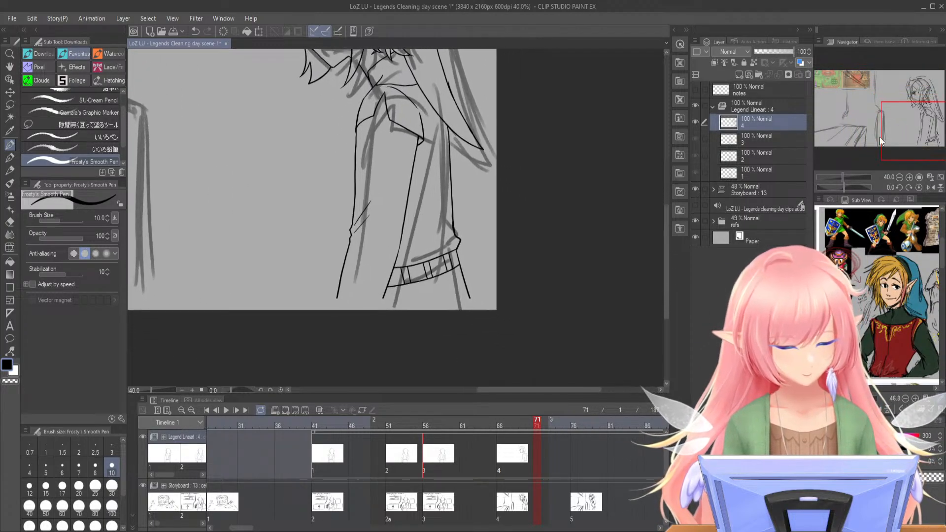
{"action": "mouse_move", "coordinate": [451, 127]}
{"action": "left_mouse_down"}
{"action": "mouse_move", "coordinate": [452, 223]}
{"action": "mouse_move", "coordinate": [471, 306]}
{"action": "mouse_move", "coordinate": [459, 239]}
{"action": "mouse_move", "coordinate": [441, 282]}
{"action": "mouse_move", "coordinate": [406, 266]}
{"action": "mouse_move", "coordinate": [390, 288]}
{"action": "mouse_move", "coordinate": [418, 260]}
{"action": "mouse_move", "coordinate": [408, 277]}
{"action": "mouse_move", "coordinate": [425, 288]}
{"action": "mouse_move", "coordinate": [451, 261]}
{"action": "left_mouse_up"}
- Clean up and re-ink the cap tail's lower edge where the back line used to meet it
{"action": "left_click", "coordinate": [851, 177]}
{"action": "left_click_drag", "start_coordinate": [928, 130], "coordinate": [936, 113]}
{"action": "left_click_drag", "start_coordinate": [386, 231], "coordinate": [446, 290]}
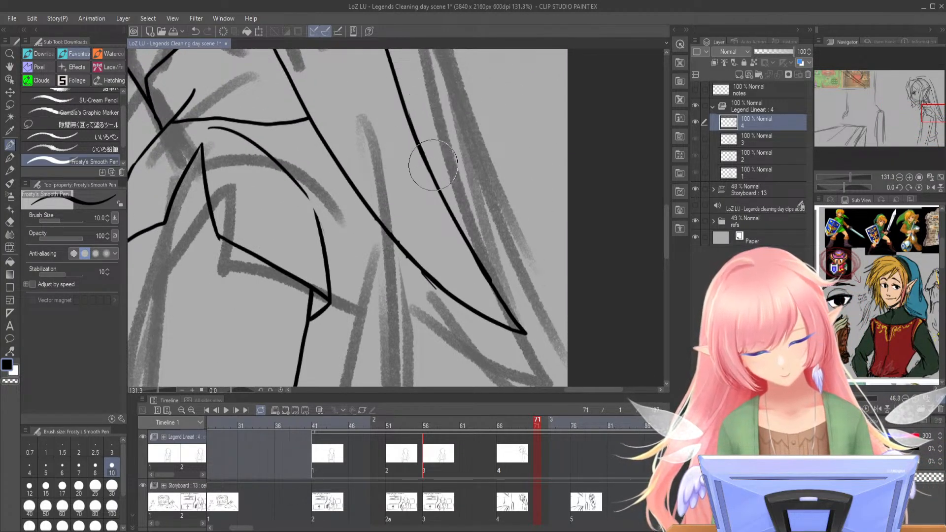
{"action": "left_click_drag", "start_coordinate": [370, 202], "coordinate": [444, 312]}
{"action": "left_click_drag", "start_coordinate": [352, 187], "coordinate": [437, 283]}
{"action": "left_click_drag", "start_coordinate": [376, 214], "coordinate": [450, 294]}
{"action": "left_click_drag", "start_coordinate": [398, 245], "coordinate": [464, 306]}
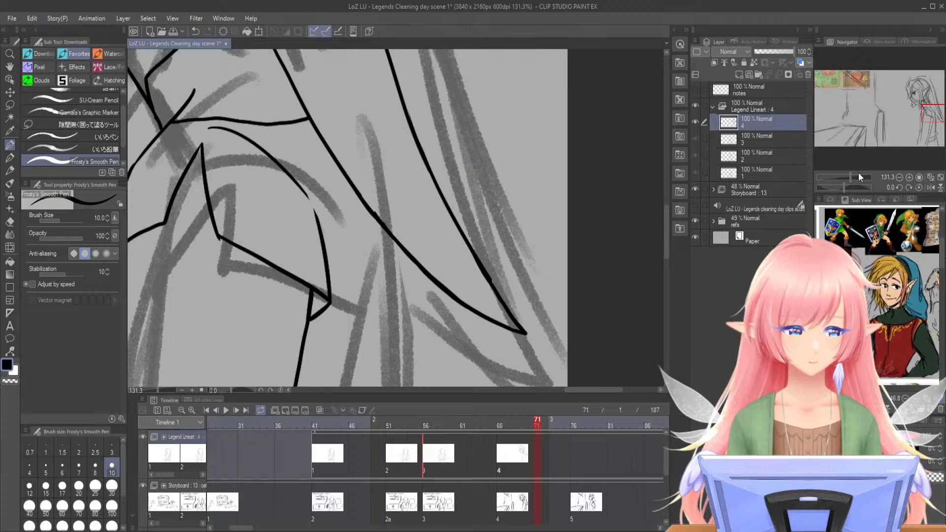
- Ink the tunic's back edge from the cap tail past a small waist bulge to the canvas bottom
{"action": "left_click_drag", "start_coordinate": [850, 176], "coordinate": [842, 177]}
{"action": "left_click", "coordinate": [901, 116]}
{"action": "left_click_drag", "start_coordinate": [901, 116], "coordinate": [897, 125]}
{"action": "left_click_drag", "start_coordinate": [428, 195], "coordinate": [431, 288]}
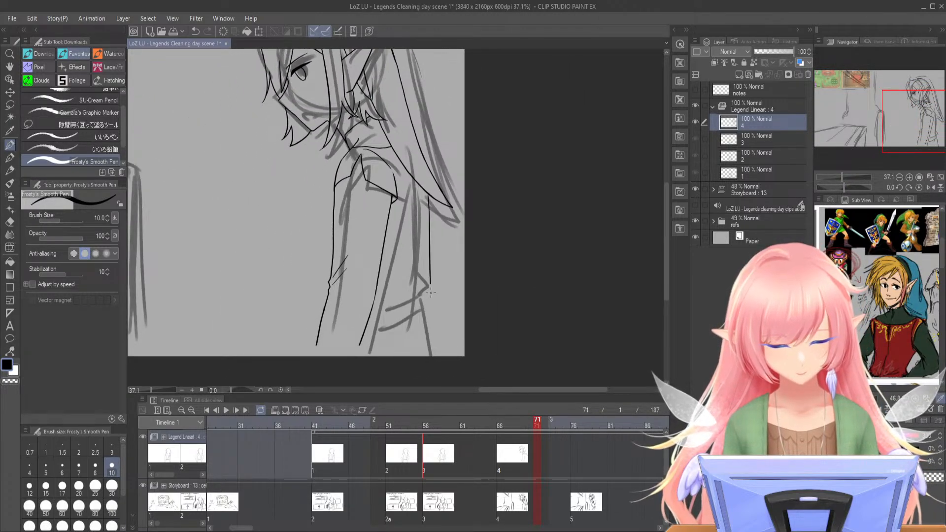
{"action": "key", "text": "ctrl+z"}
{"action": "left_click_drag", "start_coordinate": [431, 194], "coordinate": [432, 287]}
{"action": "key", "text": "ctrl+z"}
{"action": "left_click_drag", "start_coordinate": [432, 192], "coordinate": [427, 308]}
{"action": "key", "text": "ctrl+z"}
{"action": "mouse_move", "coordinate": [433, 199]}
{"action": "left_mouse_down"}
{"action": "mouse_move", "coordinate": [429, 311]}
{"action": "mouse_move", "coordinate": [438, 357]}
{"action": "left_mouse_up"}
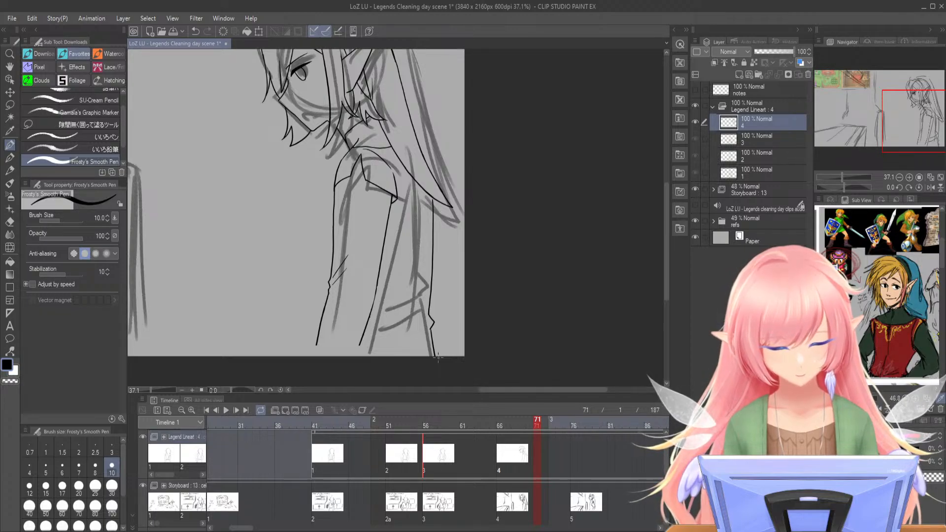
- Ink the far arm's outline behind the back, running from the cap tail down past the waist
{"action": "left_click_drag", "start_coordinate": [842, 175], "coordinate": [845, 176]}
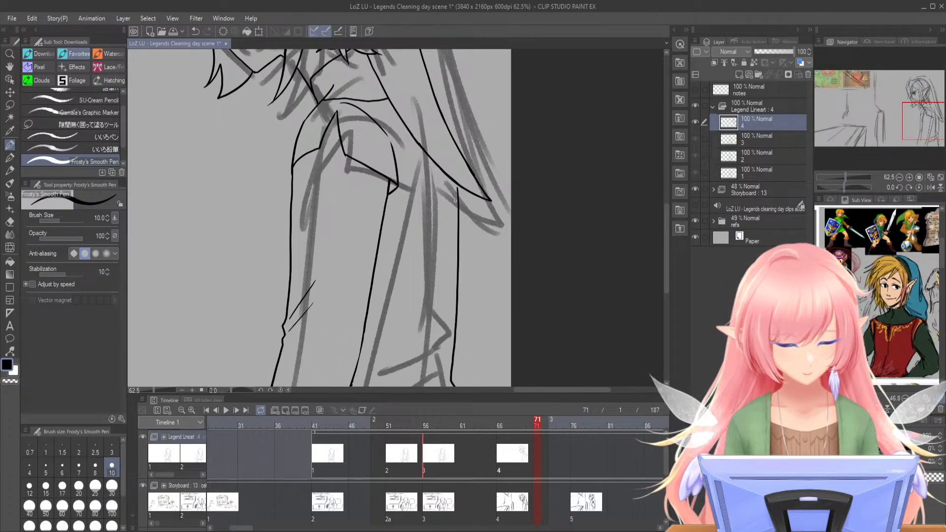
{"action": "mouse_move", "coordinate": [461, 187]}
{"action": "left_mouse_down"}
{"action": "mouse_move", "coordinate": [510, 342]}
{"action": "mouse_move", "coordinate": [505, 200]}
{"action": "mouse_move", "coordinate": [481, 270]}
{"action": "mouse_move", "coordinate": [520, 350]}
{"action": "left_mouse_up"}
{"action": "key", "text": "ctrl+z"}
{"action": "left_click_drag", "start_coordinate": [469, 269], "coordinate": [510, 358]}
- Ink the belt's upper and lower edges and extend the near arm's outline to the canvas bottom
{"action": "left_click_drag", "start_coordinate": [474, 300], "coordinate": [362, 318]}
{"action": "key", "text": "ctrl+z"}
{"action": "mouse_move", "coordinate": [473, 301]}
{"action": "left_mouse_down"}
{"action": "mouse_move", "coordinate": [360, 313]}
{"action": "mouse_move", "coordinate": [343, 351]}
{"action": "left_mouse_up"}
{"action": "left_click_drag", "start_coordinate": [281, 321], "coordinate": [274, 355]}
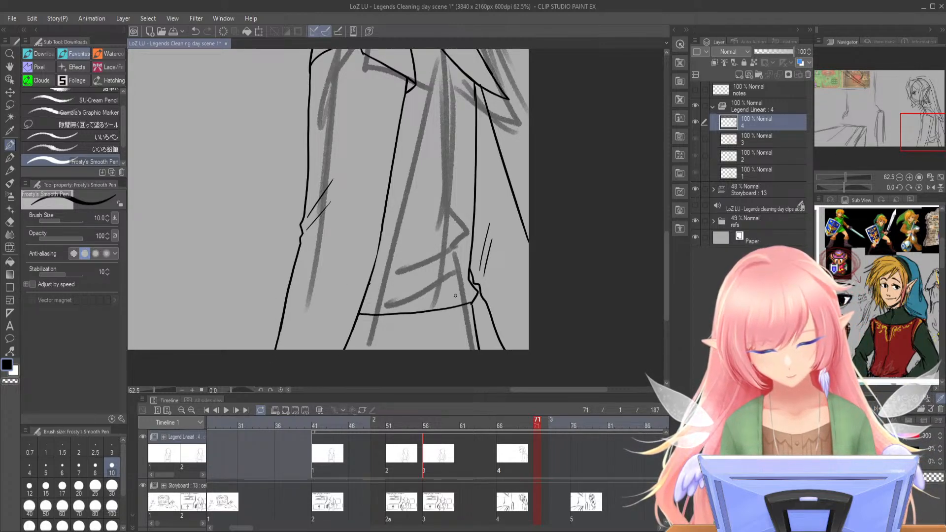
{"action": "left_click_drag", "start_coordinate": [475, 325], "coordinate": [388, 343]}
{"action": "key", "text": "ctrl+z"}
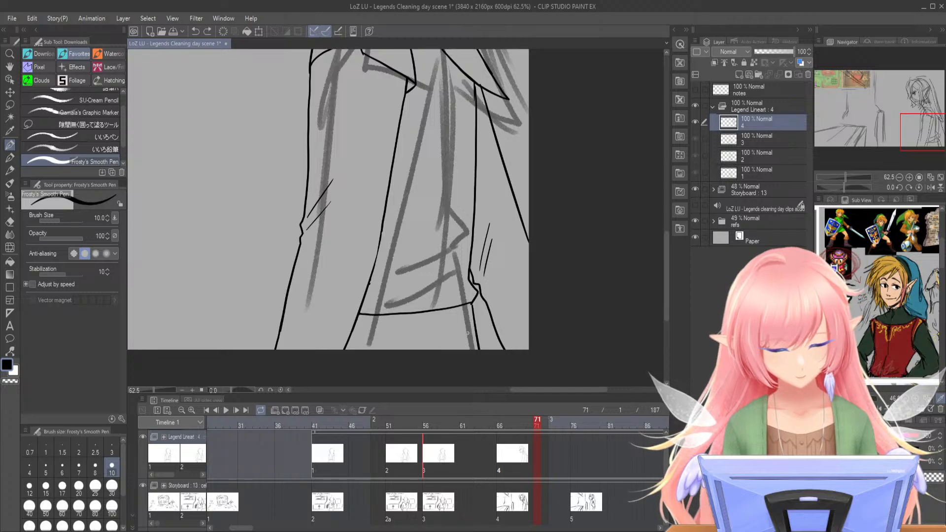
{"action": "left_click_drag", "start_coordinate": [475, 329], "coordinate": [350, 341]}
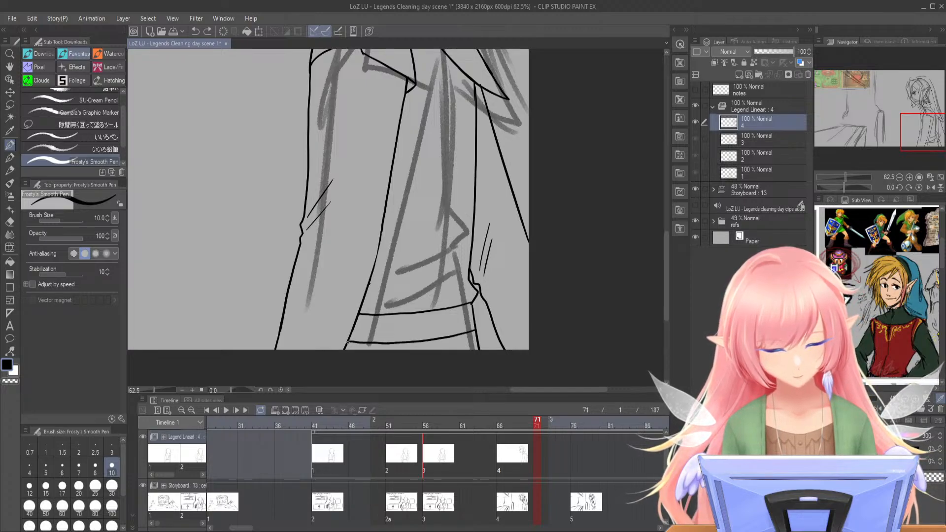
- Add two pairs of short vertical belt-loop lines on the part of the belt nearest the front arm
{"action": "left_click", "coordinate": [848, 178]}
{"action": "left_click_drag", "start_coordinate": [474, 330], "coordinate": [448, 238]}
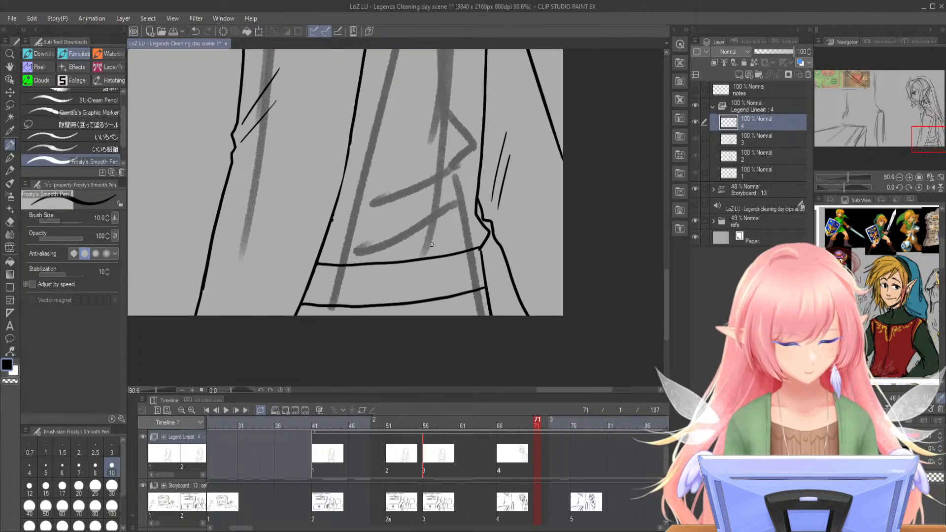
{"action": "left_click_drag", "start_coordinate": [326, 265], "coordinate": [324, 302]}
{"action": "left_click_drag", "start_coordinate": [340, 266], "coordinate": [336, 303]}
{"action": "left_click_drag", "start_coordinate": [369, 266], "coordinate": [367, 306]}
{"action": "key", "text": "ctrl+z"}
{"action": "left_click_drag", "start_coordinate": [372, 265], "coordinate": [372, 305]}
{"action": "left_click_drag", "start_coordinate": [383, 263], "coordinate": [381, 299]}
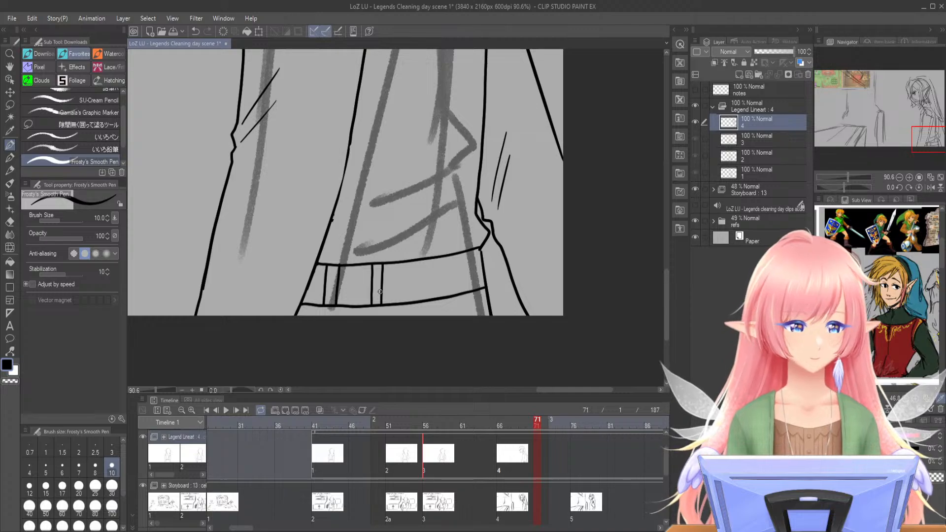
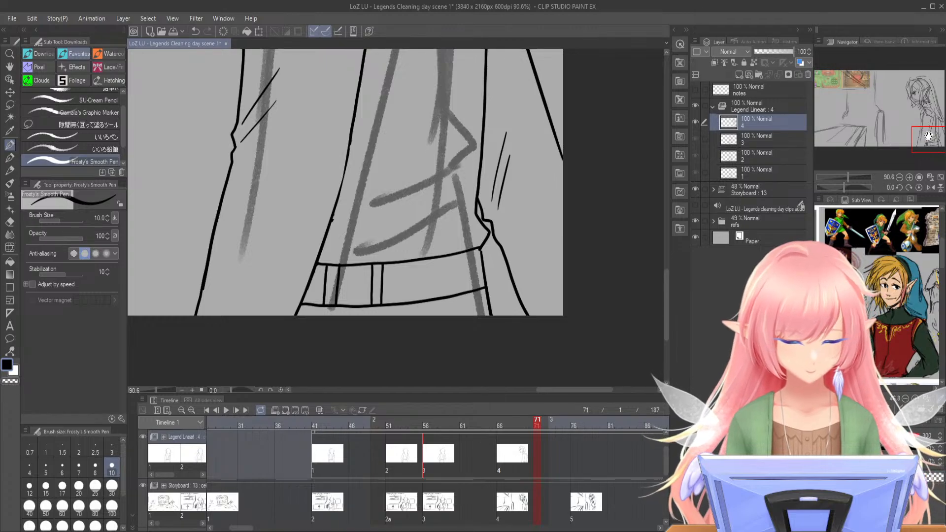
- Ink the remaining vertical belt-loop lines in spaced pairs along the belt up to the tunic's back edge
{"action": "left_click_drag", "start_coordinate": [925, 132], "coordinate": [925, 132]}
{"action": "key", "text": "ctrl+z"}
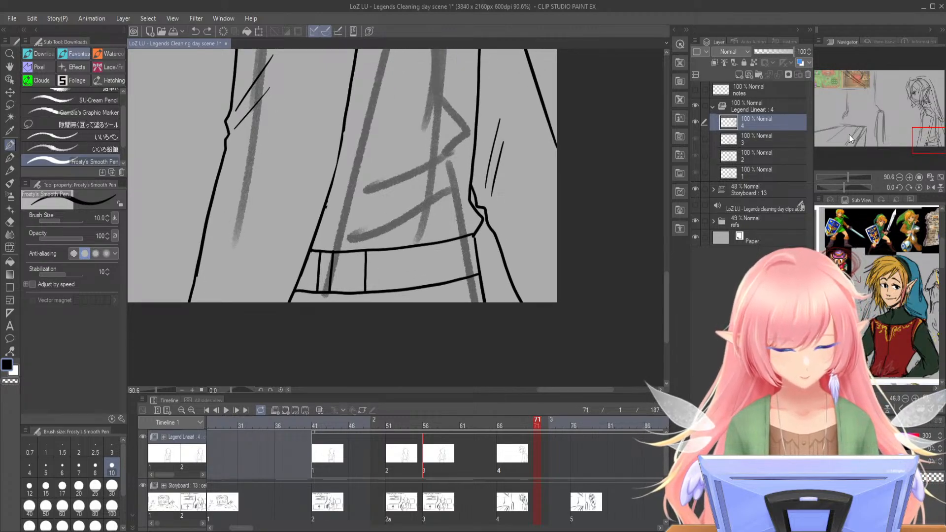
{"action": "left_click_drag", "start_coordinate": [847, 177], "coordinate": [850, 179]}
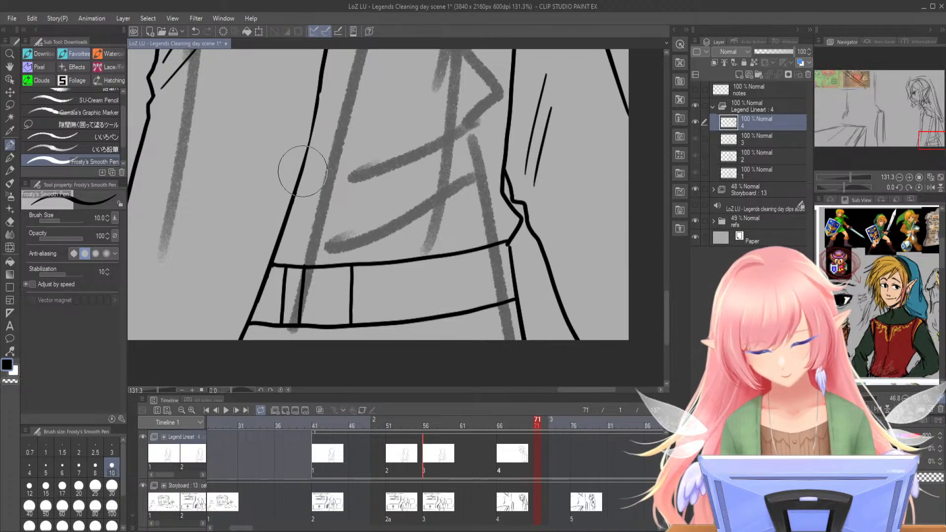
{"action": "left_click_drag", "start_coordinate": [377, 266], "coordinate": [374, 322]}
{"action": "key", "text": "ctrl+z"}
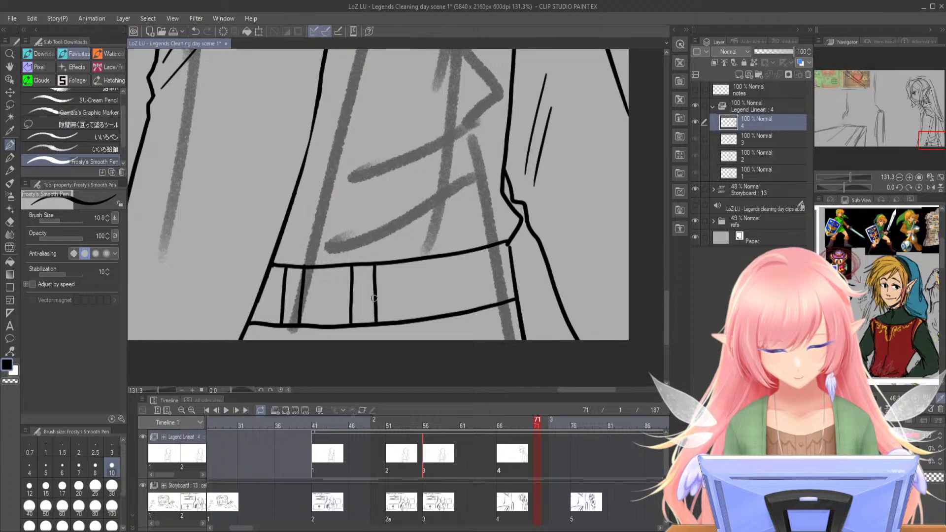
{"action": "left_click_drag", "start_coordinate": [426, 257], "coordinate": [432, 316]}
{"action": "left_click_drag", "start_coordinate": [447, 255], "coordinate": [453, 309]}
{"action": "left_click_drag", "start_coordinate": [488, 250], "coordinate": [498, 302]}
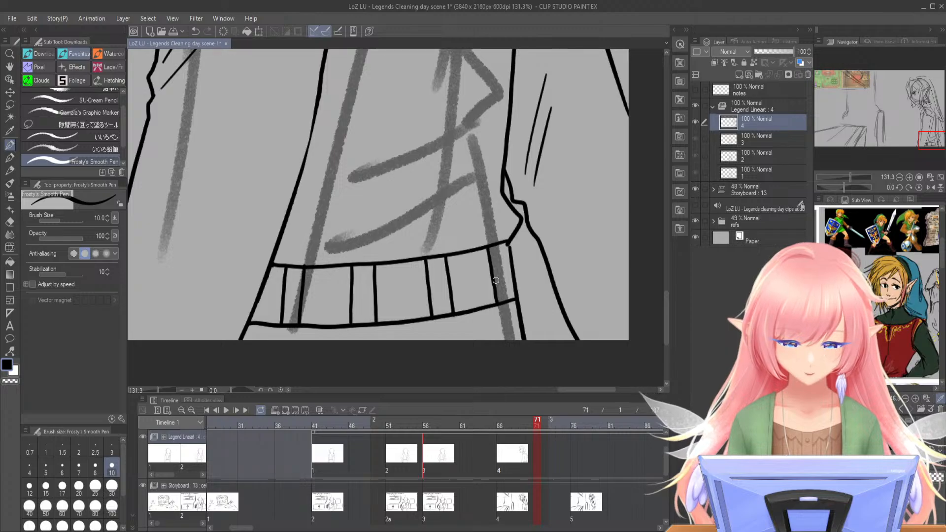
{"action": "left_click_drag", "start_coordinate": [505, 248], "coordinate": [507, 246]}
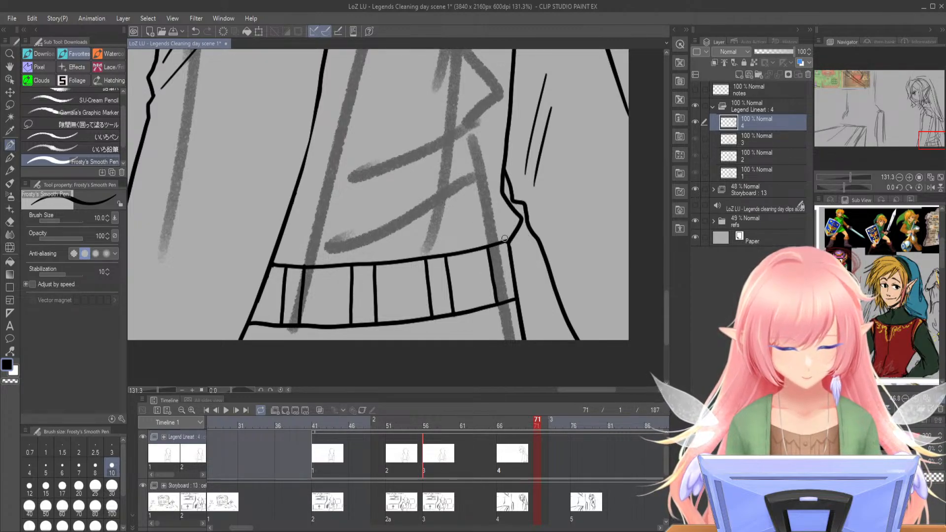
- Hide the storyboard sketch and ink a shallow outward curve along the near arm's front edge above the elbow wrinkles
{"action": "left_click_drag", "start_coordinate": [850, 178], "coordinate": [844, 178]}
{"action": "left_click_drag", "start_coordinate": [888, 126], "coordinate": [915, 113]}
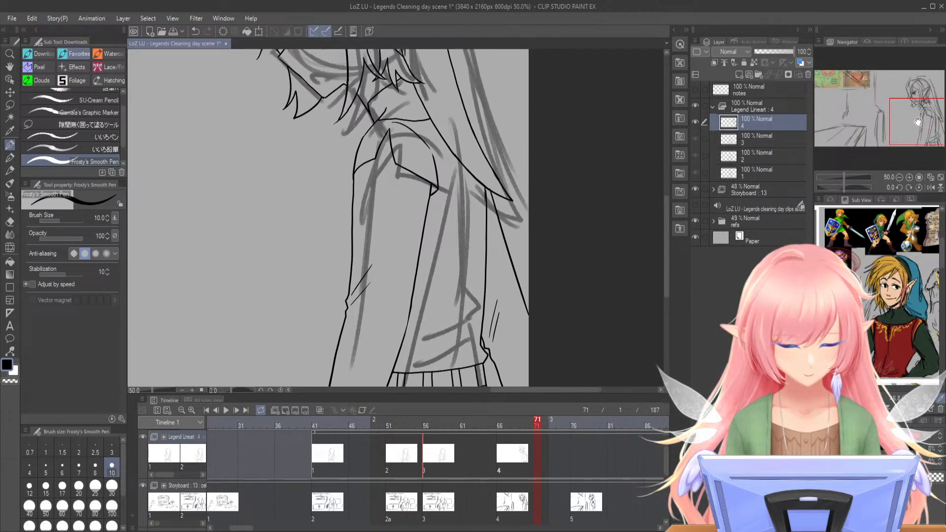
{"action": "left_click_drag", "start_coordinate": [843, 177], "coordinate": [840, 175]}
{"action": "left_click_drag", "start_coordinate": [891, 129], "coordinate": [877, 118]}
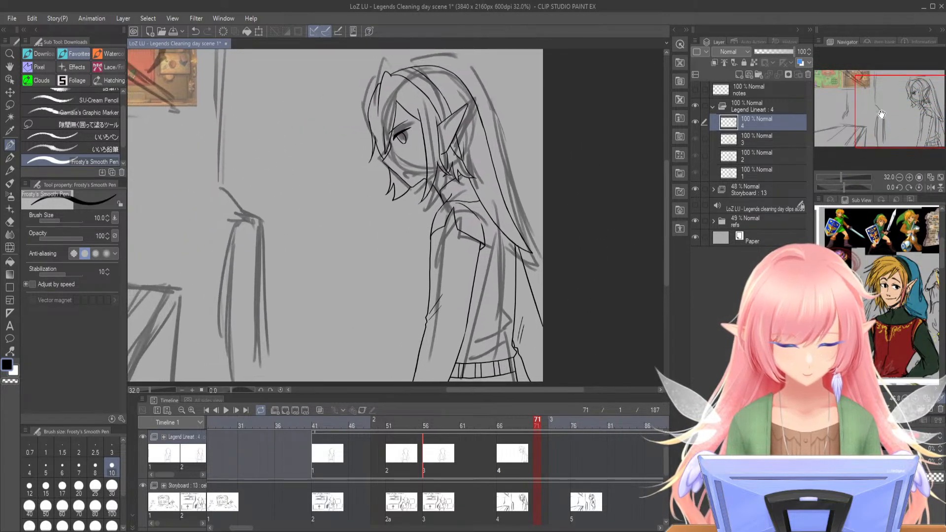
{"action": "left_click", "coordinate": [695, 190]}
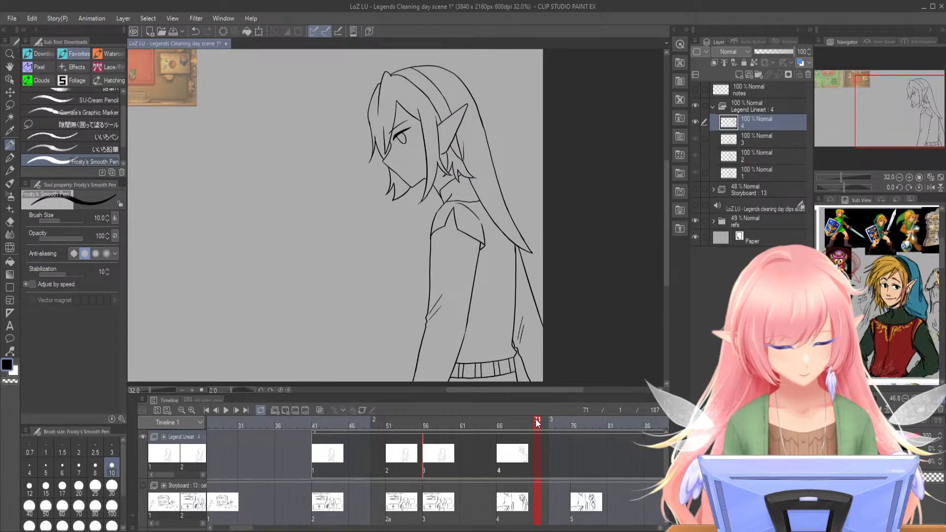
{"action": "left_click_drag", "start_coordinate": [840, 176], "coordinate": [844, 177]}
{"action": "left_click_drag", "start_coordinate": [901, 102], "coordinate": [901, 119]}
{"action": "left_click_drag", "start_coordinate": [397, 178], "coordinate": [394, 272]}
{"action": "key", "text": "ctrl+z"}
{"action": "left_click_drag", "start_coordinate": [397, 167], "coordinate": [394, 244]}
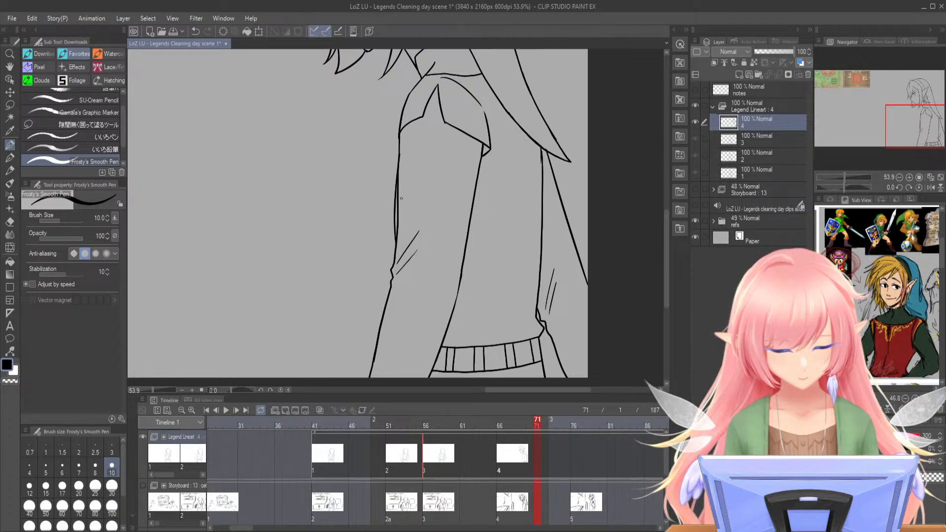
- Redraw the tunic's lower back edge with an inward curve above the waist bulge and erase the old line
{"action": "left_click_drag", "start_coordinate": [542, 157], "coordinate": [534, 311]}
{"action": "key", "text": "ctrl+z"}
{"action": "left_click_drag", "start_coordinate": [540, 181], "coordinate": [533, 318]}
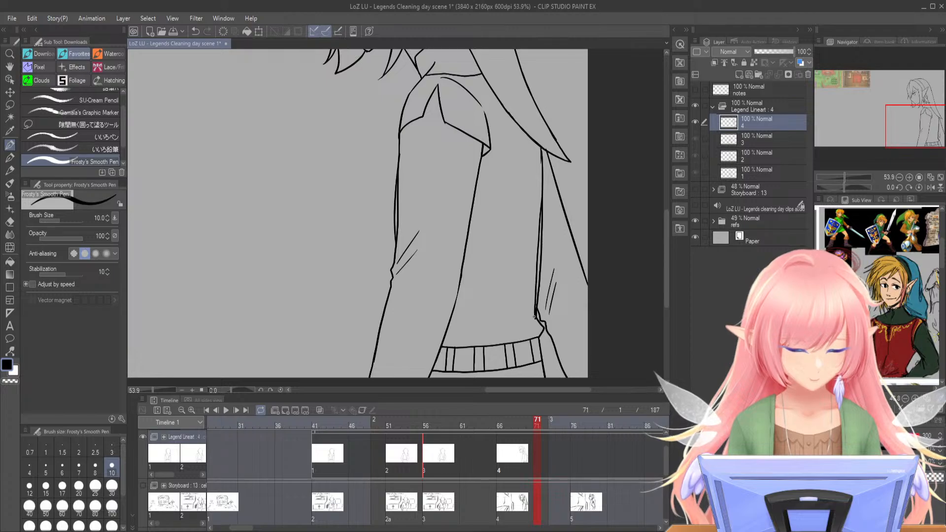
{"action": "left_click_drag", "start_coordinate": [549, 196], "coordinate": [536, 294]}
{"action": "left_click_drag", "start_coordinate": [845, 177], "coordinate": [849, 177]}
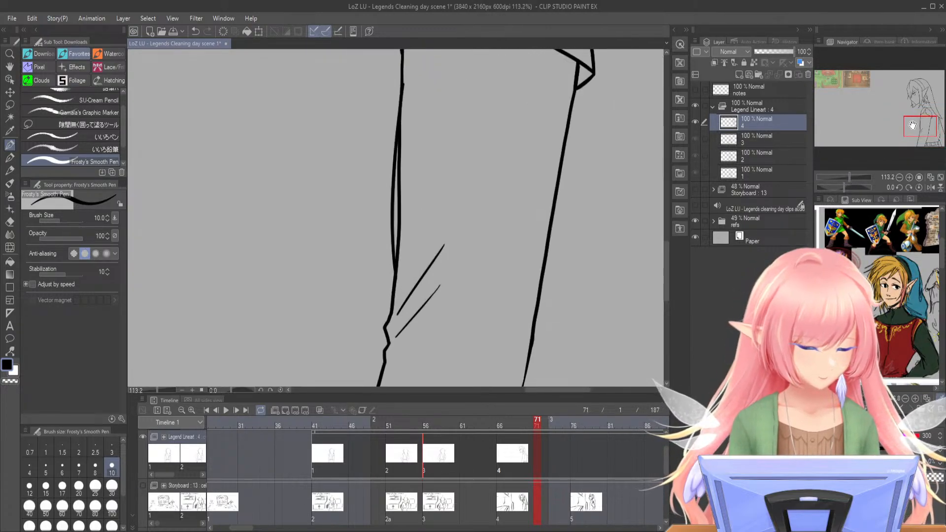
{"action": "left_click_drag", "start_coordinate": [917, 130], "coordinate": [931, 138]}
{"action": "mouse_move", "coordinate": [464, 129]}
{"action": "left_mouse_down"}
{"action": "mouse_move", "coordinate": [463, 153]}
{"action": "mouse_move", "coordinate": [460, 275]}
{"action": "mouse_move", "coordinate": [479, 310]}
{"action": "left_mouse_up"}
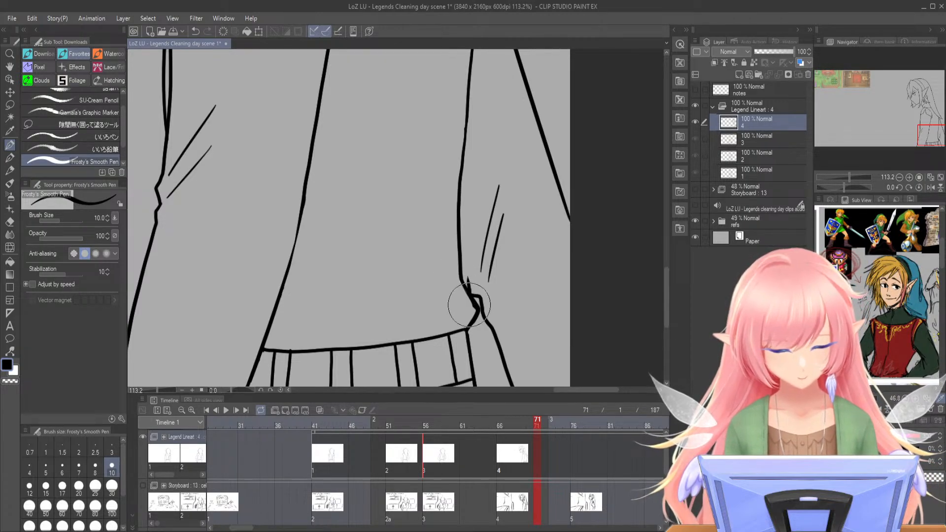
{"action": "left_click_drag", "start_coordinate": [471, 291], "coordinate": [460, 255]}
- Add two diagonal fold lines on the tunic just above the belt, running toward the waist bulge
{"action": "left_click_drag", "start_coordinate": [849, 177], "coordinate": [843, 177]}
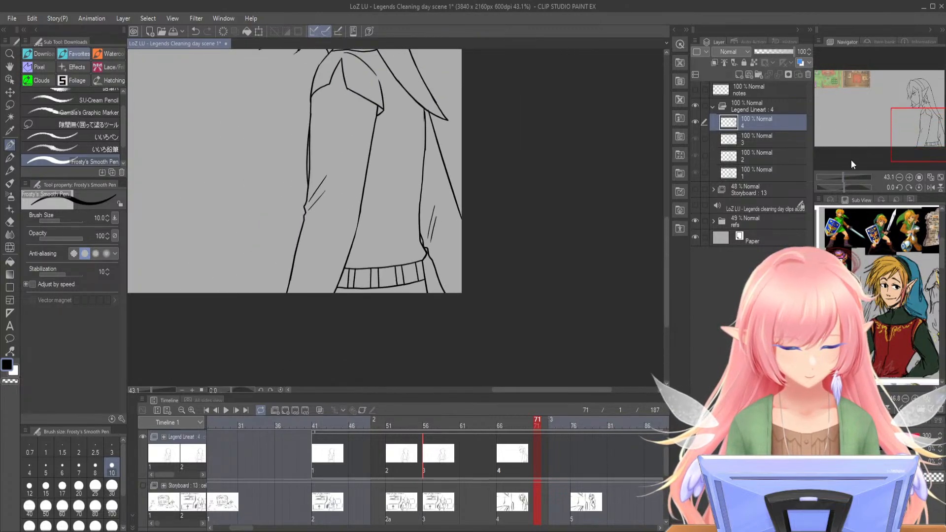
{"action": "left_click_drag", "start_coordinate": [380, 205], "coordinate": [415, 241]}
{"action": "left_click_drag", "start_coordinate": [876, 129], "coordinate": [861, 120]}
{"action": "left_click_drag", "start_coordinate": [843, 178], "coordinate": [839, 179]}
{"action": "left_click_drag", "start_coordinate": [882, 137], "coordinate": [911, 132]}
{"action": "left_click_drag", "start_coordinate": [840, 178], "coordinate": [842, 176]}
{"action": "left_click_drag", "start_coordinate": [902, 122], "coordinate": [897, 114]}
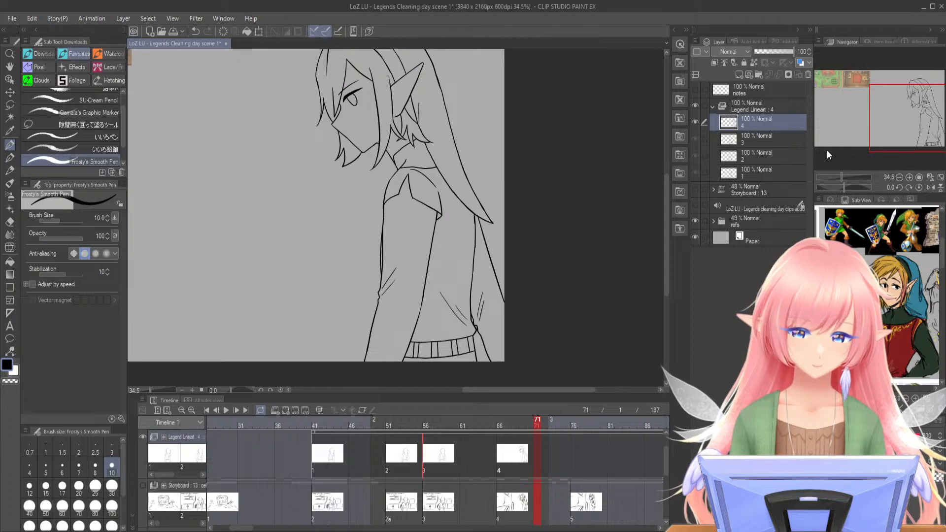
{"action": "left_click_drag", "start_coordinate": [473, 218], "coordinate": [469, 307]}
{"action": "left_click_drag", "start_coordinate": [396, 165], "coordinate": [382, 257]}
{"action": "key", "text": "ctrl+z"}
{"action": "mouse_move", "coordinate": [399, 166]}
{"action": "left_mouse_down"}
{"action": "mouse_move", "coordinate": [386, 236]}
{"action": "mouse_move", "coordinate": [390, 337]}
{"action": "left_mouse_up"}
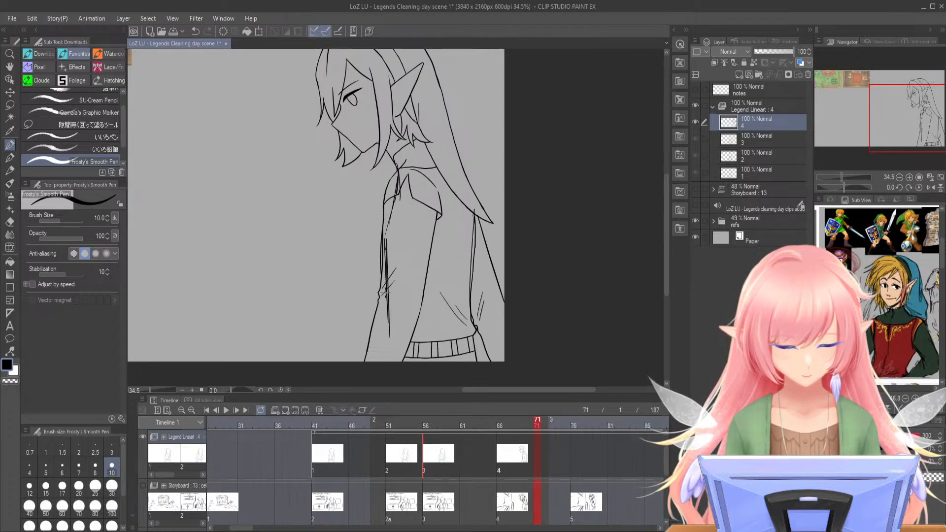
{"action": "left_click_drag", "start_coordinate": [841, 177], "coordinate": [845, 177]}
{"action": "left_click_drag", "start_coordinate": [892, 121], "coordinate": [928, 125]}
{"action": "key", "text": "ctrl+z"}
{"action": "key", "text": "ctrl+z"}
{"action": "key", "text": "ctrl+z"}
{"action": "key", "text": "ctrl+z"}
{"action": "key", "text": "ctrl+z"}
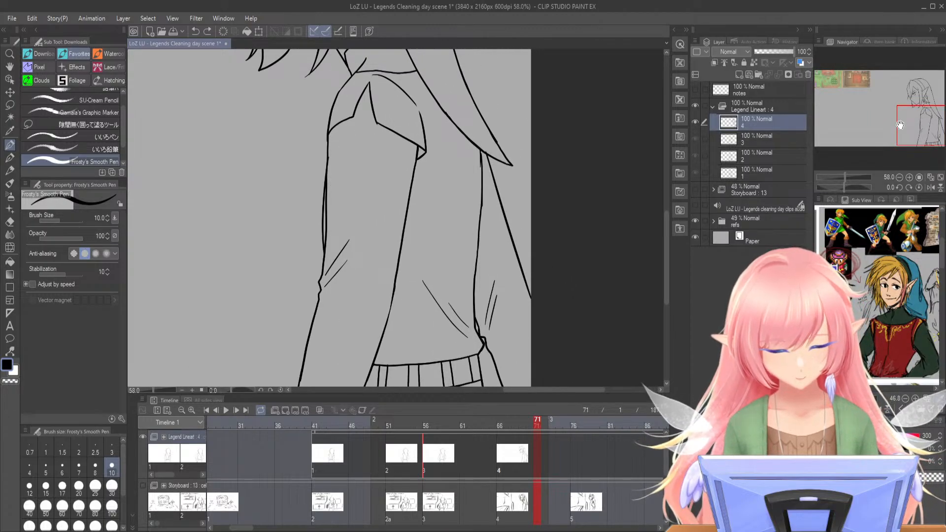
- Re-ink the back edge from the cap tail to the waist slightly further in and erase the old outer line
{"action": "left_click_drag", "start_coordinate": [479, 157], "coordinate": [473, 307]}
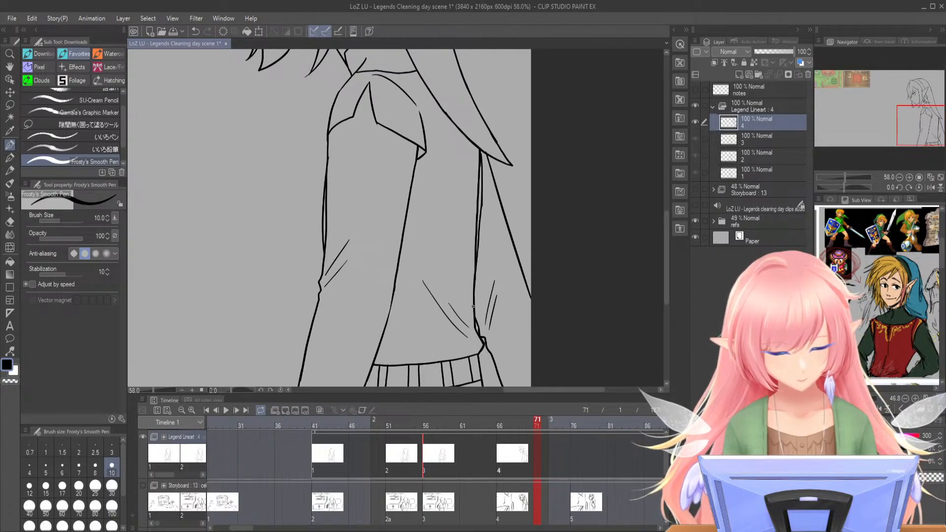
{"action": "left_click_drag", "start_coordinate": [484, 164], "coordinate": [478, 284]}
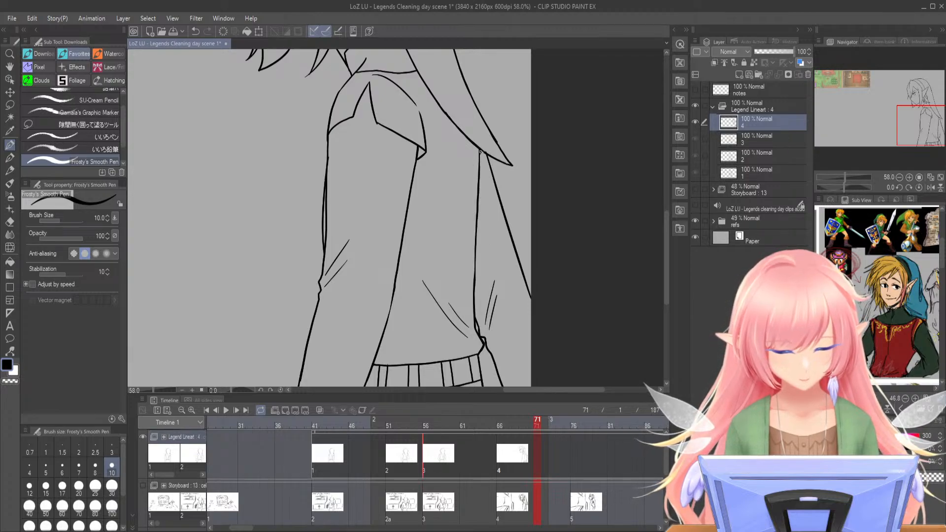
{"action": "left_click_drag", "start_coordinate": [478, 191], "coordinate": [475, 240]}
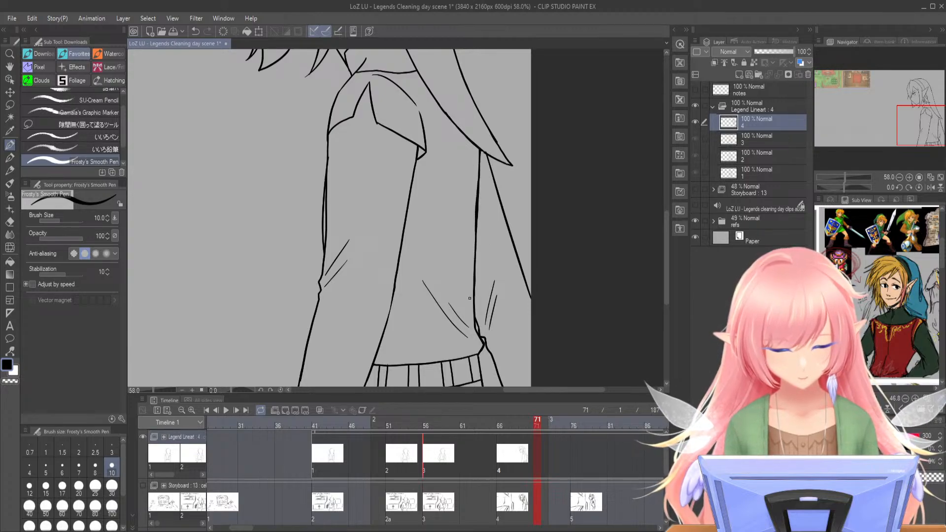
- Ink the inner contour line of the pointed ear, running from its base toward the tip
{"action": "left_click_drag", "start_coordinate": [844, 176], "coordinate": [841, 177]}
{"action": "left_click_drag", "start_coordinate": [891, 133], "coordinate": [893, 113]}
{"action": "left_click_drag", "start_coordinate": [841, 177], "coordinate": [848, 177]}
{"action": "left_click_drag", "start_coordinate": [923, 105], "coordinate": [919, 96]}
{"action": "left_click_drag", "start_coordinate": [449, 197], "coordinate": [518, 112]}
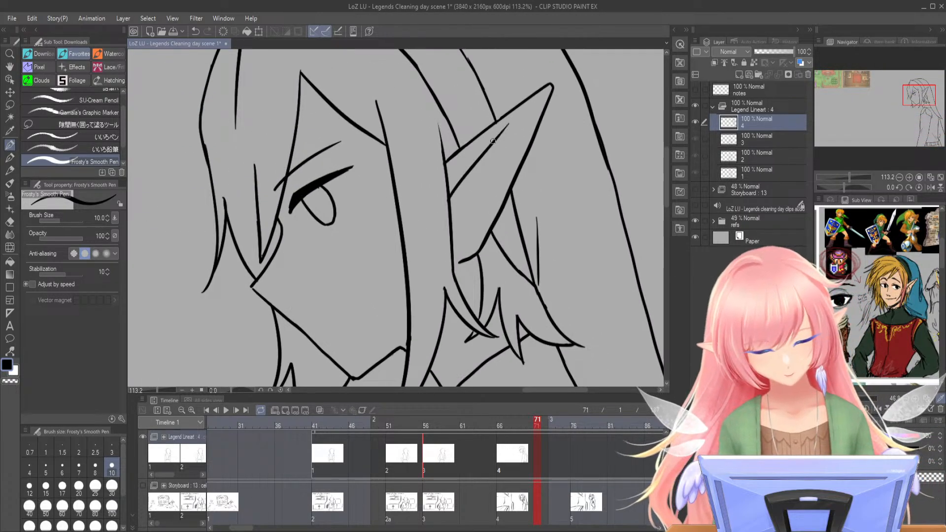
{"action": "key", "text": "ctrl+z"}
{"action": "left_click_drag", "start_coordinate": [447, 196], "coordinate": [519, 114]}
{"action": "left_click_drag", "start_coordinate": [848, 177], "coordinate": [840, 179]}
{"action": "mouse_move", "coordinate": [887, 117]}
{"action": "left_mouse_down"}
{"action": "mouse_move", "coordinate": [875, 117]}
{"action": "mouse_move", "coordinate": [890, 123]}
{"action": "left_mouse_up"}
{"action": "left_click_drag", "start_coordinate": [840, 177], "coordinate": [841, 179]}
{"action": "left_click_drag", "start_coordinate": [889, 122], "coordinate": [891, 125]}
{"action": "left_click_drag", "start_coordinate": [438, 119], "coordinate": [484, 194]}
{"action": "left_click", "coordinate": [847, 177]}
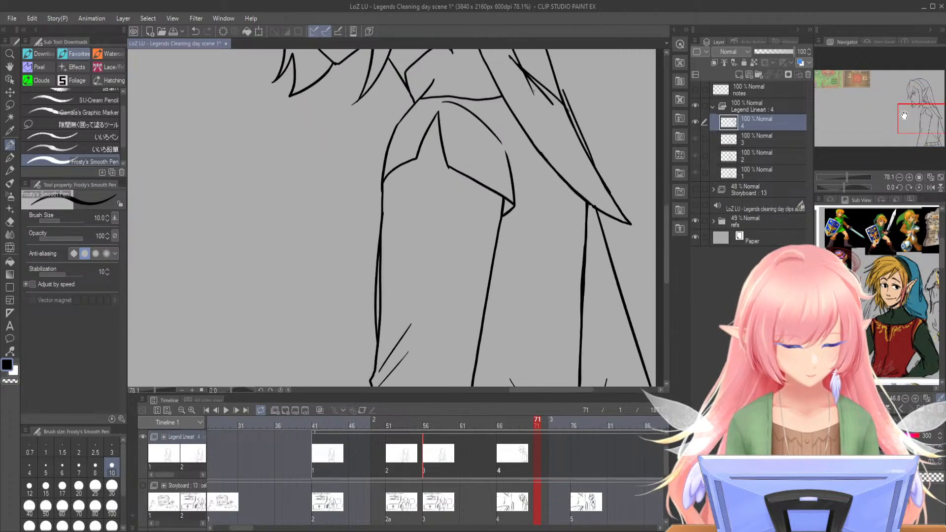
{"action": "left_click_drag", "start_coordinate": [902, 111], "coordinate": [908, 97]}
{"action": "key", "text": "ctrl+z"}
{"action": "key", "text": "ctrl+z"}
{"action": "key", "text": "ctrl+z"}
- Ink a short outward curve on the cap tail's outer edge above its tip
{"action": "left_click_drag", "start_coordinate": [485, 245], "coordinate": [522, 324]}
{"action": "key", "text": "ctrl+z"}
{"action": "left_click_drag", "start_coordinate": [502, 281], "coordinate": [510, 307]}
{"action": "key", "text": "ctrl+z"}
{"action": "left_click_drag", "start_coordinate": [480, 238], "coordinate": [514, 319]}
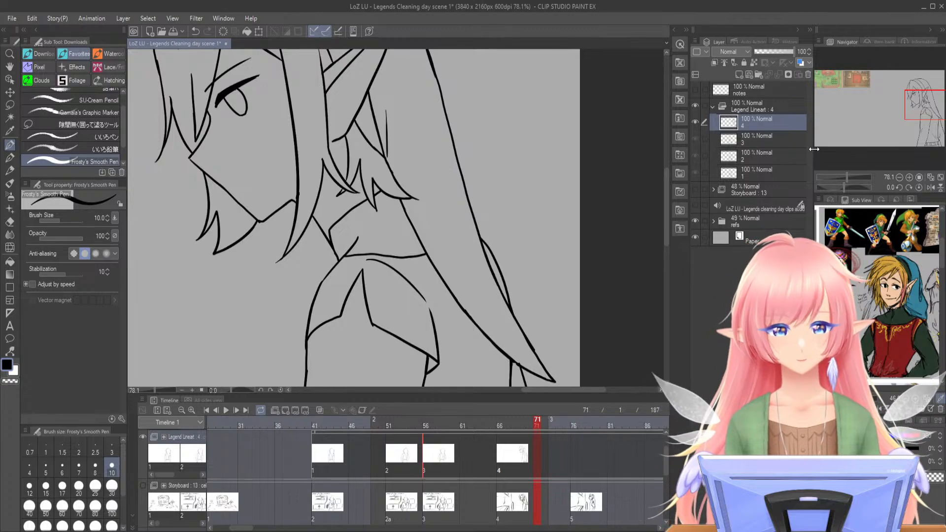
- Show the storyboard again and add a new Legend Lineart cel 5 at frame 76 with onion skin turned on
{"action": "left_click_drag", "start_coordinate": [847, 176], "coordinate": [839, 177]}
{"action": "mouse_move", "coordinate": [890, 119]}
{"action": "left_mouse_down"}
{"action": "mouse_move", "coordinate": [882, 122]}
{"action": "mouse_move", "coordinate": [892, 118]}
{"action": "left_mouse_up"}
{"action": "left_click_drag", "start_coordinate": [840, 179], "coordinate": [842, 176]}
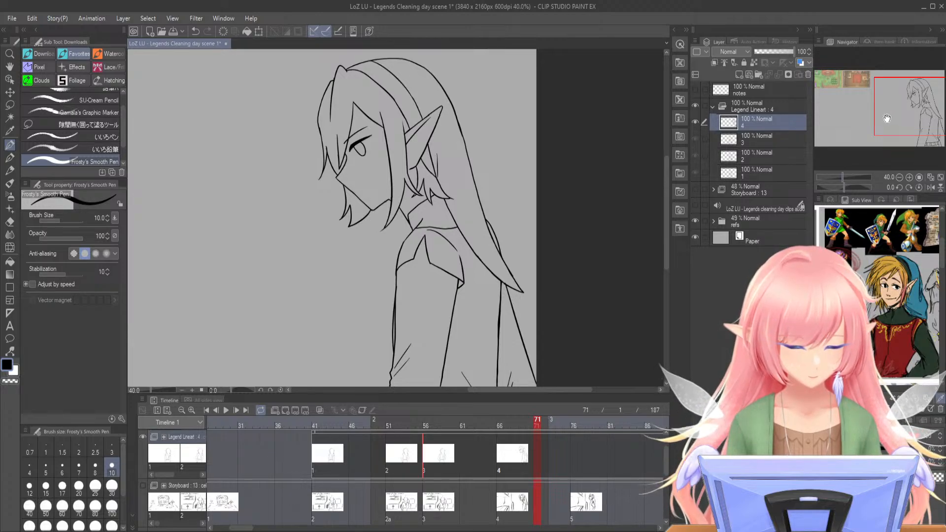
{"action": "left_click_drag", "start_coordinate": [888, 119], "coordinate": [884, 123]}
{"action": "left_click_drag", "start_coordinate": [842, 177], "coordinate": [839, 175]}
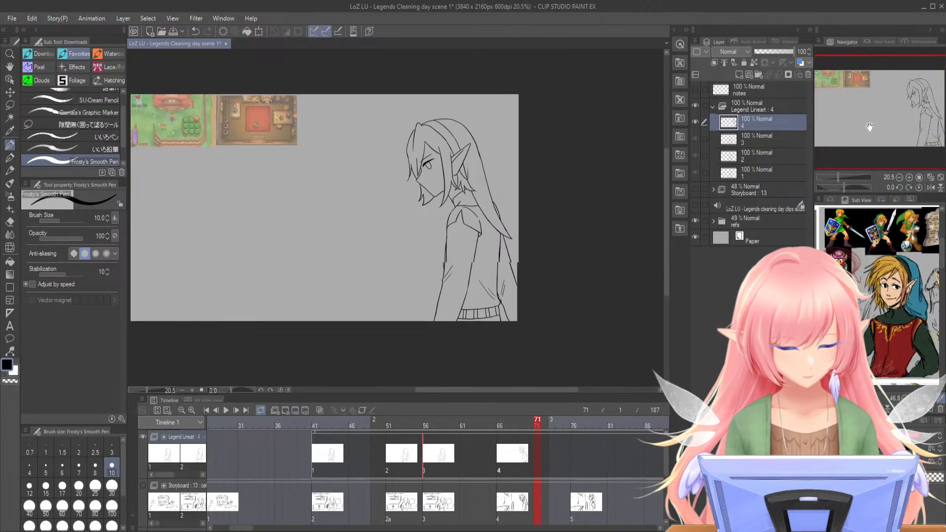
{"action": "left_click", "coordinate": [694, 189]}
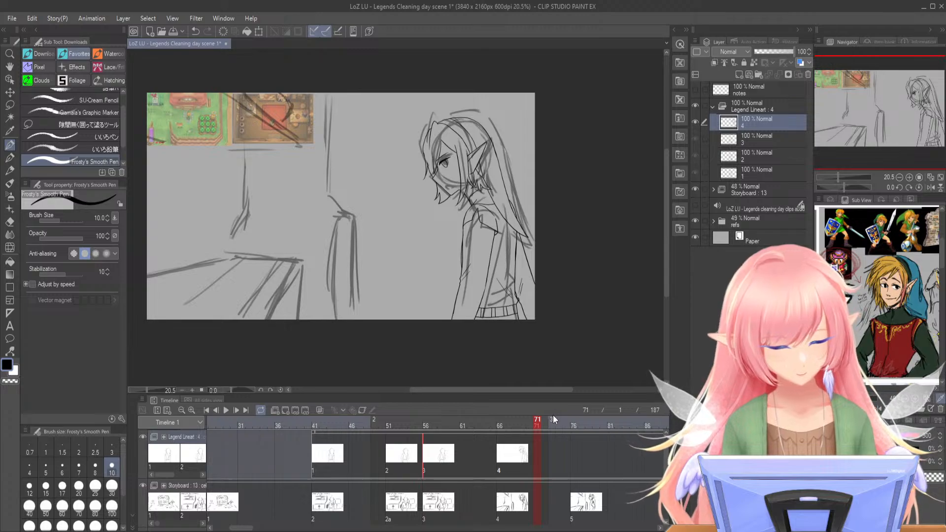
{"action": "left_click_drag", "start_coordinate": [559, 428], "coordinate": [574, 423]}
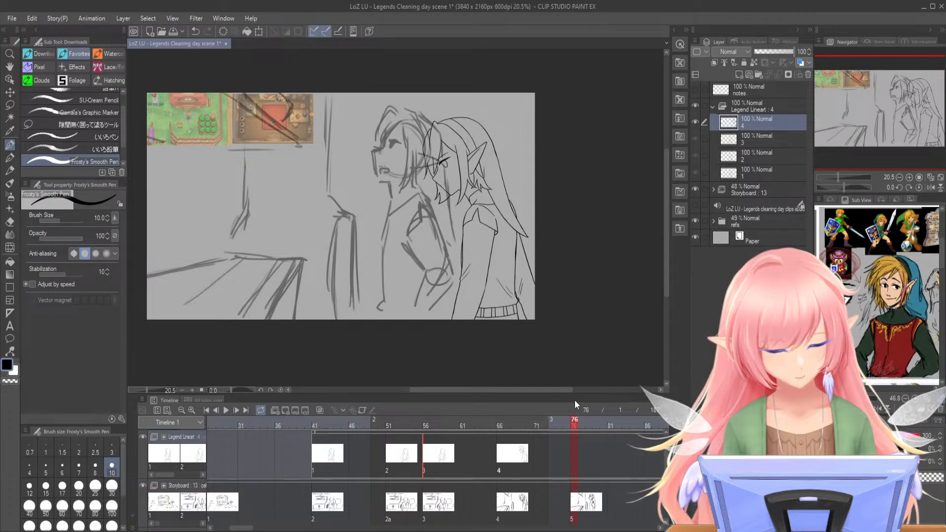
{"action": "left_click", "coordinate": [284, 410]}
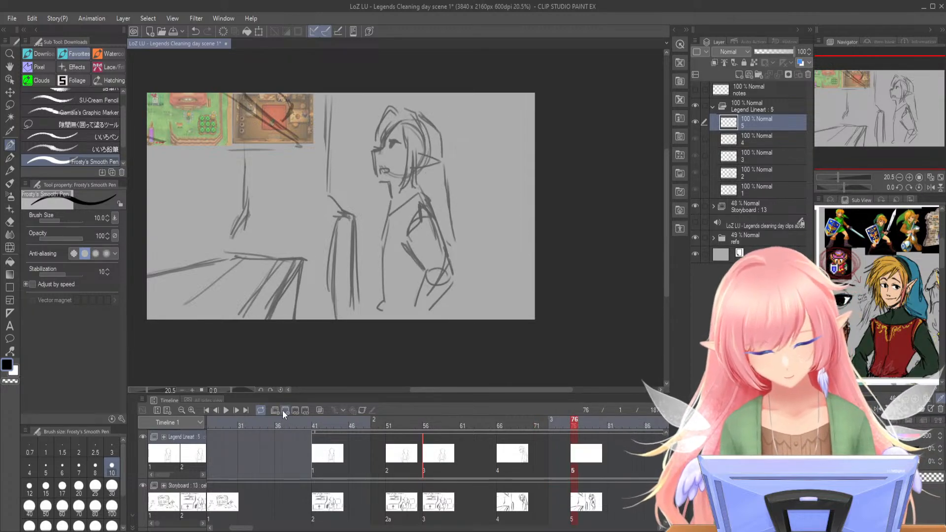
{"action": "left_click_drag", "start_coordinate": [839, 176], "coordinate": [844, 179]}
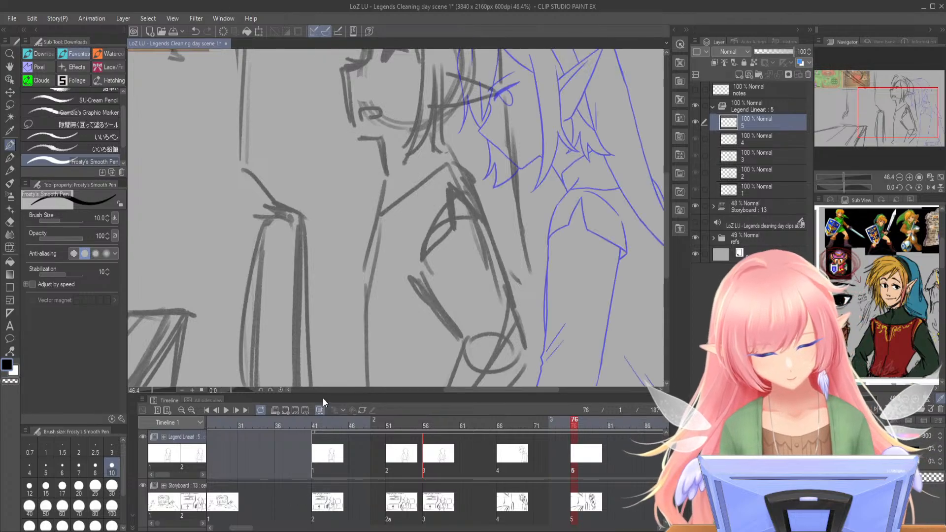
- Ink the new cel's face profile from the brow over the nose down to the chin and neck
{"action": "left_click_drag", "start_coordinate": [883, 117], "coordinate": [900, 91]}
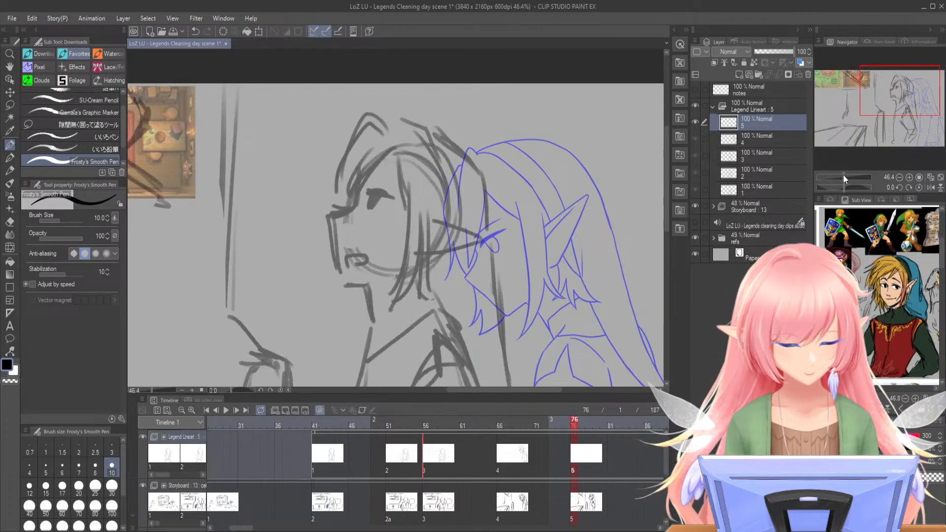
{"action": "left_click_drag", "start_coordinate": [844, 176], "coordinate": [846, 179]}
{"action": "mouse_move", "coordinate": [329, 197]}
{"action": "left_mouse_down"}
{"action": "mouse_move", "coordinate": [287, 207]}
{"action": "mouse_move", "coordinate": [301, 311]}
{"action": "mouse_move", "coordinate": [315, 333]}
{"action": "mouse_move", "coordinate": [350, 341]}
{"action": "mouse_move", "coordinate": [354, 377]}
{"action": "left_mouse_up"}
- Ink the fringe's peak and the inner fringe strands sweeping down to the brow
{"action": "left_click_drag", "start_coordinate": [885, 80], "coordinate": [880, 73]}
{"action": "mouse_move", "coordinate": [447, 143]}
{"action": "left_mouse_down"}
{"action": "mouse_move", "coordinate": [383, 166]}
{"action": "mouse_move", "coordinate": [363, 271]}
{"action": "left_mouse_up"}
{"action": "key", "text": "ctrl+z"}
{"action": "left_click_drag", "start_coordinate": [393, 203], "coordinate": [337, 256]}
{"action": "key", "text": "ctrl+z"}
{"action": "left_click_drag", "start_coordinate": [407, 177], "coordinate": [365, 231]}
{"action": "left_click_drag", "start_coordinate": [365, 231], "coordinate": [370, 273]}
{"action": "key", "text": "ctrl+z"}
{"action": "key", "text": "ctrl+z"}
{"action": "left_click_drag", "start_coordinate": [408, 163], "coordinate": [366, 269]}
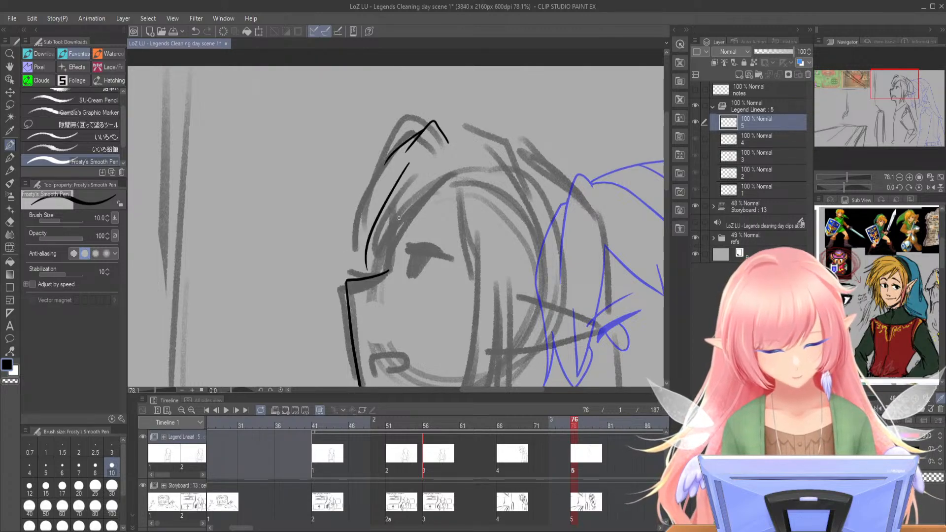
{"action": "left_click_drag", "start_coordinate": [454, 175], "coordinate": [378, 271]}
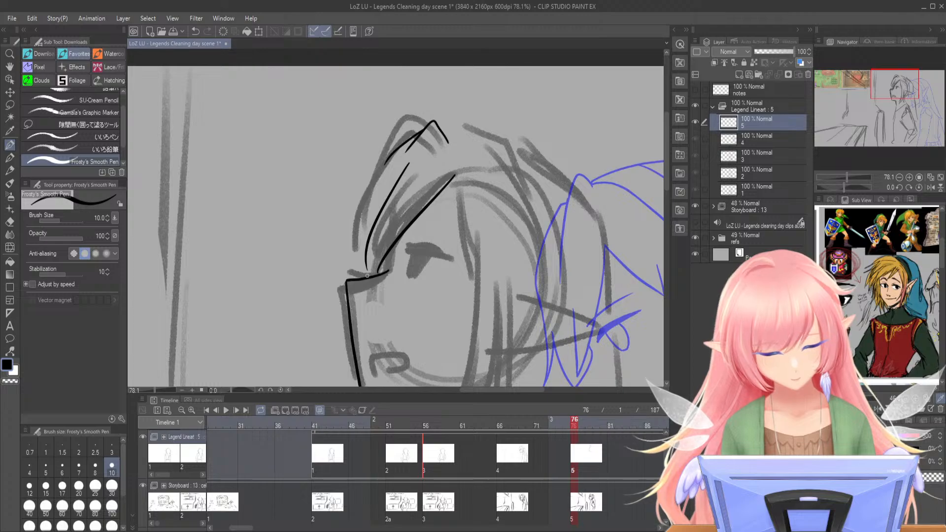
{"action": "left_click_drag", "start_coordinate": [388, 270], "coordinate": [392, 244]}
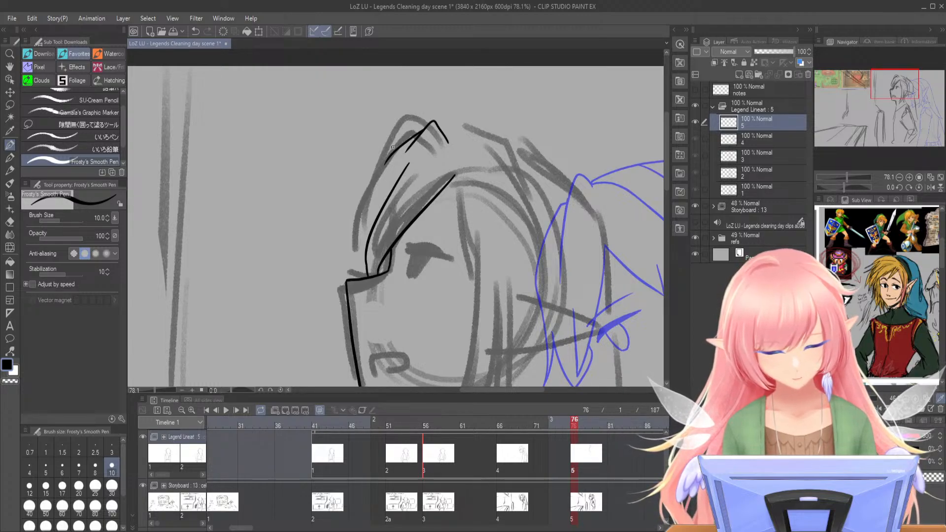
- Ink the outer fringe strands from the peak down to a pointed tip in front of the brow
{"action": "left_click_drag", "start_coordinate": [390, 158], "coordinate": [339, 273]}
{"action": "left_click_drag", "start_coordinate": [373, 191], "coordinate": [345, 277]}
{"action": "left_click_drag", "start_coordinate": [360, 221], "coordinate": [353, 279]}
{"action": "left_click_drag", "start_coordinate": [370, 245], "coordinate": [413, 154]}
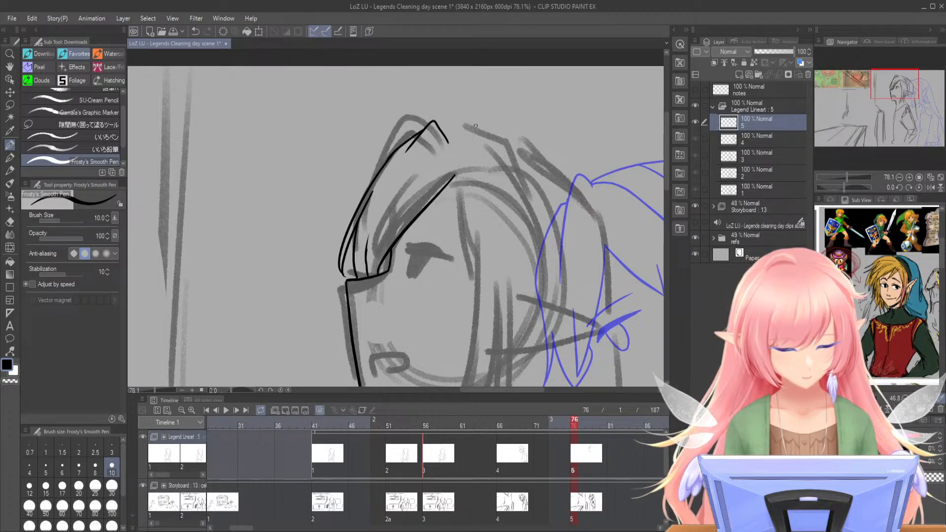
- Ink a short contour stroke running down behind the fringe's peak at the top of the head
{"action": "mouse_move", "coordinate": [446, 134]}
{"action": "left_mouse_down"}
{"action": "mouse_move", "coordinate": [464, 143]}
{"action": "mouse_move", "coordinate": [491, 217]}
{"action": "left_mouse_up"}
{"action": "key", "text": "ctrl+z"}
{"action": "left_click_drag", "start_coordinate": [503, 126], "coordinate": [448, 76]}
{"action": "key", "text": "ctrl+z"}
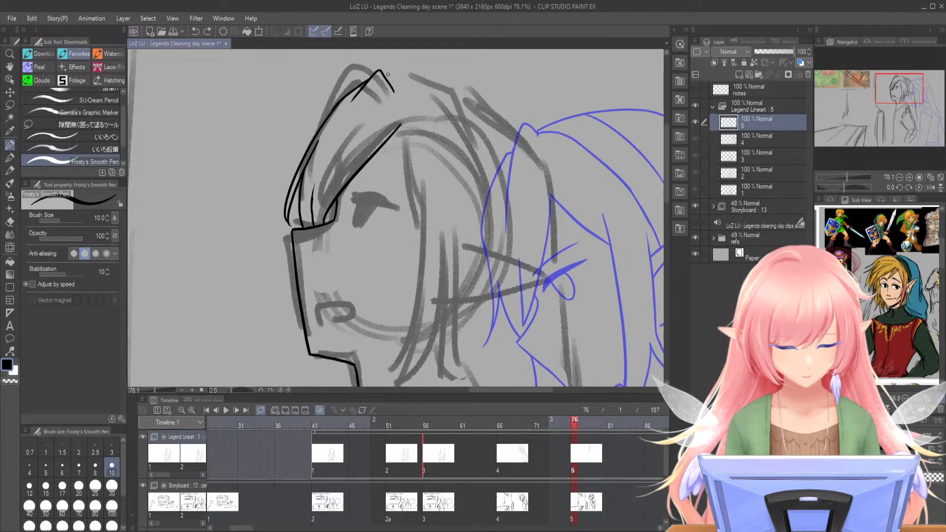
{"action": "left_click_drag", "start_coordinate": [387, 78], "coordinate": [408, 92]}
{"action": "key", "text": "ctrl+z"}
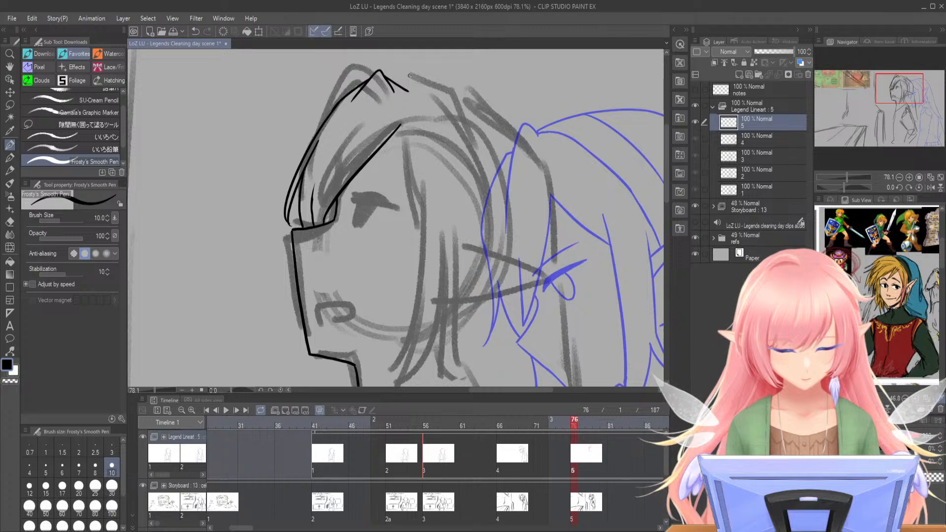
- Ink the long side lock from the fringe parting down past the cheek to a pointed tip beside the neck
{"action": "mouse_move", "coordinate": [399, 127]}
{"action": "left_mouse_down"}
{"action": "mouse_move", "coordinate": [417, 217]}
{"action": "mouse_move", "coordinate": [418, 139]}
{"action": "mouse_move", "coordinate": [426, 164]}
{"action": "mouse_move", "coordinate": [397, 316]}
{"action": "left_mouse_up"}
{"action": "key", "text": "ctrl+z"}
{"action": "mouse_move", "coordinate": [426, 119]}
{"action": "left_mouse_down"}
{"action": "mouse_move", "coordinate": [422, 234]}
{"action": "mouse_move", "coordinate": [389, 339]}
{"action": "left_mouse_up"}
{"action": "left_click_drag", "start_coordinate": [446, 219], "coordinate": [385, 339]}
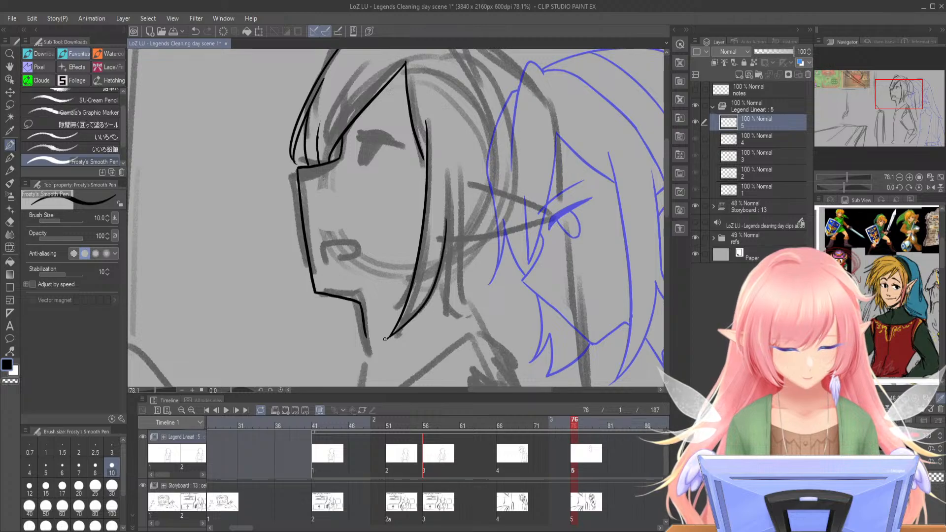
- Ink the side lock's second pointed tip and the rear edge rising above it in front of the ear
{"action": "left_click_drag", "start_coordinate": [443, 275], "coordinate": [468, 317]}
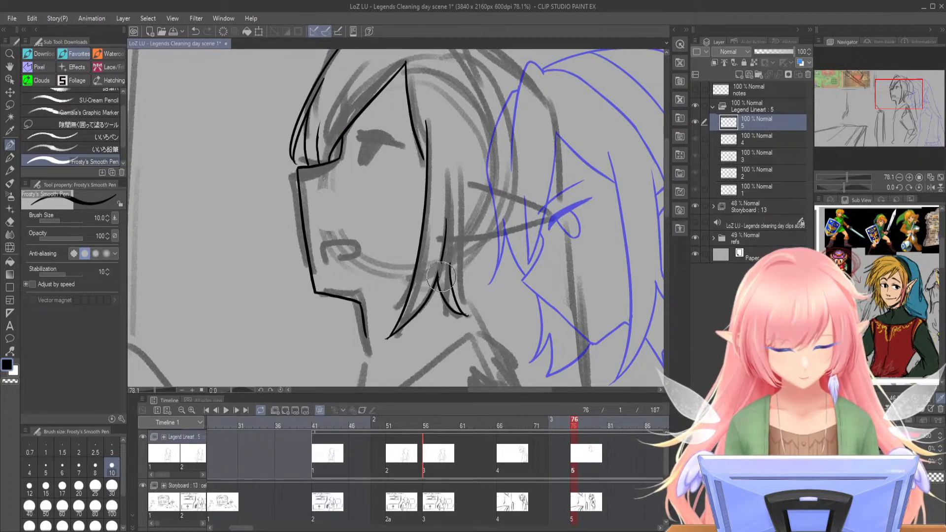
{"action": "left_click_drag", "start_coordinate": [463, 155], "coordinate": [448, 276]}
{"action": "key", "text": "ctrl+z"}
{"action": "left_click_drag", "start_coordinate": [463, 156], "coordinate": [450, 264]}
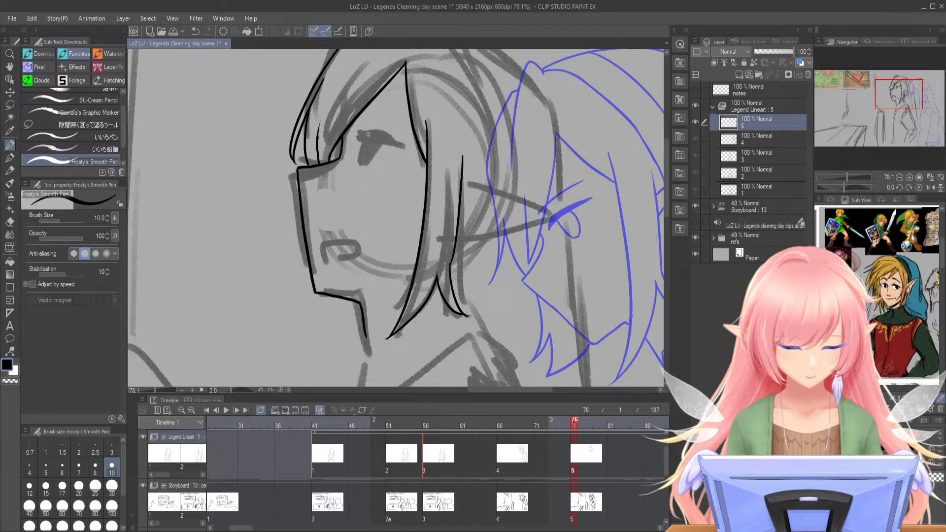
- Ink the eye with a thick tapered upper lash line and a narrow oval iris hanging beneath it
{"action": "left_click_drag", "start_coordinate": [358, 135], "coordinate": [387, 140]}
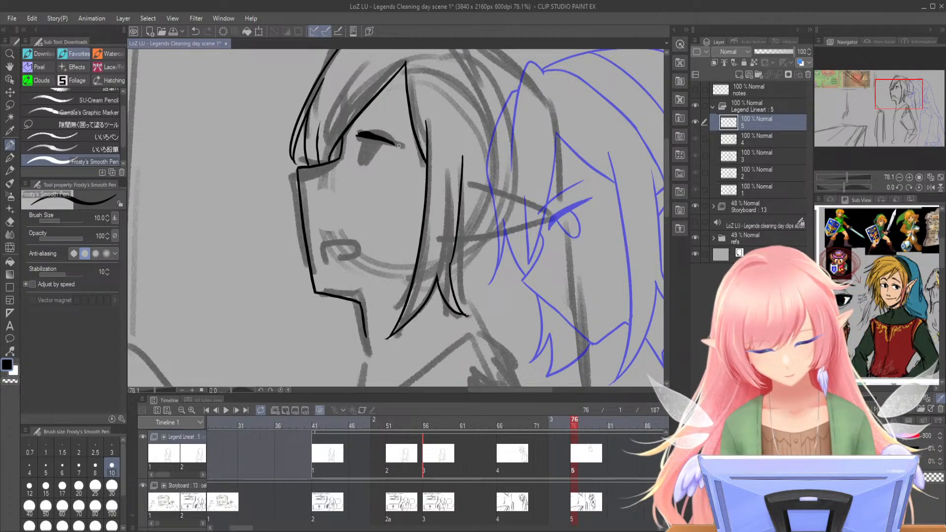
{"action": "scroll", "coordinate": [376, 122], "scroll_direction": "up", "scroll_amount": 5}
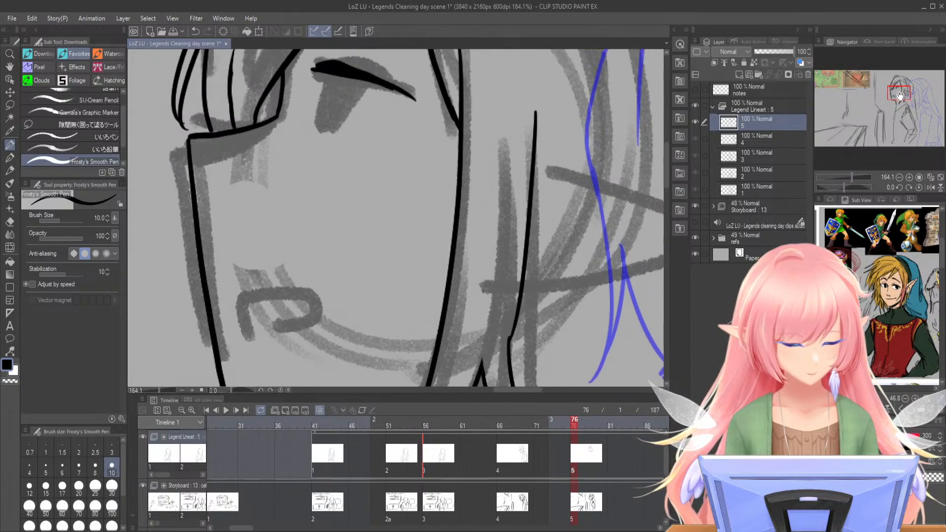
{"action": "mouse_move", "coordinate": [337, 126]}
{"action": "left_mouse_down"}
{"action": "mouse_move", "coordinate": [325, 130]}
{"action": "mouse_move", "coordinate": [346, 125]}
{"action": "mouse_move", "coordinate": [430, 165]}
{"action": "left_mouse_up"}
{"action": "mouse_move", "coordinate": [346, 138]}
{"action": "left_mouse_down"}
{"action": "mouse_move", "coordinate": [330, 183]}
{"action": "mouse_move", "coordinate": [339, 192]}
{"action": "mouse_move", "coordinate": [332, 158]}
{"action": "mouse_move", "coordinate": [327, 189]}
{"action": "mouse_move", "coordinate": [347, 191]}
{"action": "mouse_move", "coordinate": [368, 147]}
{"action": "left_mouse_up"}
{"action": "key", "text": "ctrl+z"}
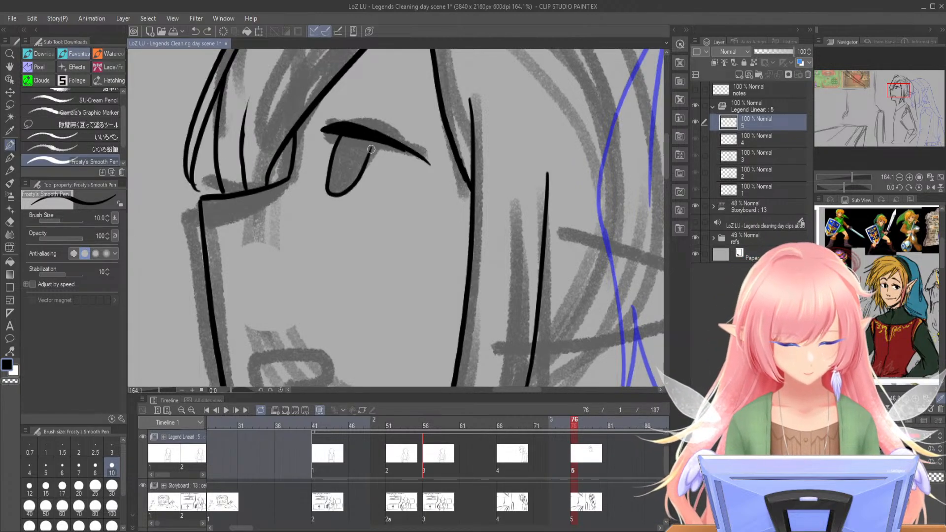
- Ink a lowered eyebrow above the eye, slanting from the fringe edge toward the side lock
{"action": "left_click_drag", "start_coordinate": [852, 175], "coordinate": [851, 177]}
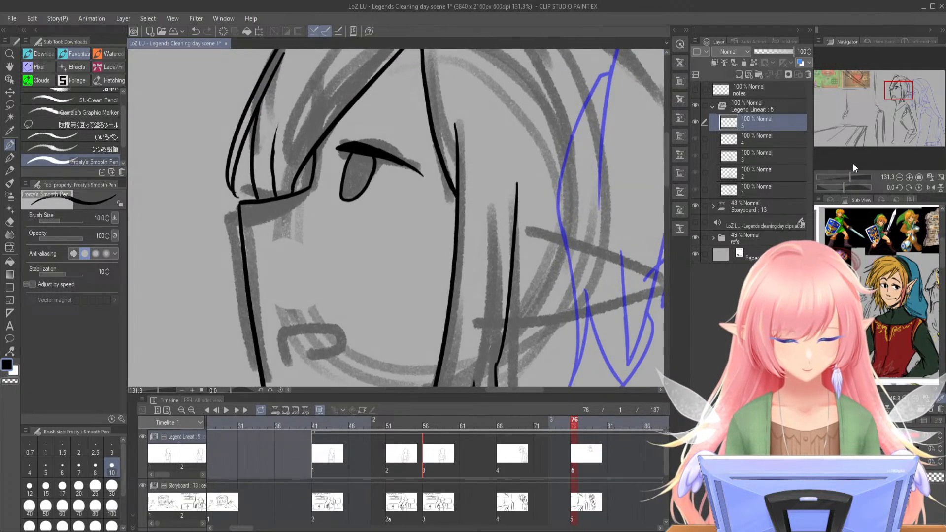
{"action": "left_click_drag", "start_coordinate": [898, 92], "coordinate": [907, 84]}
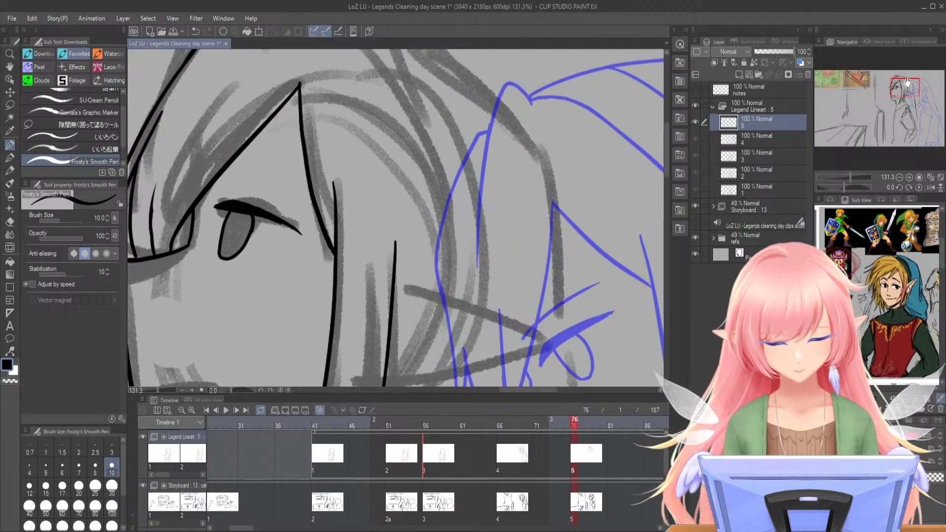
{"action": "left_click_drag", "start_coordinate": [218, 174], "coordinate": [312, 199]}
{"action": "key", "text": "ctrl+z"}
{"action": "left_click_drag", "start_coordinate": [219, 175], "coordinate": [310, 199]}
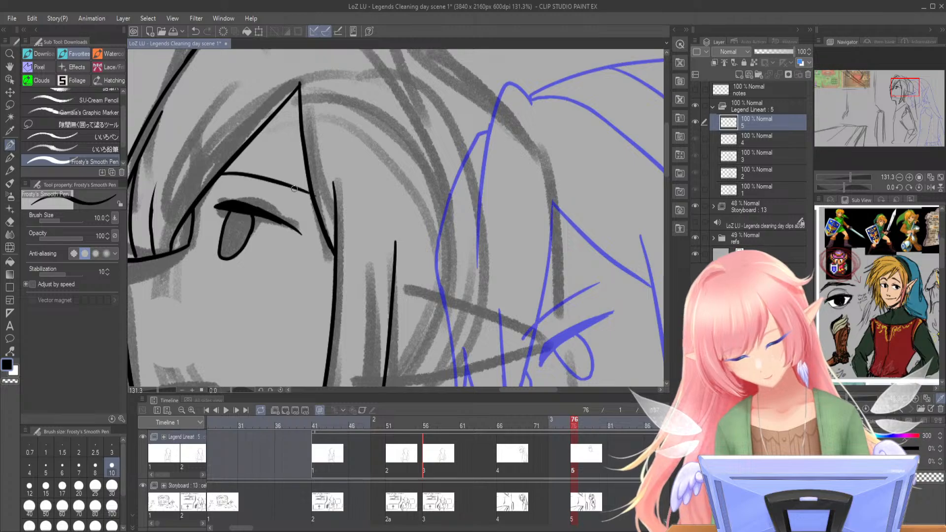
{"action": "key", "text": "ctrl+z"}
{"action": "left_click_drag", "start_coordinate": [215, 180], "coordinate": [300, 195]}
{"action": "key", "text": "ctrl+z"}
{"action": "left_click_drag", "start_coordinate": [212, 181], "coordinate": [308, 193]}
{"action": "key", "text": "ctrl+z"}
{"action": "left_click_drag", "start_coordinate": [209, 173], "coordinate": [303, 192]}
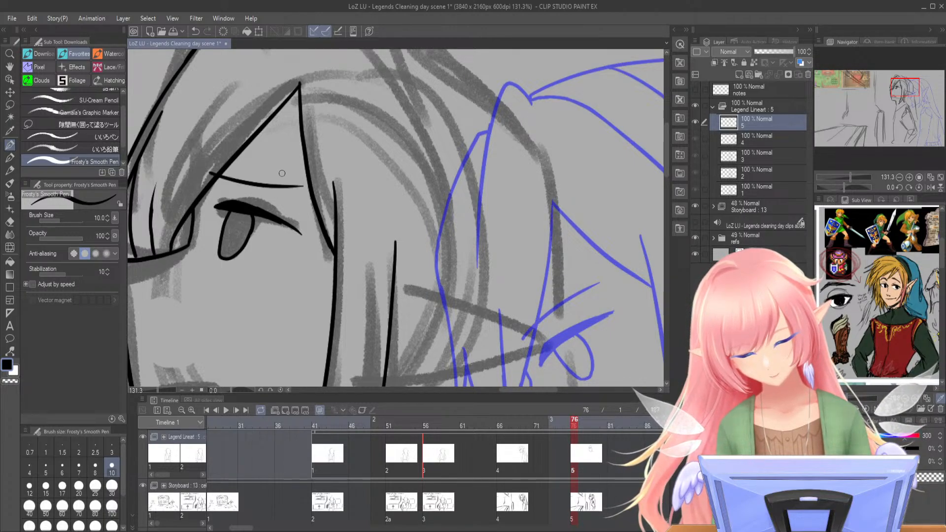
- Ink the hair's outer contour from the peak down to the top of the ear, with a short strand line beside it
{"action": "left_click", "coordinate": [844, 177]}
{"action": "left_click_drag", "start_coordinate": [844, 179], "coordinate": [848, 178]}
{"action": "left_click_drag", "start_coordinate": [906, 92], "coordinate": [904, 91]}
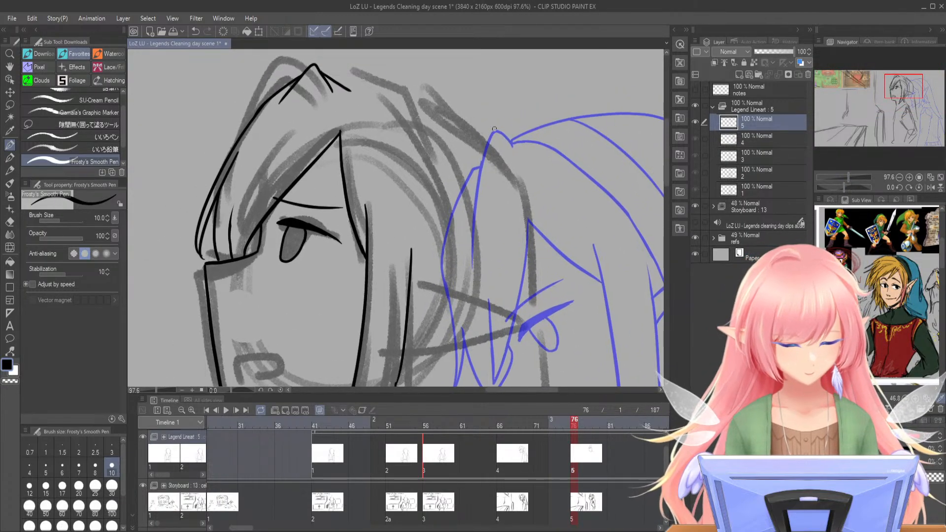
{"action": "mouse_move", "coordinate": [348, 89]}
{"action": "left_mouse_down"}
{"action": "mouse_move", "coordinate": [387, 148]}
{"action": "mouse_move", "coordinate": [411, 252]}
{"action": "left_mouse_up"}
{"action": "key", "text": "ctrl+z"}
{"action": "mouse_move", "coordinate": [348, 88]}
{"action": "left_mouse_down"}
{"action": "mouse_move", "coordinate": [363, 102]}
{"action": "mouse_move", "coordinate": [419, 247]}
{"action": "left_mouse_up"}
{"action": "left_click_drag", "start_coordinate": [417, 281], "coordinate": [414, 190]}
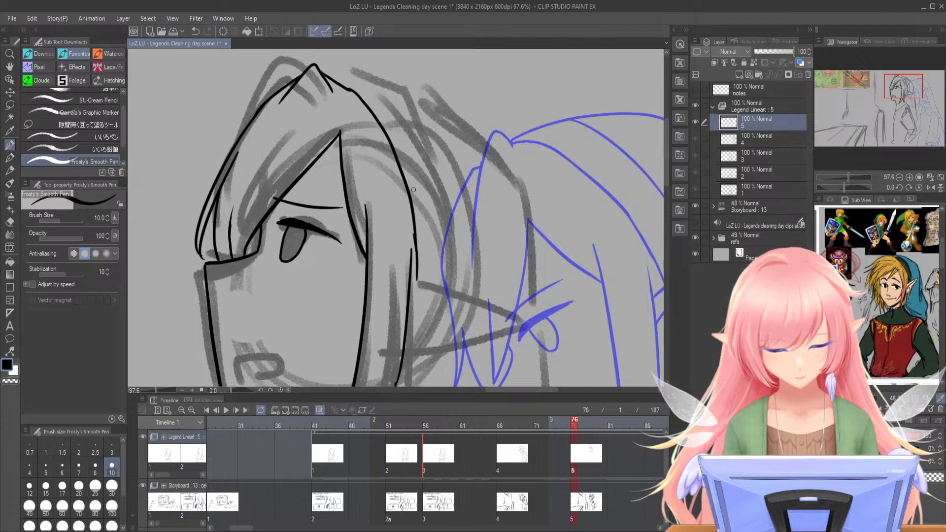
{"action": "key", "text": "ctrl+z"}
{"action": "left_click_drag", "start_coordinate": [416, 281], "coordinate": [417, 198]}
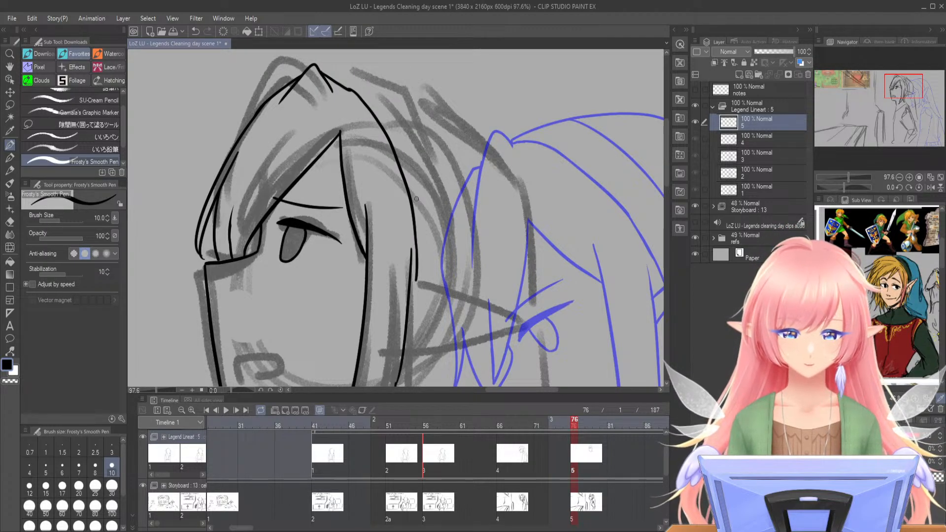
- Ink the long pointed ear extending back from the side lock to a sharp tip over the storyboard sketch
{"action": "scroll", "coordinate": [416, 199], "scroll_direction": "down", "scroll_amount": 4}
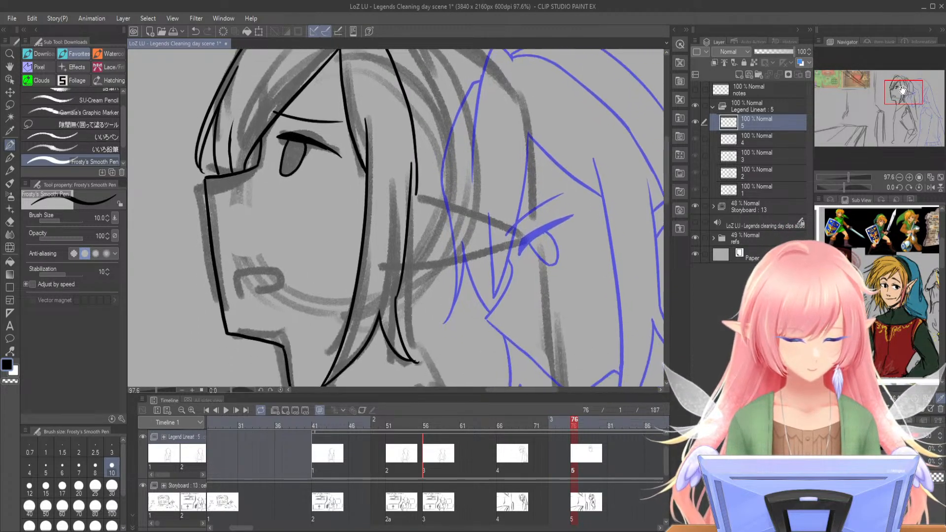
{"action": "mouse_move", "coordinate": [409, 195]}
{"action": "left_mouse_down"}
{"action": "mouse_move", "coordinate": [494, 217]}
{"action": "mouse_move", "coordinate": [477, 242]}
{"action": "mouse_move", "coordinate": [394, 252]}
{"action": "left_mouse_up"}
{"action": "key", "text": "ctrl+z"}
{"action": "mouse_move", "coordinate": [412, 195]}
{"action": "left_mouse_down"}
{"action": "mouse_move", "coordinate": [517, 229]}
{"action": "mouse_move", "coordinate": [389, 270]}
{"action": "left_mouse_up"}
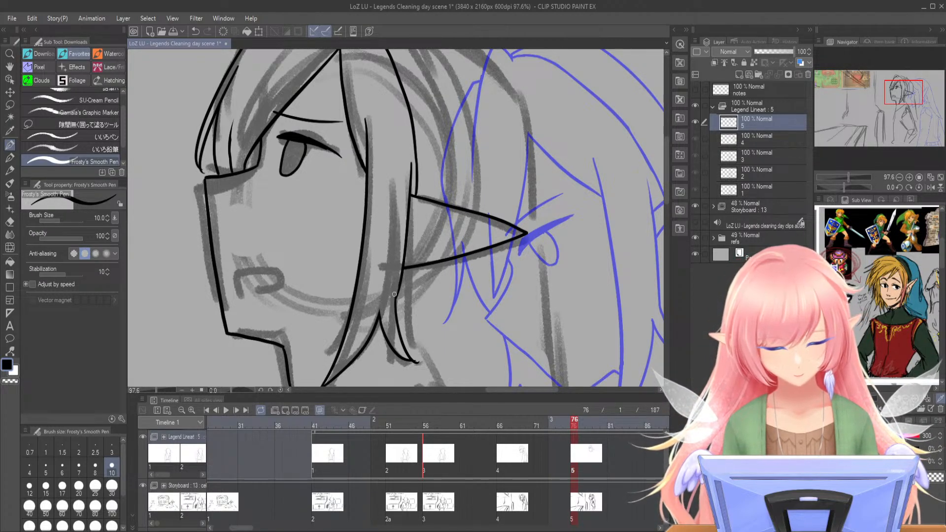
- Ink the inner fold line of the pointed ear on lineart cel 5 and erase its overlap with the hair strand
{"action": "left_click_drag", "start_coordinate": [398, 215], "coordinate": [507, 239]}
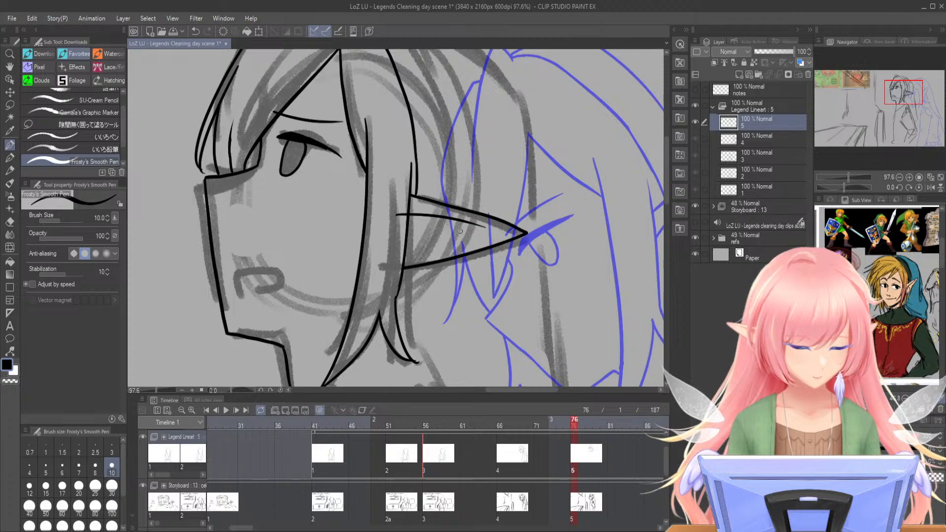
{"action": "mouse_move", "coordinate": [907, 94]}
{"action": "left_mouse_down"}
{"action": "mouse_move", "coordinate": [919, 91]}
{"action": "mouse_move", "coordinate": [907, 92]}
{"action": "left_mouse_up"}
{"action": "left_click", "coordinate": [849, 177]}
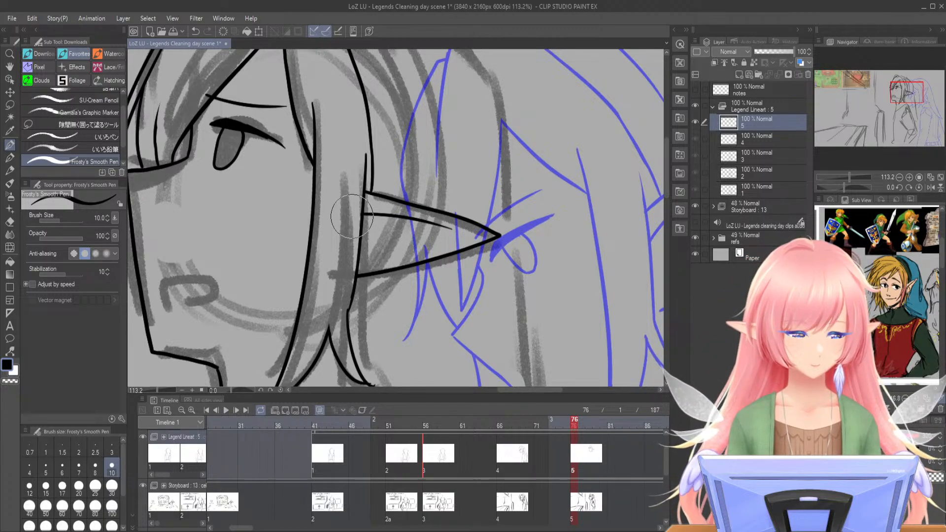
{"action": "left_click_drag", "start_coordinate": [351, 217], "coordinate": [320, 347]}
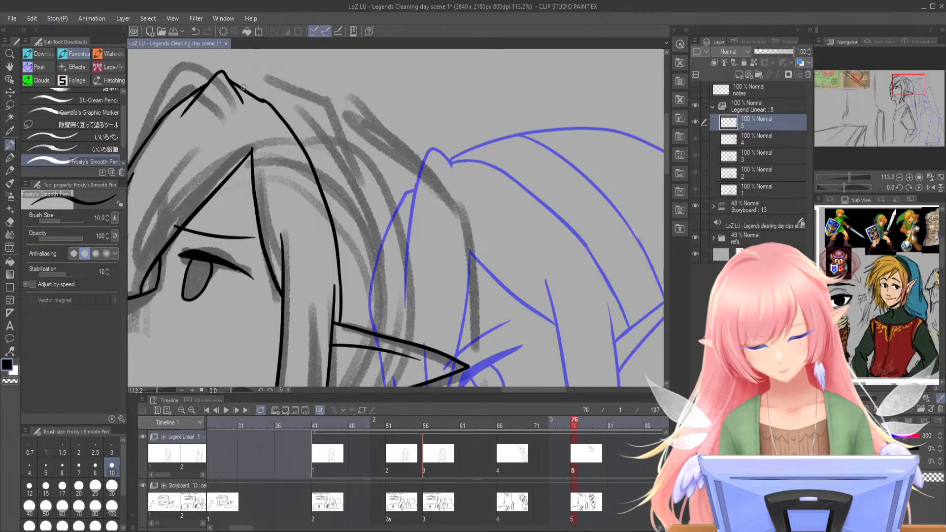
- Ink the long outer contour behind the head, from the crown past the ear tip and down behind the back
{"action": "key", "text": "ctrl+z"}
{"action": "mouse_move", "coordinate": [254, 86]}
{"action": "left_mouse_down"}
{"action": "mouse_move", "coordinate": [345, 124]}
{"action": "mouse_move", "coordinate": [424, 180]}
{"action": "mouse_move", "coordinate": [473, 249]}
{"action": "mouse_move", "coordinate": [477, 314]}
{"action": "left_mouse_up"}
{"action": "key", "text": "ctrl+z"}
{"action": "left_click_drag", "start_coordinate": [469, 240], "coordinate": [479, 362]}
{"action": "left_click_drag", "start_coordinate": [911, 85], "coordinate": [906, 99]}
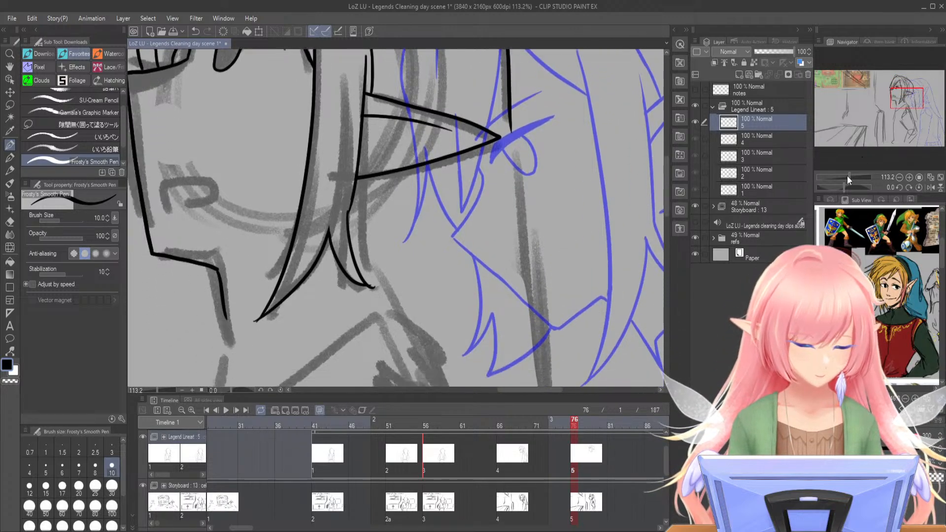
{"action": "left_click_drag", "start_coordinate": [847, 176], "coordinate": [844, 177]}
{"action": "left_click_drag", "start_coordinate": [907, 101], "coordinate": [909, 106]}
{"action": "left_click_drag", "start_coordinate": [429, 112], "coordinate": [453, 354]}
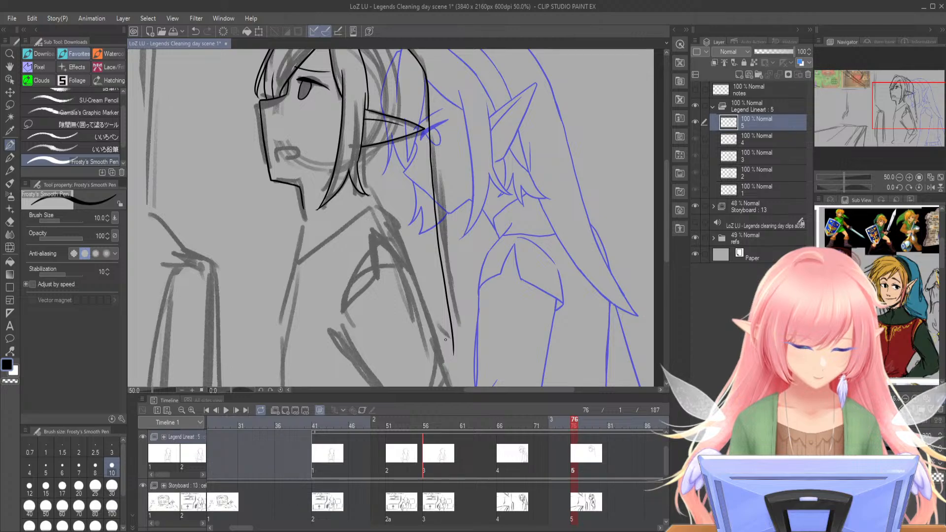
- Ink the front of the neck below the jaw and the collar's upper edge running back to the hair
{"action": "left_click_drag", "start_coordinate": [844, 177], "coordinate": [847, 179]}
{"action": "left_click_drag", "start_coordinate": [278, 195], "coordinate": [289, 255]}
{"action": "key", "text": "ctrl+z"}
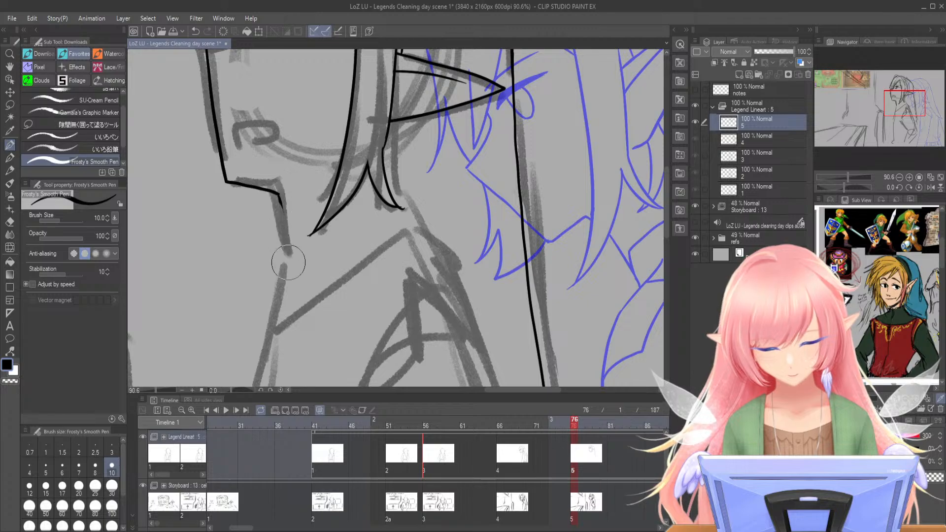
{"action": "mouse_move", "coordinate": [276, 193]}
{"action": "left_mouse_down"}
{"action": "mouse_move", "coordinate": [293, 261]}
{"action": "mouse_move", "coordinate": [280, 301]}
{"action": "left_mouse_up"}
{"action": "key", "text": "ctrl+z"}
{"action": "mouse_move", "coordinate": [295, 222]}
{"action": "left_mouse_down"}
{"action": "mouse_move", "coordinate": [294, 261]}
{"action": "mouse_move", "coordinate": [326, 211]}
{"action": "mouse_move", "coordinate": [377, 193]}
{"action": "left_mouse_up"}
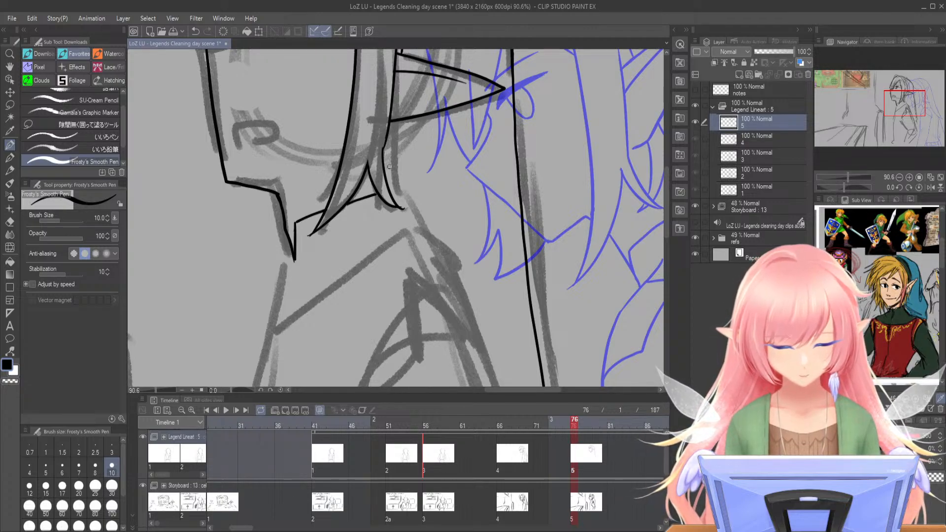
- Ink the pointed hair tips at the nape, from the collar back to the strands beneath the ear
{"action": "left_click_drag", "start_coordinate": [376, 193], "coordinate": [363, 223]}
{"action": "mouse_move", "coordinate": [363, 223]}
{"action": "left_mouse_down"}
{"action": "mouse_move", "coordinate": [393, 187]}
{"action": "mouse_move", "coordinate": [417, 218]}
{"action": "left_mouse_up"}
{"action": "mouse_move", "coordinate": [418, 218]}
{"action": "left_mouse_down"}
{"action": "mouse_move", "coordinate": [406, 157]}
{"action": "mouse_move", "coordinate": [431, 169]}
{"action": "left_mouse_up"}
{"action": "left_click_drag", "start_coordinate": [411, 139], "coordinate": [433, 169]}
{"action": "left_click_drag", "start_coordinate": [407, 118], "coordinate": [412, 147]}
{"action": "key", "text": "ctrl+z"}
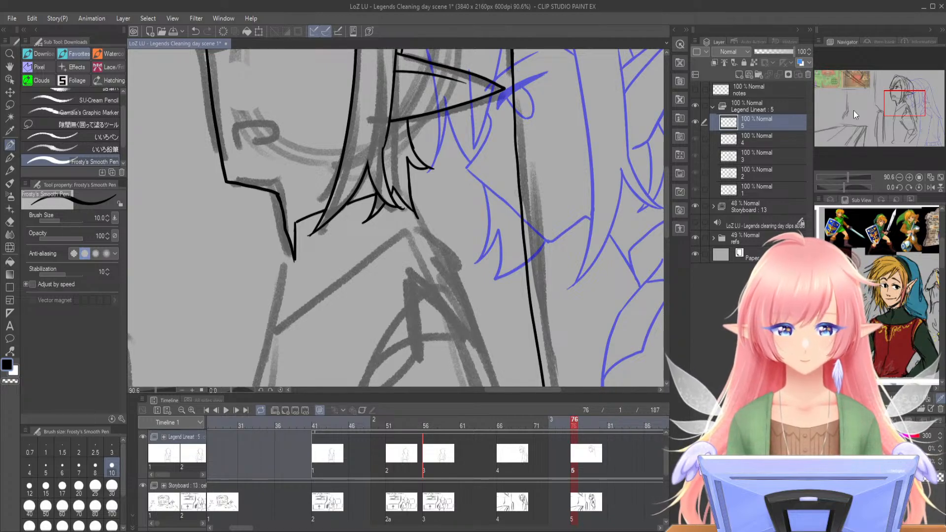
- Ink the upper chest line below the neck and the shoulder contour with its sleeve seam and pointed fold lines
{"action": "left_click_drag", "start_coordinate": [902, 92], "coordinate": [901, 98]}
{"action": "mouse_move", "coordinate": [312, 178]}
{"action": "left_mouse_down"}
{"action": "mouse_move", "coordinate": [316, 205]}
{"action": "mouse_move", "coordinate": [294, 278]}
{"action": "left_mouse_up"}
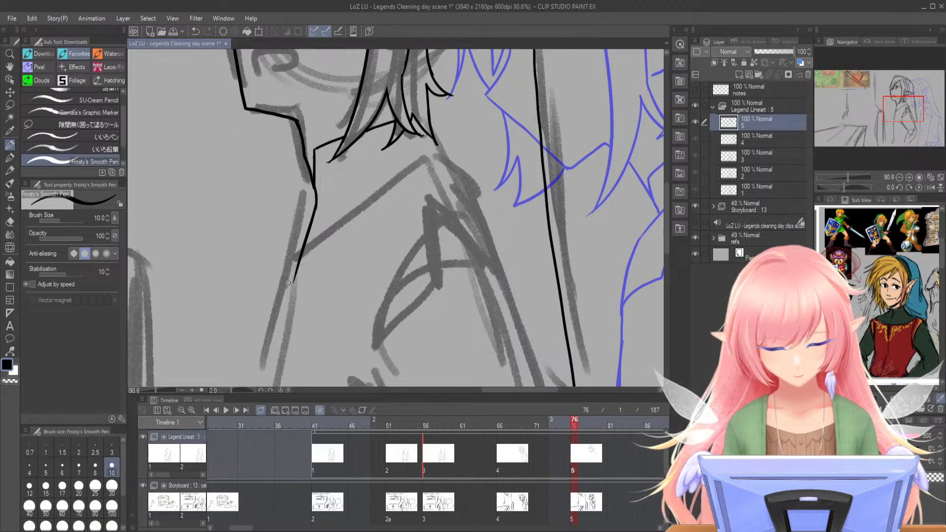
{"action": "mouse_move", "coordinate": [413, 139]}
{"action": "left_mouse_down"}
{"action": "mouse_move", "coordinate": [468, 178]}
{"action": "mouse_move", "coordinate": [495, 280]}
{"action": "left_mouse_up"}
{"action": "mouse_move", "coordinate": [454, 165]}
{"action": "left_mouse_down"}
{"action": "mouse_move", "coordinate": [371, 222]}
{"action": "mouse_move", "coordinate": [351, 297]}
{"action": "left_mouse_up"}
{"action": "mouse_move", "coordinate": [414, 179]}
{"action": "left_mouse_down"}
{"action": "mouse_move", "coordinate": [430, 270]}
{"action": "mouse_move", "coordinate": [468, 242]}
{"action": "mouse_move", "coordinate": [424, 176]}
{"action": "mouse_move", "coordinate": [429, 251]}
{"action": "mouse_move", "coordinate": [492, 236]}
{"action": "left_mouse_up"}
{"action": "key", "text": "ctrl+z"}
{"action": "key", "text": "ctrl+z"}
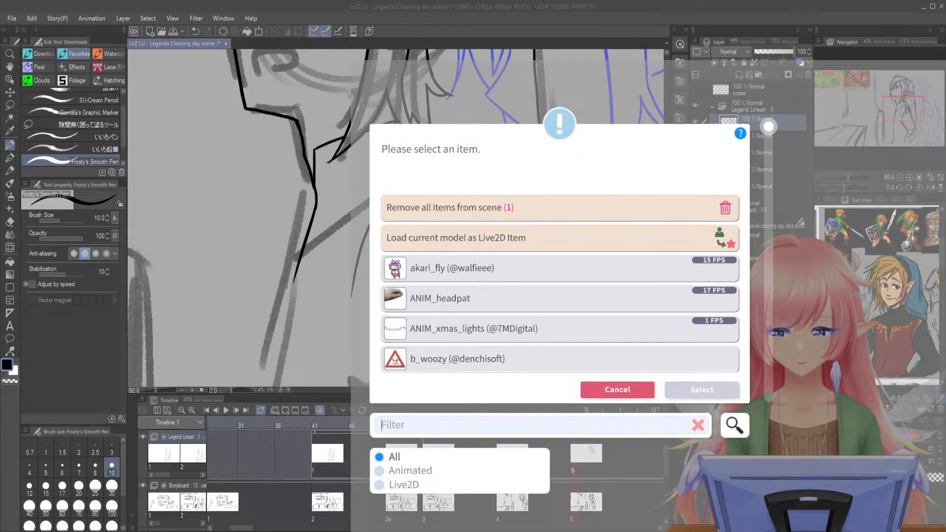
- Switch to the avatar app, find the "birb" items and place the happy birb, pinned to the model, on the avatar's head
{"action": "type", "text": "birb"}
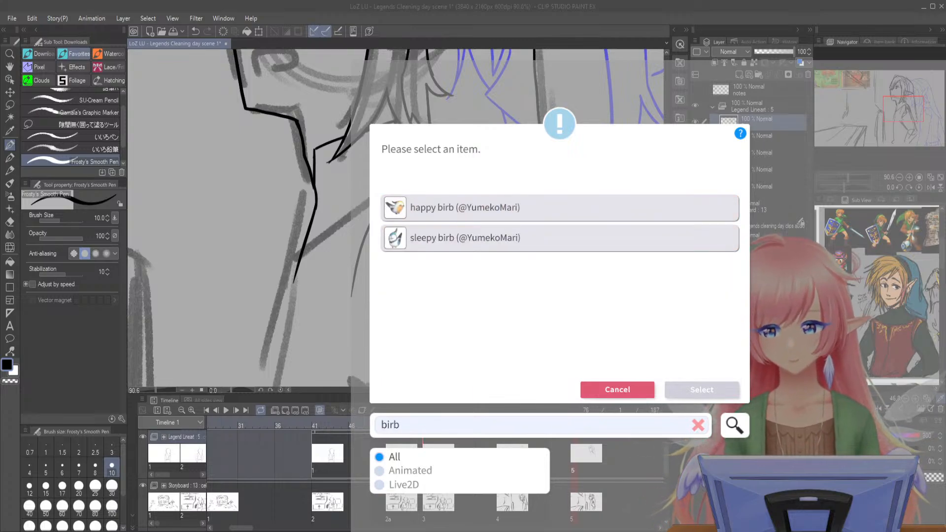
{"action": "left_click", "coordinate": [465, 208]}
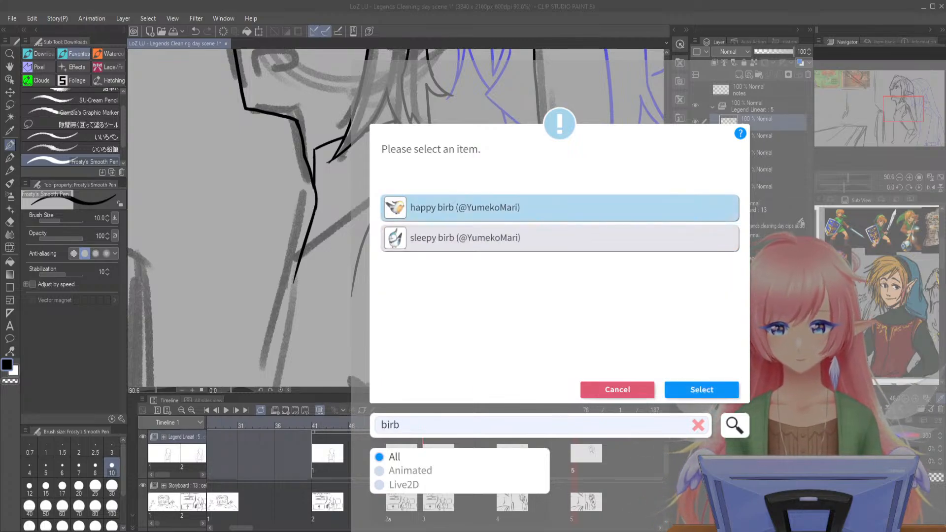
{"action": "left_click", "coordinate": [702, 390]}
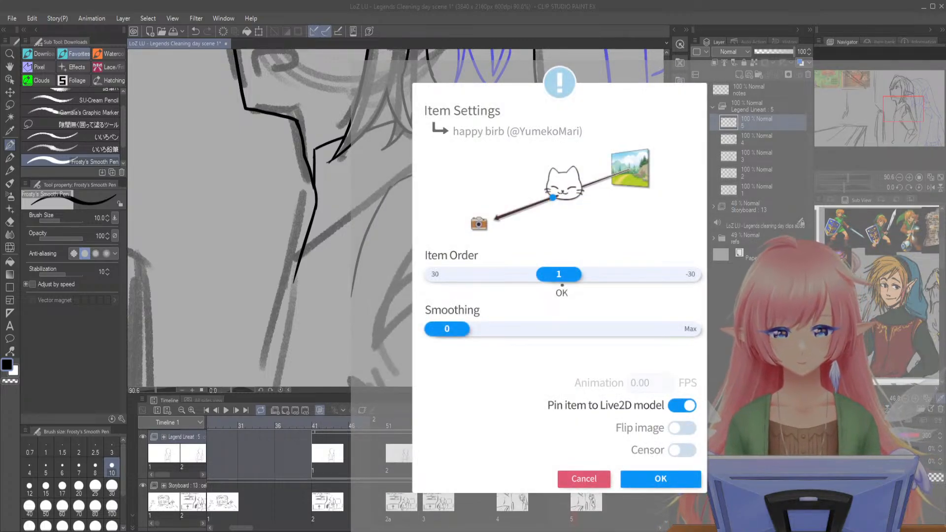
{"action": "left_click", "coordinate": [660, 479]}
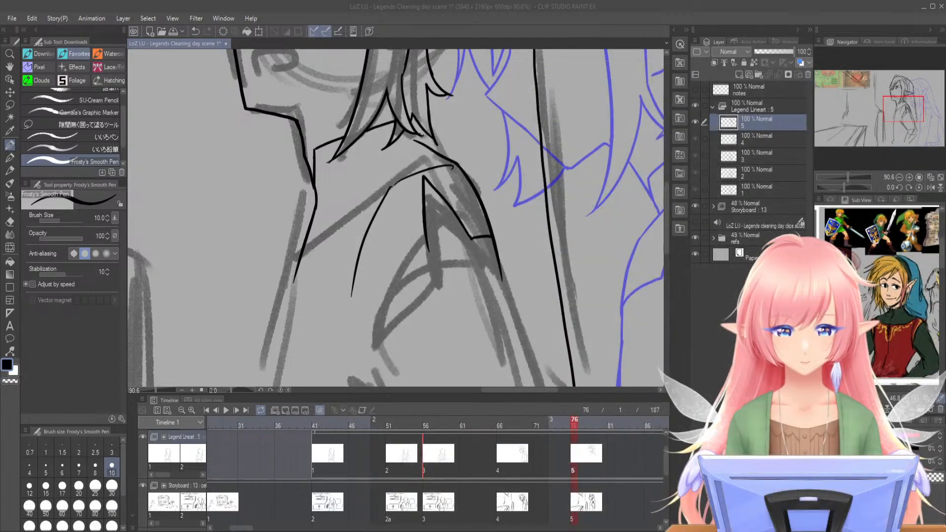
{"action": "left_click_drag", "start_coordinate": [560, 296], "coordinate": [749, 243]}
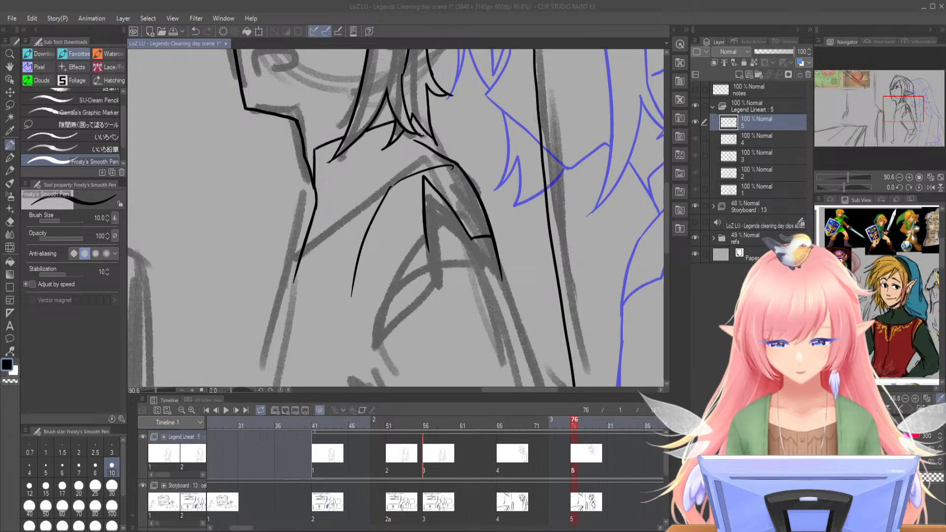
- Erase the pointed fold on the shoulder in the drawing and redraw it slightly closer to the shoulder's back contour
{"action": "left_click_drag", "start_coordinate": [903, 113], "coordinate": [901, 115]}
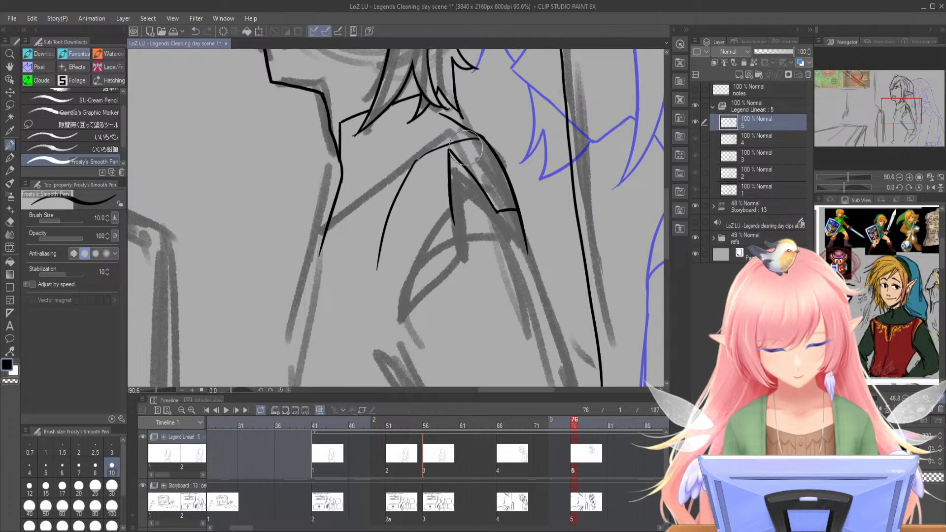
{"action": "mouse_move", "coordinate": [455, 150]}
{"action": "left_mouse_down"}
{"action": "mouse_move", "coordinate": [459, 237]}
{"action": "mouse_move", "coordinate": [455, 158]}
{"action": "mouse_move", "coordinate": [500, 217]}
{"action": "left_mouse_up"}
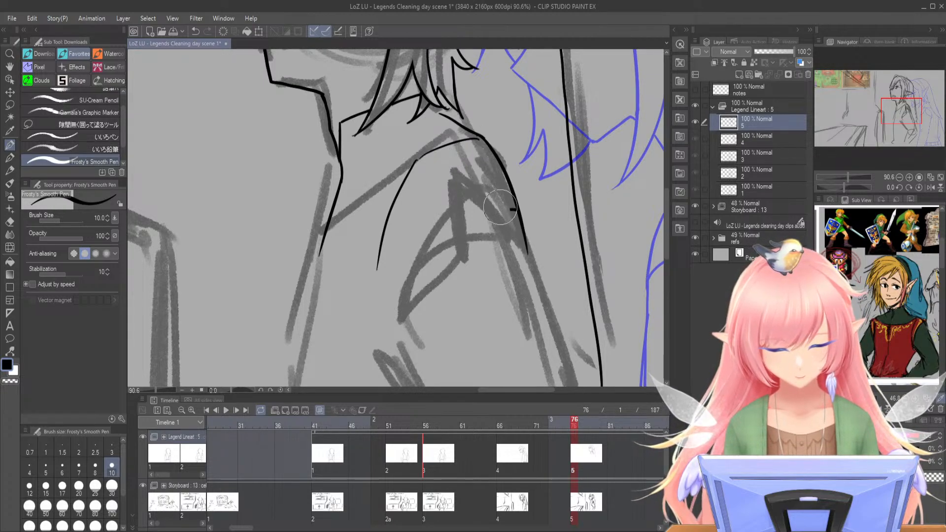
{"action": "left_click_drag", "start_coordinate": [464, 145], "coordinate": [505, 209]}
{"action": "key", "text": "ctrl+z"}
{"action": "left_click_drag", "start_coordinate": [463, 147], "coordinate": [515, 211]}
{"action": "left_click_drag", "start_coordinate": [464, 147], "coordinate": [465, 217]}
{"action": "key", "text": "ctrl+z"}
{"action": "left_click_drag", "start_coordinate": [463, 146], "coordinate": [465, 222]}
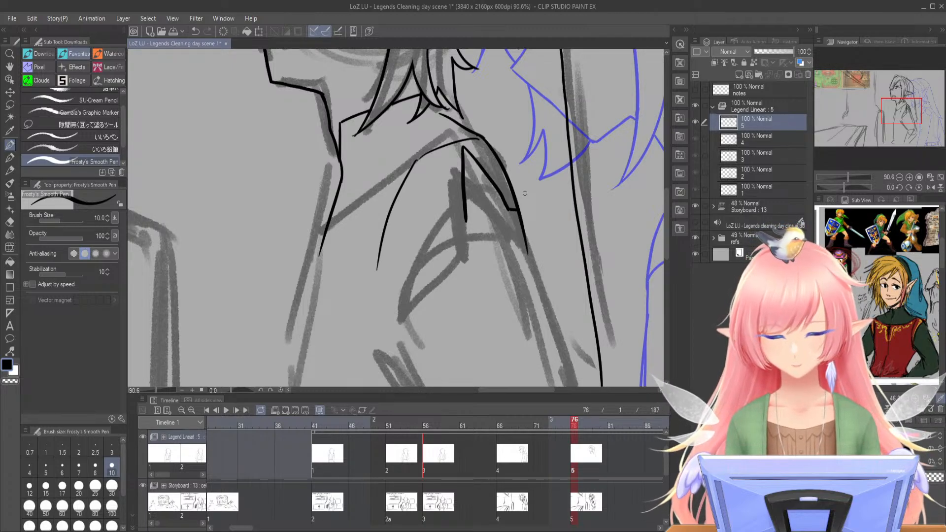
- Ink the curved front edge of the sleeve from the shoulder fold down to the armpit
{"action": "mouse_move", "coordinate": [465, 215]}
{"action": "left_mouse_down"}
{"action": "mouse_move", "coordinate": [426, 246]}
{"action": "mouse_move", "coordinate": [391, 337]}
{"action": "left_mouse_up"}
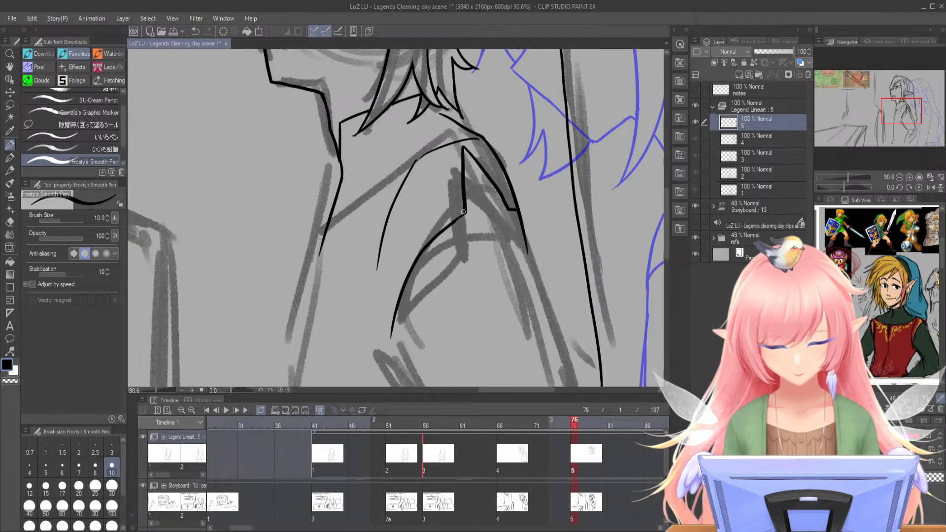
{"action": "mouse_move", "coordinate": [465, 212]}
{"action": "left_mouse_down"}
{"action": "mouse_move", "coordinate": [452, 226]}
{"action": "mouse_move", "coordinate": [465, 215]}
{"action": "mouse_move", "coordinate": [457, 220]}
{"action": "left_mouse_up"}
{"action": "key", "text": "ctrl+z"}
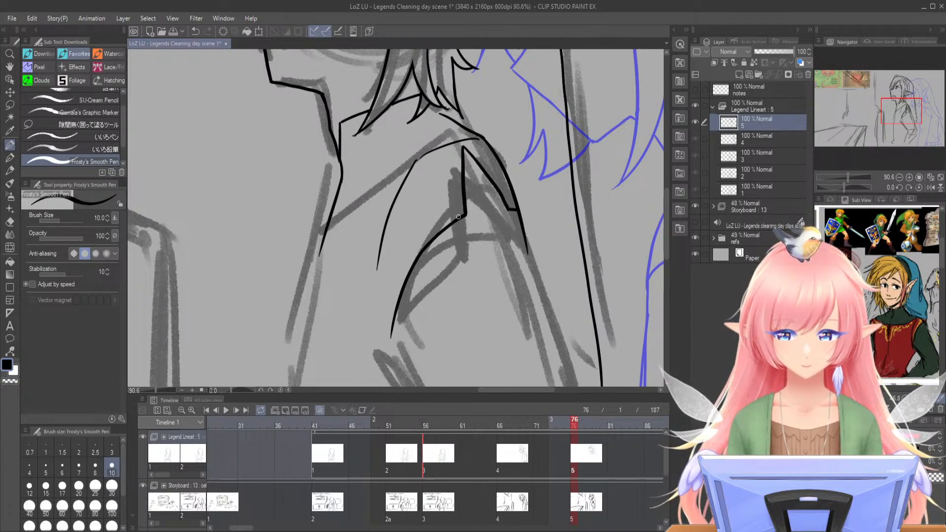
- Ink the back and front outlines of the upper arm down to the elbow and join the front one to the sleeve
{"action": "left_click_drag", "start_coordinate": [894, 110], "coordinate": [906, 118]}
{"action": "left_click_drag", "start_coordinate": [847, 176], "coordinate": [844, 176]}
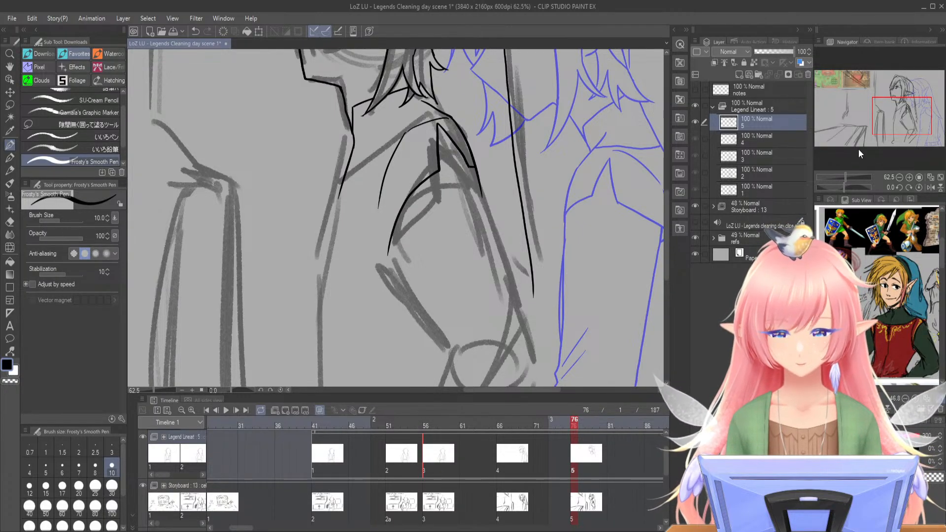
{"action": "left_click_drag", "start_coordinate": [896, 121], "coordinate": [896, 125]}
{"action": "left_click_drag", "start_coordinate": [471, 141], "coordinate": [527, 305]}
{"action": "mouse_move", "coordinate": [402, 223]}
{"action": "left_mouse_down"}
{"action": "mouse_move", "coordinate": [461, 336]}
{"action": "mouse_move", "coordinate": [472, 337]}
{"action": "left_mouse_up"}
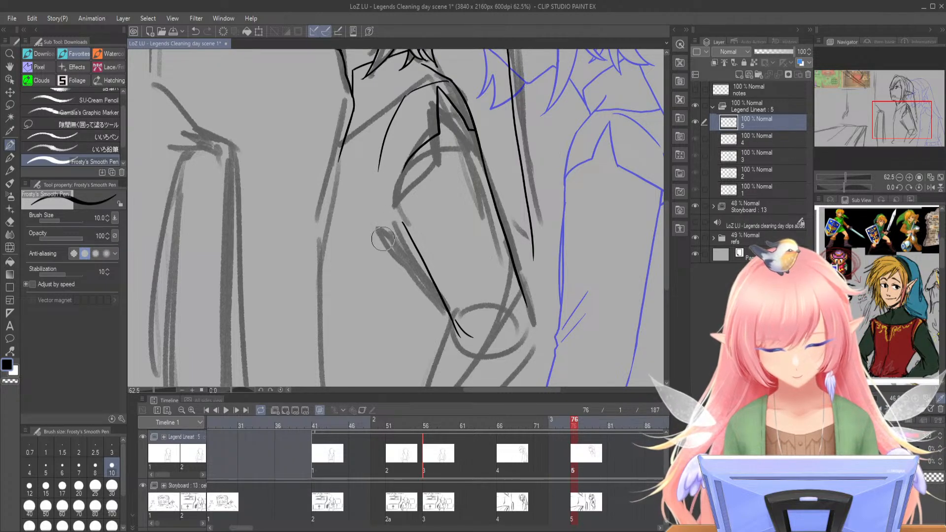
{"action": "left_click_drag", "start_coordinate": [407, 158], "coordinate": [402, 226]}
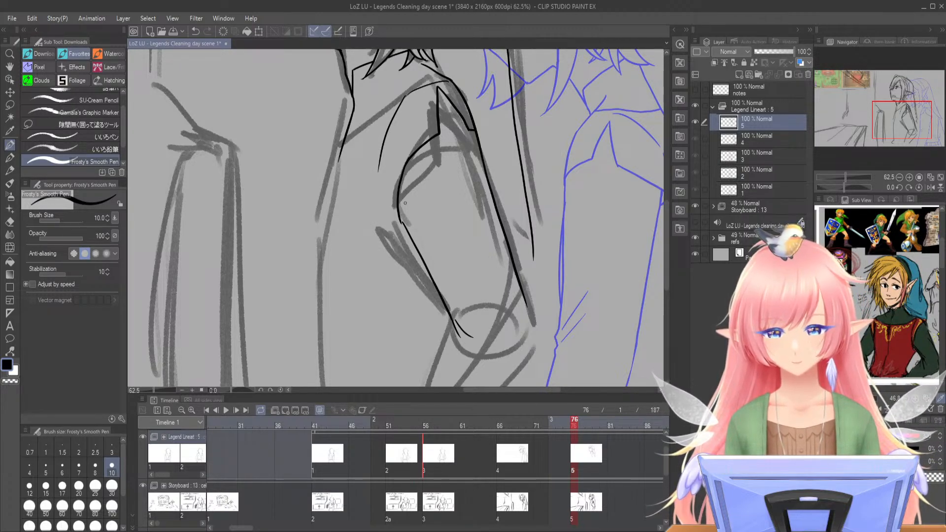
- Ink the front contour of the torso from the chest down to the small notch at the waist
{"action": "mouse_move", "coordinate": [374, 147]}
{"action": "left_mouse_down"}
{"action": "mouse_move", "coordinate": [413, 95]}
{"action": "mouse_move", "coordinate": [369, 131]}
{"action": "mouse_move", "coordinate": [368, 255]}
{"action": "left_mouse_up"}
{"action": "key", "text": "ctrl+z"}
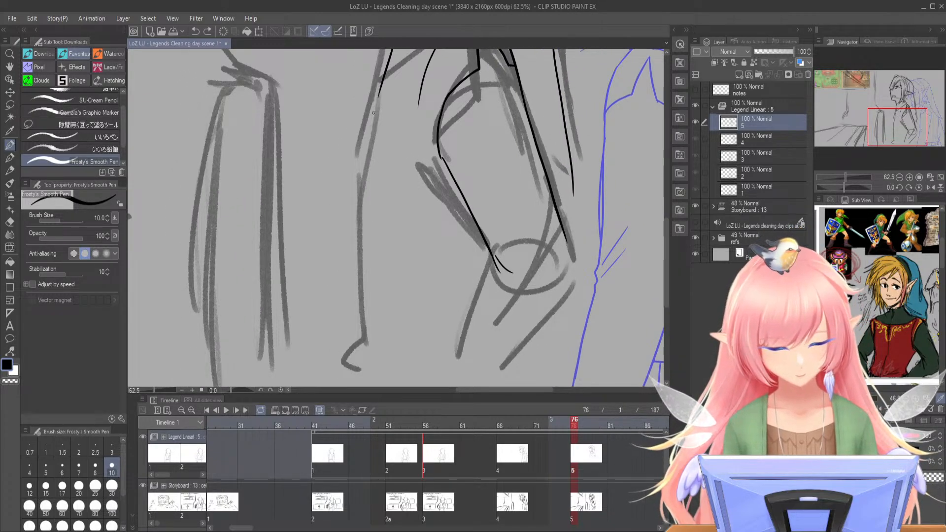
{"action": "mouse_move", "coordinate": [383, 88]}
{"action": "left_mouse_down"}
{"action": "mouse_move", "coordinate": [362, 169]}
{"action": "mouse_move", "coordinate": [362, 380]}
{"action": "left_mouse_up"}
{"action": "key", "text": "ctrl+z"}
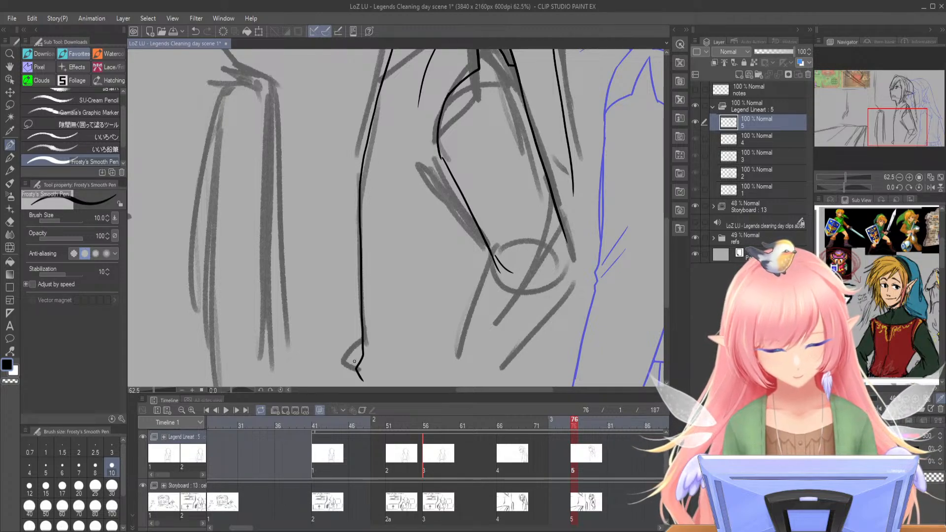
- Ink the line from the inner elbow down to the waist, with the curved edge and short folds at its lower end
{"action": "mouse_move", "coordinate": [878, 124]}
{"action": "left_mouse_down"}
{"action": "mouse_move", "coordinate": [892, 124]}
{"action": "mouse_move", "coordinate": [882, 123]}
{"action": "left_mouse_up"}
{"action": "mouse_move", "coordinate": [447, 237]}
{"action": "left_mouse_down"}
{"action": "mouse_move", "coordinate": [424, 300]}
{"action": "mouse_move", "coordinate": [386, 349]}
{"action": "mouse_move", "coordinate": [356, 353]}
{"action": "mouse_move", "coordinate": [360, 370]}
{"action": "mouse_move", "coordinate": [372, 361]}
{"action": "mouse_move", "coordinate": [344, 378]}
{"action": "left_mouse_up"}
{"action": "key", "text": "ctrl+z"}
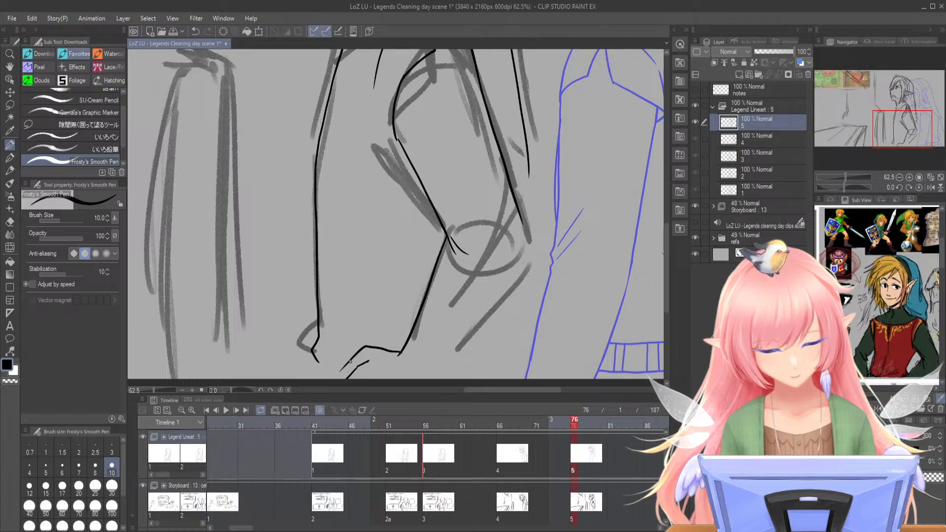
{"action": "left_click_drag", "start_coordinate": [362, 347], "coordinate": [337, 379]}
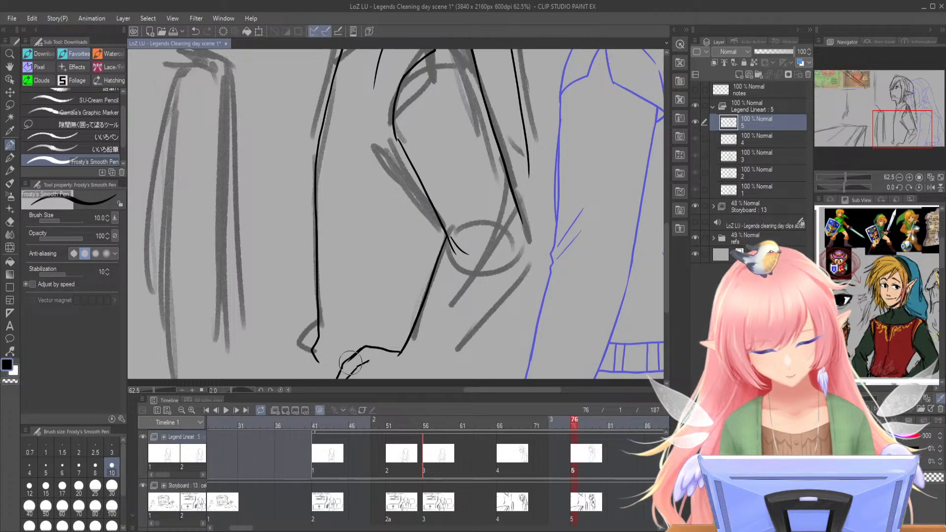
{"action": "left_click_drag", "start_coordinate": [365, 355], "coordinate": [349, 378]}
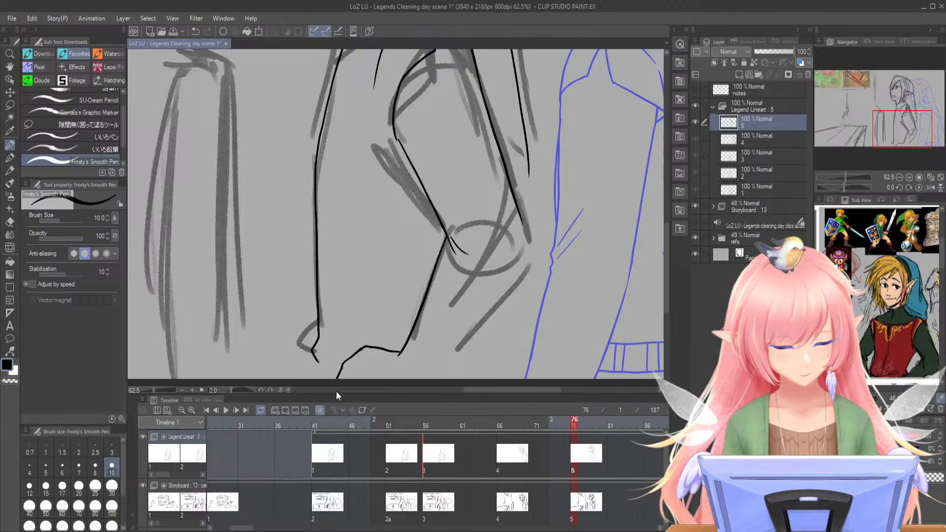
{"action": "mouse_move", "coordinate": [402, 347]}
{"action": "left_mouse_down"}
{"action": "mouse_move", "coordinate": [389, 376]}
{"action": "mouse_move", "coordinate": [418, 326]}
{"action": "mouse_move", "coordinate": [408, 375]}
{"action": "left_mouse_up"}
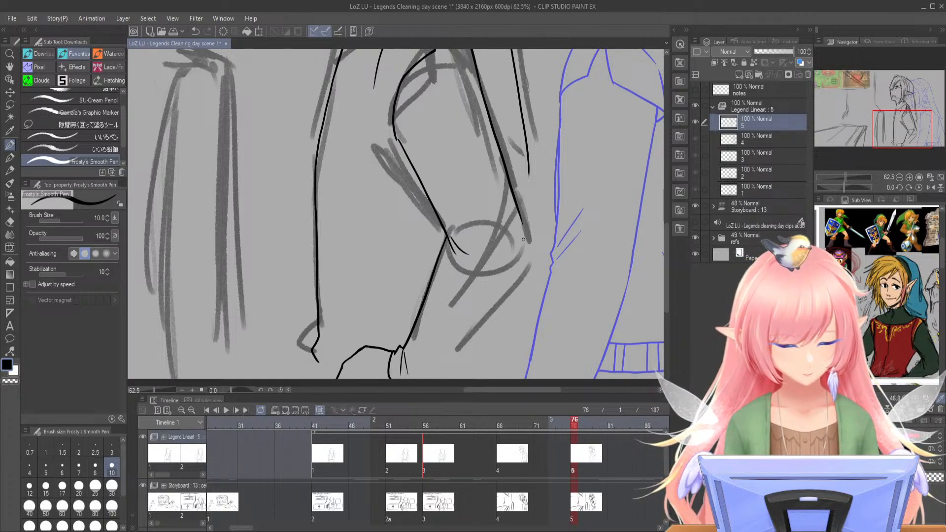
- Redraw the inner elbow crease and ink the outer edge of the forearm from the elbow point downward
{"action": "mouse_move", "coordinate": [518, 216]}
{"action": "left_mouse_down"}
{"action": "mouse_move", "coordinate": [529, 247]}
{"action": "mouse_move", "coordinate": [508, 291]}
{"action": "left_mouse_up"}
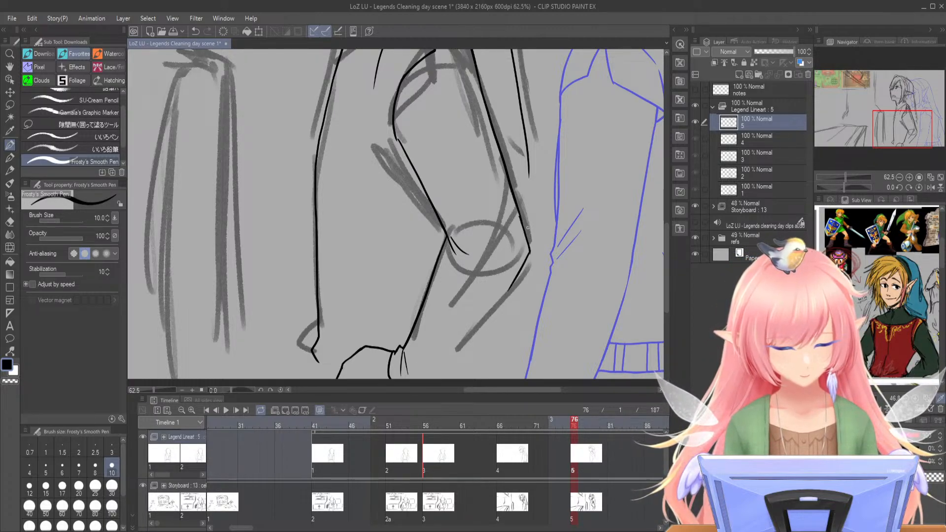
{"action": "left_click_drag", "start_coordinate": [455, 234], "coordinate": [460, 254]}
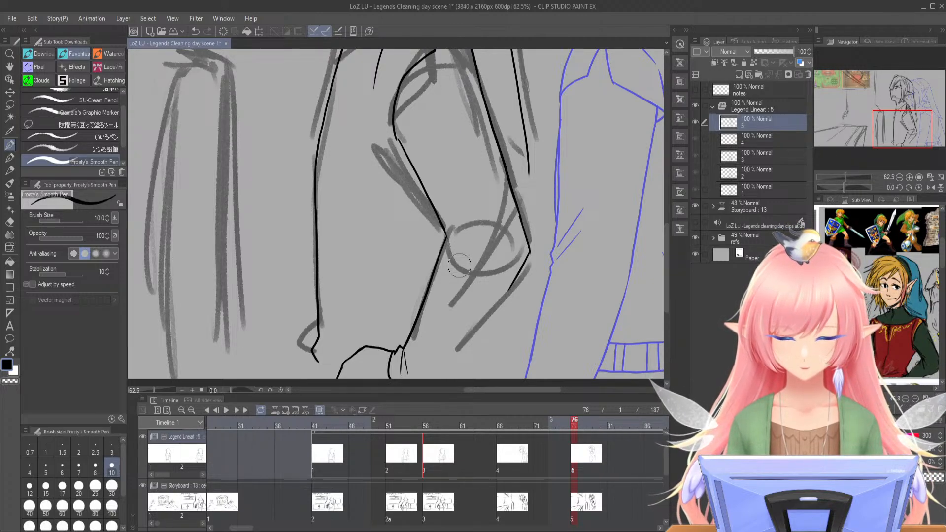
{"action": "mouse_move", "coordinate": [447, 238]}
{"action": "left_mouse_down"}
{"action": "mouse_move", "coordinate": [467, 277]}
{"action": "mouse_move", "coordinate": [475, 262]}
{"action": "mouse_move", "coordinate": [455, 277]}
{"action": "left_mouse_up"}
{"action": "key", "text": "ctrl+z"}
{"action": "left_click_drag", "start_coordinate": [516, 274], "coordinate": [446, 381]}
{"action": "key", "text": "ctrl+z"}
{"action": "left_click_drag", "start_coordinate": [528, 239], "coordinate": [450, 379]}
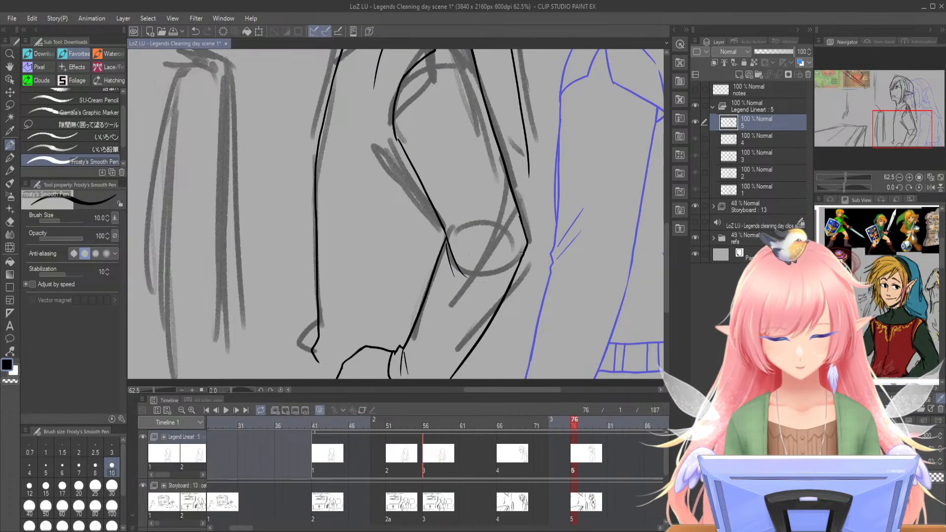
{"action": "left_click_drag", "start_coordinate": [403, 344], "coordinate": [412, 379]}
{"action": "key", "text": "ctrl+z"}
{"action": "key", "text": "ctrl+z"}
{"action": "key", "text": "ctrl+z"}
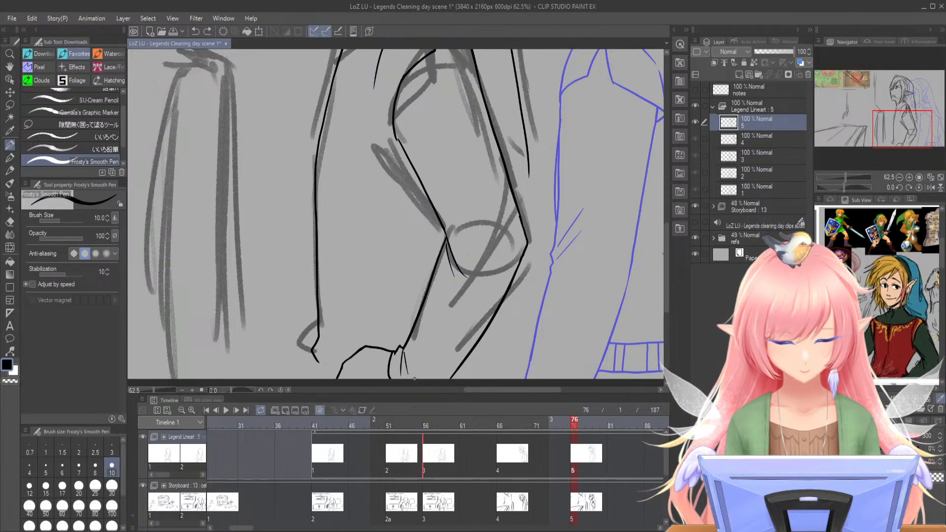
- Add a short inner line beneath the curved edge at the waist
{"action": "left_click_drag", "start_coordinate": [362, 365], "coordinate": [332, 385]}
{"action": "key", "text": "ctrl+z"}
{"action": "key", "text": "ctrl+z"}
{"action": "key", "text": "ctrl+z"}
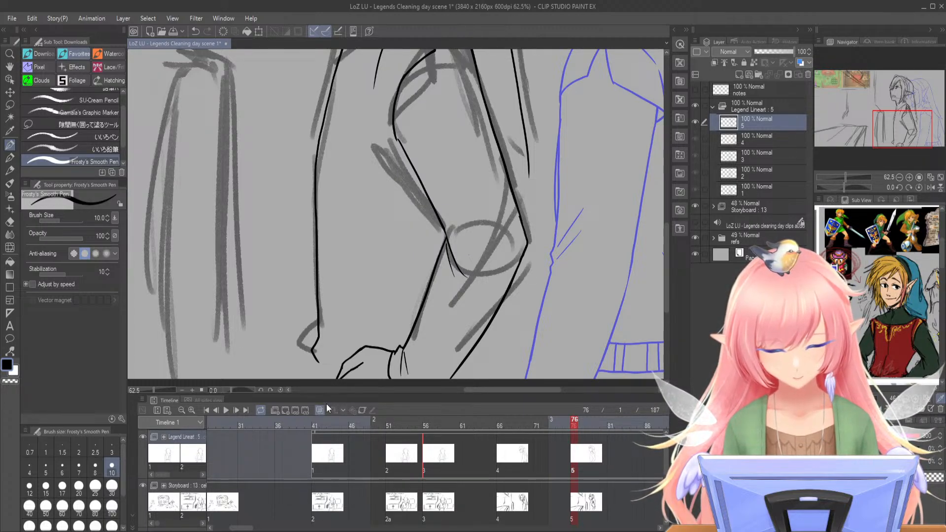
{"action": "left_click", "coordinate": [599, 319]}
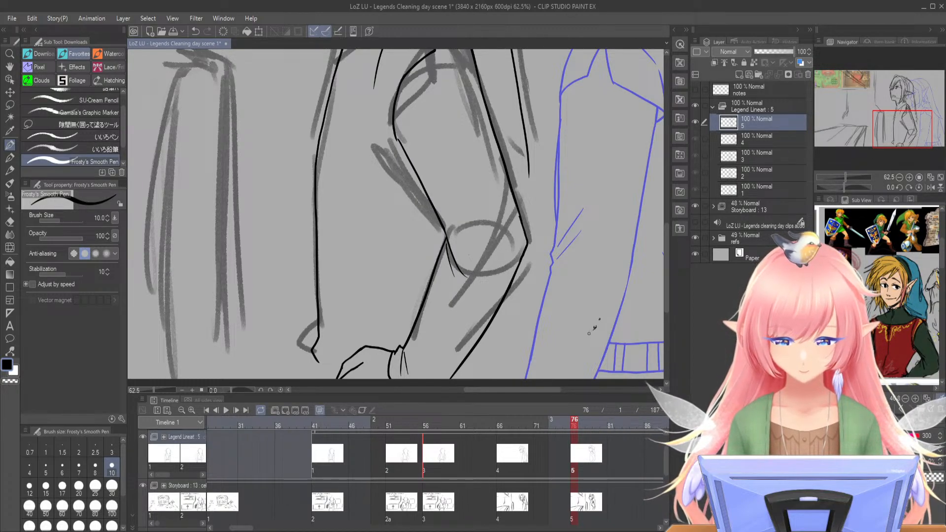
- Clean up the join at the inner elbow and ink a short fold line running down from it
{"action": "left_click_drag", "start_coordinate": [883, 140], "coordinate": [880, 146]}
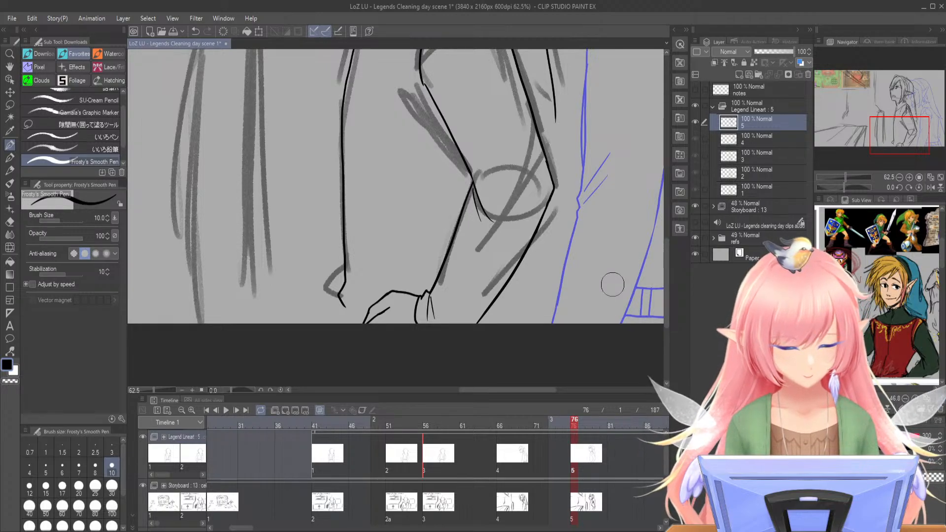
{"action": "left_click_drag", "start_coordinate": [890, 139], "coordinate": [892, 130]}
{"action": "left_click_drag", "start_coordinate": [845, 178], "coordinate": [848, 177]}
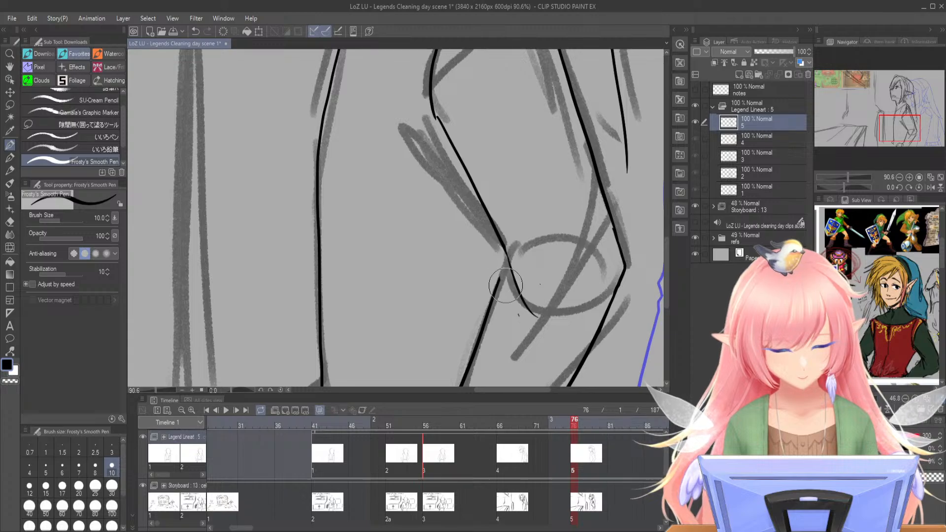
{"action": "mouse_move", "coordinate": [507, 248]}
{"action": "left_mouse_down"}
{"action": "mouse_move", "coordinate": [494, 286]}
{"action": "mouse_move", "coordinate": [523, 332]}
{"action": "left_mouse_up"}
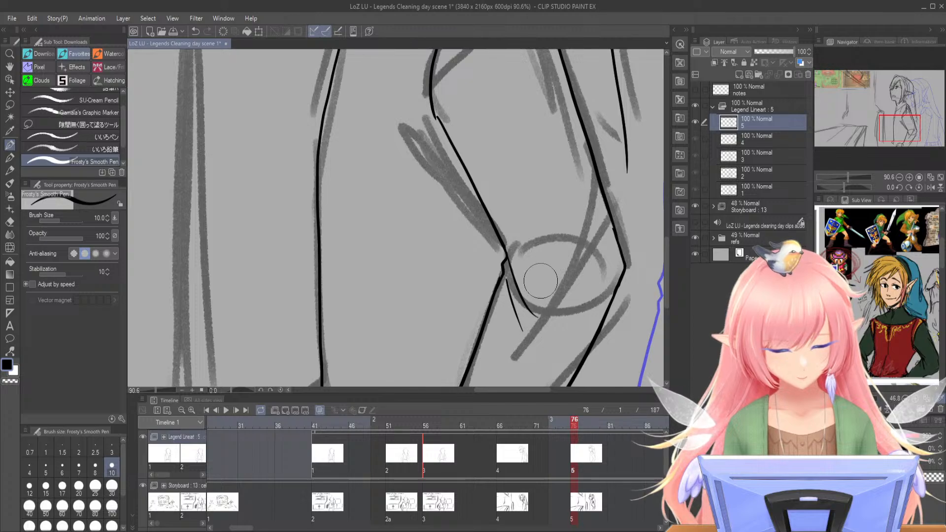
- Ink the short vertical ribbing lines of the hem at the front waist, beside the hand
{"action": "mouse_move", "coordinate": [848, 177]}
{"action": "left_mouse_down"}
{"action": "mouse_move", "coordinate": [864, 159]}
{"action": "mouse_move", "coordinate": [845, 179]}
{"action": "left_mouse_up"}
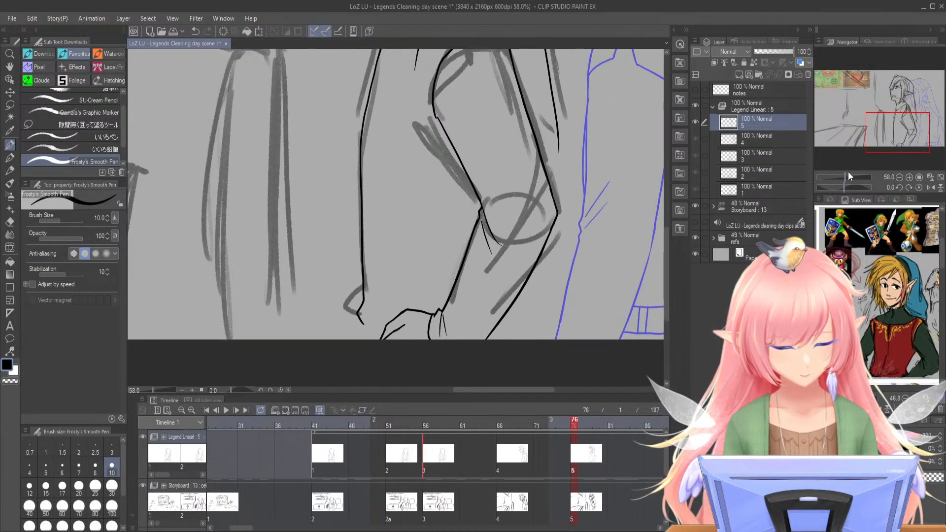
{"action": "left_click_drag", "start_coordinate": [882, 131], "coordinate": [880, 137]}
{"action": "mouse_move", "coordinate": [369, 279]}
{"action": "left_mouse_down"}
{"action": "mouse_move", "coordinate": [373, 298]}
{"action": "mouse_move", "coordinate": [394, 281]}
{"action": "mouse_move", "coordinate": [384, 295]}
{"action": "mouse_move", "coordinate": [219, 305]}
{"action": "mouse_move", "coordinate": [219, 315]}
{"action": "left_mouse_up"}
{"action": "key", "text": "ctrl+z"}
{"action": "key", "text": "ctrl+z"}
{"action": "key", "text": "ctrl+z"}
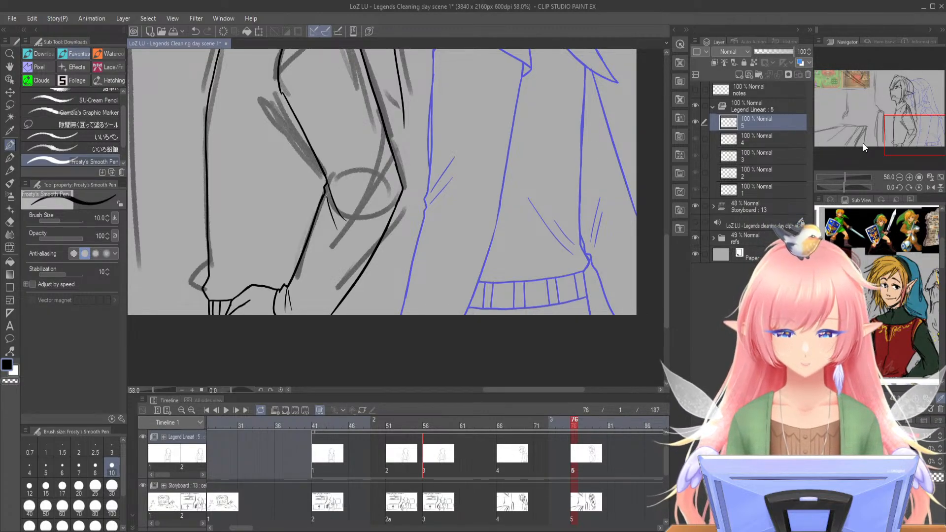
- Ink the ribbed cuff at the lower end of the forearm, just above the canvas edge
{"action": "left_click_drag", "start_coordinate": [907, 125], "coordinate": [902, 124]}
{"action": "left_click_drag", "start_coordinate": [390, 304], "coordinate": [393, 320]}
{"action": "key", "text": "ctrl+z"}
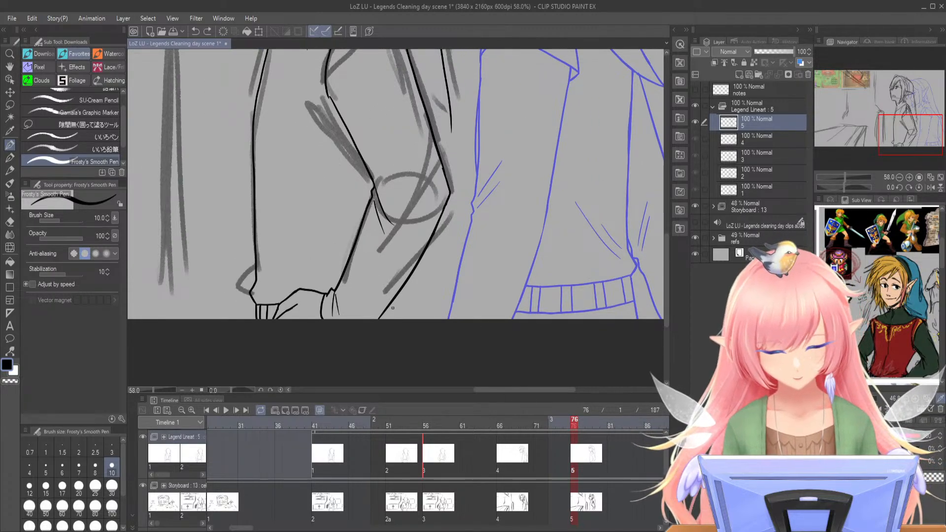
{"action": "mouse_move", "coordinate": [398, 298]}
{"action": "left_mouse_down"}
{"action": "mouse_move", "coordinate": [392, 319]}
{"action": "mouse_move", "coordinate": [391, 293]}
{"action": "left_mouse_up"}
{"action": "key", "text": "ctrl+z"}
{"action": "key", "text": "ctrl+z"}
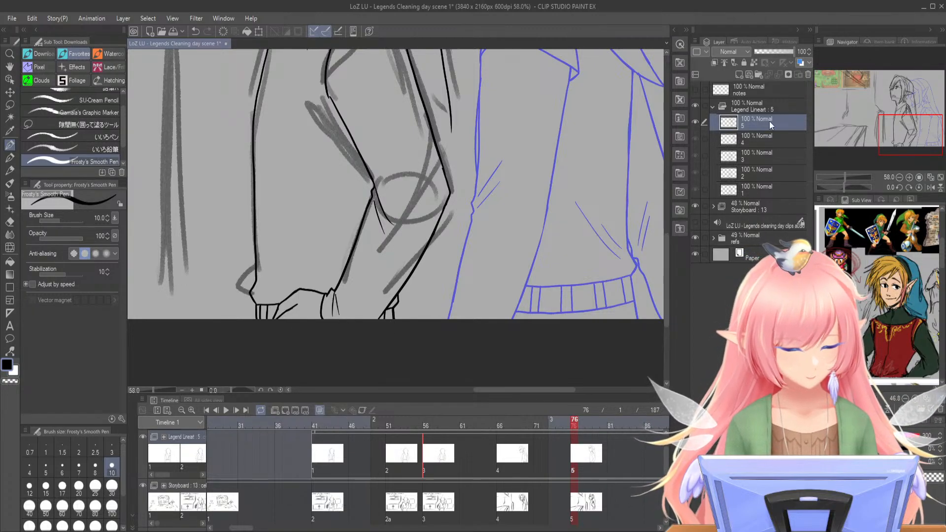
{"action": "key", "text": "ctrl+z"}
{"action": "left_click_drag", "start_coordinate": [386, 319], "coordinate": [385, 309]}
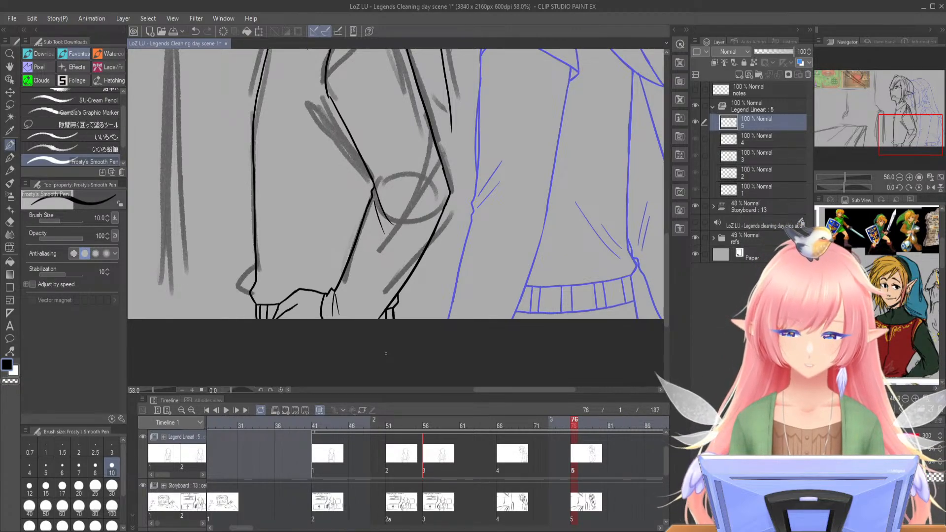
- Redraw the curved line in front of the shoulder so it runs from the shoulder top down to the armpit
{"action": "left_click_drag", "start_coordinate": [896, 141], "coordinate": [899, 123]}
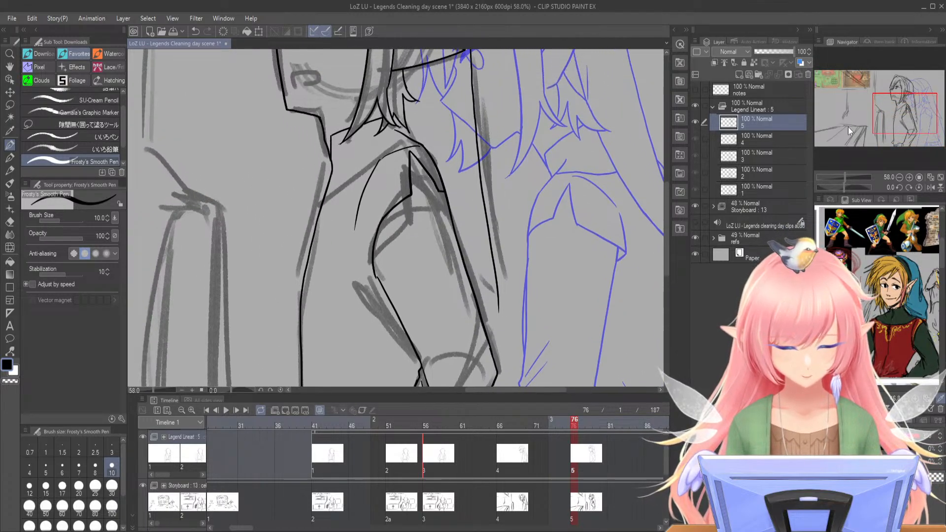
{"action": "left_click", "coordinate": [846, 177]}
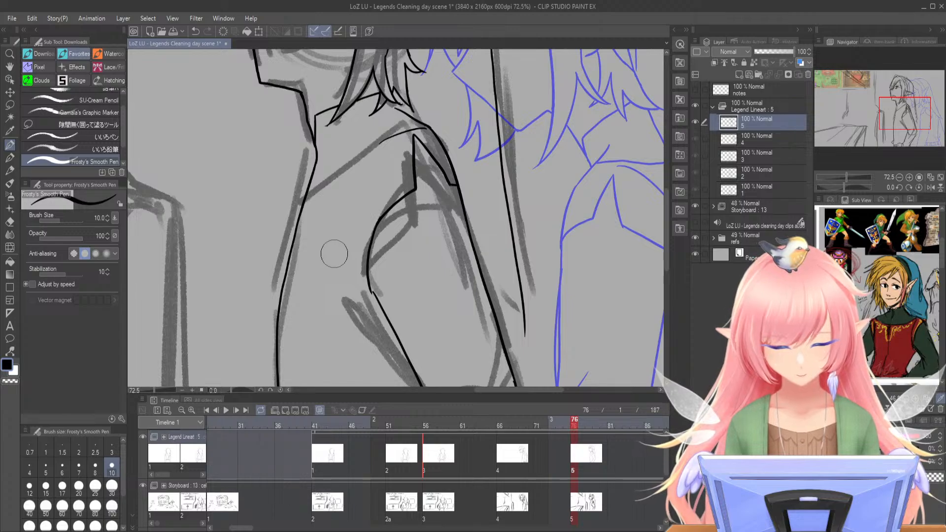
{"action": "left_click_drag", "start_coordinate": [378, 147], "coordinate": [355, 264]}
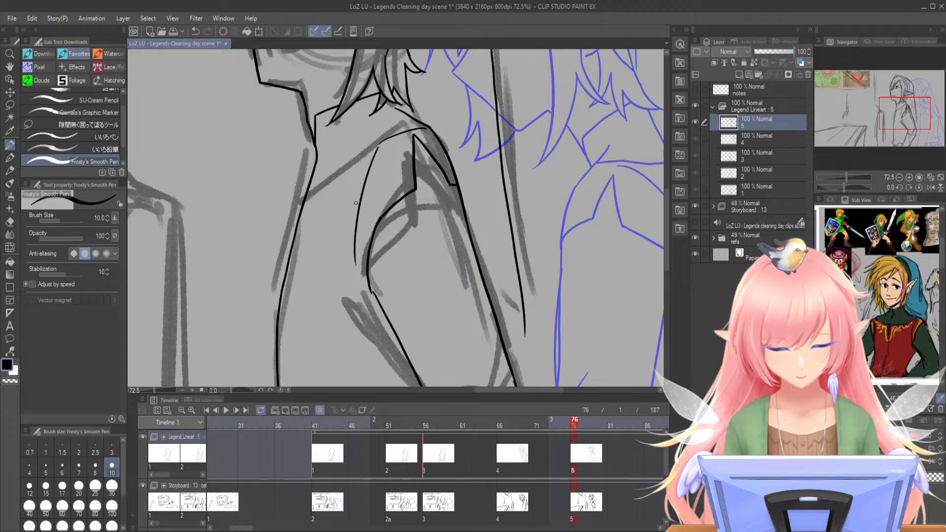
{"action": "key", "text": "ctrl+z"}
{"action": "mouse_move", "coordinate": [375, 150]}
{"action": "left_mouse_down"}
{"action": "mouse_move", "coordinate": [350, 228]}
{"action": "mouse_move", "coordinate": [364, 290]}
{"action": "left_mouse_up"}
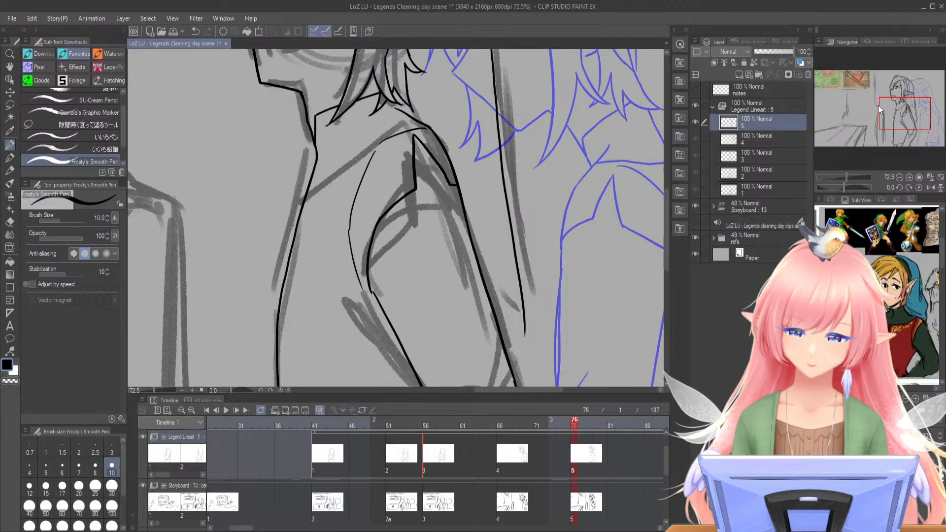
- Redraw the short back edge of the collar beneath the hair strands, down to the shoulder
{"action": "left_click_drag", "start_coordinate": [879, 109], "coordinate": [876, 105]}
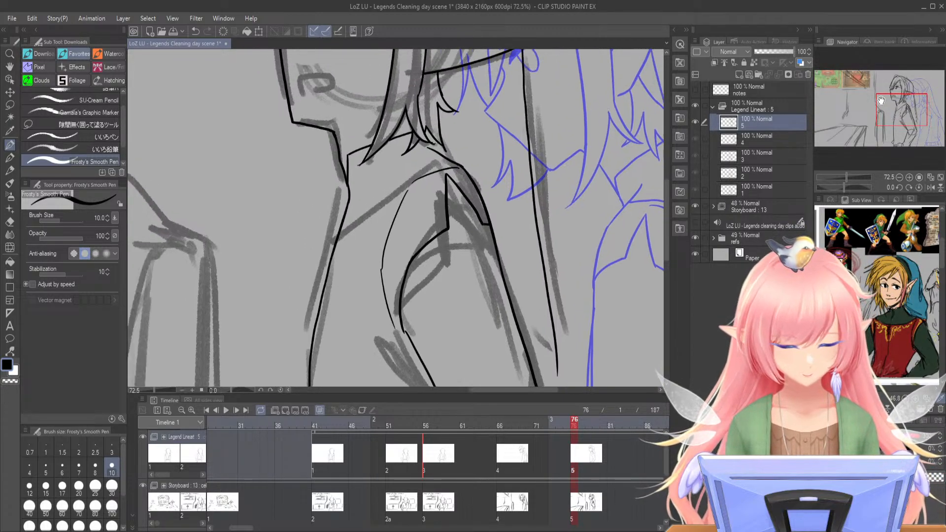
{"action": "left_click_drag", "start_coordinate": [846, 176], "coordinate": [850, 177]}
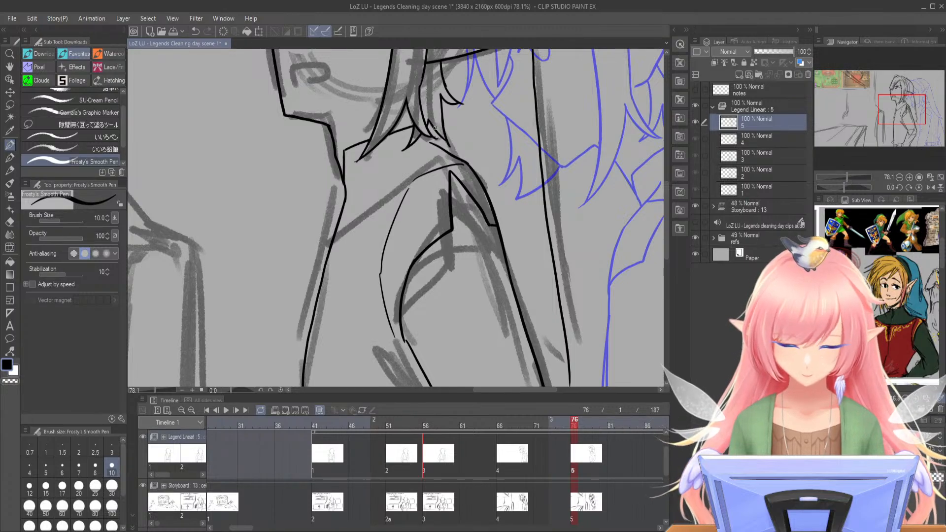
{"action": "left_click_drag", "start_coordinate": [417, 127], "coordinate": [456, 159]}
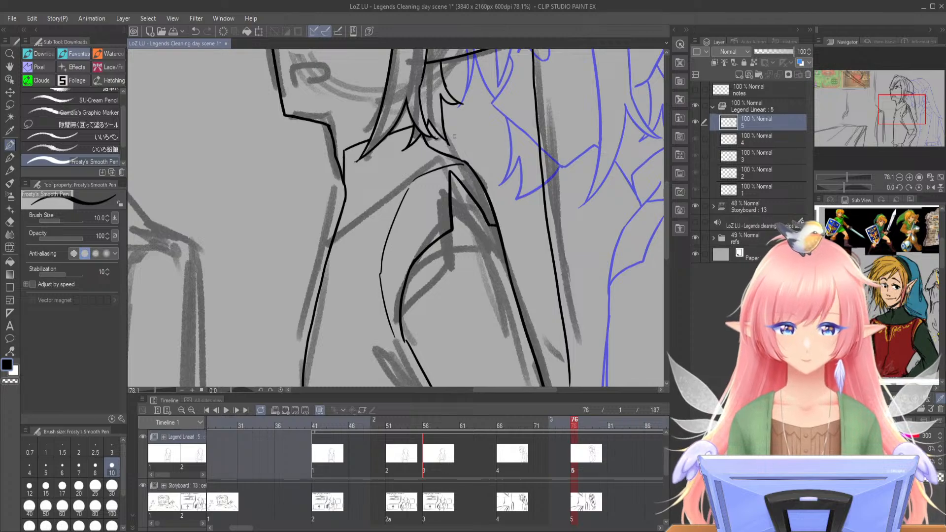
- Ink the neckline curve from the back of the collar across to the chest and clean up the front contour where they meet
{"action": "left_click_drag", "start_coordinate": [894, 108], "coordinate": [889, 114]}
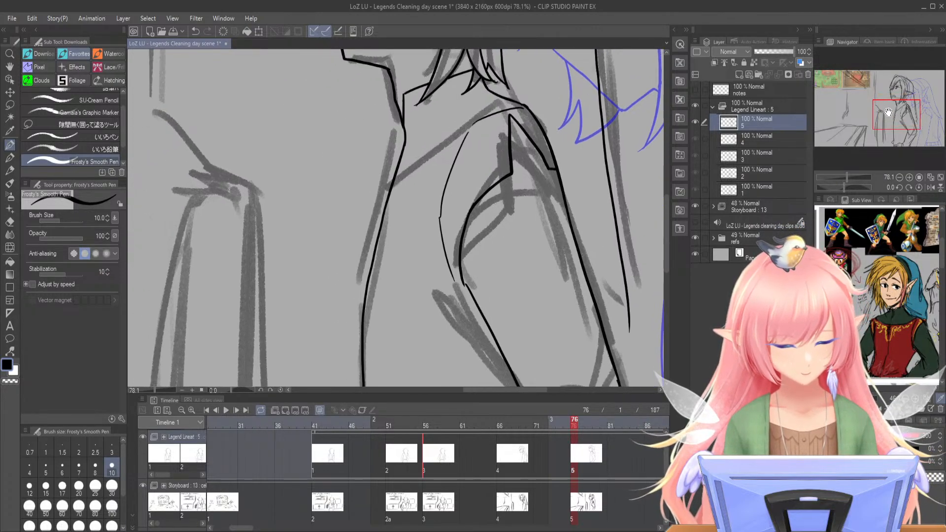
{"action": "mouse_move", "coordinate": [503, 101]}
{"action": "left_mouse_down"}
{"action": "mouse_move", "coordinate": [458, 123]}
{"action": "mouse_move", "coordinate": [394, 198]}
{"action": "mouse_move", "coordinate": [378, 230]}
{"action": "left_mouse_up"}
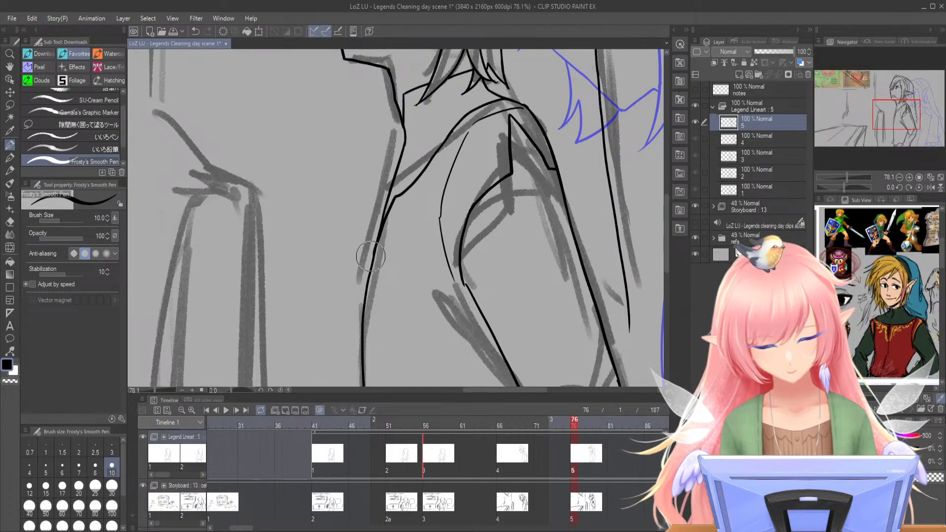
{"action": "left_click_drag", "start_coordinate": [379, 240], "coordinate": [371, 265]}
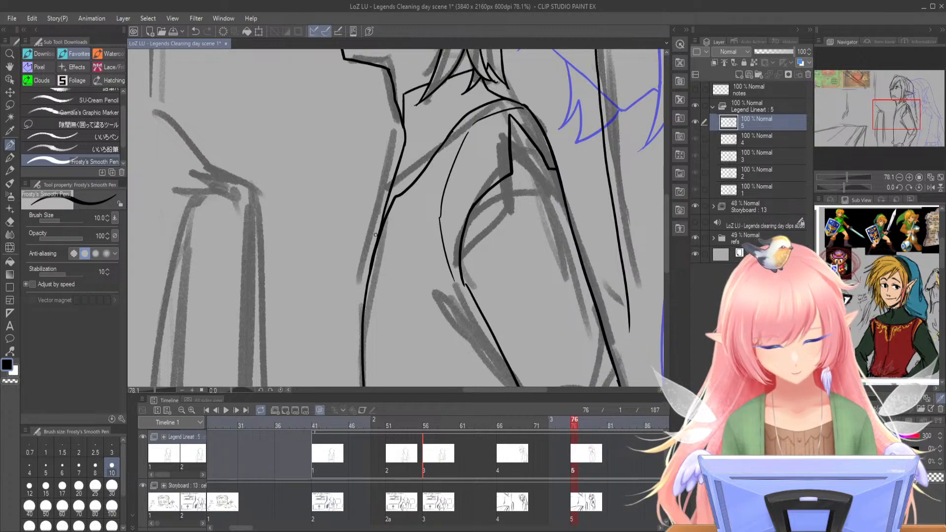
{"action": "left_click_drag", "start_coordinate": [887, 102], "coordinate": [880, 110]}
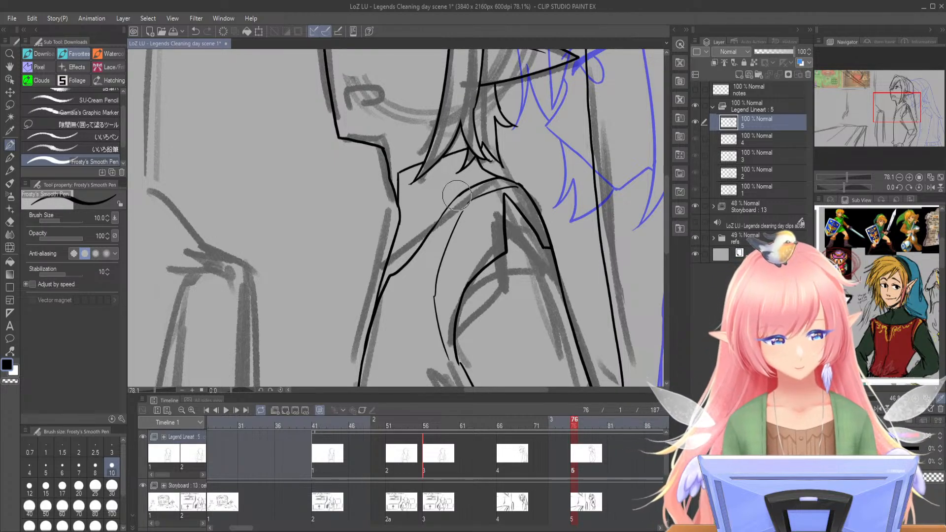
{"action": "left_click_drag", "start_coordinate": [461, 194], "coordinate": [415, 252]}
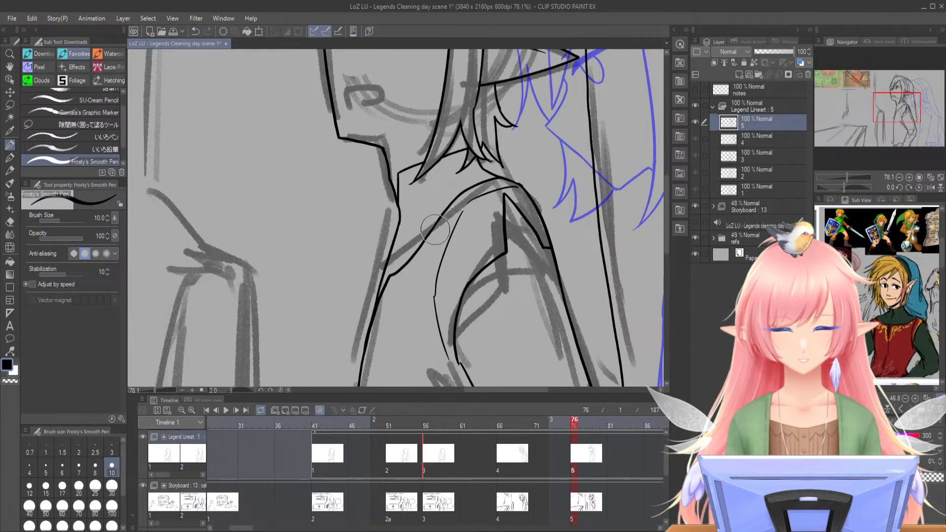
- Ink the inner edge of the long cap tail behind the upper arm, closing it in a pointed tip
{"action": "left_click_drag", "start_coordinate": [844, 178], "coordinate": [841, 180]}
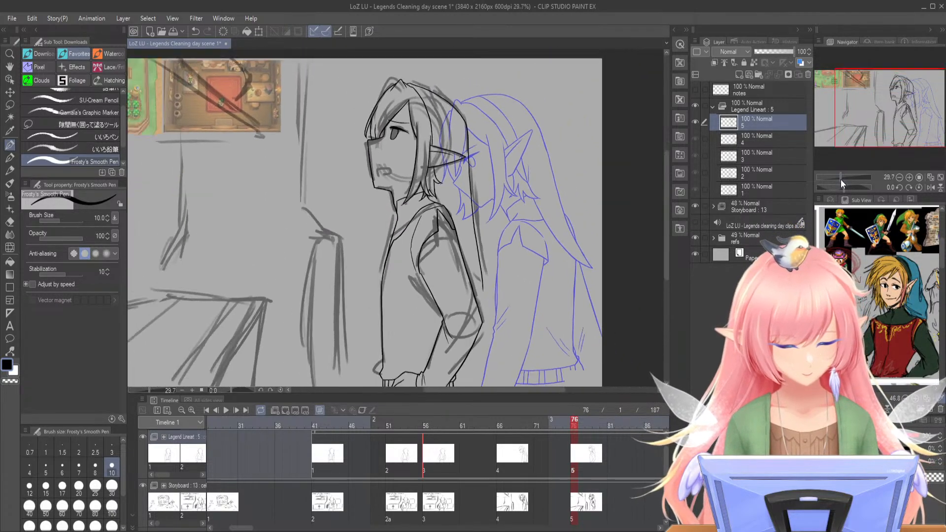
{"action": "left_click_drag", "start_coordinate": [876, 129], "coordinate": [845, 176]}
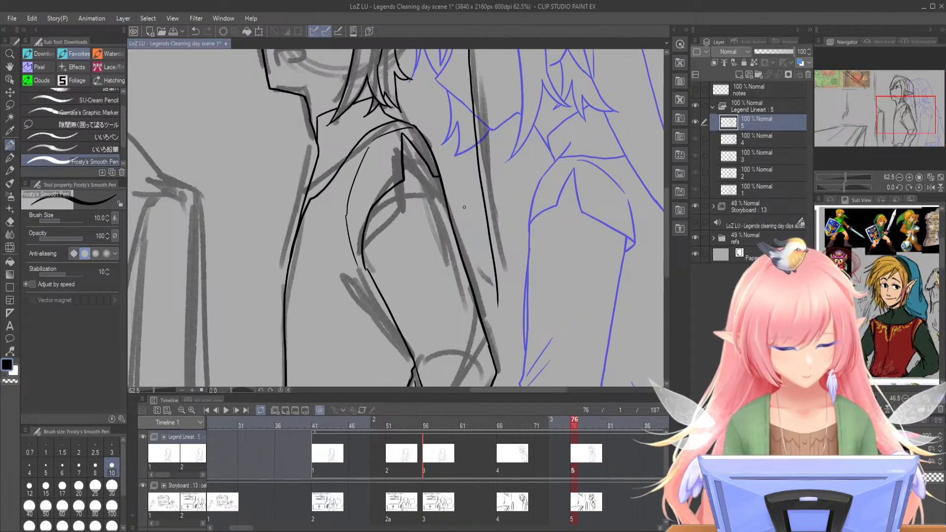
{"action": "left_click_drag", "start_coordinate": [458, 245], "coordinate": [491, 311]}
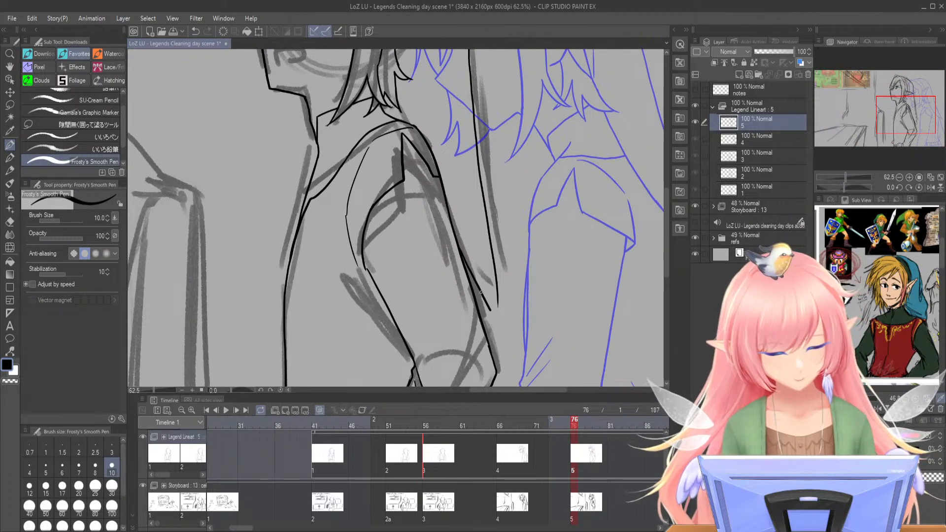
{"action": "key", "text": "ctrl+z"}
{"action": "mouse_move", "coordinate": [461, 249]}
{"action": "left_mouse_down"}
{"action": "mouse_move", "coordinate": [498, 324]}
{"action": "mouse_move", "coordinate": [496, 269]}
{"action": "left_mouse_up"}
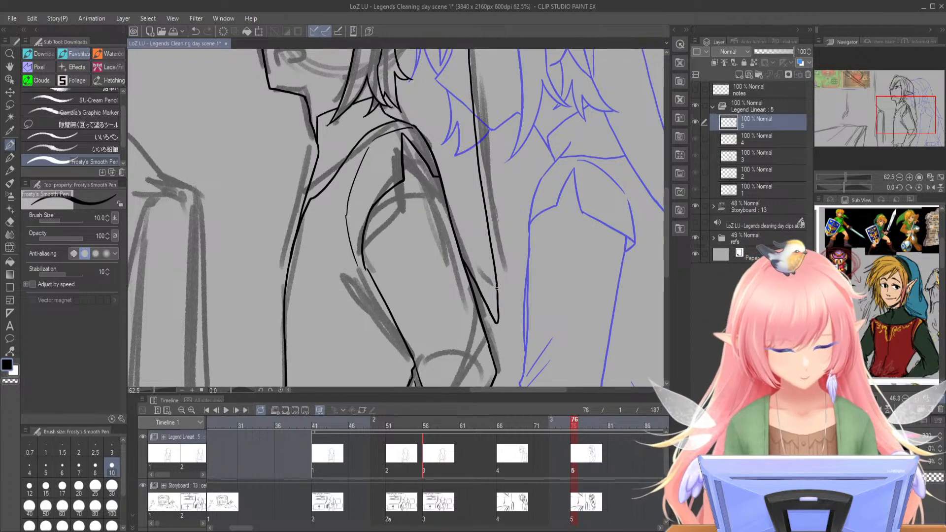
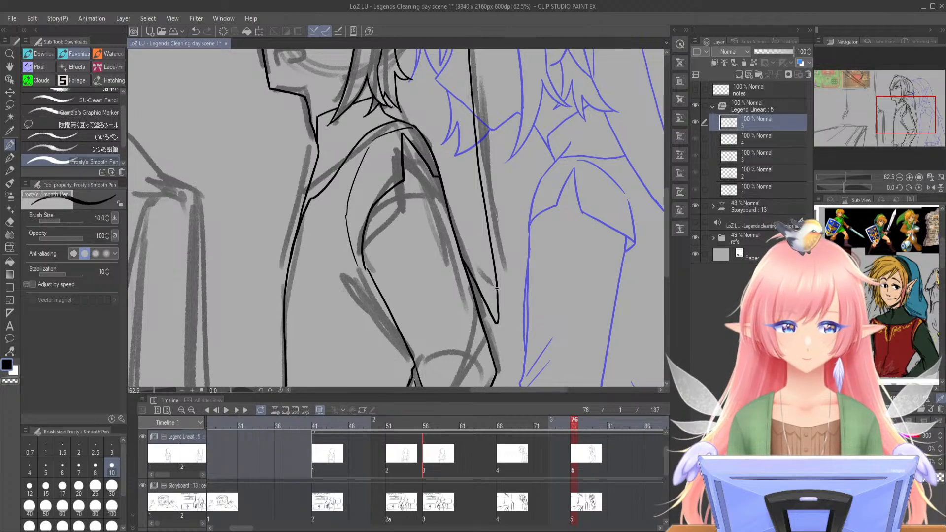
- Redraw the underside of the chin and the front of the neck slightly higher, and erase the old line beneath
{"action": "left_click_drag", "start_coordinate": [844, 175], "coordinate": [841, 176]}
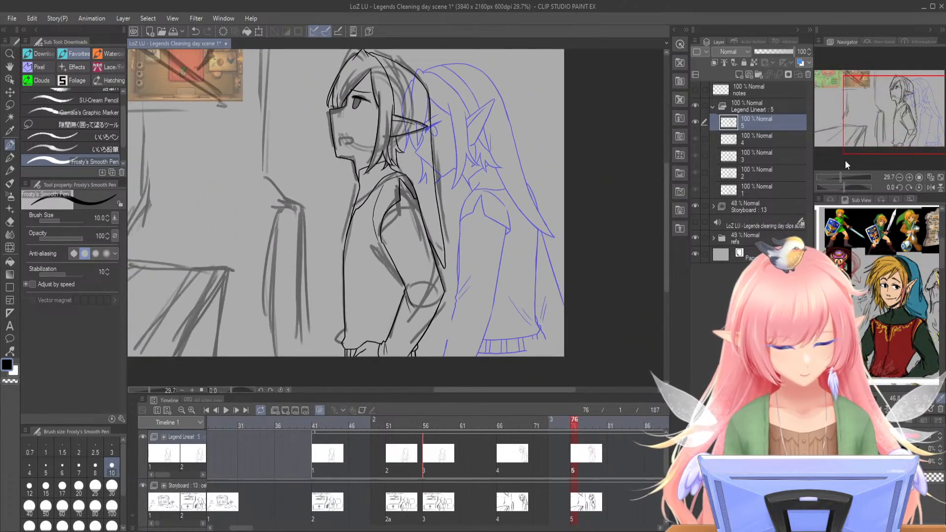
{"action": "left_click_drag", "start_coordinate": [887, 129], "coordinate": [872, 113]}
{"action": "left_click_drag", "start_coordinate": [841, 176], "coordinate": [848, 170]}
{"action": "mouse_move", "coordinate": [336, 253]}
{"action": "left_mouse_down"}
{"action": "mouse_move", "coordinate": [389, 270]}
{"action": "mouse_move", "coordinate": [397, 302]}
{"action": "left_mouse_up"}
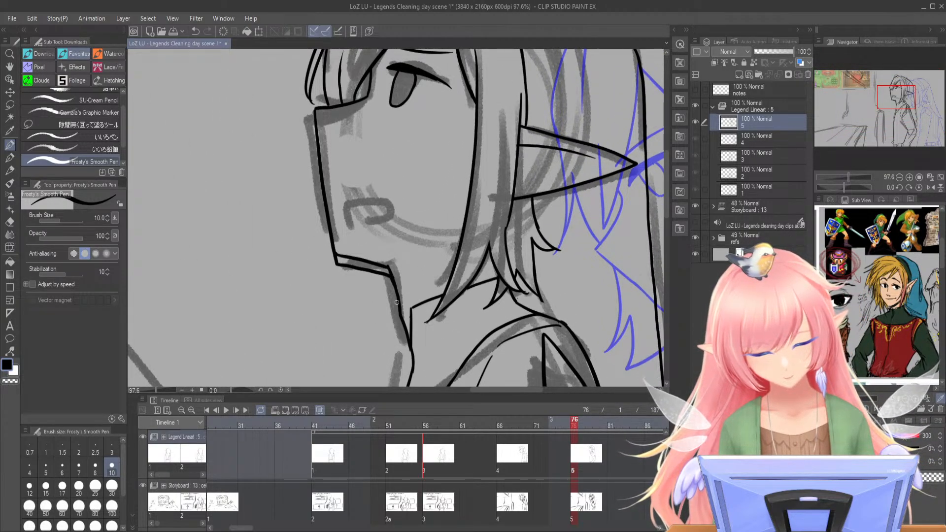
{"action": "left_click_drag", "start_coordinate": [333, 260], "coordinate": [391, 287]}
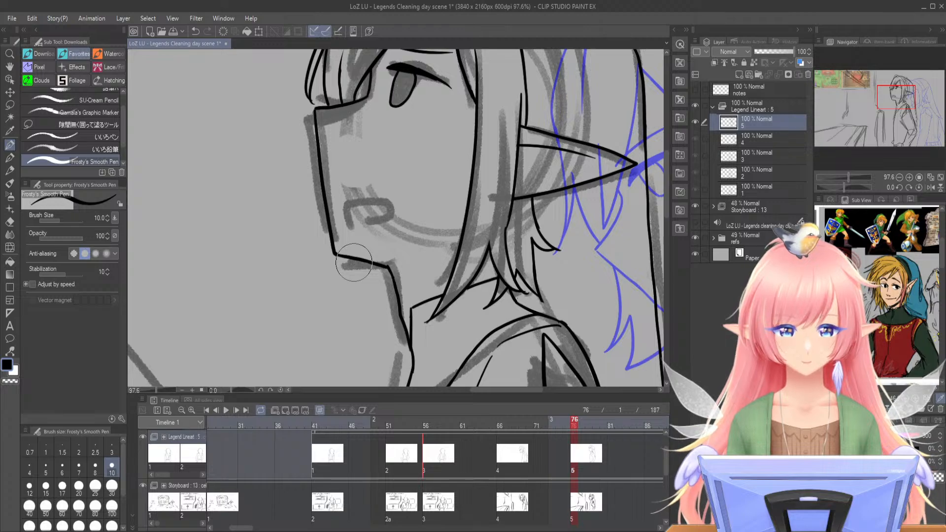
- Check the cel 5 lineart with the Storyboard folder hidden, show the folder again, and save the file
{"action": "left_click_drag", "start_coordinate": [847, 177], "coordinate": [840, 179]}
{"action": "left_click_drag", "start_coordinate": [881, 111], "coordinate": [877, 121]}
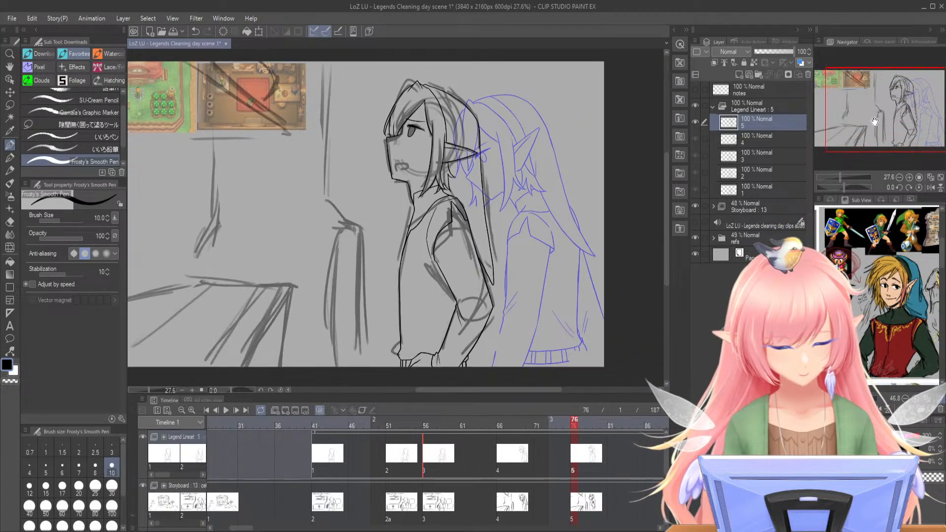
{"action": "left_click", "coordinate": [695, 206]}
{"action": "mouse_move", "coordinate": [572, 423]}
{"action": "left_mouse_down"}
{"action": "mouse_move", "coordinate": [538, 425]}
{"action": "mouse_move", "coordinate": [606, 425]}
{"action": "mouse_move", "coordinate": [510, 427]}
{"action": "mouse_move", "coordinate": [611, 425]}
{"action": "left_mouse_up"}
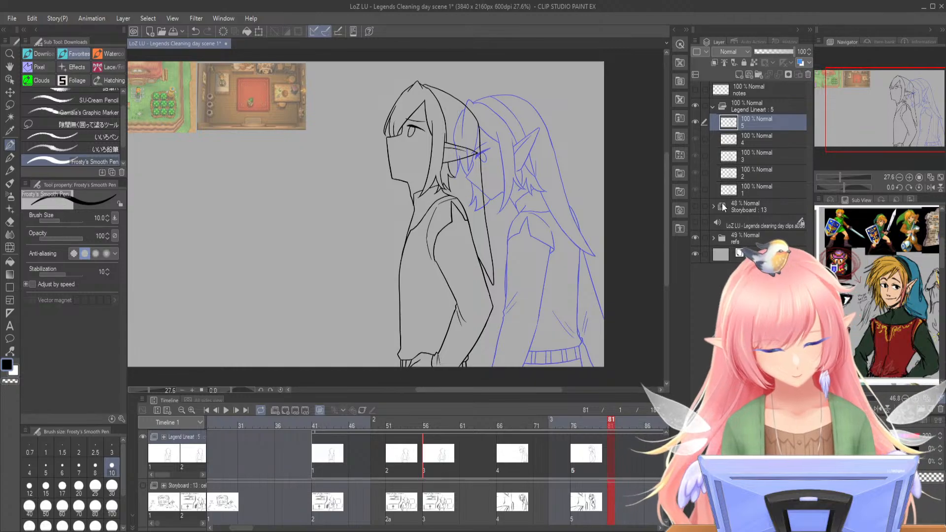
{"action": "left_click", "coordinate": [694, 206]}
{"action": "left_click", "coordinate": [174, 32]}
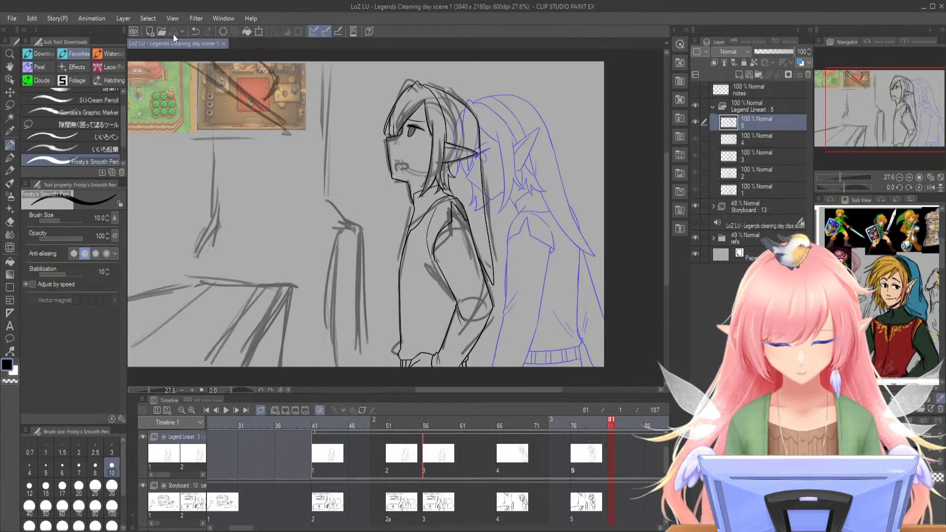
- Add new animation cel 6 to the Legend Lineart folder at frame 93 and save the file
{"action": "scroll", "coordinate": [481, 428], "scroll_direction": "right", "scroll_amount": 5}
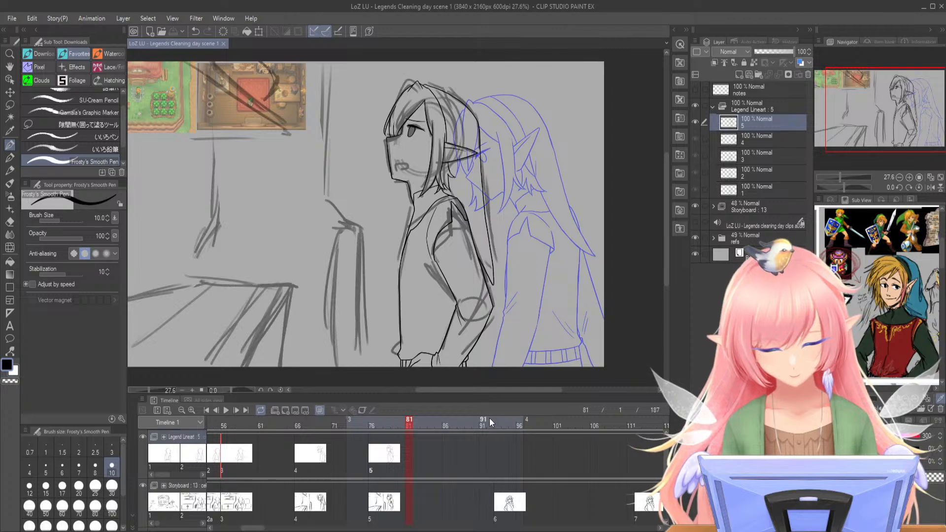
{"action": "left_click", "coordinate": [497, 422]}
{"action": "left_click", "coordinate": [285, 412]}
{"action": "left_click", "coordinate": [174, 34]}
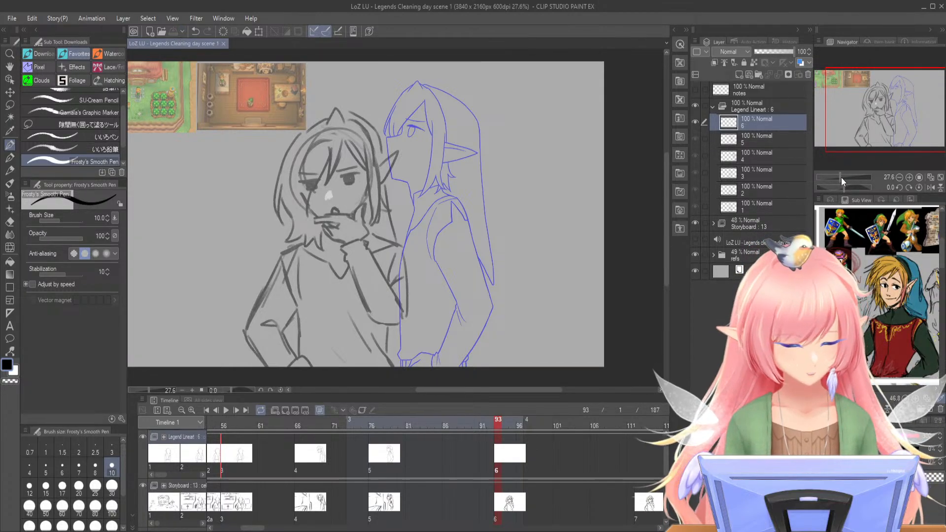
- Ink the upper lash lines and iris outlines of both eyes over the cel 6 storyboard sketch
{"action": "left_click_drag", "start_coordinate": [841, 176], "coordinate": [845, 179]}
{"action": "left_click_drag", "start_coordinate": [883, 116], "coordinate": [868, 115]}
{"action": "left_click_drag", "start_coordinate": [845, 176], "coordinate": [849, 177]}
{"action": "left_click_drag", "start_coordinate": [878, 104], "coordinate": [875, 101]}
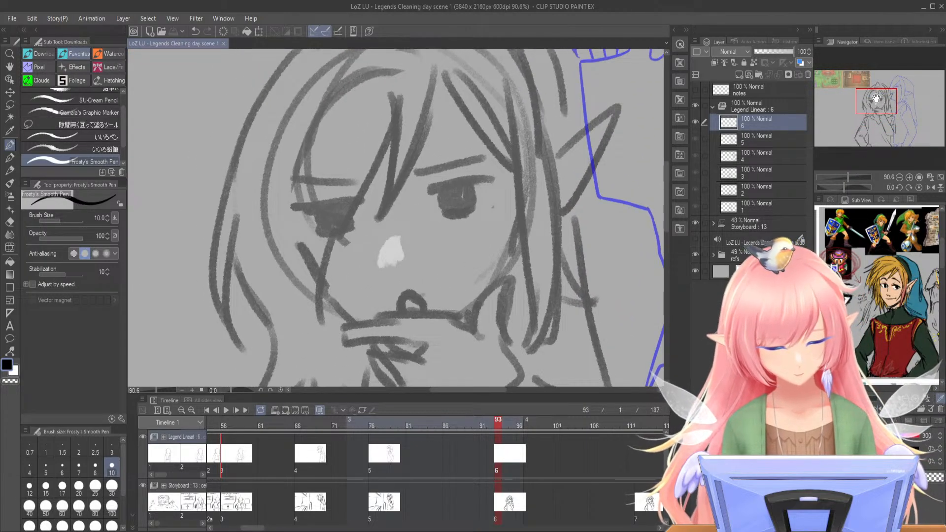
{"action": "mouse_move", "coordinate": [440, 185]}
{"action": "left_mouse_down"}
{"action": "mouse_move", "coordinate": [494, 180]}
{"action": "mouse_move", "coordinate": [438, 196]}
{"action": "mouse_move", "coordinate": [447, 215]}
{"action": "mouse_move", "coordinate": [459, 216]}
{"action": "mouse_move", "coordinate": [475, 210]}
{"action": "mouse_move", "coordinate": [470, 183]}
{"action": "left_mouse_up"}
{"action": "mouse_move", "coordinate": [356, 208]}
{"action": "left_mouse_down"}
{"action": "mouse_move", "coordinate": [362, 201]}
{"action": "mouse_move", "coordinate": [297, 209]}
{"action": "mouse_move", "coordinate": [354, 204]}
{"action": "mouse_move", "coordinate": [318, 222]}
{"action": "mouse_move", "coordinate": [329, 235]}
{"action": "mouse_move", "coordinate": [354, 230]}
{"action": "mouse_move", "coordinate": [352, 207]}
{"action": "left_mouse_up"}
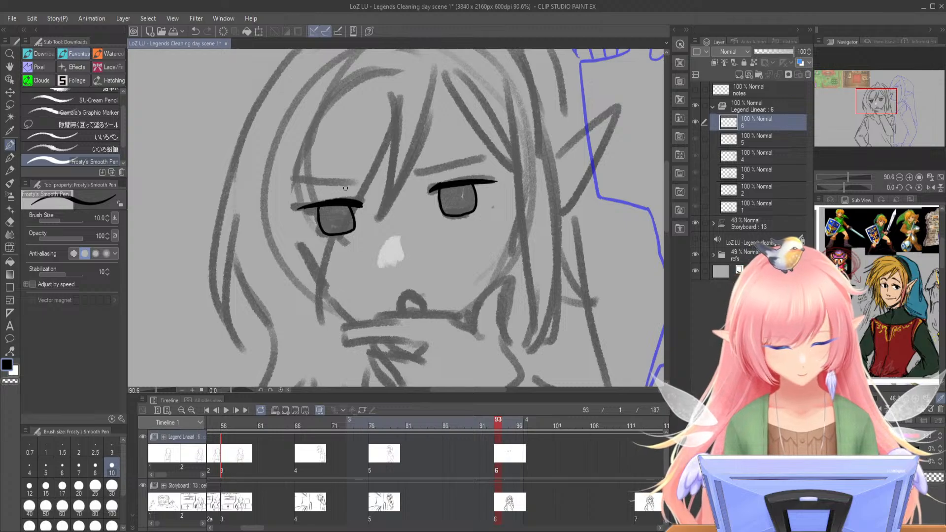
- Outline the nose highlight in white and ink a short black nose line beneath it
{"action": "key", "text": "x"}
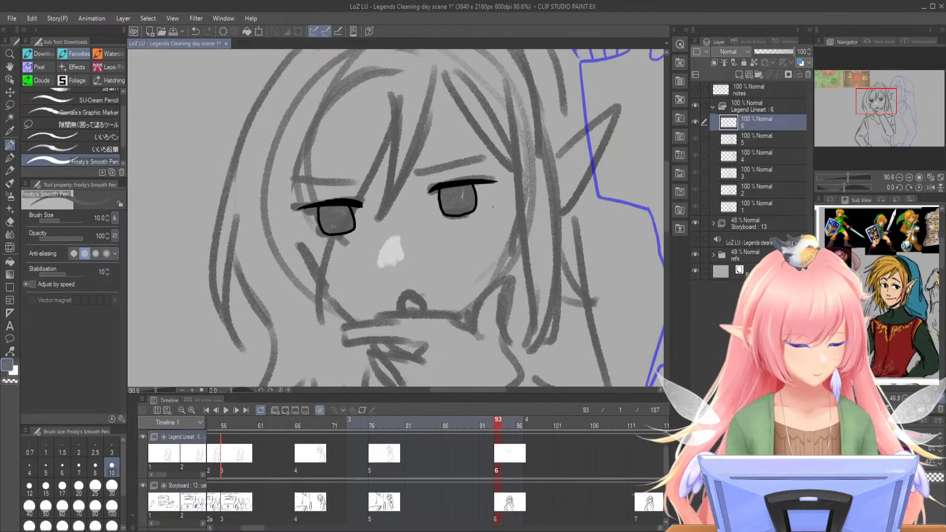
{"action": "mouse_move", "coordinate": [391, 244]}
{"action": "left_mouse_down"}
{"action": "mouse_move", "coordinate": [380, 261]}
{"action": "mouse_move", "coordinate": [401, 255]}
{"action": "mouse_move", "coordinate": [394, 238]}
{"action": "mouse_move", "coordinate": [380, 265]}
{"action": "mouse_move", "coordinate": [400, 255]}
{"action": "mouse_move", "coordinate": [392, 238]}
{"action": "mouse_move", "coordinate": [400, 288]}
{"action": "left_mouse_up"}
{"action": "key", "text": "ctrl+z"}
{"action": "key", "text": "x"}
{"action": "key", "text": "ctrl+z"}
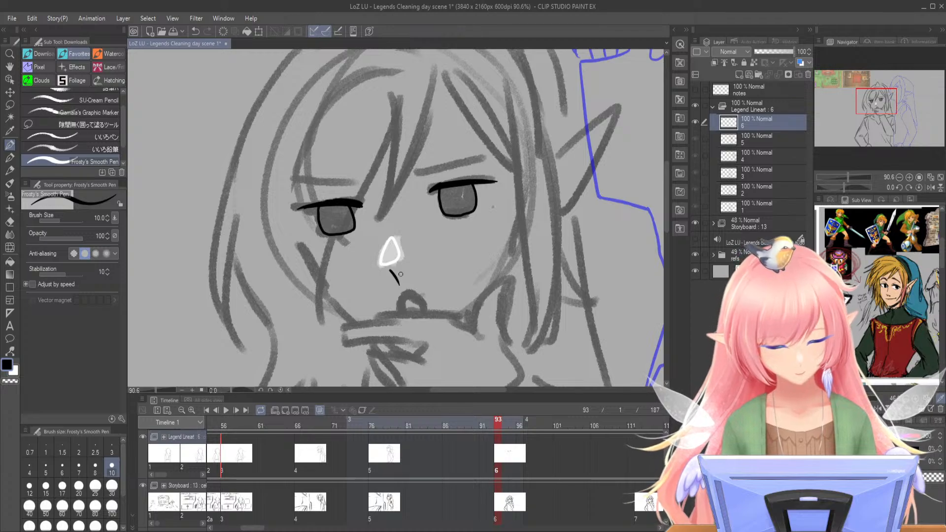
- Ink the central bang strands falling between the eyes and across the left-hand eye down to the cheek
{"action": "mouse_move", "coordinate": [437, 69]}
{"action": "left_mouse_down"}
{"action": "mouse_move", "coordinate": [397, 193]}
{"action": "mouse_move", "coordinate": [366, 231]}
{"action": "left_mouse_up"}
{"action": "left_click_drag", "start_coordinate": [392, 120], "coordinate": [367, 234]}
{"action": "key", "text": "ctrl+z"}
{"action": "mouse_move", "coordinate": [392, 120]}
{"action": "left_mouse_down"}
{"action": "mouse_move", "coordinate": [378, 197]}
{"action": "mouse_move", "coordinate": [367, 232]}
{"action": "mouse_move", "coordinate": [383, 146]}
{"action": "mouse_move", "coordinate": [324, 329]}
{"action": "left_mouse_up"}
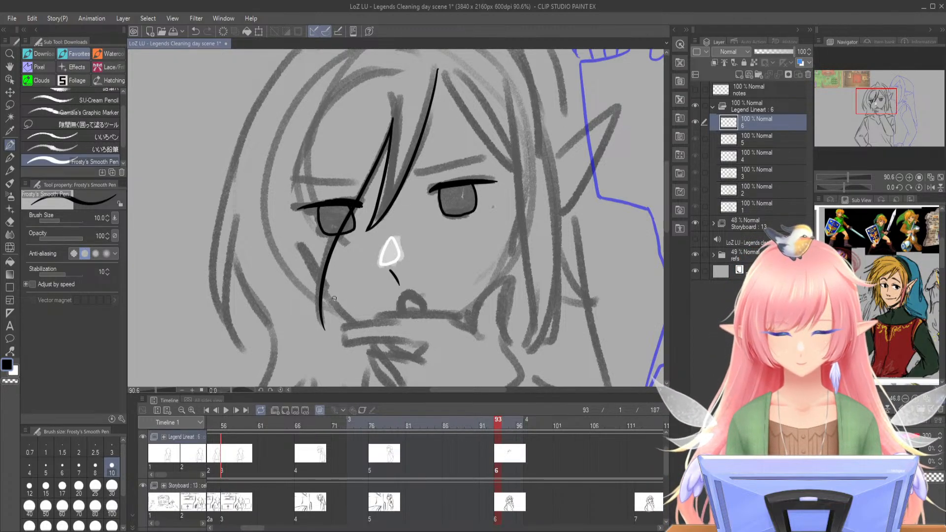
{"action": "left_click_drag", "start_coordinate": [365, 232], "coordinate": [415, 331]}
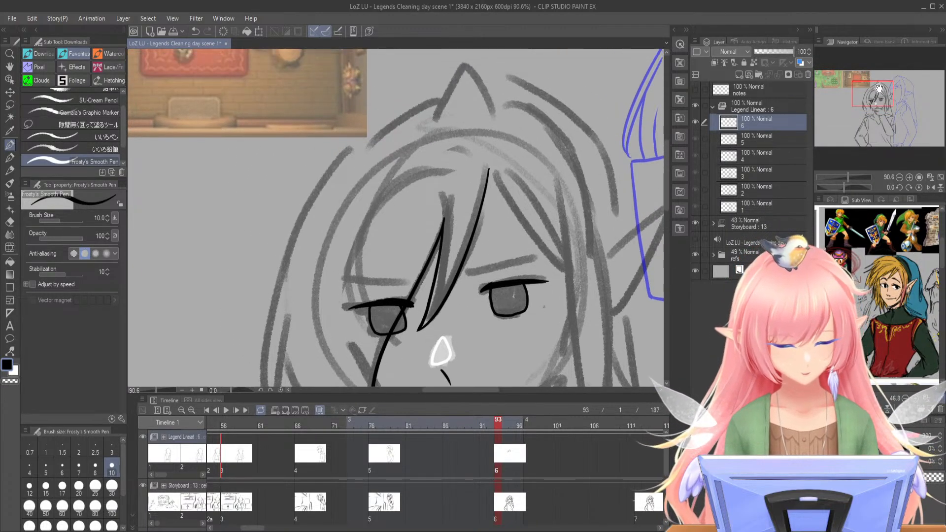
- Ink the outer hair contour from the top tuft down the left side of the head to the lock's pointed tip
{"action": "mouse_move", "coordinate": [481, 93]}
{"action": "left_mouse_down"}
{"action": "mouse_move", "coordinate": [462, 70]}
{"action": "mouse_move", "coordinate": [434, 120]}
{"action": "mouse_move", "coordinate": [304, 221]}
{"action": "left_mouse_up"}
{"action": "key", "text": "ctrl+z"}
{"action": "left_click_drag", "start_coordinate": [449, 94], "coordinate": [403, 115]}
{"action": "key", "text": "ctrl+z"}
{"action": "mouse_move", "coordinate": [449, 92]}
{"action": "left_mouse_down"}
{"action": "mouse_move", "coordinate": [411, 109]}
{"action": "mouse_move", "coordinate": [306, 200]}
{"action": "mouse_move", "coordinate": [267, 345]}
{"action": "left_mouse_up"}
{"action": "left_click_drag", "start_coordinate": [872, 94], "coordinate": [870, 107]}
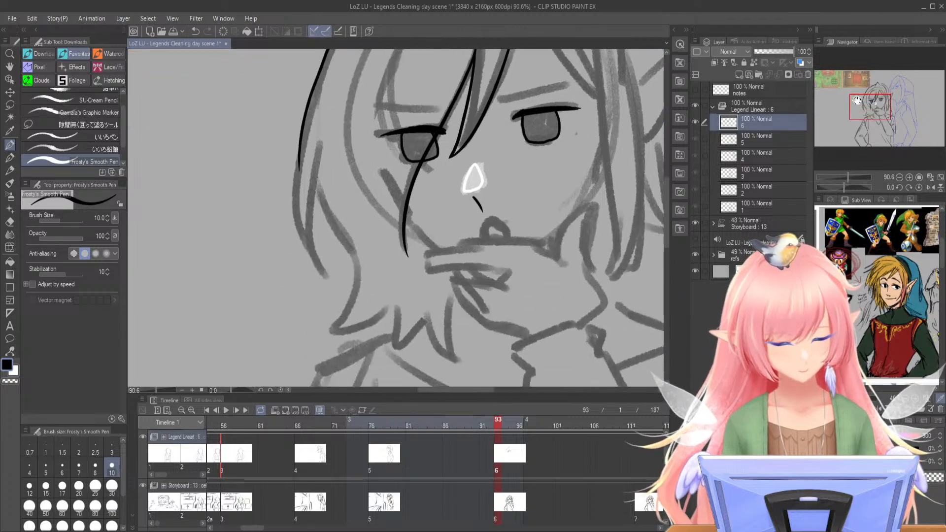
{"action": "mouse_move", "coordinate": [298, 159]}
{"action": "left_mouse_down"}
{"action": "mouse_move", "coordinate": [298, 197]}
{"action": "mouse_move", "coordinate": [340, 275]}
{"action": "left_mouse_up"}
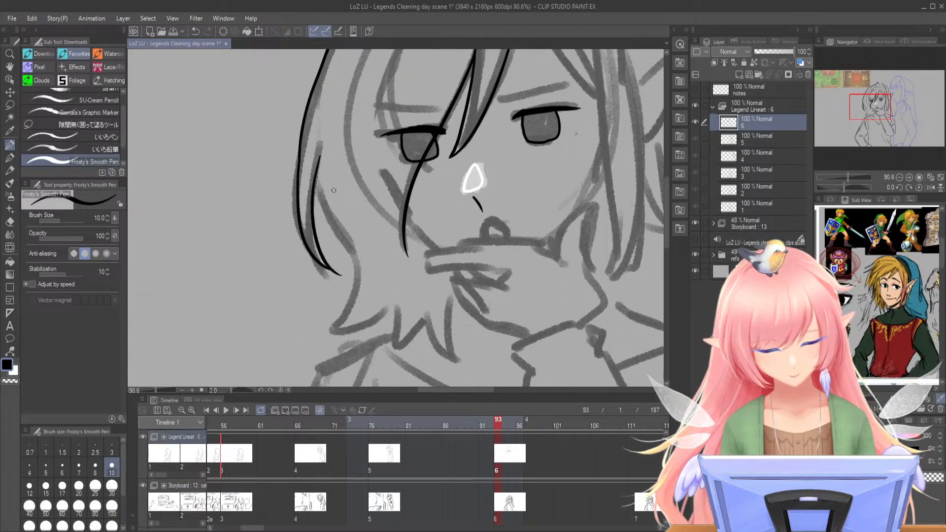
- Ink the inner wavy lock and the jagged hair ends above the left-hand shoulder
{"action": "mouse_move", "coordinate": [316, 158]}
{"action": "left_mouse_down"}
{"action": "mouse_move", "coordinate": [360, 282]}
{"action": "mouse_move", "coordinate": [343, 325]}
{"action": "mouse_move", "coordinate": [394, 306]}
{"action": "mouse_move", "coordinate": [397, 347]}
{"action": "mouse_move", "coordinate": [424, 320]}
{"action": "mouse_move", "coordinate": [447, 354]}
{"action": "left_mouse_up"}
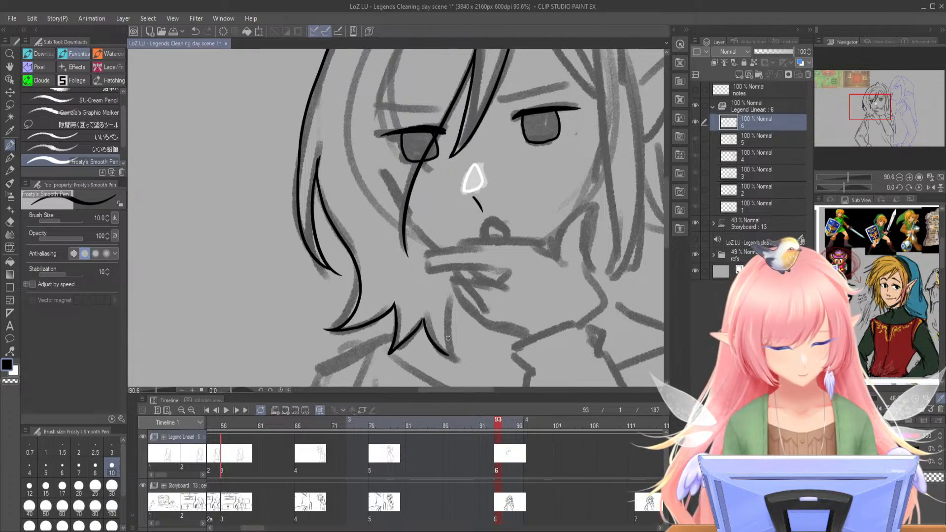
{"action": "key", "text": "ctrl+z"}
{"action": "left_click_drag", "start_coordinate": [422, 318], "coordinate": [454, 358]}
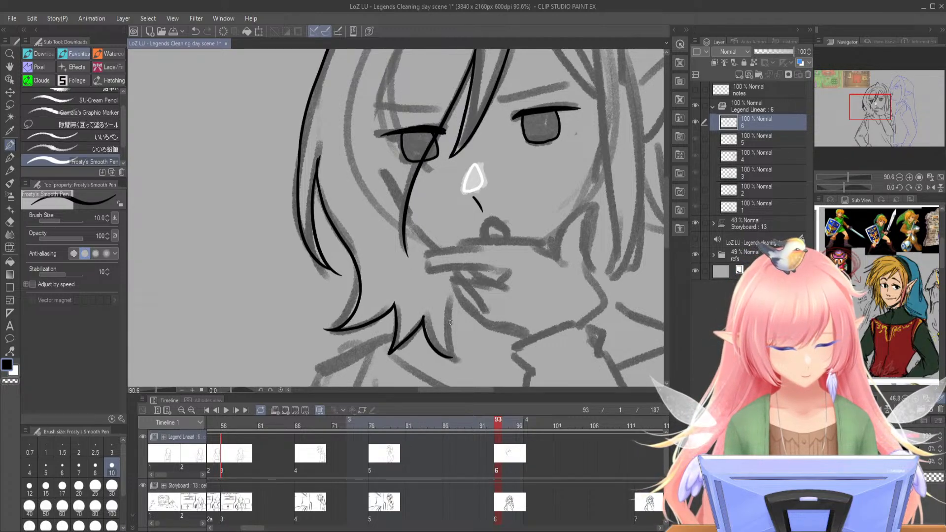
{"action": "left_click_drag", "start_coordinate": [451, 289], "coordinate": [460, 364]}
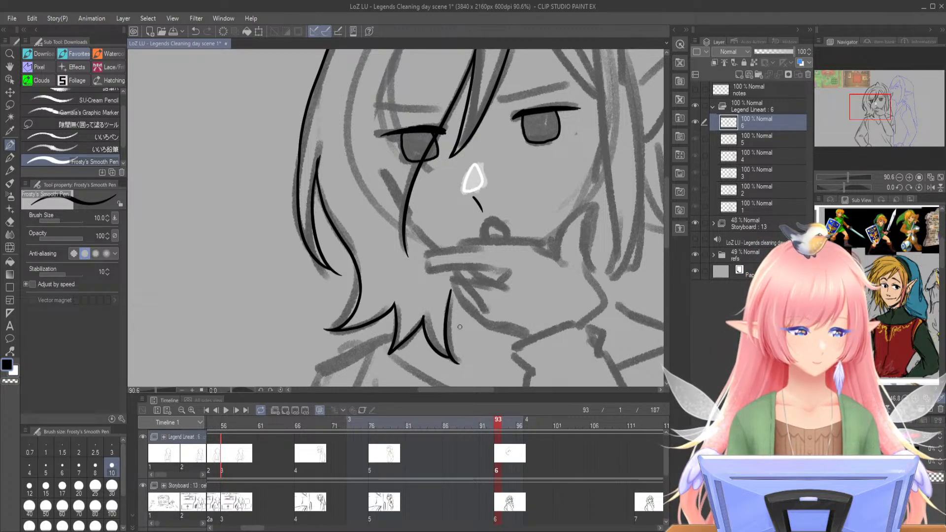
- Ink the short cheek contour between the long bang strand and the fingertip
{"action": "left_click_drag", "start_coordinate": [873, 100], "coordinate": [882, 98]}
{"action": "left_click_drag", "start_coordinate": [290, 247], "coordinate": [321, 280]}
{"action": "key", "text": "ctrl+z"}
{"action": "left_click_drag", "start_coordinate": [291, 235], "coordinate": [323, 277]}
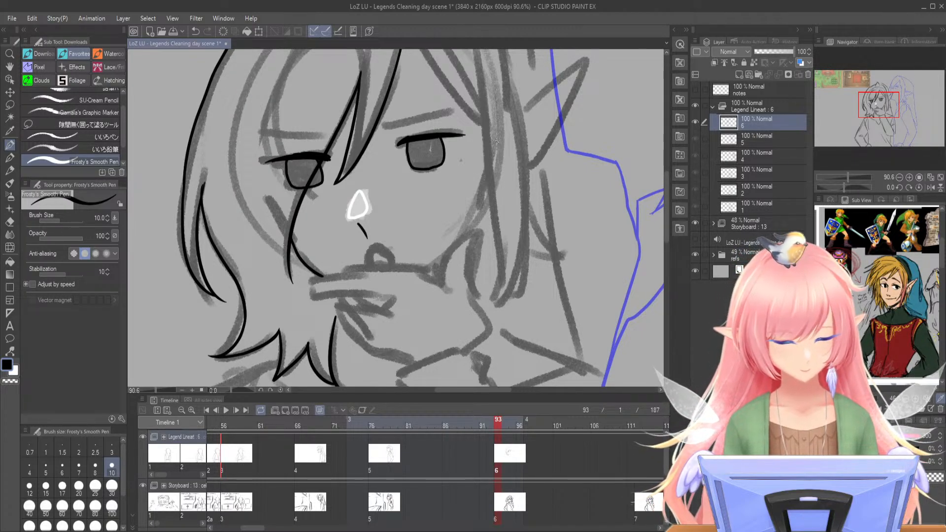
- Ink the right-hand bangs sweeping from the parting to the side lock, with a small strand line beside them
{"action": "left_click_drag", "start_coordinate": [880, 104], "coordinate": [880, 97]}
{"action": "mouse_move", "coordinate": [411, 128]}
{"action": "left_mouse_down"}
{"action": "mouse_move", "coordinate": [413, 117]}
{"action": "mouse_move", "coordinate": [491, 222]}
{"action": "left_mouse_up"}
{"action": "key", "text": "ctrl+z"}
{"action": "left_click_drag", "start_coordinate": [468, 154], "coordinate": [490, 197]}
- Ink both edges of the long side lock in front of the ear, ending in pointed tips beside the hand
{"action": "mouse_move", "coordinate": [483, 133]}
{"action": "left_mouse_down"}
{"action": "mouse_move", "coordinate": [488, 364]}
{"action": "mouse_move", "coordinate": [464, 297]}
{"action": "left_mouse_up"}
{"action": "key", "text": "ctrl+z"}
{"action": "left_click_drag", "start_coordinate": [466, 114], "coordinate": [454, 359]}
{"action": "key", "text": "ctrl+z"}
{"action": "mouse_move", "coordinate": [467, 109]}
{"action": "left_mouse_down"}
{"action": "mouse_move", "coordinate": [474, 224]}
{"action": "mouse_move", "coordinate": [452, 355]}
{"action": "mouse_move", "coordinate": [486, 305]}
{"action": "mouse_move", "coordinate": [511, 298]}
{"action": "left_mouse_up"}
{"action": "left_click_drag", "start_coordinate": [496, 91], "coordinate": [500, 287]}
{"action": "key", "text": "ctrl+z"}
{"action": "left_click_drag", "start_coordinate": [496, 100], "coordinate": [500, 264]}
{"action": "key", "text": "ctrl+z"}
{"action": "mouse_move", "coordinate": [500, 94]}
{"action": "left_mouse_down"}
{"action": "mouse_move", "coordinate": [510, 169]}
{"action": "mouse_move", "coordinate": [507, 267]}
{"action": "mouse_move", "coordinate": [504, 260]}
{"action": "mouse_move", "coordinate": [521, 314]}
{"action": "left_mouse_up"}
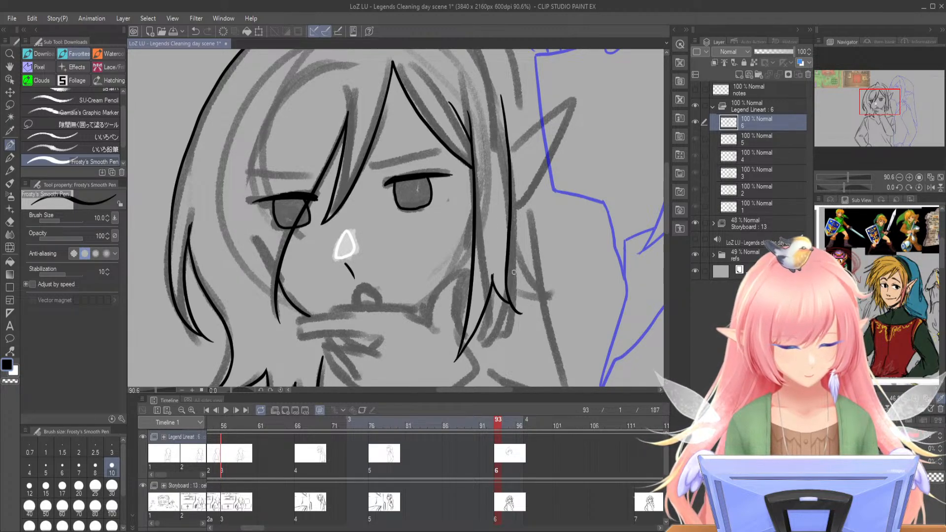
- Ink the pointed ear behind the side lock, including its inner line
{"action": "left_click_drag", "start_coordinate": [514, 271], "coordinate": [527, 343]}
{"action": "mouse_move", "coordinate": [521, 223]}
{"action": "left_mouse_down"}
{"action": "mouse_move", "coordinate": [581, 181]}
{"action": "mouse_move", "coordinate": [521, 301]}
{"action": "left_mouse_up"}
{"action": "mouse_move", "coordinate": [523, 243]}
{"action": "left_mouse_down"}
{"action": "mouse_move", "coordinate": [576, 184]}
{"action": "mouse_move", "coordinate": [567, 235]}
{"action": "left_mouse_up"}
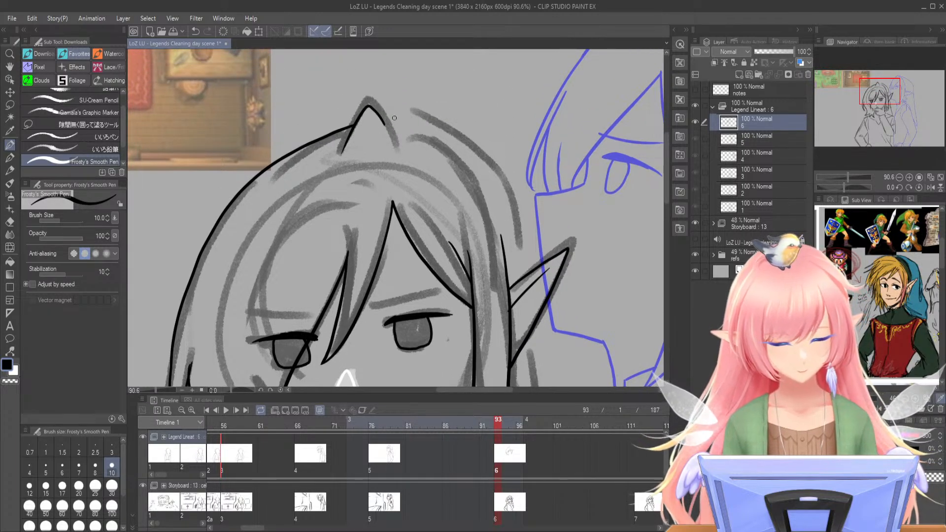
- Ink the right side of the head's top tuft and the crown contour down to the side lock
{"action": "mouse_move", "coordinate": [383, 119]}
{"action": "left_mouse_down"}
{"action": "mouse_move", "coordinate": [447, 155]}
{"action": "mouse_move", "coordinate": [457, 171]}
{"action": "mouse_move", "coordinate": [416, 136]}
{"action": "mouse_move", "coordinate": [469, 169]}
{"action": "mouse_move", "coordinate": [501, 231]}
{"action": "mouse_move", "coordinate": [508, 263]}
{"action": "left_mouse_up"}
{"action": "key", "text": "ctrl+z"}
{"action": "key", "text": "ctrl+z"}
{"action": "key", "text": "ctrl+z"}
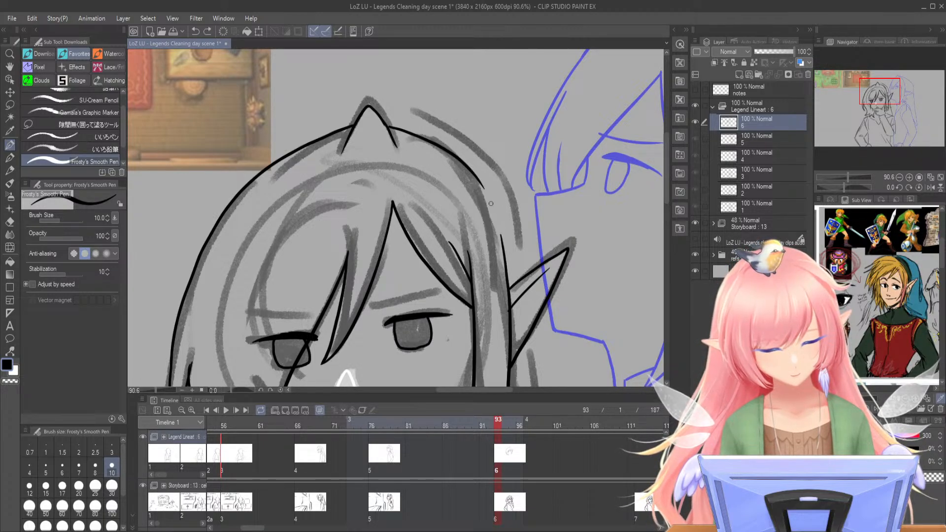
{"action": "left_click_drag", "start_coordinate": [474, 174], "coordinate": [506, 265]}
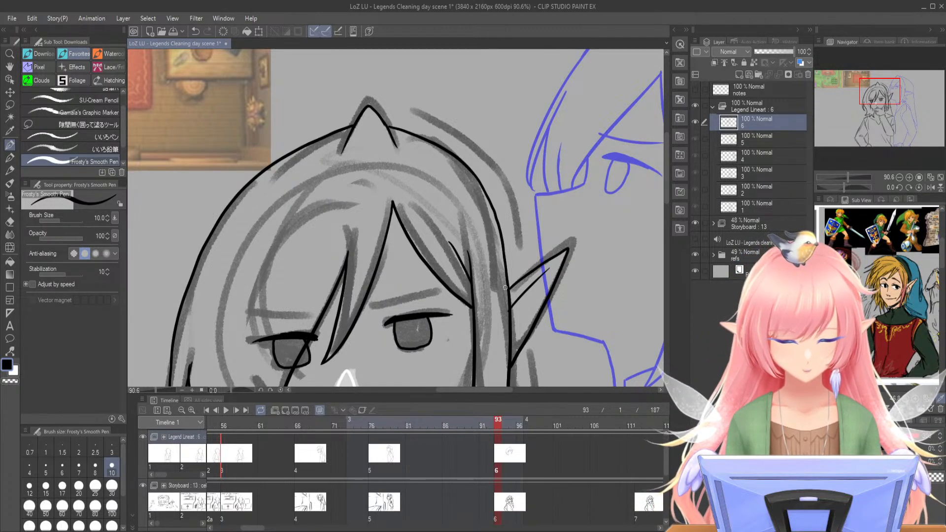
- Ink the outer contour behind the crown, from the tuft to the ear and briefly along the tuft's other side
{"action": "mouse_move", "coordinate": [382, 118]}
{"action": "left_mouse_down"}
{"action": "mouse_move", "coordinate": [449, 134]}
{"action": "mouse_move", "coordinate": [490, 165]}
{"action": "mouse_move", "coordinate": [522, 244]}
{"action": "left_mouse_up"}
{"action": "key", "text": "ctrl+z"}
{"action": "left_click_drag", "start_coordinate": [455, 137], "coordinate": [513, 204]}
{"action": "key", "text": "ctrl+z"}
{"action": "mouse_move", "coordinate": [454, 136]}
{"action": "left_mouse_down"}
{"action": "mouse_move", "coordinate": [511, 193]}
{"action": "mouse_move", "coordinate": [524, 273]}
{"action": "left_mouse_up"}
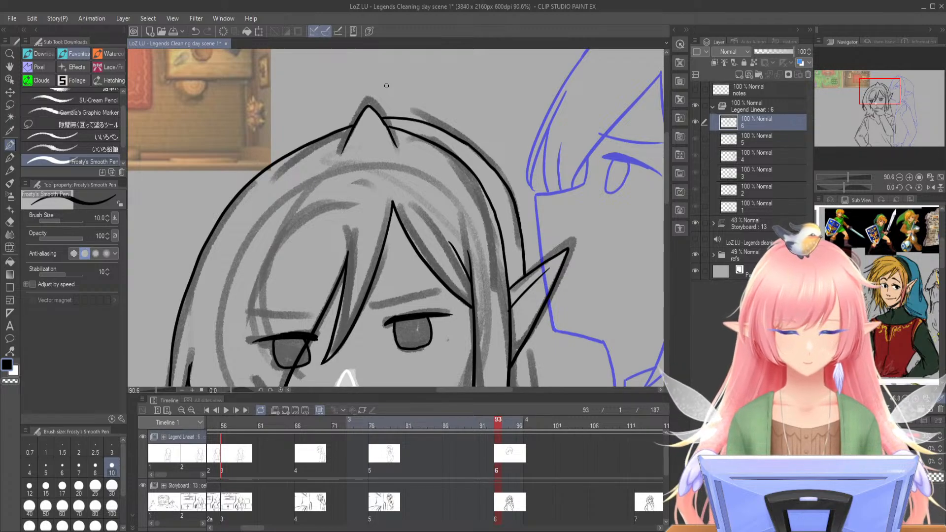
{"action": "left_click_drag", "start_coordinate": [354, 121], "coordinate": [302, 139]}
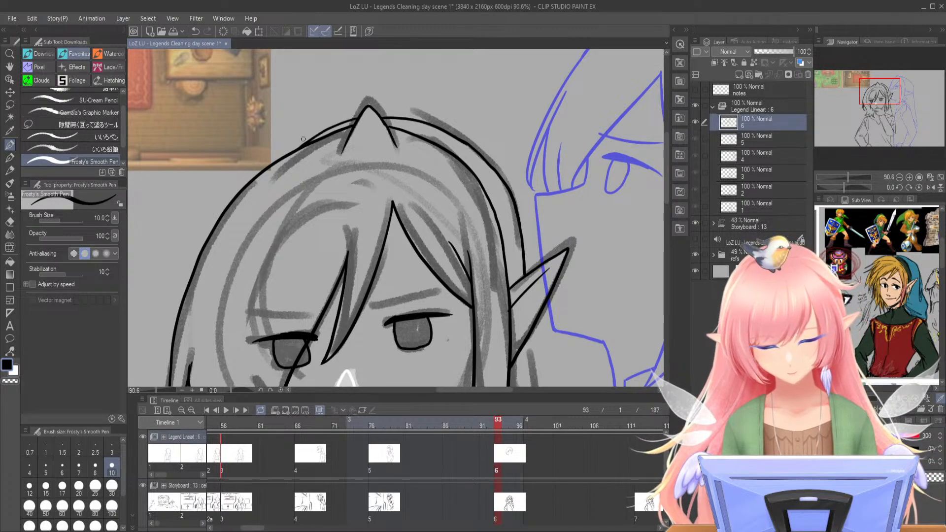
- Ink the raised thumb and the outer edge of the hand to the wrist, cleaning up where it meets the hair
{"action": "left_click_drag", "start_coordinate": [885, 90], "coordinate": [885, 110]}
{"action": "mouse_move", "coordinate": [435, 221]}
{"action": "left_mouse_down"}
{"action": "mouse_move", "coordinate": [463, 171]}
{"action": "mouse_move", "coordinate": [461, 213]}
{"action": "left_mouse_up"}
{"action": "key", "text": "ctrl+z"}
{"action": "mouse_move", "coordinate": [466, 169]}
{"action": "left_mouse_down"}
{"action": "mouse_move", "coordinate": [463, 210]}
{"action": "mouse_move", "coordinate": [477, 287]}
{"action": "left_mouse_up"}
{"action": "key", "text": "ctrl+z"}
{"action": "left_click_drag", "start_coordinate": [476, 252], "coordinate": [474, 291]}
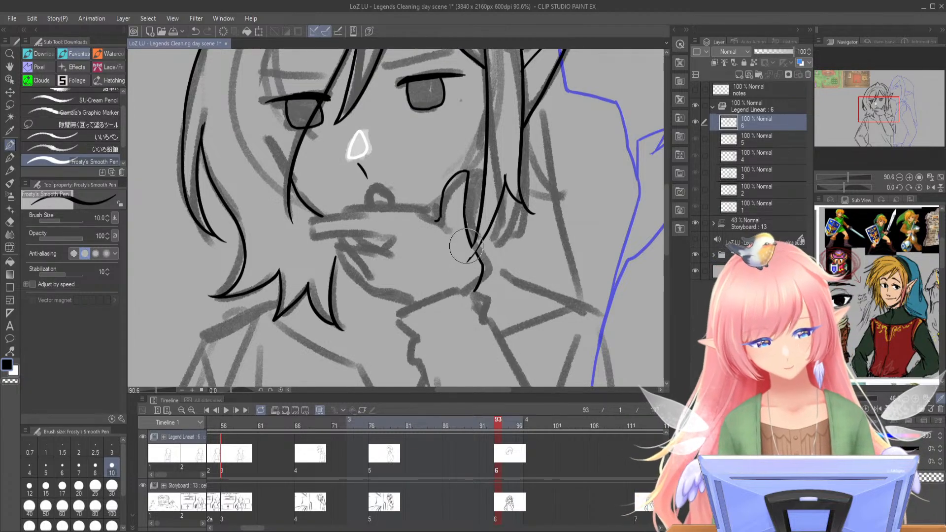
{"action": "mouse_move", "coordinate": [477, 233]}
{"action": "left_mouse_down"}
{"action": "mouse_move", "coordinate": [463, 268]}
{"action": "mouse_move", "coordinate": [469, 261]}
{"action": "left_mouse_up"}
- Ink the index finger across the mouth and the curled fingers below it down to the wrist
{"action": "mouse_move", "coordinate": [437, 220]}
{"action": "left_mouse_down"}
{"action": "mouse_move", "coordinate": [369, 209]}
{"action": "mouse_move", "coordinate": [381, 210]}
{"action": "mouse_move", "coordinate": [323, 223]}
{"action": "mouse_move", "coordinate": [401, 243]}
{"action": "left_mouse_up"}
{"action": "key", "text": "ctrl+z"}
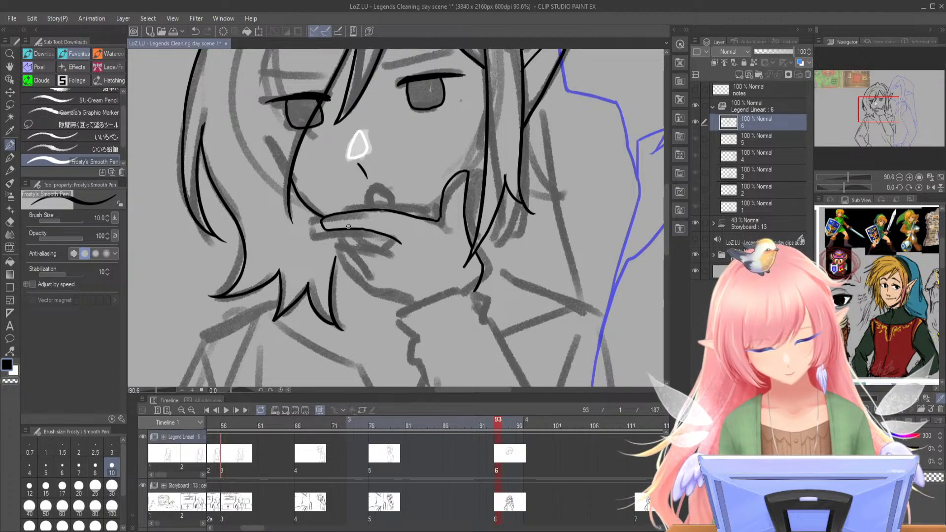
{"action": "mouse_move", "coordinate": [407, 302]}
{"action": "left_mouse_down"}
{"action": "mouse_move", "coordinate": [346, 245]}
{"action": "mouse_move", "coordinate": [361, 243]}
{"action": "mouse_move", "coordinate": [353, 229]}
{"action": "mouse_move", "coordinate": [393, 260]}
{"action": "mouse_move", "coordinate": [360, 253]}
{"action": "left_mouse_up"}
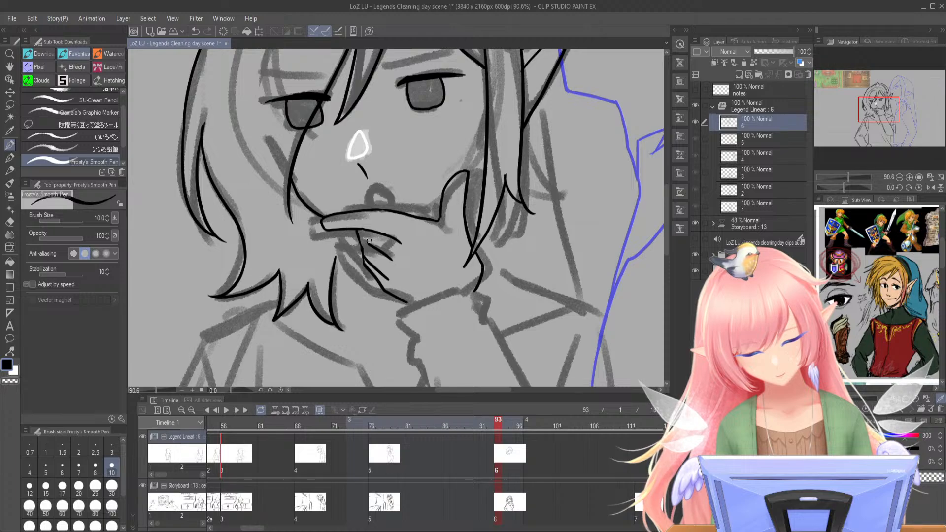
{"action": "left_click_drag", "start_coordinate": [360, 242], "coordinate": [377, 270]}
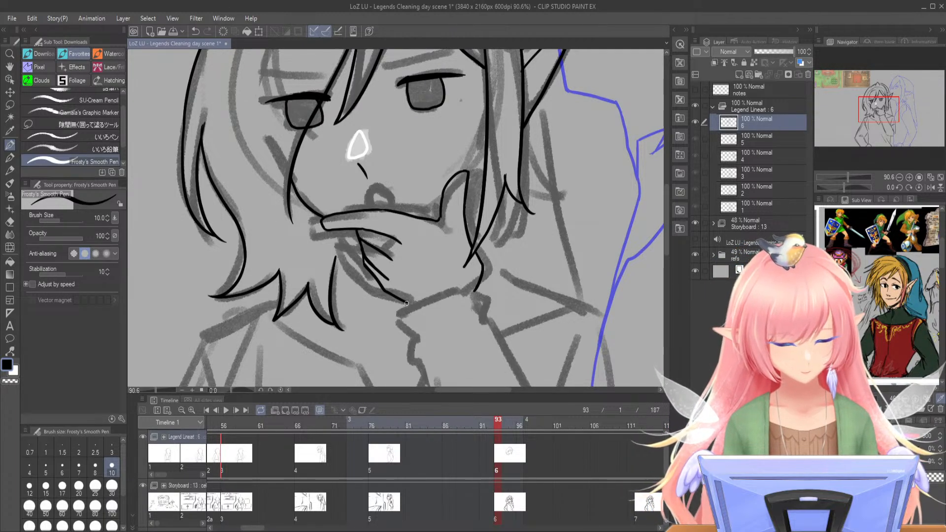
{"action": "key", "text": "ctrl+z"}
- Ink the gathered sleeve cuff around the wrist with its inner fold lines
{"action": "mouse_move", "coordinate": [480, 301]}
{"action": "left_mouse_down"}
{"action": "mouse_move", "coordinate": [441, 296]}
{"action": "mouse_move", "coordinate": [408, 315]}
{"action": "mouse_move", "coordinate": [419, 356]}
{"action": "mouse_move", "coordinate": [448, 313]}
{"action": "mouse_move", "coordinate": [478, 322]}
{"action": "left_mouse_up"}
{"action": "left_click_drag", "start_coordinate": [478, 323], "coordinate": [433, 332]}
{"action": "left_click_drag", "start_coordinate": [481, 301], "coordinate": [492, 324]}
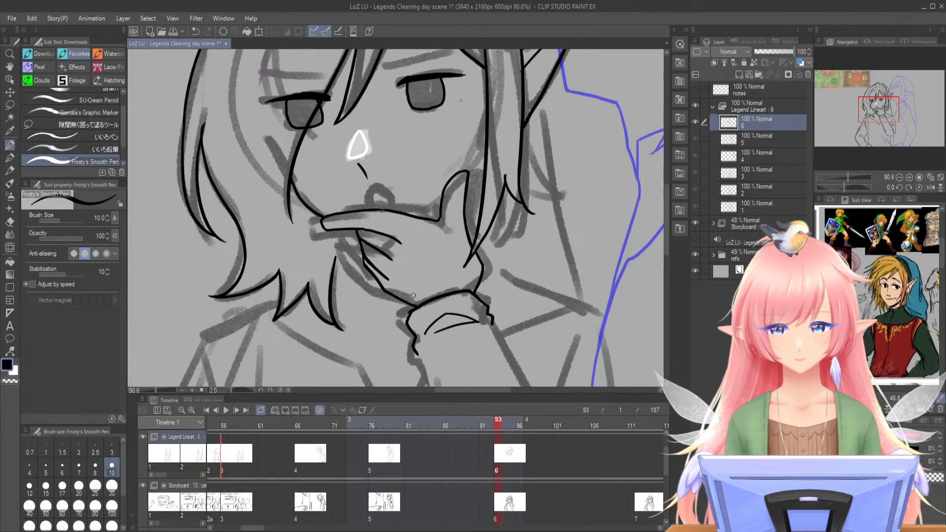
- Ink both edges of the raised forearm from the cuff down to the angular elbow
{"action": "mouse_move", "coordinate": [413, 295]}
{"action": "left_mouse_down"}
{"action": "mouse_move", "coordinate": [393, 252]}
{"action": "mouse_move", "coordinate": [363, 83]}
{"action": "left_mouse_up"}
{"action": "mouse_move", "coordinate": [442, 112]}
{"action": "left_mouse_down"}
{"action": "mouse_move", "coordinate": [542, 271]}
{"action": "mouse_move", "coordinate": [554, 315]}
{"action": "left_mouse_up"}
{"action": "mouse_move", "coordinate": [370, 145]}
{"action": "left_mouse_down"}
{"action": "mouse_move", "coordinate": [435, 306]}
{"action": "mouse_move", "coordinate": [466, 340]}
{"action": "mouse_move", "coordinate": [541, 355]}
{"action": "left_mouse_up"}
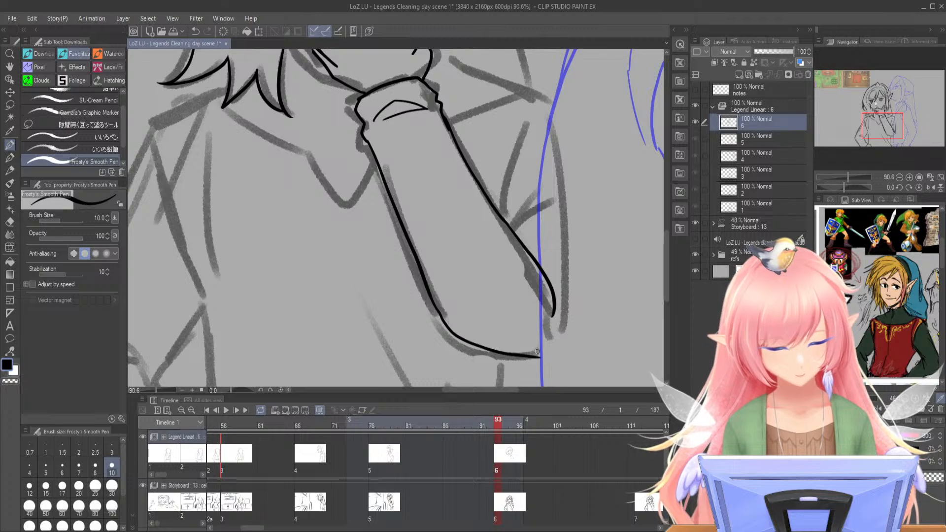
{"action": "key", "text": "ctrl+z"}
{"action": "mouse_move", "coordinate": [431, 306]}
{"action": "left_mouse_down"}
{"action": "mouse_move", "coordinate": [469, 353]}
{"action": "mouse_move", "coordinate": [548, 358]}
{"action": "mouse_move", "coordinate": [563, 315]}
{"action": "left_mouse_up"}
- Add a short curved fold line near the elbow where the forearm meets the upper arm
{"action": "left_click_drag", "start_coordinate": [533, 255], "coordinate": [564, 290]}
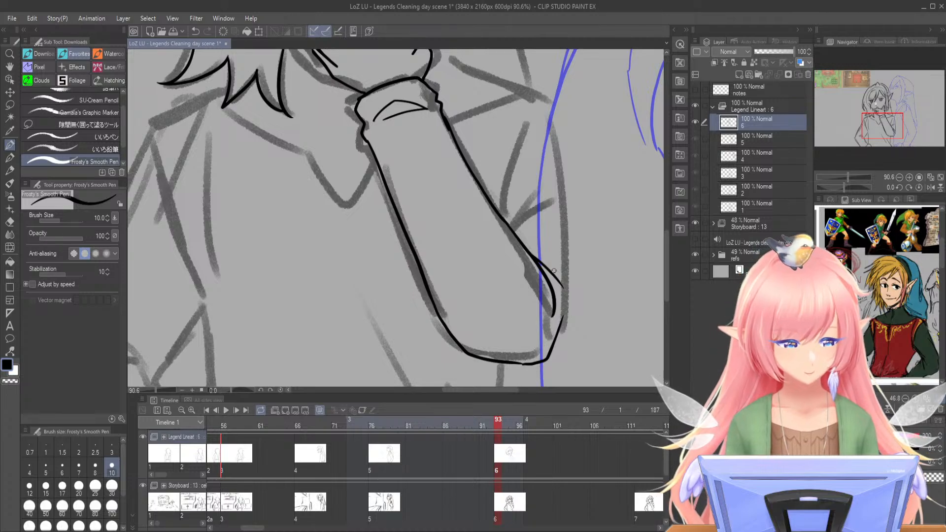
{"action": "key", "text": "ctrl+z"}
{"action": "left_click_drag", "start_coordinate": [525, 246], "coordinate": [556, 284]}
{"action": "key", "text": "ctrl+z"}
{"action": "left_click_drag", "start_coordinate": [529, 251], "coordinate": [557, 278]}
- Ink the upper-arm sleeve folds and outer edge from shoulder to elbow, erasing the overlapping line ends
{"action": "left_click_drag", "start_coordinate": [880, 120], "coordinate": [881, 126]}
{"action": "mouse_move", "coordinate": [546, 95]}
{"action": "left_mouse_down"}
{"action": "mouse_move", "coordinate": [552, 176]}
{"action": "mouse_move", "coordinate": [571, 165]}
{"action": "left_mouse_up"}
{"action": "left_click_drag", "start_coordinate": [550, 97], "coordinate": [563, 167]}
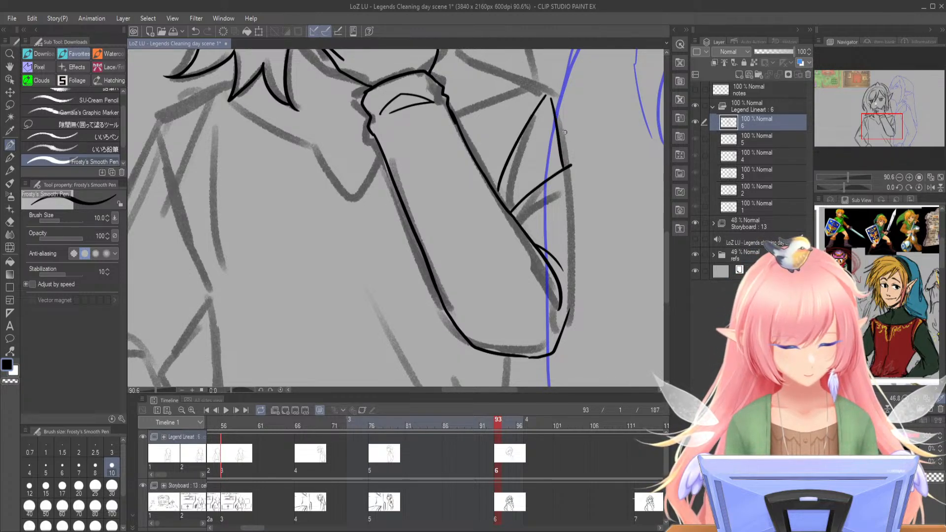
{"action": "mouse_move", "coordinate": [551, 90]}
{"action": "left_mouse_down"}
{"action": "mouse_move", "coordinate": [570, 139]}
{"action": "mouse_move", "coordinate": [565, 320]}
{"action": "left_mouse_up"}
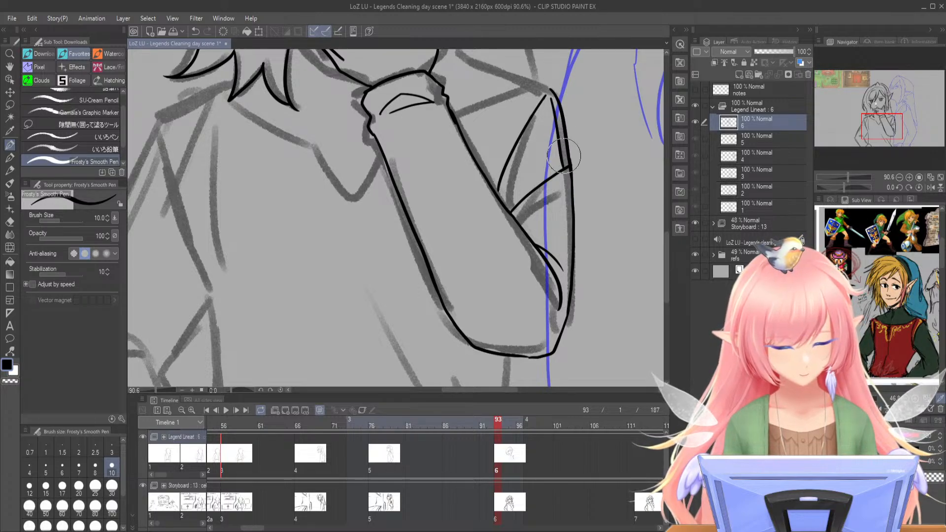
{"action": "mouse_move", "coordinate": [551, 97]}
{"action": "left_mouse_down"}
{"action": "mouse_move", "coordinate": [561, 114]}
{"action": "mouse_move", "coordinate": [560, 105]}
{"action": "left_mouse_up"}
{"action": "key", "text": "ctrl+z"}
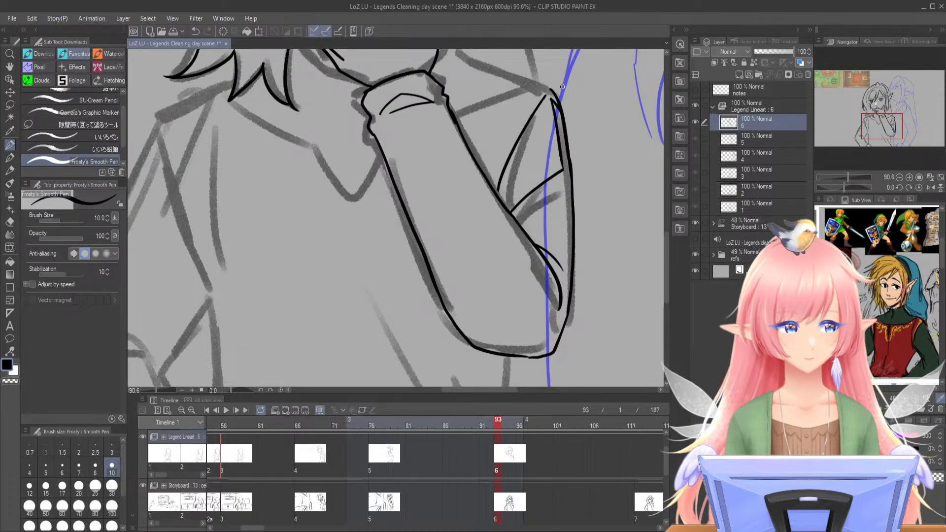
- Ink the cheek edge beside the thumb and the neck lines below the hand
{"action": "left_click_drag", "start_coordinate": [881, 93], "coordinate": [877, 91]}
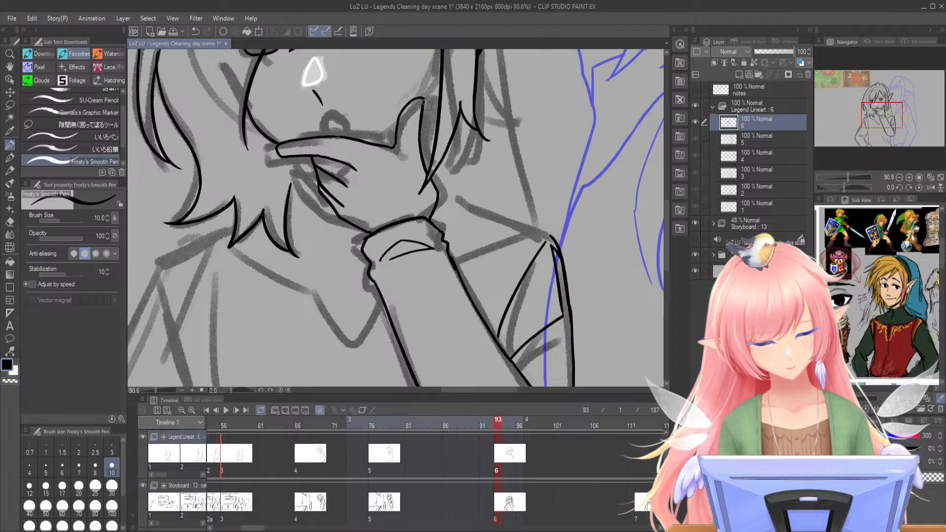
{"action": "left_click_drag", "start_coordinate": [876, 114], "coordinate": [873, 110]}
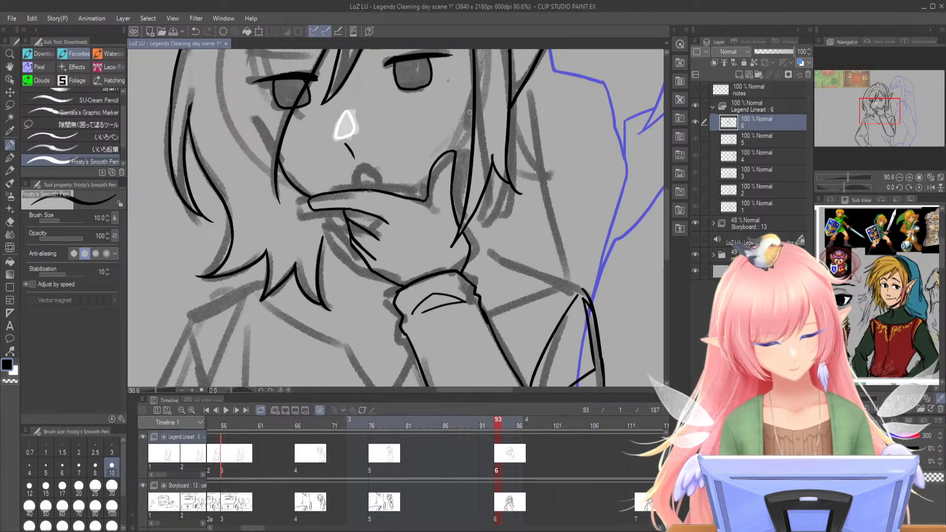
{"action": "left_click_drag", "start_coordinate": [473, 128], "coordinate": [454, 166]}
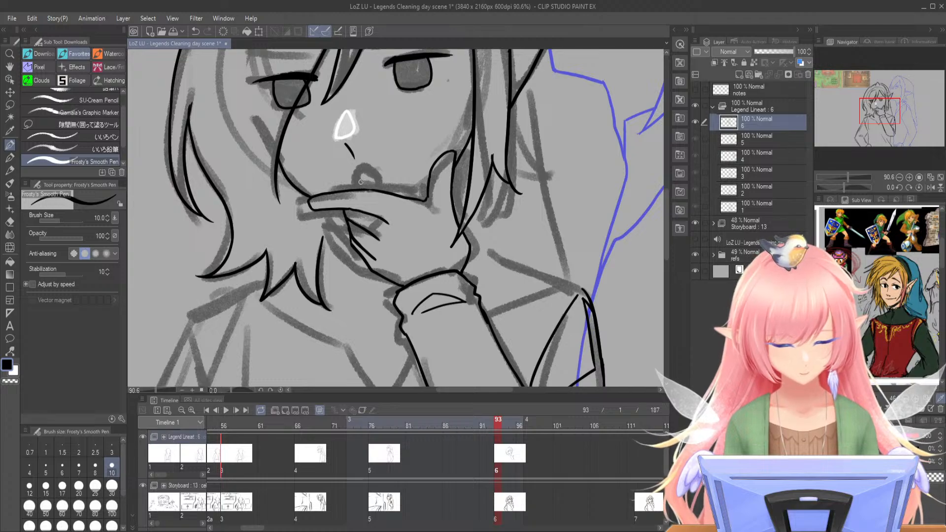
{"action": "mouse_move", "coordinate": [334, 211]}
{"action": "left_mouse_down"}
{"action": "mouse_move", "coordinate": [341, 247]}
{"action": "mouse_move", "coordinate": [319, 266]}
{"action": "left_mouse_up"}
- Ink the shoulder lines on both sides, from the wrist to the raised arm and from the hair ends outward
{"action": "left_click_drag", "start_coordinate": [473, 254], "coordinate": [568, 283]}
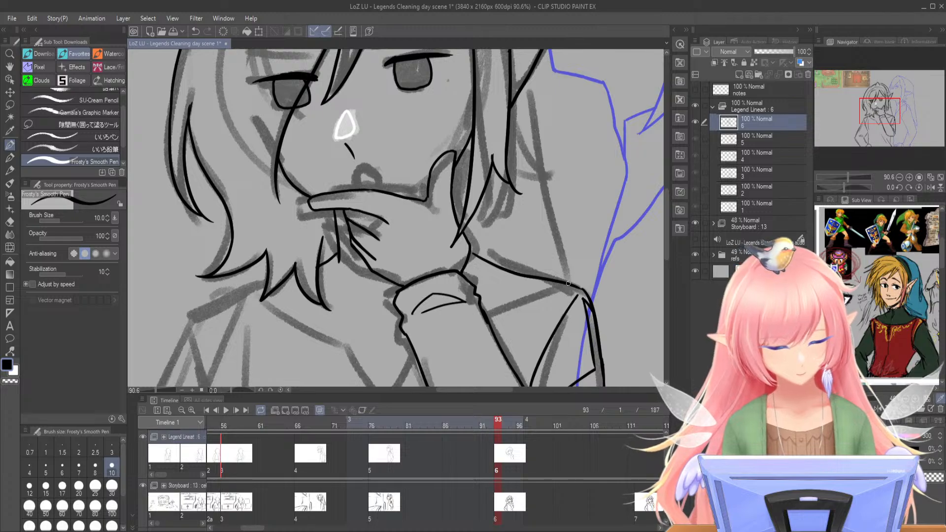
{"action": "left_click_drag", "start_coordinate": [881, 103], "coordinate": [875, 114]}
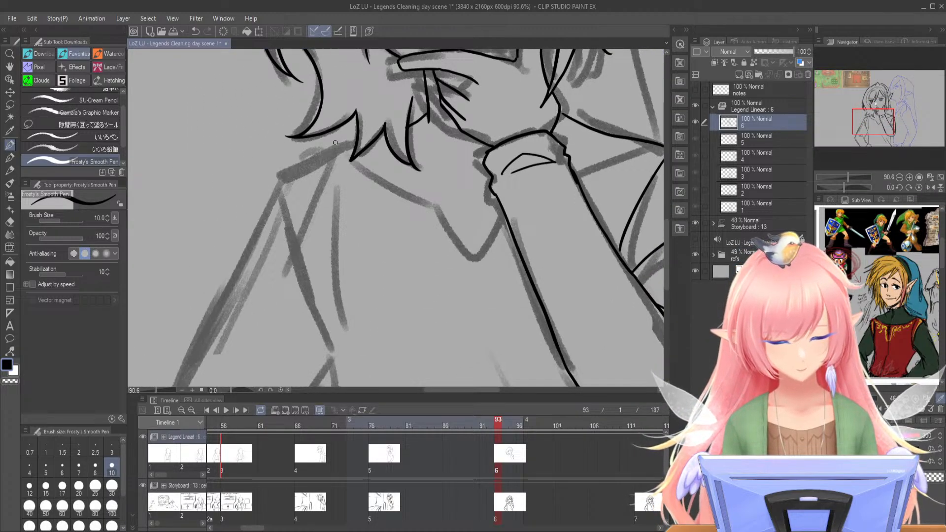
{"action": "left_click_drag", "start_coordinate": [351, 158], "coordinate": [270, 197]}
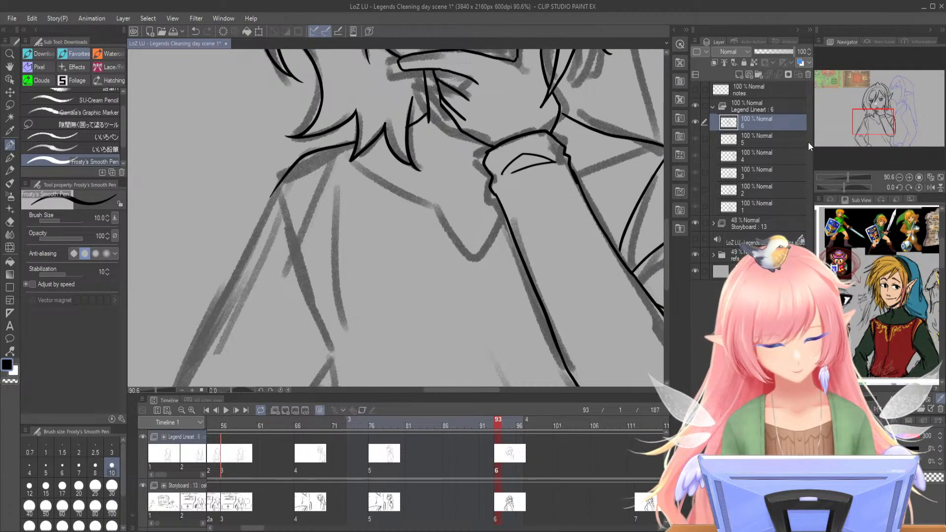
- Ink the lowered bent arm from the shoulder around the elbow, including the inner elbow folds and sleeve edge
{"action": "left_click_drag", "start_coordinate": [875, 124], "coordinate": [870, 138]}
{"action": "left_click_drag", "start_coordinate": [849, 176], "coordinate": [845, 176]}
{"action": "left_click_drag", "start_coordinate": [872, 142], "coordinate": [877, 137]}
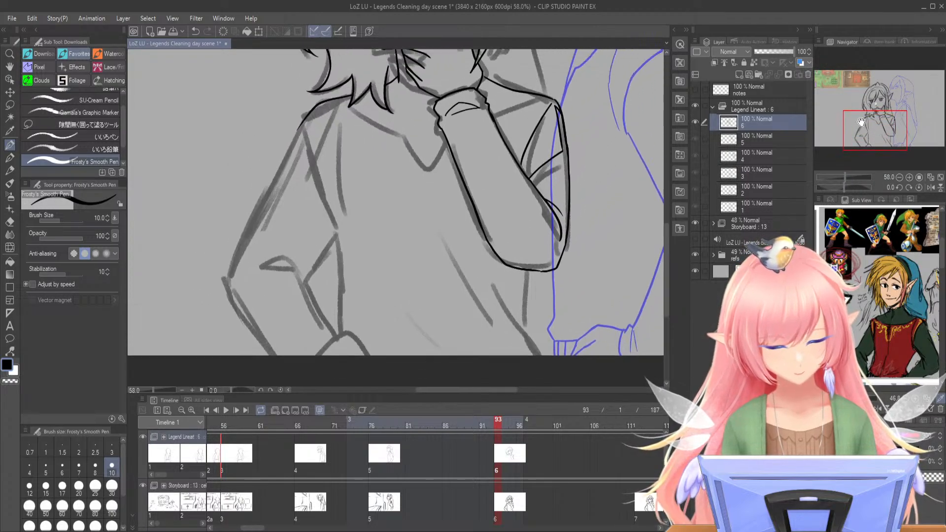
{"action": "left_click_drag", "start_coordinate": [307, 118], "coordinate": [233, 254]}
{"action": "key", "text": "ctrl+z"}
{"action": "mouse_move", "coordinate": [305, 119]}
{"action": "left_mouse_down"}
{"action": "mouse_move", "coordinate": [227, 277]}
{"action": "mouse_move", "coordinate": [236, 302]}
{"action": "mouse_move", "coordinate": [224, 293]}
{"action": "mouse_move", "coordinate": [297, 373]}
{"action": "left_mouse_up"}
{"action": "mouse_move", "coordinate": [256, 270]}
{"action": "left_mouse_down"}
{"action": "mouse_move", "coordinate": [305, 284]}
{"action": "mouse_move", "coordinate": [289, 260]}
{"action": "left_mouse_up"}
{"action": "left_click_drag", "start_coordinate": [316, 305], "coordinate": [333, 332]}
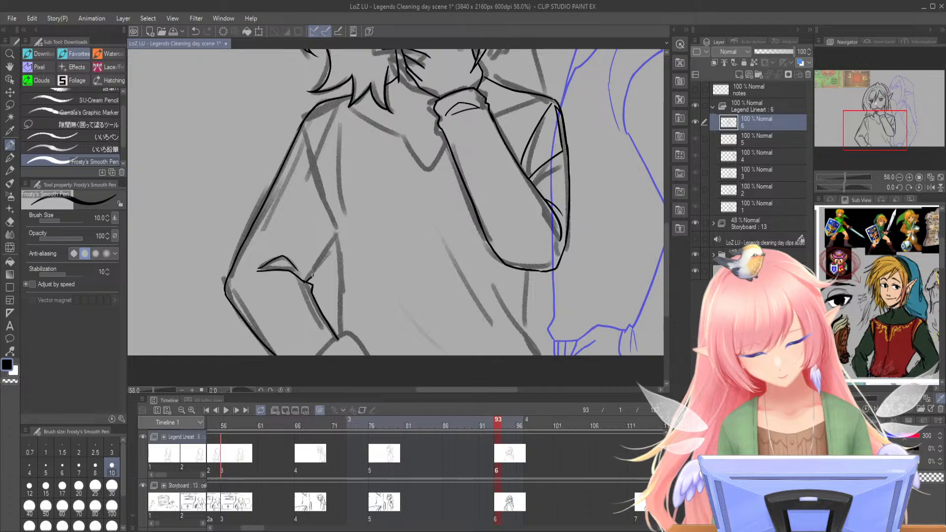
{"action": "left_click_drag", "start_coordinate": [314, 270], "coordinate": [335, 238]}
{"action": "left_click_drag", "start_coordinate": [844, 177], "coordinate": [846, 178]}
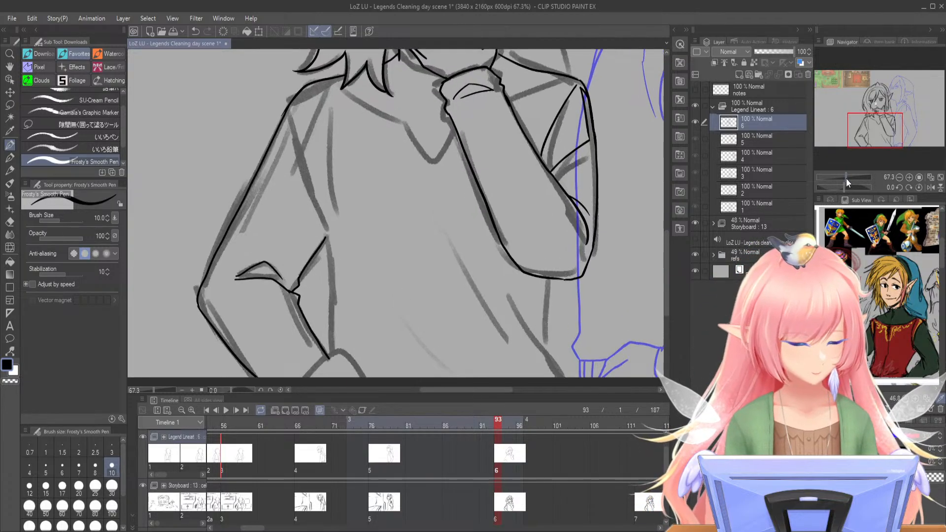
- Ink the sleeve seam below the lowered arm's shoulder and the fold running from the shoulder edge to the armpit
{"action": "left_click_drag", "start_coordinate": [880, 124], "coordinate": [877, 121]}
{"action": "left_click_drag", "start_coordinate": [847, 177], "coordinate": [847, 179]}
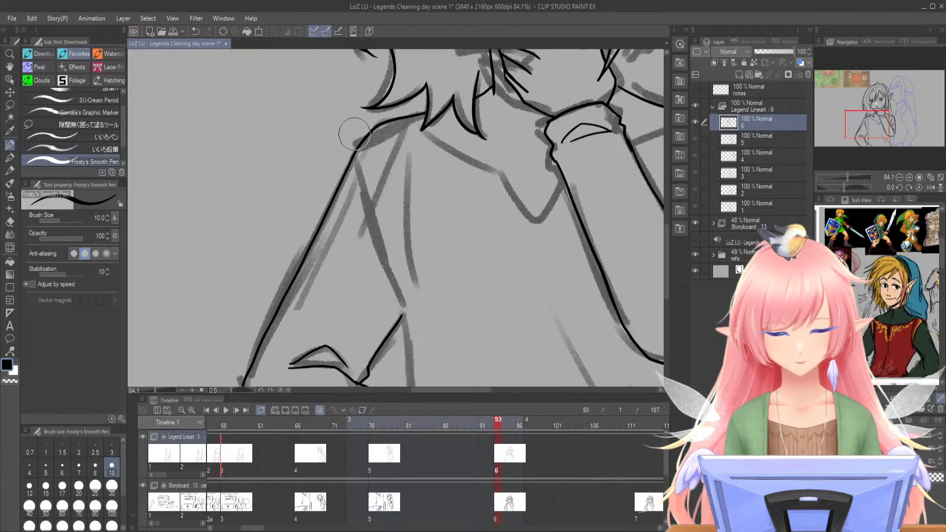
{"action": "left_click_drag", "start_coordinate": [389, 136], "coordinate": [407, 294]}
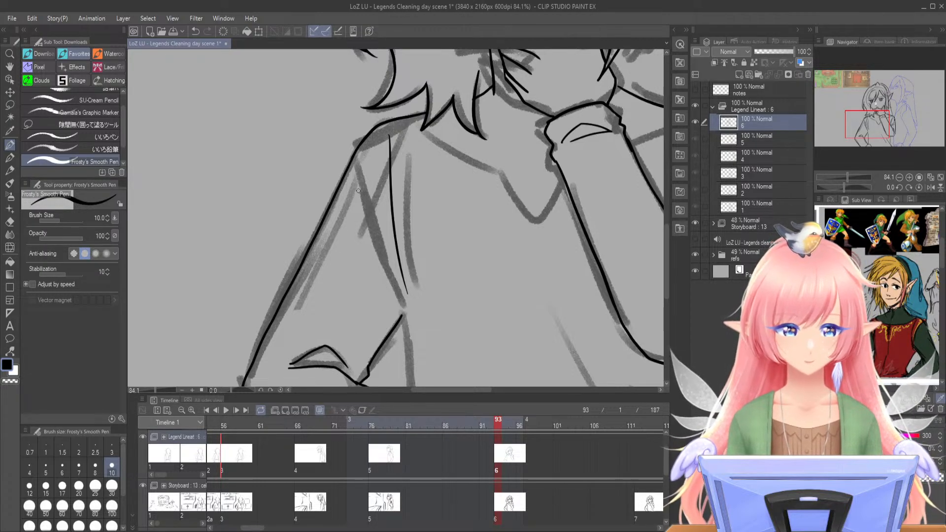
{"action": "mouse_move", "coordinate": [363, 143]}
{"action": "left_mouse_down"}
{"action": "mouse_move", "coordinate": [341, 207]}
{"action": "mouse_move", "coordinate": [396, 303]}
{"action": "left_mouse_up"}
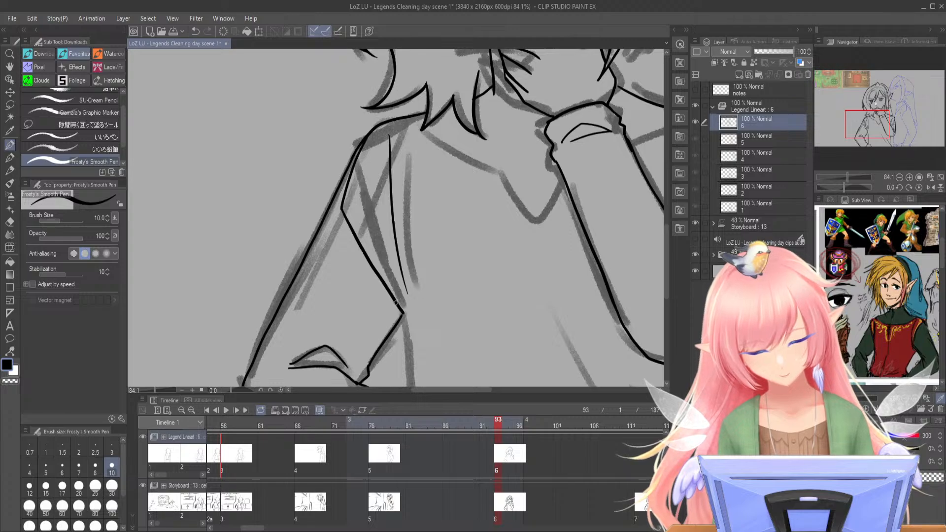
{"action": "key", "text": "ctrl+z"}
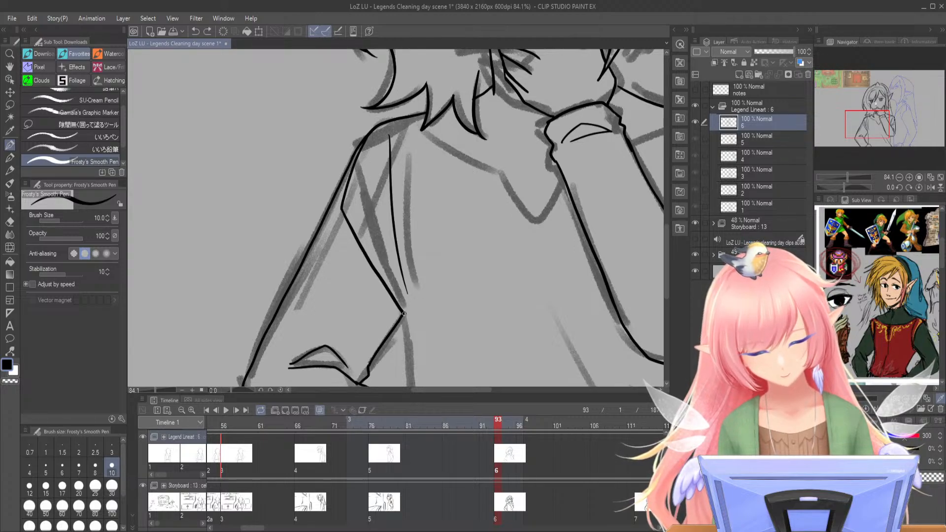
- Ink the torso's side edge from the armpit to the hip and the start of the hand resting there
{"action": "mouse_move", "coordinate": [403, 295]}
{"action": "left_mouse_down"}
{"action": "mouse_move", "coordinate": [441, 133]}
{"action": "mouse_move", "coordinate": [456, 282]}
{"action": "mouse_move", "coordinate": [413, 296]}
{"action": "mouse_move", "coordinate": [474, 286]}
{"action": "mouse_move", "coordinate": [485, 305]}
{"action": "mouse_move", "coordinate": [462, 278]}
{"action": "mouse_move", "coordinate": [438, 305]}
{"action": "mouse_move", "coordinate": [487, 301]}
{"action": "left_mouse_up"}
{"action": "key", "text": "ctrl+z"}
{"action": "key", "text": "ctrl+z"}
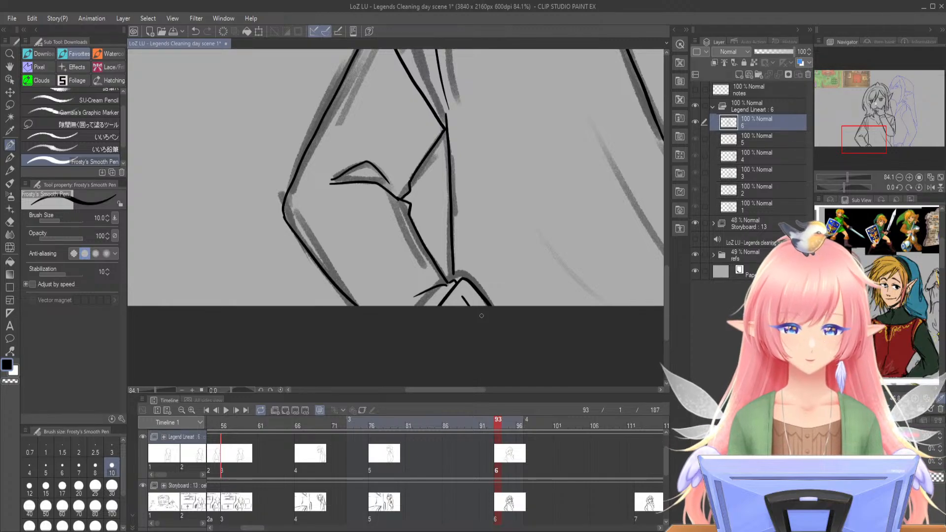
{"action": "left_click_drag", "start_coordinate": [455, 267], "coordinate": [274, 323]}
- Ink the diagonal shirt folds across the belly and the torso's side edge below the raised arm's elbow
{"action": "left_click_drag", "start_coordinate": [353, 281], "coordinate": [432, 358]}
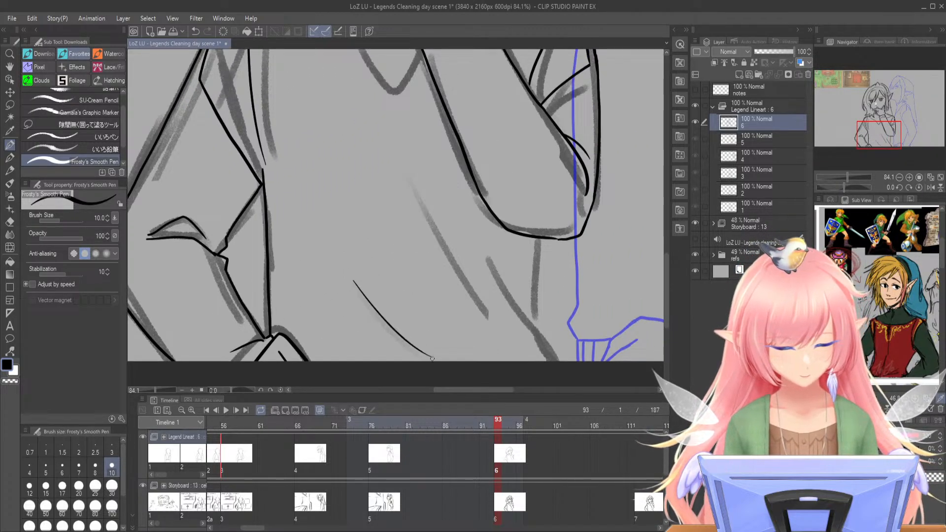
{"action": "left_click_drag", "start_coordinate": [545, 239], "coordinate": [541, 340]}
{"action": "left_click_drag", "start_coordinate": [493, 263], "coordinate": [558, 363]}
{"action": "left_click_drag", "start_coordinate": [420, 201], "coordinate": [493, 312]}
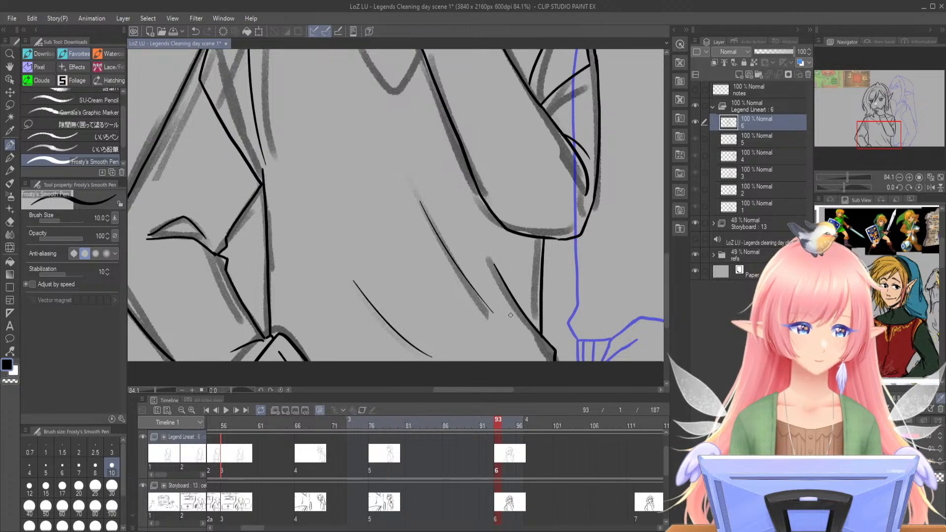
- Check the whole figure's proportions in a horizontally mirrored view and restore the normal orientation
{"action": "left_click_drag", "start_coordinate": [877, 135], "coordinate": [882, 129]}
{"action": "left_click_drag", "start_coordinate": [847, 177], "coordinate": [844, 176]}
{"action": "left_click_drag", "start_coordinate": [888, 118], "coordinate": [887, 109]}
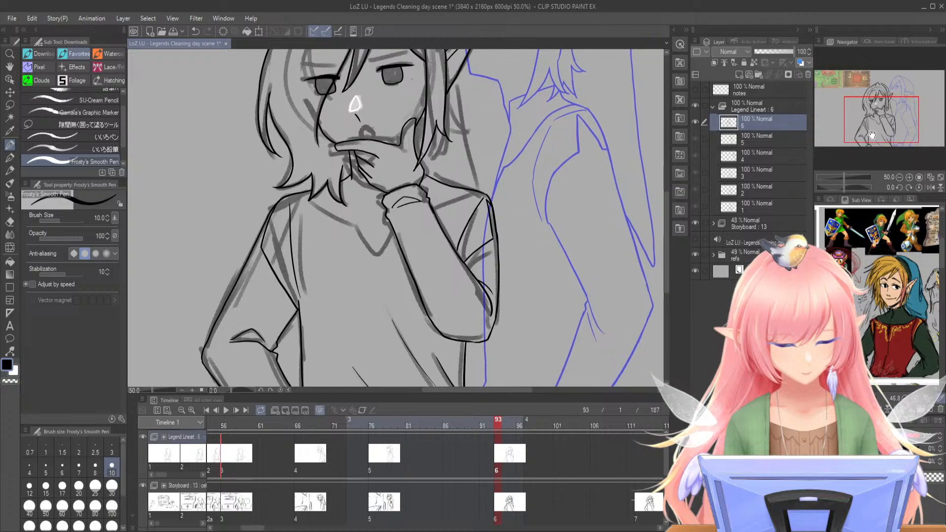
{"action": "left_click_drag", "start_coordinate": [842, 175], "coordinate": [840, 177]}
{"action": "left_click", "coordinate": [930, 188]}
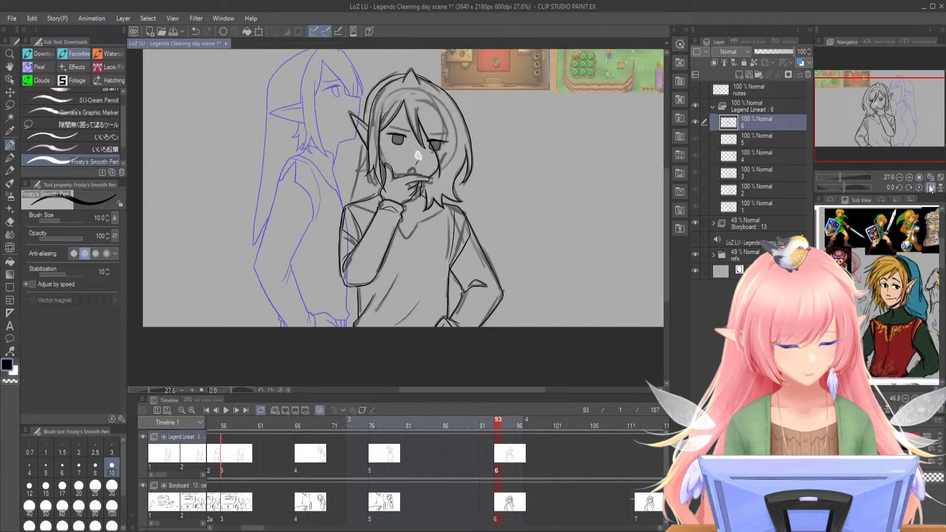
{"action": "left_click", "coordinate": [930, 188]}
- Erase the inked forearm edges and elbow of the raised arm, leaving the hand and cuff
{"action": "left_click_drag", "start_coordinate": [839, 178], "coordinate": [847, 177]}
{"action": "left_click_drag", "start_coordinate": [864, 138], "coordinate": [868, 144]}
{"action": "mouse_move", "coordinate": [427, 125]}
{"action": "left_mouse_down"}
{"action": "mouse_move", "coordinate": [420, 143]}
{"action": "mouse_move", "coordinate": [447, 204]}
{"action": "mouse_move", "coordinate": [492, 254]}
{"action": "mouse_move", "coordinate": [488, 319]}
{"action": "mouse_move", "coordinate": [477, 323]}
{"action": "mouse_move", "coordinate": [373, 180]}
{"action": "left_mouse_up"}
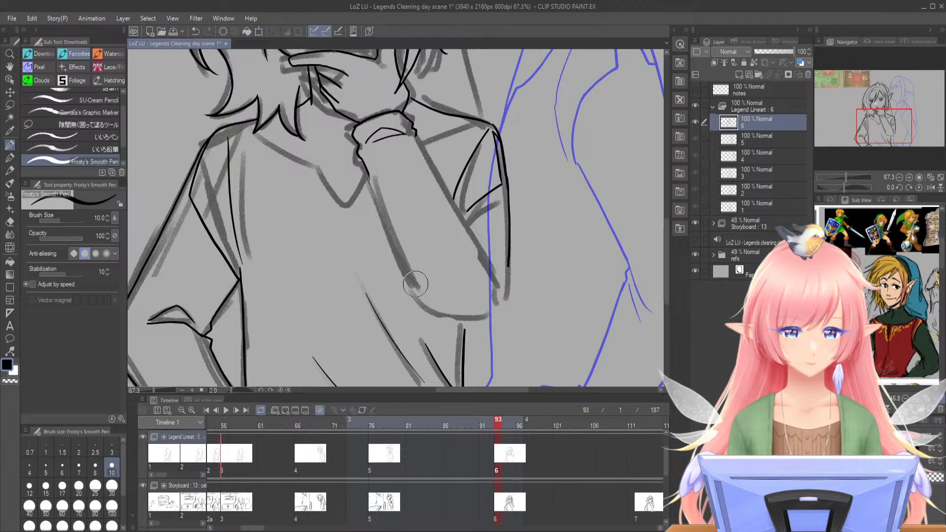
- Redraw the raised arm's outer upper-arm edge curving inward from shoulder to elbow and erase the old outer line
{"action": "left_click_drag", "start_coordinate": [845, 176], "coordinate": [847, 176]}
{"action": "left_click_drag", "start_coordinate": [874, 123], "coordinate": [875, 125]}
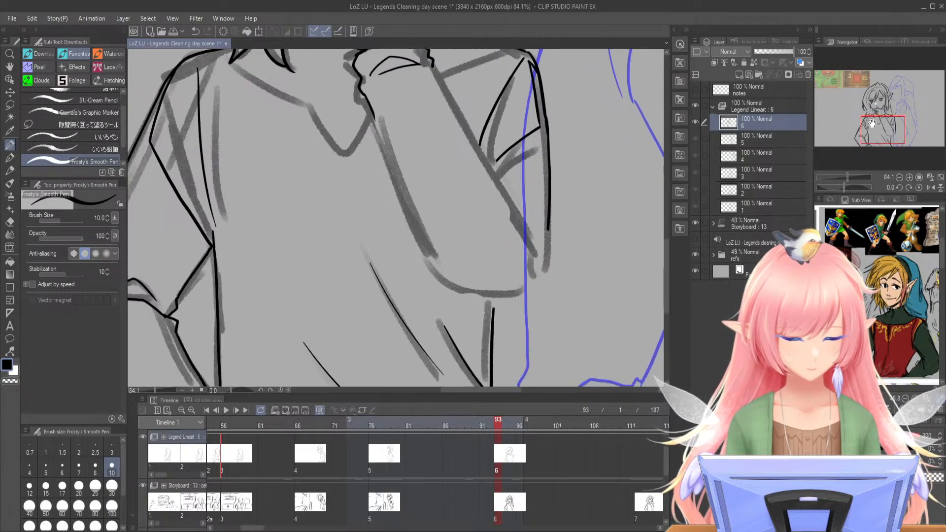
{"action": "left_click_drag", "start_coordinate": [541, 125], "coordinate": [512, 297]}
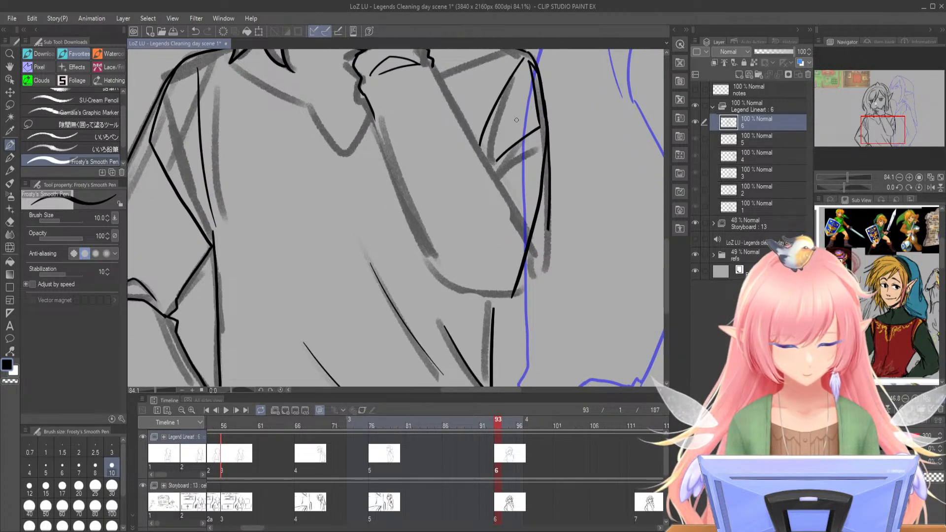
{"action": "key", "text": "ctrl+z"}
{"action": "left_click_drag", "start_coordinate": [545, 118], "coordinate": [525, 315]}
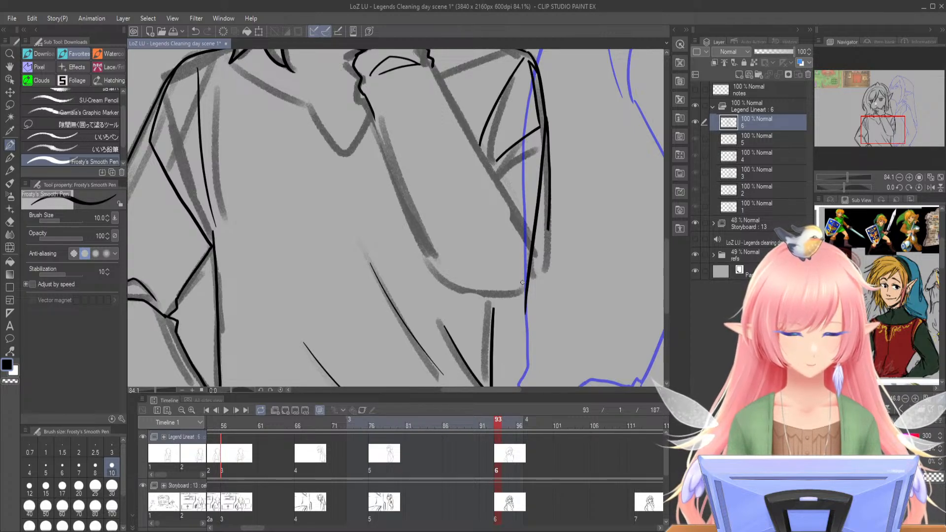
{"action": "left_click_drag", "start_coordinate": [553, 84], "coordinate": [545, 224]}
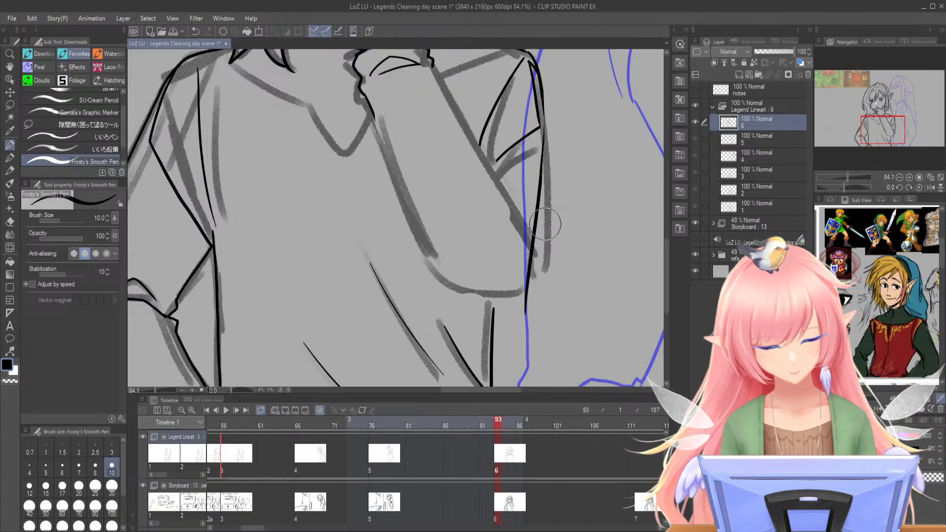
{"action": "left_click_drag", "start_coordinate": [543, 96], "coordinate": [541, 138]}
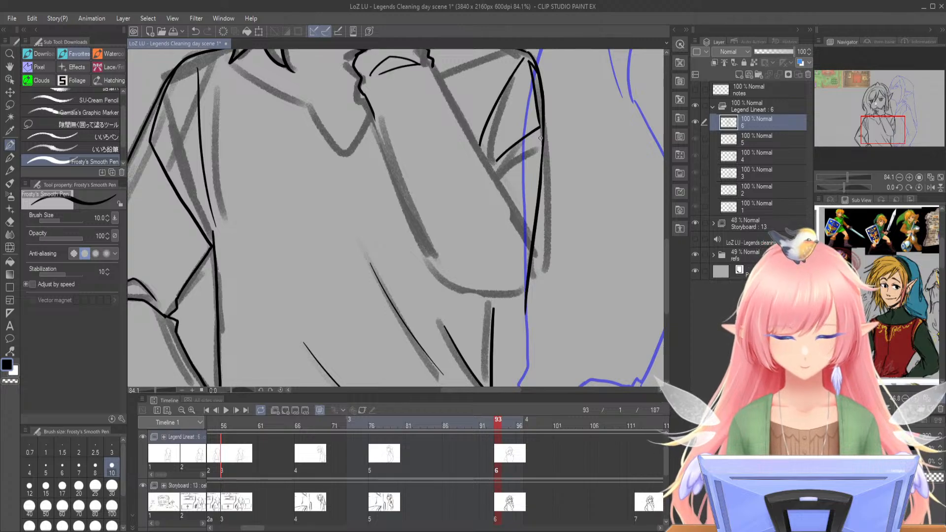
- Replace the sleeve folds on the raised arm's upper arm with new lines running towards the forearm
{"action": "mouse_move", "coordinate": [532, 68]}
{"action": "left_mouse_down"}
{"action": "mouse_move", "coordinate": [539, 126]}
{"action": "mouse_move", "coordinate": [497, 167]}
{"action": "mouse_move", "coordinate": [512, 64]}
{"action": "mouse_move", "coordinate": [483, 137]}
{"action": "mouse_move", "coordinate": [520, 64]}
{"action": "mouse_move", "coordinate": [498, 89]}
{"action": "left_mouse_up"}
{"action": "mouse_move", "coordinate": [532, 57]}
{"action": "left_mouse_down"}
{"action": "mouse_move", "coordinate": [526, 117]}
{"action": "mouse_move", "coordinate": [483, 180]}
{"action": "left_mouse_up"}
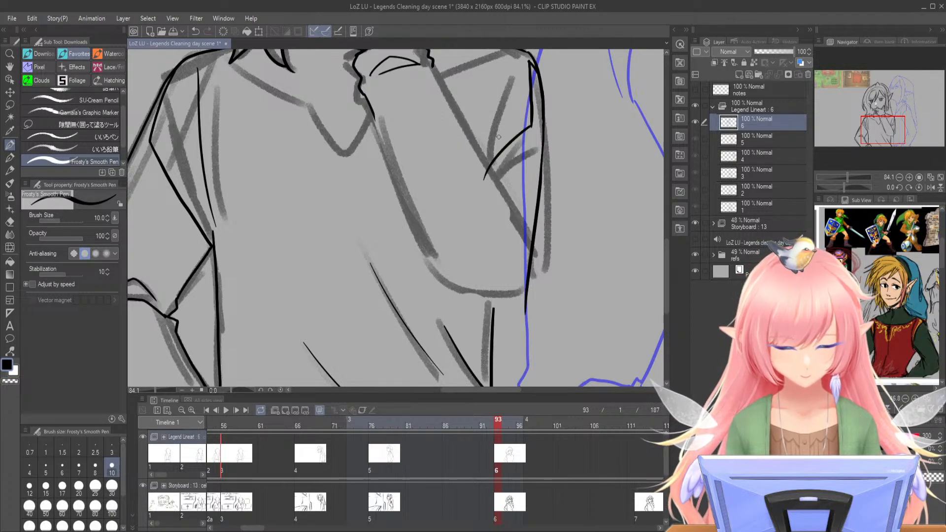
{"action": "left_click_drag", "start_coordinate": [513, 66], "coordinate": [473, 171]}
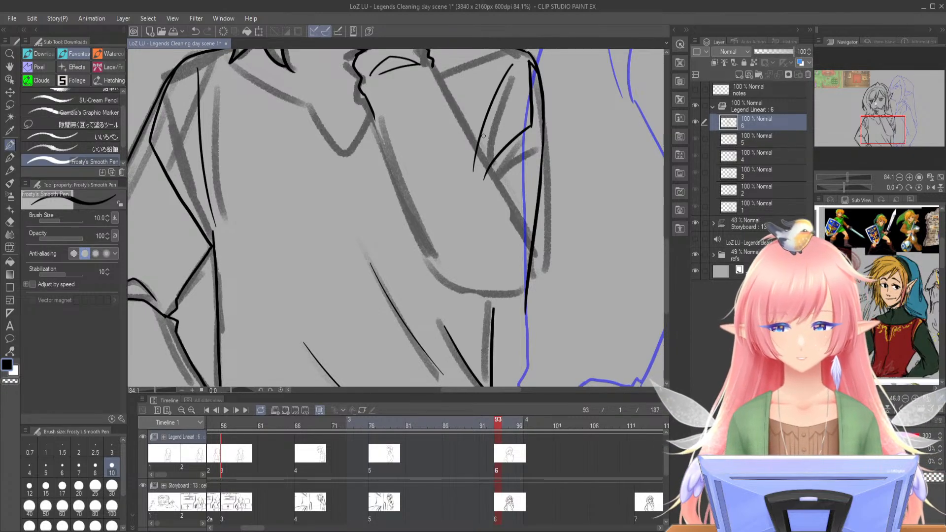
- Redraw the raised forearm's lower edge and a longer, pointed elbow over rough guide curves, erasing the guides
{"action": "left_click_drag", "start_coordinate": [528, 274], "coordinate": [516, 339]}
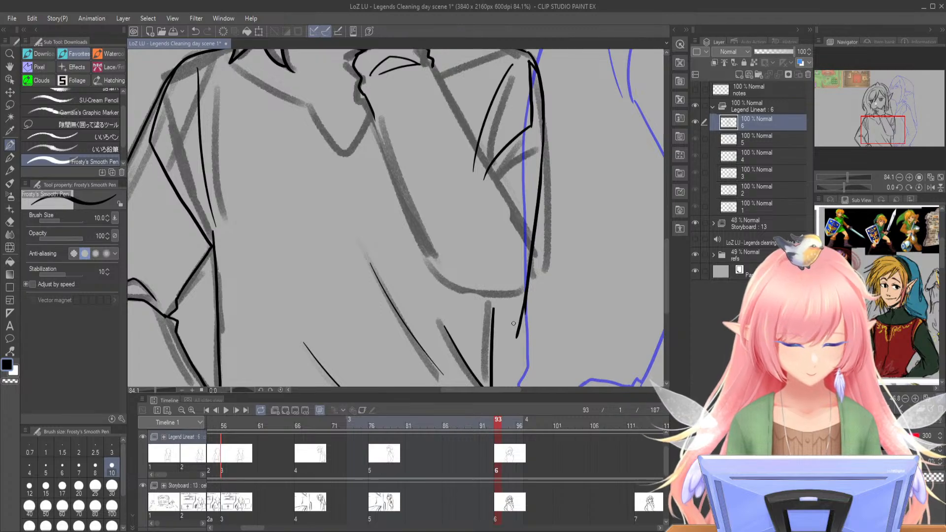
{"action": "key", "text": "ctrl+z"}
{"action": "mouse_move", "coordinate": [456, 238]}
{"action": "left_mouse_down"}
{"action": "mouse_move", "coordinate": [443, 232]}
{"action": "mouse_move", "coordinate": [424, 298]}
{"action": "mouse_move", "coordinate": [511, 275]}
{"action": "left_mouse_up"}
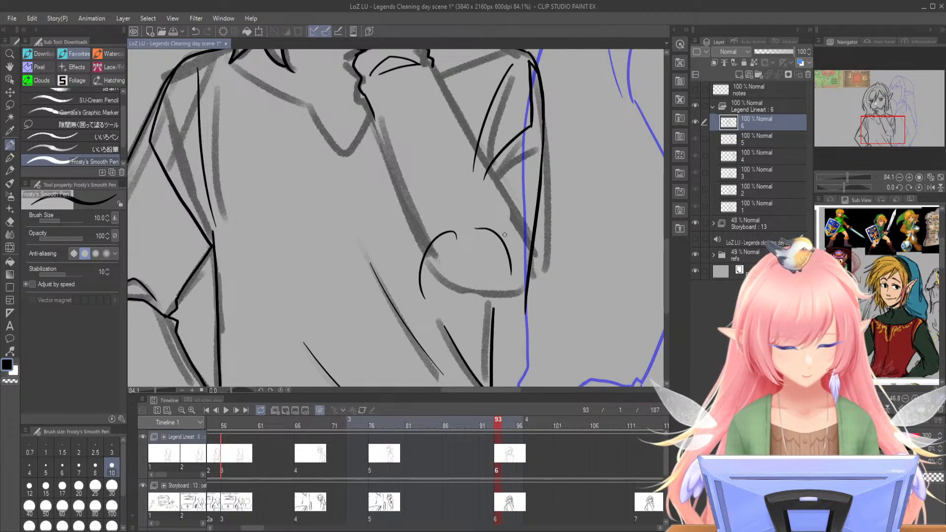
{"action": "mouse_move", "coordinate": [376, 129]}
{"action": "left_mouse_down"}
{"action": "mouse_move", "coordinate": [425, 300]}
{"action": "mouse_move", "coordinate": [466, 340]}
{"action": "mouse_move", "coordinate": [480, 340]}
{"action": "mouse_move", "coordinate": [514, 292]}
{"action": "mouse_move", "coordinate": [540, 196]}
{"action": "left_mouse_up"}
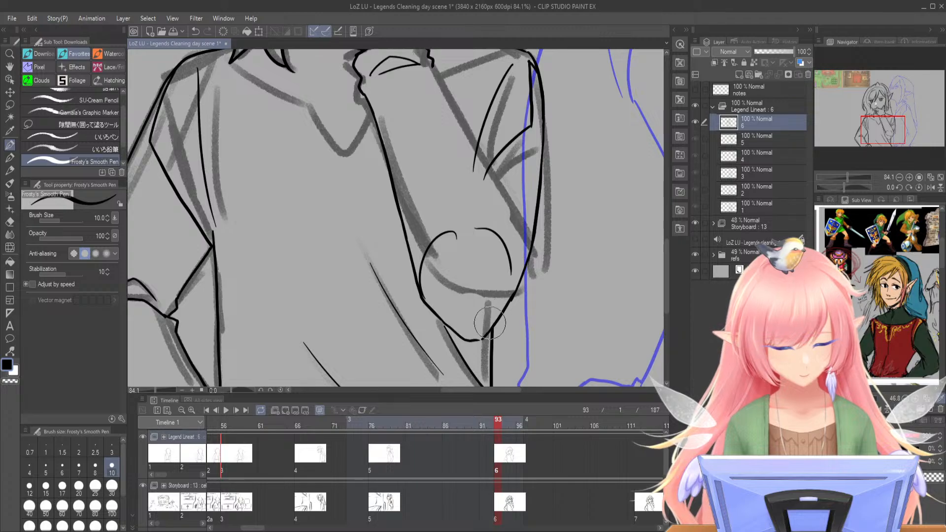
{"action": "left_click_drag", "start_coordinate": [539, 226], "coordinate": [544, 197]}
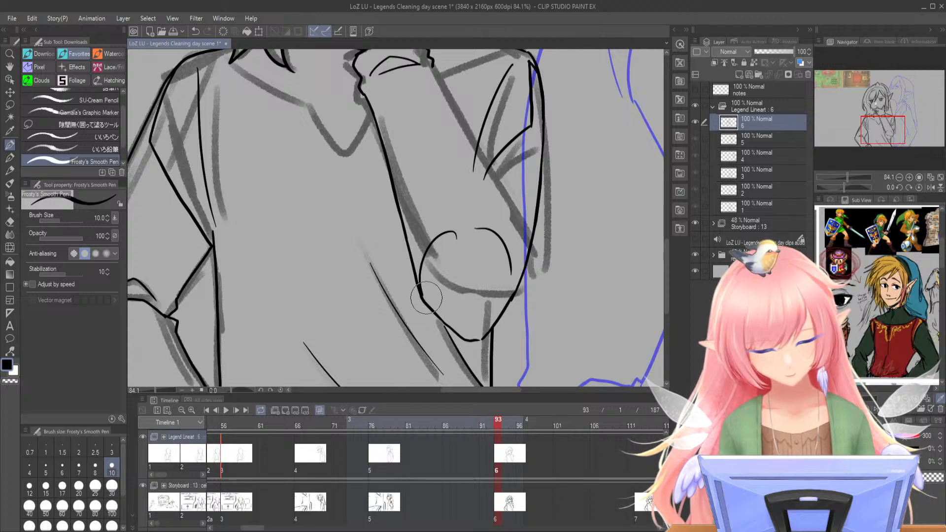
{"action": "mouse_move", "coordinate": [424, 289]}
{"action": "left_mouse_down"}
{"action": "mouse_move", "coordinate": [438, 241]}
{"action": "mouse_move", "coordinate": [473, 225]}
{"action": "mouse_move", "coordinate": [506, 270]}
{"action": "mouse_move", "coordinate": [477, 214]}
{"action": "left_mouse_up"}
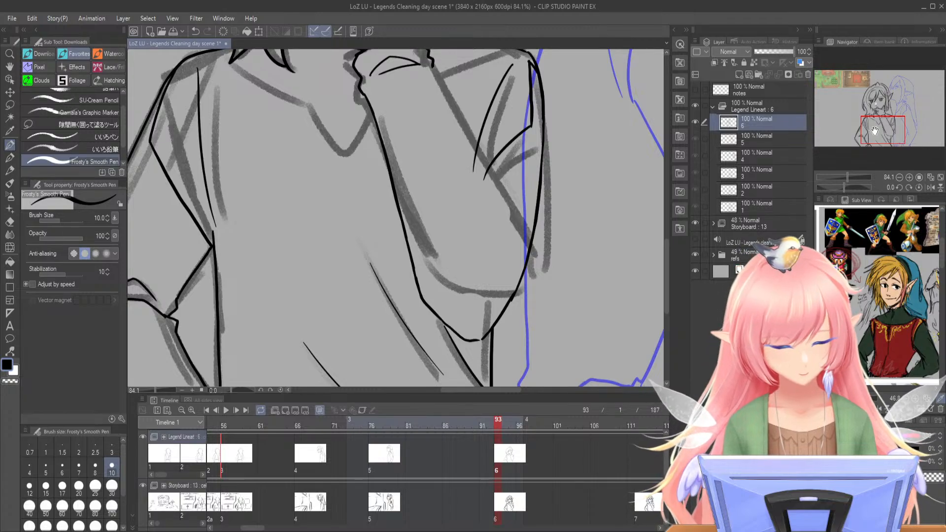
- Ink the raised forearm's upper edge from the wrist to the inner elbow, adding a short crease at its end
{"action": "left_click_drag", "start_coordinate": [873, 130], "coordinate": [880, 115]}
{"action": "left_click_drag", "start_coordinate": [436, 113], "coordinate": [433, 251]}
{"action": "key", "text": "ctrl+z"}
{"action": "left_click_drag", "start_coordinate": [451, 143], "coordinate": [485, 217]}
{"action": "key", "text": "ctrl+z"}
{"action": "left_click_drag", "start_coordinate": [428, 82], "coordinate": [512, 286]}
{"action": "left_click_drag", "start_coordinate": [498, 248], "coordinate": [515, 281]}
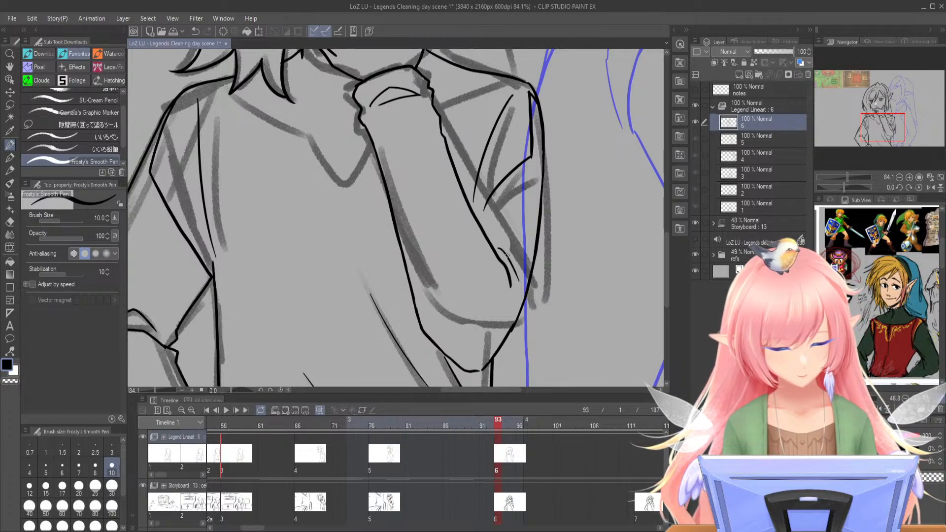
- Join the two upper-arm sleeve folds to the forearm edge and erase the overshooting line ends
{"action": "left_click_drag", "start_coordinate": [468, 204], "coordinate": [497, 126]}
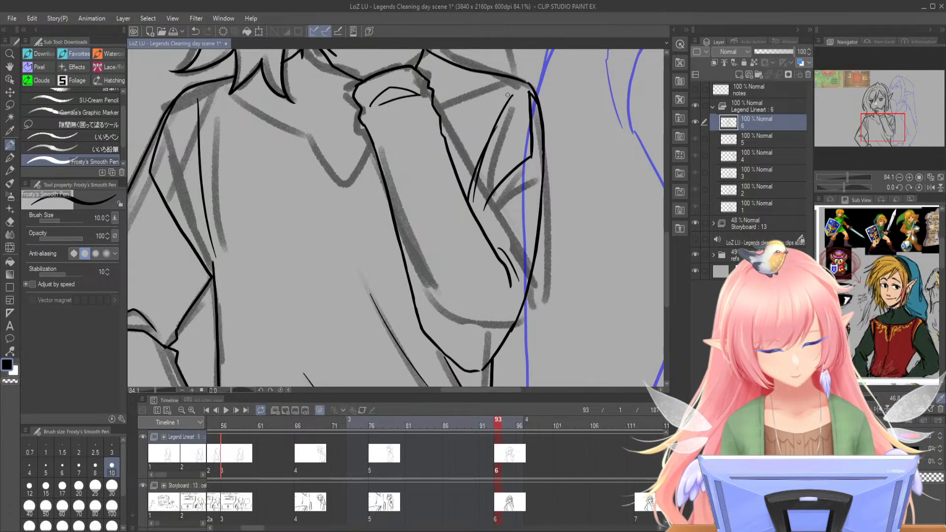
{"action": "left_click_drag", "start_coordinate": [483, 169], "coordinate": [474, 203]}
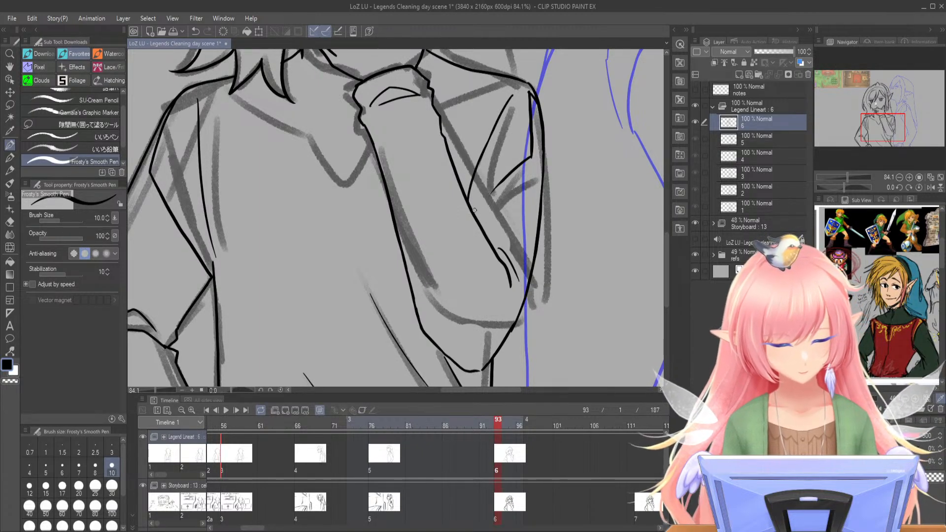
{"action": "key", "text": "ctrl+z"}
{"action": "left_click_drag", "start_coordinate": [472, 207], "coordinate": [534, 155]}
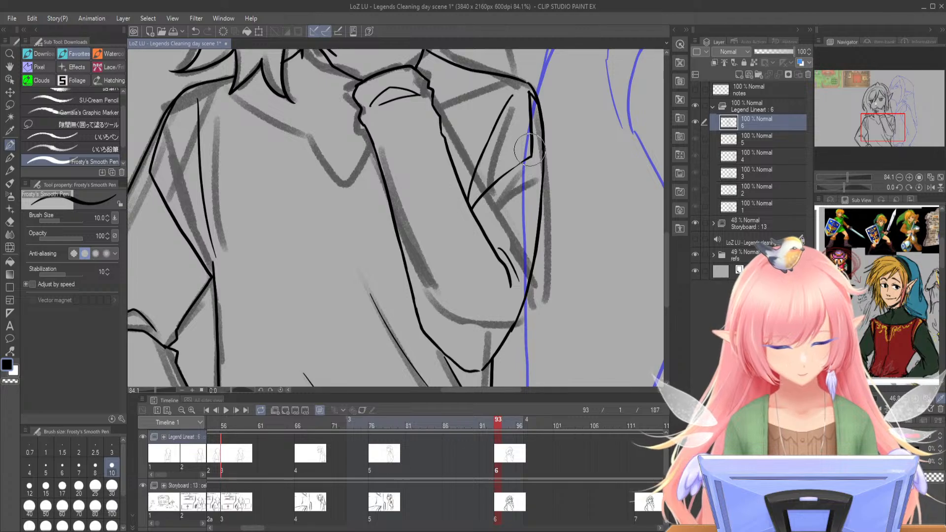
{"action": "left_click_drag", "start_coordinate": [532, 156], "coordinate": [491, 188]}
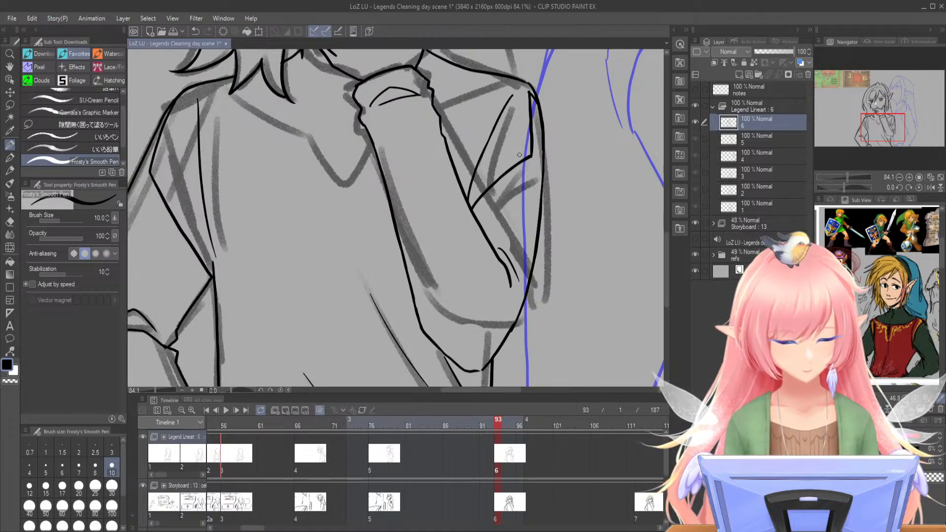
- Ink the V-shaped shirt neckline and the collar line crossing the shoulder beside the raised wrist
{"action": "mouse_move", "coordinate": [230, 89]}
{"action": "left_mouse_down"}
{"action": "mouse_move", "coordinate": [283, 175]}
{"action": "mouse_move", "coordinate": [352, 223]}
{"action": "mouse_move", "coordinate": [395, 273]}
{"action": "mouse_move", "coordinate": [422, 245]}
{"action": "left_mouse_up"}
{"action": "left_click_drag", "start_coordinate": [487, 196], "coordinate": [539, 161]}
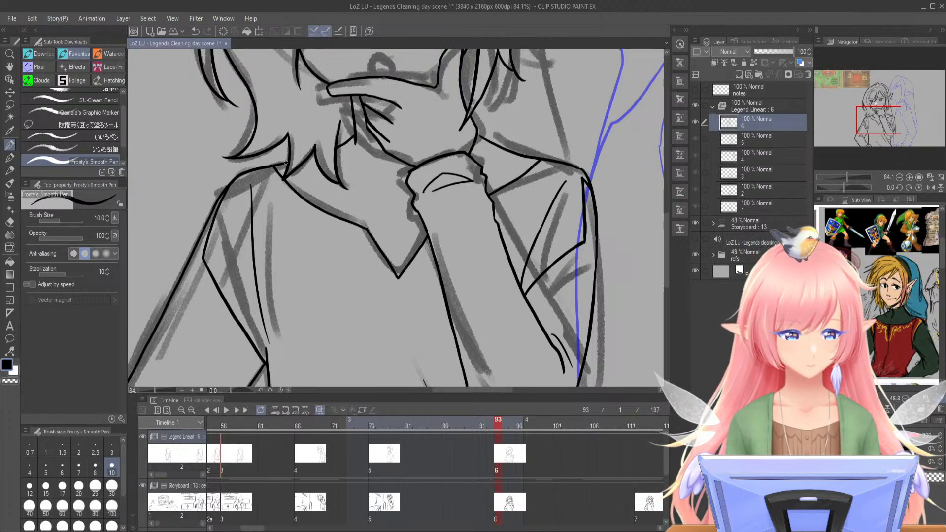
{"action": "left_click_drag", "start_coordinate": [847, 177], "coordinate": [841, 177]}
{"action": "left_click_drag", "start_coordinate": [877, 118], "coordinate": [877, 124]}
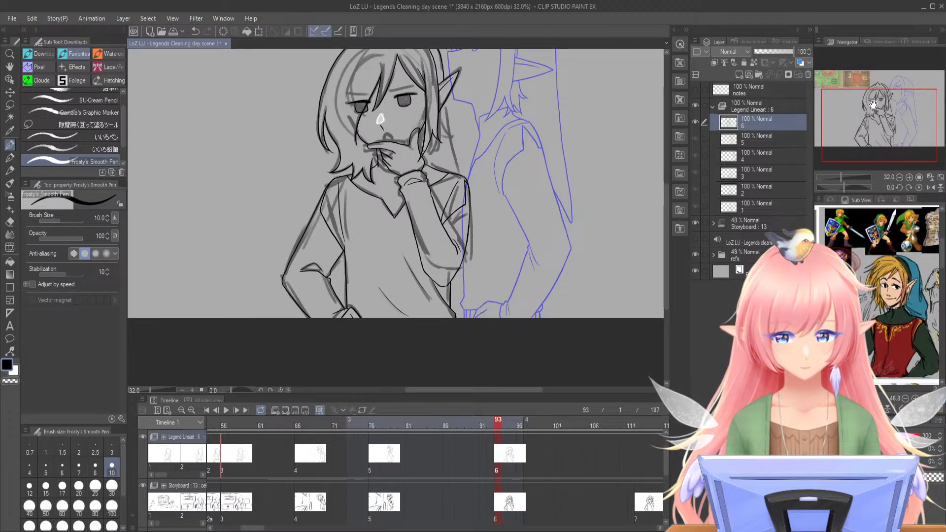
- Touch up the hair strands beside the neck and ear, and ink the long line from the ear to the shoulder
{"action": "left_click_drag", "start_coordinate": [841, 176], "coordinate": [849, 173]}
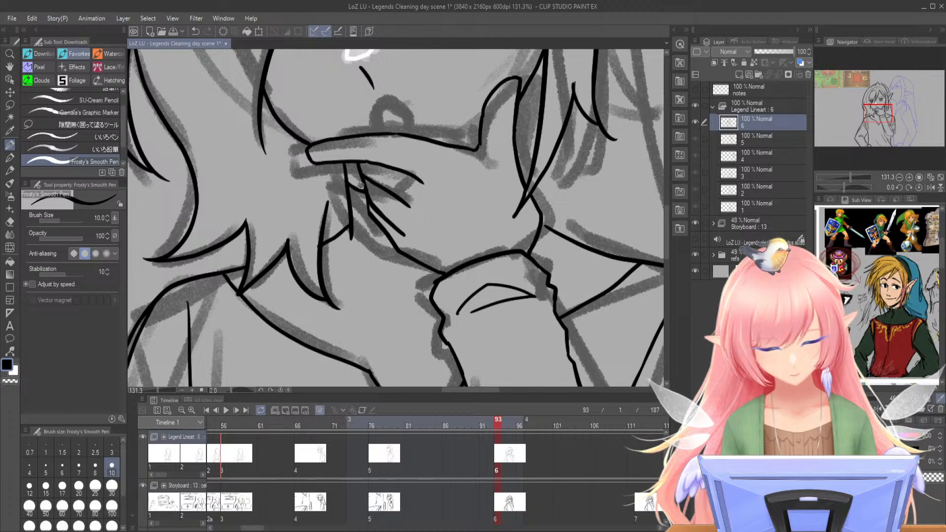
{"action": "left_click_drag", "start_coordinate": [327, 204], "coordinate": [330, 233]}
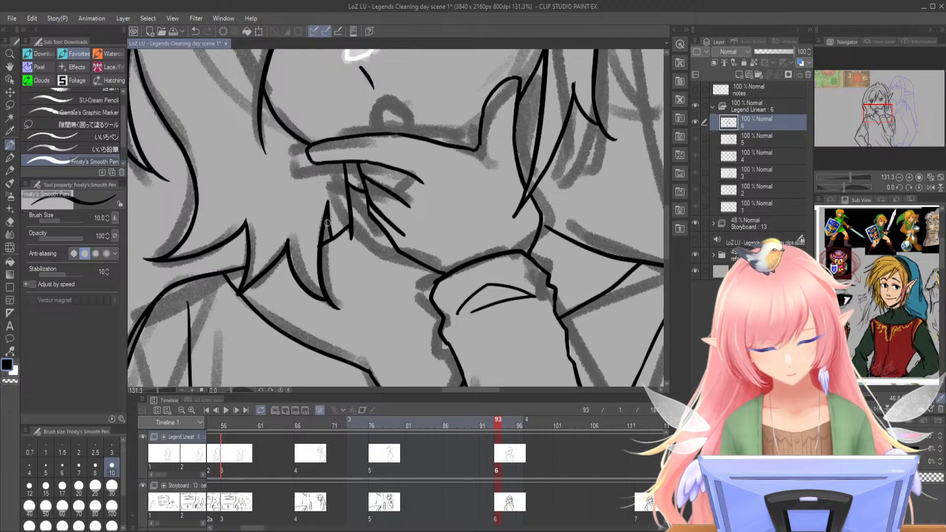
{"action": "left_click_drag", "start_coordinate": [850, 177], "coordinate": [847, 177]}
{"action": "left_click_drag", "start_coordinate": [879, 113], "coordinate": [862, 98]}
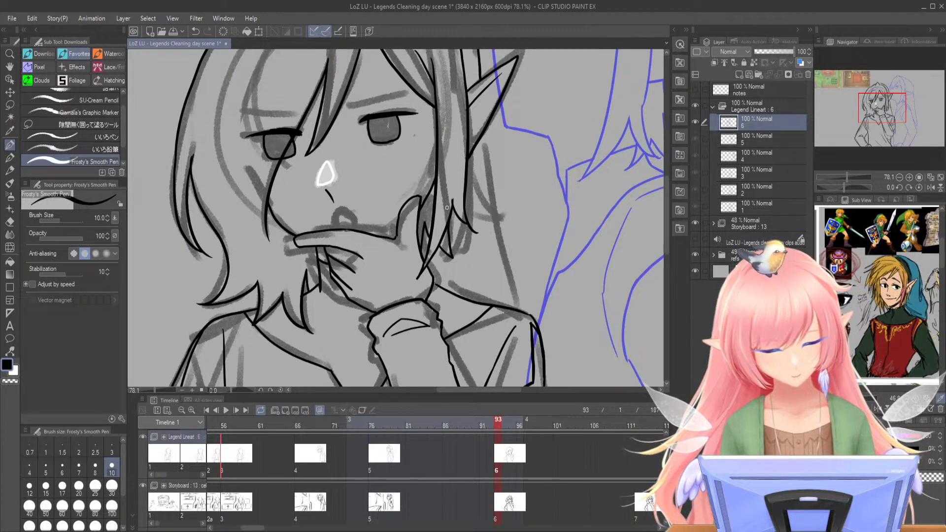
{"action": "left_click_drag", "start_coordinate": [465, 197], "coordinate": [471, 176]}
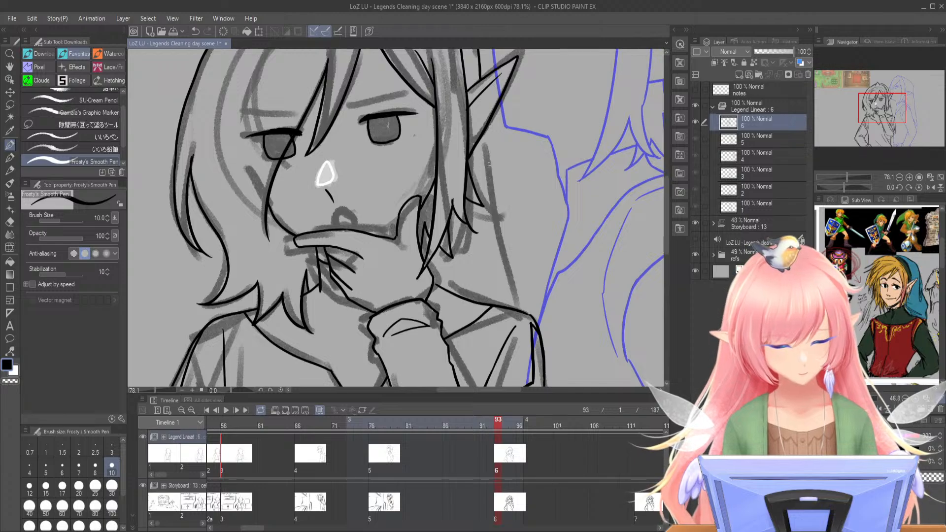
{"action": "left_click_drag", "start_coordinate": [485, 132], "coordinate": [516, 301]}
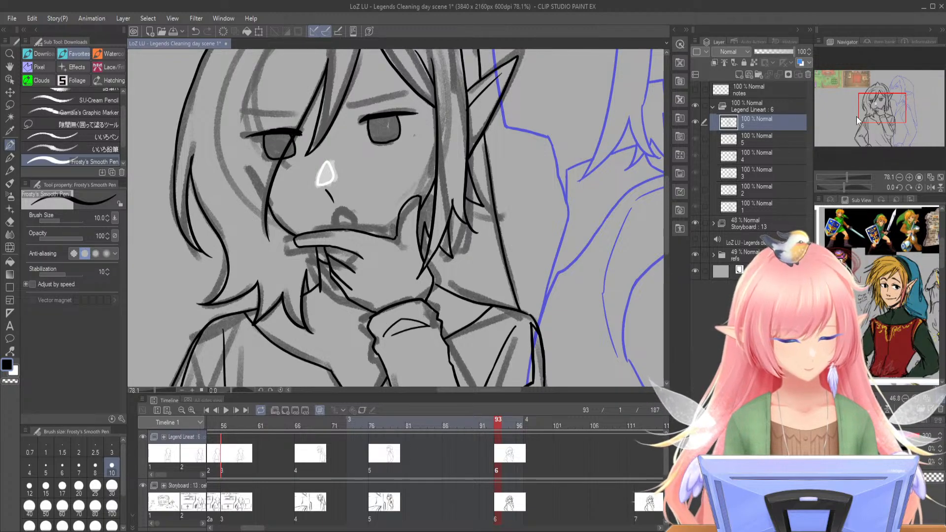
- Ink the two slanted eyebrows above the eyes on cel 6, following the sketch
{"action": "left_click_drag", "start_coordinate": [881, 108], "coordinate": [877, 101]}
{"action": "left_click_drag", "start_coordinate": [847, 179], "coordinate": [852, 179]}
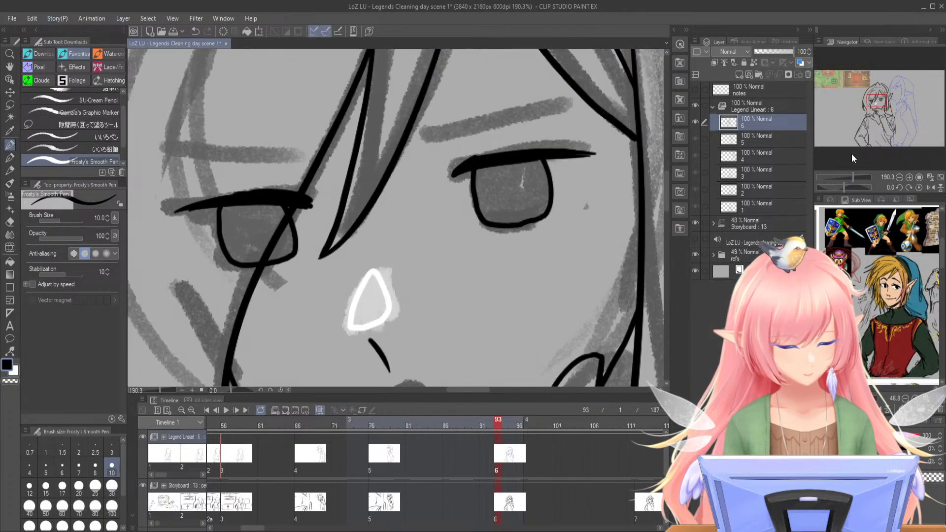
{"action": "left_click_drag", "start_coordinate": [427, 137], "coordinate": [562, 107]}
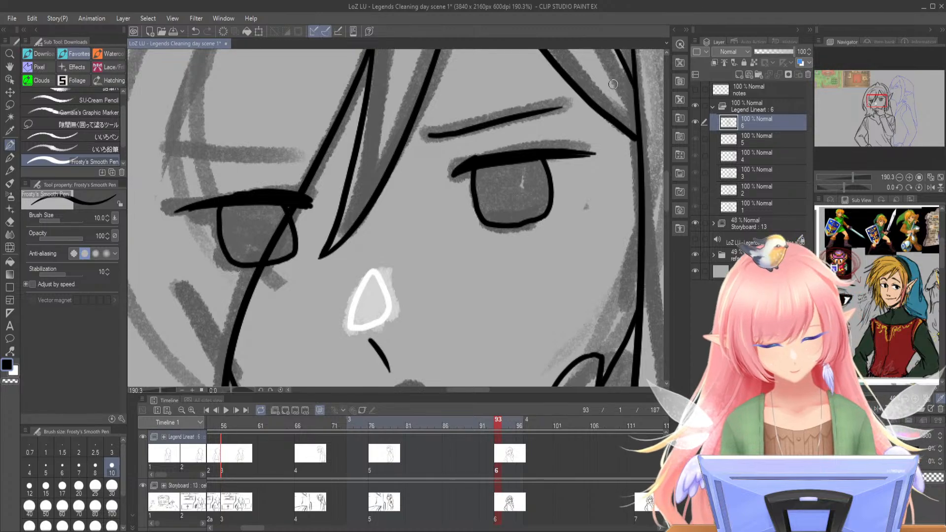
{"action": "left_click_drag", "start_coordinate": [163, 145], "coordinate": [302, 163]}
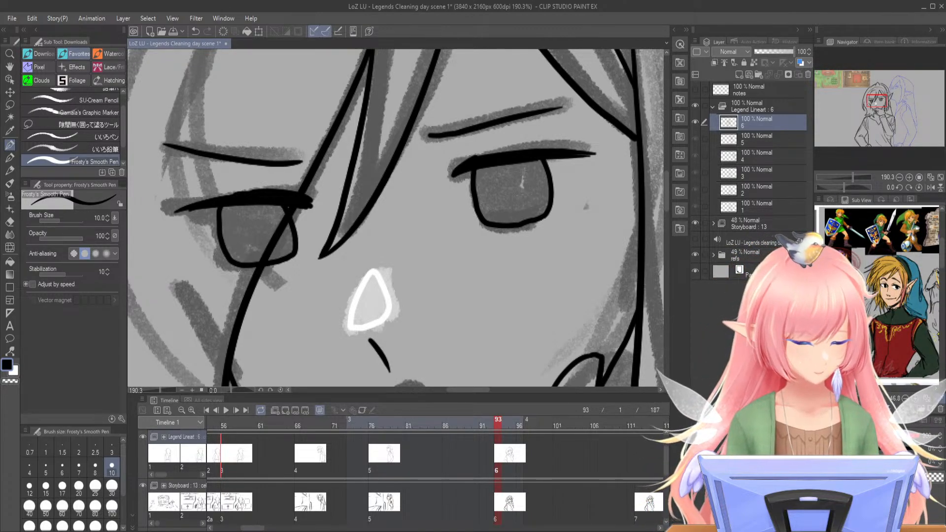
- Turn off onion skin and briefly hide the storyboard folder to check the cel 6 lineart on its own
{"action": "left_click_drag", "start_coordinate": [852, 178], "coordinate": [838, 181]}
{"action": "mouse_move", "coordinate": [499, 424]}
{"action": "left_mouse_down"}
{"action": "mouse_move", "coordinate": [483, 425]}
{"action": "mouse_move", "coordinate": [498, 425]}
{"action": "left_mouse_up"}
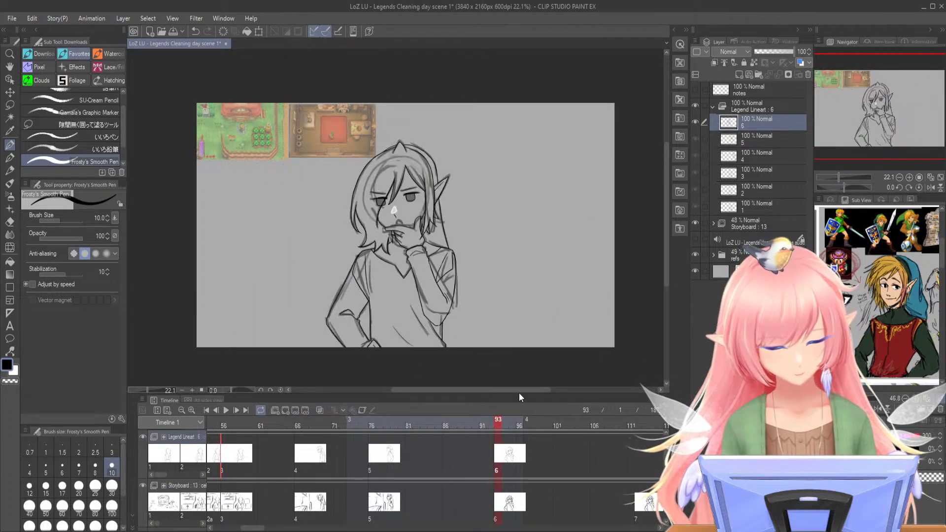
{"action": "left_click", "coordinate": [695, 223]}
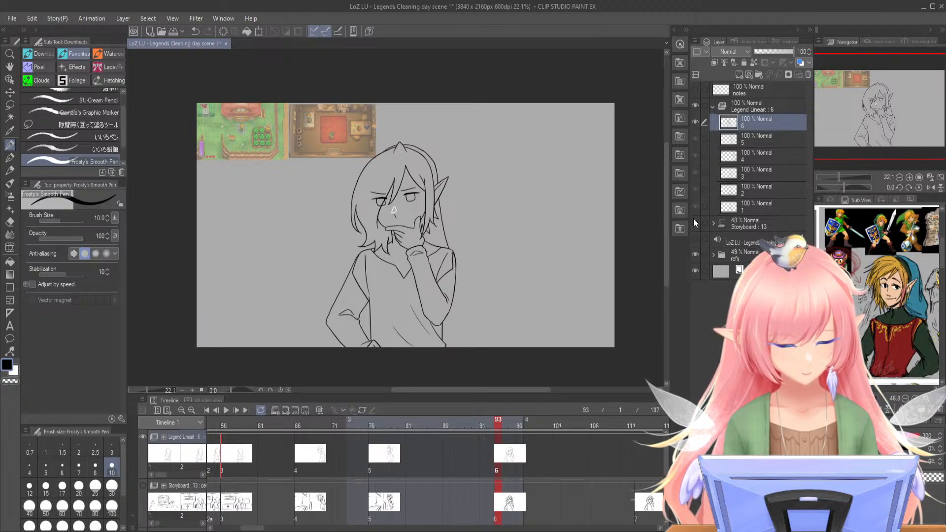
{"action": "left_click", "coordinate": [695, 222]}
- Duplicate the cel 6 lineart as cel 7 and assign it to the timeline at frame 112
{"action": "left_click_drag", "start_coordinate": [261, 528], "coordinate": [273, 528]}
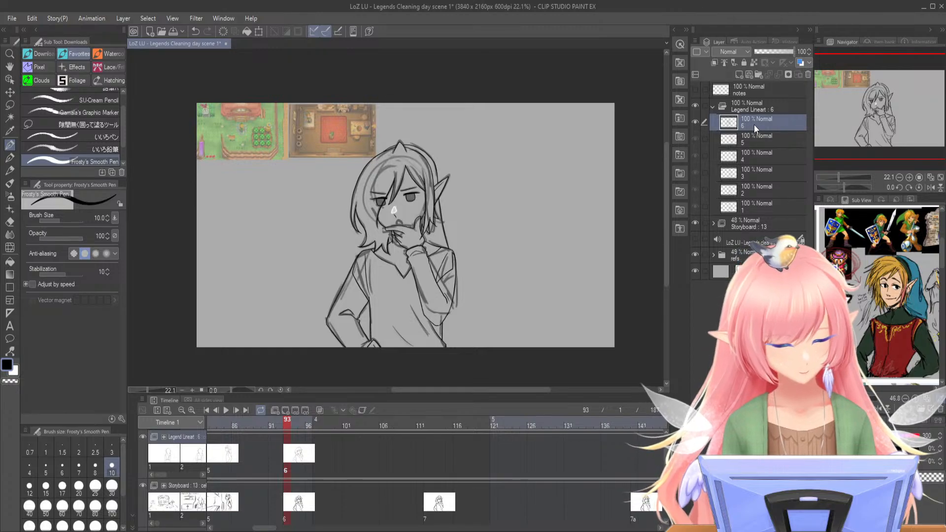
{"action": "left_click", "coordinate": [424, 424]}
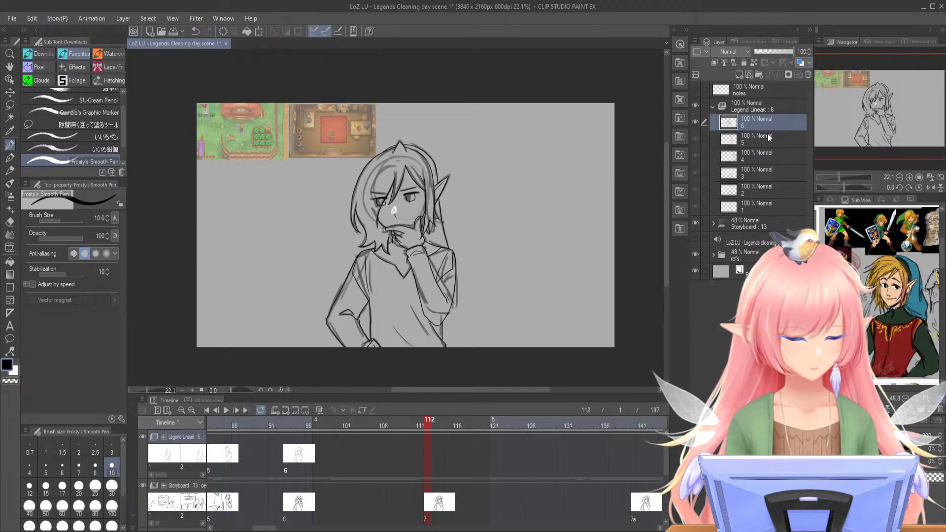
{"action": "key", "text": "ctrl+shift+n"}
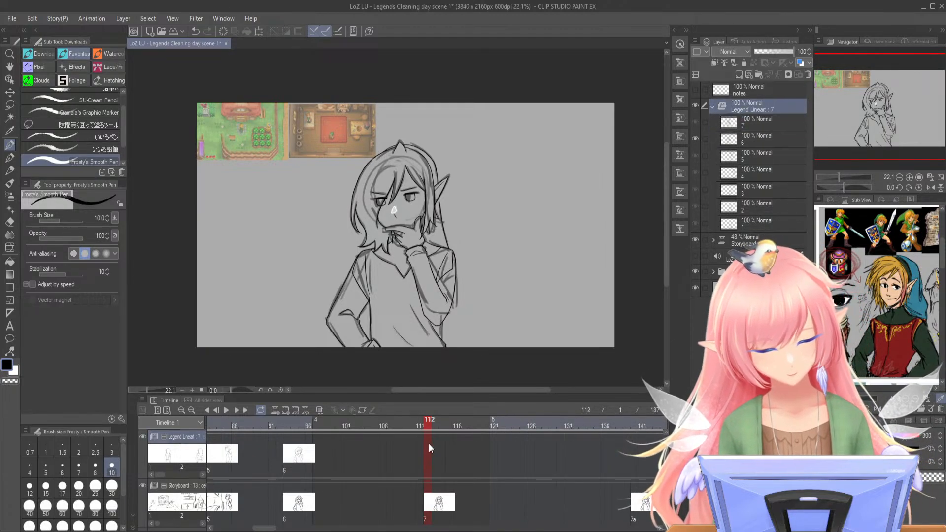
{"action": "left_click", "coordinate": [441, 296]}
- Erase both wide irises on cel 7 and ink narrower oval ones beneath the upper eyelids, following the sketch
{"action": "mouse_move", "coordinate": [838, 177]}
{"action": "left_mouse_down"}
{"action": "mouse_move", "coordinate": [847, 181]}
{"action": "mouse_move", "coordinate": [850, 168]}
{"action": "left_mouse_up"}
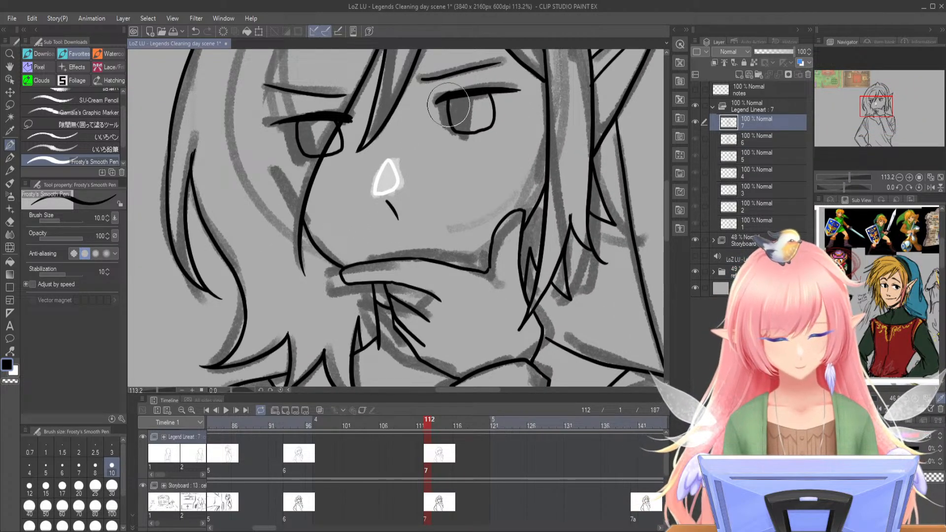
{"action": "key", "text": "ctrl+z"}
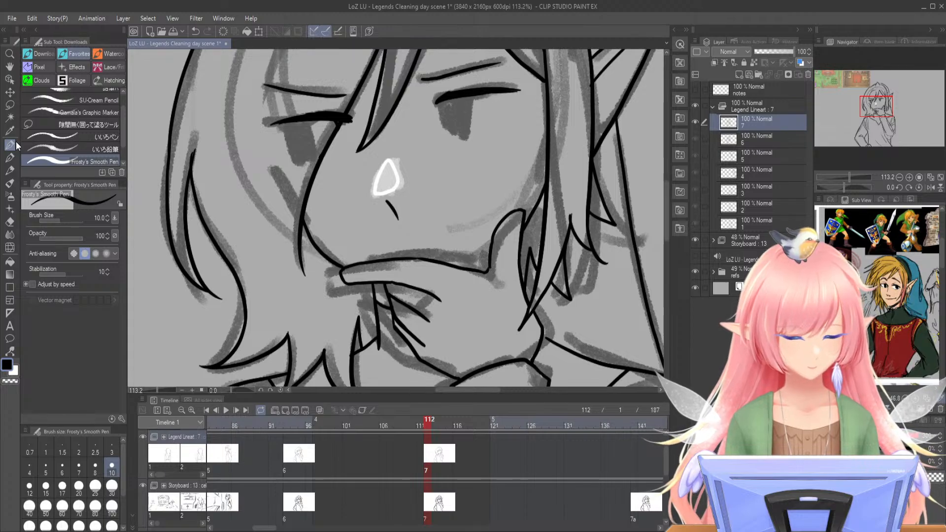
{"action": "left_click_drag", "start_coordinate": [442, 101], "coordinate": [448, 131]}
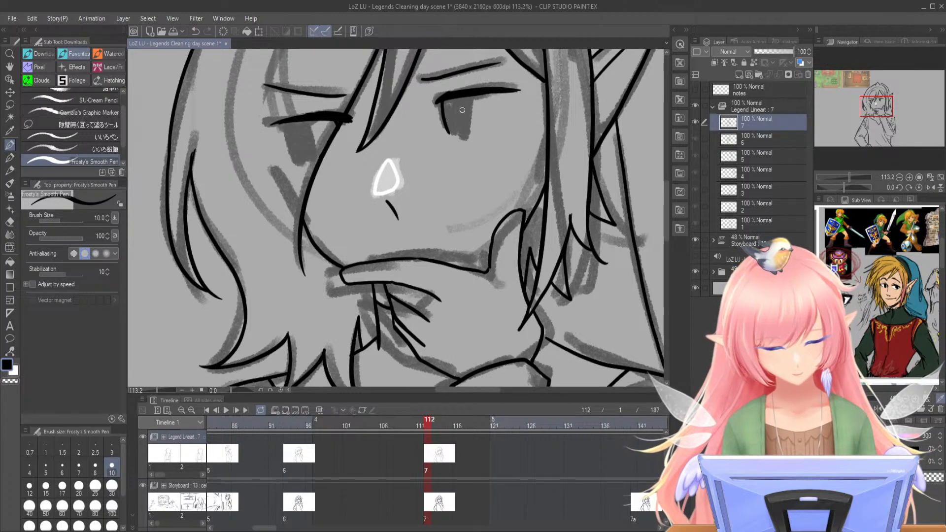
{"action": "left_click_drag", "start_coordinate": [472, 97], "coordinate": [469, 131]}
{"action": "mouse_move", "coordinate": [290, 122]}
{"action": "left_mouse_down"}
{"action": "mouse_move", "coordinate": [296, 166]}
{"action": "mouse_move", "coordinate": [312, 162]}
{"action": "mouse_move", "coordinate": [316, 121]}
{"action": "left_mouse_up"}
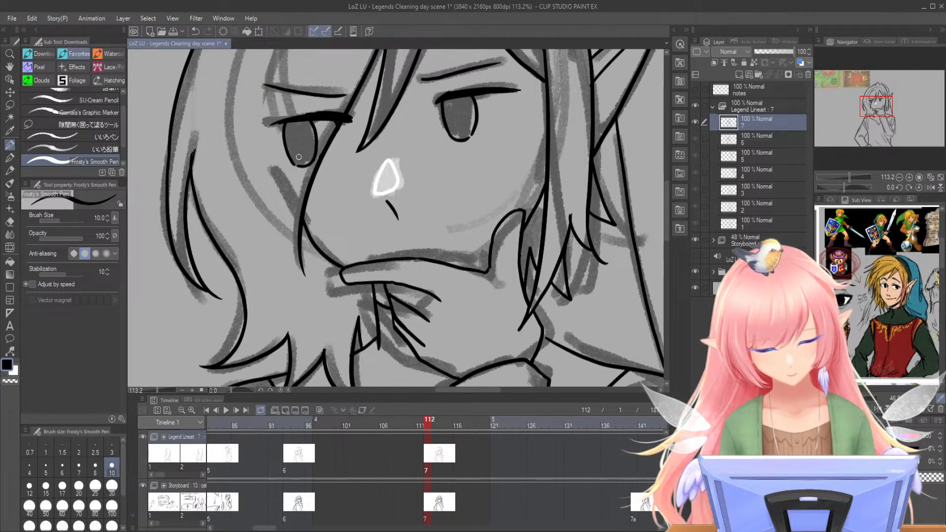
{"action": "left_click_drag", "start_coordinate": [467, 138], "coordinate": [475, 130]}
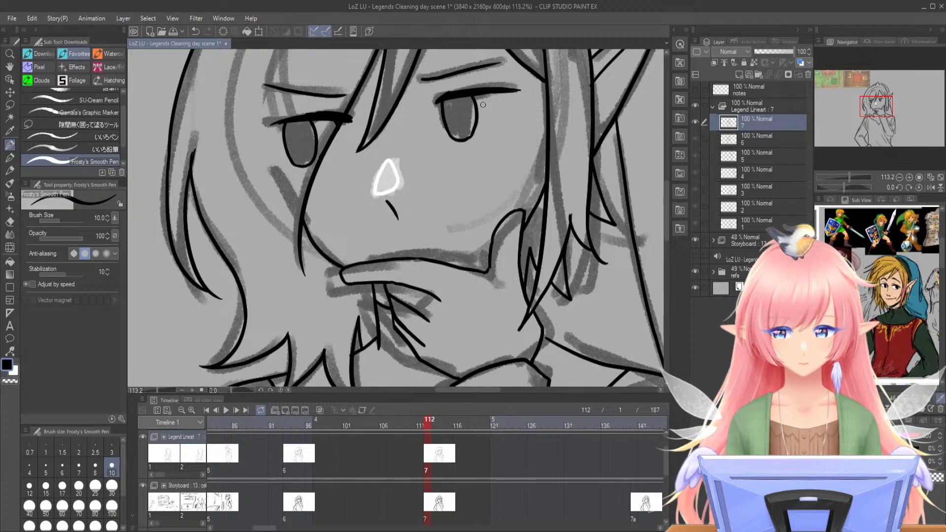
- Step through the frames around 112 to compare the eyes of cel 6 and cel 7 in motion
{"action": "left_click_drag", "start_coordinate": [848, 176], "coordinate": [843, 177]}
{"action": "mouse_move", "coordinate": [881, 103]}
{"action": "left_mouse_down"}
{"action": "mouse_move", "coordinate": [881, 125]}
{"action": "mouse_move", "coordinate": [879, 113]}
{"action": "left_mouse_up"}
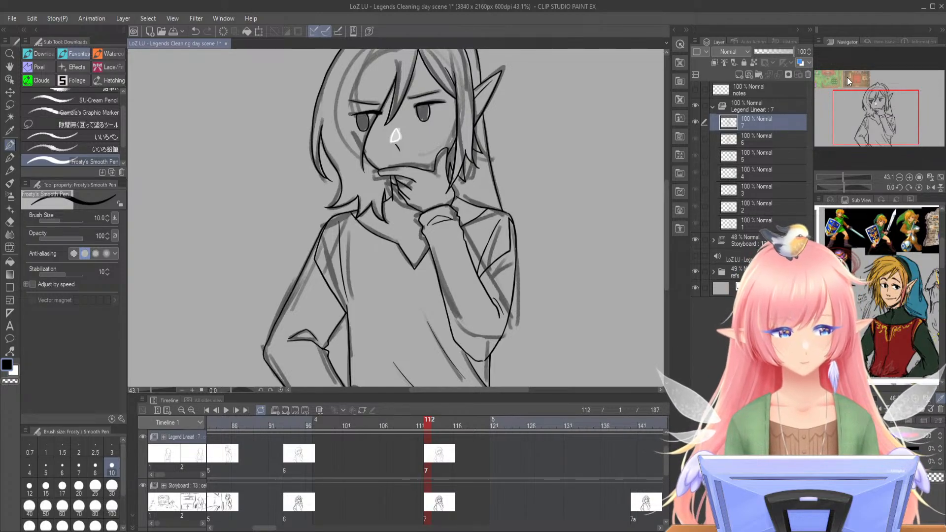
{"action": "left_click", "coordinate": [419, 422]}
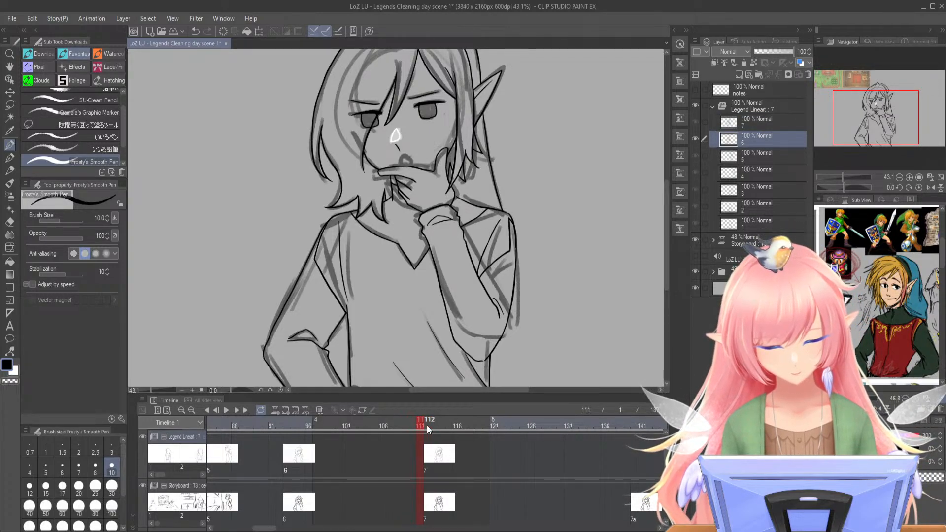
{"action": "left_click", "coordinate": [433, 425]}
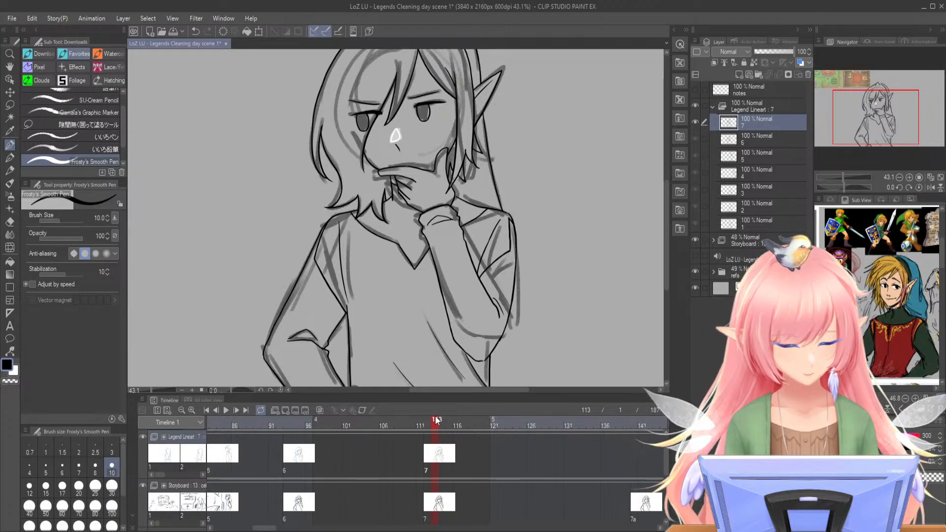
{"action": "left_click_drag", "start_coordinate": [842, 177], "coordinate": [841, 176]}
{"action": "left_click_drag", "start_coordinate": [871, 137], "coordinate": [872, 131]}
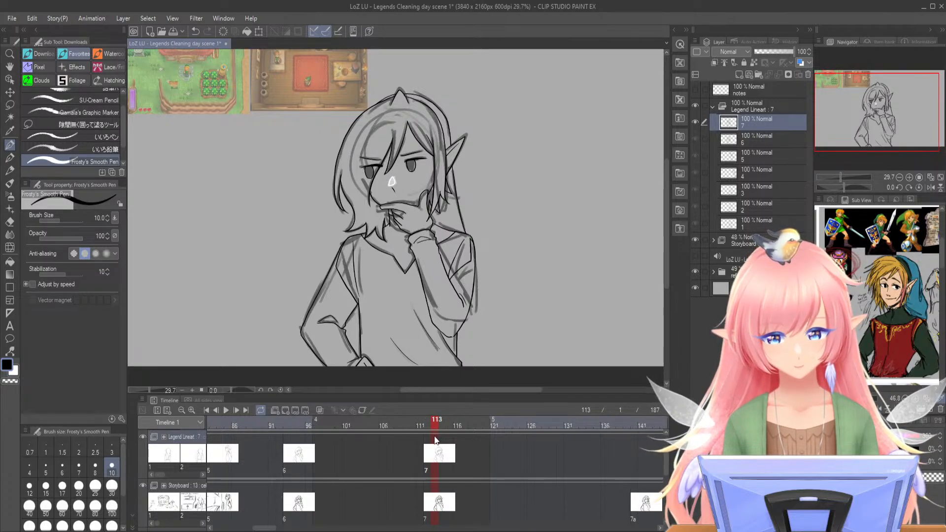
{"action": "mouse_move", "coordinate": [446, 427]}
{"action": "left_mouse_down"}
{"action": "mouse_move", "coordinate": [657, 427]}
{"action": "mouse_move", "coordinate": [372, 424]}
{"action": "mouse_move", "coordinate": [412, 423]}
{"action": "left_mouse_up"}
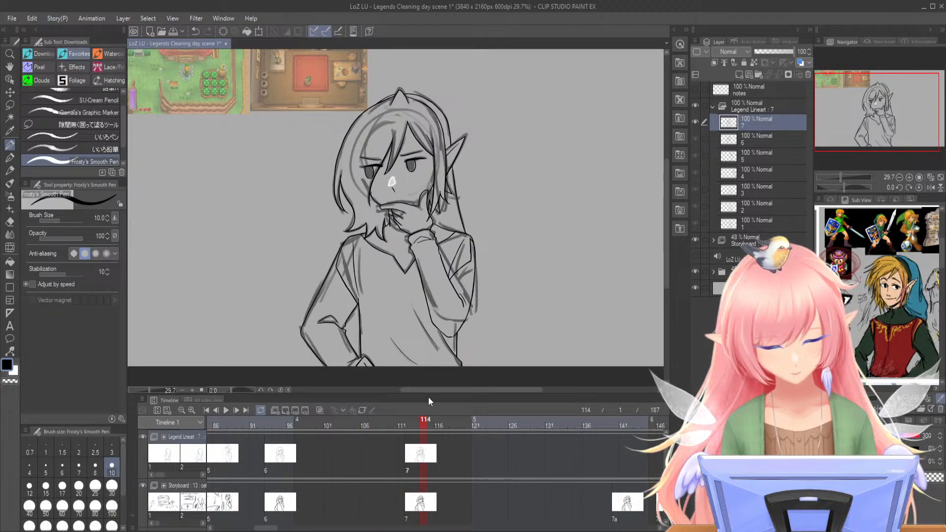
- Duplicate the cel 7 lineart as cel 8 and assign it to the timeline at frame 140
{"action": "left_click_drag", "start_coordinate": [267, 528], "coordinate": [277, 528]}
{"action": "left_click", "coordinate": [442, 423]}
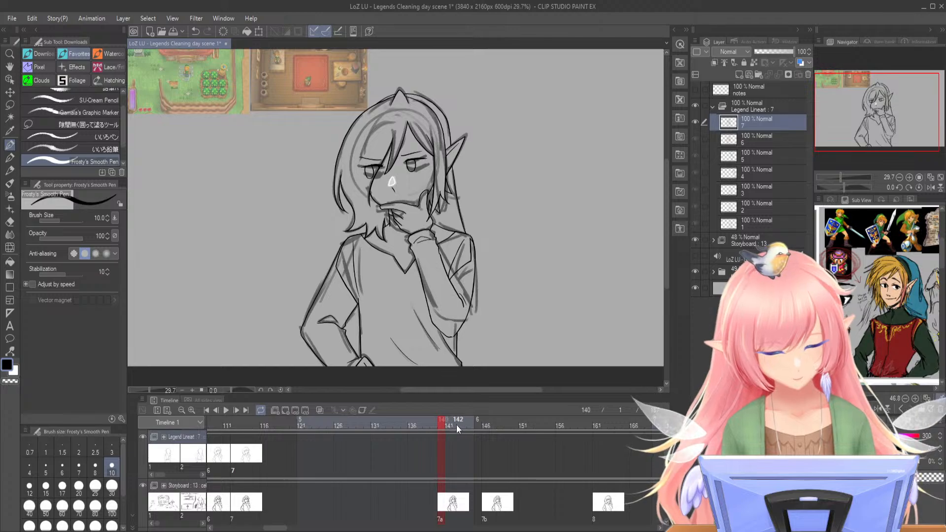
{"action": "left_click", "coordinate": [288, 410]}
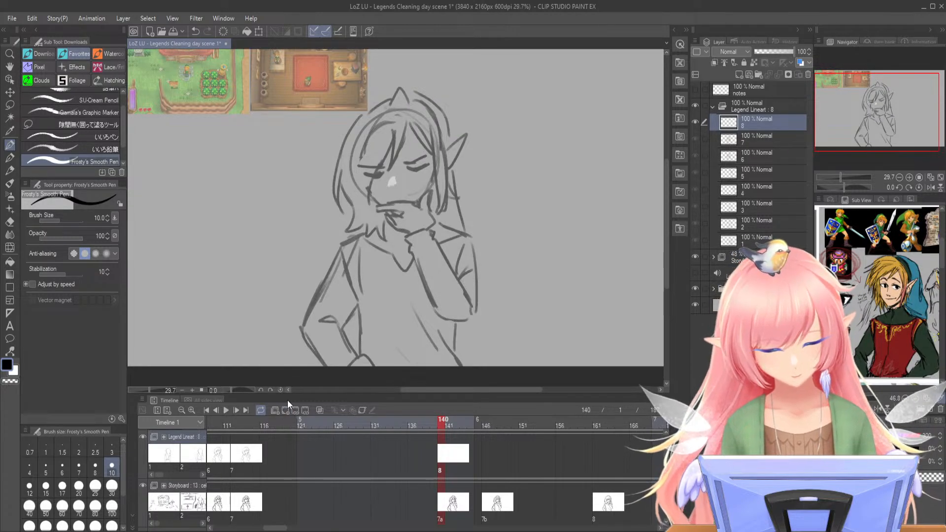
{"action": "key", "text": "ctrl+z"}
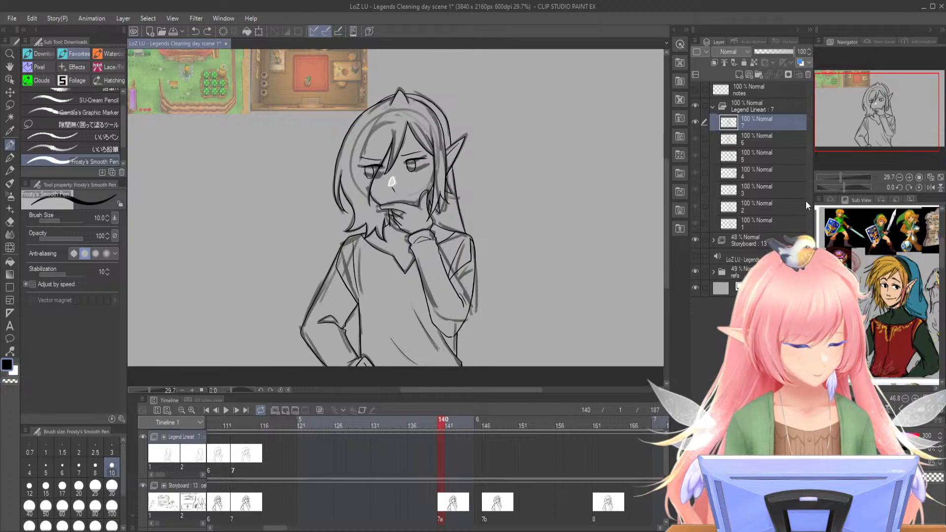
{"action": "key", "text": "ctrl+shift+n"}
{"action": "right_click", "coordinate": [439, 460]}
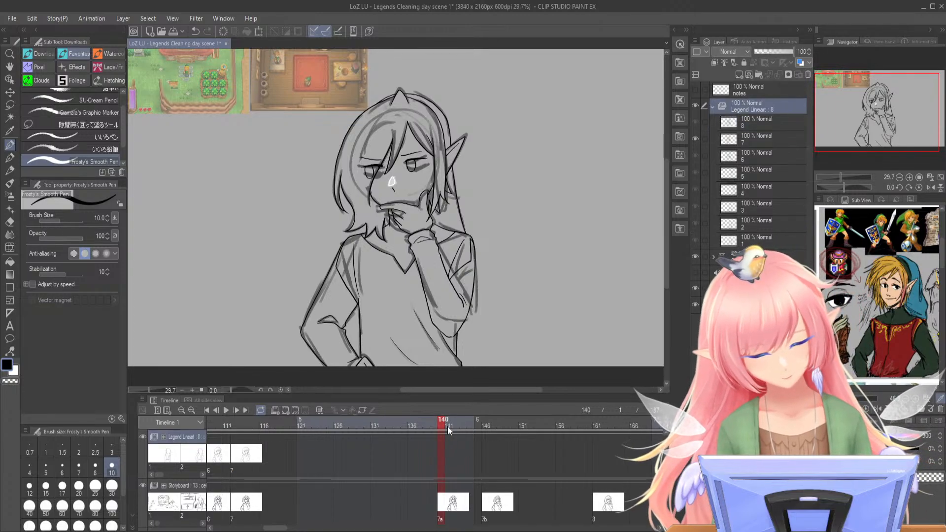
{"action": "left_click", "coordinate": [451, 311]}
- Erase the eyebrows, eyelids and irises of both eyes from the cel 8 lineart
{"action": "left_click_drag", "start_coordinate": [843, 176], "coordinate": [849, 177]}
{"action": "left_click_drag", "start_coordinate": [875, 117], "coordinate": [876, 105]}
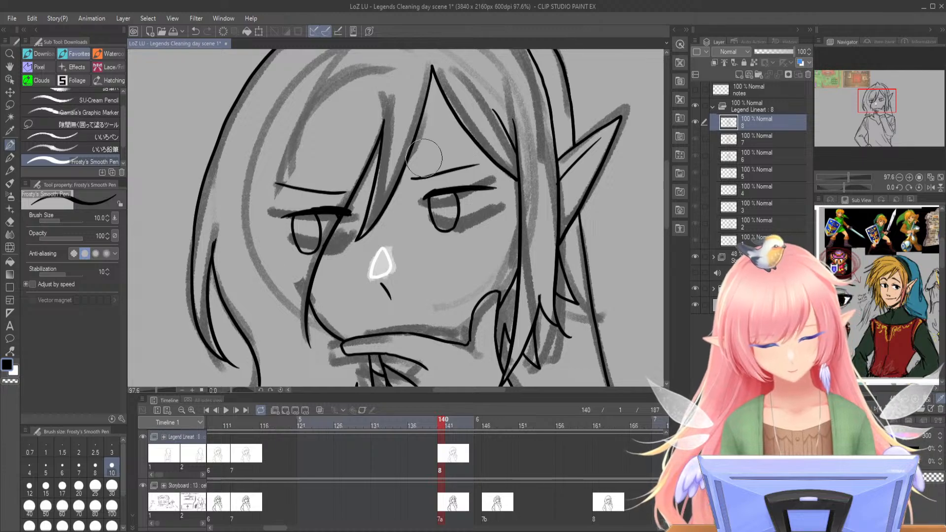
{"action": "mouse_move", "coordinate": [423, 183]}
{"action": "left_mouse_down"}
{"action": "mouse_move", "coordinate": [434, 209]}
{"action": "mouse_move", "coordinate": [460, 213]}
{"action": "mouse_move", "coordinate": [469, 168]}
{"action": "mouse_move", "coordinate": [488, 184]}
{"action": "left_mouse_up"}
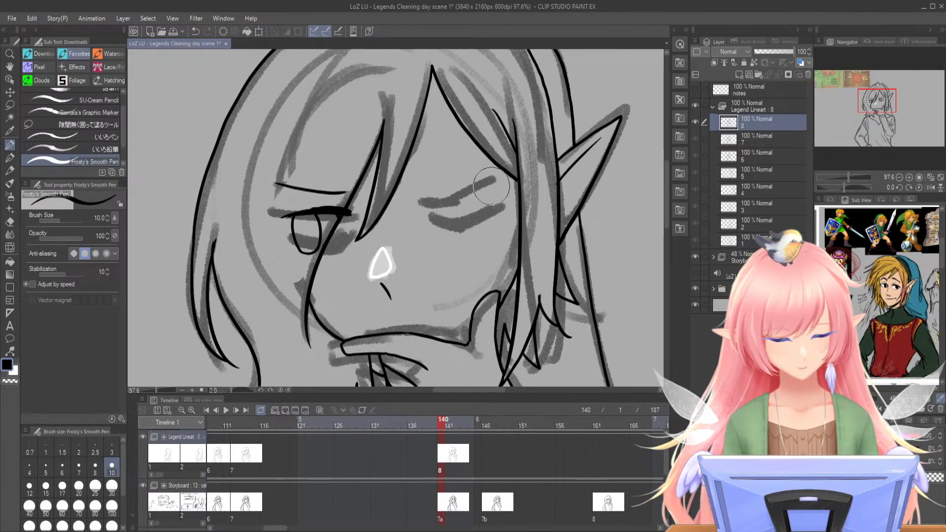
{"action": "mouse_move", "coordinate": [341, 207]}
{"action": "left_mouse_down"}
{"action": "mouse_move", "coordinate": [325, 227]}
{"action": "mouse_move", "coordinate": [344, 201]}
{"action": "mouse_move", "coordinate": [319, 247]}
{"action": "mouse_move", "coordinate": [323, 204]}
{"action": "mouse_move", "coordinate": [294, 241]}
{"action": "mouse_move", "coordinate": [296, 205]}
{"action": "mouse_move", "coordinate": [274, 183]}
{"action": "mouse_move", "coordinate": [335, 229]}
{"action": "mouse_move", "coordinate": [324, 263]}
{"action": "mouse_move", "coordinate": [348, 214]}
{"action": "left_mouse_up"}
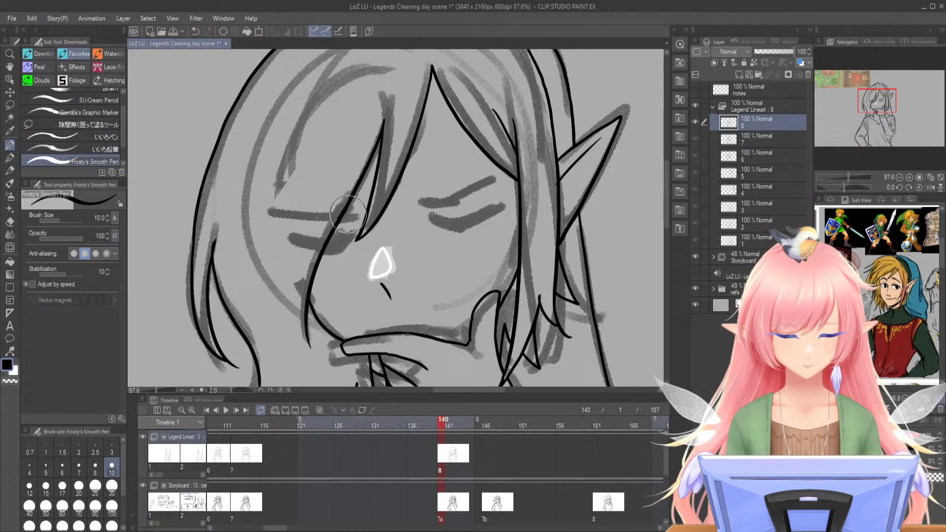
- Scrub the timeline onward from frame 140 to check the following drawings, and return to frame 142
{"action": "left_click_drag", "start_coordinate": [848, 181], "coordinate": [838, 176]}
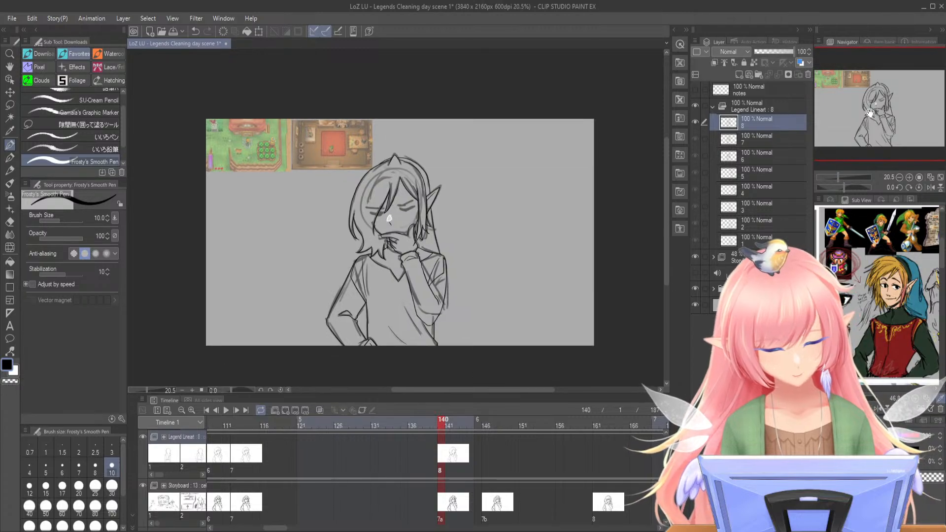
{"action": "mouse_move", "coordinate": [444, 424]}
{"action": "left_mouse_down"}
{"action": "mouse_move", "coordinate": [420, 425]}
{"action": "mouse_move", "coordinate": [500, 426]}
{"action": "mouse_move", "coordinate": [227, 435]}
{"action": "mouse_move", "coordinate": [628, 435]}
{"action": "mouse_move", "coordinate": [629, 418]}
{"action": "left_mouse_up"}
{"action": "left_click", "coordinate": [460, 422]}
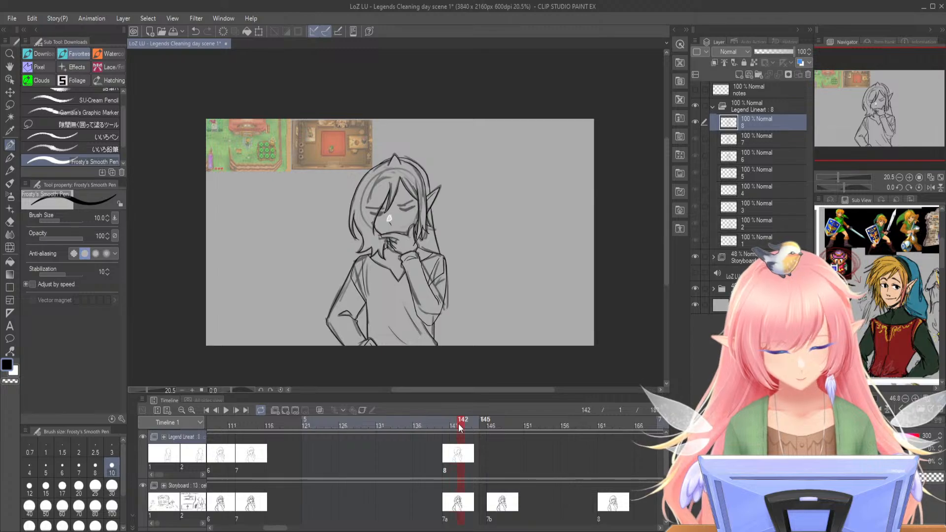
- Ink the closed eyelid of the eye nearer the pointed ear on cel 8 as a thick downward curve
{"action": "left_click_drag", "start_coordinate": [838, 176], "coordinate": [848, 178]}
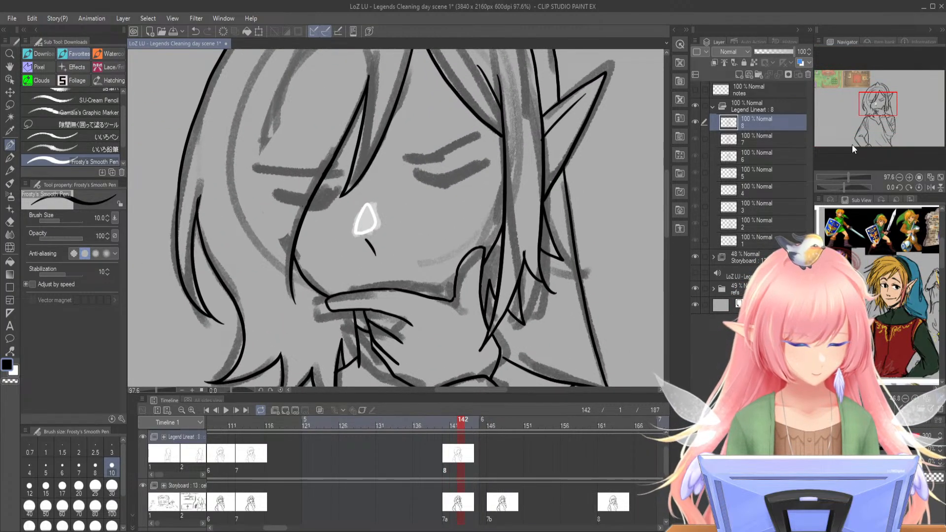
{"action": "left_click_drag", "start_coordinate": [867, 109], "coordinate": [868, 107]}
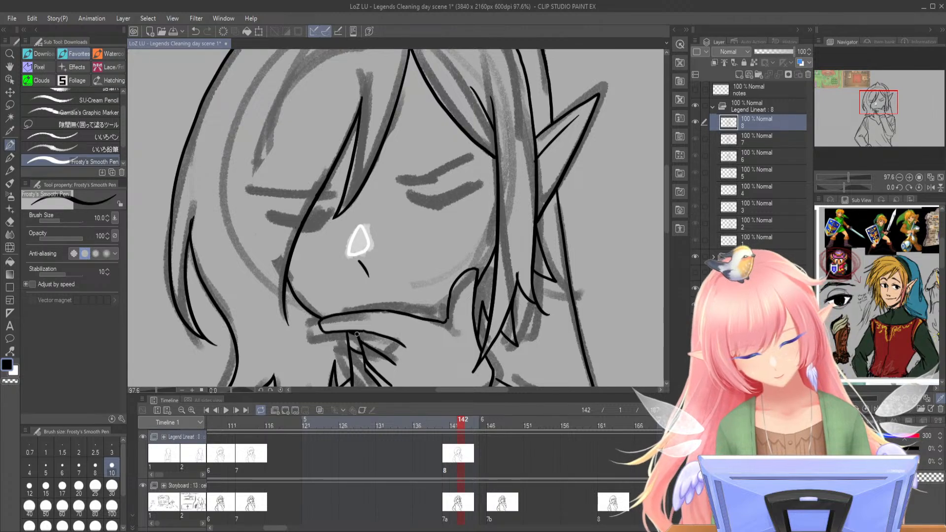
{"action": "left_click_drag", "start_coordinate": [848, 177], "coordinate": [849, 176]}
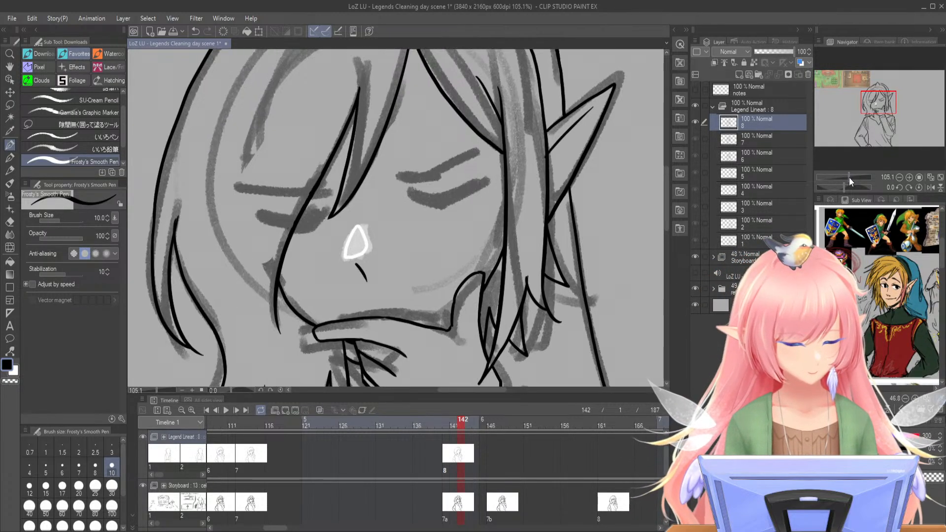
{"action": "mouse_move", "coordinate": [413, 185]}
{"action": "left_mouse_down"}
{"action": "mouse_move", "coordinate": [442, 192]}
{"action": "mouse_move", "coordinate": [511, 167]}
{"action": "left_mouse_up"}
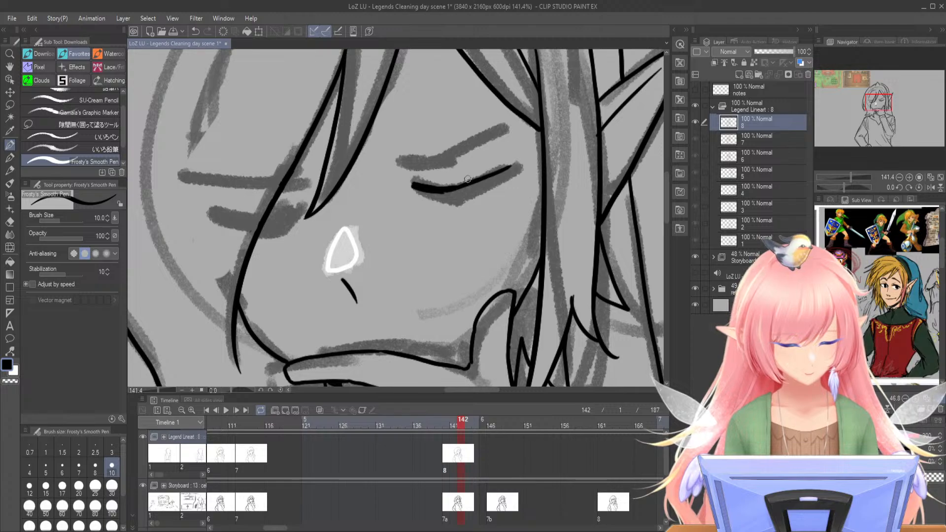
{"action": "mouse_move", "coordinate": [414, 186]}
{"action": "left_mouse_down"}
{"action": "mouse_move", "coordinate": [446, 195]}
{"action": "mouse_move", "coordinate": [495, 177]}
{"action": "left_mouse_up"}
{"action": "left_click_drag", "start_coordinate": [443, 198], "coordinate": [480, 185]}
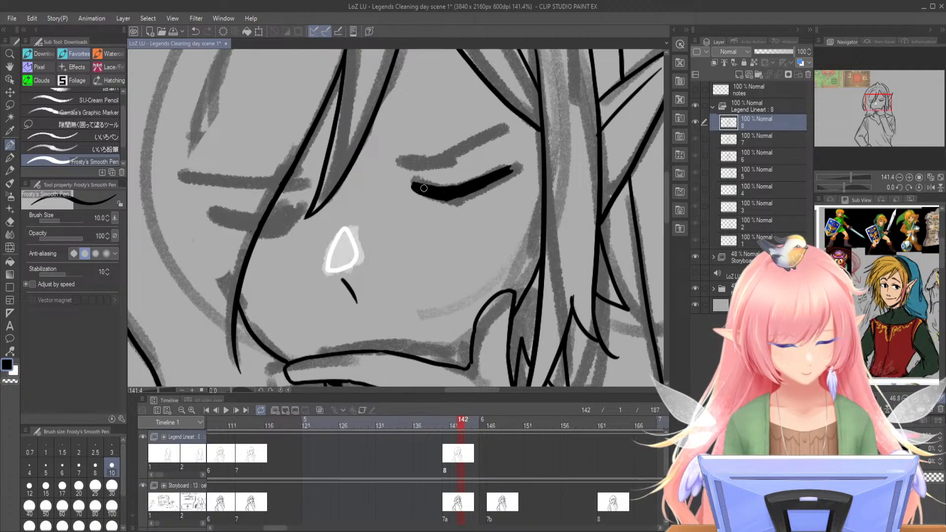
- Ink both lowered eyebrows and the thick closed eyelid crossing the face-framing hair strand on cel 8
{"action": "mouse_move", "coordinate": [396, 160]}
{"action": "left_mouse_down"}
{"action": "mouse_move", "coordinate": [431, 161]}
{"action": "mouse_move", "coordinate": [508, 127]}
{"action": "left_mouse_up"}
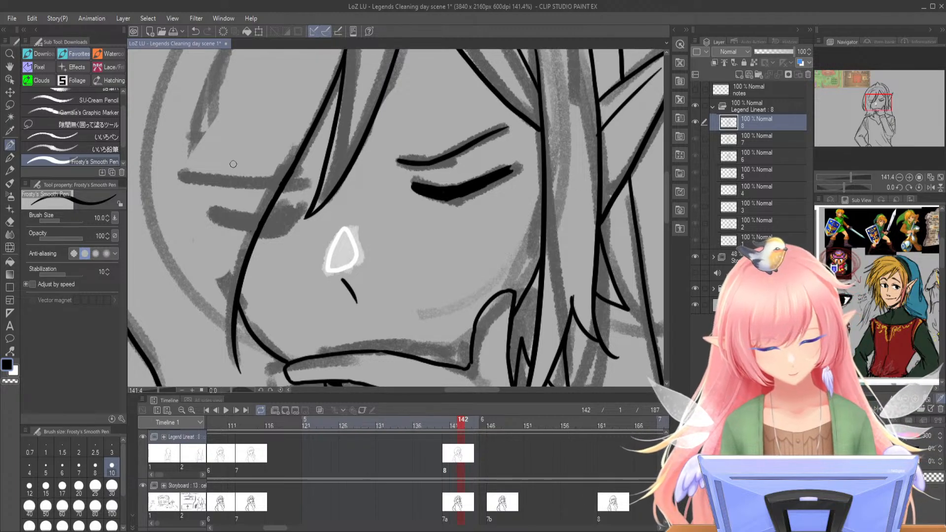
{"action": "left_click_drag", "start_coordinate": [187, 174], "coordinate": [290, 186]}
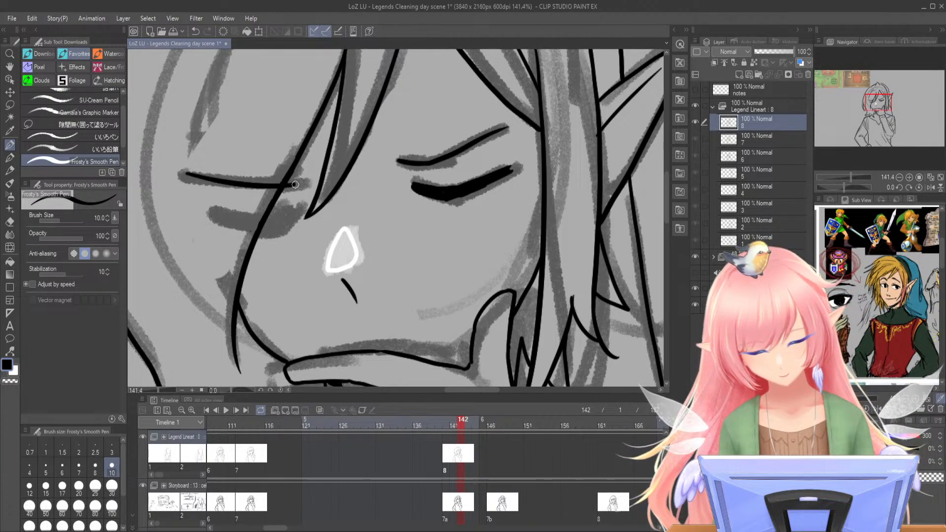
{"action": "mouse_move", "coordinate": [211, 212]}
{"action": "left_mouse_down"}
{"action": "mouse_move", "coordinate": [273, 229]}
{"action": "mouse_move", "coordinate": [257, 218]}
{"action": "mouse_move", "coordinate": [298, 209]}
{"action": "mouse_move", "coordinate": [273, 223]}
{"action": "left_mouse_up"}
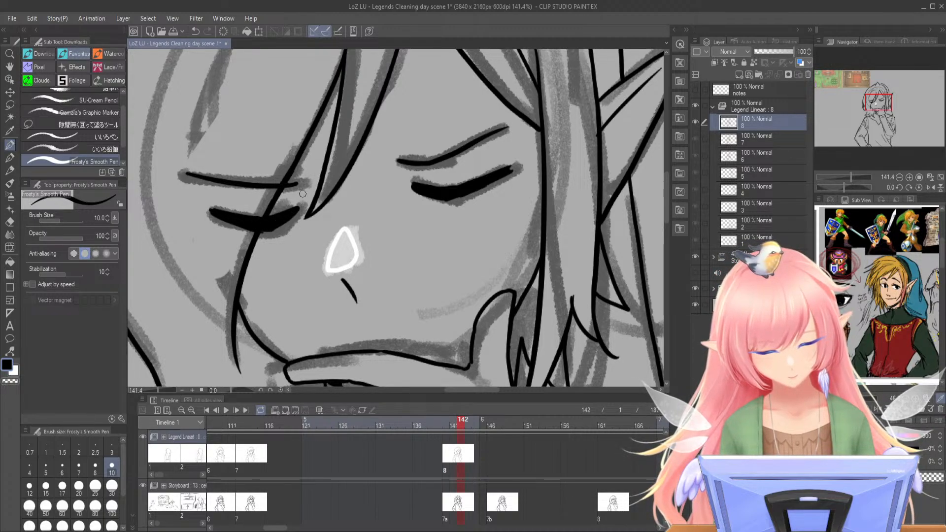
- Thicken both closed eyelids on cel 8 by filling out their curves and outer ends
{"action": "left_click_drag", "start_coordinate": [207, 210], "coordinate": [255, 234]}
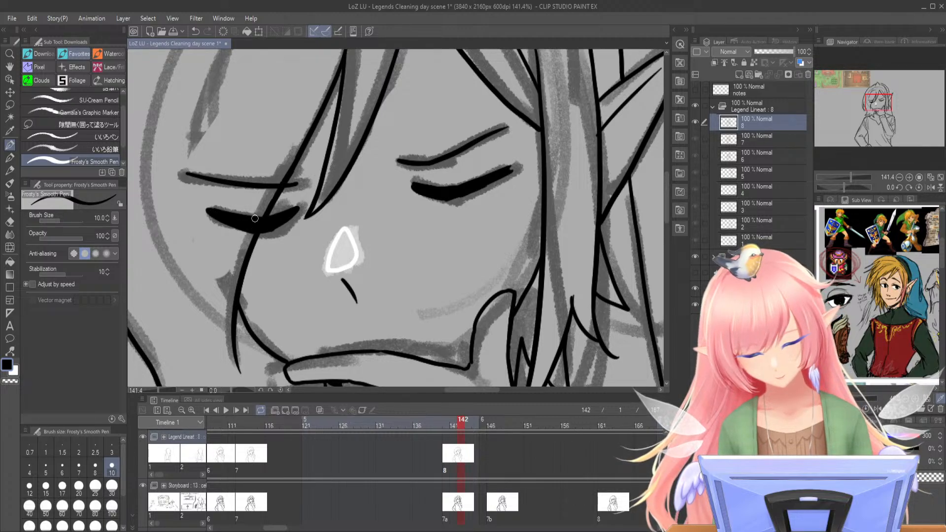
{"action": "mouse_move", "coordinate": [412, 187]}
{"action": "left_mouse_down"}
{"action": "mouse_move", "coordinate": [461, 191]}
{"action": "mouse_move", "coordinate": [434, 198]}
{"action": "mouse_move", "coordinate": [447, 201]}
{"action": "mouse_move", "coordinate": [513, 168]}
{"action": "mouse_move", "coordinate": [505, 188]}
{"action": "left_mouse_up"}
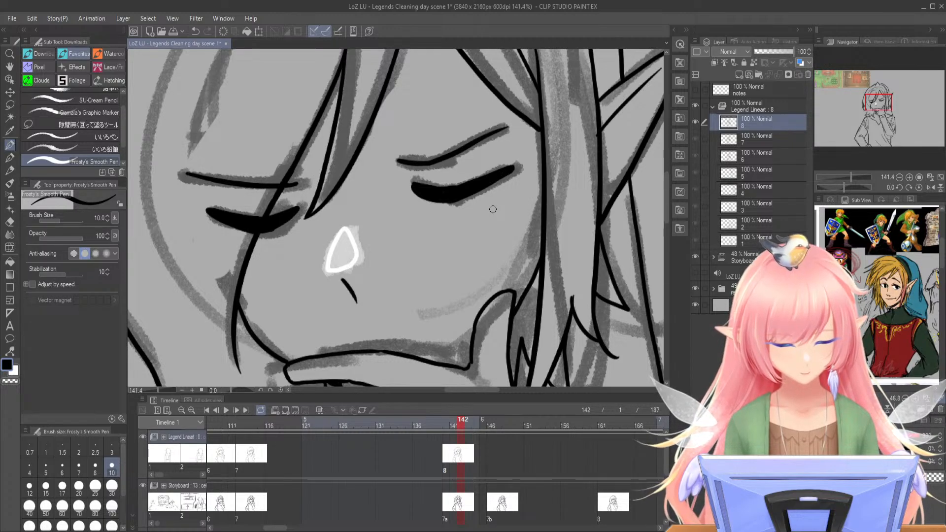
{"action": "left_click_drag", "start_coordinate": [282, 224], "coordinate": [300, 209]}
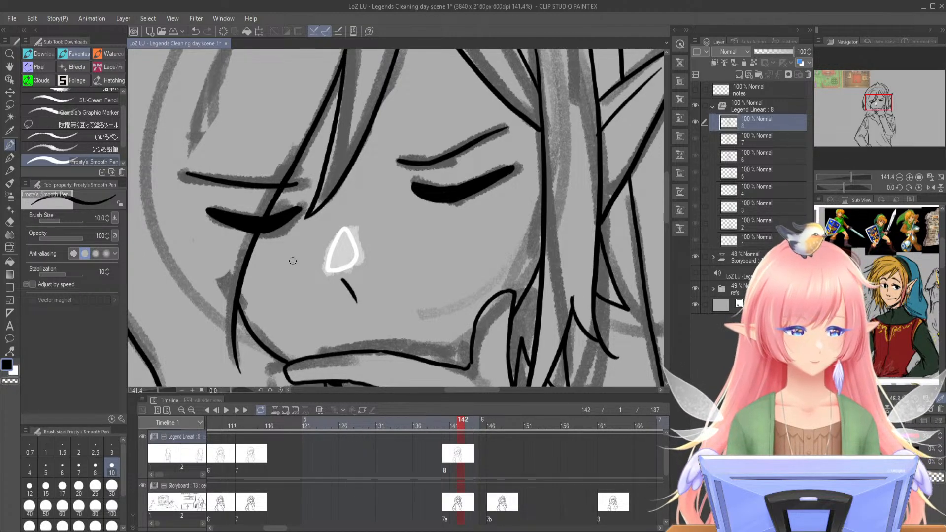
{"action": "left_click_drag", "start_coordinate": [851, 177], "coordinate": [839, 178]}
{"action": "left_click_drag", "start_coordinate": [881, 115], "coordinate": [885, 129]}
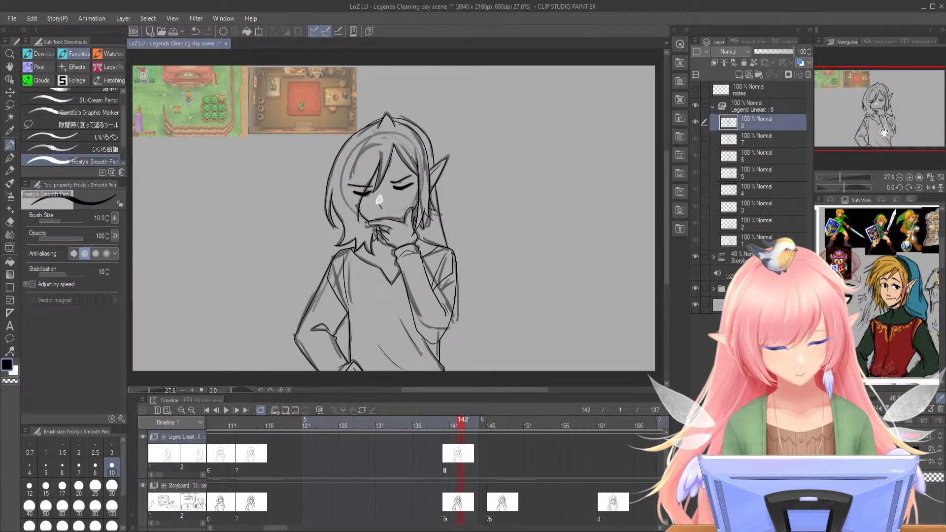
- Duplicate the cel 8 lineart as cel 9 and assign it to frame 146 of the Legend Lineart track
{"action": "mouse_move", "coordinate": [440, 424]}
{"action": "left_mouse_down"}
{"action": "mouse_move", "coordinate": [432, 424]}
{"action": "mouse_move", "coordinate": [450, 425]}
{"action": "left_mouse_up"}
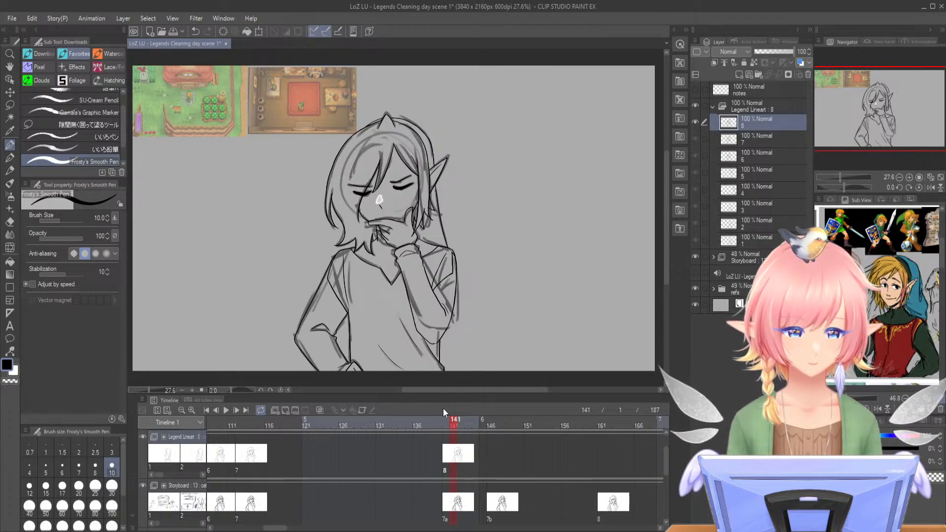
{"action": "left_click", "coordinate": [481, 422]}
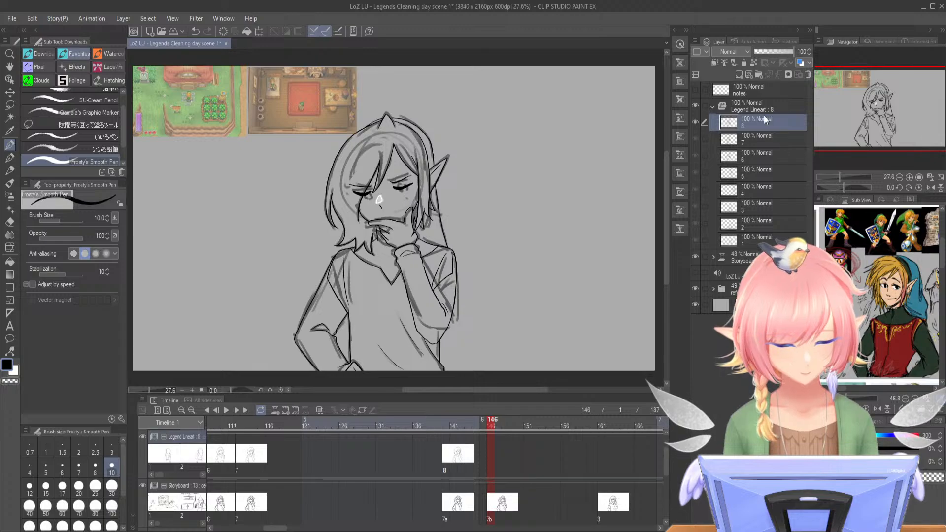
{"action": "key", "text": "ctrl+c"}
{"action": "key", "text": "ctrl+v"}
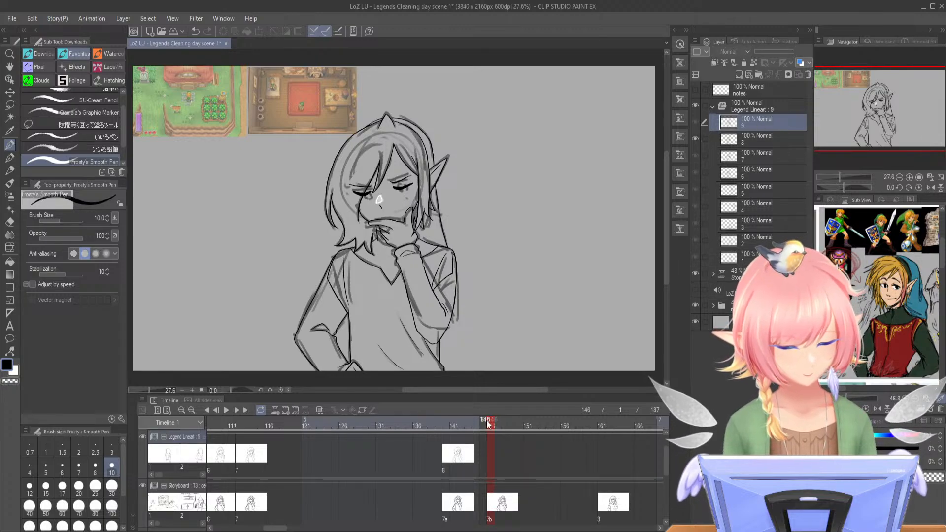
{"action": "right_click", "coordinate": [490, 459]}
{"action": "left_click", "coordinate": [500, 323]}
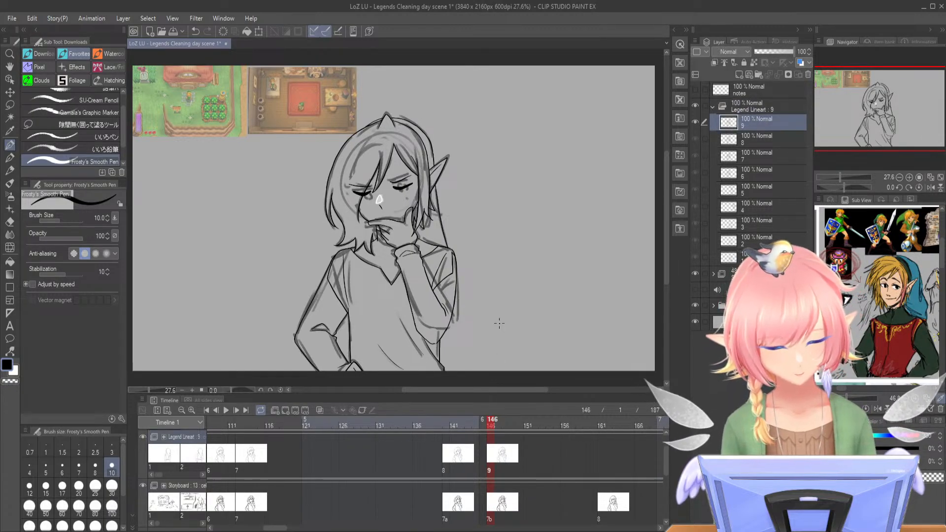
- Erase both eyebrows and both closed eyelids from the cel 9 lineart
{"action": "left_click_drag", "start_coordinate": [840, 178], "coordinate": [850, 179]}
{"action": "left_click_drag", "start_coordinate": [887, 109], "coordinate": [885, 99]}
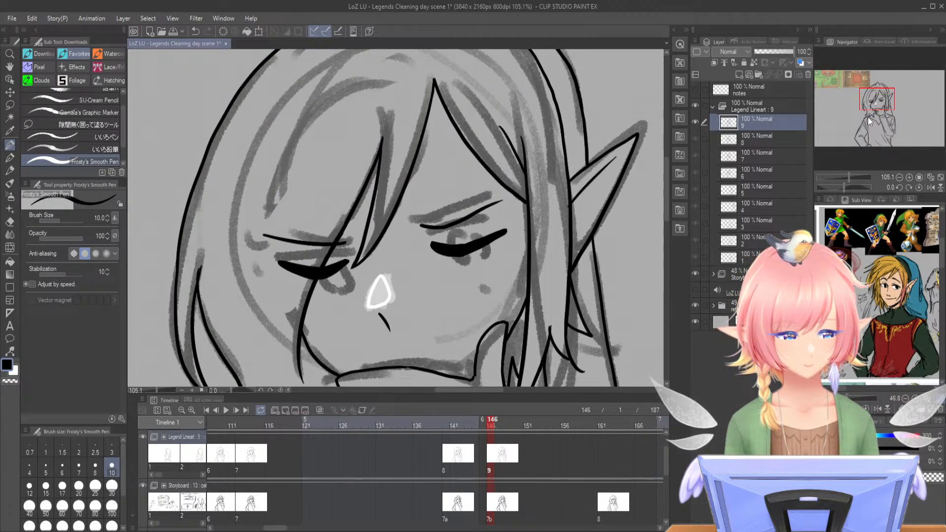
{"action": "left_click_drag", "start_coordinate": [329, 228], "coordinate": [308, 278]}
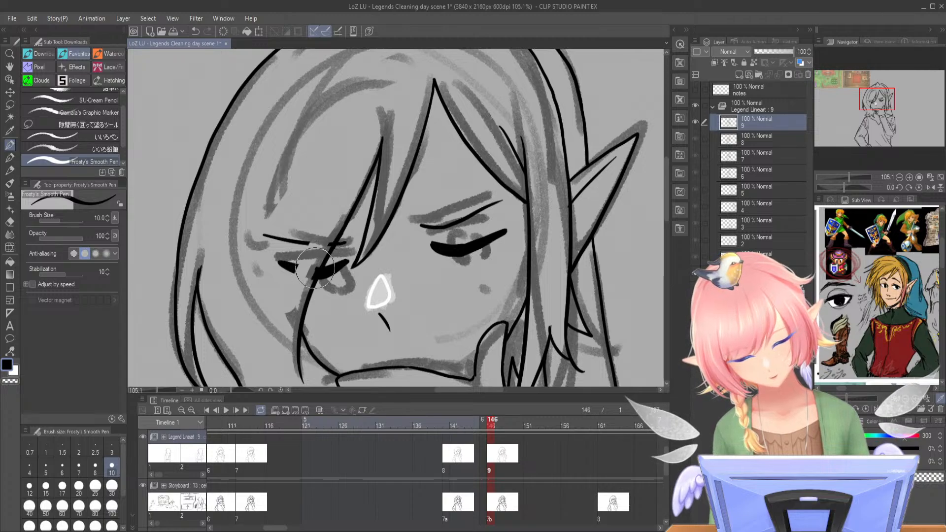
{"action": "mouse_move", "coordinate": [326, 239]}
{"action": "left_mouse_down"}
{"action": "mouse_move", "coordinate": [308, 283]}
{"action": "mouse_move", "coordinate": [322, 251]}
{"action": "mouse_move", "coordinate": [310, 271]}
{"action": "mouse_move", "coordinate": [287, 276]}
{"action": "mouse_move", "coordinate": [263, 241]}
{"action": "left_mouse_up"}
{"action": "mouse_move", "coordinate": [344, 253]}
{"action": "left_mouse_down"}
{"action": "mouse_move", "coordinate": [348, 238]}
{"action": "mouse_move", "coordinate": [332, 281]}
{"action": "mouse_move", "coordinate": [349, 255]}
{"action": "left_mouse_up"}
{"action": "mouse_move", "coordinate": [426, 217]}
{"action": "left_mouse_down"}
{"action": "mouse_move", "coordinate": [480, 236]}
{"action": "mouse_move", "coordinate": [498, 231]}
{"action": "left_mouse_up"}
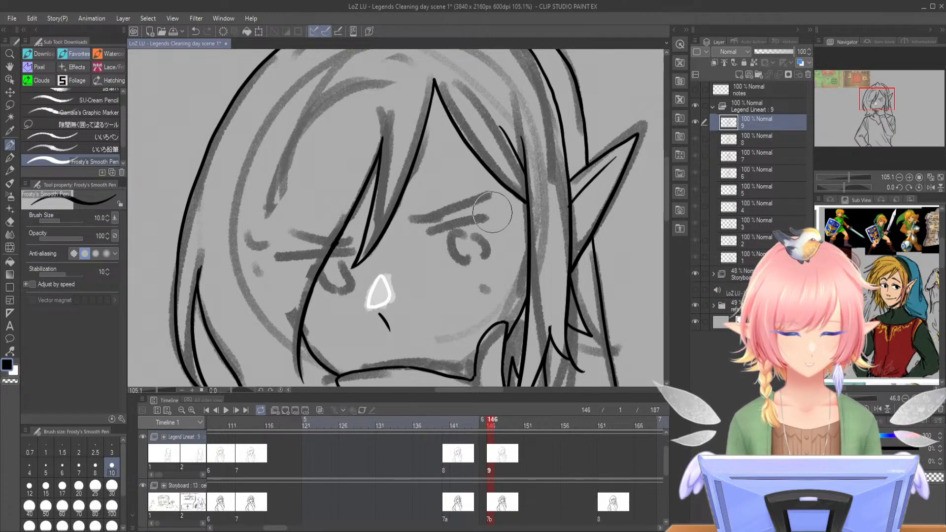
- Ink the thick slanted upper eyelid of the eye nearer the pointed ear on cel 9
{"action": "left_click", "coordinate": [849, 177]}
{"action": "mouse_move", "coordinate": [437, 231]}
{"action": "left_mouse_down"}
{"action": "mouse_move", "coordinate": [428, 239]}
{"action": "mouse_move", "coordinate": [477, 218]}
{"action": "left_mouse_up"}
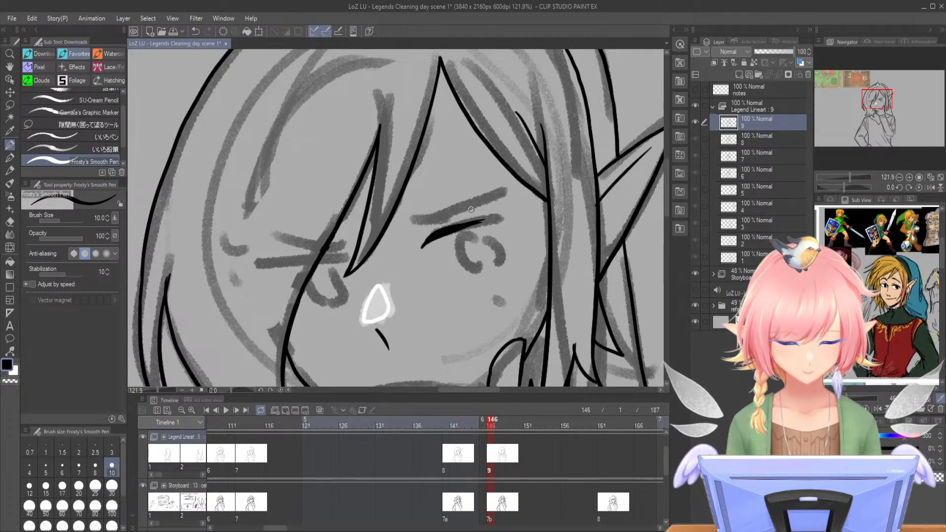
{"action": "mouse_move", "coordinate": [497, 221]}
{"action": "left_mouse_down"}
{"action": "mouse_move", "coordinate": [439, 232]}
{"action": "mouse_move", "coordinate": [487, 219]}
{"action": "mouse_move", "coordinate": [487, 271]}
{"action": "mouse_move", "coordinate": [493, 239]}
{"action": "mouse_move", "coordinate": [454, 232]}
{"action": "left_mouse_up"}
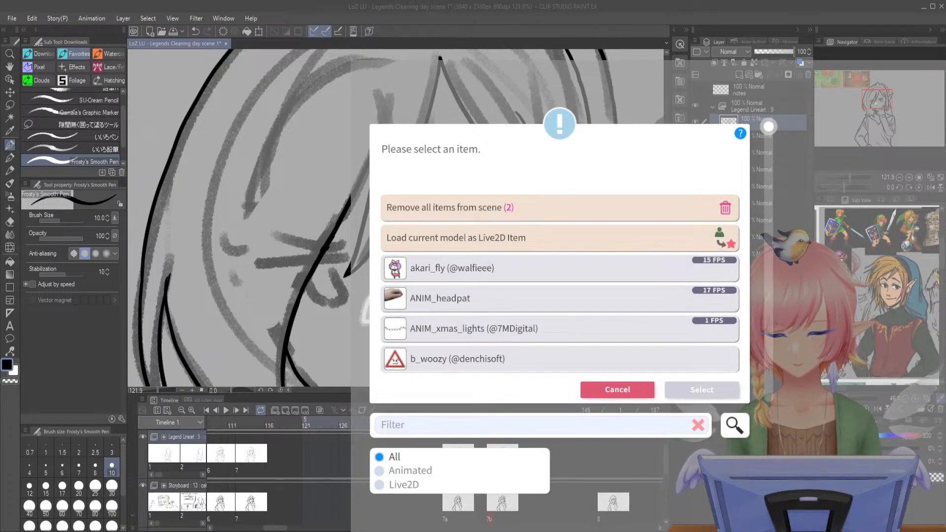
- Search the avatar overlay's items for "birb" and add the sleepy birb to the scene with item order 6
{"action": "type", "text": "birb"}
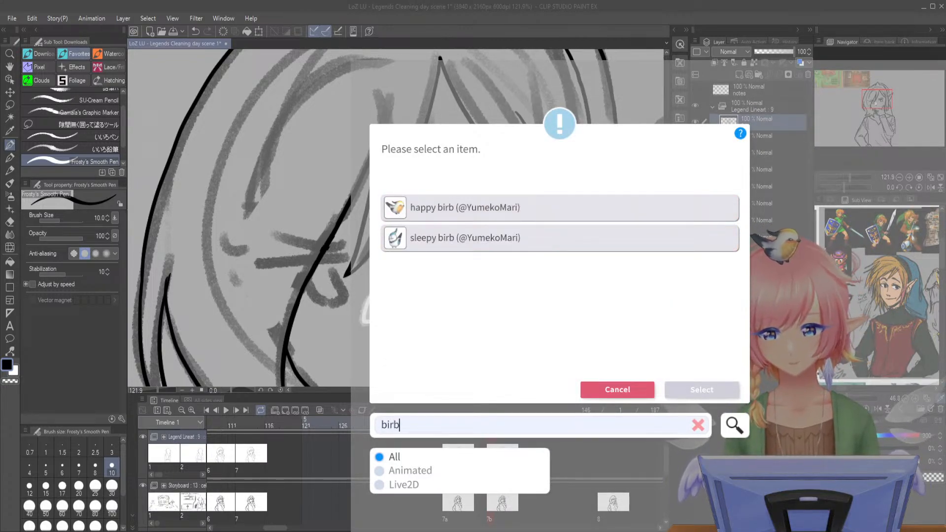
{"action": "left_click", "coordinate": [560, 238]}
{"action": "left_click", "coordinate": [701, 389]}
{"action": "left_click_drag", "start_coordinate": [555, 275], "coordinate": [542, 274]}
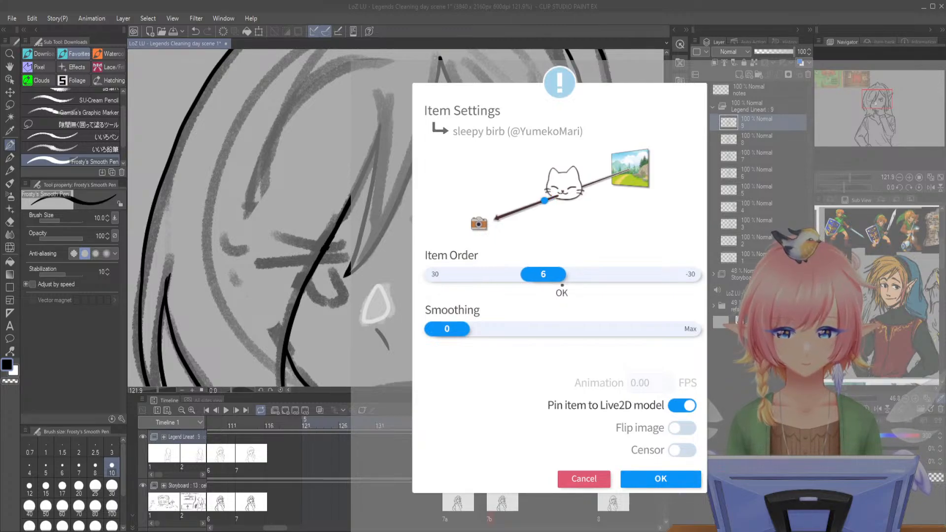
{"action": "left_click", "coordinate": [660, 478]}
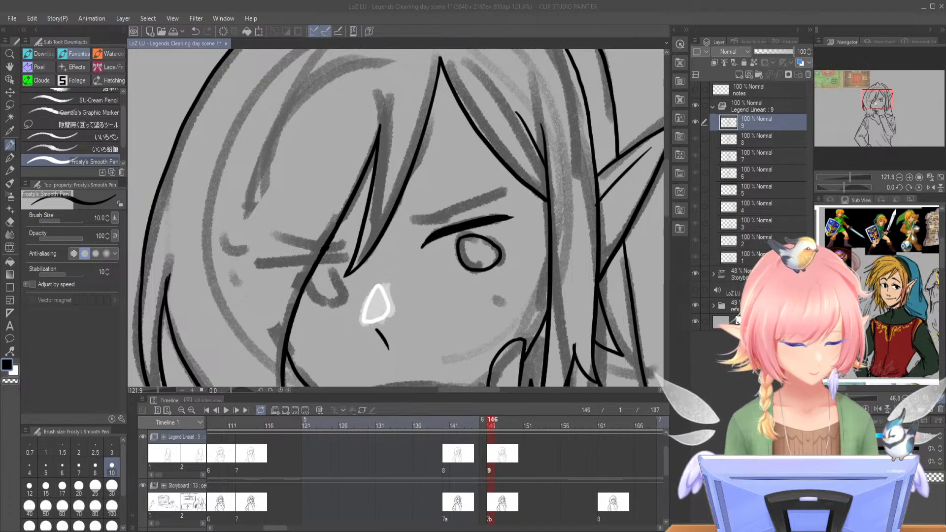
- Ink the small sweat drops on the face and the thick, nearly flat eyelid crossing the face-framing hair strand on cel 9
{"action": "left_click_drag", "start_coordinate": [536, 250], "coordinate": [545, 223]}
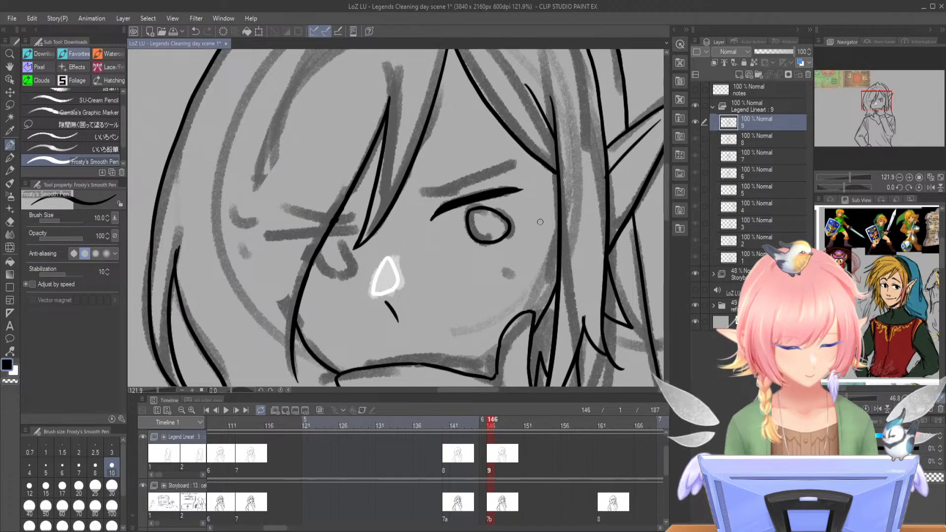
{"action": "mouse_move", "coordinate": [237, 195]}
{"action": "left_mouse_down"}
{"action": "mouse_move", "coordinate": [255, 210]}
{"action": "mouse_move", "coordinate": [251, 247]}
{"action": "left_mouse_up"}
{"action": "left_click_drag", "start_coordinate": [850, 177], "coordinate": [853, 177]}
{"action": "mouse_move", "coordinate": [313, 240]}
{"action": "left_mouse_down"}
{"action": "mouse_move", "coordinate": [194, 248]}
{"action": "mouse_move", "coordinate": [310, 234]}
{"action": "mouse_move", "coordinate": [337, 242]}
{"action": "left_mouse_up"}
{"action": "left_click_drag", "start_coordinate": [208, 249], "coordinate": [322, 245]}
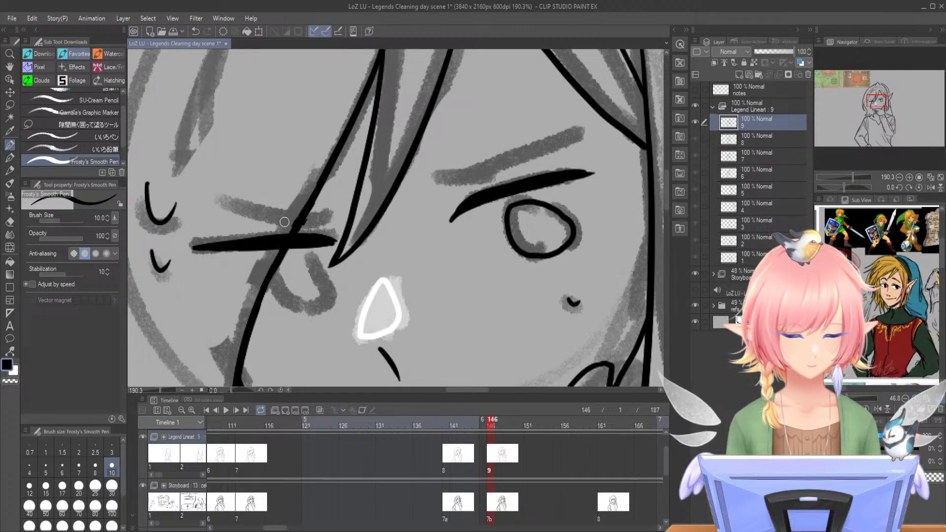
- Ink the oval iris under the eyelid crossed by the hair strand on cel 9, redoing strokes until it fits the sketch
{"action": "mouse_move", "coordinate": [284, 265]}
{"action": "left_mouse_down"}
{"action": "mouse_move", "coordinate": [305, 312]}
{"action": "mouse_move", "coordinate": [329, 303]}
{"action": "mouse_move", "coordinate": [294, 245]}
{"action": "mouse_move", "coordinate": [275, 256]}
{"action": "mouse_move", "coordinate": [277, 298]}
{"action": "mouse_move", "coordinate": [296, 312]}
{"action": "mouse_move", "coordinate": [333, 300]}
{"action": "mouse_move", "coordinate": [308, 257]}
{"action": "mouse_move", "coordinate": [263, 257]}
{"action": "left_mouse_up"}
{"action": "key", "text": "ctrl+z"}
{"action": "left_click_drag", "start_coordinate": [847, 179], "coordinate": [852, 182]}
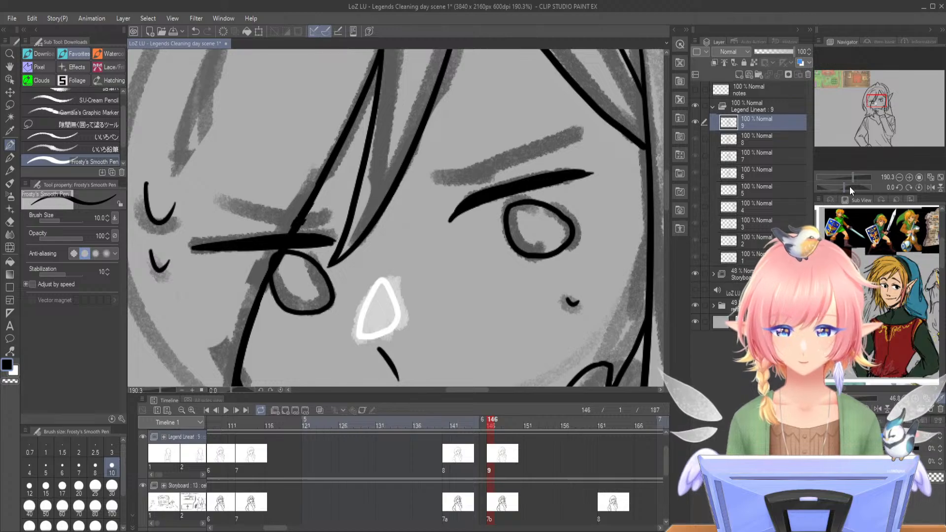
{"action": "left_click_drag", "start_coordinate": [875, 104], "coordinate": [876, 105]}
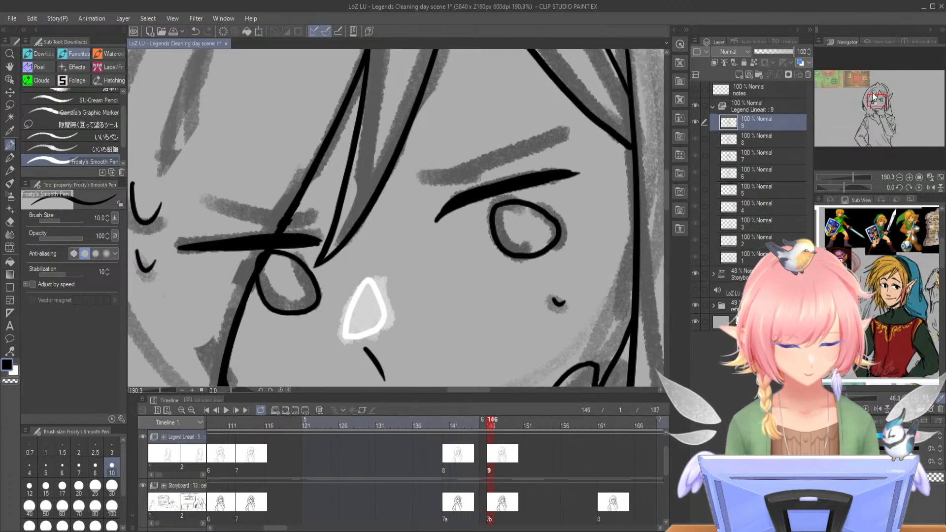
{"action": "key", "text": "ctrl+z"}
{"action": "mouse_move", "coordinate": [272, 252]}
{"action": "left_mouse_down"}
{"action": "mouse_move", "coordinate": [258, 273]}
{"action": "mouse_move", "coordinate": [272, 302]}
{"action": "mouse_move", "coordinate": [317, 301]}
{"action": "mouse_move", "coordinate": [300, 260]}
{"action": "mouse_move", "coordinate": [258, 253]}
{"action": "left_mouse_up"}
- Ink both lowered, slanted eyebrows on cel 9, redrawing the one that crosses the hair strand
{"action": "left_click_drag", "start_coordinate": [852, 177], "coordinate": [852, 177]}
{"action": "left_click_drag", "start_coordinate": [417, 186], "coordinate": [495, 178]}
{"action": "left_click_drag", "start_coordinate": [463, 169], "coordinate": [541, 140]}
{"action": "mouse_move", "coordinate": [221, 201]}
{"action": "left_mouse_down"}
{"action": "mouse_move", "coordinate": [283, 220]}
{"action": "mouse_move", "coordinate": [326, 211]}
{"action": "left_mouse_up"}
{"action": "key", "text": "ctrl+z"}
{"action": "mouse_move", "coordinate": [223, 201]}
{"action": "left_mouse_down"}
{"action": "mouse_move", "coordinate": [298, 220]}
{"action": "mouse_move", "coordinate": [327, 214]}
{"action": "left_mouse_up"}
{"action": "key", "text": "ctrl+z"}
{"action": "mouse_move", "coordinate": [220, 204]}
{"action": "left_mouse_down"}
{"action": "mouse_move", "coordinate": [301, 222]}
{"action": "mouse_move", "coordinate": [321, 207]}
{"action": "left_mouse_up"}
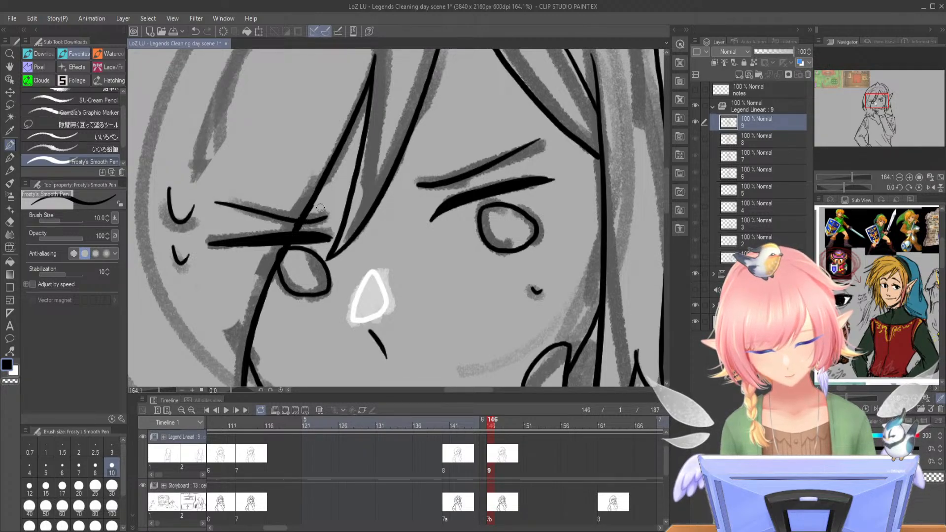
{"action": "left_click_drag", "start_coordinate": [413, 183], "coordinate": [451, 180]}
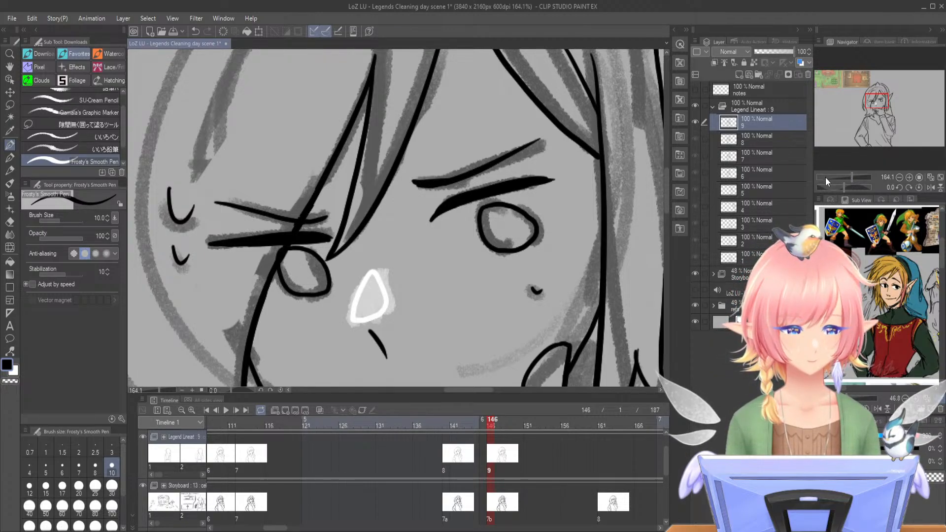
- Review the finished cel 9 face, go back to cel 7 at frame 137, and turn on onion skin
{"action": "left_click_drag", "start_coordinate": [852, 175], "coordinate": [843, 178]}
{"action": "left_click_drag", "start_coordinate": [865, 130], "coordinate": [882, 111]}
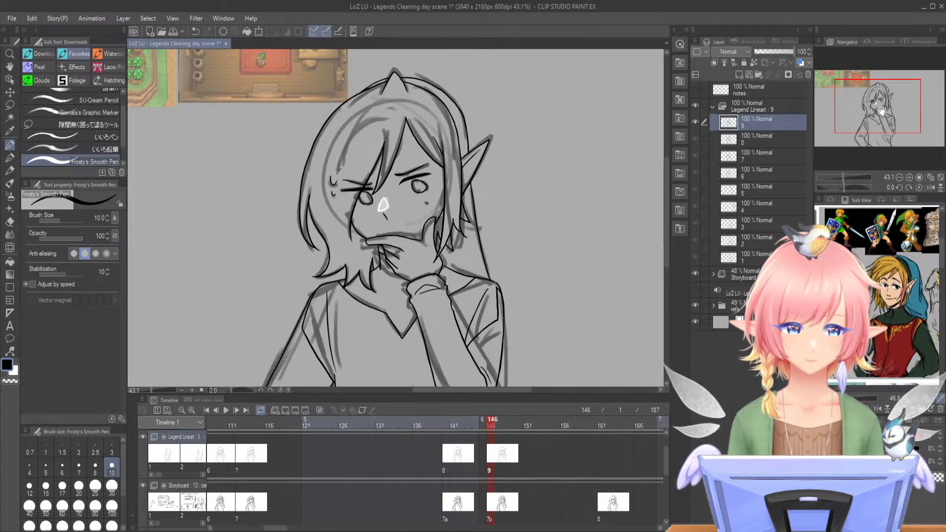
{"action": "left_click_drag", "start_coordinate": [882, 111], "coordinate": [877, 109]}
{"action": "left_click_drag", "start_coordinate": [843, 176], "coordinate": [848, 177]}
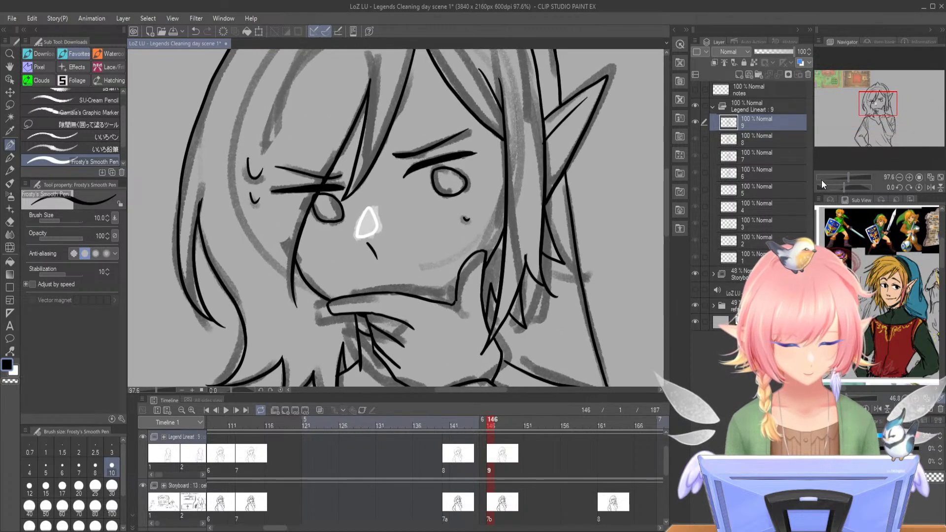
{"action": "mouse_move", "coordinate": [491, 421]}
{"action": "left_mouse_down"}
{"action": "mouse_move", "coordinate": [472, 423]}
{"action": "mouse_move", "coordinate": [498, 425]}
{"action": "left_mouse_up"}
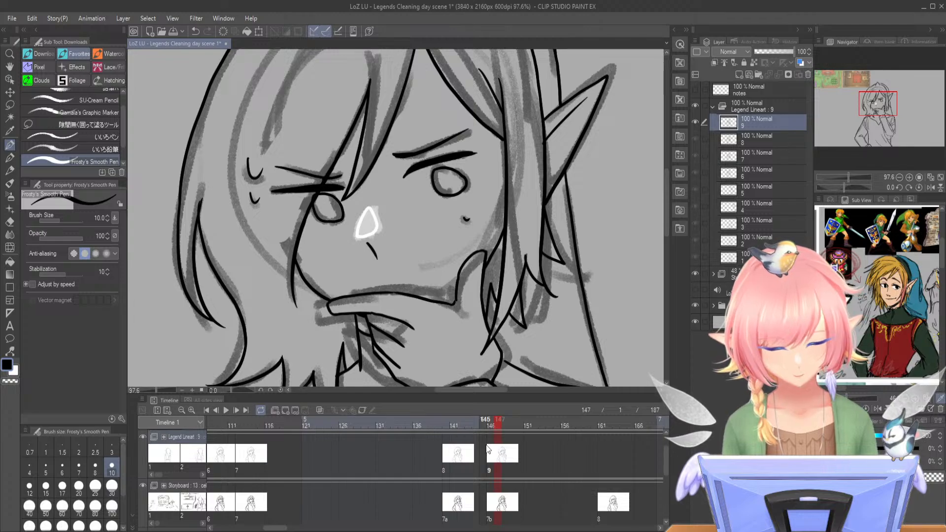
{"action": "left_click", "coordinate": [434, 424]}
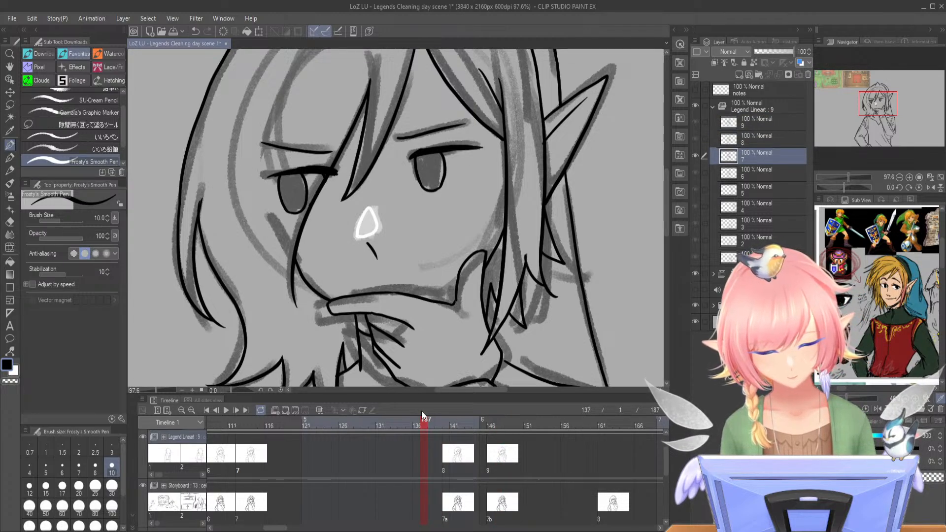
{"action": "left_click", "coordinate": [320, 411]}
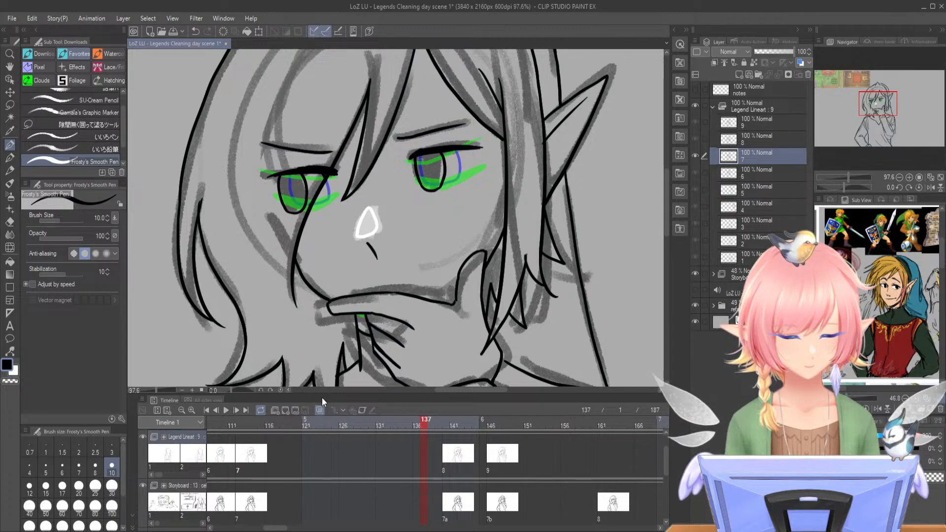
- Compare the facial lineart of cels 6 to 9 with onion skin, from frame 107 through frame 148
{"action": "left_click_drag", "start_coordinate": [848, 178], "coordinate": [850, 177]}
{"action": "left_click_drag", "start_coordinate": [878, 104], "coordinate": [879, 107]}
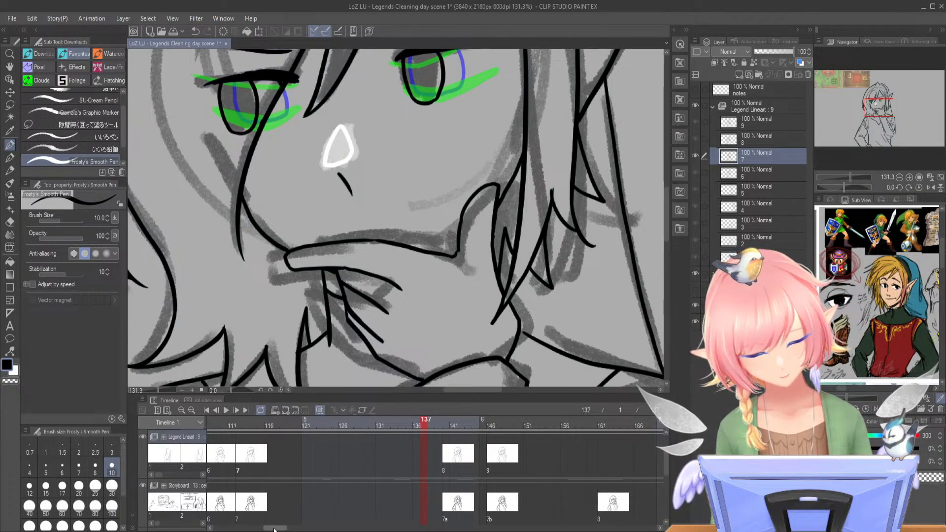
{"action": "scroll", "coordinate": [330, 421], "scroll_direction": "left", "scroll_amount": 2}
{"action": "left_click", "coordinate": [338, 426]}
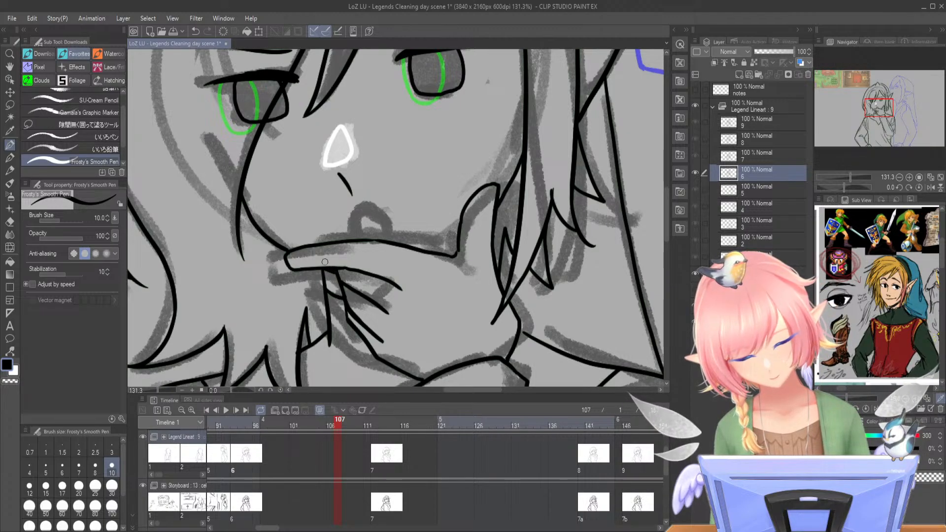
{"action": "left_click", "coordinate": [383, 422]}
{"action": "left_click_drag", "start_coordinate": [382, 422], "coordinate": [642, 426]}
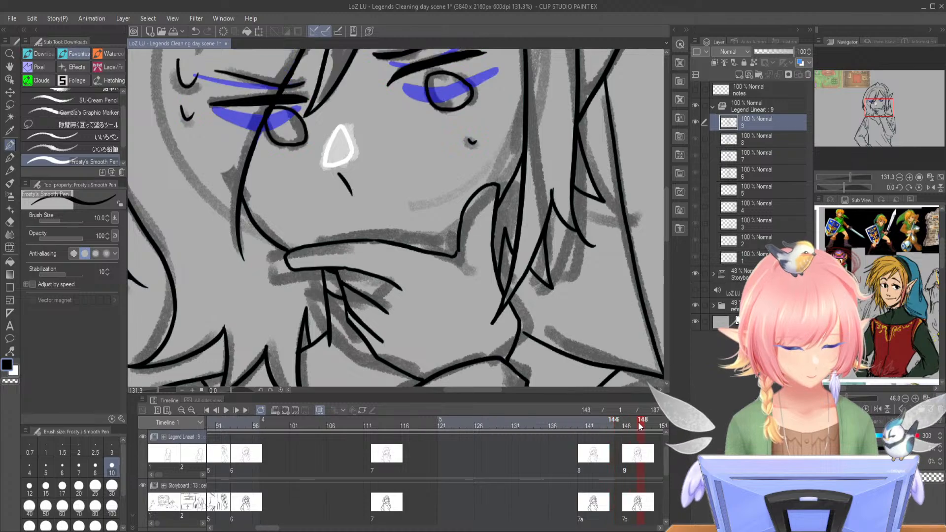
- Add a new blank cel 10 at frame 161 of the Legend Lineart track, and return to cel 9 at frame 159
{"action": "left_click_drag", "start_coordinate": [272, 528], "coordinate": [293, 528]}
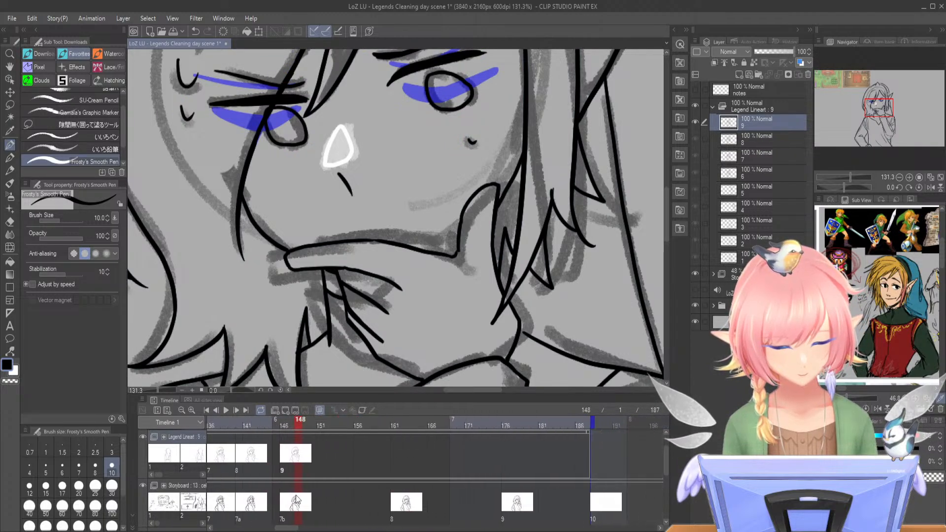
{"action": "left_click", "coordinate": [394, 425]}
{"action": "left_click_drag", "start_coordinate": [848, 178], "coordinate": [844, 177]}
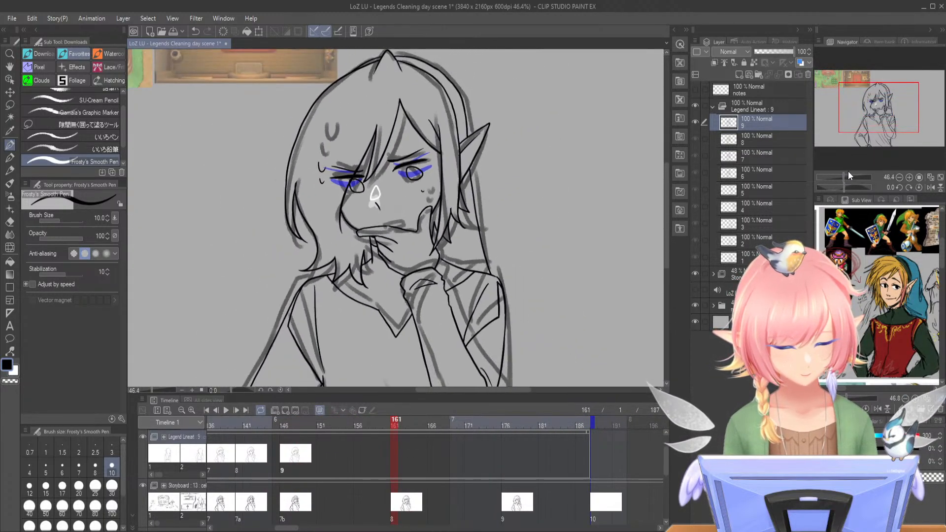
{"action": "left_click", "coordinate": [287, 410]}
{"action": "left_click_drag", "start_coordinate": [844, 177], "coordinate": [847, 177]}
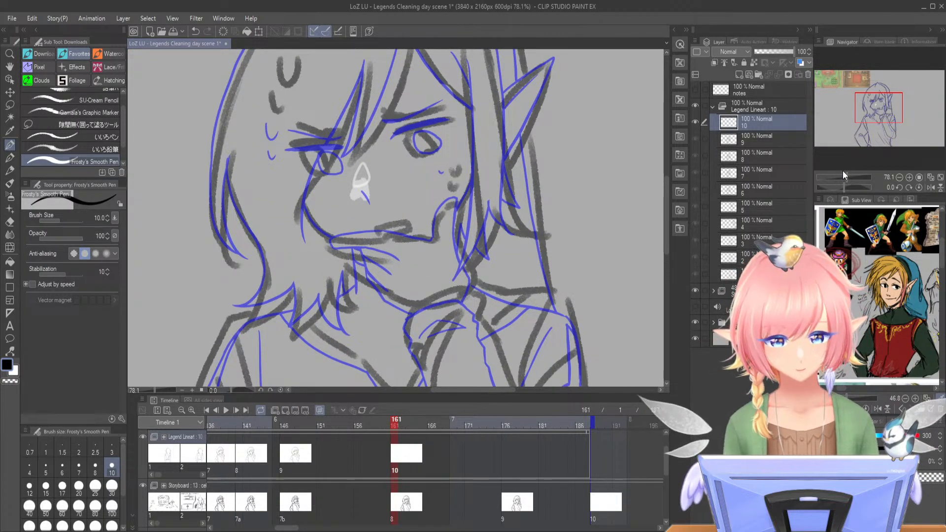
{"action": "left_click", "coordinate": [380, 420]}
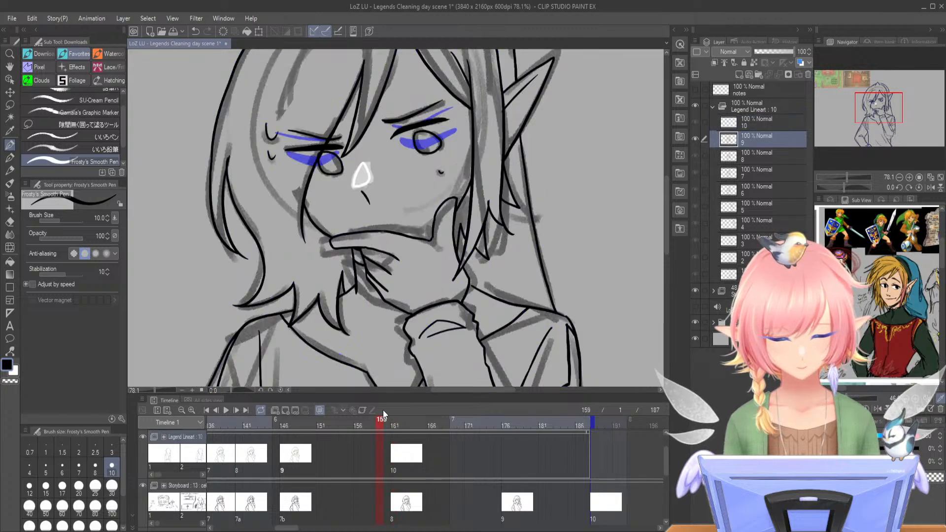
{"action": "left_click_drag", "start_coordinate": [874, 113], "coordinate": [869, 106]}
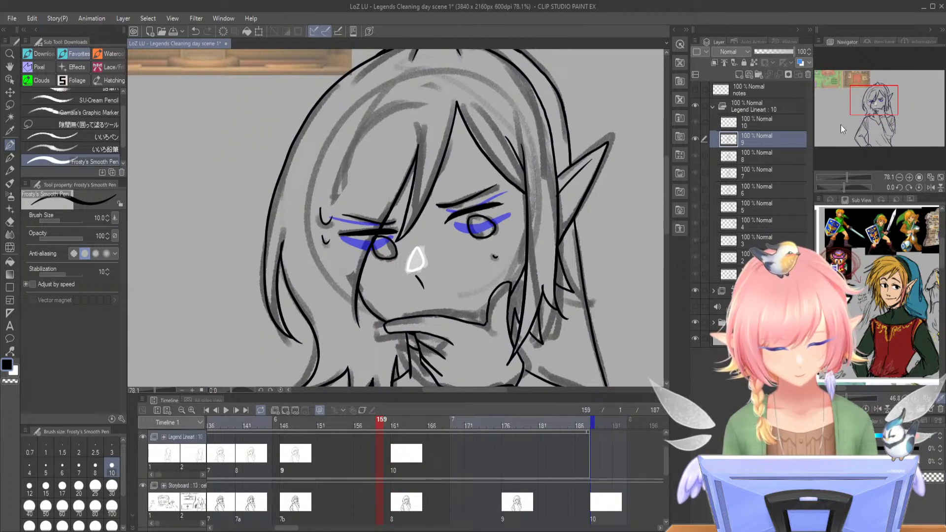
- Erase the two small curved marks beside the eye on cel 9 and redraw them higher, checking their position against frame 161
{"action": "left_click_drag", "start_coordinate": [324, 217], "coordinate": [327, 243]}
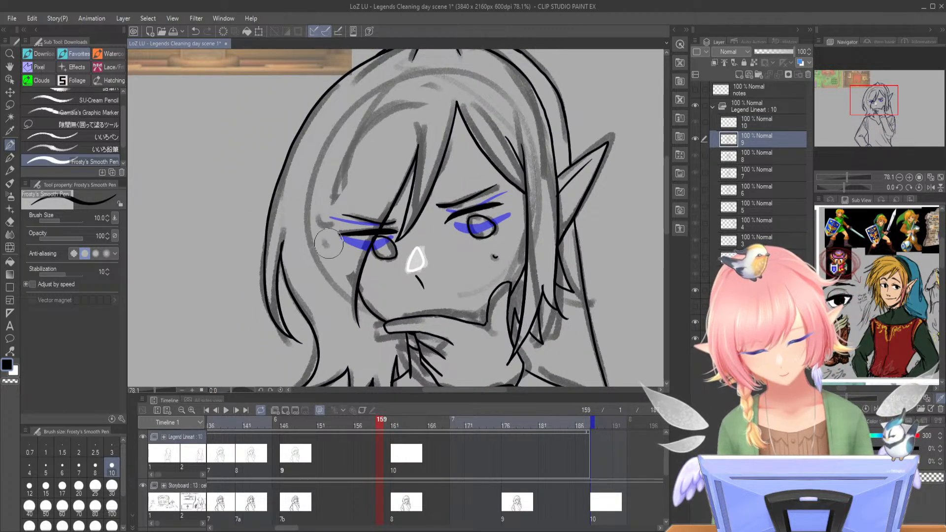
{"action": "left_click", "coordinate": [394, 420]}
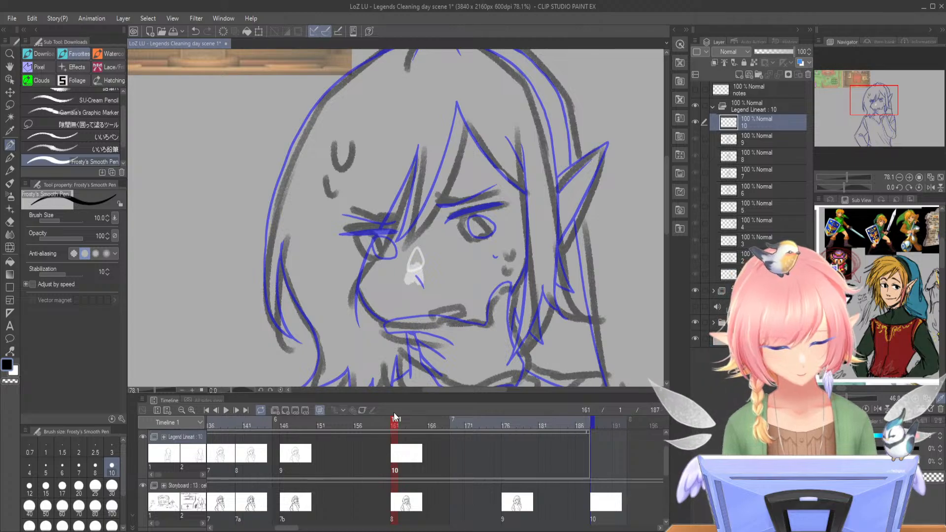
{"action": "left_click", "coordinate": [388, 419]}
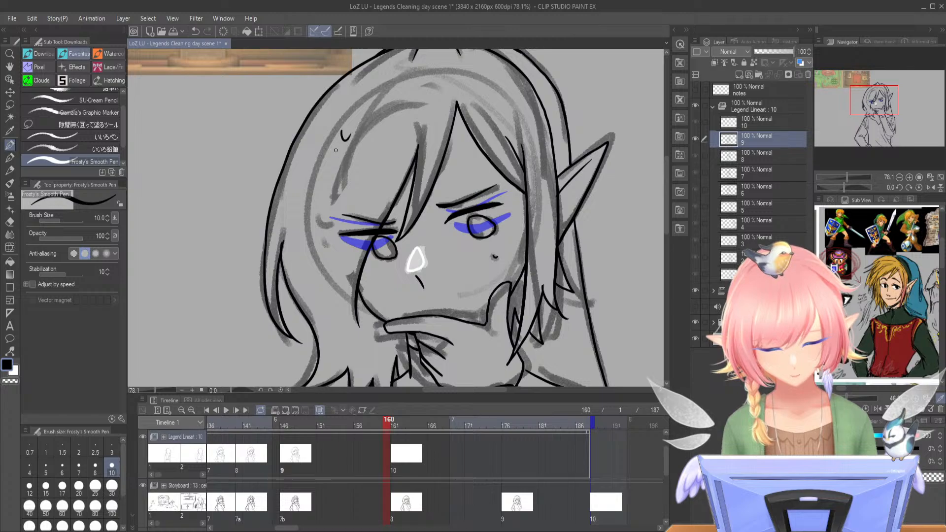
{"action": "left_click", "coordinate": [395, 420]}
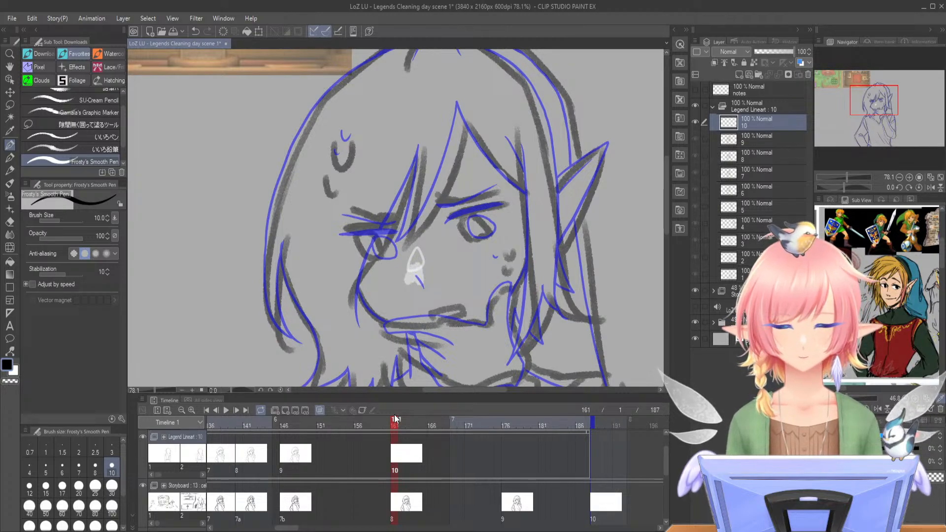
- Examine the Legend character reference images in the Sub View for the hair, ear and costume design
{"action": "left_click_drag", "start_coordinate": [882, 97], "coordinate": [887, 98]}
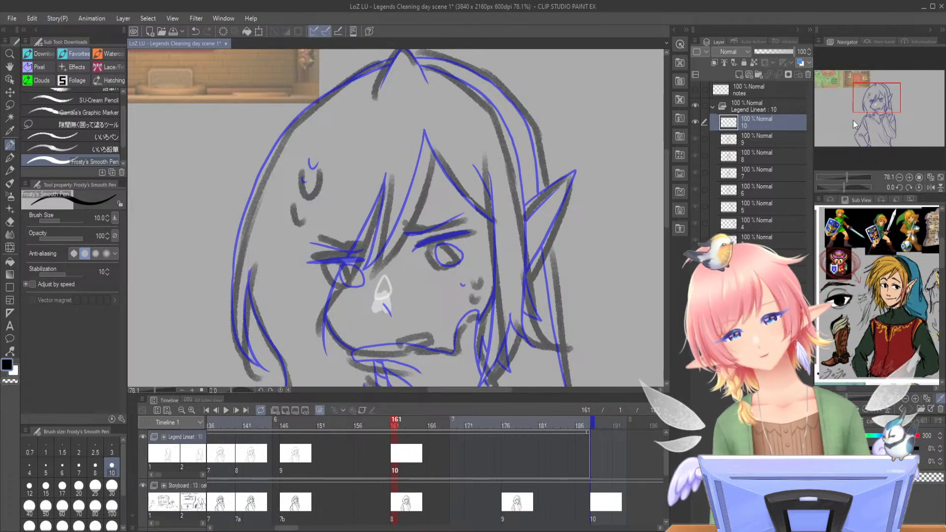
{"action": "left_click_drag", "start_coordinate": [846, 398], "coordinate": [848, 389]}
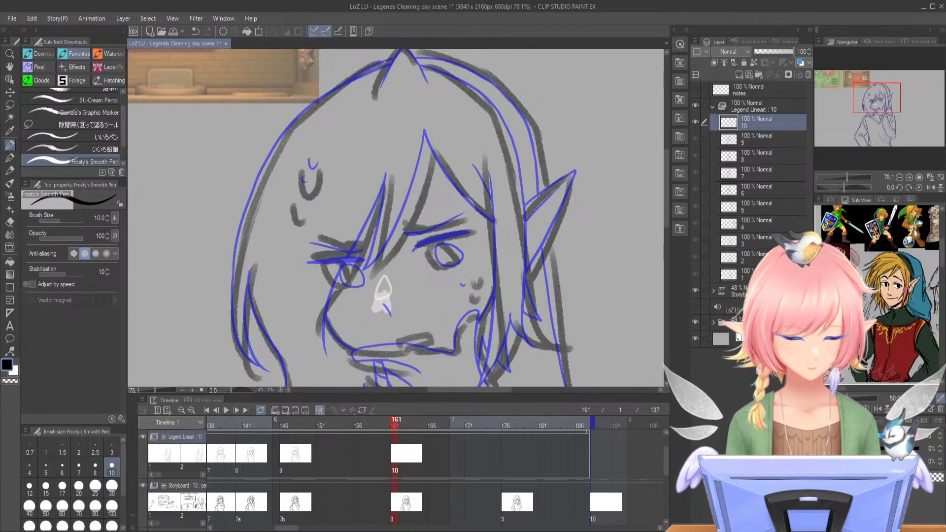
{"action": "scroll", "coordinate": [877, 296], "scroll_direction": "down", "scroll_amount": 2}
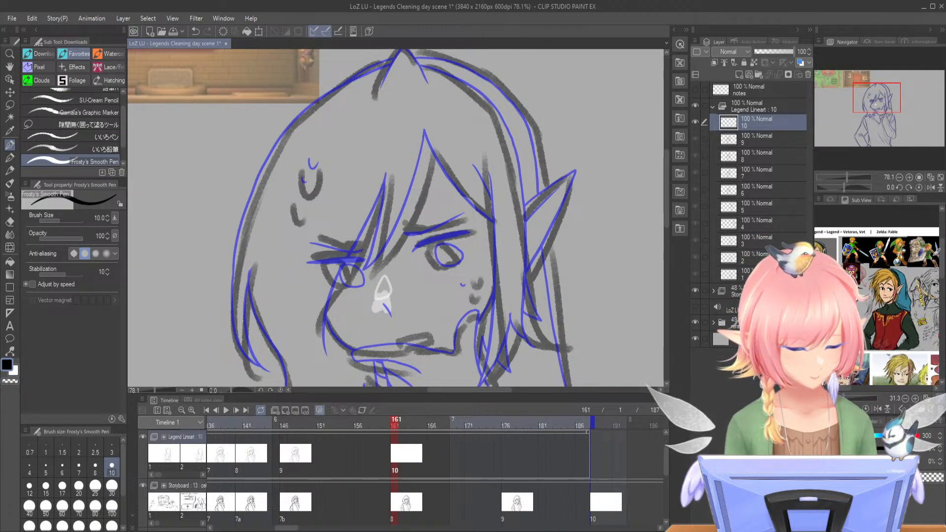
{"action": "left_click_drag", "start_coordinate": [942, 256], "coordinate": [941, 283]}
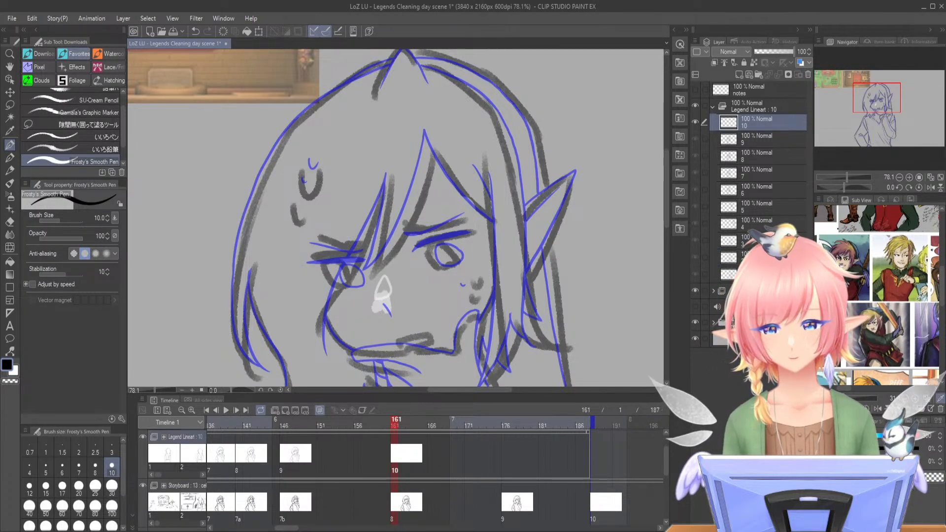
{"action": "mouse_move", "coordinate": [853, 388]}
{"action": "left_mouse_down"}
{"action": "mouse_move", "coordinate": [838, 386]}
{"action": "mouse_move", "coordinate": [853, 386]}
{"action": "left_mouse_up"}
{"action": "left_click_drag", "start_coordinate": [940, 285], "coordinate": [941, 257]}
{"action": "scroll", "coordinate": [844, 391], "scroll_direction": "up", "scroll_amount": 2}
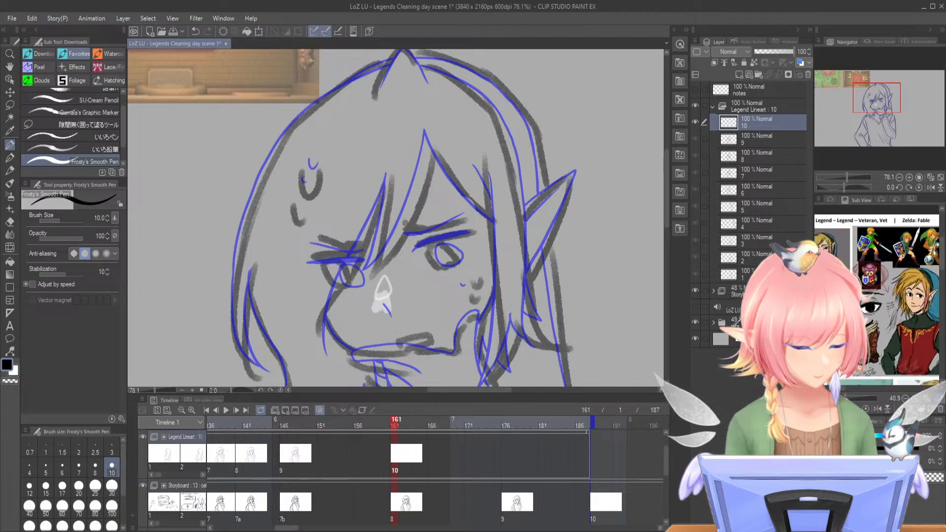
{"action": "left_click_drag", "start_coordinate": [941, 251], "coordinate": [941, 255]}
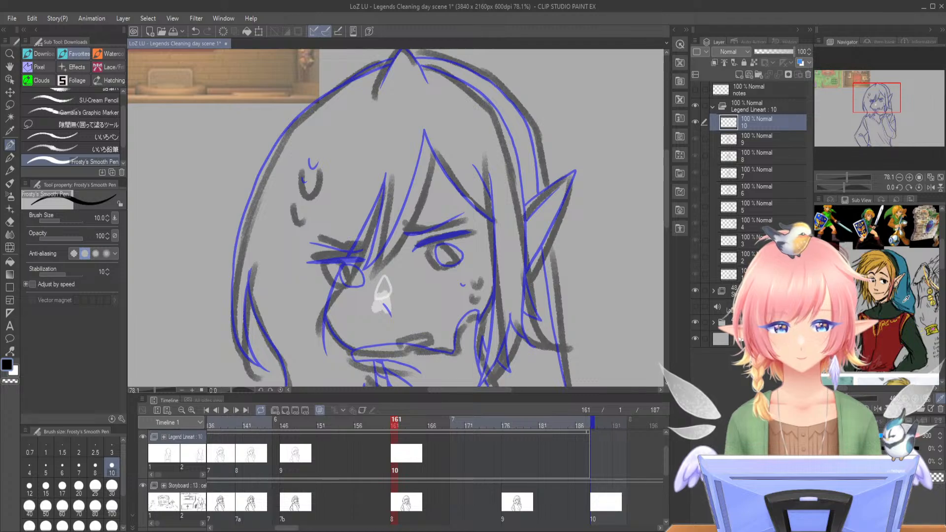
- Ink the pointed bang that falls between the eyes and the strand crossing the eye on cel 10, following the storyboard sketch
{"action": "left_click_drag", "start_coordinate": [872, 102], "coordinate": [878, 101]}
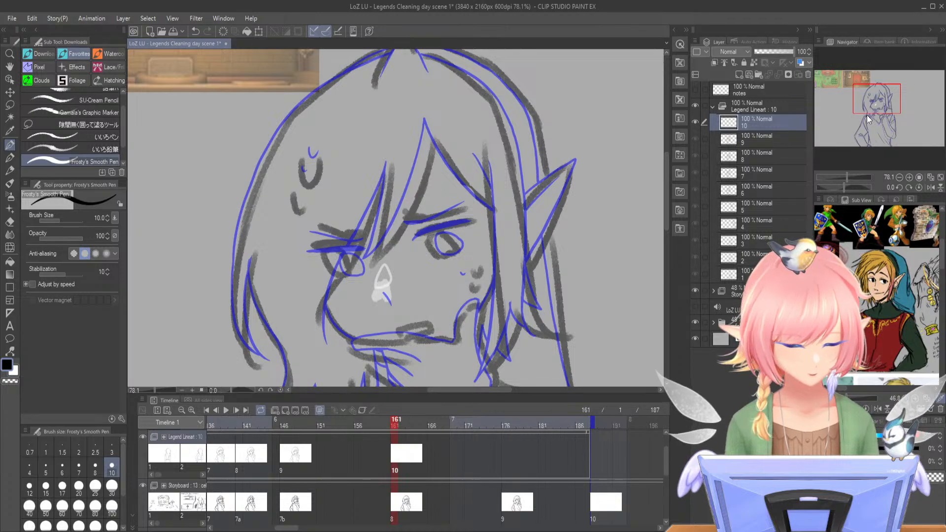
{"action": "left_click_drag", "start_coordinate": [873, 101], "coordinate": [871, 106]}
{"action": "left_click_drag", "start_coordinate": [847, 178], "coordinate": [848, 179]}
{"action": "left_click_drag", "start_coordinate": [864, 123], "coordinate": [865, 87]}
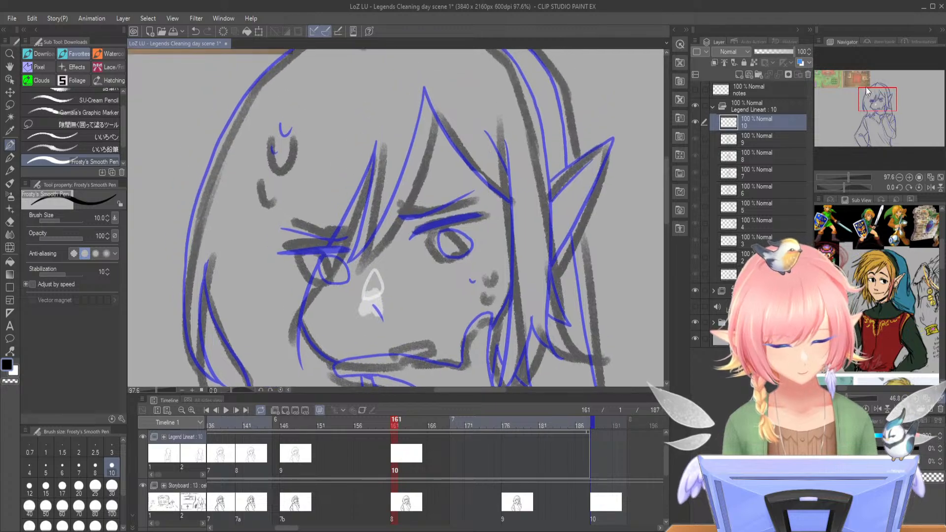
{"action": "mouse_move", "coordinate": [436, 99]}
{"action": "left_mouse_down"}
{"action": "mouse_move", "coordinate": [411, 198]}
{"action": "mouse_move", "coordinate": [366, 260]}
{"action": "mouse_move", "coordinate": [379, 161]}
{"action": "mouse_move", "coordinate": [304, 318]}
{"action": "mouse_move", "coordinate": [291, 369]}
{"action": "left_mouse_up"}
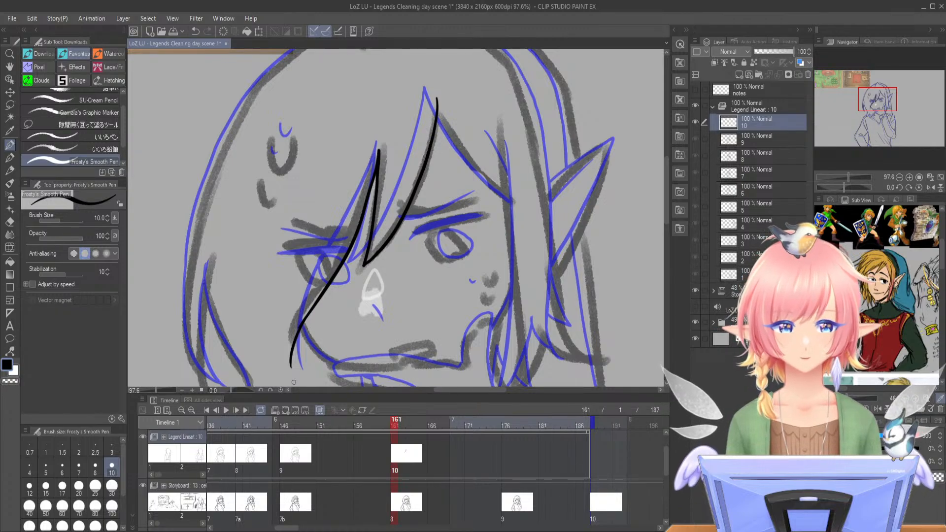
- Ink the small pointed hair tuft at the crown on cel 10, replacing the first version with a straighter one
{"action": "left_click_drag", "start_coordinate": [876, 100], "coordinate": [872, 81]}
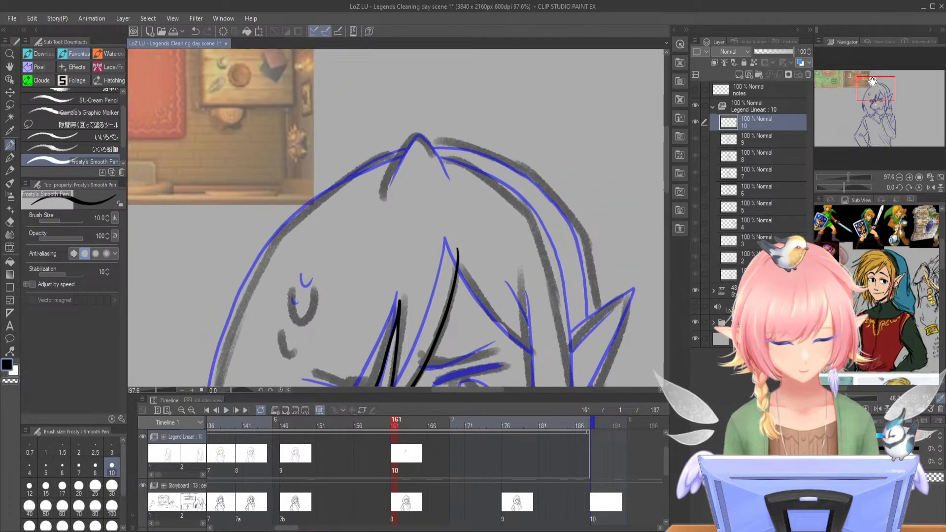
{"action": "mouse_move", "coordinate": [442, 156]}
{"action": "left_mouse_down"}
{"action": "mouse_move", "coordinate": [425, 137]}
{"action": "mouse_move", "coordinate": [392, 201]}
{"action": "left_mouse_up"}
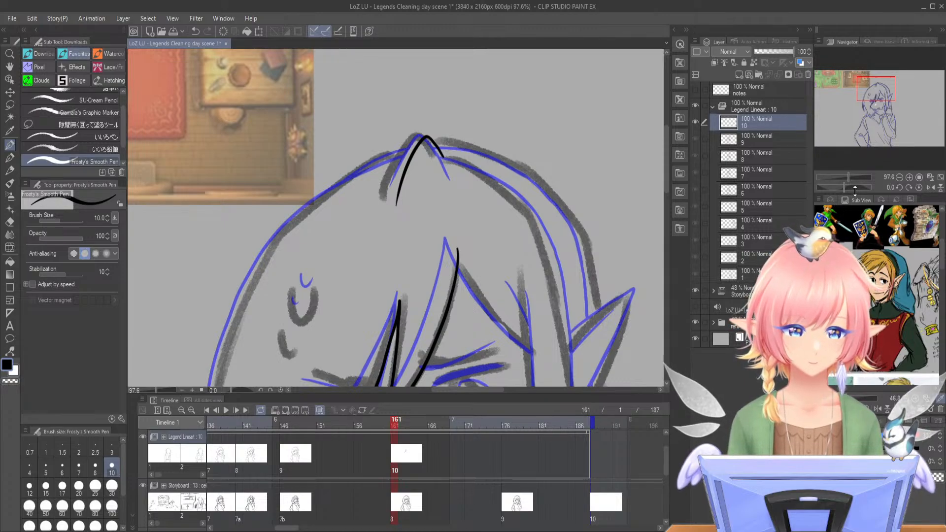
{"action": "left_click_drag", "start_coordinate": [872, 93], "coordinate": [864, 82]}
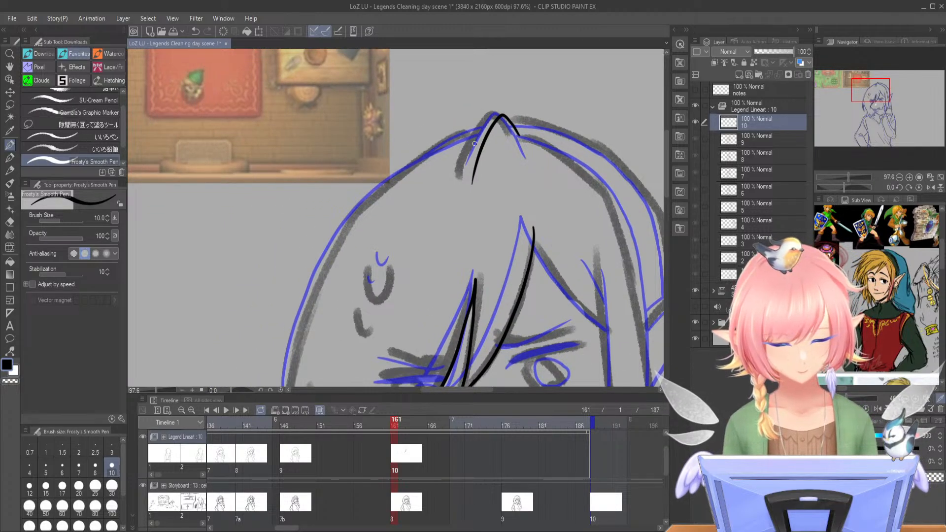
{"action": "mouse_move", "coordinate": [489, 129]}
{"action": "left_mouse_down"}
{"action": "mouse_move", "coordinate": [424, 156]}
{"action": "mouse_move", "coordinate": [382, 192]}
{"action": "left_mouse_up"}
{"action": "key", "text": "ctrl+z"}
{"action": "key", "text": "ctrl+z"}
{"action": "left_click_drag", "start_coordinate": [501, 115], "coordinate": [468, 180]}
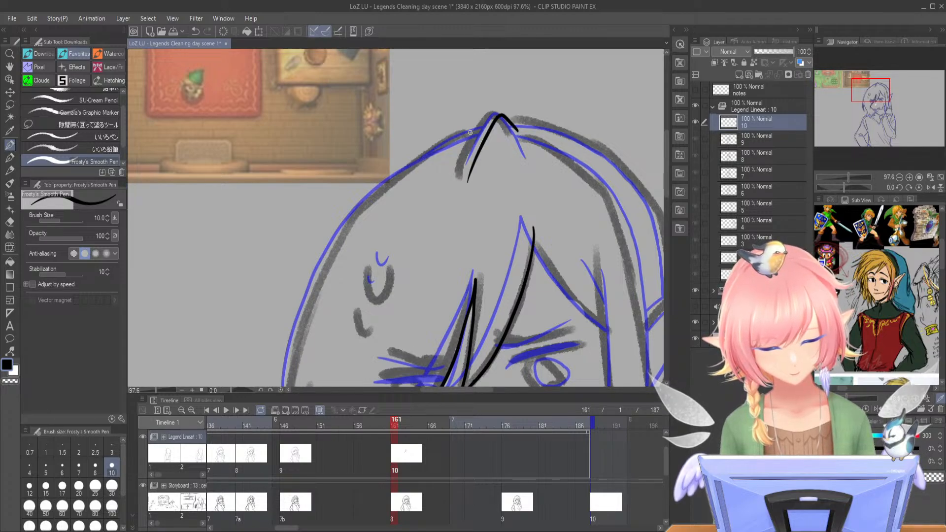
- Ink the head's curved outline on the side away from the ear and the two small curved marks inside it
{"action": "mouse_move", "coordinate": [490, 131]}
{"action": "left_mouse_down"}
{"action": "mouse_move", "coordinate": [394, 179]}
{"action": "mouse_move", "coordinate": [326, 266]}
{"action": "mouse_move", "coordinate": [312, 312]}
{"action": "left_mouse_up"}
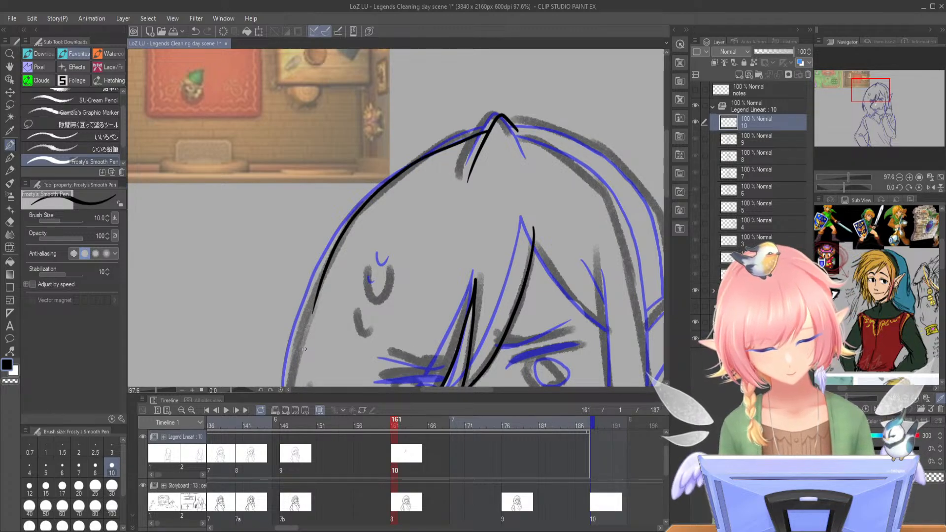
{"action": "left_click_drag", "start_coordinate": [369, 264], "coordinate": [388, 259]}
{"action": "left_click_drag", "start_coordinate": [358, 307], "coordinate": [370, 320]}
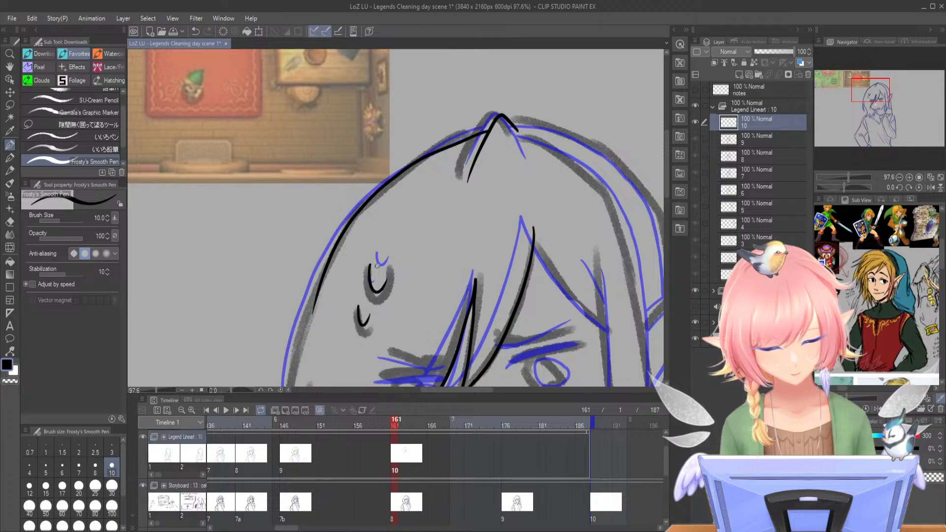
- Extend the outer hair outline down past the face and ink the pointed tip of the side lock, redrawing its inner edge
{"action": "left_click_drag", "start_coordinate": [873, 95], "coordinate": [870, 106]}
{"action": "mouse_move", "coordinate": [359, 136]}
{"action": "left_mouse_down"}
{"action": "mouse_move", "coordinate": [324, 293]}
{"action": "mouse_move", "coordinate": [358, 362]}
{"action": "left_mouse_up"}
{"action": "left_click_drag", "start_coordinate": [347, 231], "coordinate": [355, 362]}
{"action": "key", "text": "ctrl+z"}
{"action": "mouse_move", "coordinate": [345, 244]}
{"action": "left_mouse_down"}
{"action": "mouse_move", "coordinate": [339, 335]}
{"action": "mouse_move", "coordinate": [354, 364]}
{"action": "left_mouse_up"}
{"action": "key", "text": "ctrl+z"}
{"action": "mouse_move", "coordinate": [347, 238]}
{"action": "left_mouse_down"}
{"action": "mouse_move", "coordinate": [341, 337]}
{"action": "mouse_move", "coordinate": [357, 363]}
{"action": "left_mouse_up"}
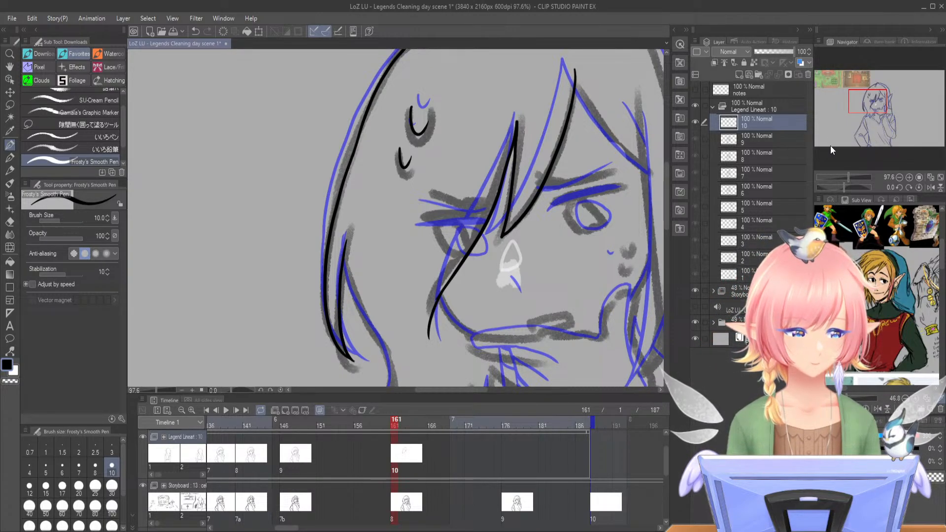
- Ink the hair edge curving from the side lock to the shoulder and the jagged hair ends beside the neck
{"action": "left_click_drag", "start_coordinate": [876, 104], "coordinate": [868, 104]}
{"action": "mouse_move", "coordinate": [355, 117]}
{"action": "left_mouse_down"}
{"action": "mouse_move", "coordinate": [367, 190]}
{"action": "mouse_move", "coordinate": [394, 230]}
{"action": "mouse_move", "coordinate": [397, 268]}
{"action": "mouse_move", "coordinate": [394, 295]}
{"action": "mouse_move", "coordinate": [358, 321]}
{"action": "left_mouse_up"}
{"action": "key", "text": "ctrl+z"}
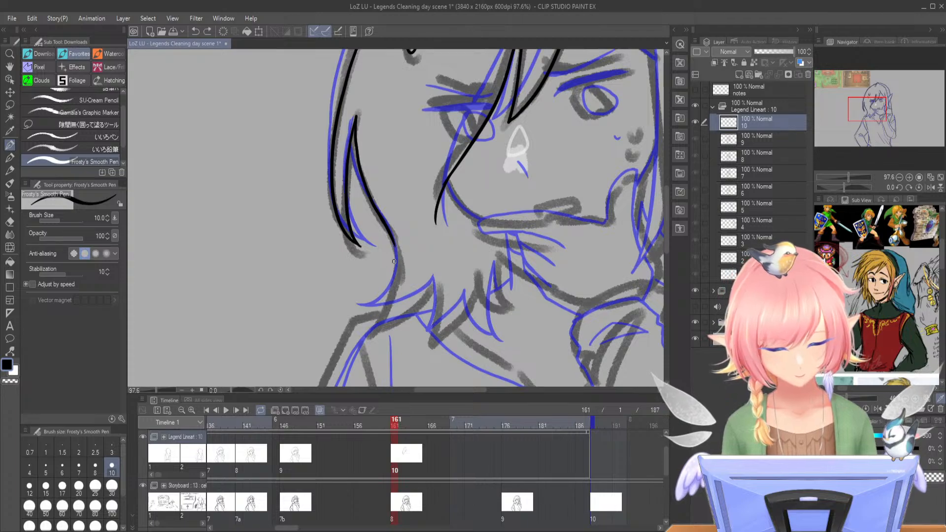
{"action": "mouse_move", "coordinate": [393, 241]}
{"action": "left_mouse_down"}
{"action": "mouse_move", "coordinate": [394, 283]}
{"action": "mouse_move", "coordinate": [355, 324]}
{"action": "mouse_move", "coordinate": [396, 321]}
{"action": "mouse_move", "coordinate": [435, 283]}
{"action": "mouse_move", "coordinate": [432, 348]}
{"action": "mouse_move", "coordinate": [474, 280]}
{"action": "mouse_move", "coordinate": [500, 332]}
{"action": "mouse_move", "coordinate": [493, 266]}
{"action": "left_mouse_up"}
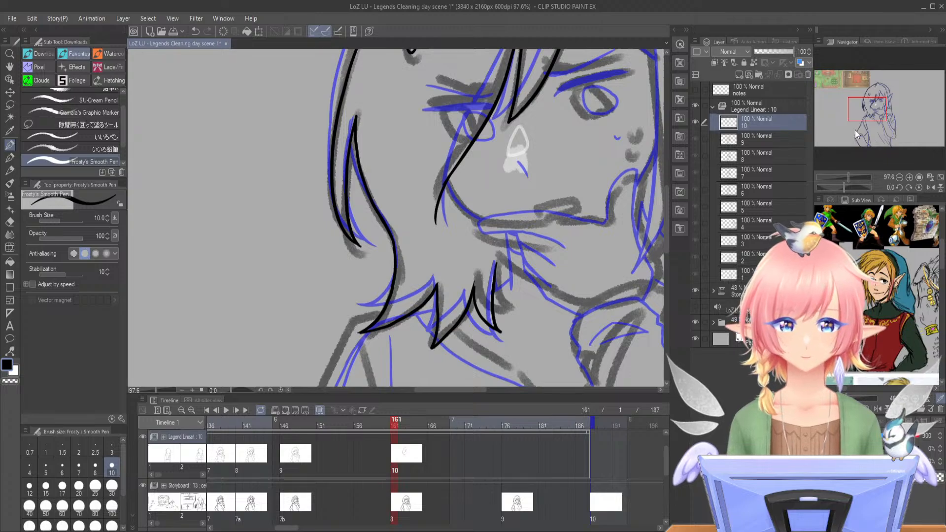
- Ink the bang's edge on the ear side and the inner hair contour from the crown tuft to the ear, redrawing the contour
{"action": "left_click_drag", "start_coordinate": [870, 128], "coordinate": [878, 95]}
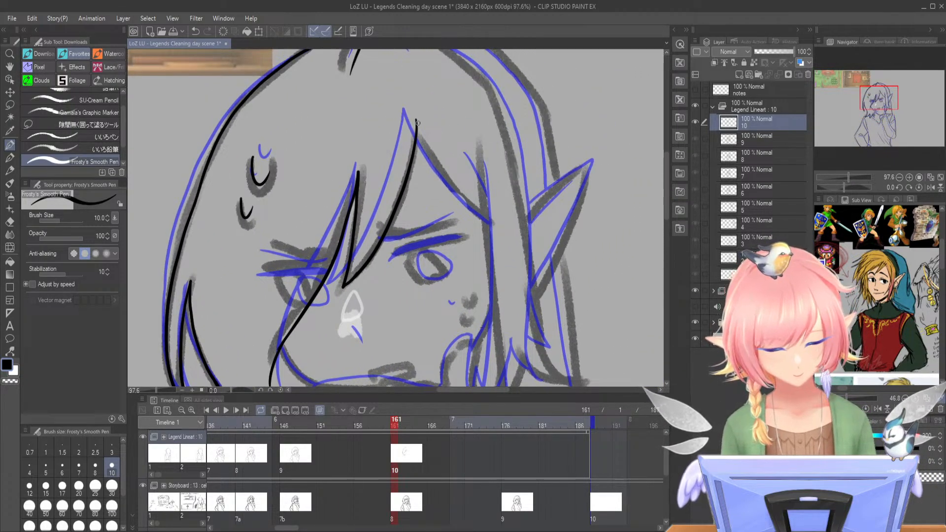
{"action": "mouse_move", "coordinate": [416, 121]}
{"action": "left_mouse_down"}
{"action": "mouse_move", "coordinate": [427, 152]}
{"action": "mouse_move", "coordinate": [490, 224]}
{"action": "left_mouse_up"}
{"action": "left_click_drag", "start_coordinate": [875, 103], "coordinate": [872, 98]}
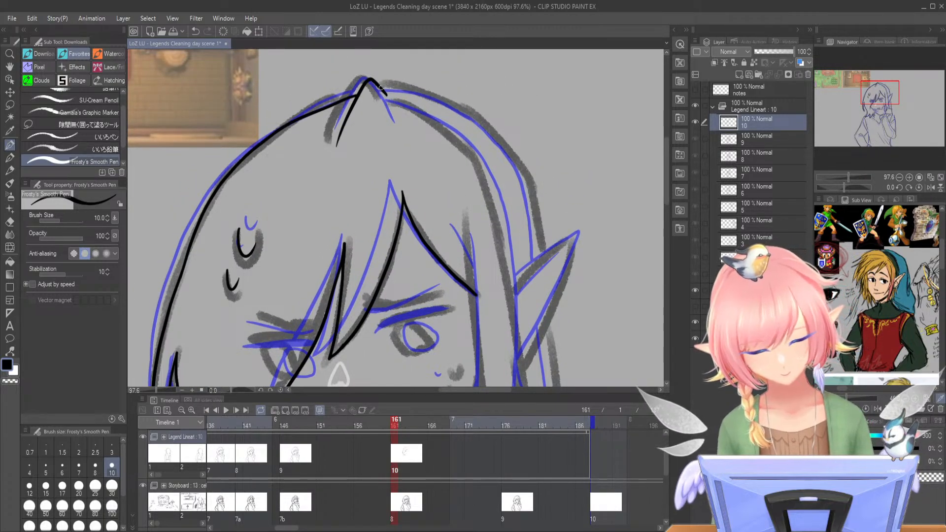
{"action": "mouse_move", "coordinate": [394, 101]}
{"action": "left_mouse_down"}
{"action": "mouse_move", "coordinate": [463, 145]}
{"action": "mouse_move", "coordinate": [475, 167]}
{"action": "mouse_move", "coordinate": [479, 160]}
{"action": "mouse_move", "coordinate": [471, 150]}
{"action": "mouse_move", "coordinate": [505, 225]}
{"action": "mouse_move", "coordinate": [509, 300]}
{"action": "left_mouse_up"}
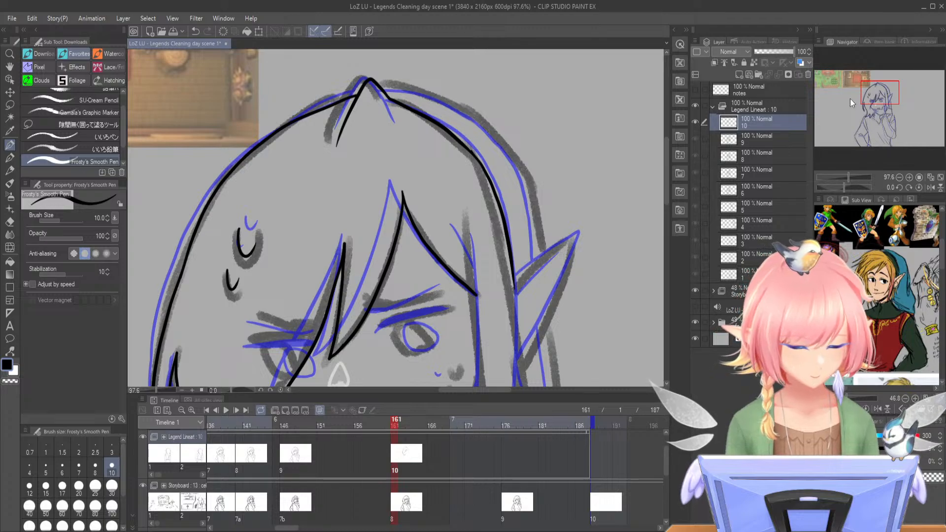
{"action": "key", "text": "ctrl+z"}
{"action": "key", "text": "ctrl+z"}
{"action": "mouse_move", "coordinate": [386, 93]}
{"action": "left_mouse_down"}
{"action": "mouse_move", "coordinate": [401, 114]}
{"action": "mouse_move", "coordinate": [407, 108]}
{"action": "mouse_move", "coordinate": [439, 126]}
{"action": "mouse_move", "coordinate": [425, 116]}
{"action": "mouse_move", "coordinate": [461, 143]}
{"action": "mouse_move", "coordinate": [477, 162]}
{"action": "left_mouse_up"}
{"action": "key", "text": "ctrl+z"}
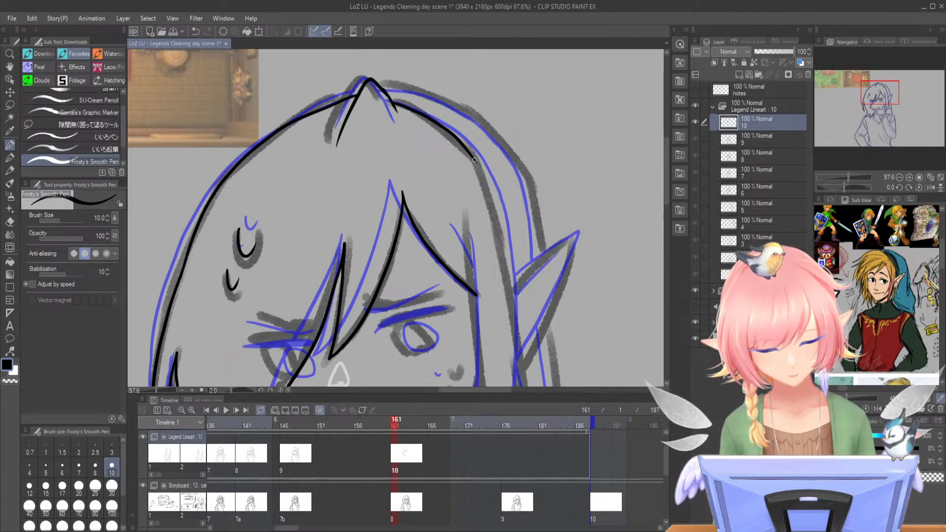
{"action": "left_click_drag", "start_coordinate": [503, 232], "coordinate": [513, 313]}
- Ink the long lock in front of the ear and its pointed lower ends, redrawing the line along the cheek
{"action": "left_click_drag", "start_coordinate": [473, 289], "coordinate": [494, 145]}
{"action": "mouse_move", "coordinate": [491, 96]}
{"action": "left_mouse_down"}
{"action": "mouse_move", "coordinate": [499, 285]}
{"action": "mouse_move", "coordinate": [473, 360]}
{"action": "left_mouse_up"}
{"action": "key", "text": "ctrl+z"}
{"action": "mouse_move", "coordinate": [491, 103]}
{"action": "left_mouse_down"}
{"action": "mouse_move", "coordinate": [494, 293]}
{"action": "mouse_move", "coordinate": [465, 373]}
{"action": "left_mouse_up"}
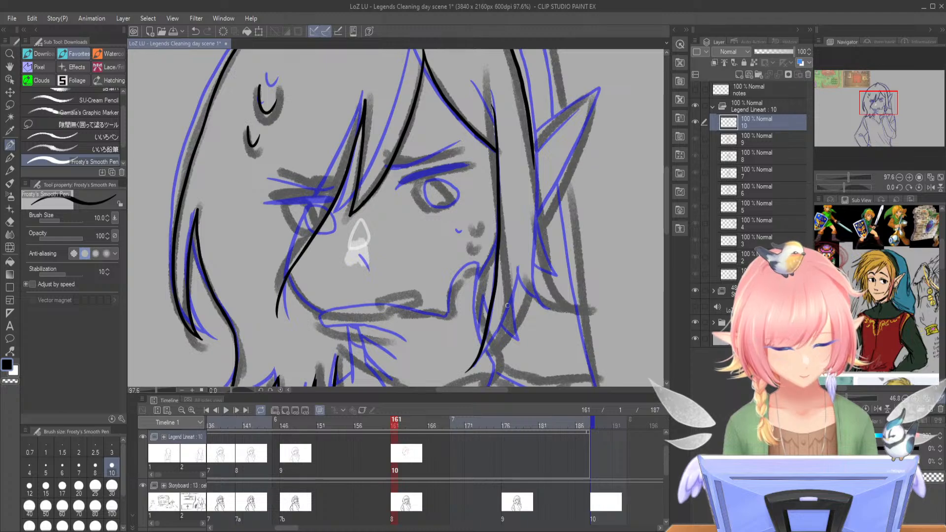
{"action": "mouse_move", "coordinate": [518, 277]}
{"action": "left_mouse_down"}
{"action": "mouse_move", "coordinate": [504, 331]}
{"action": "mouse_move", "coordinate": [477, 372]}
{"action": "left_mouse_up"}
{"action": "left_click_drag", "start_coordinate": [518, 270], "coordinate": [545, 312]}
{"action": "mouse_move", "coordinate": [531, 146]}
{"action": "left_mouse_down"}
{"action": "mouse_move", "coordinate": [533, 279]}
{"action": "mouse_move", "coordinate": [550, 314]}
{"action": "left_mouse_up"}
- Ink the pointed ear on cel 10 with its upper and lower edges and the inner fold line
{"action": "left_click_drag", "start_coordinate": [879, 110], "coordinate": [883, 115]}
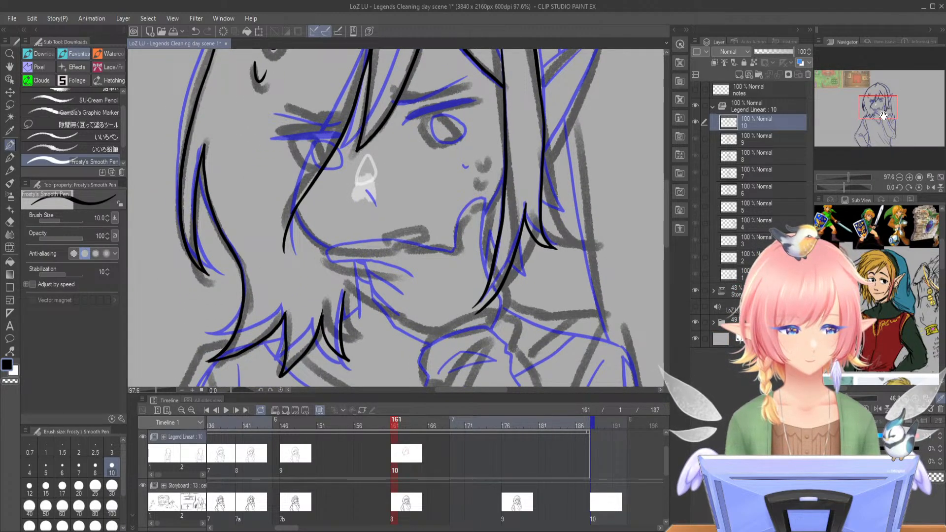
{"action": "left_click_drag", "start_coordinate": [884, 115], "coordinate": [885, 107]}
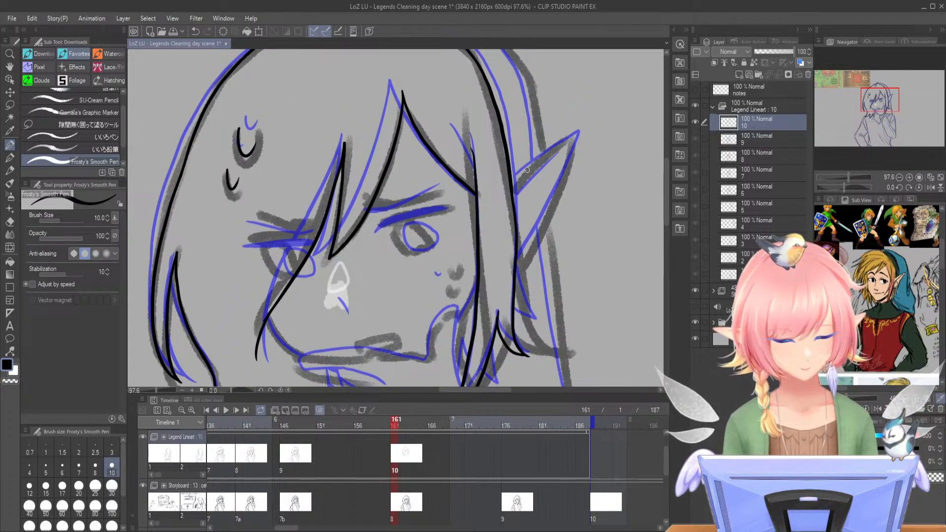
{"action": "mouse_move", "coordinate": [512, 183]}
{"action": "left_mouse_down"}
{"action": "mouse_move", "coordinate": [571, 133]}
{"action": "mouse_move", "coordinate": [513, 276]}
{"action": "left_mouse_up"}
{"action": "key", "text": "ctrl+z"}
{"action": "left_click_drag", "start_coordinate": [576, 130], "coordinate": [515, 281]}
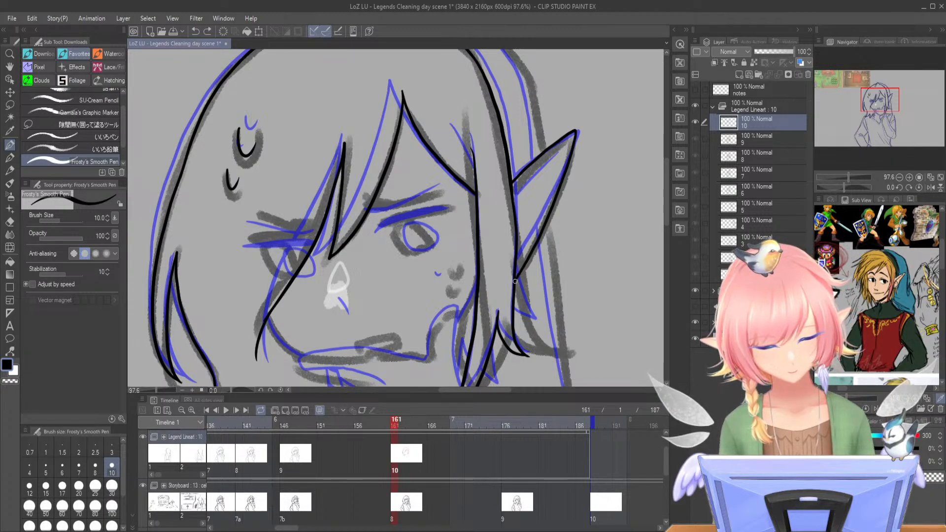
{"action": "left_click_drag", "start_coordinate": [515, 206], "coordinate": [557, 155]}
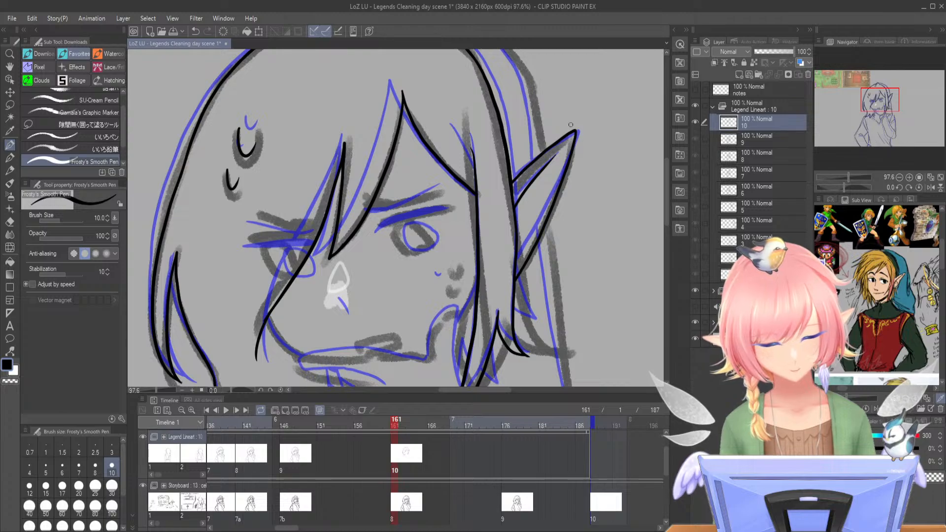
- Ink the outer contour over the top of the head, on both sides of the crown tuft and down to the ear
{"action": "left_click_drag", "start_coordinate": [879, 101], "coordinate": [876, 93]}
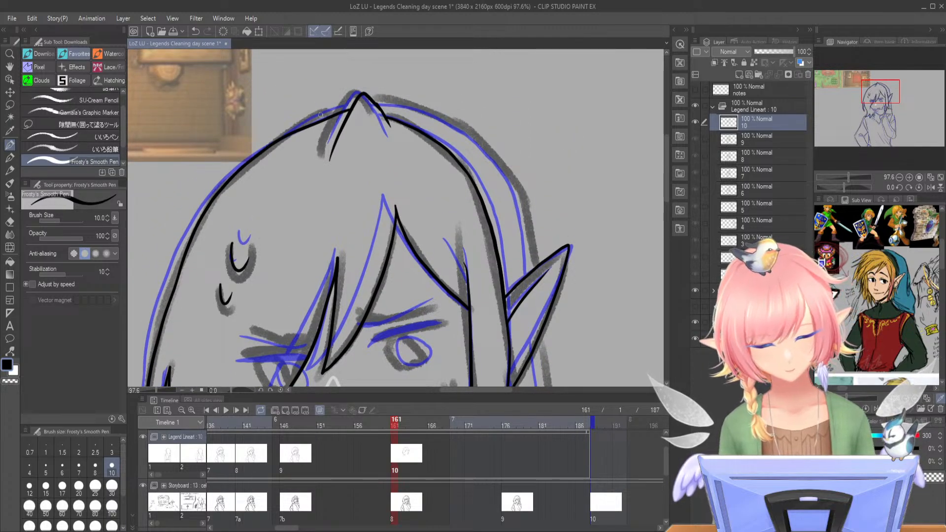
{"action": "mouse_move", "coordinate": [355, 101]}
{"action": "left_mouse_down"}
{"action": "mouse_move", "coordinate": [307, 117]}
{"action": "mouse_move", "coordinate": [260, 146]}
{"action": "left_mouse_up"}
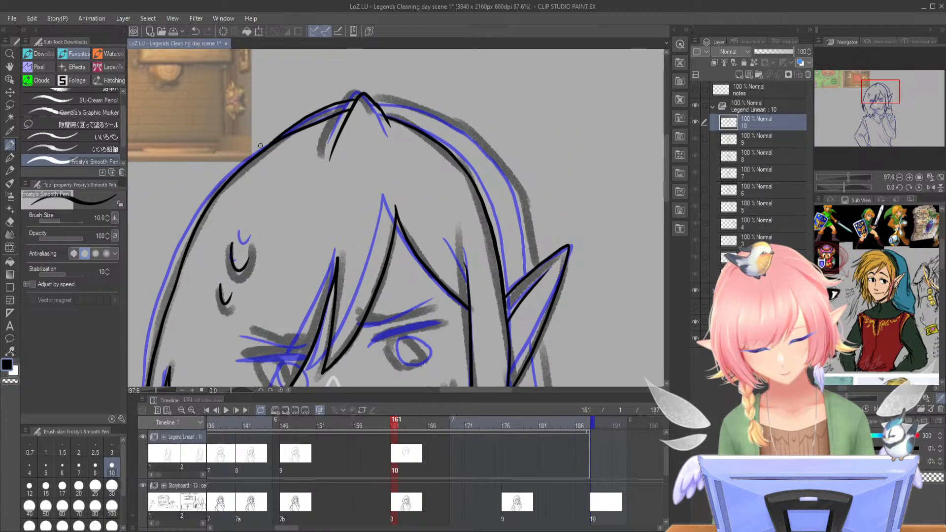
{"action": "mouse_move", "coordinate": [377, 101]}
{"action": "left_mouse_down"}
{"action": "mouse_move", "coordinate": [453, 121]}
{"action": "mouse_move", "coordinate": [496, 158]}
{"action": "mouse_move", "coordinate": [521, 197]}
{"action": "mouse_move", "coordinate": [530, 273]}
{"action": "left_mouse_up"}
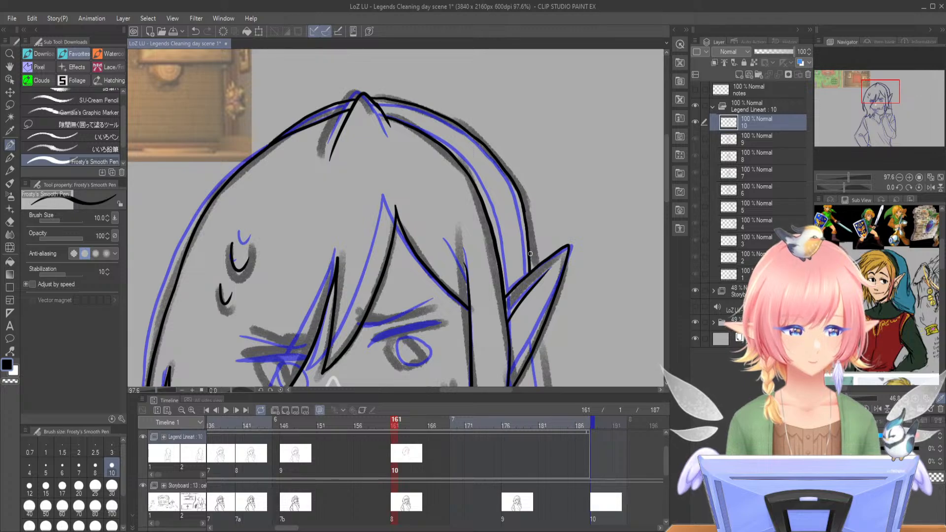
- Ink the long back contour running from below the ear down to the shoulder, redrawing it until it follows the sketch
{"action": "left_click_drag", "start_coordinate": [890, 96], "coordinate": [890, 108]}
{"action": "left_click_drag", "start_coordinate": [537, 152], "coordinate": [538, 197]}
{"action": "key", "text": "ctrl+z"}
{"action": "left_click_drag", "start_coordinate": [536, 159], "coordinate": [575, 377]}
{"action": "key", "text": "ctrl+z"}
{"action": "mouse_move", "coordinate": [536, 153]}
{"action": "left_mouse_down"}
{"action": "mouse_move", "coordinate": [555, 313]}
{"action": "mouse_move", "coordinate": [575, 377]}
{"action": "left_mouse_up"}
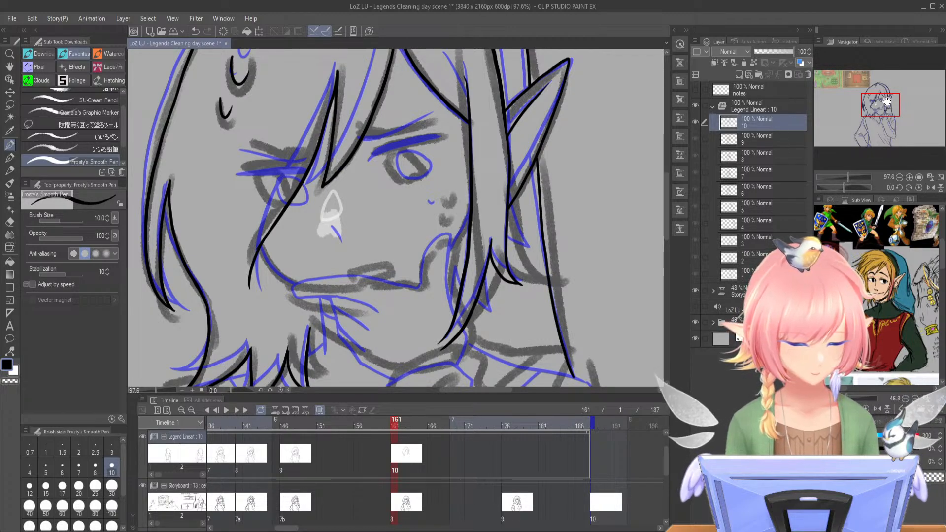
- Ink the back-of-head contour down to the ear and the two small curved marks on the cheek of cel 10
{"action": "left_click_drag", "start_coordinate": [886, 101], "coordinate": [884, 88]}
{"action": "mouse_move", "coordinate": [520, 241]}
{"action": "left_mouse_down"}
{"action": "mouse_move", "coordinate": [518, 257]}
{"action": "mouse_move", "coordinate": [526, 250]}
{"action": "left_mouse_up"}
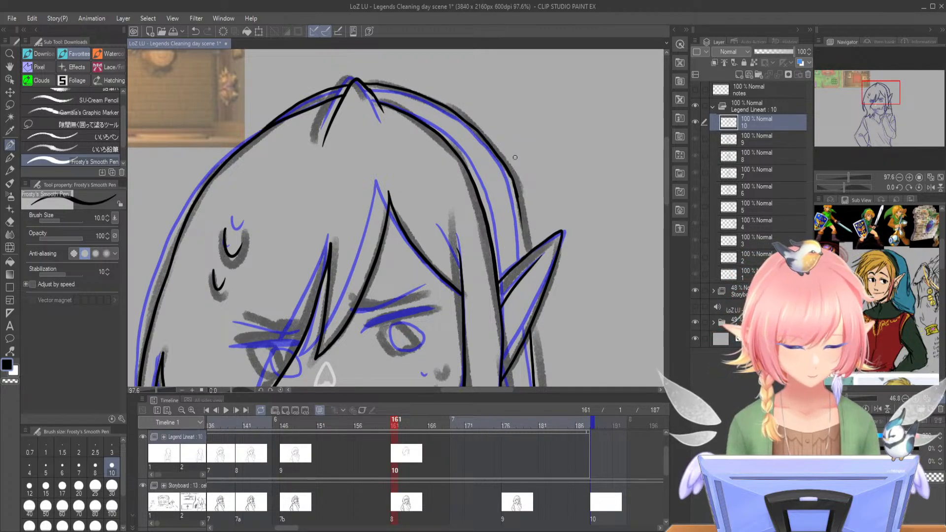
{"action": "left_click_drag", "start_coordinate": [512, 183], "coordinate": [526, 260]}
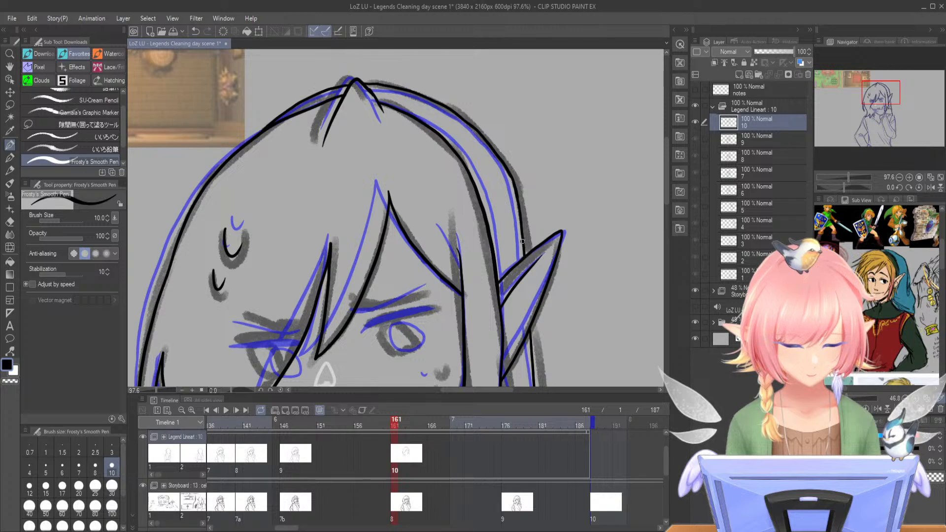
{"action": "left_click_drag", "start_coordinate": [886, 95], "coordinate": [880, 105]}
{"action": "left_click_drag", "start_coordinate": [503, 236], "coordinate": [508, 252]}
- Ink the thick upper lash line and the iris outline of the eye nearer the pointed ear
{"action": "left_click_drag", "start_coordinate": [850, 173], "coordinate": [852, 175]}
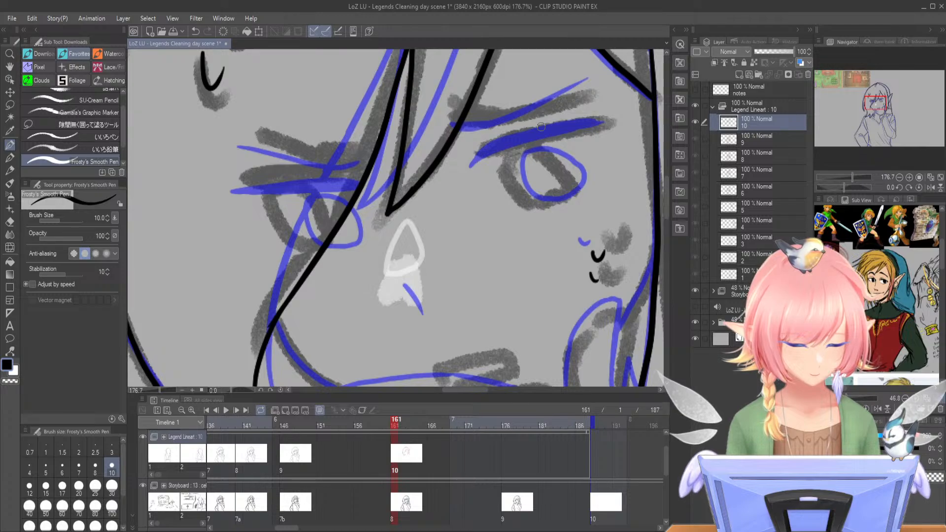
{"action": "mouse_move", "coordinate": [488, 146]}
{"action": "left_mouse_down"}
{"action": "mouse_move", "coordinate": [521, 136]}
{"action": "mouse_move", "coordinate": [493, 146]}
{"action": "mouse_move", "coordinate": [571, 133]}
{"action": "left_mouse_up"}
{"action": "left_click_drag", "start_coordinate": [487, 146], "coordinate": [618, 123]}
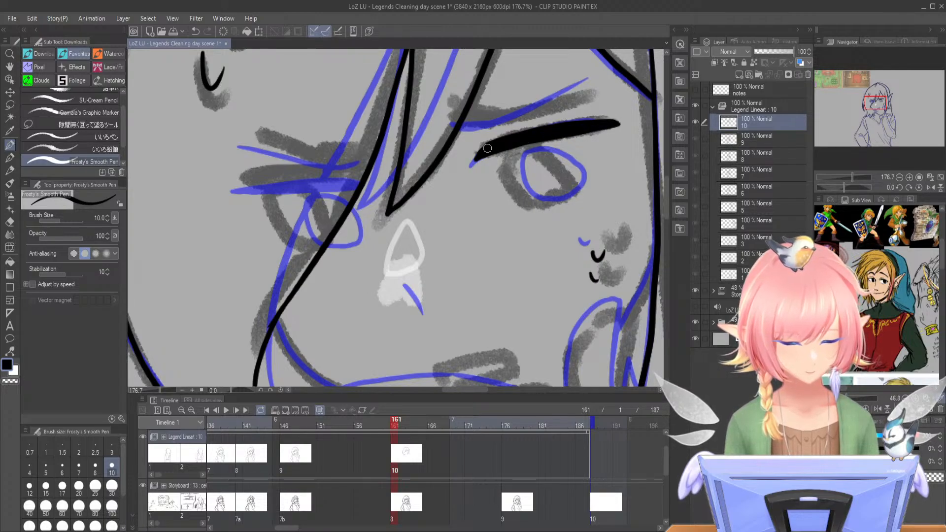
{"action": "mouse_move", "coordinate": [475, 158]}
{"action": "left_mouse_down"}
{"action": "mouse_move", "coordinate": [556, 136]}
{"action": "mouse_move", "coordinate": [504, 162]}
{"action": "mouse_move", "coordinate": [522, 199]}
{"action": "left_mouse_up"}
{"action": "key", "text": "ctrl+z"}
{"action": "mouse_move", "coordinate": [506, 152]}
{"action": "left_mouse_down"}
{"action": "mouse_move", "coordinate": [509, 180]}
{"action": "mouse_move", "coordinate": [550, 202]}
{"action": "mouse_move", "coordinate": [572, 180]}
{"action": "mouse_move", "coordinate": [520, 143]}
{"action": "left_mouse_up"}
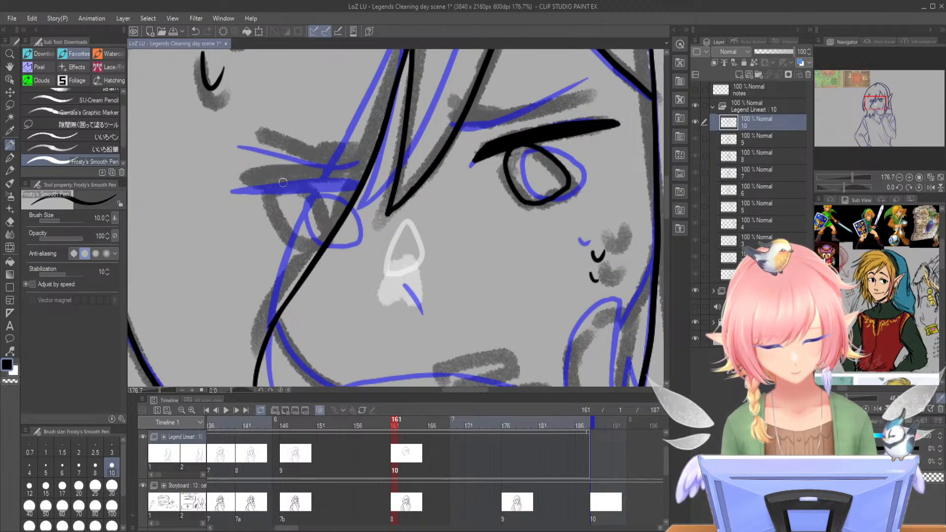
- Ink the far eye under the fringe, building up its thick upper lash line and outlining the iris
{"action": "mouse_move", "coordinate": [287, 168]}
{"action": "left_mouse_down"}
{"action": "mouse_move", "coordinate": [239, 180]}
{"action": "mouse_move", "coordinate": [354, 180]}
{"action": "left_mouse_up"}
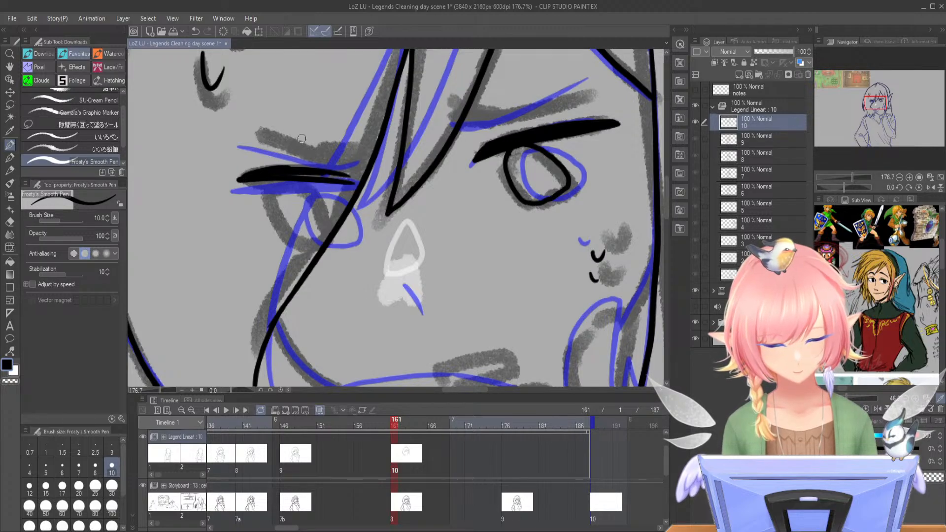
{"action": "left_click_drag", "start_coordinate": [293, 174], "coordinate": [373, 186]}
{"action": "left_click_drag", "start_coordinate": [298, 170], "coordinate": [356, 177]}
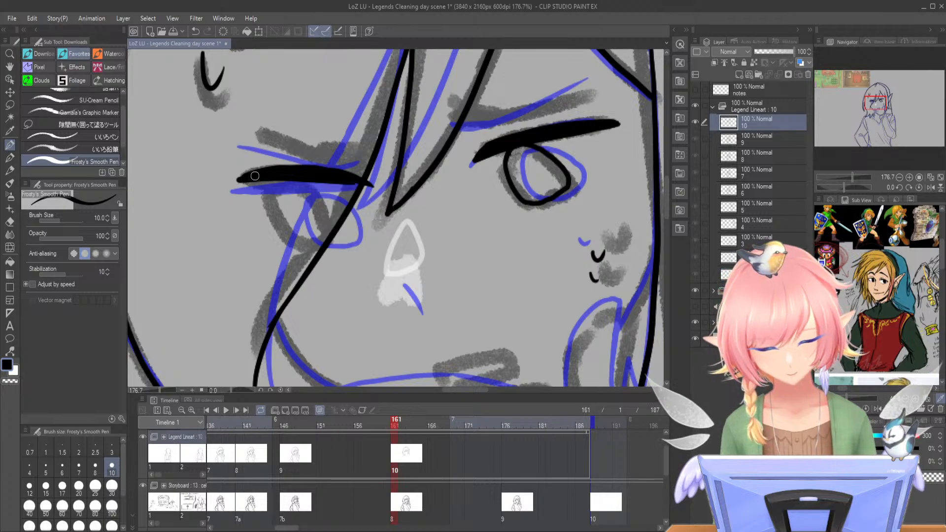
{"action": "mouse_move", "coordinate": [235, 180]}
{"action": "left_mouse_down"}
{"action": "mouse_move", "coordinate": [268, 200]}
{"action": "mouse_move", "coordinate": [285, 239]}
{"action": "mouse_move", "coordinate": [303, 253]}
{"action": "mouse_move", "coordinate": [324, 249]}
{"action": "mouse_move", "coordinate": [329, 227]}
{"action": "mouse_move", "coordinate": [294, 186]}
{"action": "left_mouse_up"}
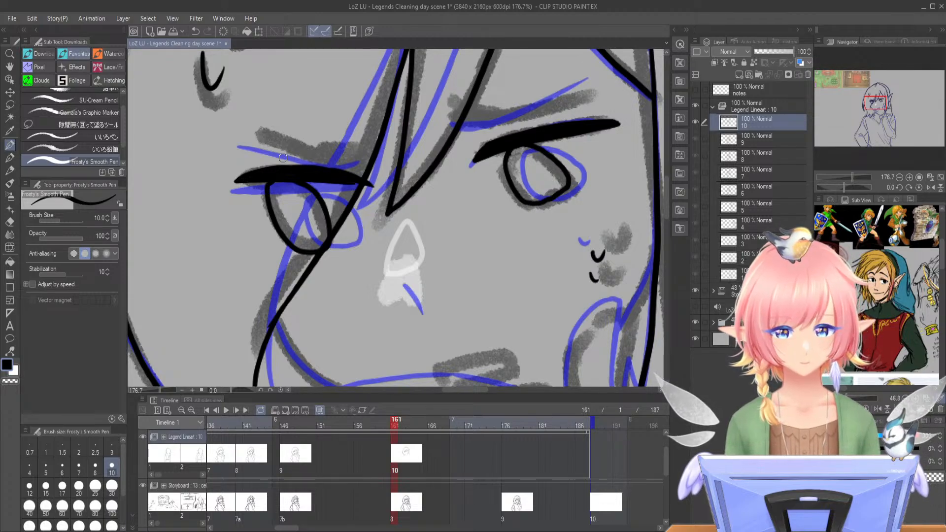
- Ink both slanted eyebrows above the lash lines, going over each stroke to thicken it
{"action": "mouse_move", "coordinate": [257, 133]}
{"action": "left_mouse_down"}
{"action": "mouse_move", "coordinate": [332, 162]}
{"action": "mouse_move", "coordinate": [362, 153]}
{"action": "left_mouse_up"}
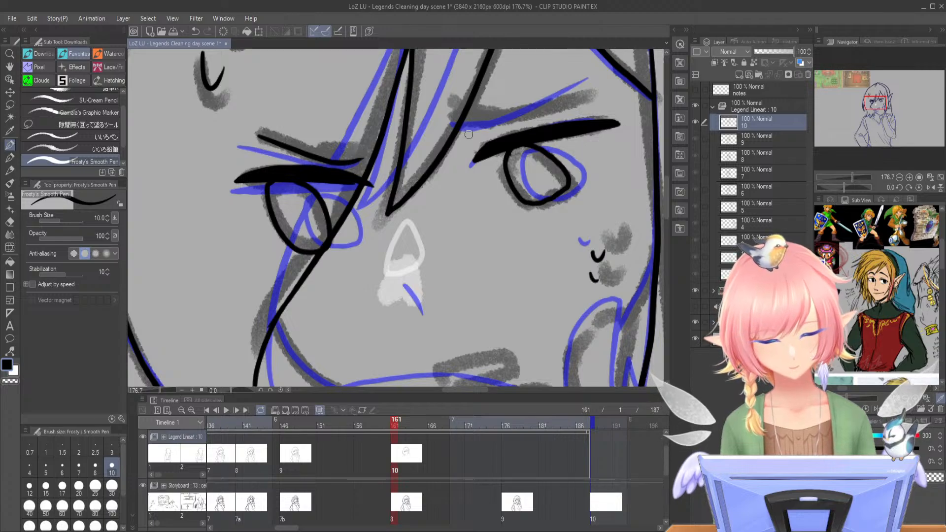
{"action": "mouse_move", "coordinate": [450, 112]}
{"action": "left_mouse_down"}
{"action": "mouse_move", "coordinate": [499, 120]}
{"action": "mouse_move", "coordinate": [559, 109]}
{"action": "left_mouse_up"}
{"action": "left_click_drag", "start_coordinate": [499, 117], "coordinate": [598, 91]}
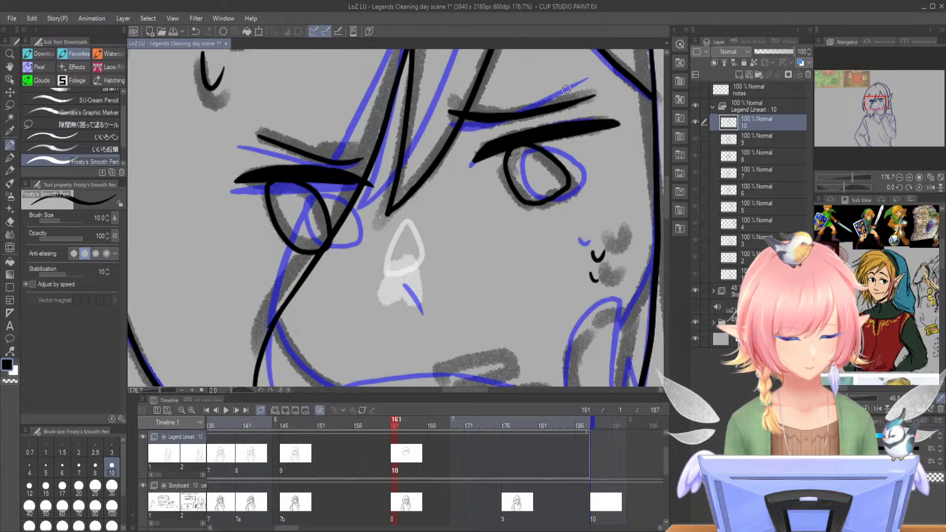
{"action": "left_click_drag", "start_coordinate": [267, 140], "coordinate": [346, 158]}
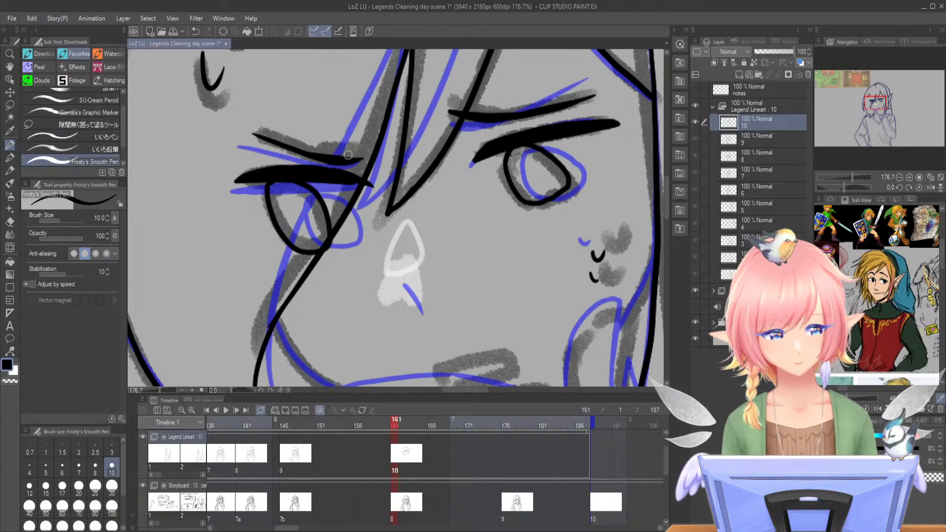
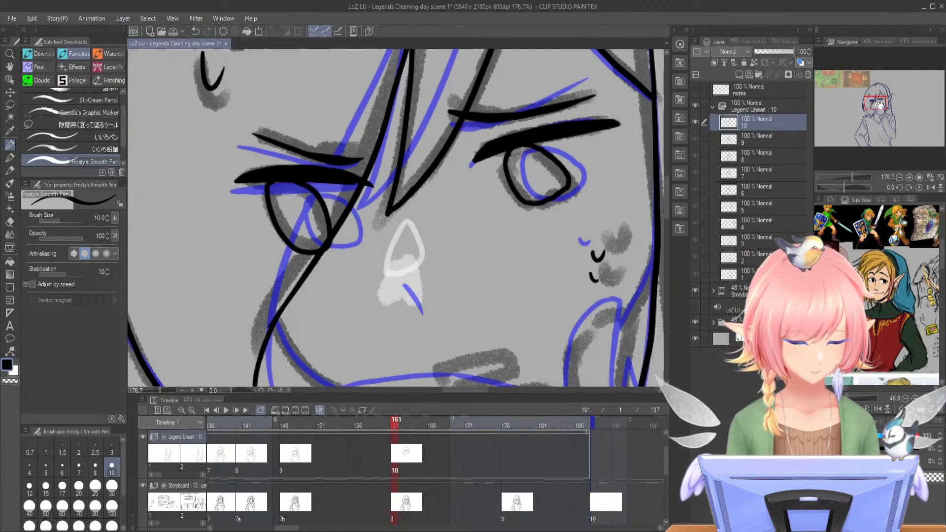
- Ink the short line from the long front lock to the cheek and the curved far cheek contour down to the chin
{"action": "left_click_drag", "start_coordinate": [876, 102], "coordinate": [876, 105]}
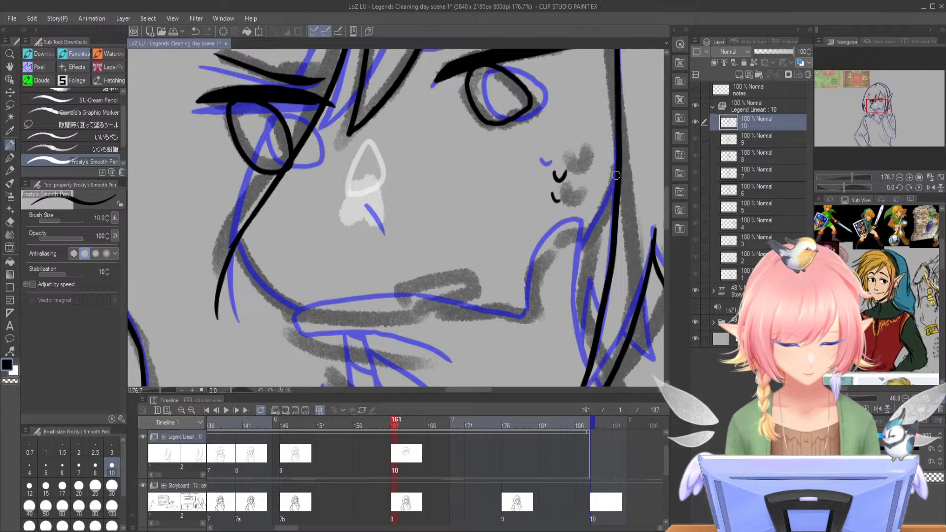
{"action": "left_click_drag", "start_coordinate": [613, 190], "coordinate": [586, 244]}
{"action": "key", "text": "ctrl+z"}
{"action": "left_click_drag", "start_coordinate": [617, 173], "coordinate": [577, 261]}
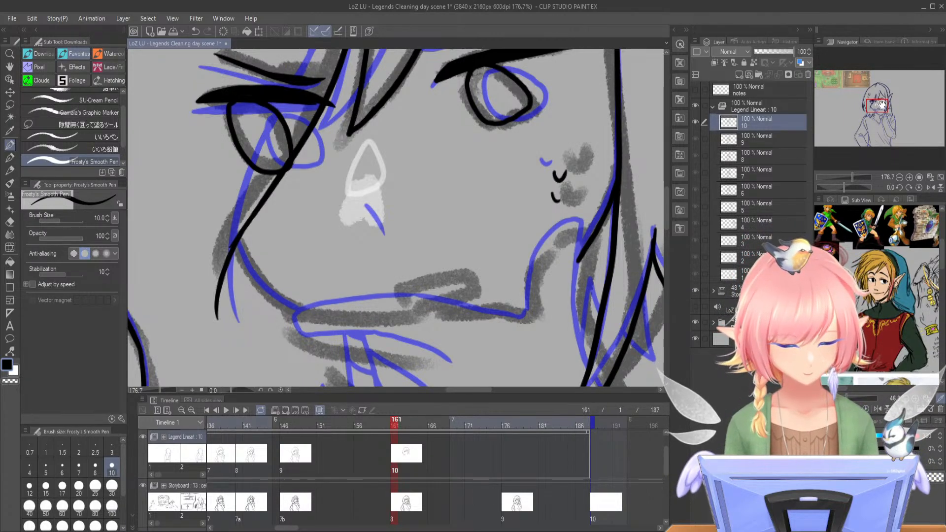
{"action": "left_click_drag", "start_coordinate": [882, 105], "coordinate": [882, 105]}
{"action": "mouse_move", "coordinate": [227, 217]}
{"action": "left_mouse_down"}
{"action": "mouse_move", "coordinate": [242, 248]}
{"action": "mouse_move", "coordinate": [299, 293]}
{"action": "left_mouse_up"}
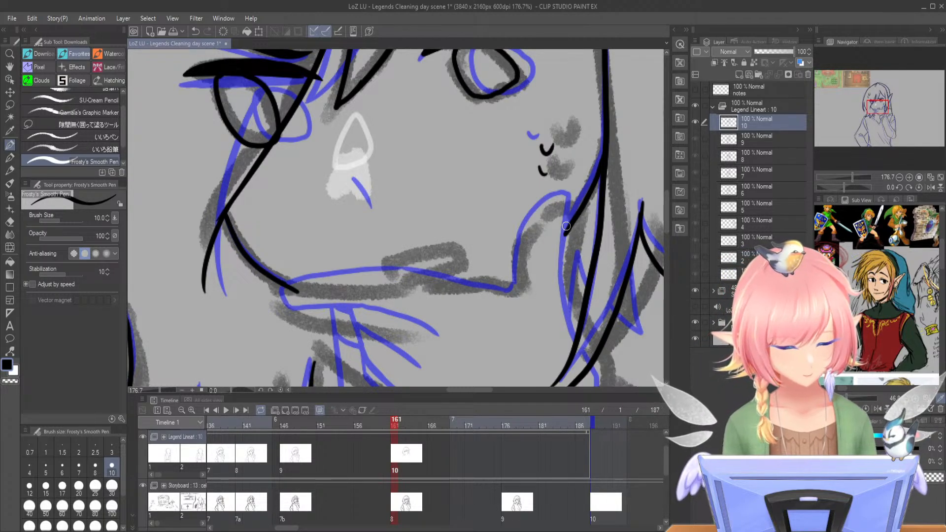
- Ink the thumb against the cheek and the upper and lower edges of the finger resting across the chin
{"action": "mouse_move", "coordinate": [572, 213]}
{"action": "left_mouse_down"}
{"action": "mouse_move", "coordinate": [533, 234]}
{"action": "mouse_move", "coordinate": [516, 290]}
{"action": "left_mouse_up"}
{"action": "mouse_move", "coordinate": [573, 212]}
{"action": "left_mouse_down"}
{"action": "mouse_move", "coordinate": [565, 288]}
{"action": "mouse_move", "coordinate": [579, 343]}
{"action": "left_mouse_up"}
{"action": "left_click_drag", "start_coordinate": [569, 224], "coordinate": [563, 255]}
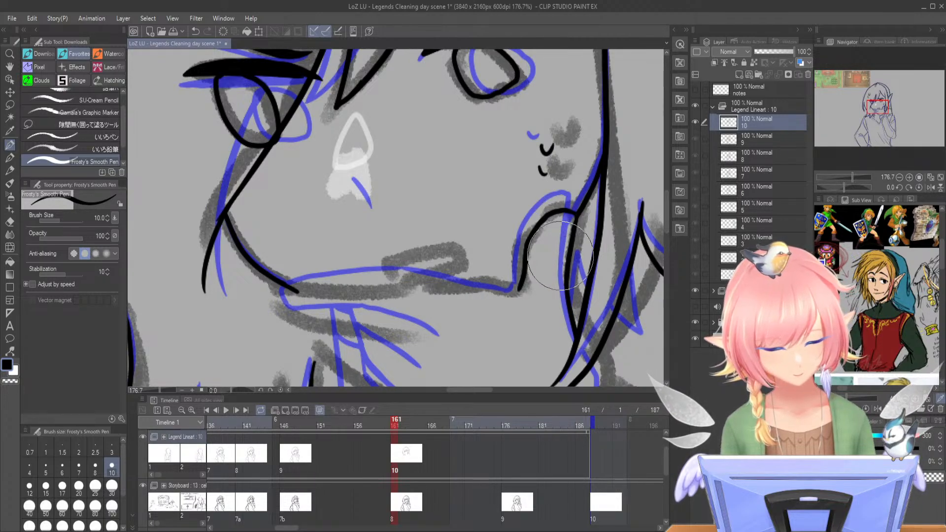
{"action": "mouse_move", "coordinate": [523, 278]}
{"action": "left_mouse_down"}
{"action": "mouse_move", "coordinate": [515, 290]}
{"action": "mouse_move", "coordinate": [274, 294]}
{"action": "mouse_move", "coordinate": [298, 313]}
{"action": "mouse_move", "coordinate": [269, 288]}
{"action": "mouse_move", "coordinate": [301, 322]}
{"action": "left_mouse_up"}
{"action": "key", "text": "ctrl+z"}
{"action": "key", "text": "ctrl+z"}
{"action": "mouse_move", "coordinate": [279, 282]}
{"action": "left_mouse_down"}
{"action": "mouse_move", "coordinate": [297, 313]}
{"action": "mouse_move", "coordinate": [291, 293]}
{"action": "mouse_move", "coordinate": [315, 325]}
{"action": "mouse_move", "coordinate": [417, 340]}
{"action": "left_mouse_up"}
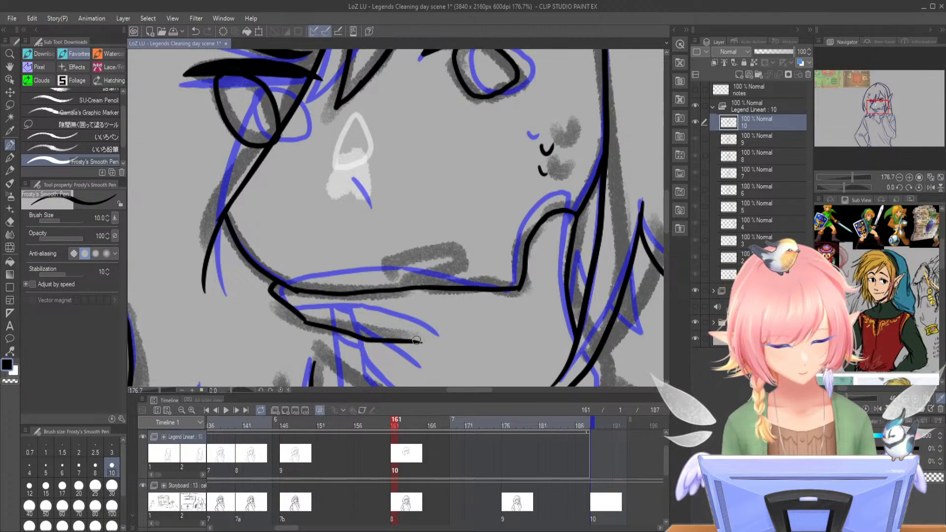
- Ink the short nose line, outline the nose highlight in white, and return the drawing colour to black
{"action": "left_click_drag", "start_coordinate": [356, 212], "coordinate": [377, 240]}
{"action": "left_click_drag", "start_coordinate": [882, 107], "coordinate": [881, 103]}
{"action": "key", "text": "ctrl+z"}
{"action": "left_click_drag", "start_coordinate": [369, 309], "coordinate": [392, 335]}
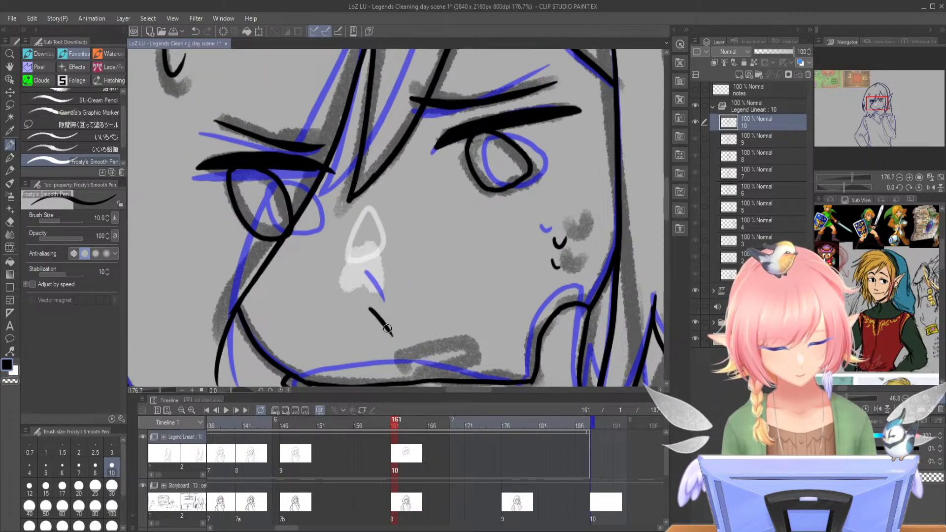
{"action": "key", "text": "x"}
{"action": "mouse_move", "coordinate": [364, 242]}
{"action": "left_mouse_down"}
{"action": "mouse_move", "coordinate": [348, 290]}
{"action": "mouse_move", "coordinate": [377, 290]}
{"action": "mouse_move", "coordinate": [380, 259]}
{"action": "mouse_move", "coordinate": [367, 246]}
{"action": "mouse_move", "coordinate": [351, 266]}
{"action": "mouse_move", "coordinate": [351, 295]}
{"action": "mouse_move", "coordinate": [378, 292]}
{"action": "mouse_move", "coordinate": [379, 270]}
{"action": "mouse_move", "coordinate": [358, 252]}
{"action": "mouse_move", "coordinate": [344, 291]}
{"action": "mouse_move", "coordinate": [379, 288]}
{"action": "mouse_move", "coordinate": [358, 240]}
{"action": "left_mouse_up"}
{"action": "key", "text": "ctrl+z"}
{"action": "key", "text": "ctrl+z"}
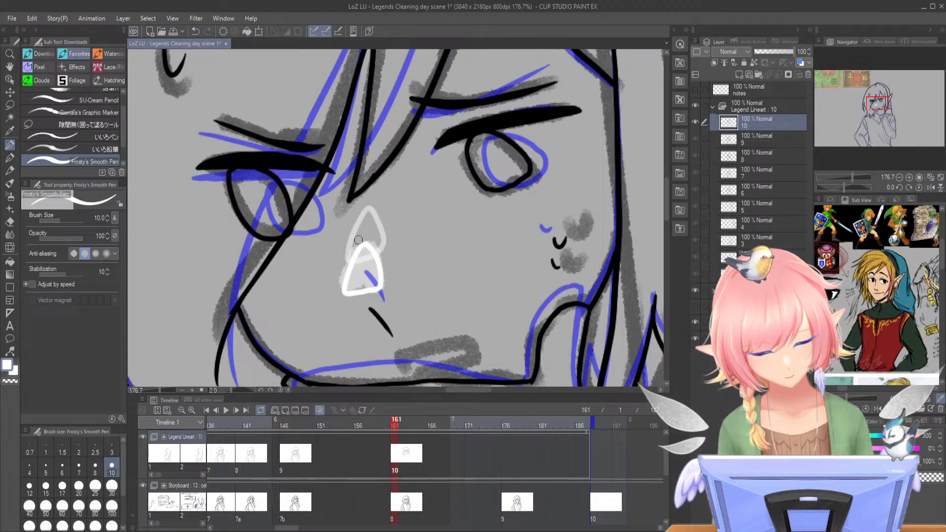
{"action": "key", "text": "x"}
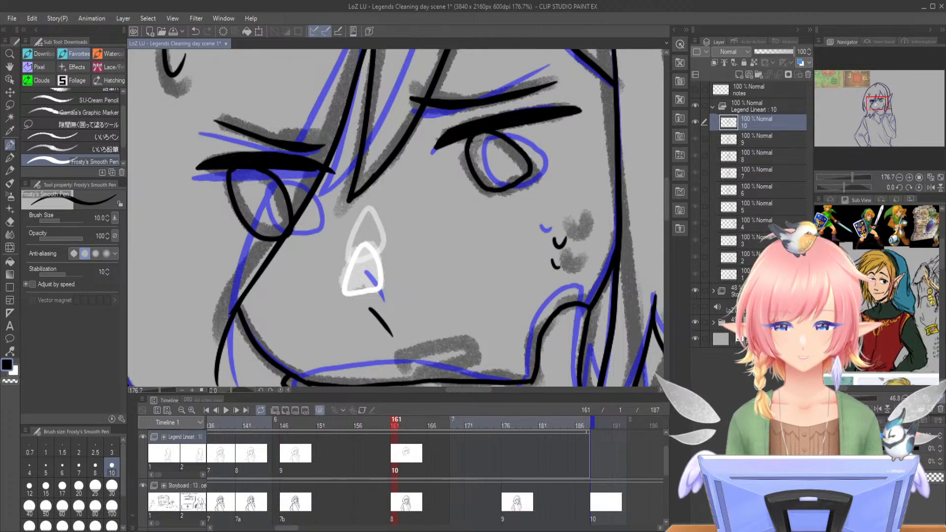
- Ink the curled fingers below the chin, redrawing the middle finger line until it sits right
{"action": "left_click_drag", "start_coordinate": [852, 177], "coordinate": [846, 179]}
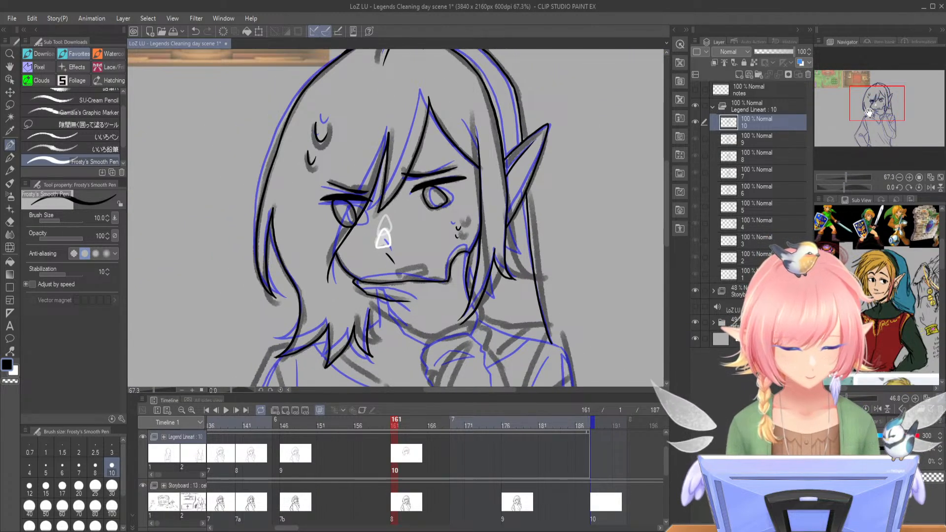
{"action": "left_click_drag", "start_coordinate": [867, 109], "coordinate": [872, 118]}
{"action": "left_click_drag", "start_coordinate": [846, 178], "coordinate": [851, 178]}
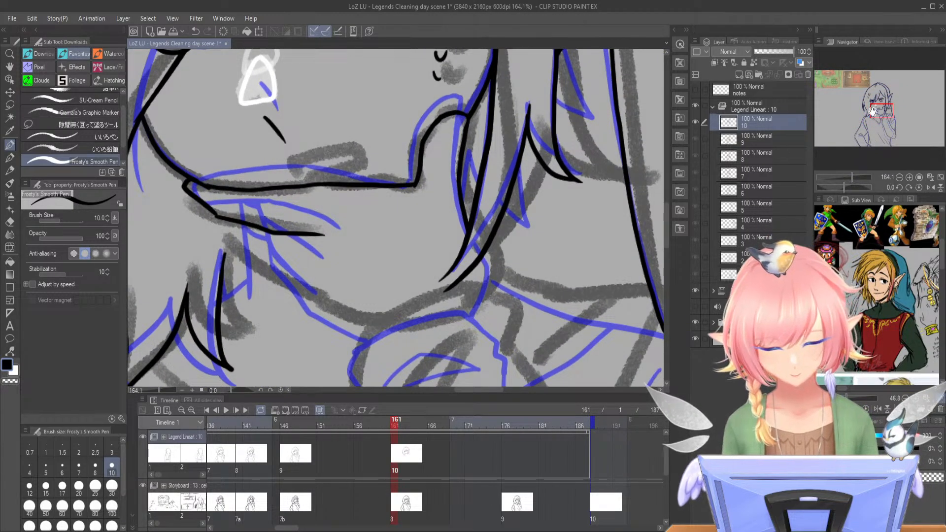
{"action": "left_click_drag", "start_coordinate": [292, 188], "coordinate": [343, 185]}
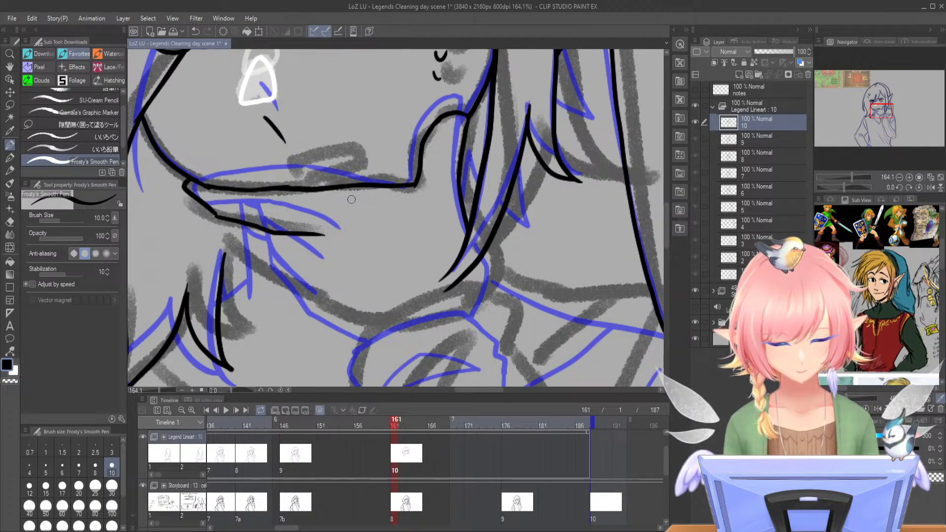
{"action": "mouse_move", "coordinate": [252, 227]}
{"action": "left_mouse_down"}
{"action": "mouse_move", "coordinate": [277, 271]}
{"action": "mouse_move", "coordinate": [314, 299]}
{"action": "left_mouse_up"}
{"action": "left_click_drag", "start_coordinate": [272, 270], "coordinate": [311, 310]}
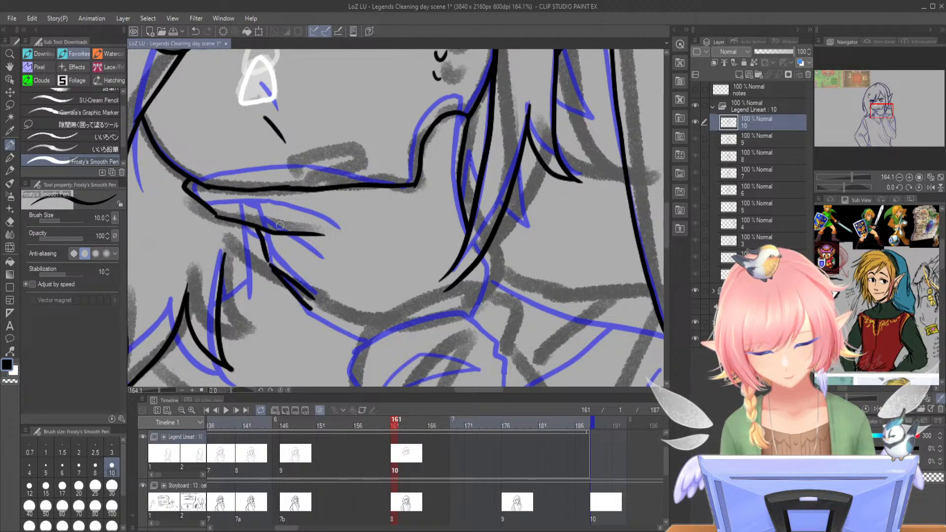
{"action": "left_click_drag", "start_coordinate": [265, 245], "coordinate": [303, 276]}
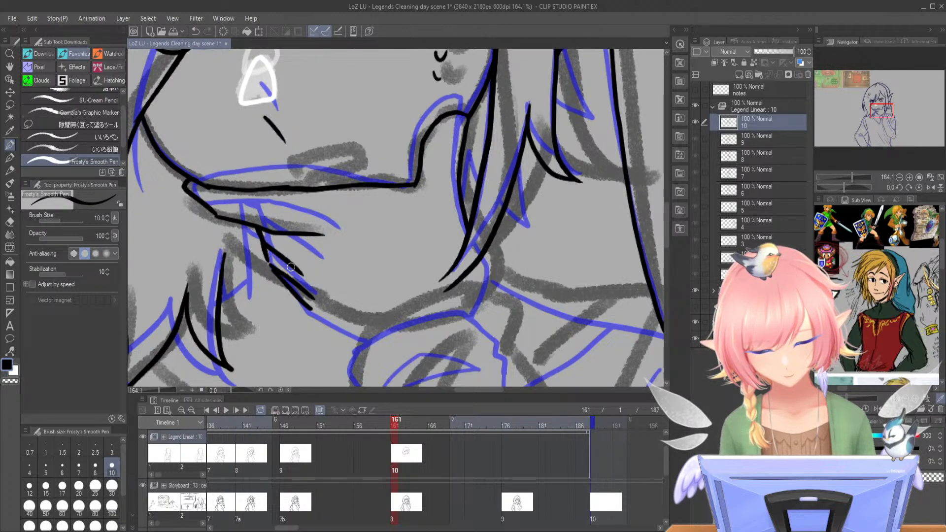
{"action": "key", "text": "ctrl+z"}
{"action": "left_click_drag", "start_coordinate": [286, 258], "coordinate": [329, 284]}
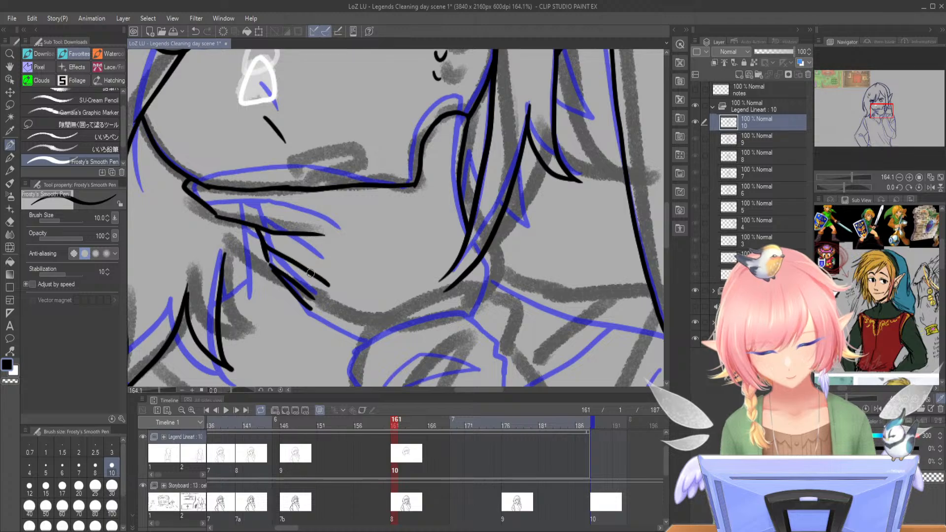
{"action": "key", "text": "ctrl+z"}
{"action": "left_click_drag", "start_coordinate": [262, 242], "coordinate": [323, 279]}
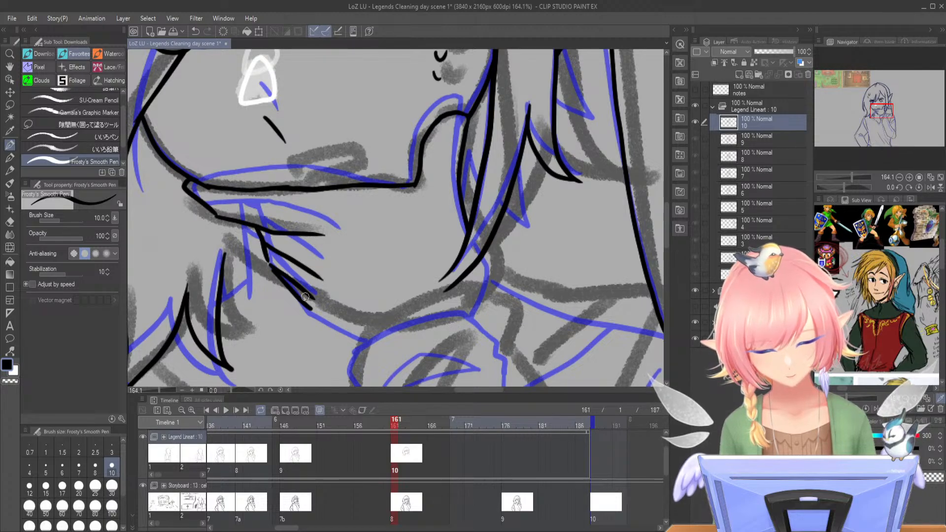
- Ink the lower edge of the hand from the curled fingers across to the wrist below the front lock
{"action": "left_click_drag", "start_coordinate": [317, 315], "coordinate": [377, 337]}
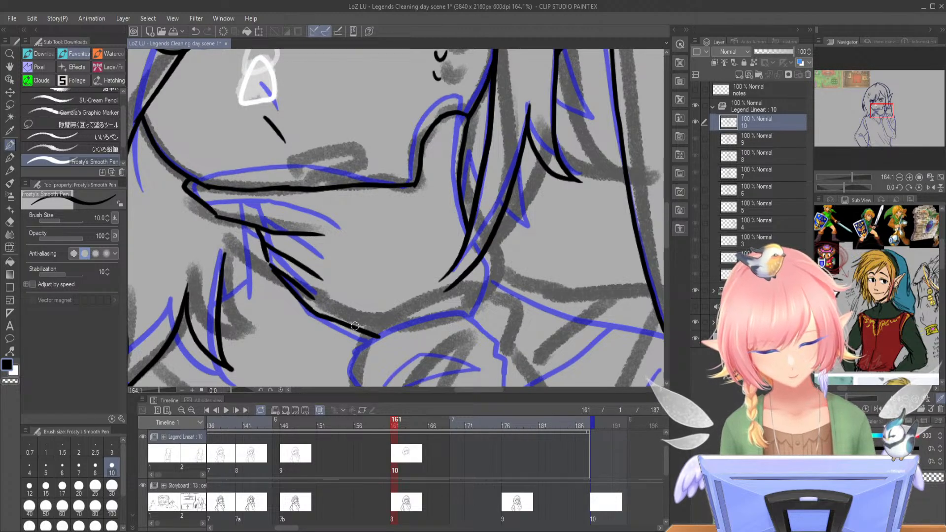
{"action": "mouse_move", "coordinate": [485, 252]}
{"action": "left_mouse_down"}
{"action": "mouse_move", "coordinate": [492, 298]}
{"action": "mouse_move", "coordinate": [425, 306]}
{"action": "mouse_move", "coordinate": [381, 339]}
{"action": "left_mouse_up"}
{"action": "left_click_drag", "start_coordinate": [853, 176], "coordinate": [850, 177]}
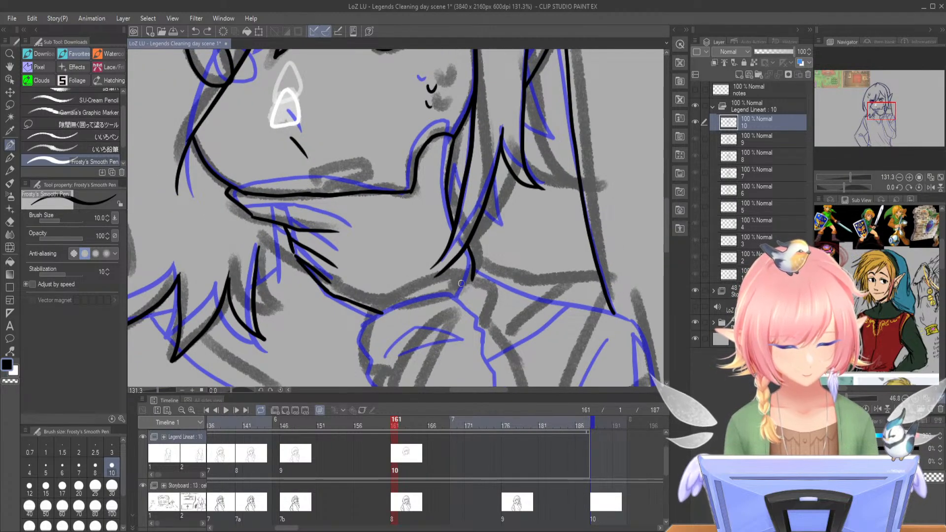
{"action": "mouse_move", "coordinate": [462, 257]}
{"action": "left_mouse_down"}
{"action": "mouse_move", "coordinate": [461, 293]}
{"action": "mouse_move", "coordinate": [377, 314]}
{"action": "mouse_move", "coordinate": [364, 337]}
{"action": "mouse_move", "coordinate": [369, 353]}
{"action": "left_mouse_up"}
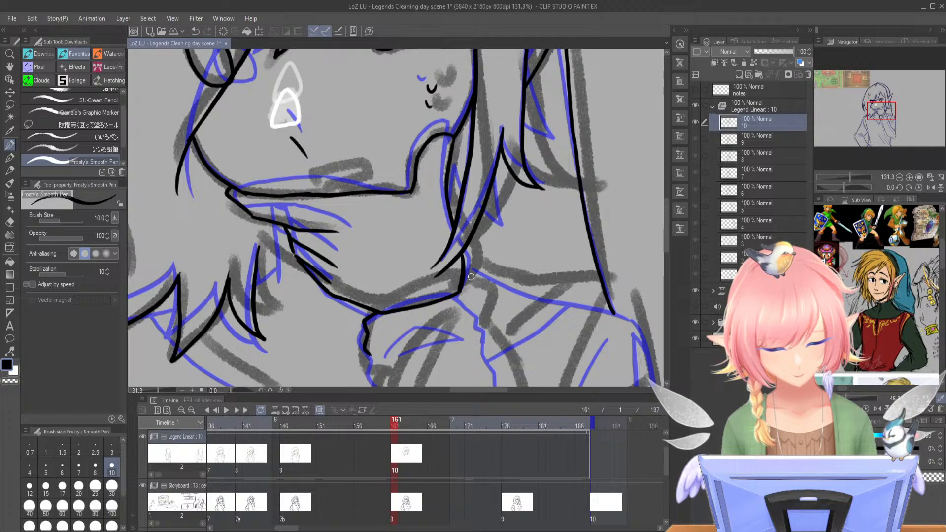
- Try to ink the wavy cuff edges at the wrist and the sleeve line running down the forearm
{"action": "mouse_move", "coordinate": [460, 292]}
{"action": "left_mouse_down"}
{"action": "mouse_move", "coordinate": [481, 328]}
{"action": "mouse_move", "coordinate": [448, 155]}
{"action": "mouse_move", "coordinate": [460, 153]}
{"action": "mouse_move", "coordinate": [489, 270]}
{"action": "left_mouse_up"}
{"action": "key", "text": "ctrl+z"}
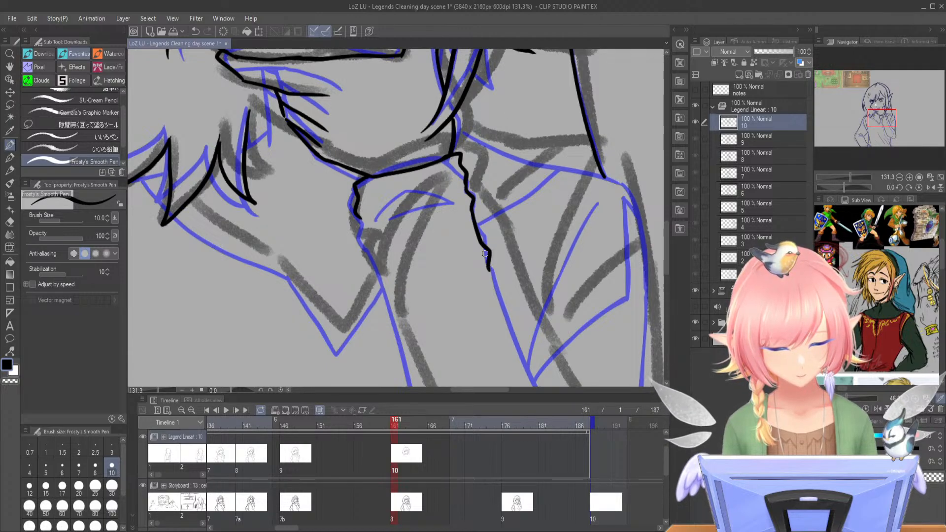
{"action": "left_click_drag", "start_coordinate": [359, 219], "coordinate": [374, 263]}
{"action": "mouse_move", "coordinate": [502, 289]}
{"action": "left_mouse_down"}
{"action": "mouse_move", "coordinate": [464, 174]}
{"action": "mouse_move", "coordinate": [499, 264]}
{"action": "left_mouse_up"}
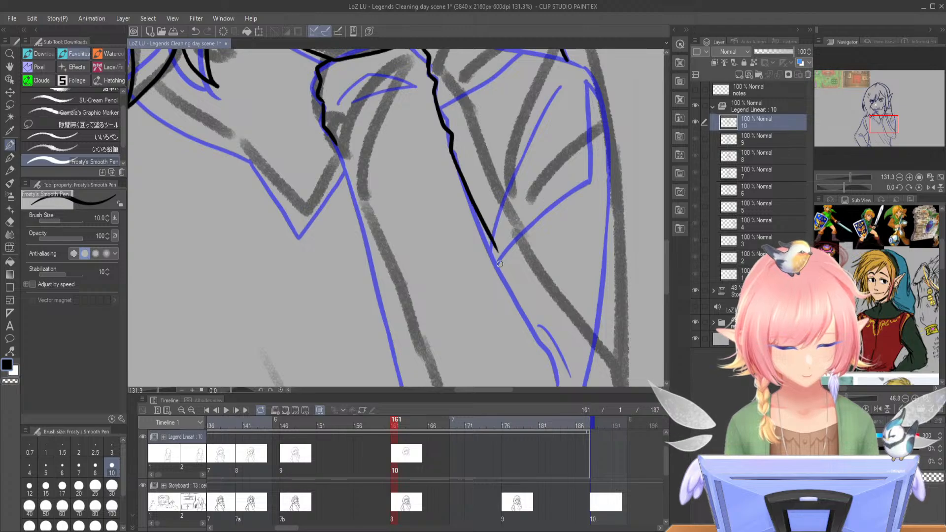
{"action": "left_click_drag", "start_coordinate": [850, 179], "coordinate": [844, 177]}
{"action": "left_click_drag", "start_coordinate": [875, 129], "coordinate": [871, 120]}
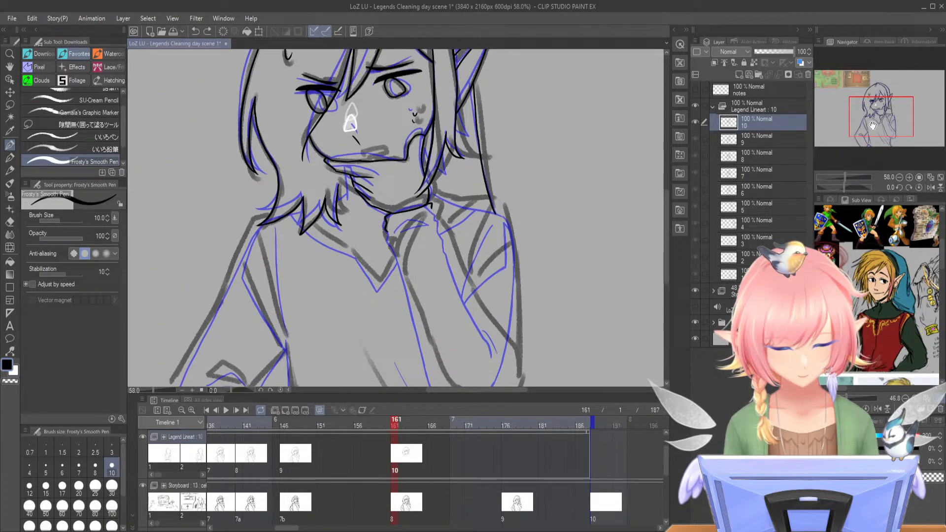
{"action": "left_click_drag", "start_coordinate": [844, 177], "coordinate": [848, 177]}
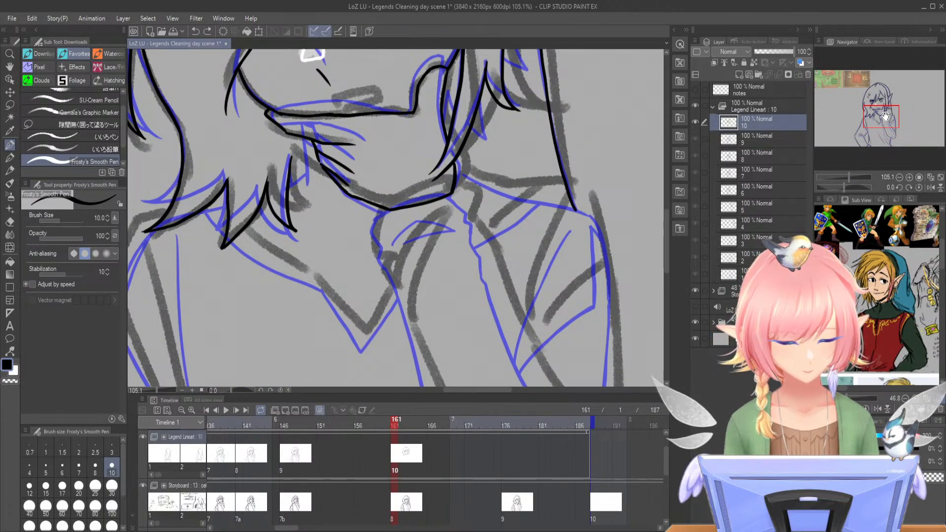
{"action": "left_click_drag", "start_coordinate": [872, 109], "coordinate": [874, 107]}
{"action": "left_click_drag", "start_coordinate": [412, 184], "coordinate": [454, 208]}
{"action": "key", "text": "ctrl+z"}
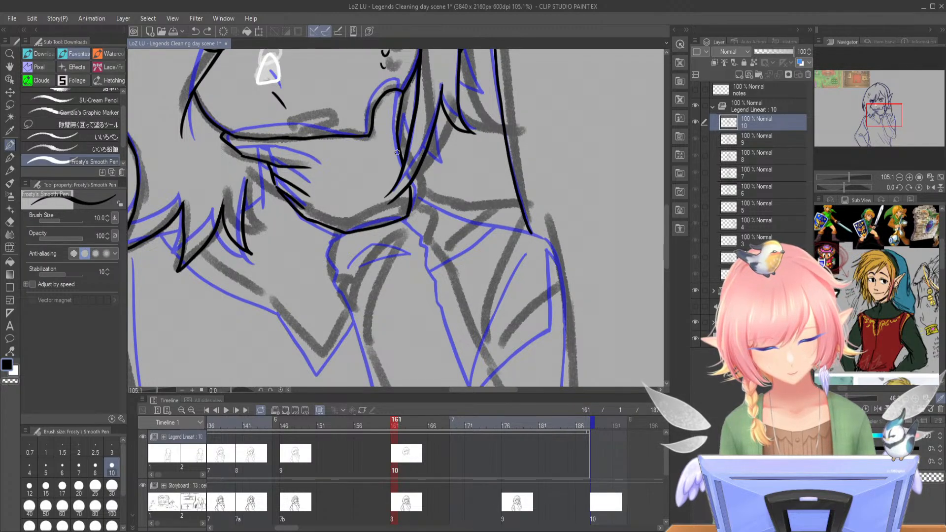
- Ink the small jagged hair tips below the ear and the thin strand inside the front lock beside the hand
{"action": "left_click_drag", "start_coordinate": [883, 108], "coordinate": [878, 105]}
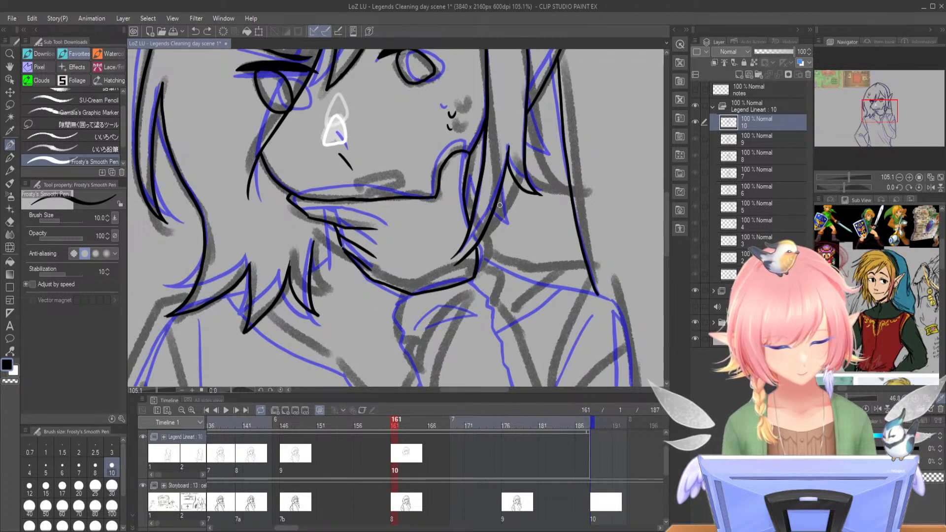
{"action": "mouse_move", "coordinate": [495, 206]}
{"action": "left_mouse_down"}
{"action": "mouse_move", "coordinate": [521, 216]}
{"action": "mouse_move", "coordinate": [506, 151]}
{"action": "mouse_move", "coordinate": [538, 143]}
{"action": "mouse_move", "coordinate": [530, 108]}
{"action": "left_mouse_up"}
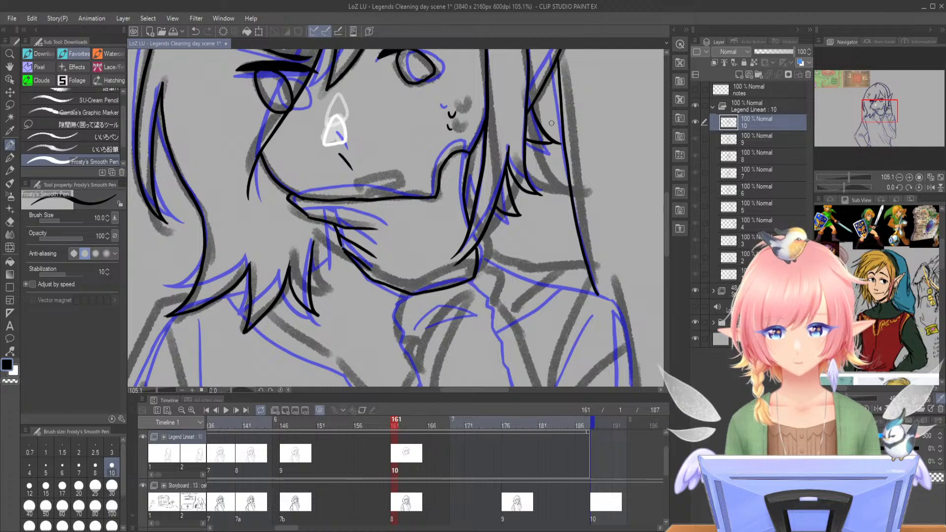
{"action": "left_click_drag", "start_coordinate": [889, 110], "coordinate": [892, 114]}
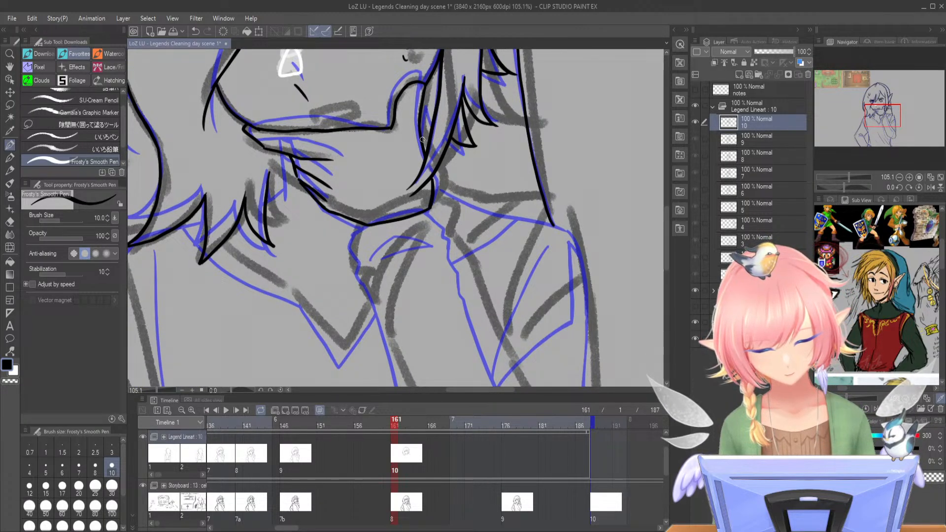
{"action": "mouse_move", "coordinate": [427, 103]}
{"action": "left_mouse_down"}
{"action": "mouse_move", "coordinate": [426, 139]}
{"action": "mouse_move", "coordinate": [432, 118]}
{"action": "left_mouse_up"}
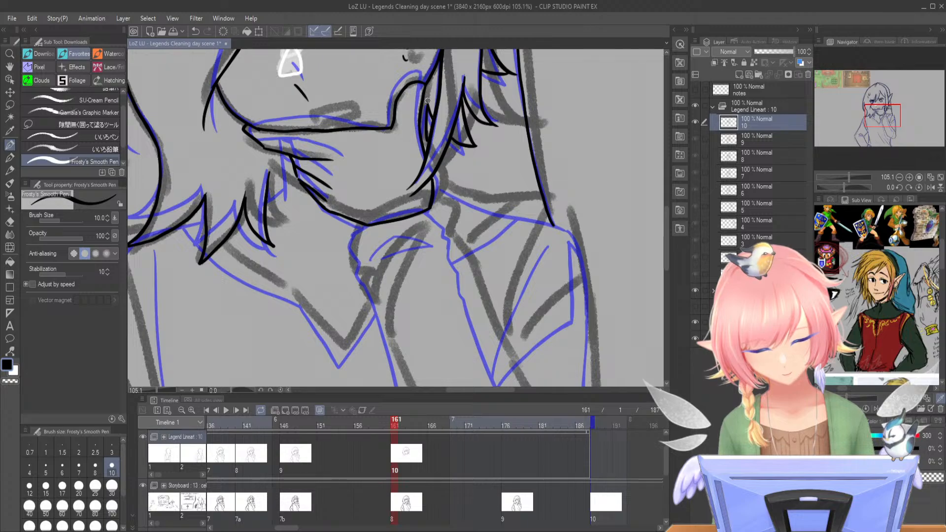
- Ink the shoulder line on the raised-hand side, from the front lock across and down the outer upper arm
{"action": "mouse_move", "coordinate": [433, 180]}
{"action": "left_mouse_down"}
{"action": "mouse_move", "coordinate": [481, 200]}
{"action": "mouse_move", "coordinate": [565, 201]}
{"action": "left_mouse_up"}
{"action": "key", "text": "ctrl+z"}
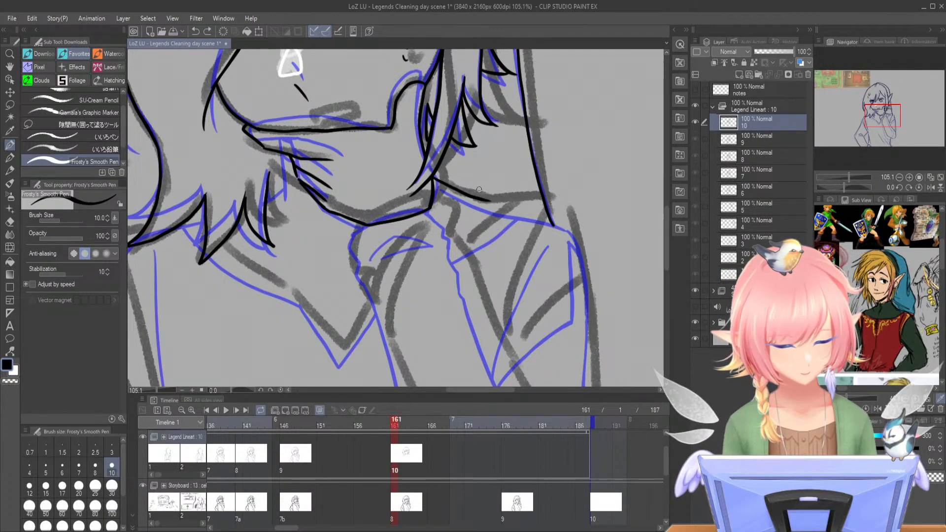
{"action": "left_click_drag", "start_coordinate": [463, 195], "coordinate": [567, 202]}
{"action": "key", "text": "ctrl+z"}
{"action": "mouse_move", "coordinate": [463, 195]}
{"action": "left_mouse_down"}
{"action": "mouse_move", "coordinate": [562, 204]}
{"action": "mouse_move", "coordinate": [583, 242]}
{"action": "mouse_move", "coordinate": [588, 297]}
{"action": "left_mouse_up"}
{"action": "mouse_move", "coordinate": [477, 202]}
{"action": "left_mouse_down"}
{"action": "mouse_move", "coordinate": [455, 199]}
{"action": "mouse_move", "coordinate": [487, 203]}
{"action": "left_mouse_up"}
{"action": "mouse_move", "coordinate": [546, 209]}
{"action": "left_mouse_down"}
{"action": "mouse_move", "coordinate": [556, 209]}
{"action": "mouse_move", "coordinate": [544, 212]}
{"action": "mouse_move", "coordinate": [539, 233]}
{"action": "left_mouse_up"}
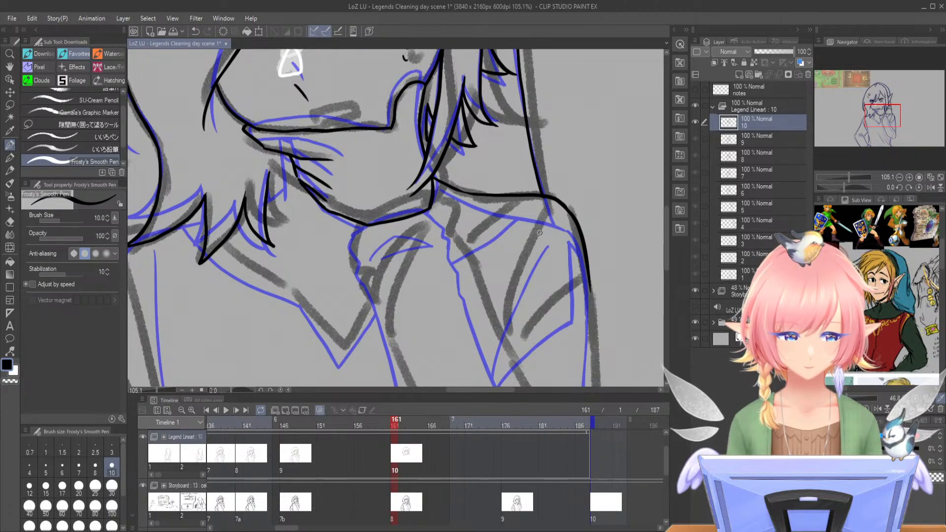
- Ink the neck line under the chin and the outer contour of the lowered arm from the shoulder past the elbow
{"action": "left_click_drag", "start_coordinate": [883, 106], "coordinate": [868, 111]}
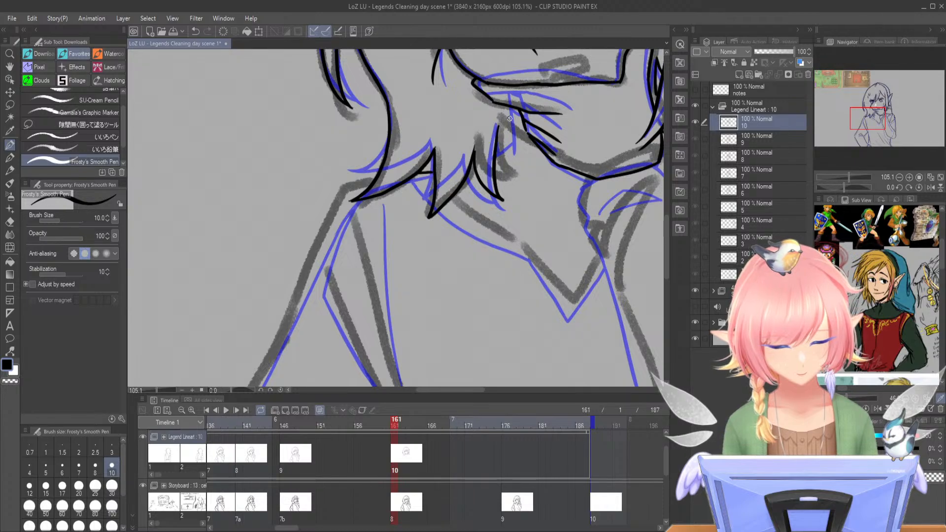
{"action": "mouse_move", "coordinate": [507, 108]}
{"action": "left_mouse_down"}
{"action": "mouse_move", "coordinate": [515, 145]}
{"action": "mouse_move", "coordinate": [498, 148]}
{"action": "left_mouse_up"}
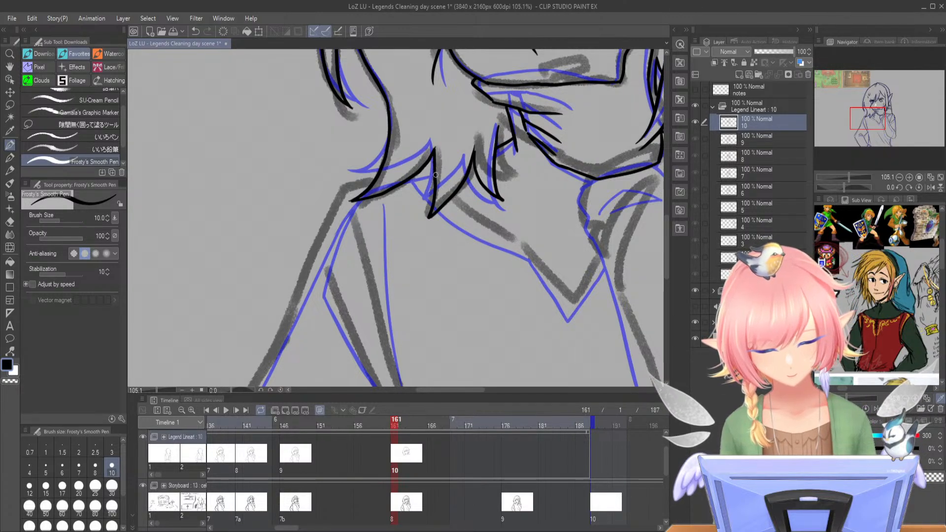
{"action": "mouse_move", "coordinate": [433, 168]}
{"action": "left_mouse_down"}
{"action": "mouse_move", "coordinate": [338, 194]}
{"action": "mouse_move", "coordinate": [313, 247]}
{"action": "left_mouse_up"}
{"action": "left_click_drag", "start_coordinate": [848, 177], "coordinate": [844, 177]}
{"action": "left_click_drag", "start_coordinate": [869, 109], "coordinate": [869, 123]}
{"action": "mouse_move", "coordinate": [351, 95]}
{"action": "left_mouse_down"}
{"action": "mouse_move", "coordinate": [287, 248]}
{"action": "mouse_move", "coordinate": [333, 329]}
{"action": "left_mouse_up"}
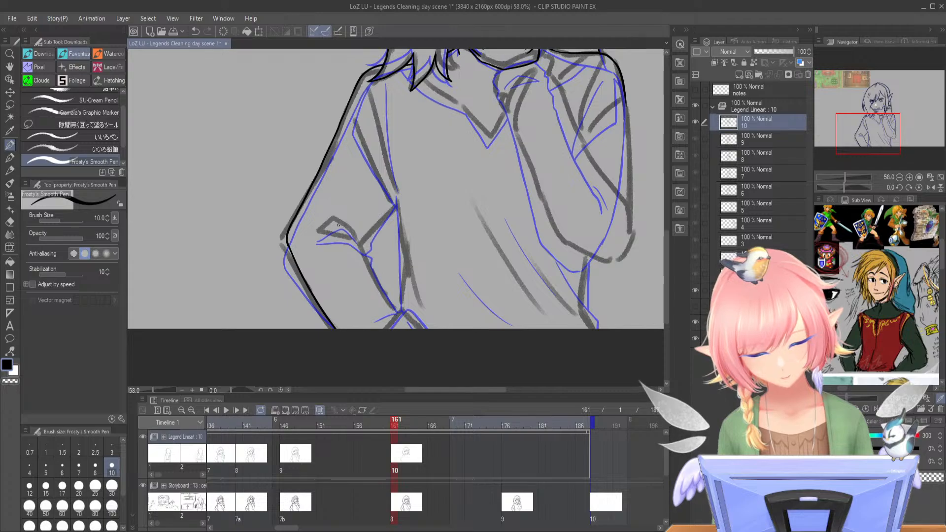
- Ink the sleeve fold at the bent elbow and the inner forearm edge down to the wrist at the hip
{"action": "left_click_drag", "start_coordinate": [334, 232], "coordinate": [358, 245]}
{"action": "mouse_move", "coordinate": [358, 243]}
{"action": "left_mouse_down"}
{"action": "mouse_move", "coordinate": [345, 222]}
{"action": "mouse_move", "coordinate": [322, 228]}
{"action": "mouse_move", "coordinate": [367, 255]}
{"action": "mouse_move", "coordinate": [398, 311]}
{"action": "left_mouse_up"}
{"action": "left_click_drag", "start_coordinate": [844, 177], "coordinate": [850, 178]}
{"action": "left_click_drag", "start_coordinate": [869, 137], "coordinate": [868, 140]}
{"action": "key", "text": "ctrl+z"}
{"action": "left_click_drag", "start_coordinate": [323, 174], "coordinate": [383, 287]}
{"action": "key", "text": "ctrl+z"}
{"action": "mouse_move", "coordinate": [324, 173]}
{"action": "left_mouse_down"}
{"action": "mouse_move", "coordinate": [376, 291]}
{"action": "mouse_move", "coordinate": [396, 303]}
{"action": "mouse_move", "coordinate": [308, 324]}
{"action": "left_mouse_up"}
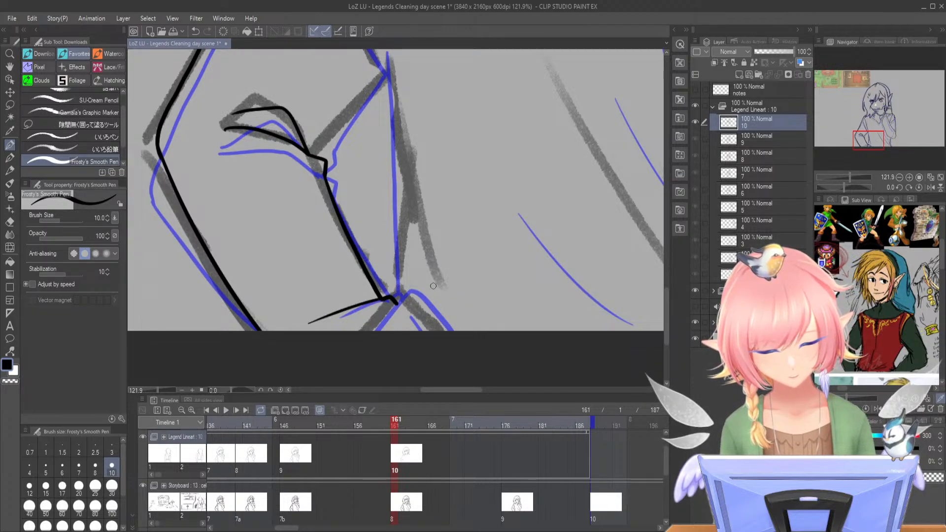
- Ink the hand outline resting on the hip and the torso side line with its fork at the waist
{"action": "left_click_drag", "start_coordinate": [410, 299], "coordinate": [367, 331]}
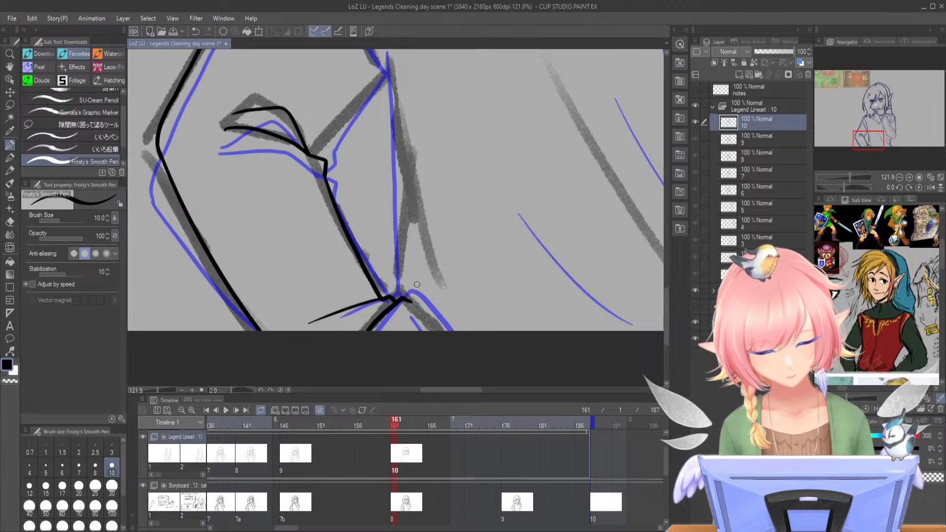
{"action": "mouse_move", "coordinate": [407, 299]}
{"action": "left_mouse_down"}
{"action": "mouse_move", "coordinate": [440, 330]}
{"action": "mouse_move", "coordinate": [399, 327]}
{"action": "left_mouse_up"}
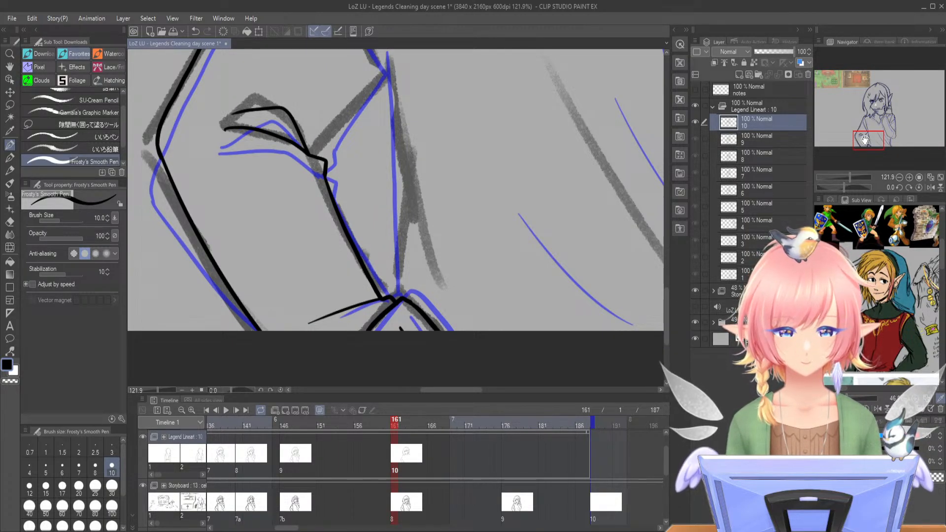
{"action": "left_click_drag", "start_coordinate": [864, 140], "coordinate": [875, 135]}
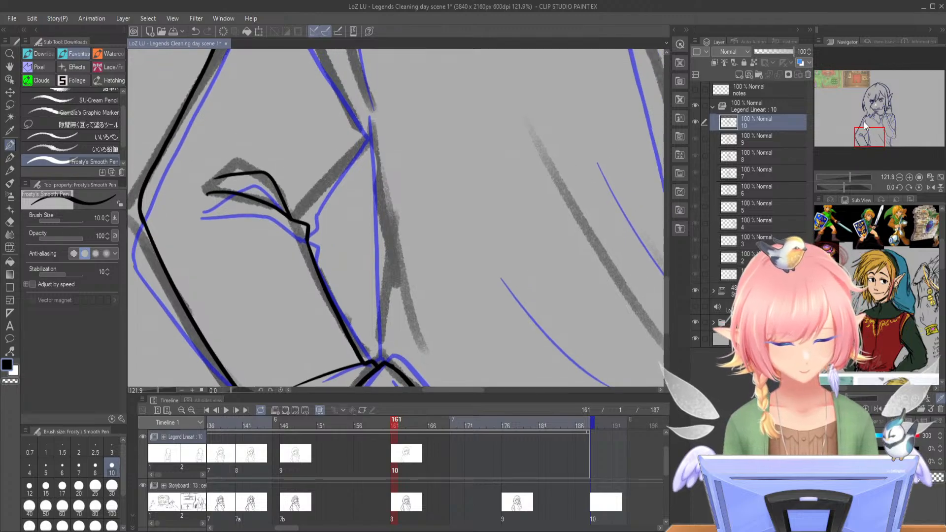
{"action": "left_click_drag", "start_coordinate": [368, 112], "coordinate": [406, 351]}
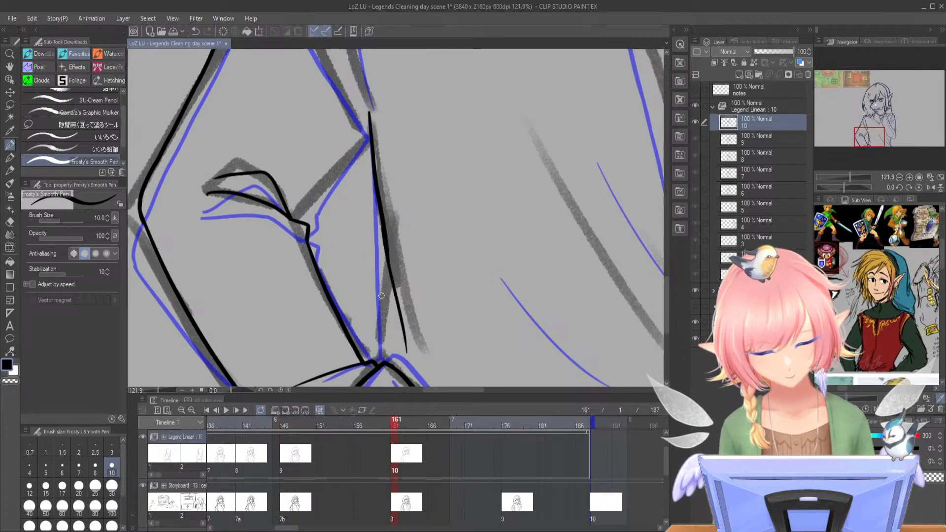
{"action": "left_click_drag", "start_coordinate": [391, 270], "coordinate": [382, 360]}
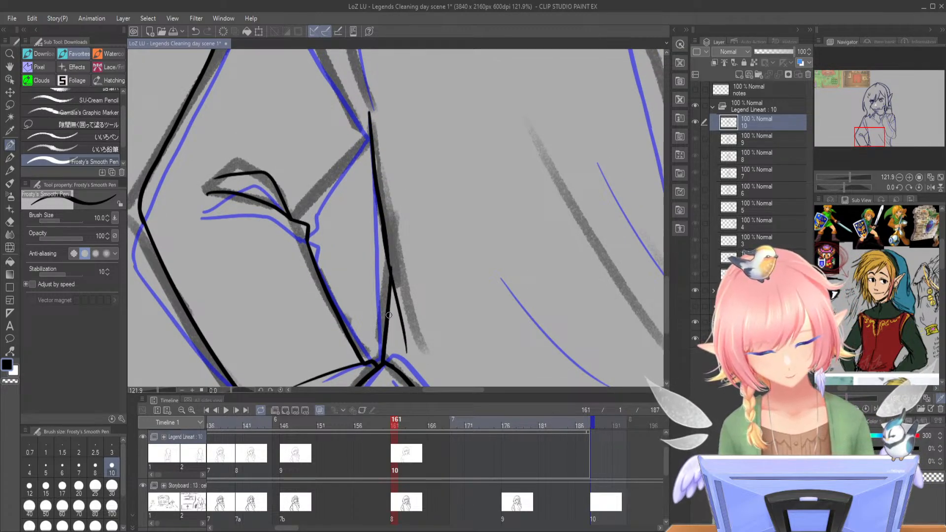
- Compare the pose with cel 9 at frame 158, then erase the hip hand lines and the lower torso side lines on cel 10
{"action": "left_click", "coordinate": [844, 178]}
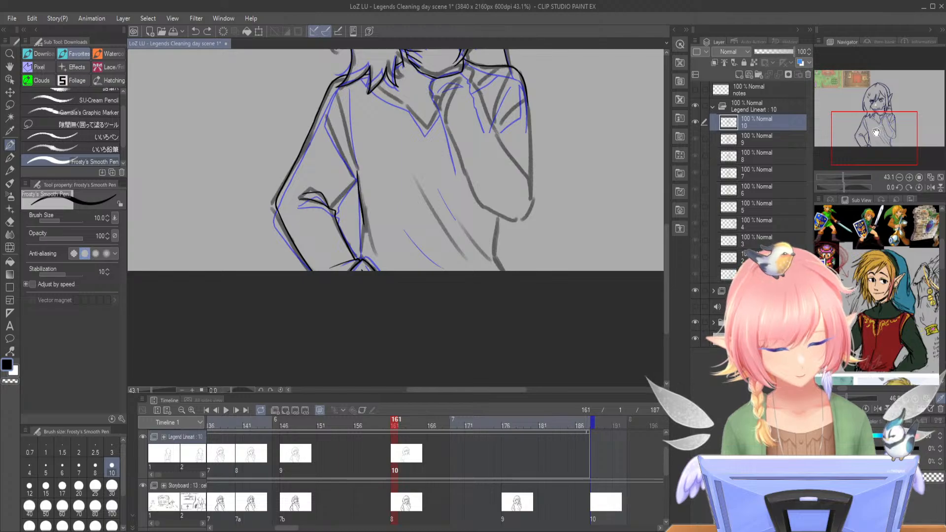
{"action": "left_click", "coordinate": [378, 423]}
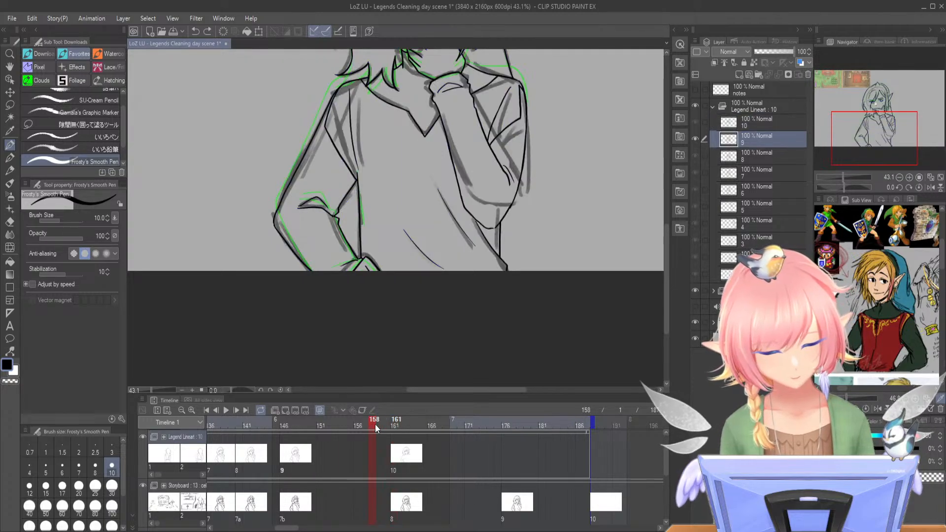
{"action": "left_click", "coordinate": [394, 424]}
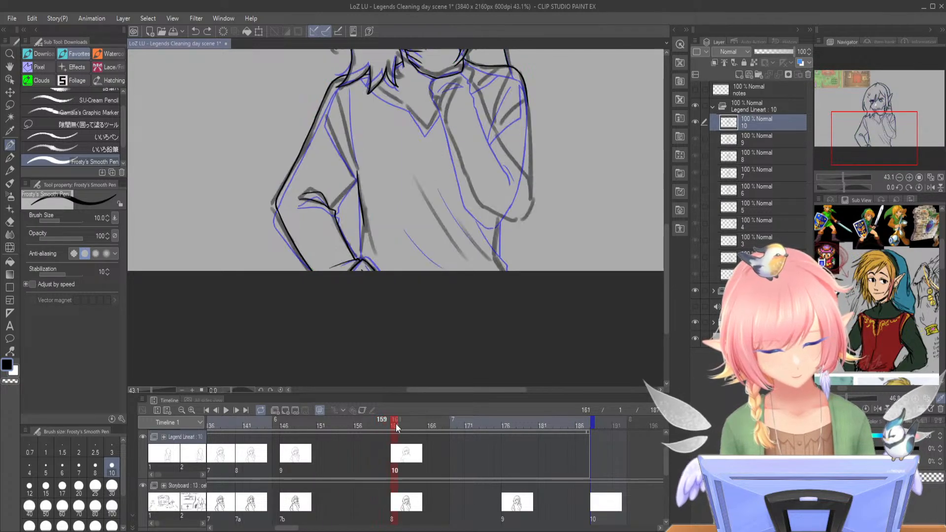
{"action": "left_click_drag", "start_coordinate": [882, 139], "coordinate": [884, 138]}
{"action": "left_click_drag", "start_coordinate": [843, 177], "coordinate": [844, 176]}
{"action": "left_click", "coordinate": [876, 136]}
{"action": "left_click", "coordinate": [846, 177]}
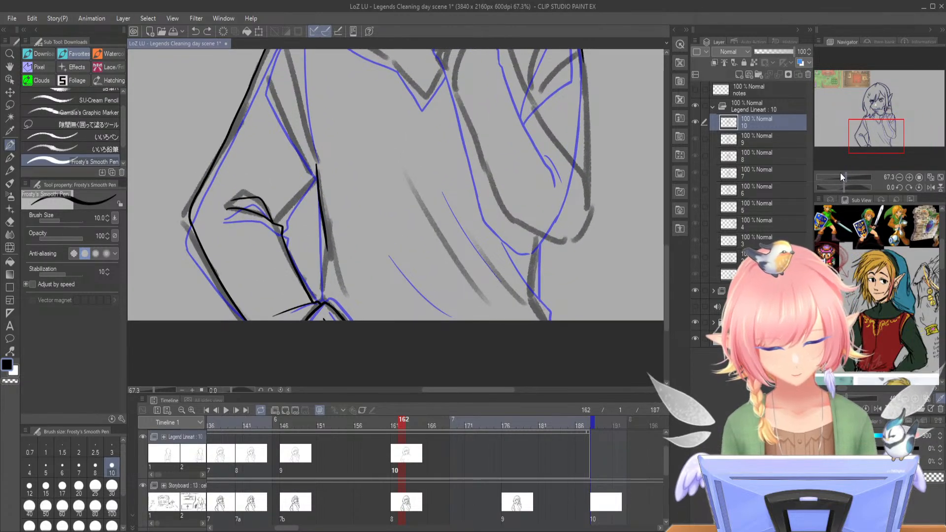
{"action": "mouse_move", "coordinate": [326, 305]}
{"action": "left_mouse_down"}
{"action": "mouse_move", "coordinate": [292, 310]}
{"action": "mouse_move", "coordinate": [321, 316]}
{"action": "left_mouse_up"}
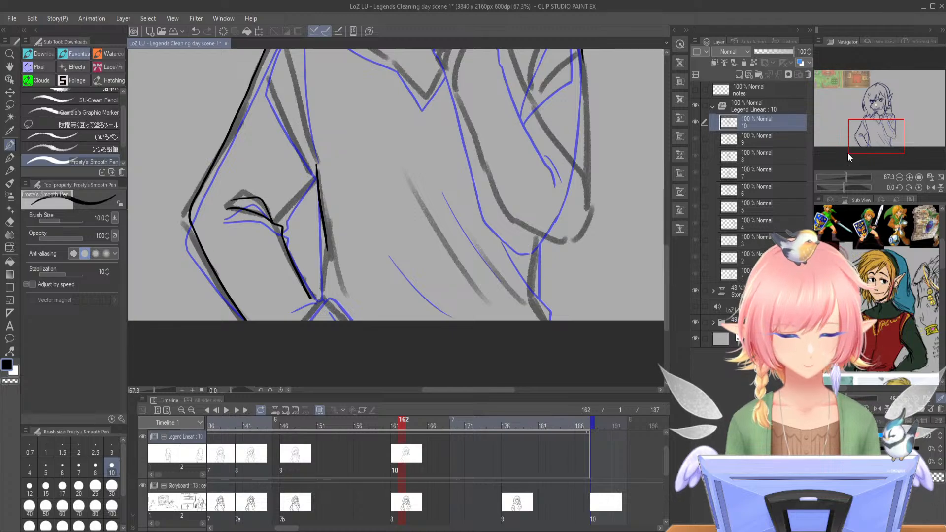
- Ink the waist contour below the raised arm's elbow and the short shirt fold running into it
{"action": "left_click", "coordinate": [847, 177]}
{"action": "mouse_move", "coordinate": [873, 130]}
{"action": "left_mouse_down"}
{"action": "mouse_move", "coordinate": [881, 113]}
{"action": "mouse_move", "coordinate": [877, 139]}
{"action": "left_mouse_up"}
{"action": "mouse_move", "coordinate": [511, 193]}
{"action": "left_mouse_down"}
{"action": "mouse_move", "coordinate": [503, 275]}
{"action": "mouse_move", "coordinate": [516, 298]}
{"action": "left_mouse_up"}
{"action": "key", "text": "ctrl+z"}
{"action": "left_click_drag", "start_coordinate": [501, 267], "coordinate": [517, 298]}
{"action": "left_click_drag", "start_coordinate": [473, 232], "coordinate": [502, 274]}
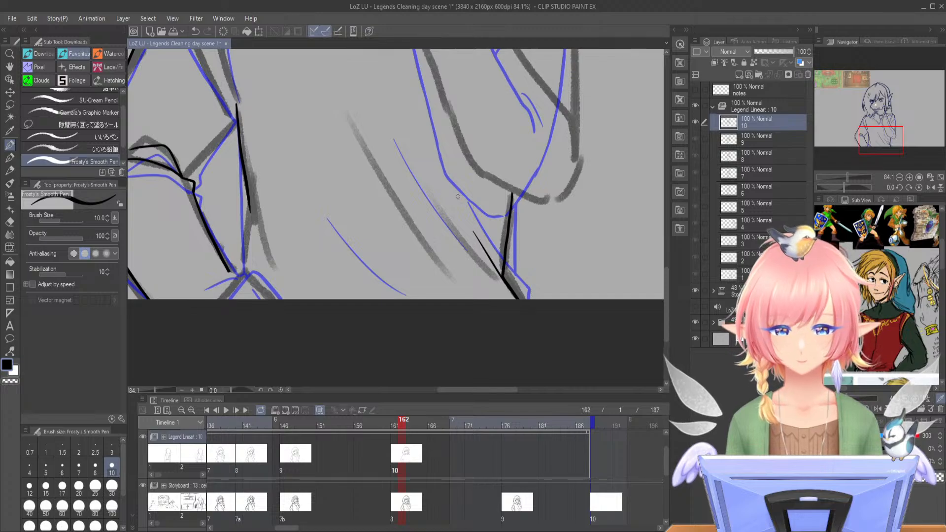
- Ink the two long diagonal fold lines across the lower front of the shirt
{"action": "left_click_drag", "start_coordinate": [874, 137], "coordinate": [865, 136]}
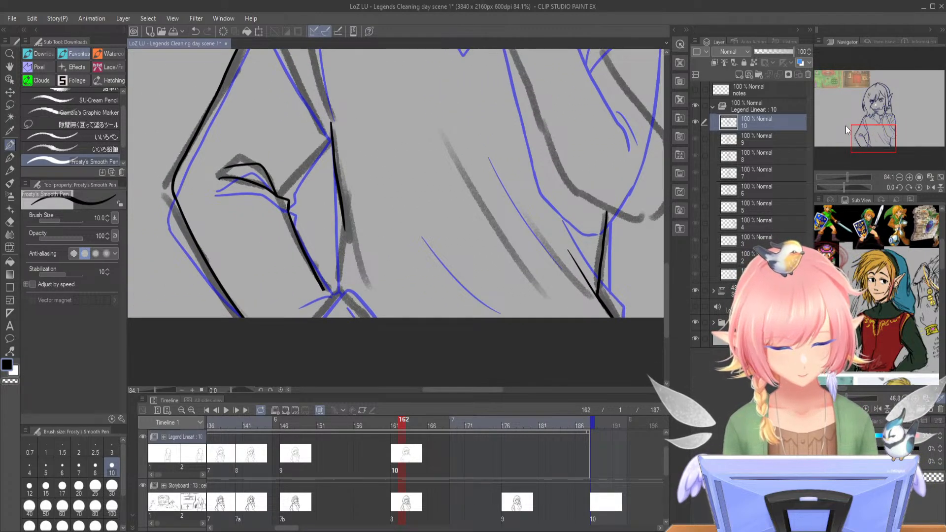
{"action": "left_click_drag", "start_coordinate": [458, 148], "coordinate": [561, 291]}
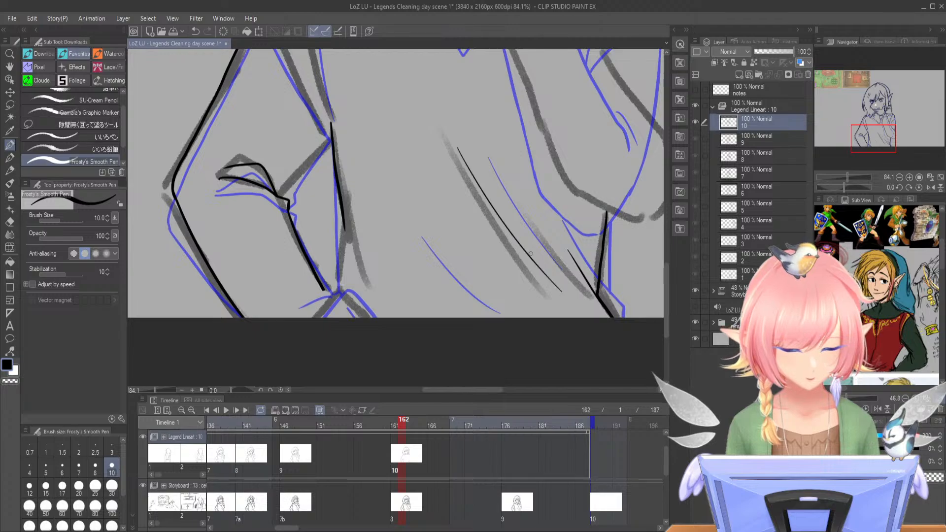
{"action": "left_click_drag", "start_coordinate": [418, 256], "coordinate": [472, 311]}
- Redraw the lower torso side line beside the hip arm, including the fold branching off toward the shirt
{"action": "left_click", "coordinate": [849, 176]}
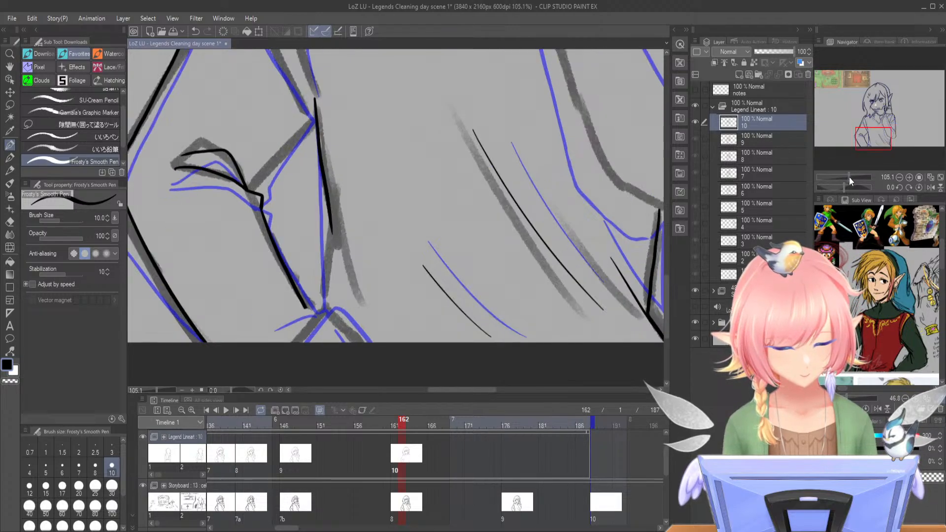
{"action": "left_click_drag", "start_coordinate": [329, 209], "coordinate": [350, 315]}
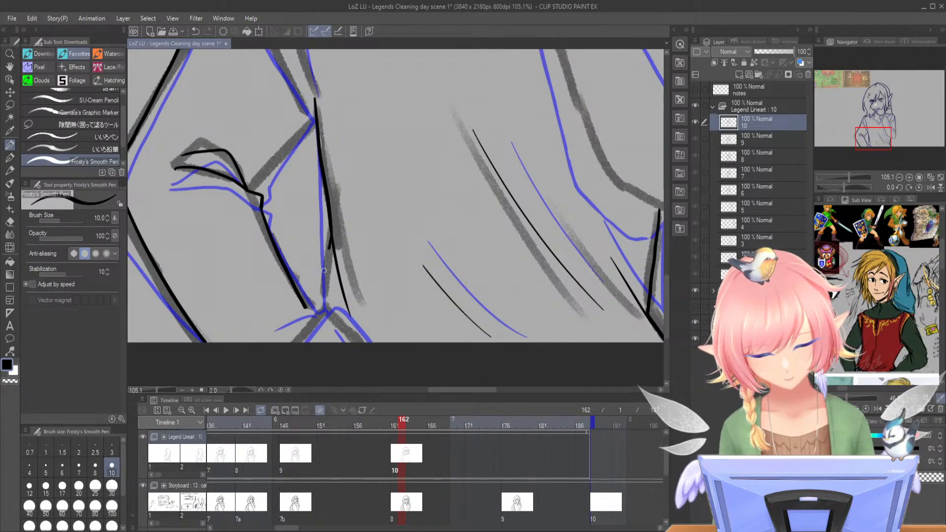
{"action": "left_click_drag", "start_coordinate": [331, 241], "coordinate": [302, 342]}
{"action": "key", "text": "ctrl+z"}
{"action": "left_click_drag", "start_coordinate": [331, 235], "coordinate": [311, 343]}
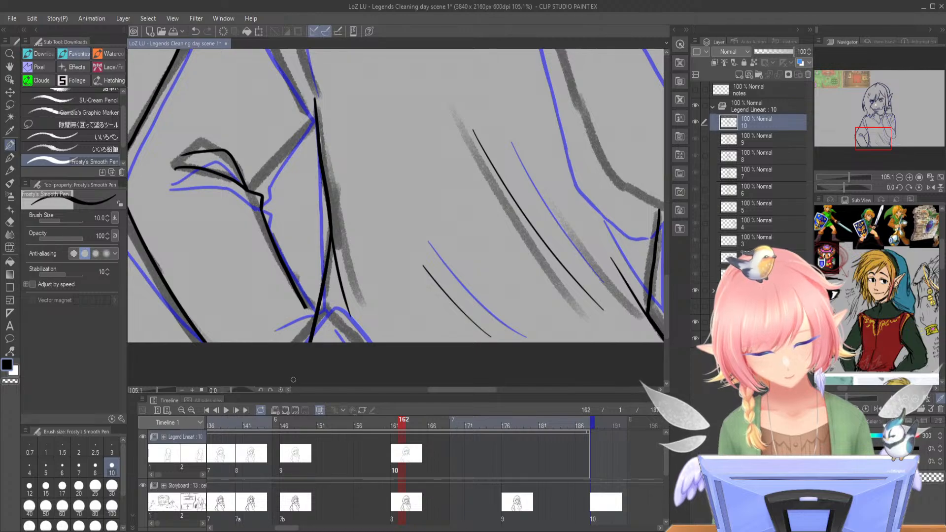
- Re-ink the hand on the hip and the short cuff crease extending from the wrist into the sleeve
{"action": "left_click", "coordinate": [877, 138]}
{"action": "left_click_drag", "start_coordinate": [867, 131], "coordinate": [859, 136]}
{"action": "left_click_drag", "start_coordinate": [392, 252], "coordinate": [364, 290]}
{"action": "left_click_drag", "start_coordinate": [401, 254], "coordinate": [426, 277]}
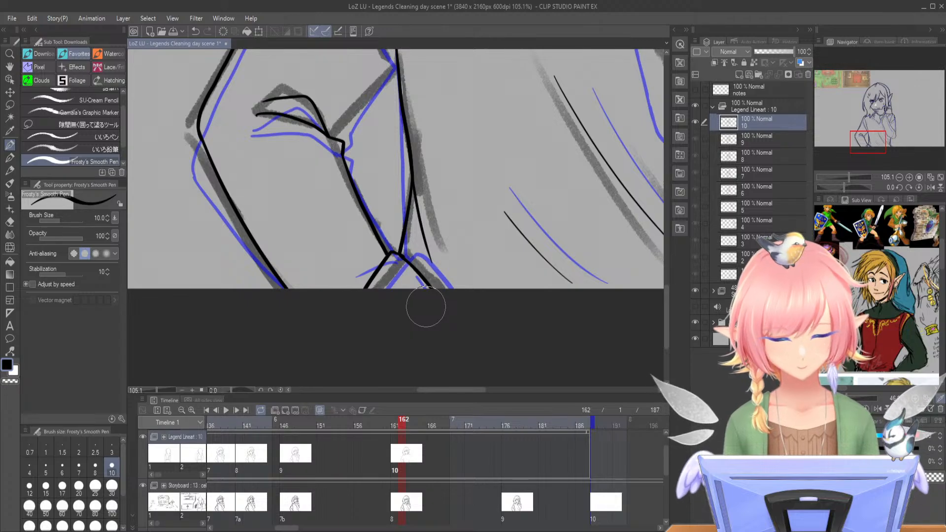
{"action": "left_click_drag", "start_coordinate": [388, 252], "coordinate": [323, 271]}
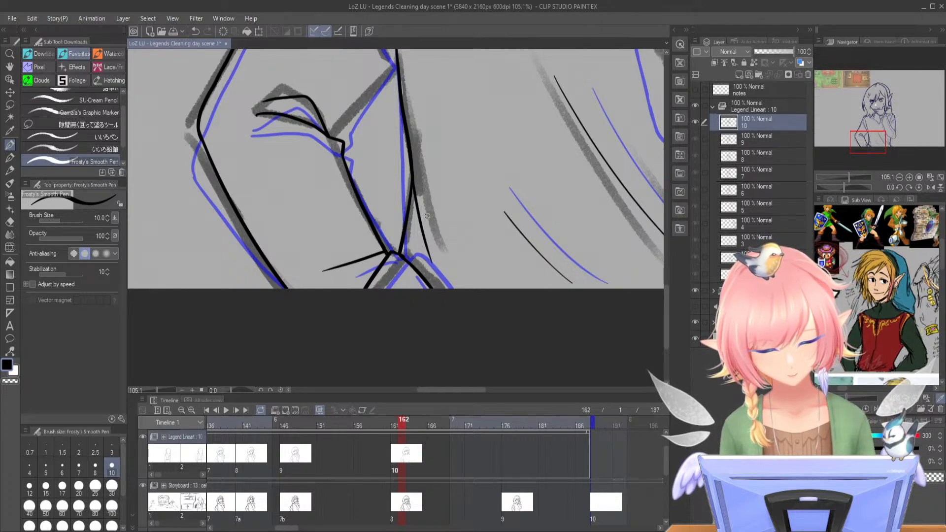
- Ink the sleeve edge from the elbow fold to the torso and the line from the shoulder down to that junction
{"action": "left_click_drag", "start_coordinate": [875, 143], "coordinate": [868, 123]}
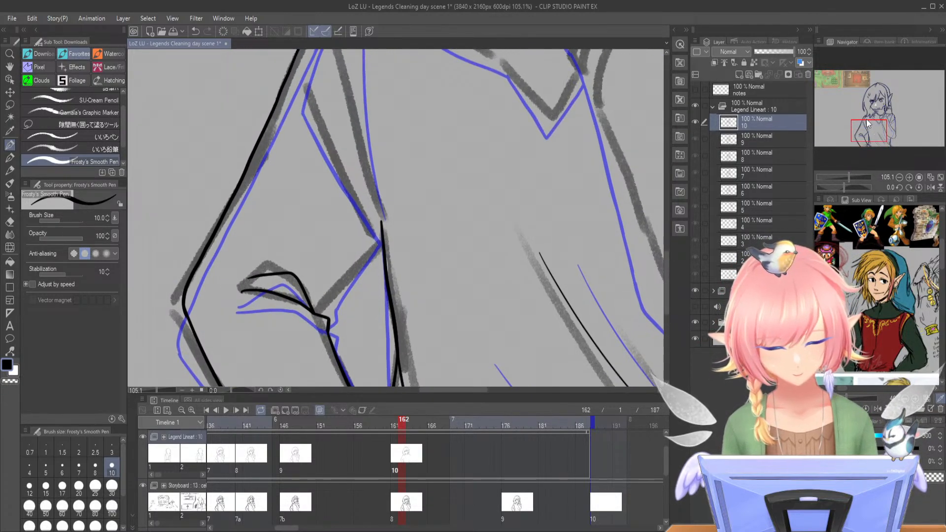
{"action": "left_click_drag", "start_coordinate": [328, 300], "coordinate": [383, 242]}
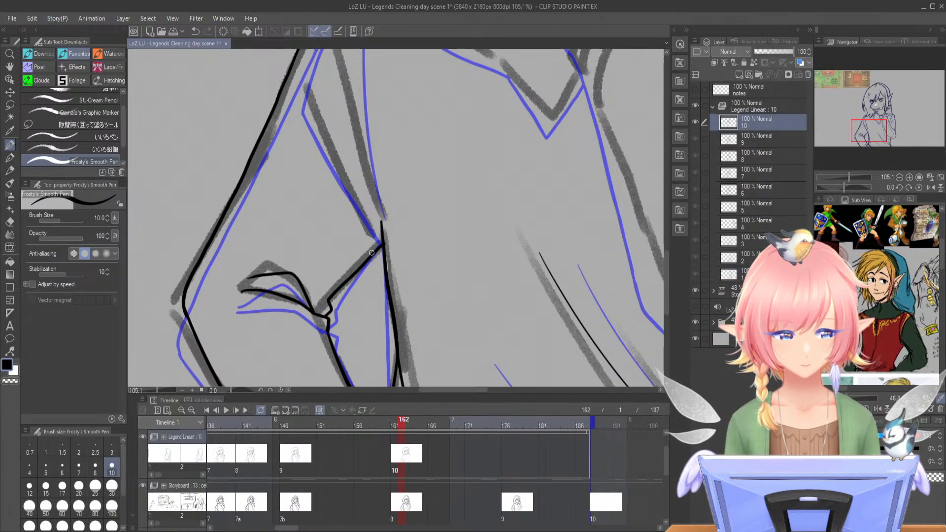
{"action": "left_click_drag", "start_coordinate": [877, 131], "coordinate": [876, 124]}
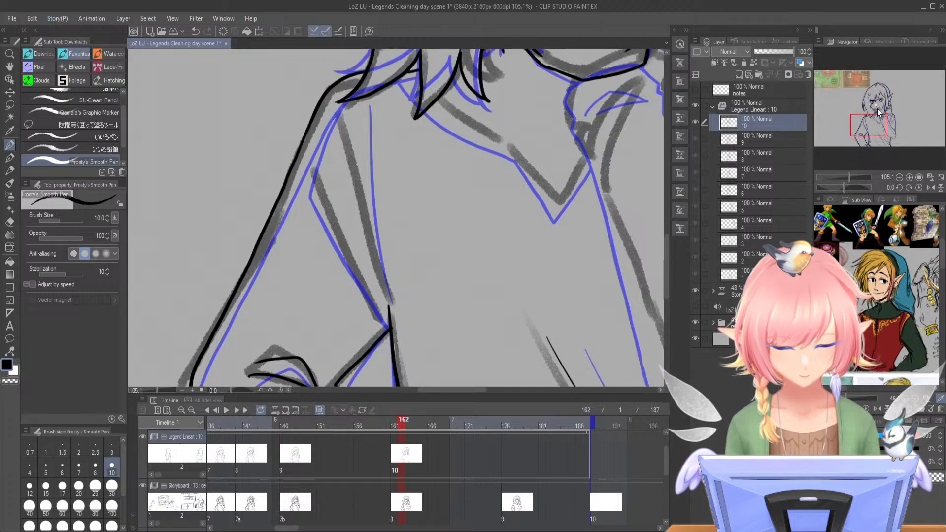
{"action": "left_click_drag", "start_coordinate": [350, 104], "coordinate": [389, 309]}
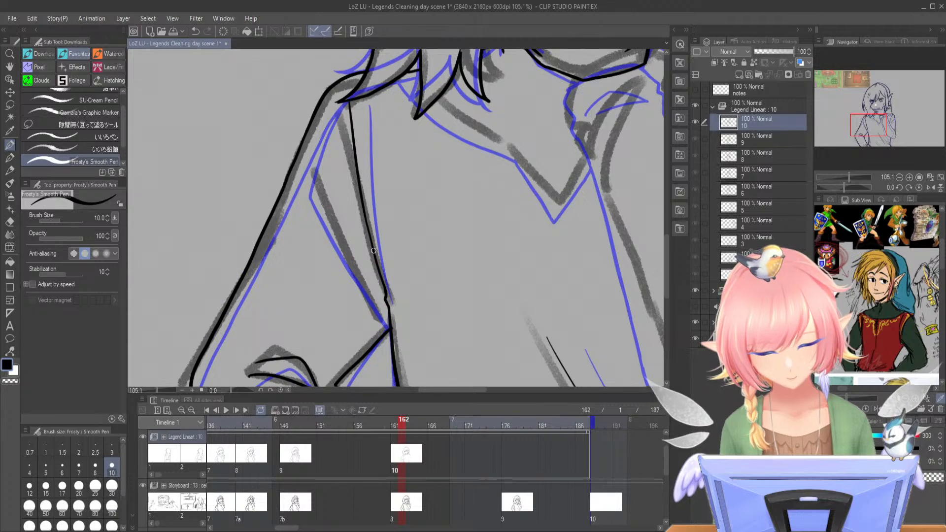
{"action": "mouse_move", "coordinate": [877, 127]}
{"action": "left_mouse_down"}
{"action": "mouse_move", "coordinate": [879, 99]}
{"action": "mouse_move", "coordinate": [873, 126]}
{"action": "left_mouse_up"}
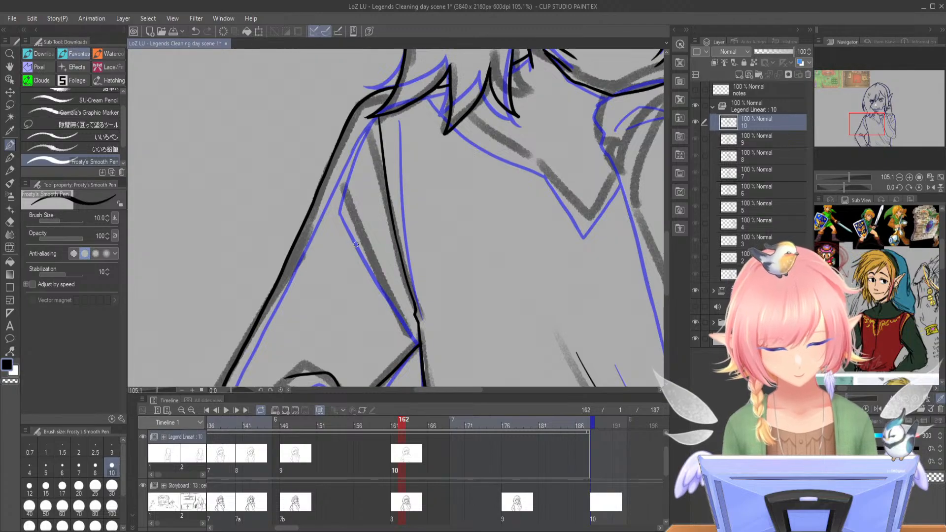
- Ink the angular sleeve fold on the hip arm, from the shoulder out to its corner and down to the elbow junction
{"action": "left_click_drag", "start_coordinate": [332, 188], "coordinate": [419, 323]}
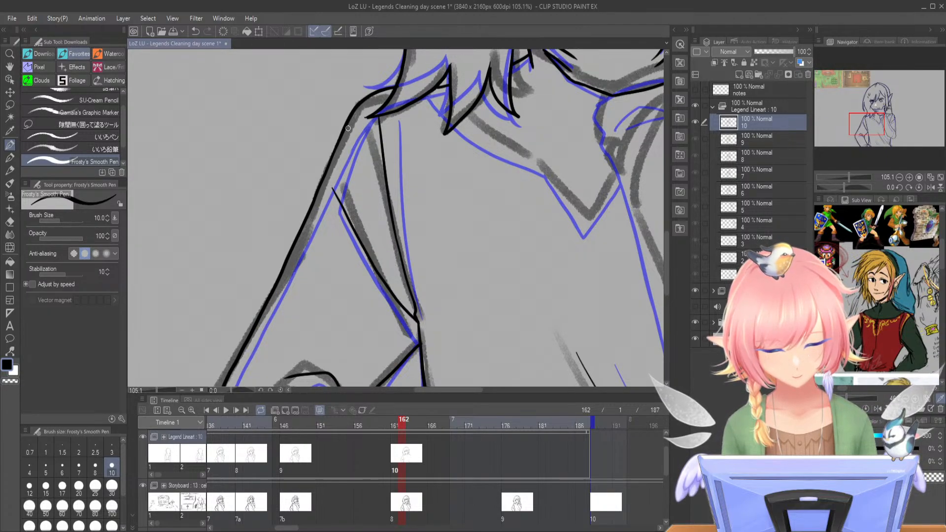
{"action": "mouse_move", "coordinate": [367, 98]}
{"action": "left_mouse_down"}
{"action": "mouse_move", "coordinate": [334, 189]}
{"action": "mouse_move", "coordinate": [358, 243]}
{"action": "left_mouse_up"}
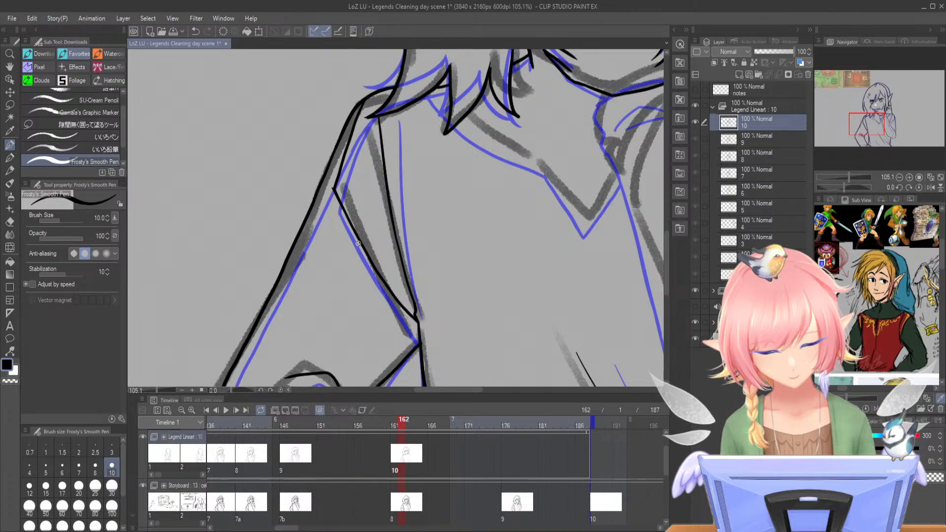
- Ink the outer contour of the raised arm from the shoulder down around the elbow and along its underside
{"action": "left_click_drag", "start_coordinate": [881, 115], "coordinate": [895, 134]}
{"action": "left_click", "coordinate": [847, 176]}
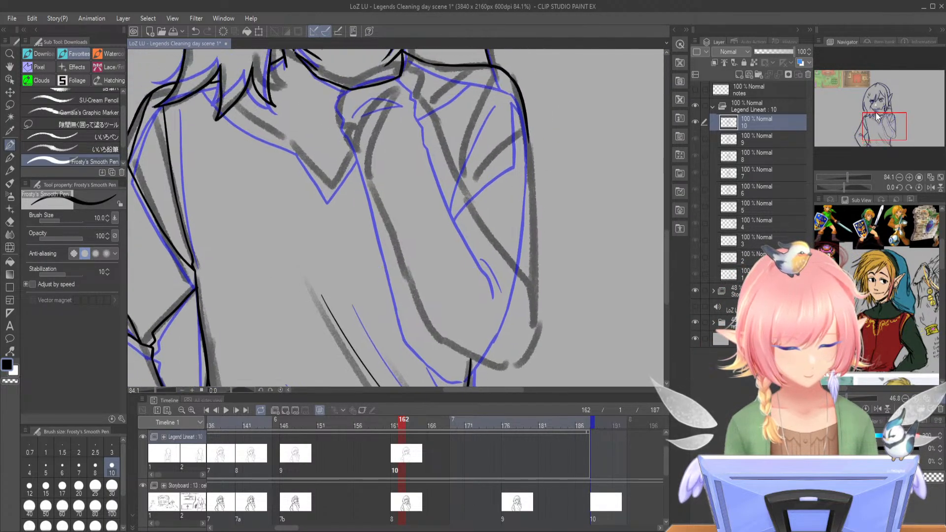
{"action": "left_click_drag", "start_coordinate": [526, 126], "coordinate": [523, 284]}
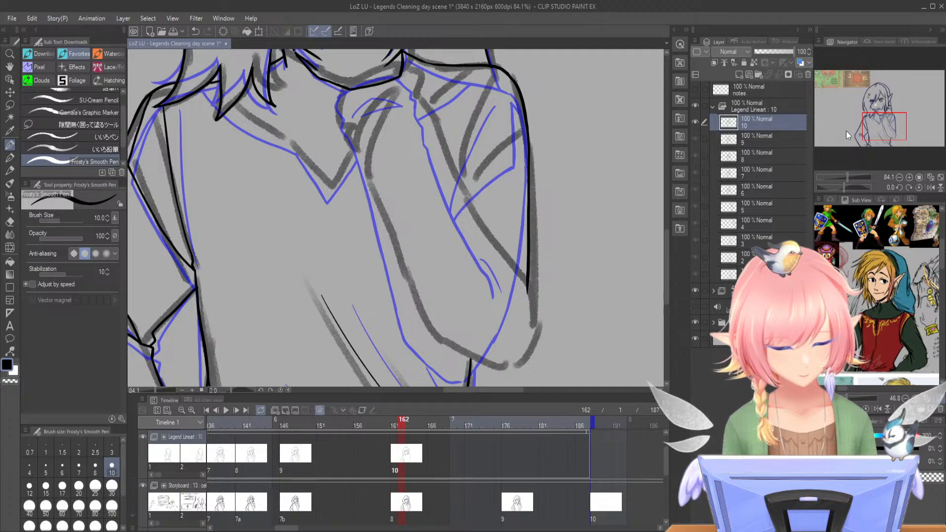
{"action": "left_click_drag", "start_coordinate": [836, 133], "coordinate": [836, 137]}
{"action": "mouse_move", "coordinate": [533, 241]}
{"action": "left_mouse_down"}
{"action": "mouse_move", "coordinate": [517, 330]}
{"action": "mouse_move", "coordinate": [508, 335]}
{"action": "left_mouse_up"}
{"action": "mouse_move", "coordinate": [442, 309]}
{"action": "left_mouse_down"}
{"action": "mouse_move", "coordinate": [510, 335]}
{"action": "mouse_move", "coordinate": [531, 272]}
{"action": "left_mouse_up"}
{"action": "mouse_move", "coordinate": [535, 238]}
{"action": "left_mouse_down"}
{"action": "mouse_move", "coordinate": [517, 279]}
{"action": "mouse_move", "coordinate": [514, 326]}
{"action": "mouse_move", "coordinate": [528, 225]}
{"action": "mouse_move", "coordinate": [521, 334]}
{"action": "mouse_move", "coordinate": [511, 327]}
{"action": "mouse_move", "coordinate": [529, 284]}
{"action": "left_mouse_up"}
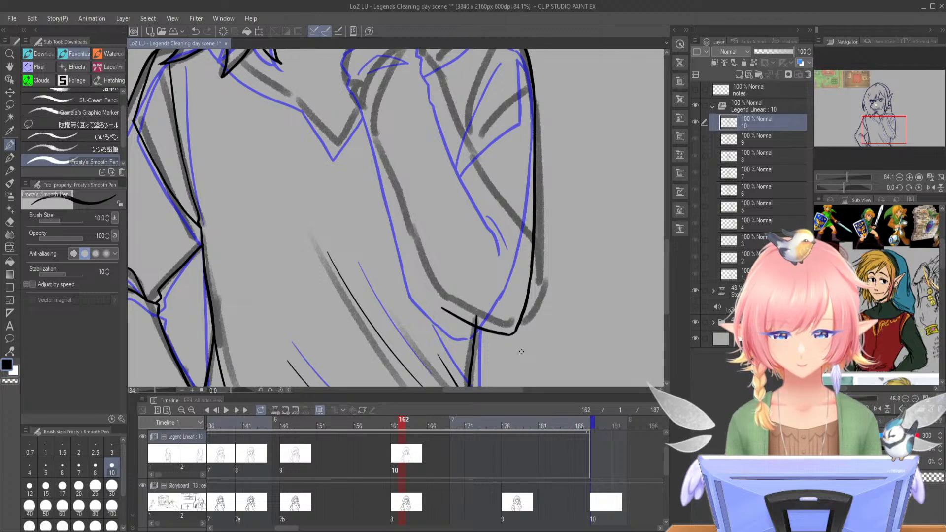
- Ink the torso-side line of the raised forearm from below the wrist down to the elbow's underside
{"action": "left_click_drag", "start_coordinate": [879, 128], "coordinate": [879, 126]}
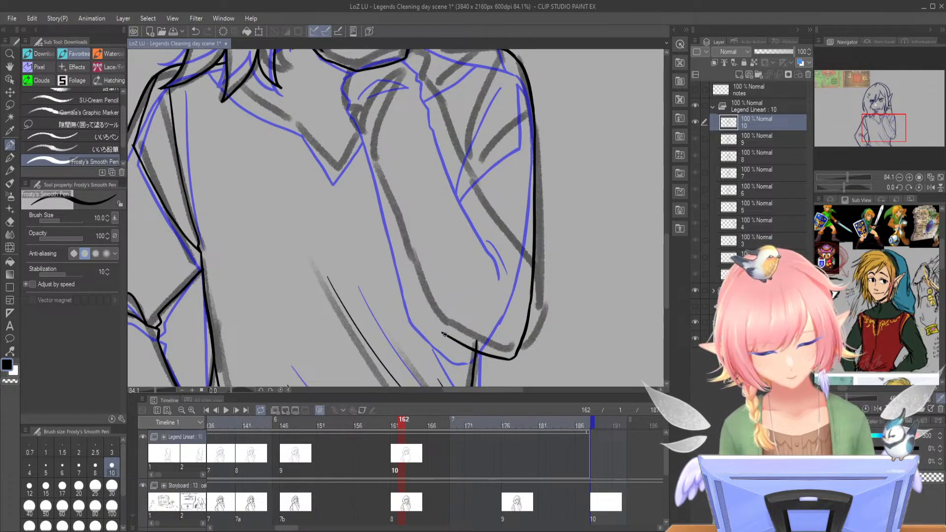
{"action": "left_click_drag", "start_coordinate": [445, 333], "coordinate": [410, 262]}
{"action": "key", "text": "ctrl+z"}
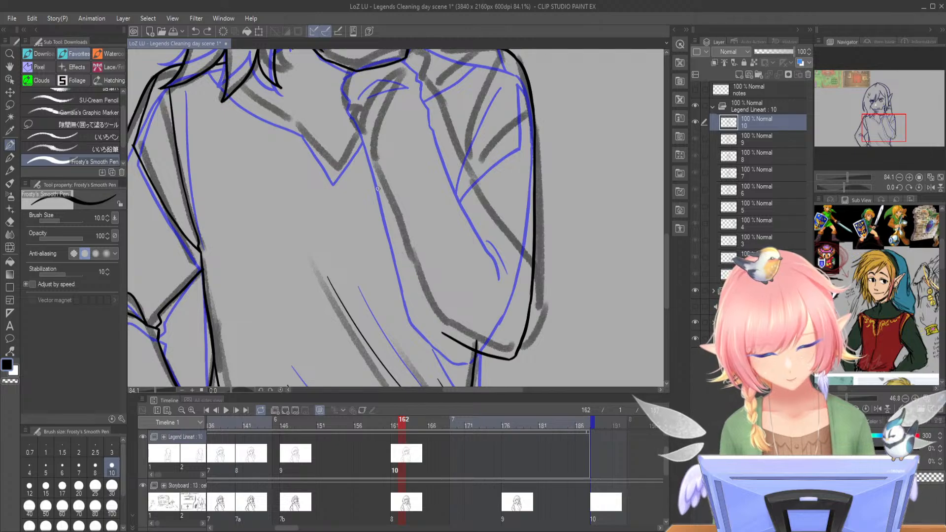
{"action": "mouse_move", "coordinate": [369, 143]}
{"action": "left_mouse_down"}
{"action": "mouse_move", "coordinate": [410, 283]}
{"action": "mouse_move", "coordinate": [433, 329]}
{"action": "mouse_move", "coordinate": [447, 336]}
{"action": "left_mouse_up"}
{"action": "key", "text": "ctrl+z"}
{"action": "mouse_move", "coordinate": [368, 147]}
{"action": "left_mouse_down"}
{"action": "mouse_move", "coordinate": [404, 258]}
{"action": "mouse_move", "coordinate": [449, 337]}
{"action": "left_mouse_up"}
{"action": "key", "text": "ctrl+z"}
- Ink the short crease strokes inside the raised arm's elbow and the outer forearm line running up from them
{"action": "left_click_drag", "start_coordinate": [485, 238], "coordinate": [520, 294]}
{"action": "key", "text": "ctrl+z"}
{"action": "left_click_drag", "start_coordinate": [490, 248], "coordinate": [518, 293]}
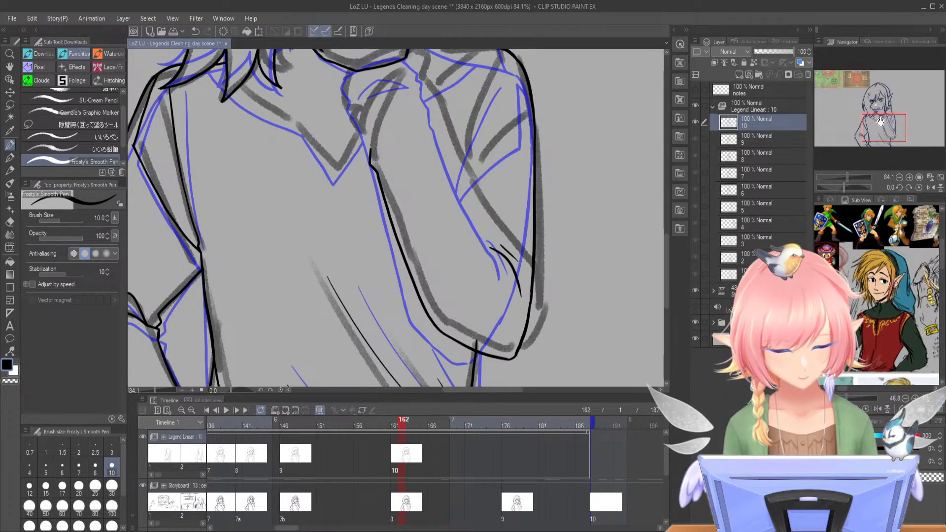
{"action": "left_click_drag", "start_coordinate": [879, 120], "coordinate": [871, 105]}
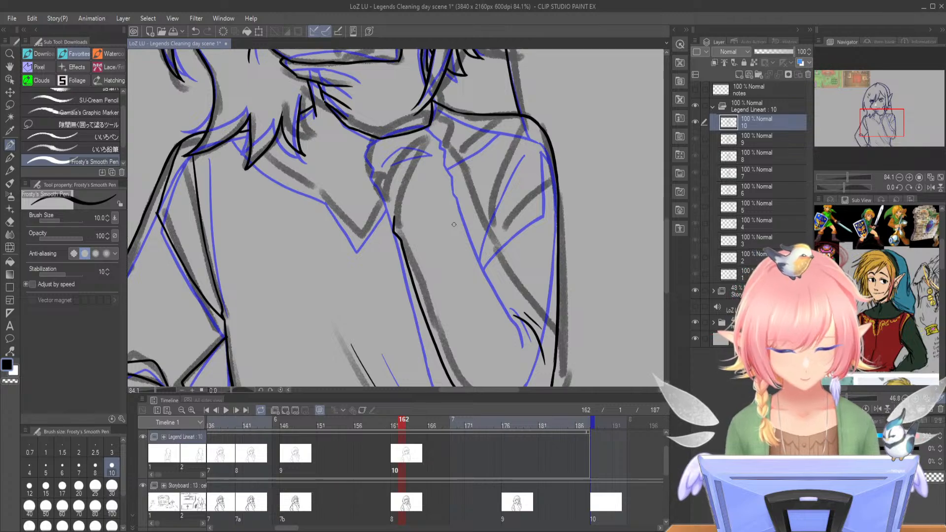
{"action": "left_click_drag", "start_coordinate": [458, 197], "coordinate": [509, 304]}
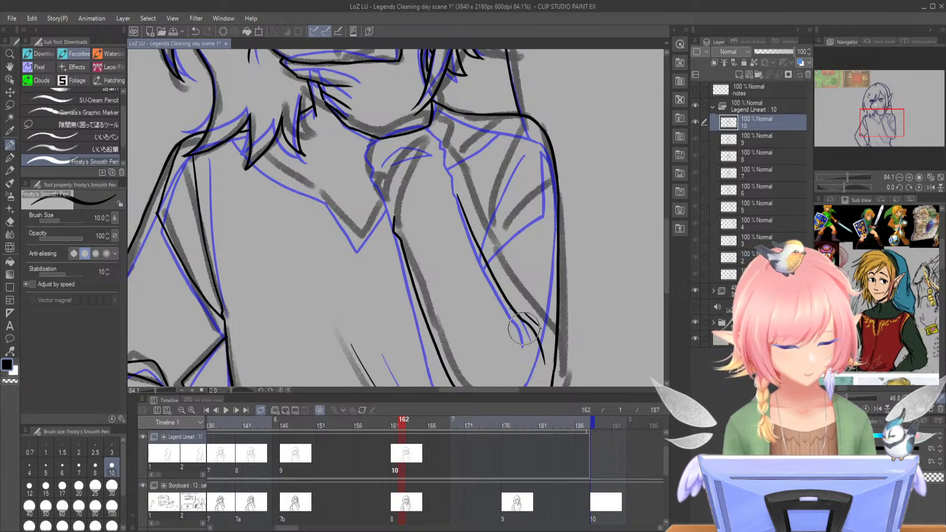
- Ink the curved fold lines on the raised arm's upper sleeve, from the shoulder to the forearm edge
{"action": "left_click_drag", "start_coordinate": [529, 119], "coordinate": [482, 220]}
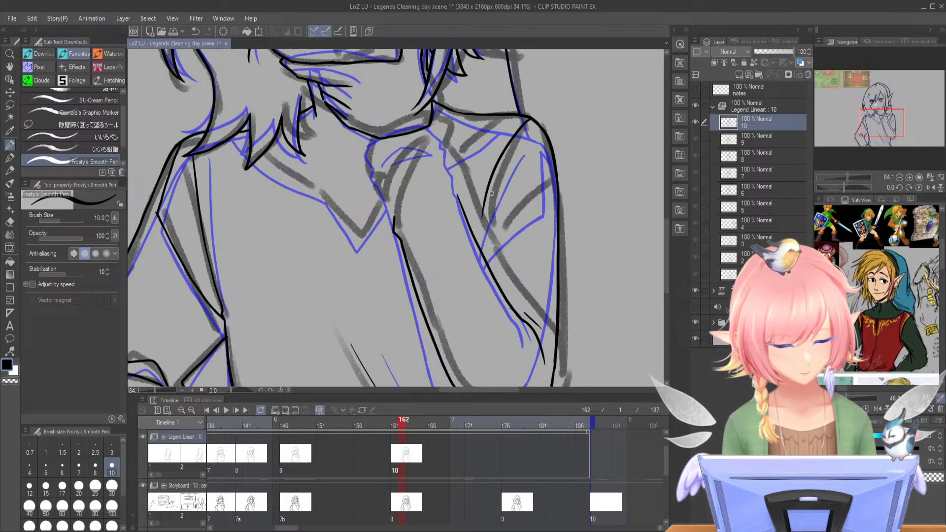
{"action": "mouse_move", "coordinate": [485, 256]}
{"action": "left_mouse_down"}
{"action": "mouse_move", "coordinate": [535, 193]}
{"action": "mouse_move", "coordinate": [530, 185]}
{"action": "mouse_move", "coordinate": [488, 242]}
{"action": "left_mouse_up"}
{"action": "key", "text": "ctrl+z"}
{"action": "left_click_drag", "start_coordinate": [547, 174], "coordinate": [539, 139]}
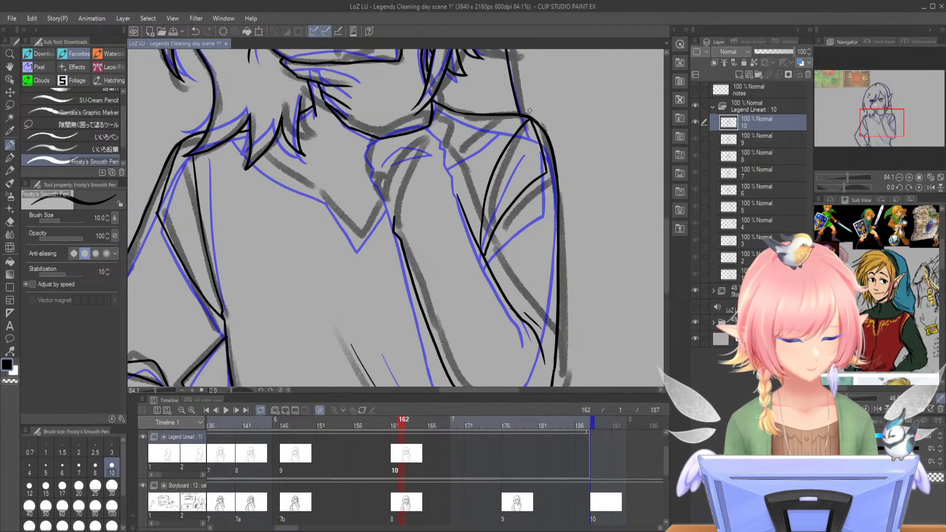
- Ink both wrinkled sides of the raised sleeve below the cuff, along with its narrow cuff crease and thin diagonal forearm crease
{"action": "left_click_drag", "start_coordinate": [883, 123], "coordinate": [866, 115]}
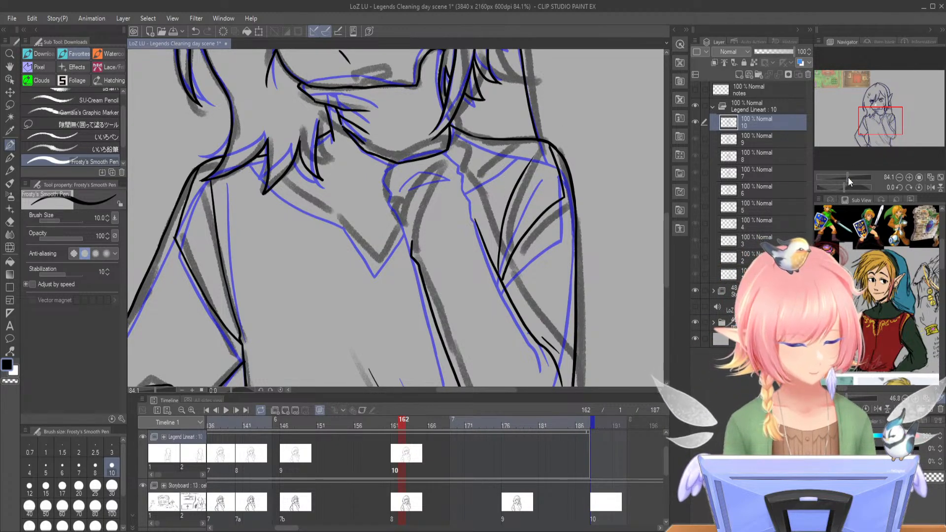
{"action": "left_click_drag", "start_coordinate": [848, 176], "coordinate": [849, 178]}
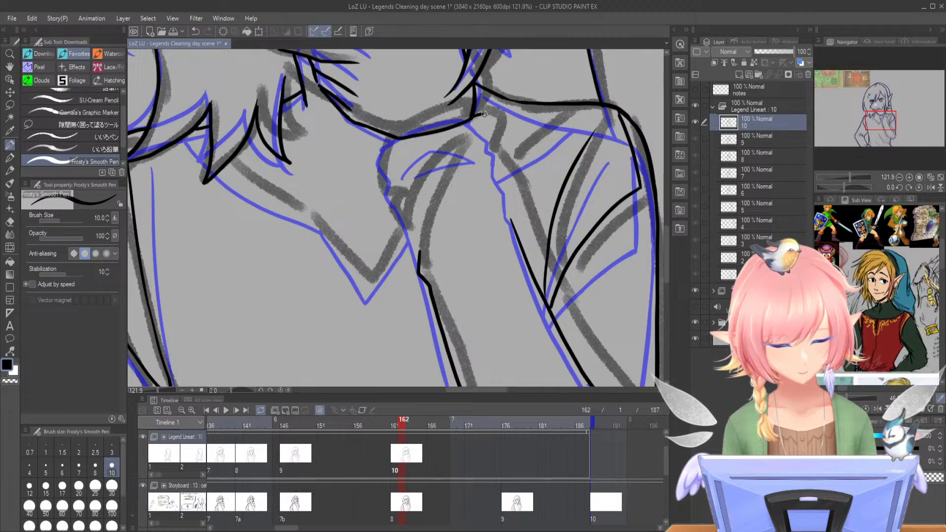
{"action": "left_click_drag", "start_coordinate": [492, 131], "coordinate": [493, 150]}
{"action": "mouse_move", "coordinate": [394, 140]}
{"action": "left_mouse_down"}
{"action": "mouse_move", "coordinate": [384, 158]}
{"action": "mouse_move", "coordinate": [411, 241]}
{"action": "left_mouse_up"}
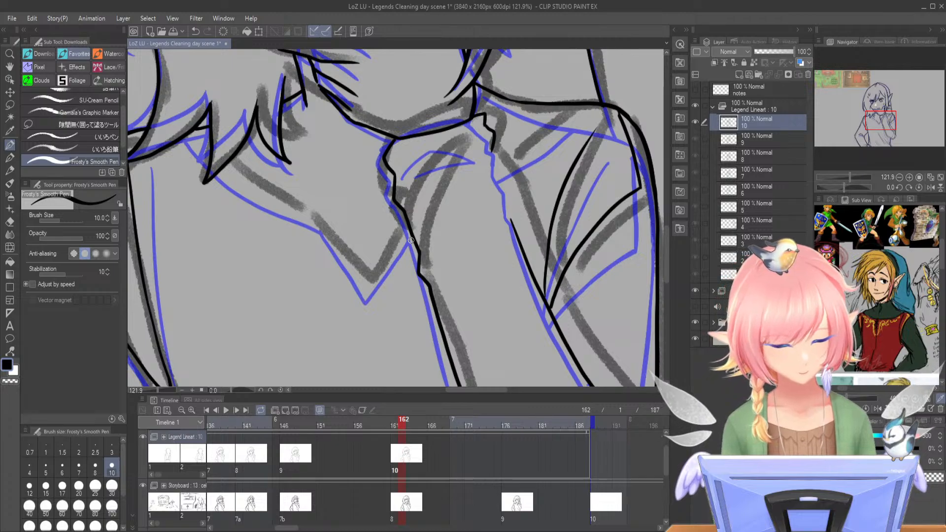
{"action": "left_click_drag", "start_coordinate": [493, 154], "coordinate": [511, 222]}
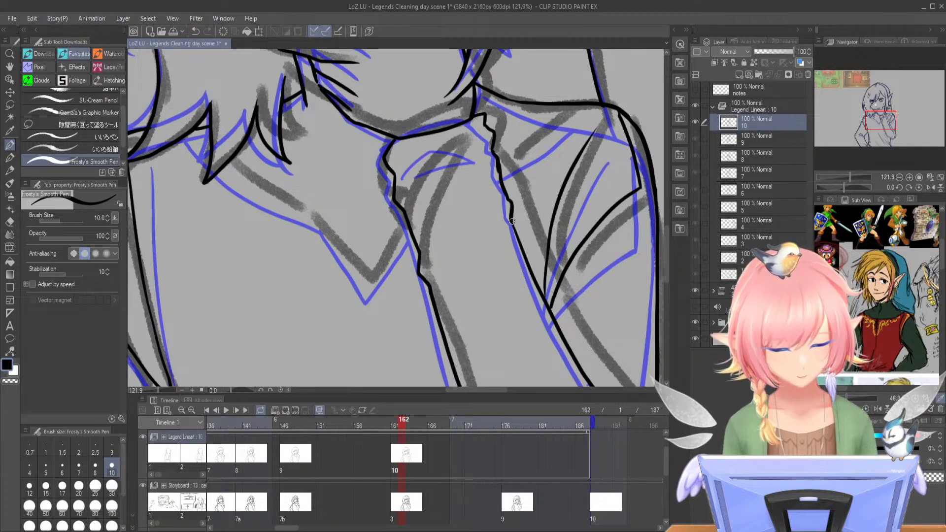
{"action": "mouse_move", "coordinate": [466, 151]}
{"action": "left_mouse_down"}
{"action": "mouse_move", "coordinate": [421, 171]}
{"action": "mouse_move", "coordinate": [408, 162]}
{"action": "left_mouse_up"}
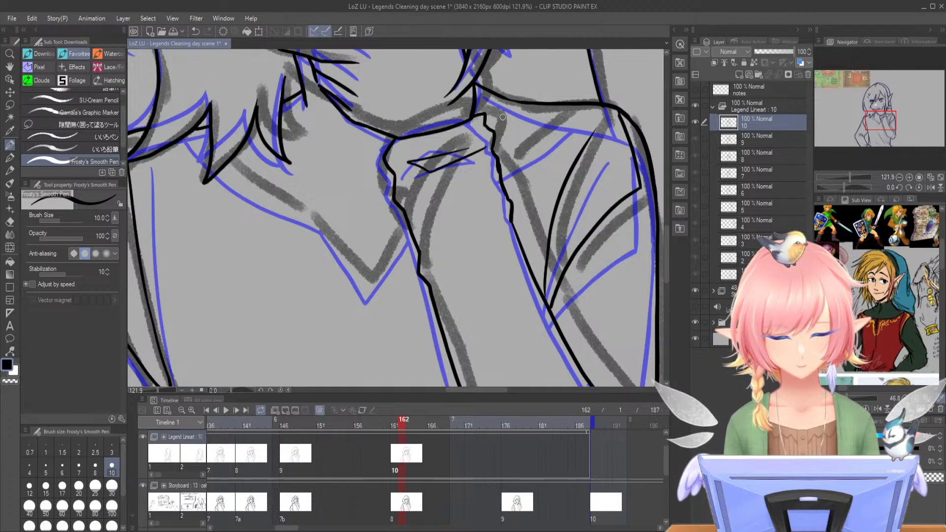
{"action": "left_click_drag", "start_coordinate": [509, 227], "coordinate": [487, 323]}
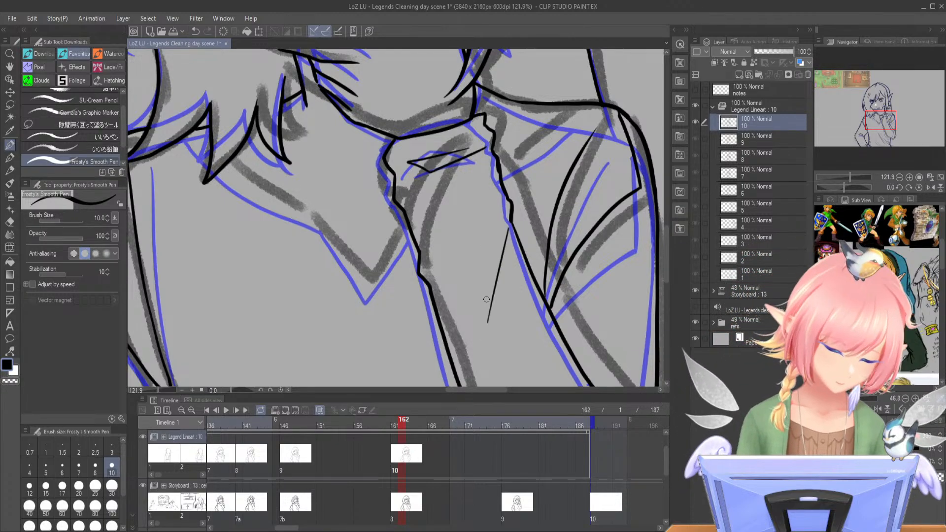
- Ink the shirt's V-neckline up to the raised forearm and the short fold between the shoulder seam and the cuff
{"action": "left_click_drag", "start_coordinate": [881, 119], "coordinate": [881, 103]}
{"action": "left_click_drag", "start_coordinate": [850, 177], "coordinate": [841, 177]}
{"action": "left_click_drag", "start_coordinate": [879, 106], "coordinate": [880, 122]}
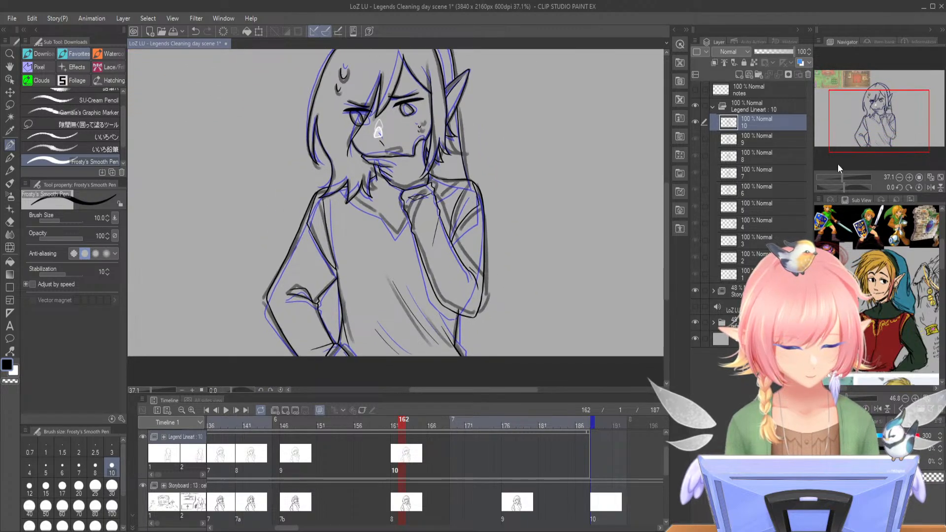
{"action": "left_click_drag", "start_coordinate": [841, 177], "coordinate": [845, 176]}
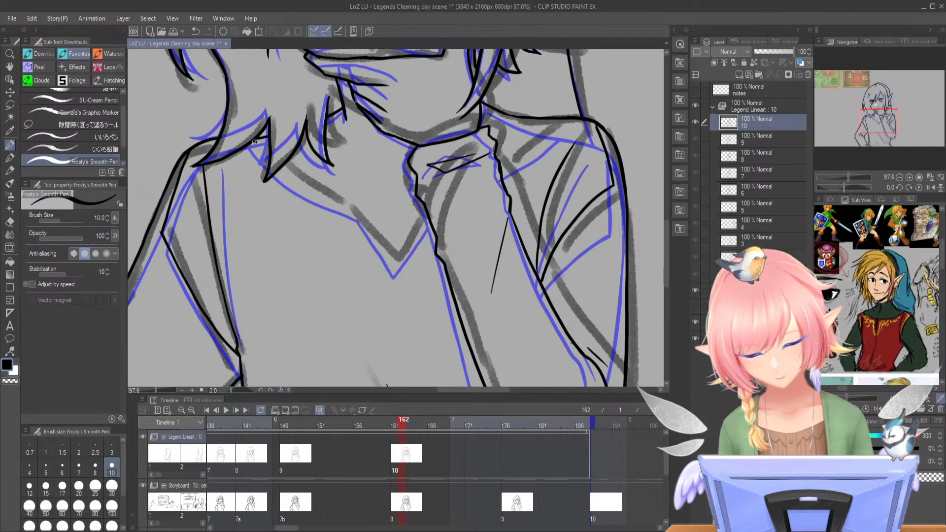
{"action": "mouse_move", "coordinate": [291, 181]}
{"action": "left_mouse_down"}
{"action": "mouse_move", "coordinate": [355, 217]}
{"action": "mouse_move", "coordinate": [402, 276]}
{"action": "mouse_move", "coordinate": [430, 232]}
{"action": "left_mouse_up"}
{"action": "left_click_drag", "start_coordinate": [547, 124], "coordinate": [504, 170]}
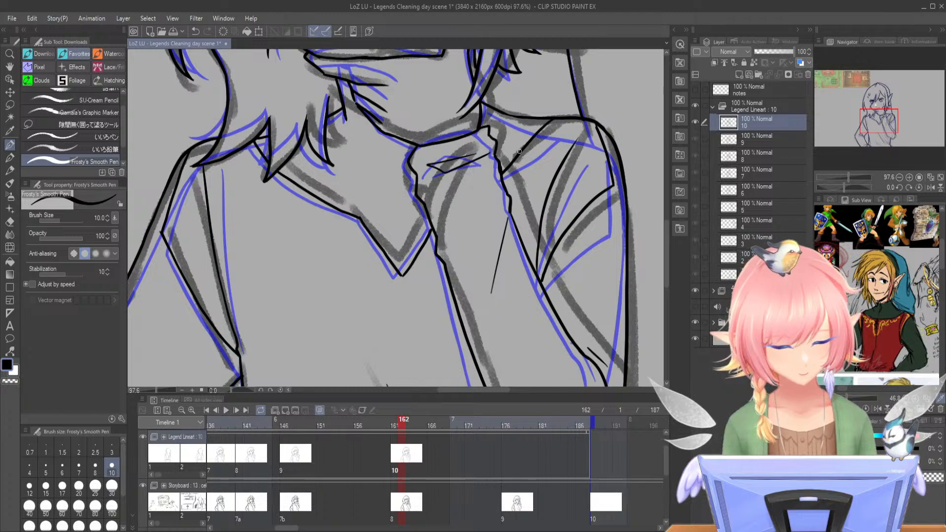
- Flip between cels 9 and 10 to compare the poses, and place a copy of cel 10 as cel 11 at frame 176
{"action": "left_click_drag", "start_coordinate": [847, 176], "coordinate": [842, 177]}
{"action": "left_click_drag", "start_coordinate": [878, 103], "coordinate": [876, 112]}
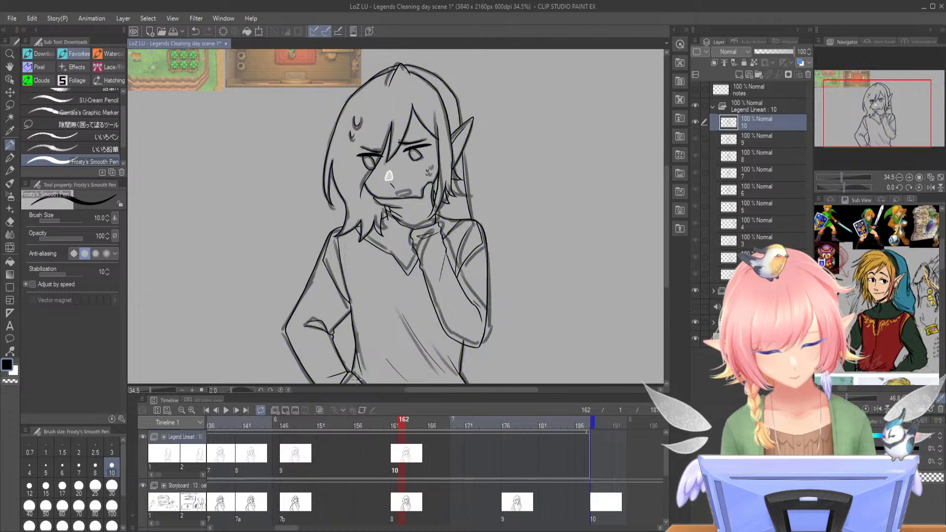
{"action": "left_click", "coordinate": [356, 425]}
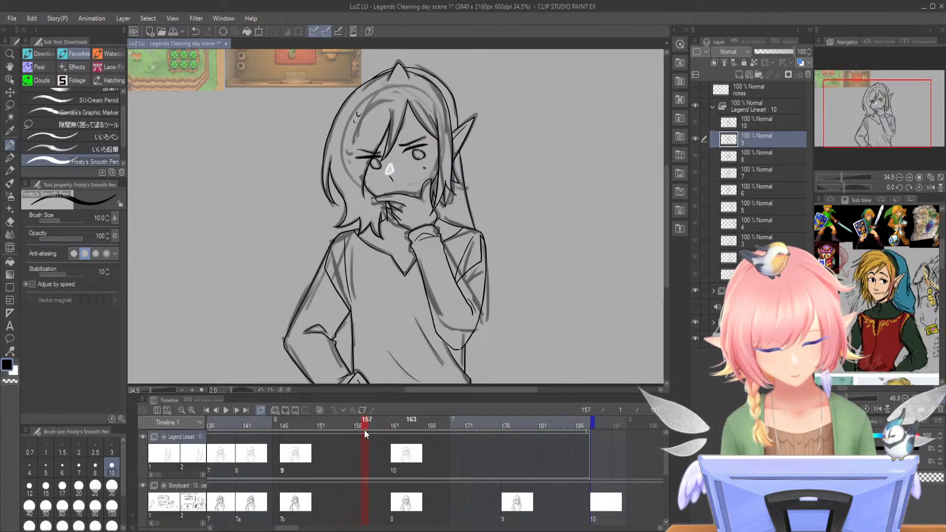
{"action": "left_click", "coordinate": [404, 429]}
{"action": "left_click", "coordinate": [359, 430]}
{"action": "left_click_drag", "start_coordinate": [359, 433], "coordinate": [508, 419]}
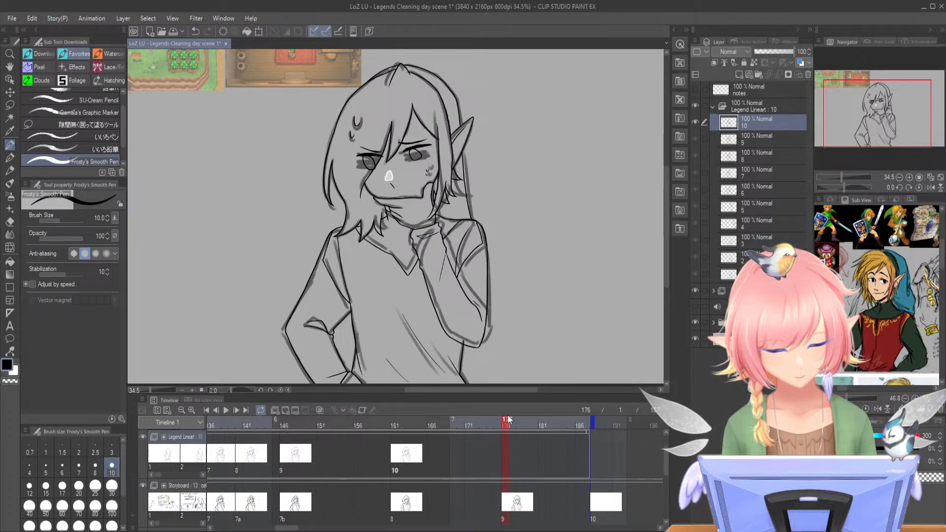
{"action": "left_click", "coordinate": [739, 74]}
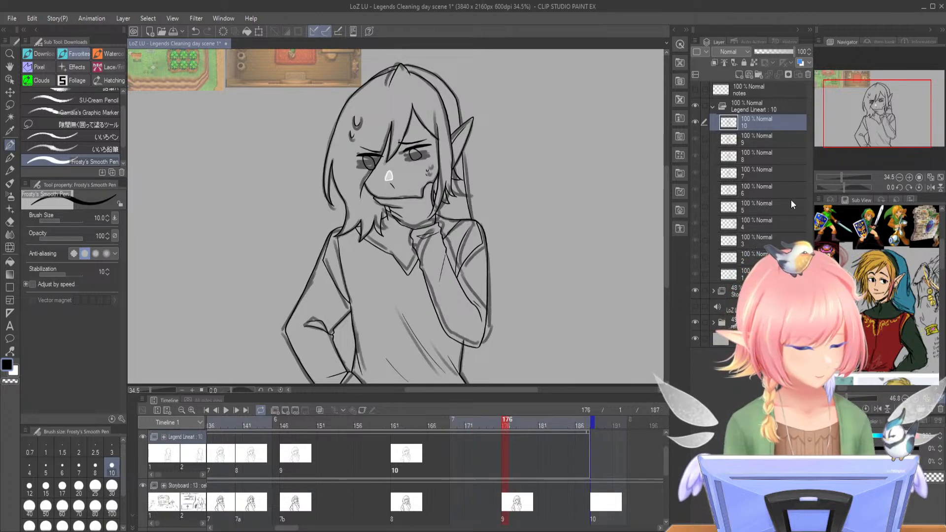
{"action": "right_click", "coordinate": [506, 449]}
{"action": "left_click", "coordinate": [519, 341]}
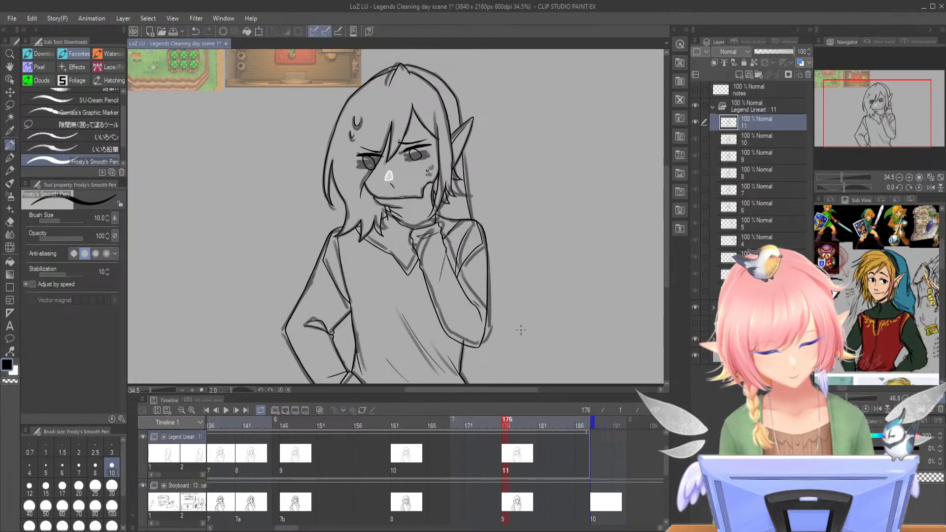
- Erase both eyes and eyebrows from the face on cel 11
{"action": "left_click", "coordinate": [850, 177]}
{"action": "left_click_drag", "start_coordinate": [869, 114], "coordinate": [870, 102]}
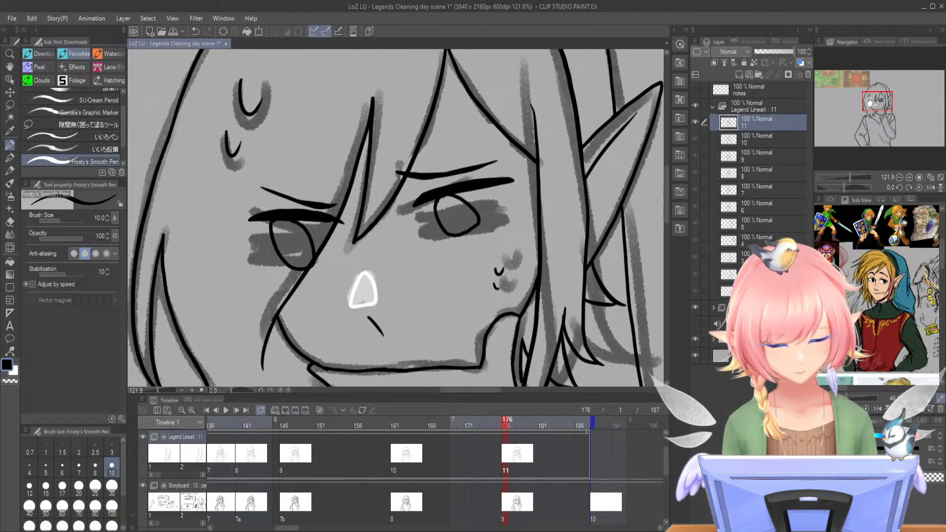
{"action": "mouse_move", "coordinate": [259, 187]}
{"action": "left_mouse_down"}
{"action": "mouse_move", "coordinate": [266, 245]}
{"action": "mouse_move", "coordinate": [292, 232]}
{"action": "mouse_move", "coordinate": [312, 239]}
{"action": "mouse_move", "coordinate": [299, 271]}
{"action": "mouse_move", "coordinate": [330, 213]}
{"action": "mouse_move", "coordinate": [327, 198]}
{"action": "mouse_move", "coordinate": [323, 224]}
{"action": "mouse_move", "coordinate": [332, 211]}
{"action": "mouse_move", "coordinate": [331, 219]}
{"action": "mouse_move", "coordinate": [347, 216]}
{"action": "mouse_move", "coordinate": [313, 274]}
{"action": "mouse_move", "coordinate": [408, 180]}
{"action": "mouse_move", "coordinate": [394, 179]}
{"action": "mouse_move", "coordinate": [403, 167]}
{"action": "mouse_move", "coordinate": [423, 188]}
{"action": "mouse_move", "coordinate": [454, 168]}
{"action": "mouse_move", "coordinate": [444, 200]}
{"action": "mouse_move", "coordinate": [459, 223]}
{"action": "mouse_move", "coordinate": [497, 183]}
{"action": "mouse_move", "coordinate": [480, 170]}
{"action": "mouse_move", "coordinate": [471, 225]}
{"action": "left_mouse_up"}
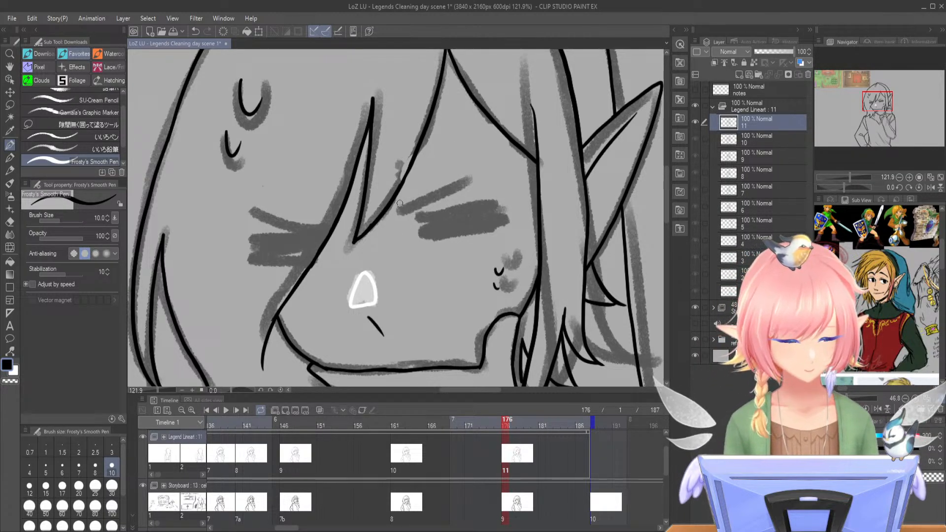
- Fill the ear-side eye as a solid black bar over the sketch and redraw the two small cheek marks slightly lower
{"action": "left_click_drag", "start_coordinate": [849, 177], "coordinate": [851, 175]}
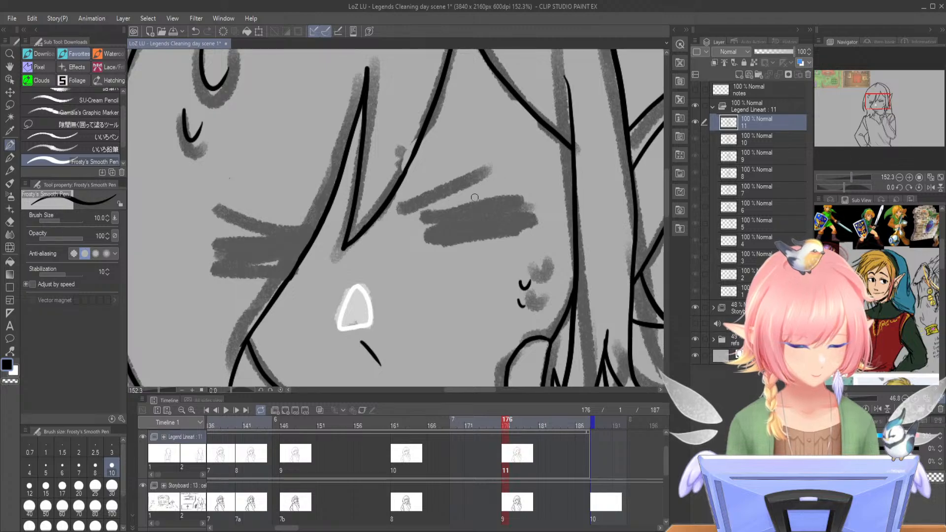
{"action": "left_click_drag", "start_coordinate": [428, 219], "coordinate": [516, 205]}
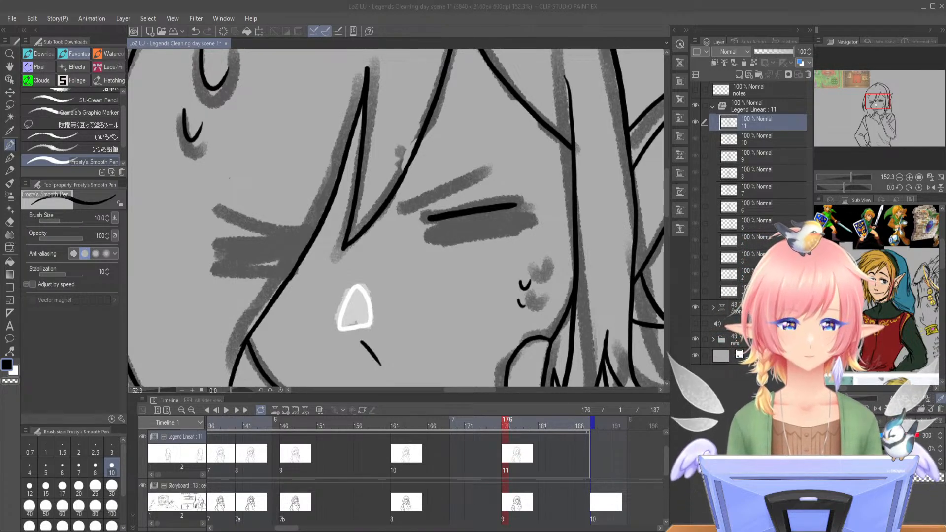
{"action": "mouse_move", "coordinate": [427, 220]}
{"action": "left_mouse_down"}
{"action": "mouse_move", "coordinate": [523, 207]}
{"action": "mouse_move", "coordinate": [515, 214]}
{"action": "mouse_move", "coordinate": [537, 217]}
{"action": "mouse_move", "coordinate": [485, 226]}
{"action": "left_mouse_up"}
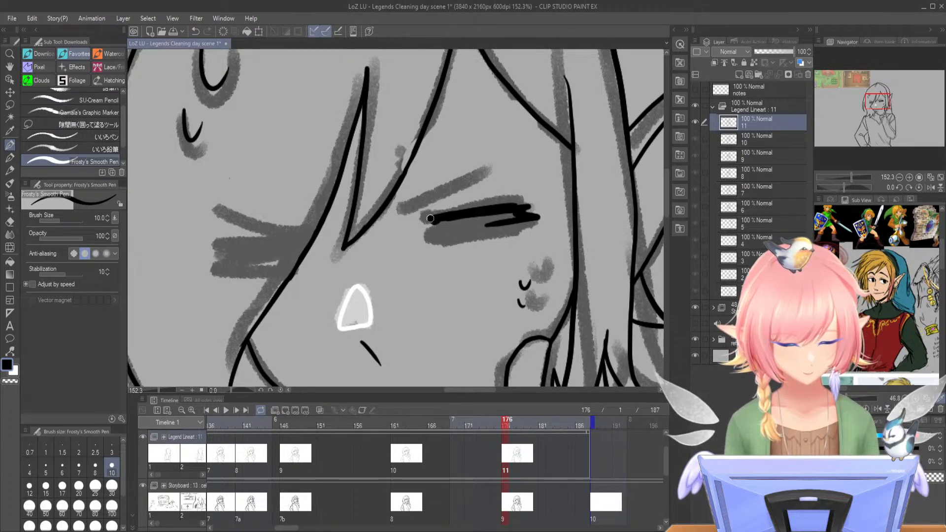
{"action": "mouse_move", "coordinate": [426, 220]}
{"action": "left_mouse_down"}
{"action": "mouse_move", "coordinate": [433, 242]}
{"action": "mouse_move", "coordinate": [506, 229]}
{"action": "mouse_move", "coordinate": [502, 219]}
{"action": "mouse_move", "coordinate": [436, 234]}
{"action": "mouse_move", "coordinate": [528, 205]}
{"action": "mouse_move", "coordinate": [538, 223]}
{"action": "mouse_move", "coordinate": [441, 241]}
{"action": "mouse_move", "coordinate": [529, 228]}
{"action": "left_mouse_up"}
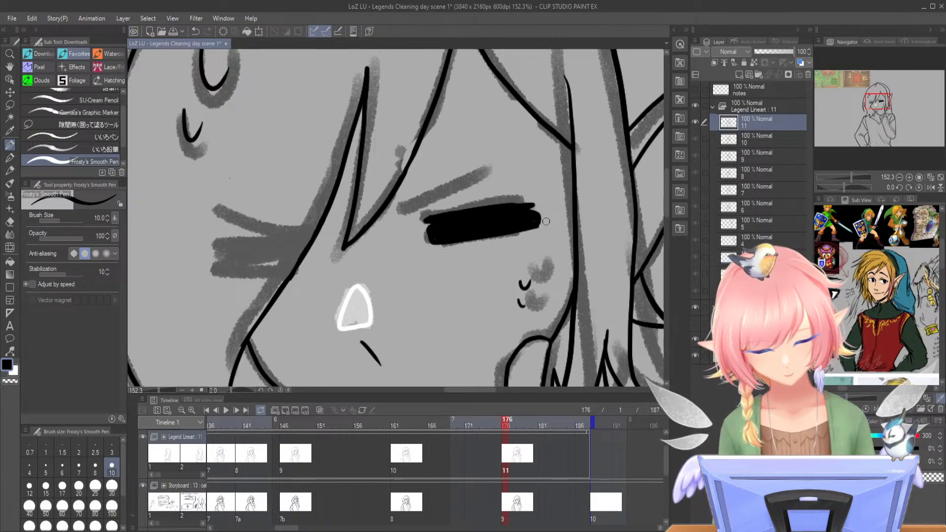
{"action": "left_click_drag", "start_coordinate": [526, 276], "coordinate": [522, 325]}
- Show the onion skin and fill the other eye as a matching solid black bar over the sketch
{"action": "left_click", "coordinate": [320, 410]}
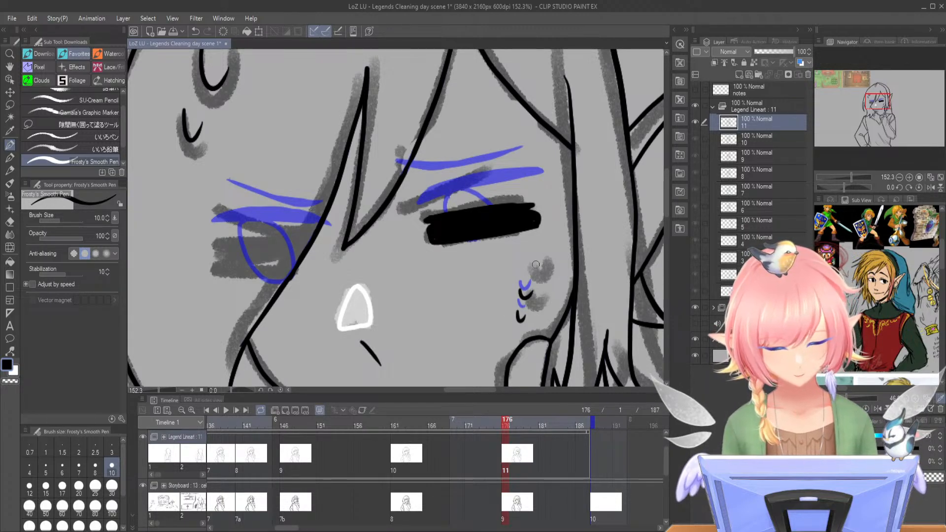
{"action": "left_click_drag", "start_coordinate": [244, 241], "coordinate": [304, 237]}
{"action": "left_click_drag", "start_coordinate": [232, 240], "coordinate": [308, 237]}
{"action": "mouse_move", "coordinate": [223, 266]}
{"action": "left_mouse_down"}
{"action": "mouse_move", "coordinate": [314, 263]}
{"action": "mouse_move", "coordinate": [312, 252]}
{"action": "mouse_move", "coordinate": [281, 249]}
{"action": "mouse_move", "coordinate": [303, 242]}
{"action": "left_mouse_up"}
{"action": "mouse_move", "coordinate": [232, 261]}
{"action": "left_mouse_down"}
{"action": "mouse_move", "coordinate": [215, 244]}
{"action": "mouse_move", "coordinate": [230, 243]}
{"action": "mouse_move", "coordinate": [219, 242]}
{"action": "mouse_move", "coordinate": [229, 244]}
{"action": "mouse_move", "coordinate": [218, 263]}
{"action": "mouse_move", "coordinate": [245, 262]}
{"action": "mouse_move", "coordinate": [223, 253]}
{"action": "mouse_move", "coordinate": [266, 263]}
{"action": "mouse_move", "coordinate": [218, 254]}
{"action": "mouse_move", "coordinate": [254, 248]}
{"action": "mouse_move", "coordinate": [277, 249]}
{"action": "mouse_move", "coordinate": [250, 256]}
{"action": "mouse_move", "coordinate": [288, 265]}
{"action": "mouse_move", "coordinate": [250, 246]}
{"action": "mouse_move", "coordinate": [305, 251]}
{"action": "left_mouse_up"}
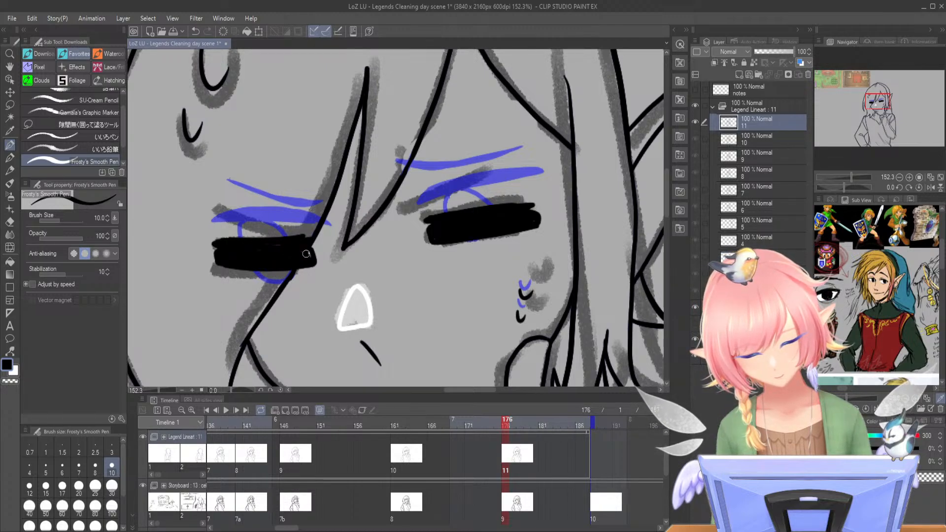
- Ink both lowered eyebrows and the small crease between them on cel 11, following the grey storyboard sketch
{"action": "mouse_move", "coordinate": [406, 209]}
{"action": "left_mouse_down"}
{"action": "mouse_move", "coordinate": [474, 186]}
{"action": "mouse_move", "coordinate": [400, 222]}
{"action": "left_mouse_up"}
{"action": "key", "text": "ctrl+z"}
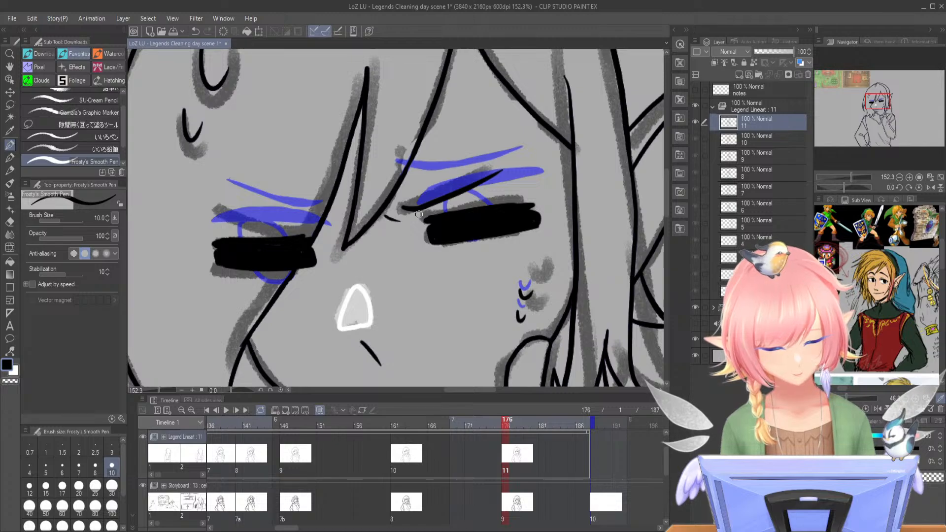
{"action": "mouse_move", "coordinate": [215, 211]}
{"action": "left_mouse_down"}
{"action": "mouse_move", "coordinate": [276, 230]}
{"action": "mouse_move", "coordinate": [312, 227]}
{"action": "left_mouse_up"}
{"action": "left_click_drag", "start_coordinate": [215, 210], "coordinate": [291, 231]}
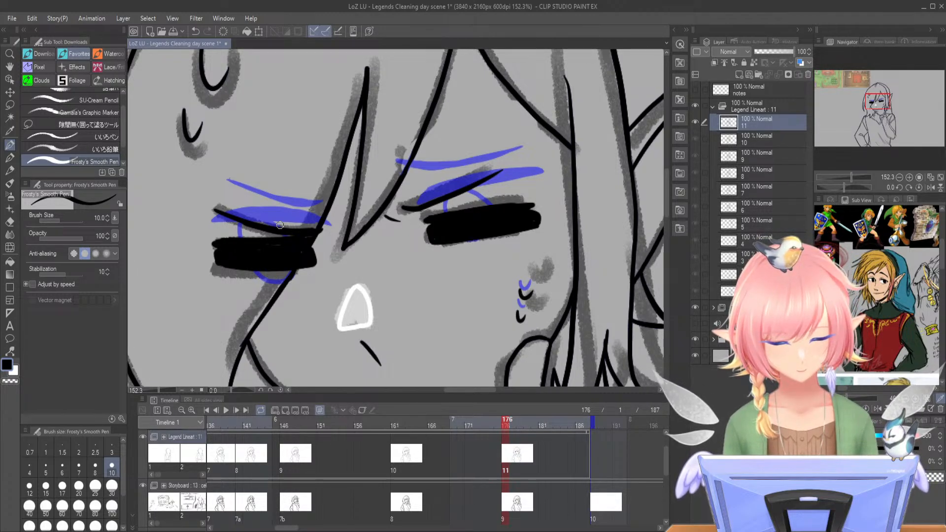
{"action": "left_click_drag", "start_coordinate": [309, 230], "coordinate": [332, 222]}
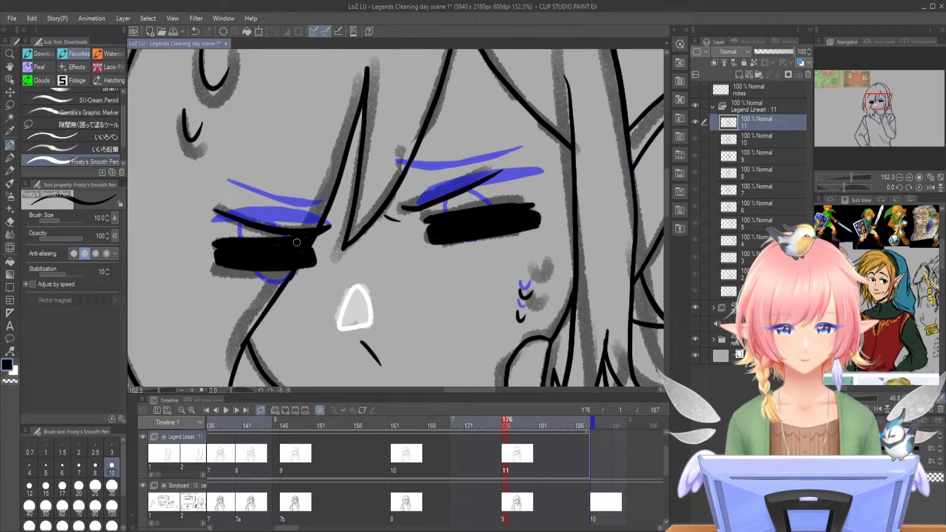
- Erase the two sweat drops on the forehead and redraw them slightly lower over the sketch
{"action": "left_click", "coordinate": [844, 176]}
{"action": "left_click_drag", "start_coordinate": [844, 176], "coordinate": [848, 177]}
{"action": "left_click_drag", "start_coordinate": [877, 130], "coordinate": [879, 101]}
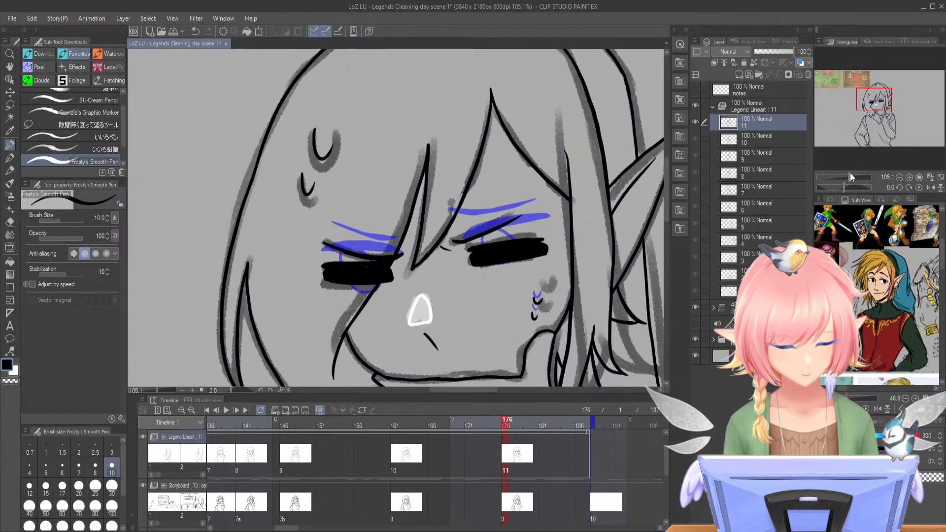
{"action": "left_click", "coordinate": [849, 177]}
{"action": "left_click_drag", "start_coordinate": [309, 120], "coordinate": [300, 203]}
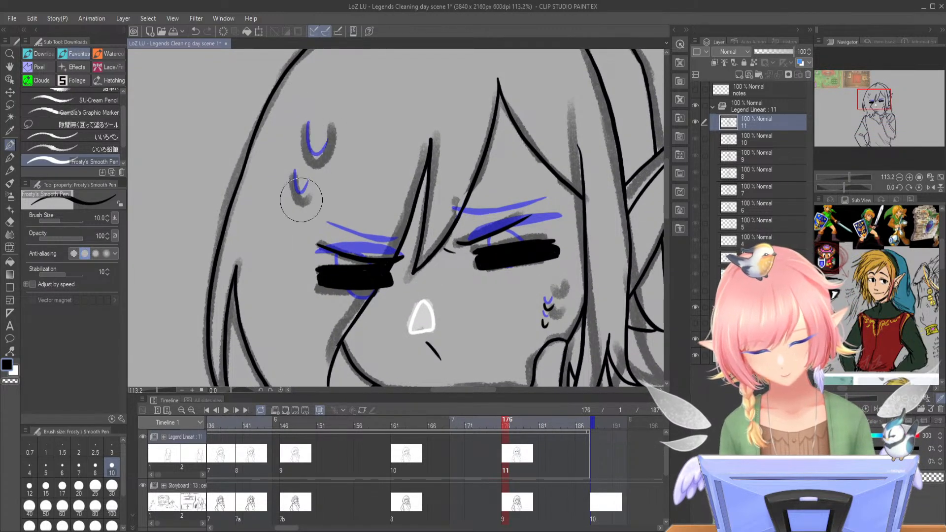
{"action": "mouse_move", "coordinate": [304, 156]}
{"action": "left_mouse_down"}
{"action": "mouse_move", "coordinate": [321, 145]}
{"action": "mouse_move", "coordinate": [316, 171]}
{"action": "left_mouse_up"}
{"action": "key", "text": "ctrl+z"}
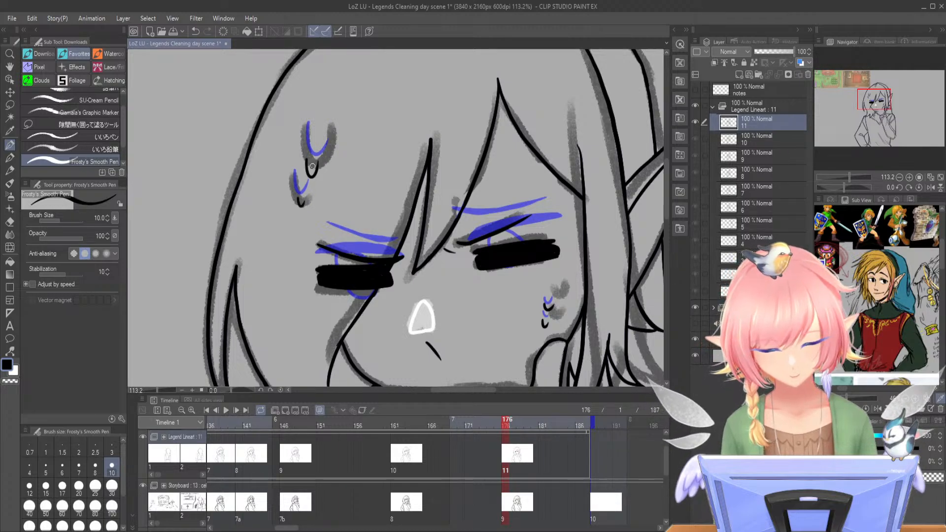
- Select the Storyboard folder and set its opacity to 30%
{"action": "left_click", "coordinate": [843, 178]}
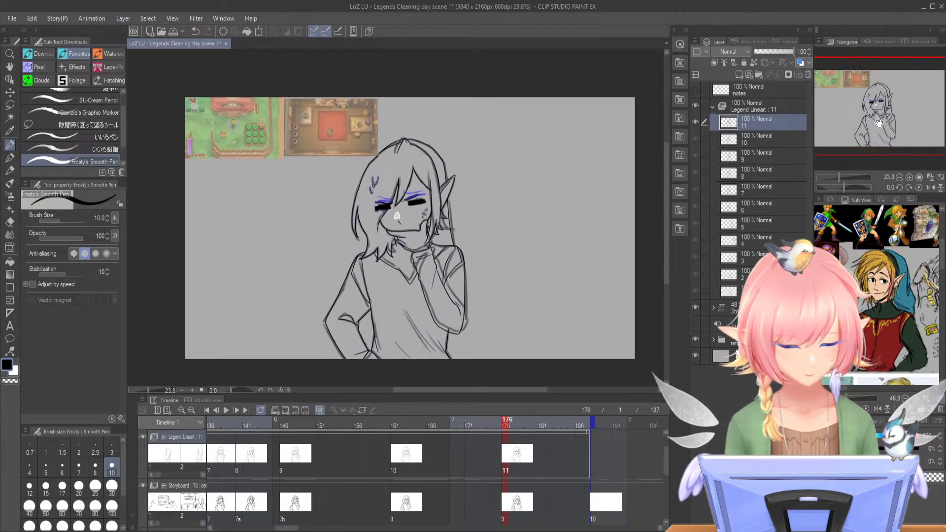
{"action": "left_click_drag", "start_coordinate": [287, 528], "coordinate": [233, 527]}
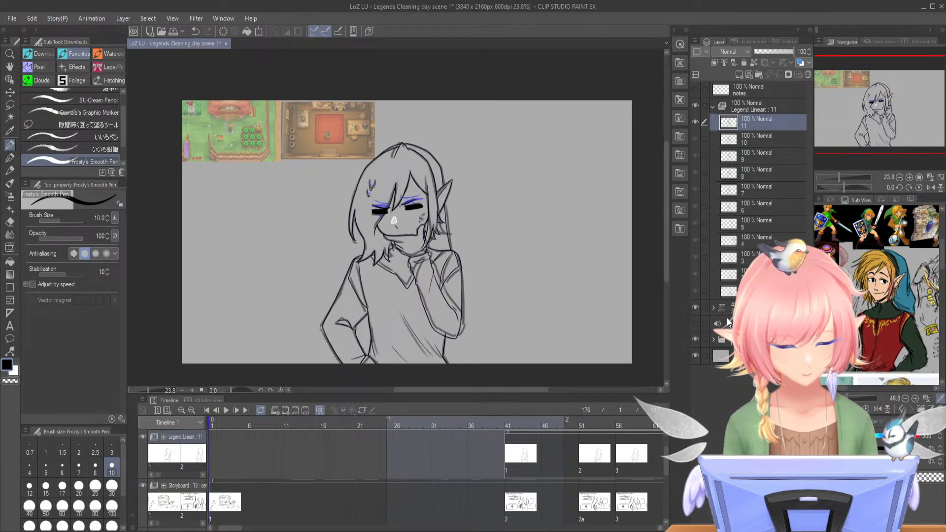
{"action": "left_click", "coordinate": [720, 310]}
{"action": "left_click", "coordinate": [767, 51]}
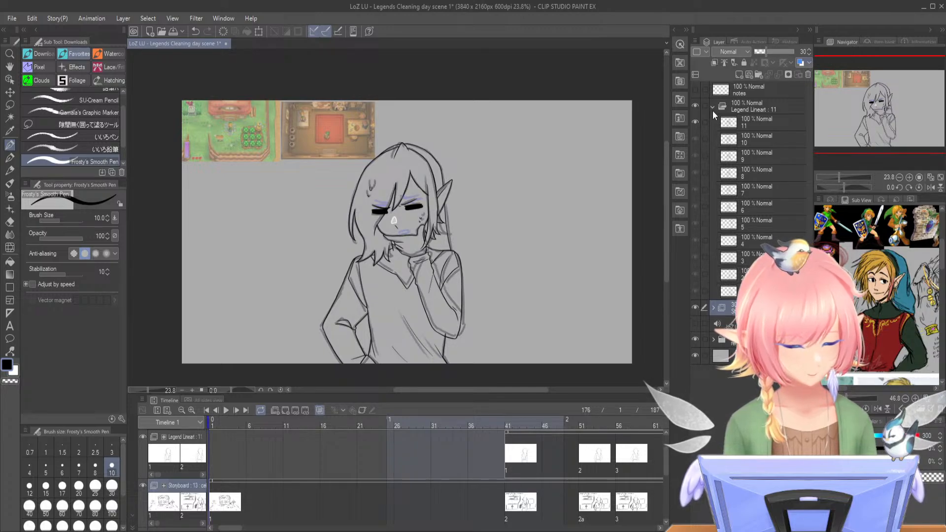
- Play the animation from the start, scrub the early frames up to frame 46, and save the file
{"action": "left_click", "coordinate": [227, 409]}
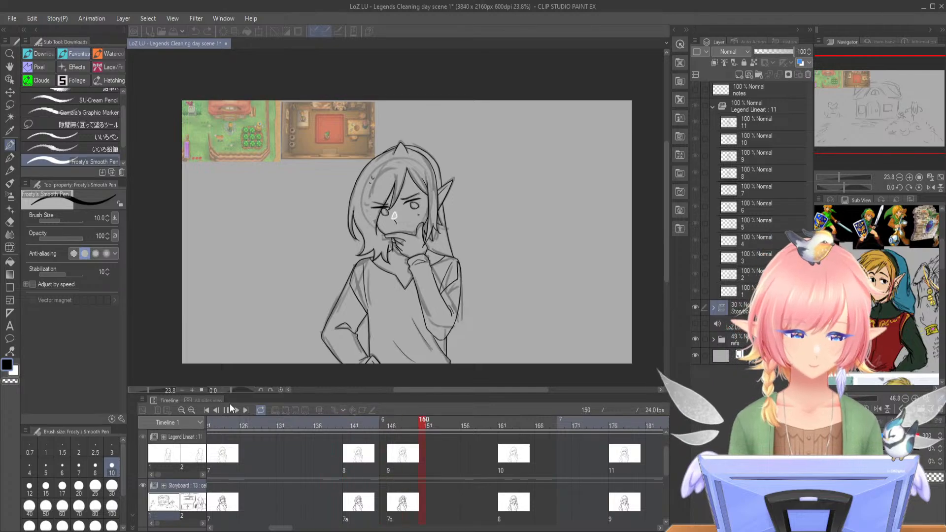
{"action": "left_click", "coordinate": [229, 409]}
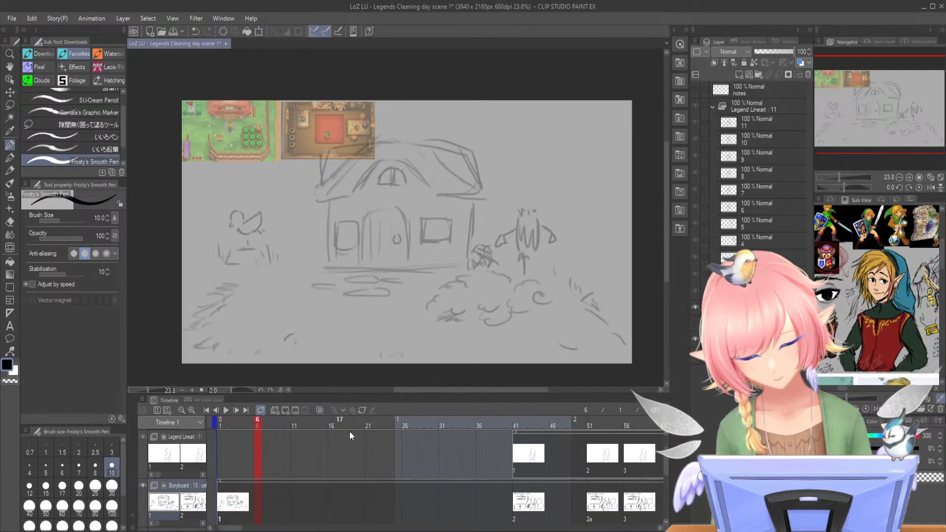
{"action": "left_click_drag", "start_coordinate": [229, 528], "coordinate": [241, 529]}
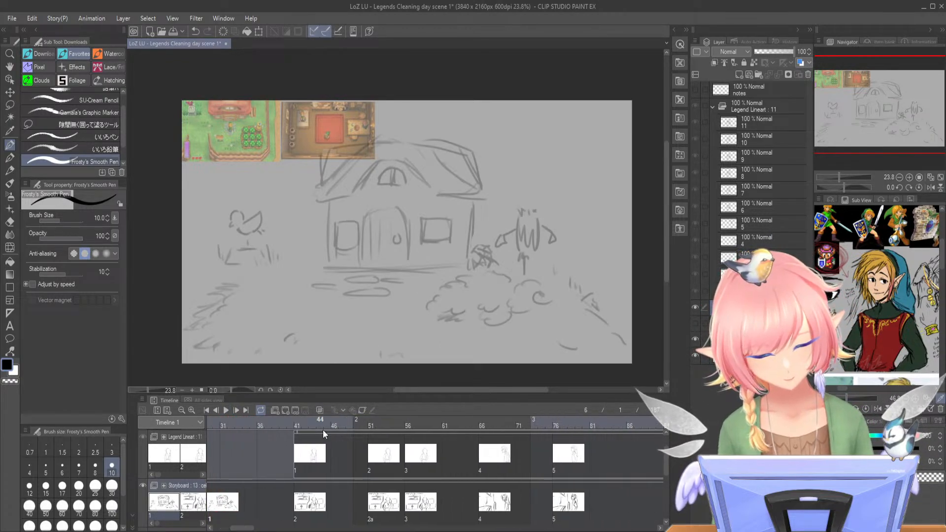
{"action": "mouse_move", "coordinate": [288, 423]}
{"action": "left_mouse_down"}
{"action": "mouse_move", "coordinate": [414, 428]}
{"action": "mouse_move", "coordinate": [347, 432]}
{"action": "left_mouse_up"}
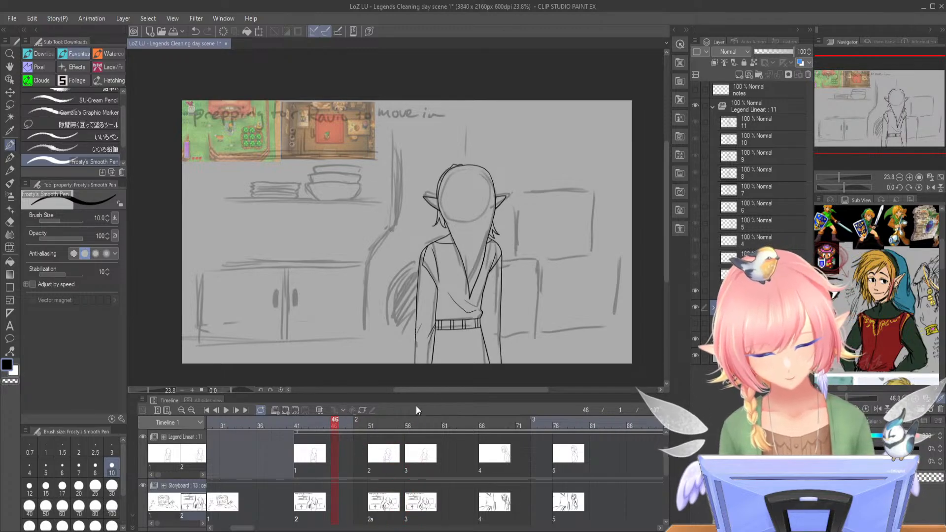
{"action": "left_click", "coordinate": [170, 31]}
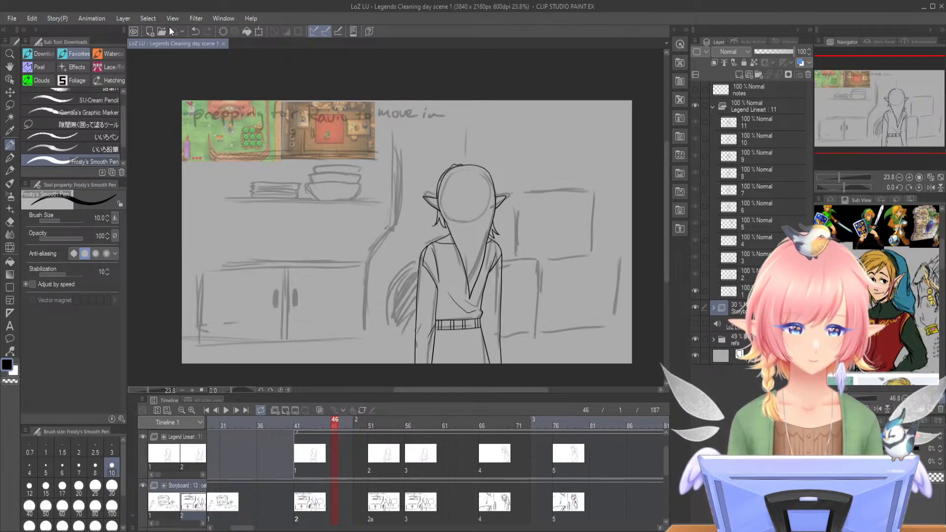
- Scrub through cels 6 to 11 to examine how the eyes change from pose to pose
{"action": "left_click_drag", "start_coordinate": [241, 528], "coordinate": [290, 528]}
{"action": "mouse_move", "coordinate": [356, 421]}
{"action": "left_mouse_down"}
{"action": "mouse_move", "coordinate": [187, 425]}
{"action": "mouse_move", "coordinate": [263, 427]}
{"action": "left_mouse_up"}
{"action": "mouse_move", "coordinate": [342, 422]}
{"action": "left_mouse_down"}
{"action": "mouse_move", "coordinate": [477, 424]}
{"action": "mouse_move", "coordinate": [318, 429]}
{"action": "mouse_move", "coordinate": [375, 430]}
{"action": "left_mouse_up"}
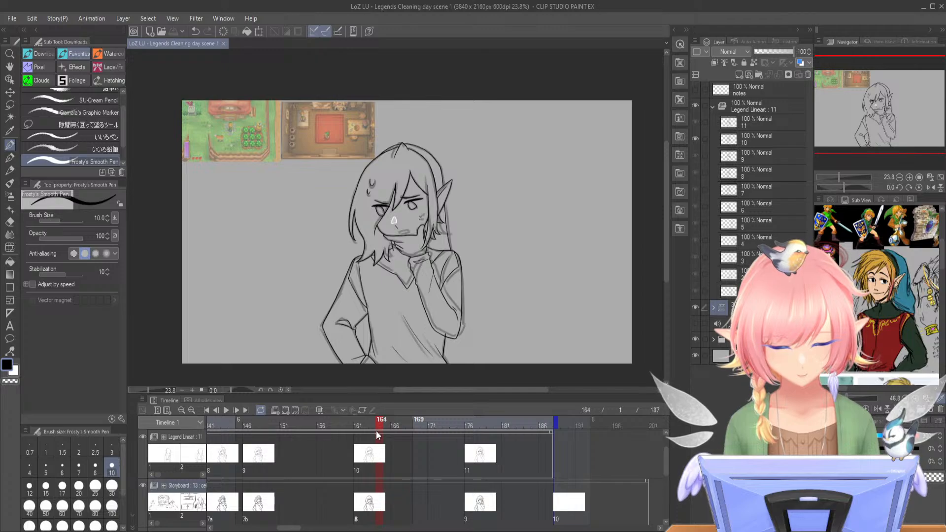
{"action": "left_click_drag", "start_coordinate": [284, 528], "coordinate": [262, 529]}
{"action": "left_click", "coordinate": [297, 436]}
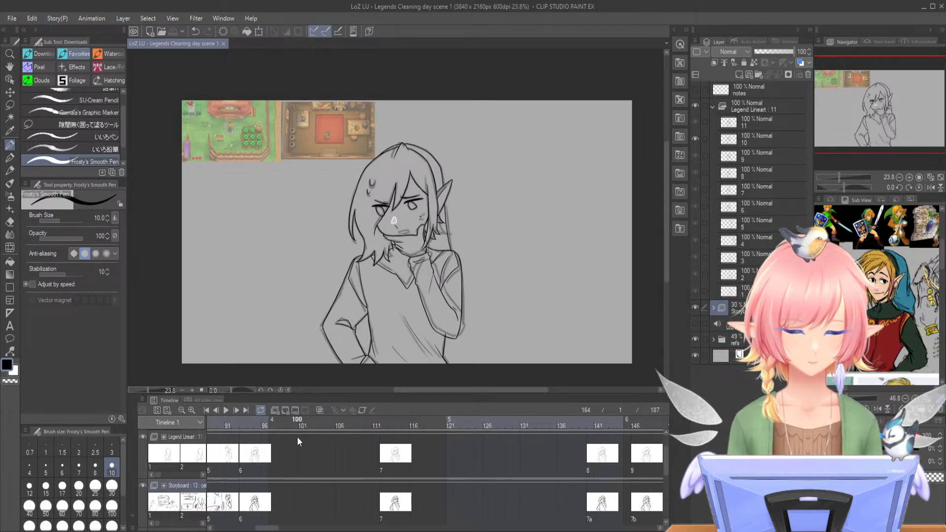
{"action": "left_click", "coordinate": [399, 423]}
{"action": "left_click_drag", "start_coordinate": [367, 421], "coordinate": [510, 424]}
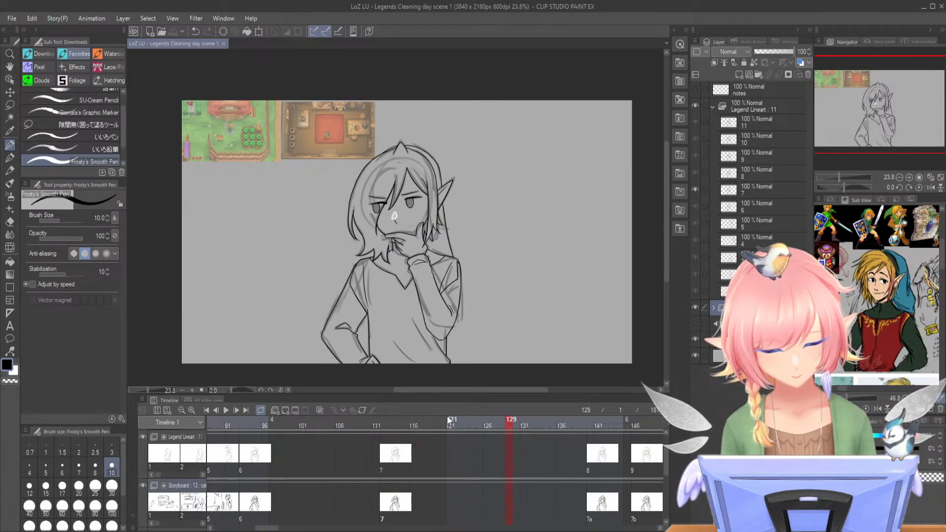
{"action": "mouse_move", "coordinate": [375, 422]}
{"action": "left_mouse_down"}
{"action": "mouse_move", "coordinate": [346, 427]}
{"action": "mouse_move", "coordinate": [392, 423]}
{"action": "mouse_move", "coordinate": [371, 420]}
{"action": "left_mouse_up"}
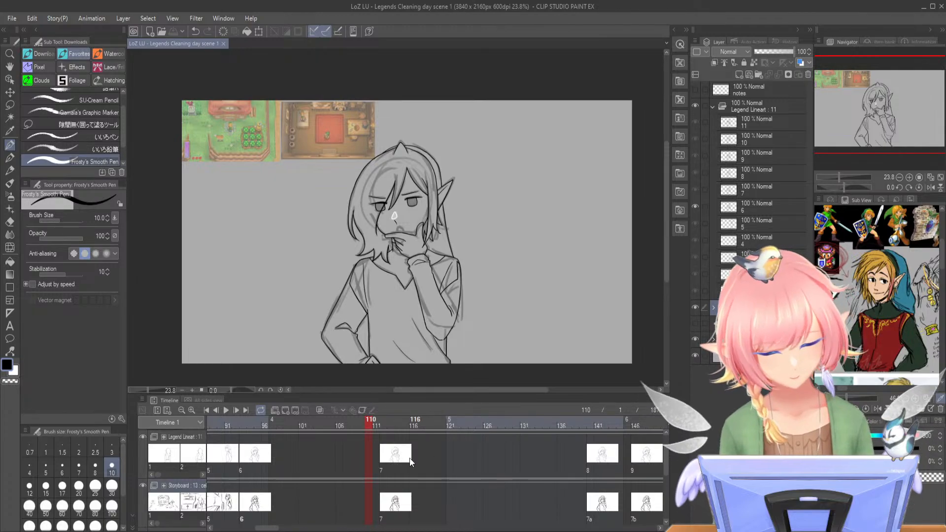
- Duplicate cel 6, show the onion skin, and place the copy 6a at frame 110 just before cel 7
{"action": "left_click", "coordinate": [248, 449]}
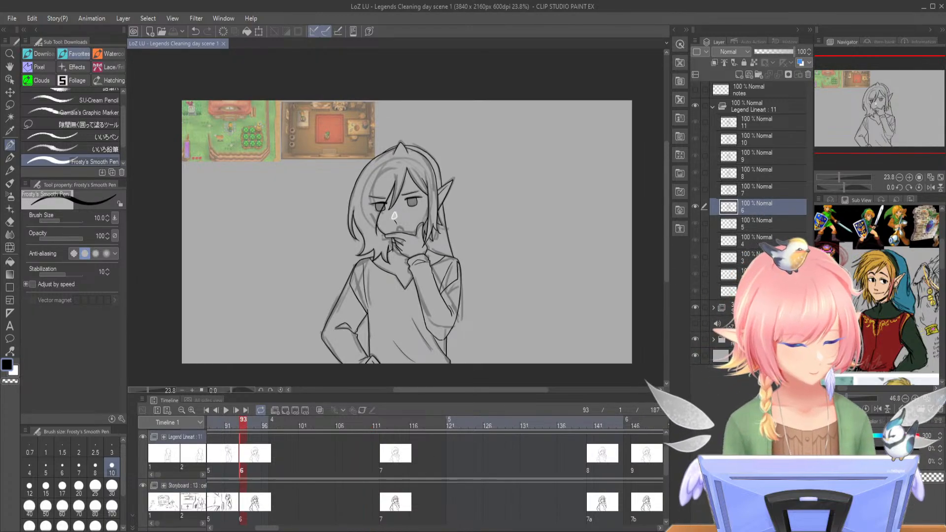
{"action": "key", "text": "ctrl+v"}
{"action": "left_click_drag", "start_coordinate": [840, 177], "coordinate": [850, 178]}
{"action": "left_click_drag", "start_coordinate": [884, 106], "coordinate": [885, 102]}
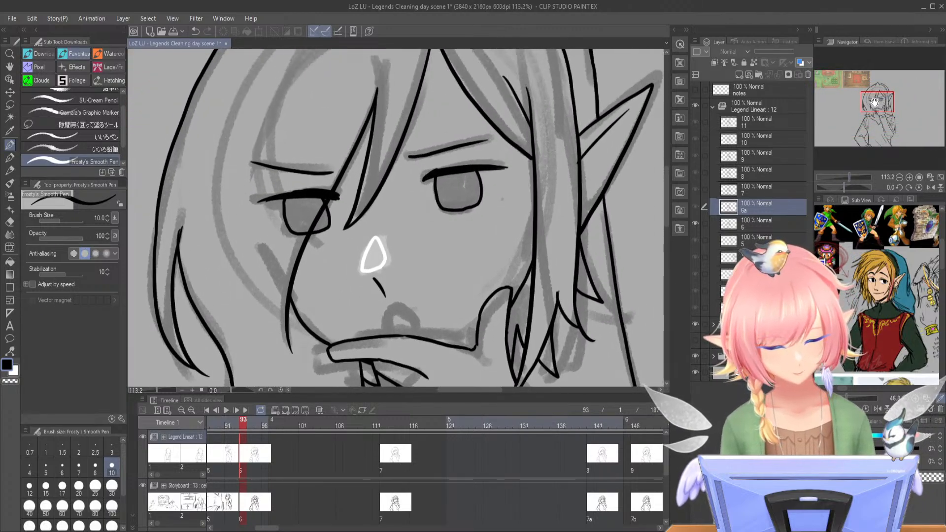
{"action": "left_click", "coordinate": [320, 410]}
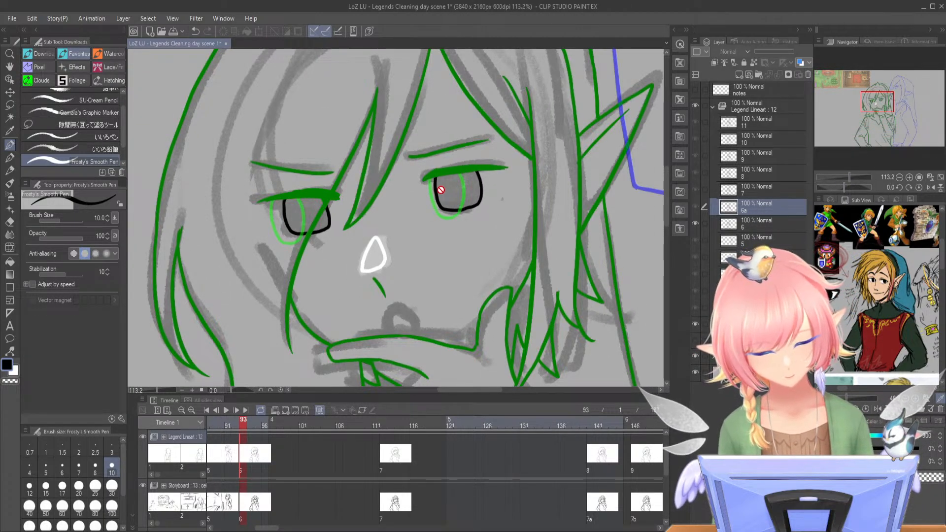
{"action": "left_click", "coordinate": [367, 453]}
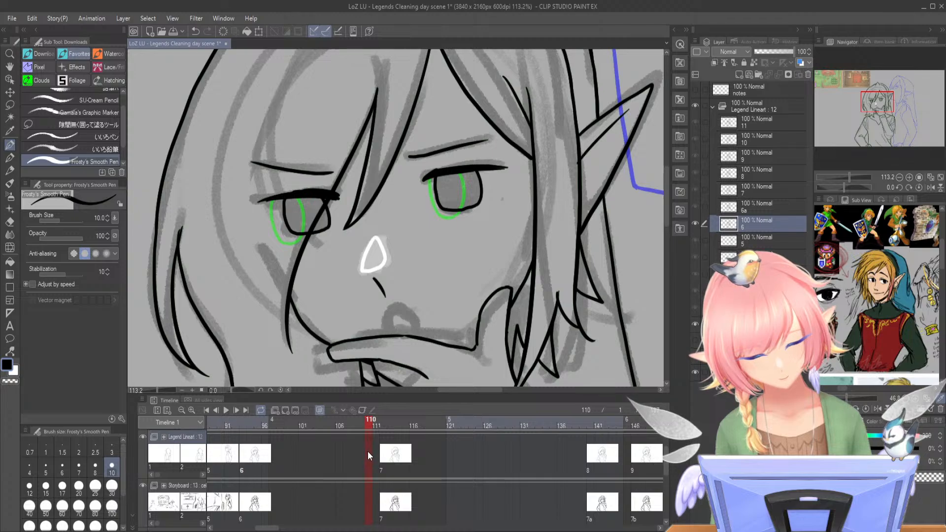
{"action": "left_click", "coordinate": [387, 296]}
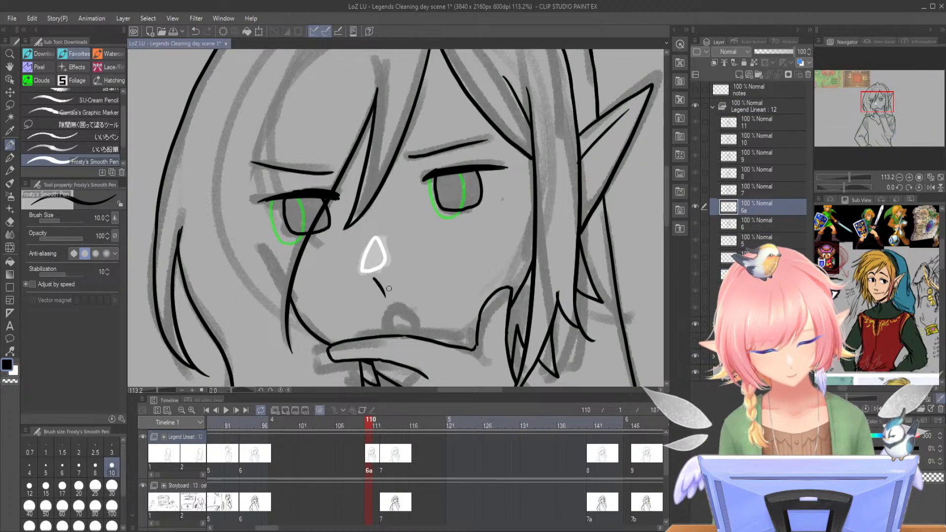
- Erase both irises on cel 6a and redraw them midway between the onion-skinned irises of cels 6 and 7
{"action": "mouse_move", "coordinate": [409, 164]}
{"action": "left_mouse_down"}
{"action": "mouse_move", "coordinate": [429, 154]}
{"action": "mouse_move", "coordinate": [497, 180]}
{"action": "mouse_move", "coordinate": [488, 181]}
{"action": "left_mouse_up"}
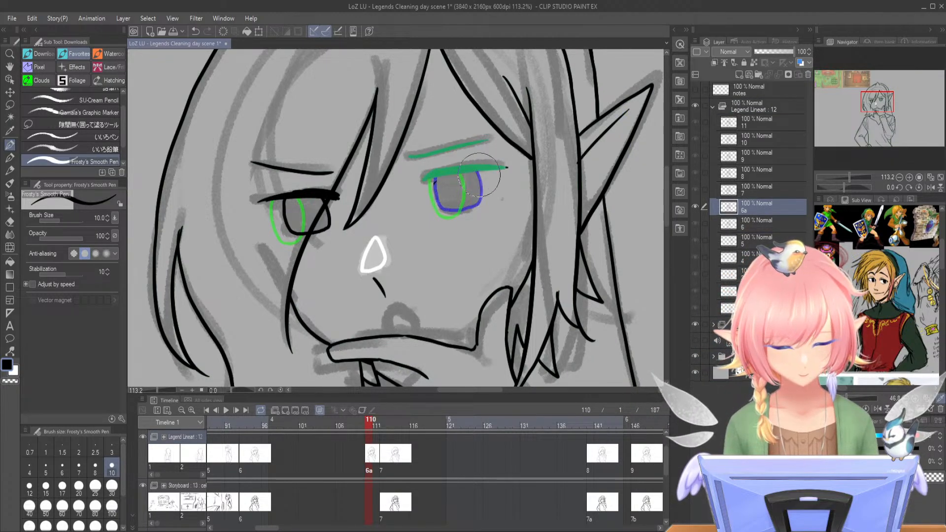
{"action": "key", "text": "ctrl+z"}
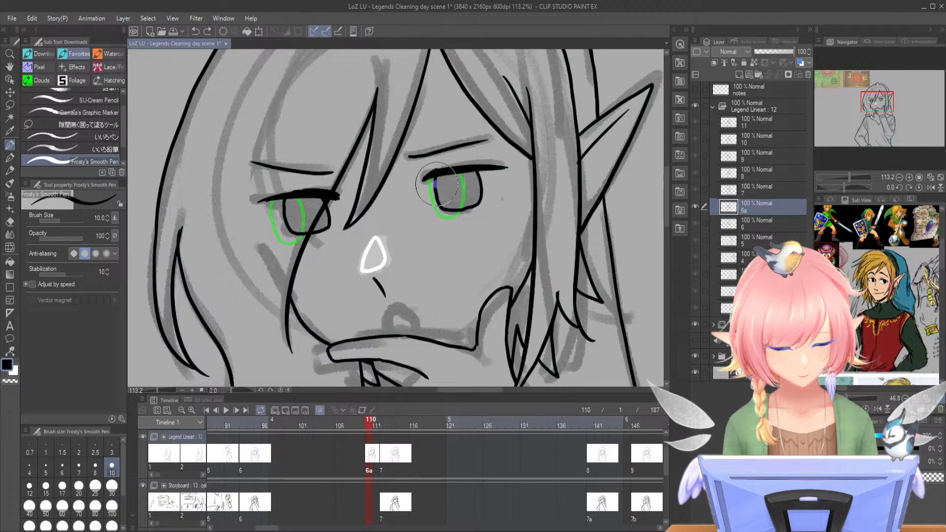
{"action": "left_click_drag", "start_coordinate": [481, 180], "coordinate": [481, 201]}
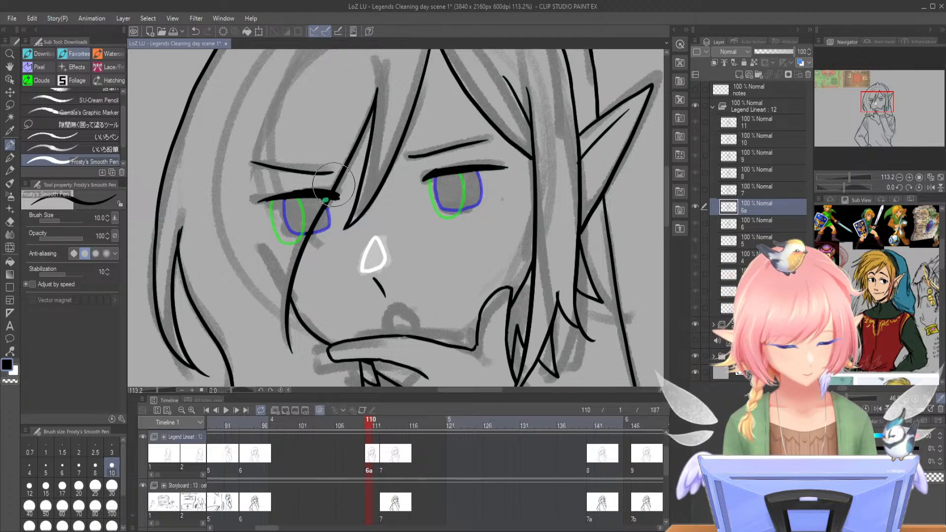
{"action": "left_click_drag", "start_coordinate": [847, 176], "coordinate": [852, 173]}
{"action": "left_click", "coordinate": [882, 91]}
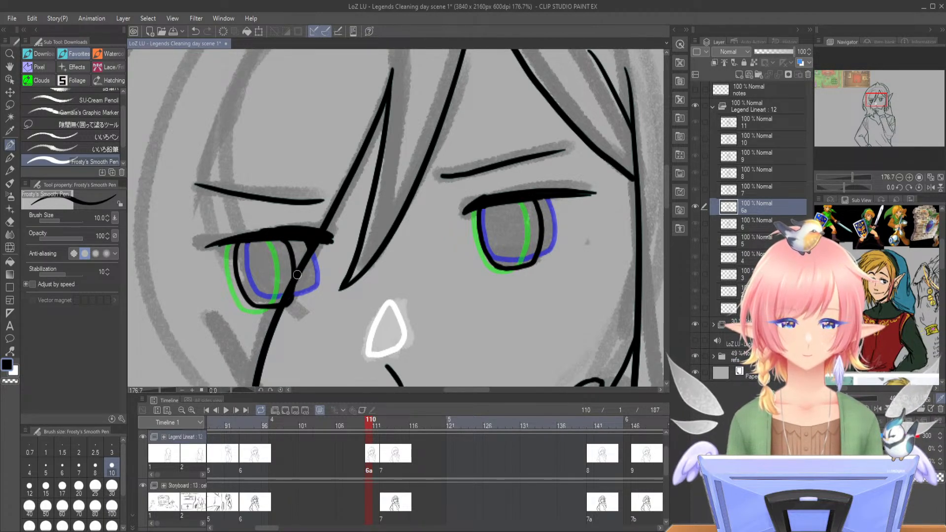
- Compare cel 6a with cel 7, then try starting cel 6a at frame 108 and play the section
{"action": "left_click_drag", "start_coordinate": [373, 425], "coordinate": [397, 420]}
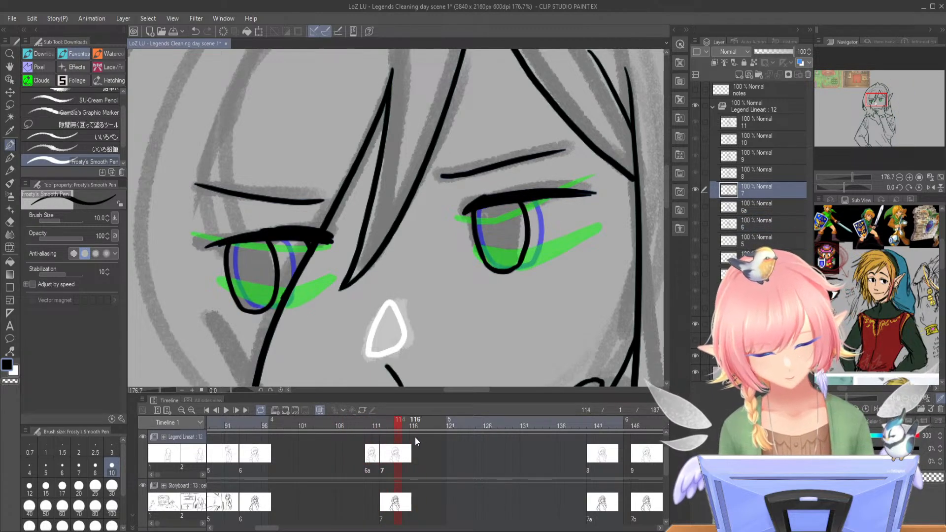
{"action": "left_click", "coordinate": [370, 456]}
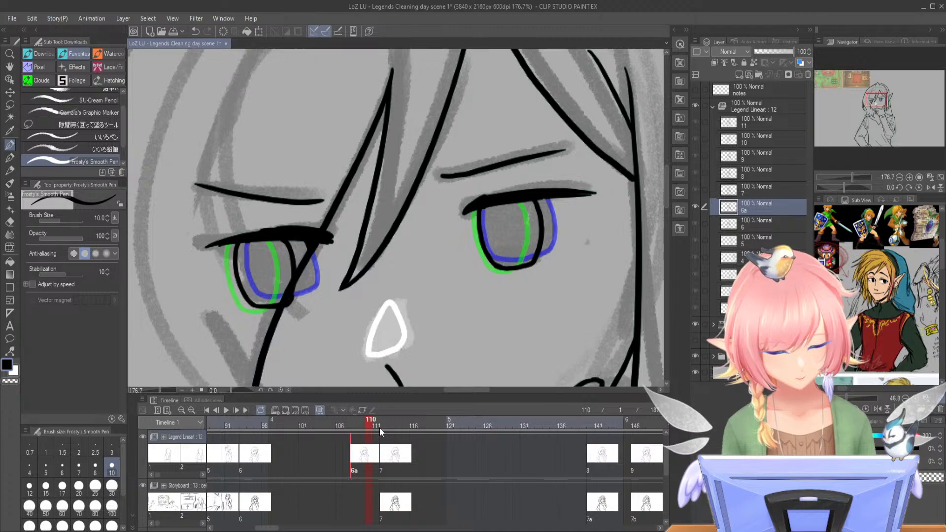
{"action": "left_click_drag", "start_coordinate": [852, 177], "coordinate": [844, 177]}
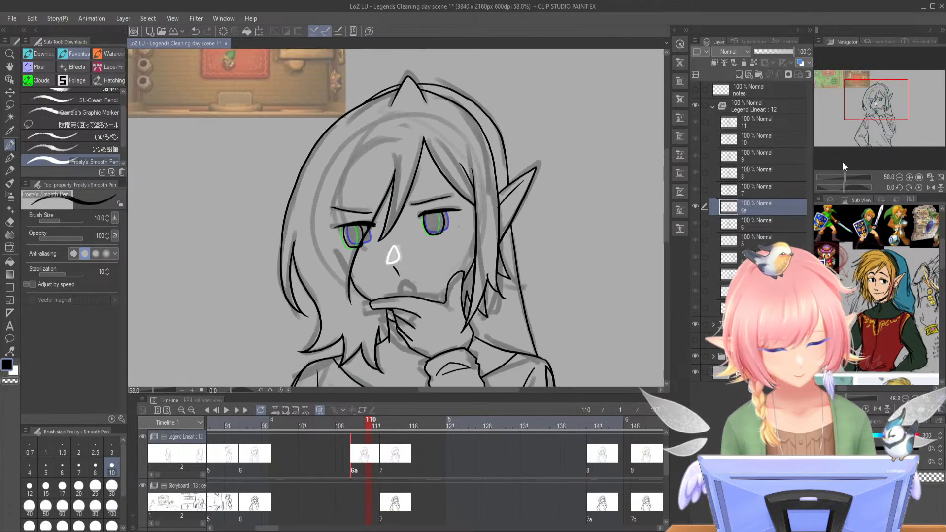
{"action": "left_click", "coordinate": [236, 426]}
{"action": "left_click", "coordinate": [225, 410]}
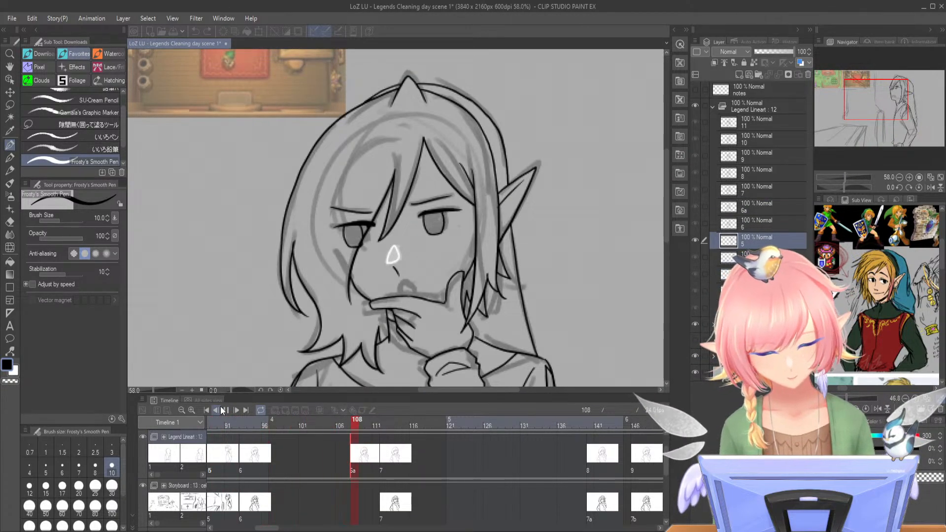
{"action": "left_click", "coordinate": [226, 410]}
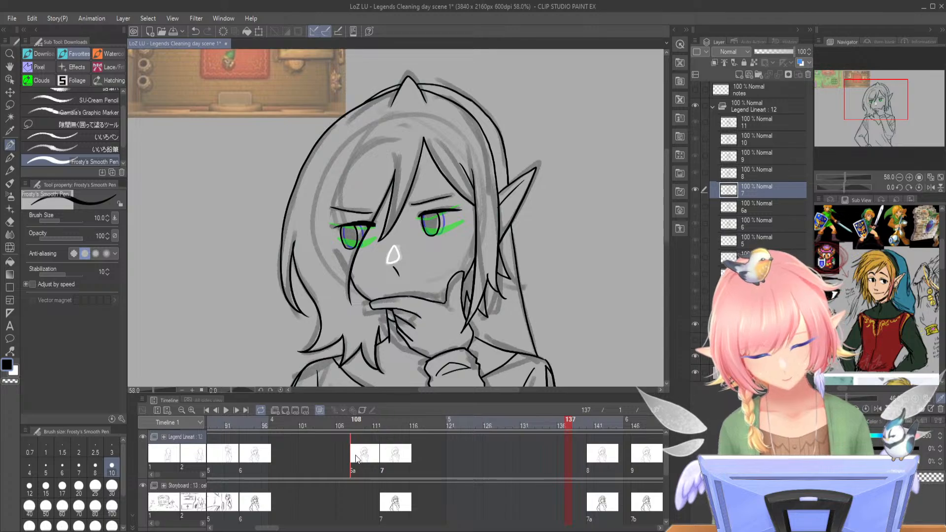
- Move the start of cel 6a back to frame 110 and replay the eye movement
{"action": "left_click_drag", "start_coordinate": [367, 458], "coordinate": [367, 458]}
{"action": "left_click", "coordinate": [219, 427]}
{"action": "left_click", "coordinate": [226, 409]}
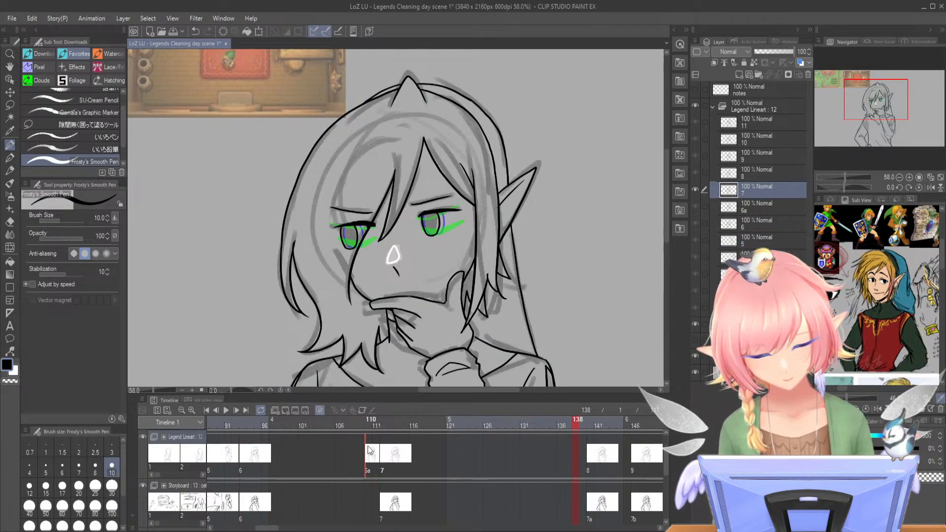
- Select the in-between cel 6a in the Legend Lineart folder and rename it 6b
{"action": "left_click", "coordinate": [378, 423]}
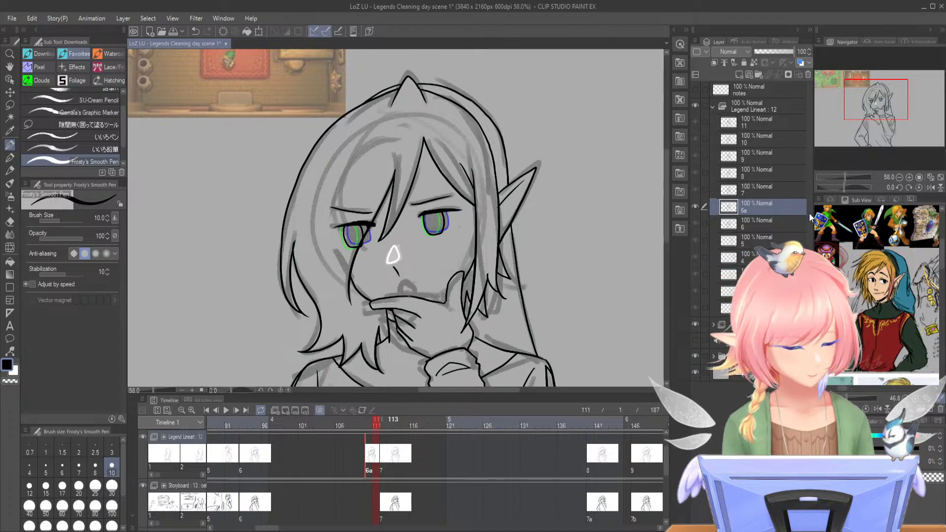
{"action": "left_click", "coordinate": [849, 177]}
{"action": "left_click_drag", "start_coordinate": [849, 177], "coordinate": [850, 178]}
{"action": "key", "text": "BackSpace"}
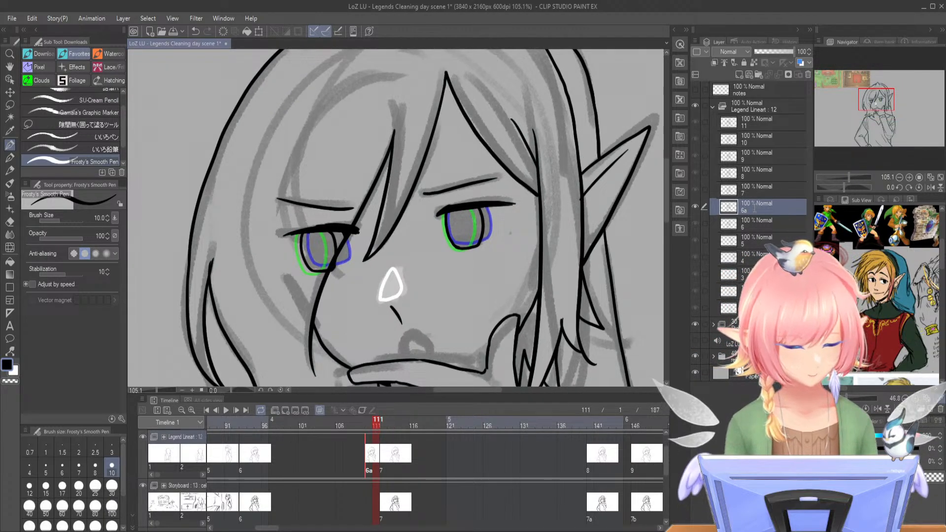
{"action": "type", "text": "b"}
{"action": "key", "text": "Return"}
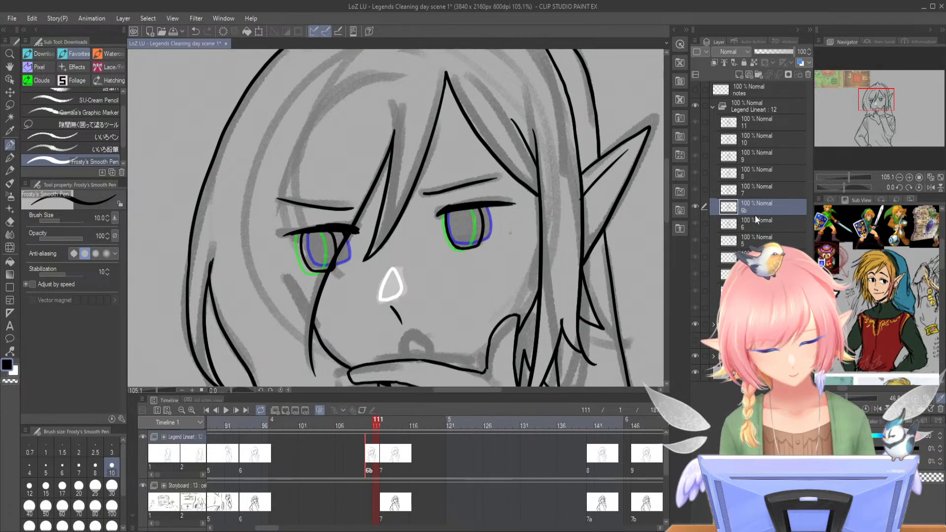
- Duplicate cel 6b as 6c and place 6c at frame 111, between cels 6b and 7
{"action": "left_click", "coordinate": [320, 412]}
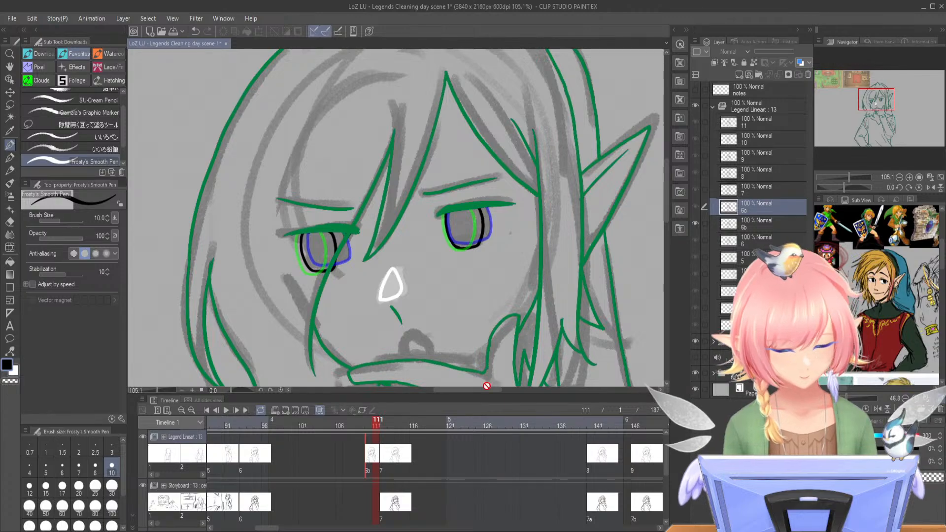
{"action": "left_click", "coordinate": [376, 452]}
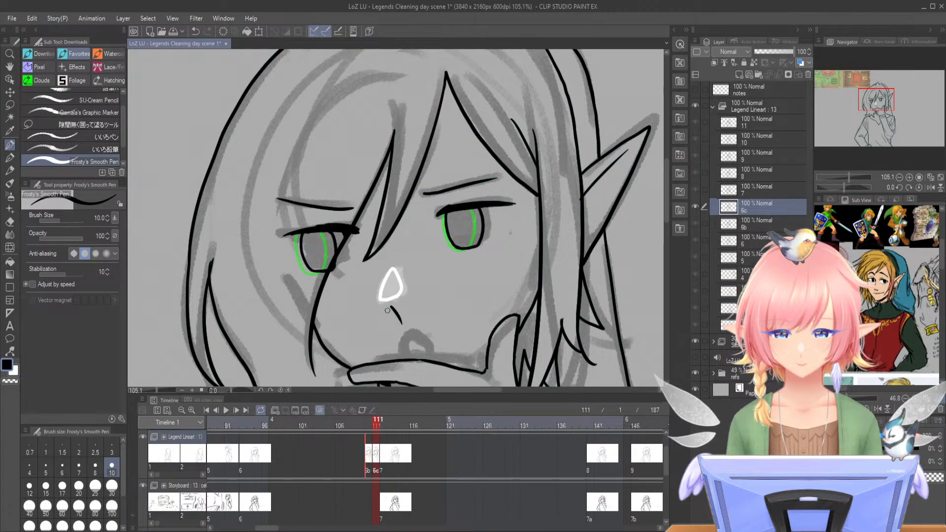
- Erase both irises on cel 6c with the Hard eraser at size 43.6, leaving the eyelids and hair lines intact
{"action": "left_click_drag", "start_coordinate": [848, 177], "coordinate": [854, 176]}
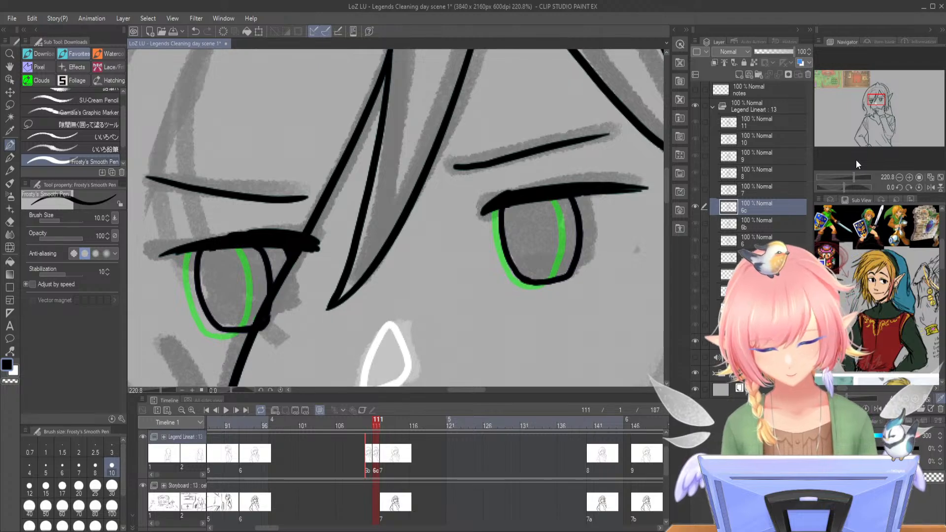
{"action": "left_click_drag", "start_coordinate": [277, 312], "coordinate": [271, 335]}
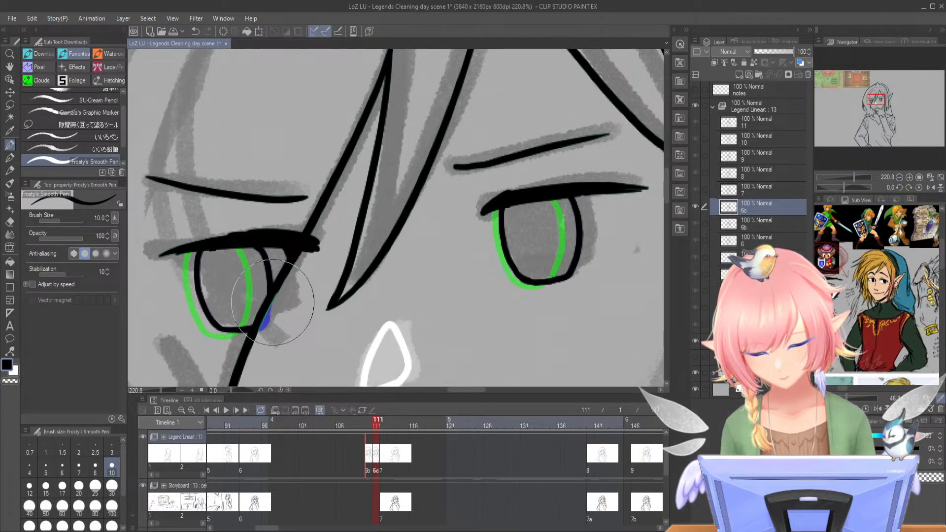
{"action": "key", "text": "e"}
{"action": "left_click_drag", "start_coordinate": [69, 221], "coordinate": [66, 220]}
{"action": "key", "text": "ctrl+z"}
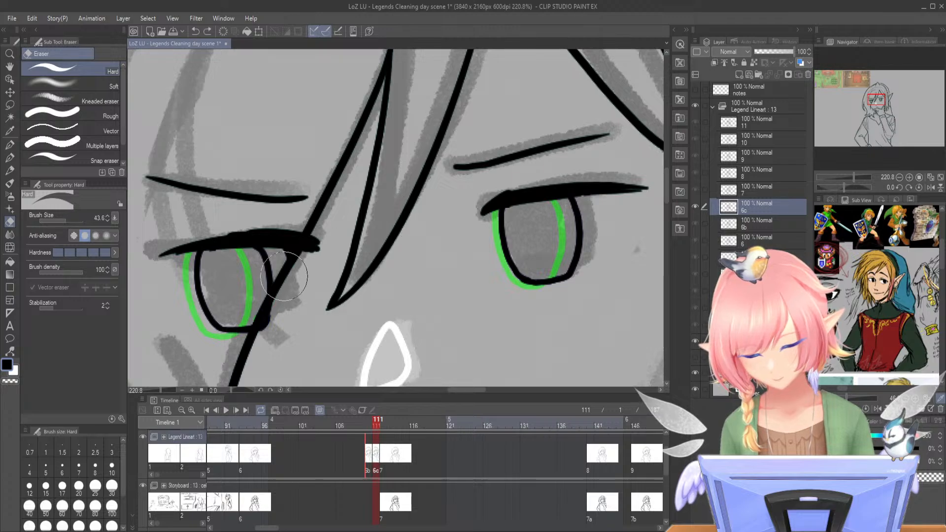
{"action": "left_click_drag", "start_coordinate": [277, 302], "coordinate": [279, 309]}
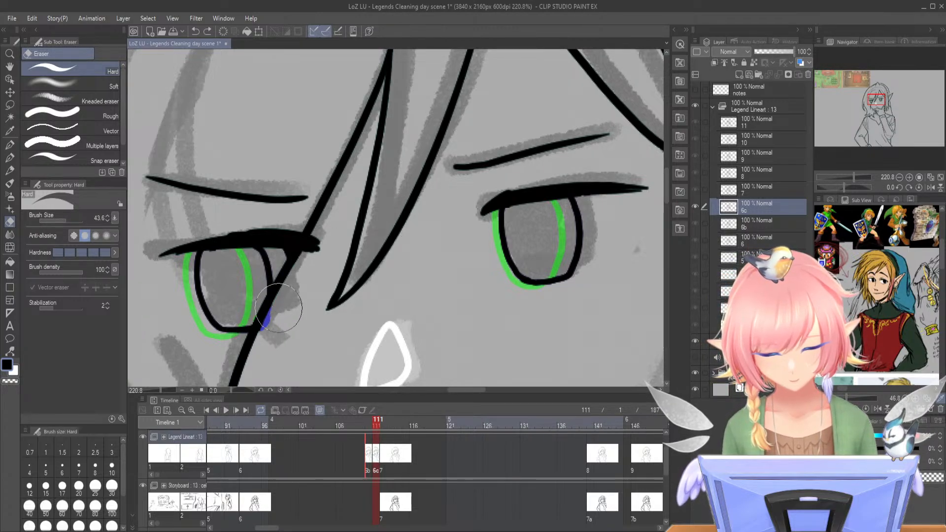
{"action": "left_click", "coordinate": [502, 215]}
{"action": "mouse_move", "coordinate": [502, 216]}
{"action": "left_mouse_down"}
{"action": "mouse_move", "coordinate": [510, 254]}
{"action": "mouse_move", "coordinate": [572, 278]}
{"action": "mouse_move", "coordinate": [586, 226]}
{"action": "mouse_move", "coordinate": [566, 206]}
{"action": "left_mouse_up"}
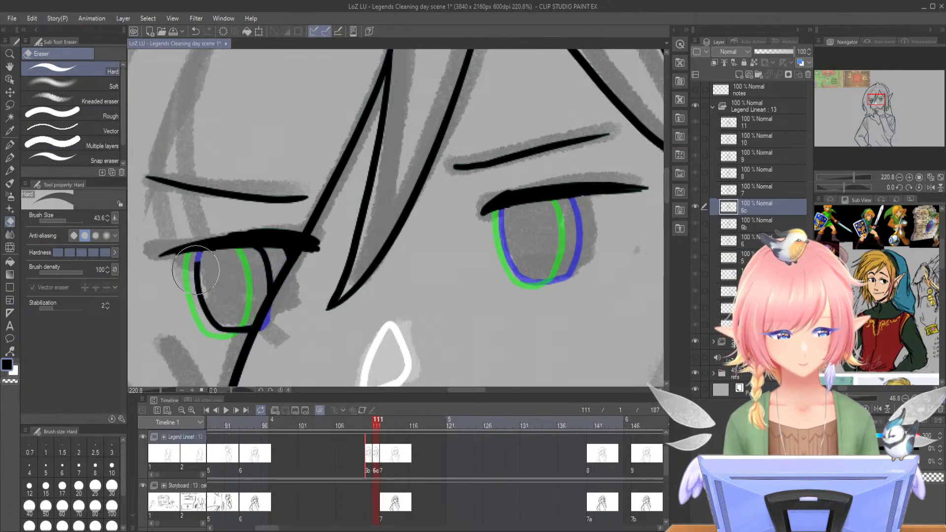
{"action": "mouse_move", "coordinate": [196, 270]}
{"action": "left_mouse_down"}
{"action": "mouse_move", "coordinate": [197, 256]}
{"action": "mouse_move", "coordinate": [194, 311]}
{"action": "mouse_move", "coordinate": [231, 328]}
{"action": "mouse_move", "coordinate": [249, 313]}
{"action": "mouse_move", "coordinate": [246, 327]}
{"action": "mouse_move", "coordinate": [271, 276]}
{"action": "mouse_move", "coordinate": [270, 301]}
{"action": "mouse_move", "coordinate": [257, 255]}
{"action": "left_mouse_up"}
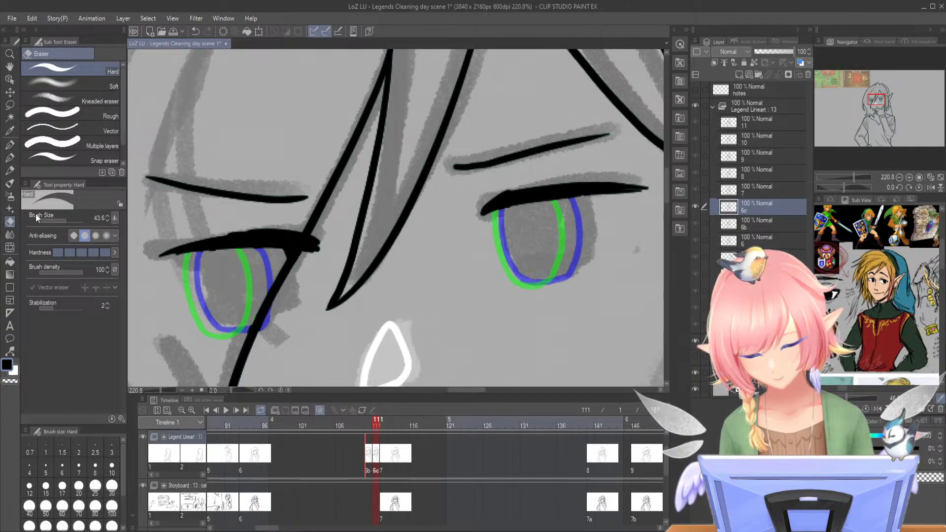
- Redraw both irises on cel 6c with Frosty's Smooth Pen at size 10, midway between the onion-skinned irises of cels 6b and 7
{"action": "left_click", "coordinate": [12, 144]}
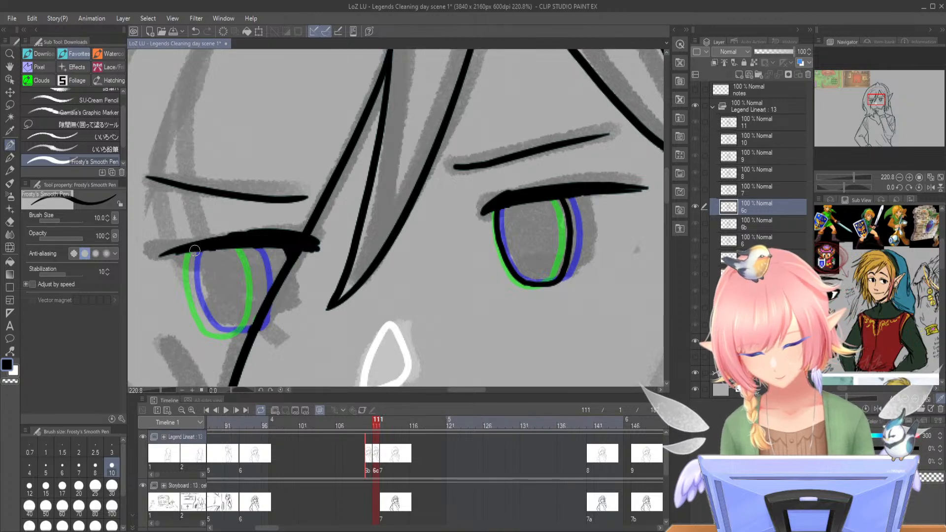
{"action": "key", "text": "ctrl+z"}
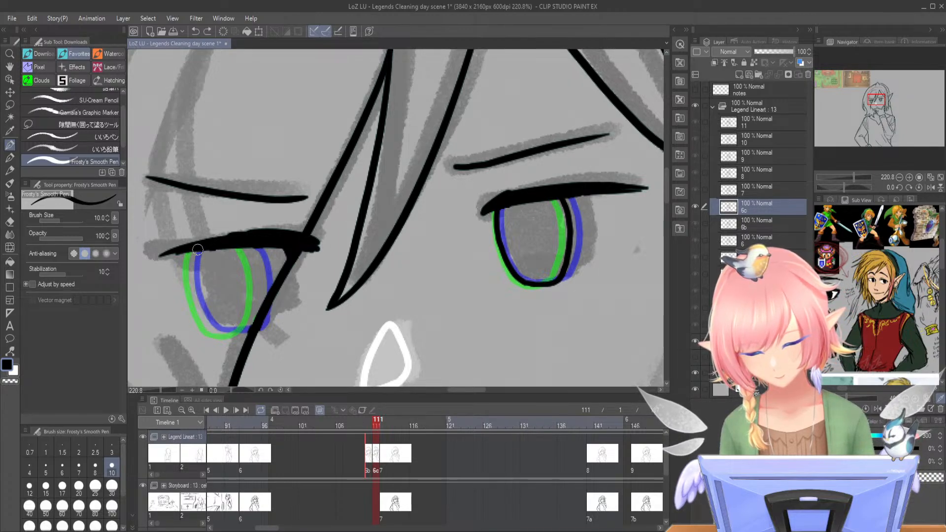
{"action": "left_click_drag", "start_coordinate": [212, 330], "coordinate": [253, 337]}
{"action": "key", "text": "ctrl+z"}
{"action": "mouse_move", "coordinate": [243, 245]}
{"action": "left_mouse_down"}
{"action": "mouse_move", "coordinate": [257, 286]}
{"action": "mouse_move", "coordinate": [248, 327]}
{"action": "left_mouse_up"}
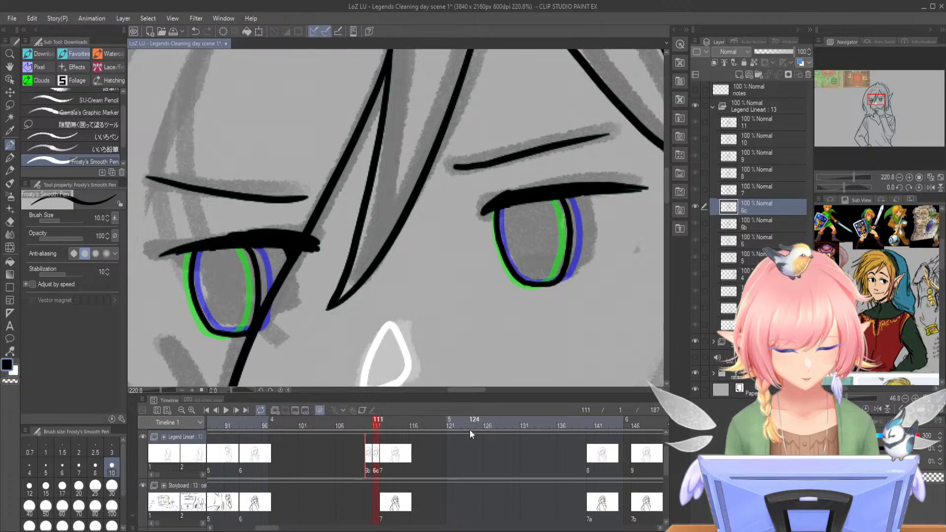
- Duplicate lineart cel 6 as cel 6a and assign it to frame 109 of the Legend Lineart track
{"action": "left_click", "coordinate": [756, 237]}
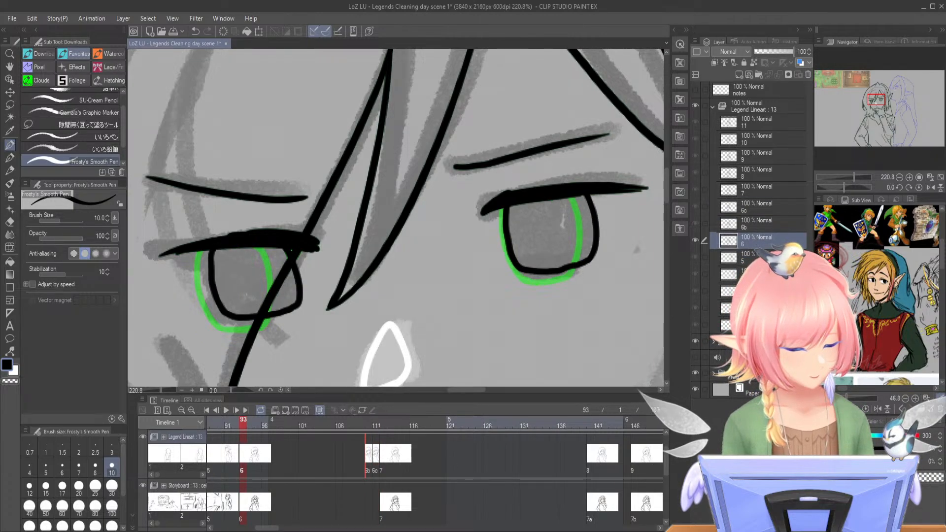
{"action": "key", "text": "ctrl+shift+n"}
{"action": "left_click", "coordinate": [364, 423]}
{"action": "left_click", "coordinate": [363, 447]}
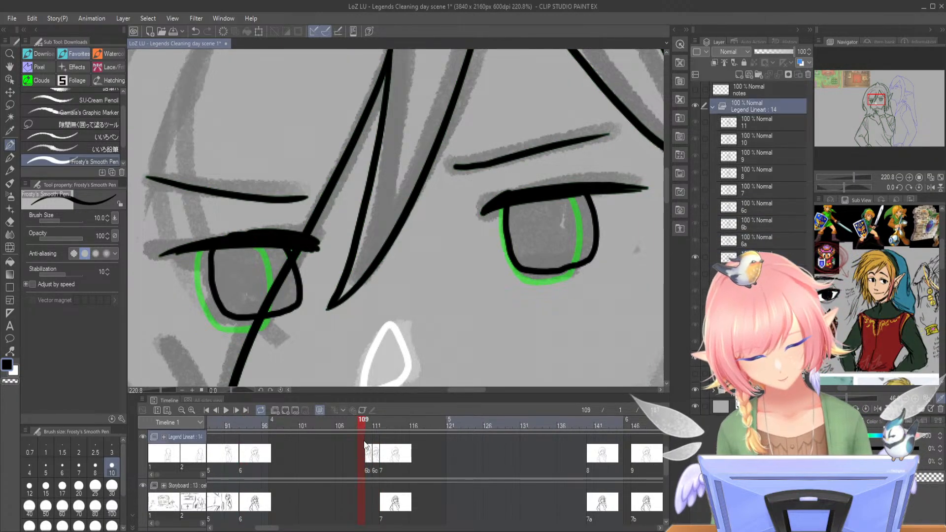
{"action": "left_click", "coordinate": [381, 301]}
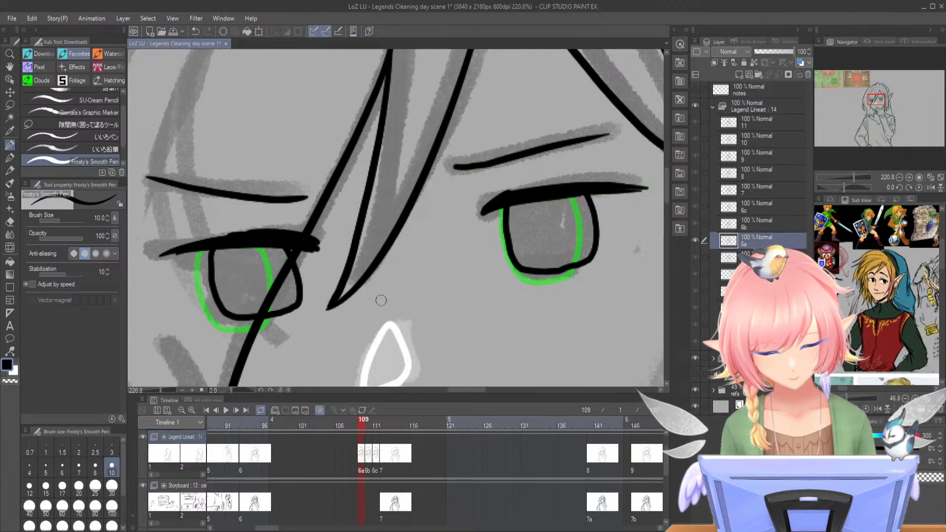
- Erase the right-hand eye's iris on cel 6a and redraw it midway between the blue and green onion-skin outlines
{"action": "left_click_drag", "start_coordinate": [517, 210], "coordinate": [514, 264]}
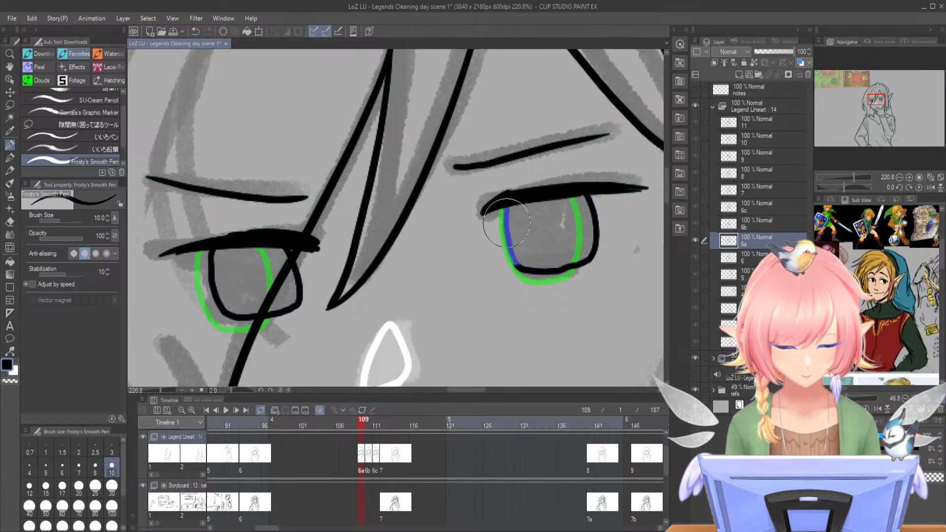
{"action": "left_click_drag", "start_coordinate": [584, 194], "coordinate": [594, 256]}
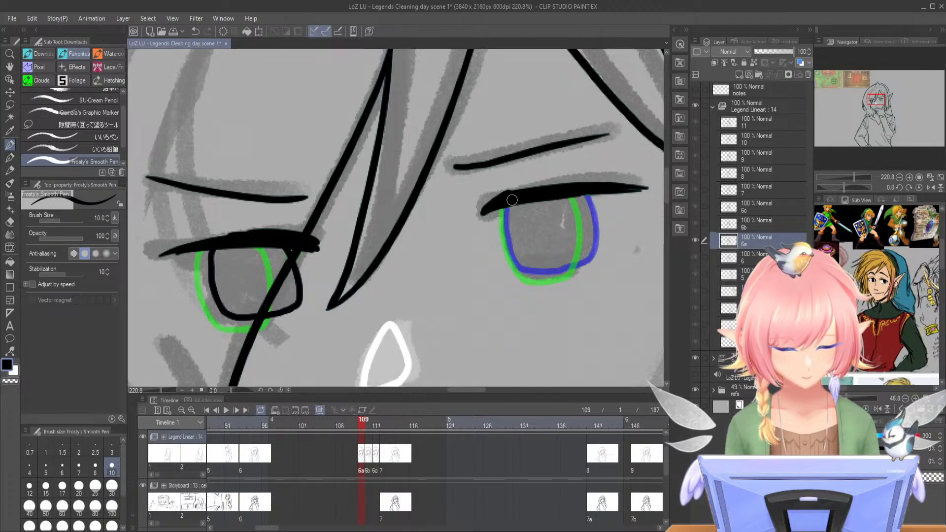
{"action": "mouse_move", "coordinate": [507, 202]}
{"action": "left_mouse_down"}
{"action": "mouse_move", "coordinate": [506, 241]}
{"action": "mouse_move", "coordinate": [526, 274]}
{"action": "left_mouse_up"}
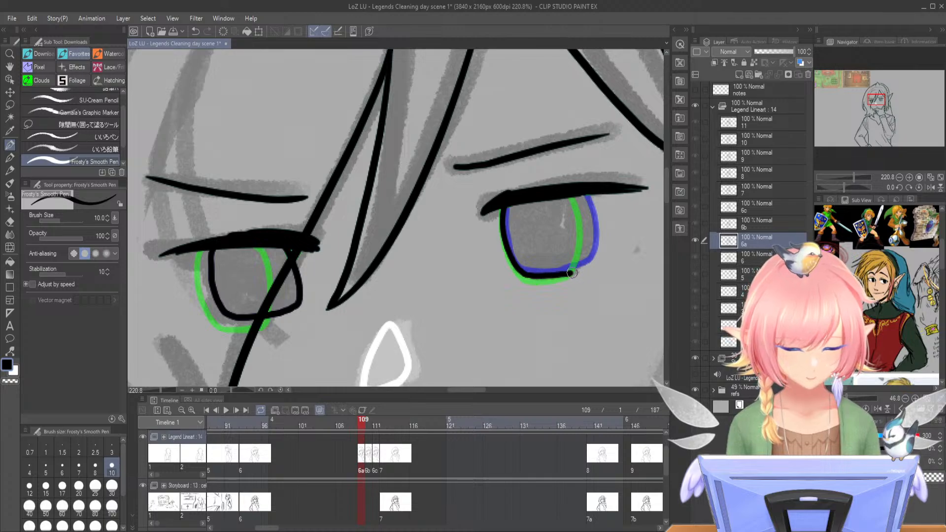
{"action": "key", "text": "ctrl+z"}
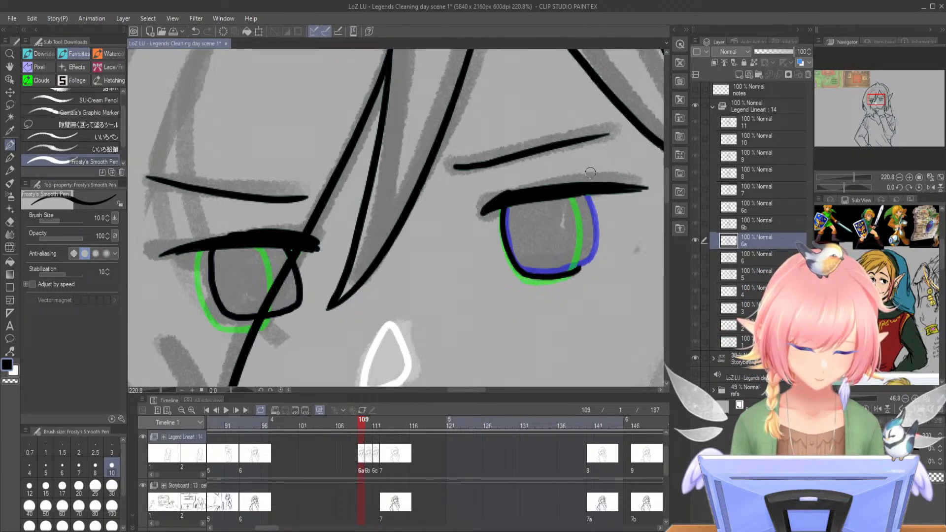
{"action": "key", "text": "ctrl+z"}
{"action": "left_click_drag", "start_coordinate": [581, 198], "coordinate": [585, 214]}
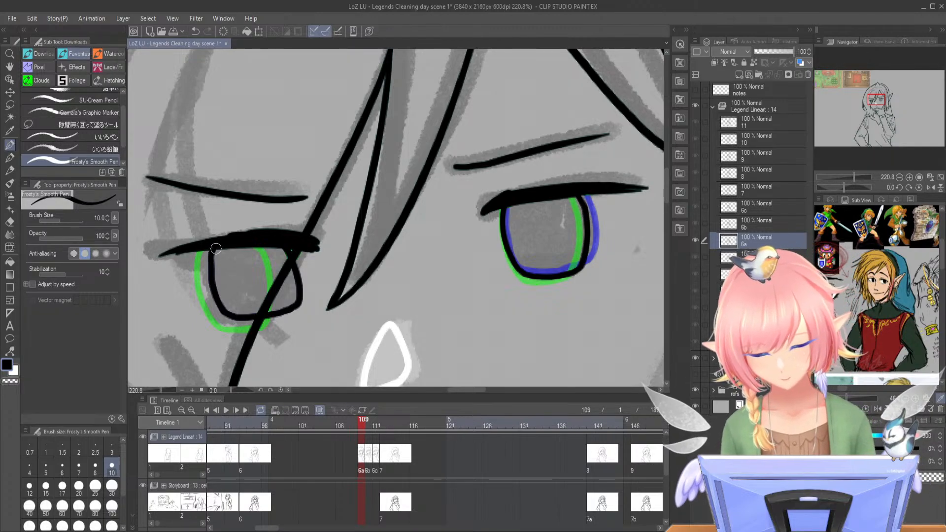
- Erase the left-hand eye's iris on cel 6a, clean up its remnants at the lash line and redraw it between the onion-skin outlines
{"action": "mouse_move", "coordinate": [301, 268]}
{"action": "left_mouse_down"}
{"action": "mouse_move", "coordinate": [299, 296]}
{"action": "mouse_move", "coordinate": [267, 325]}
{"action": "left_mouse_up"}
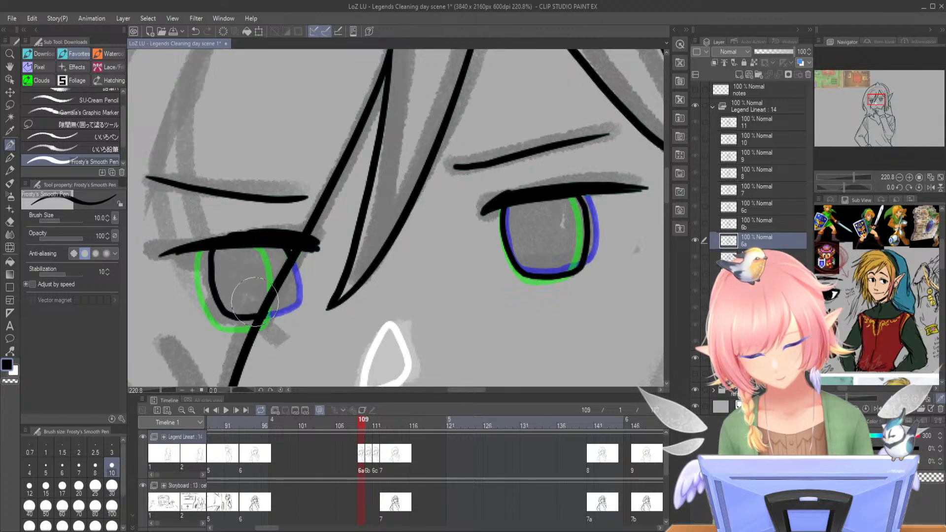
{"action": "mouse_move", "coordinate": [212, 257]}
{"action": "left_mouse_down"}
{"action": "mouse_move", "coordinate": [217, 292]}
{"action": "mouse_move", "coordinate": [226, 309]}
{"action": "mouse_move", "coordinate": [243, 319]}
{"action": "left_mouse_up"}
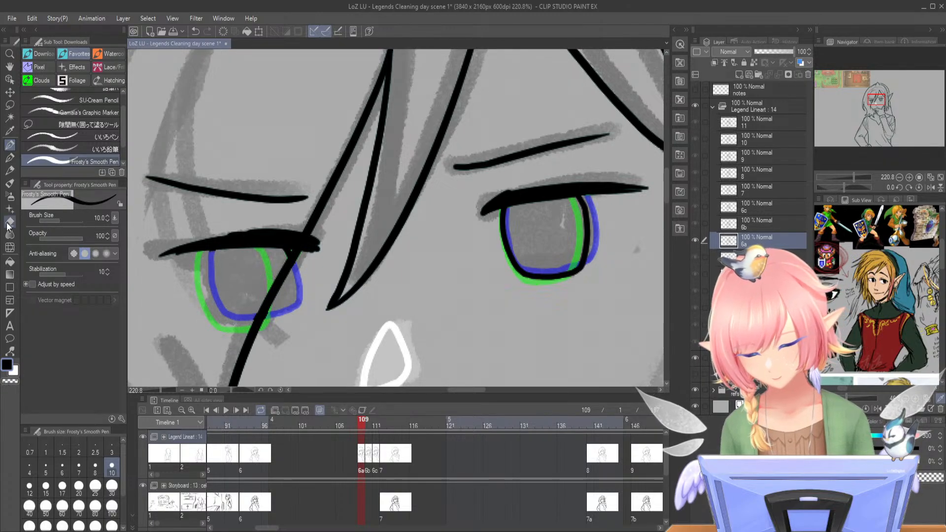
{"action": "key", "text": "e"}
{"action": "left_click_drag", "start_coordinate": [285, 254], "coordinate": [289, 251]}
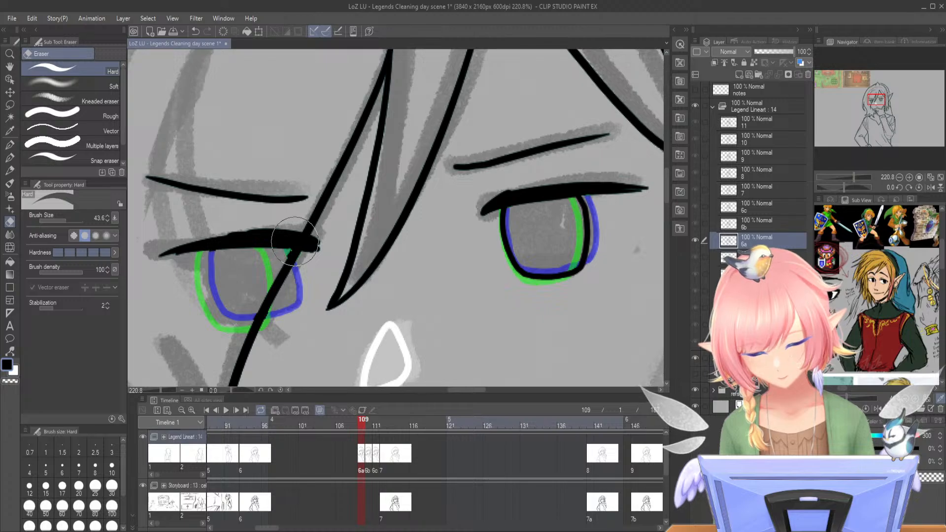
{"action": "left_click", "coordinate": [9, 145]}
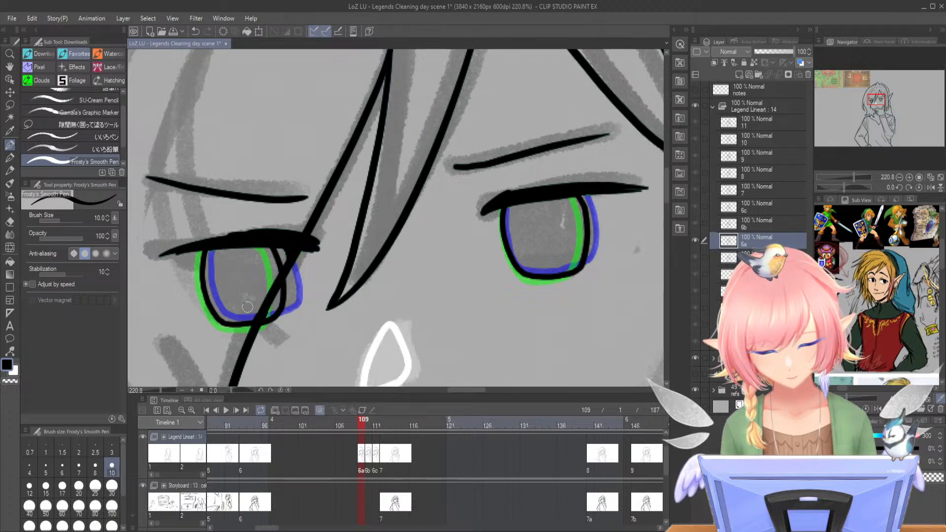
- Play back the animation from cel 5 with the whole head in view to check the eye movement
{"action": "left_click_drag", "start_coordinate": [854, 177], "coordinate": [843, 177]}
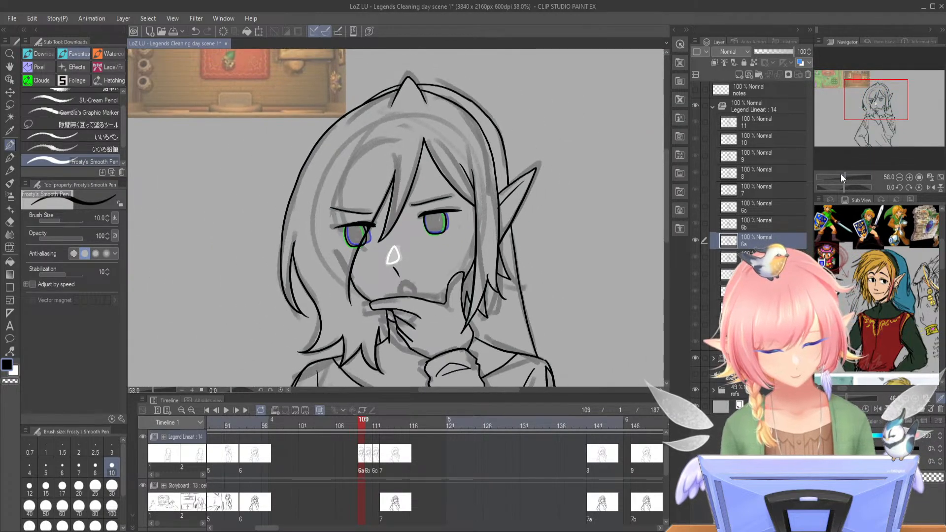
{"action": "left_click", "coordinate": [221, 419]}
{"action": "key", "text": "space"}
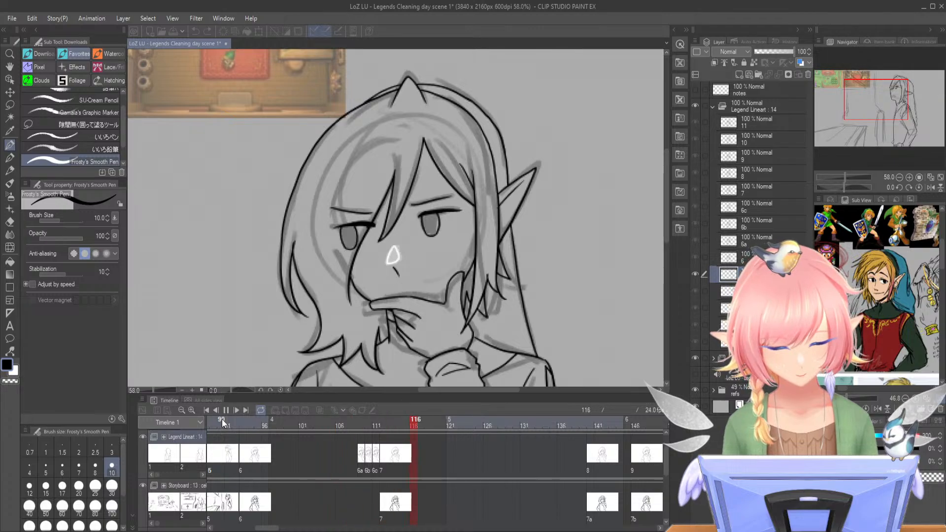
{"action": "key", "text": "space"}
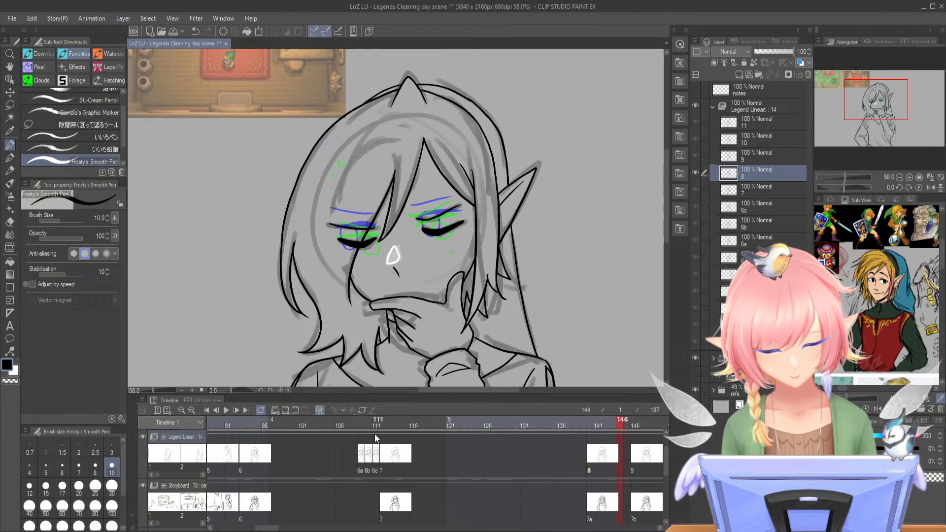
- Scrub the timeline around cels 6a to 7, stop at frame 137 and save the file
{"action": "left_click_drag", "start_coordinate": [358, 450], "coordinate": [374, 456]}
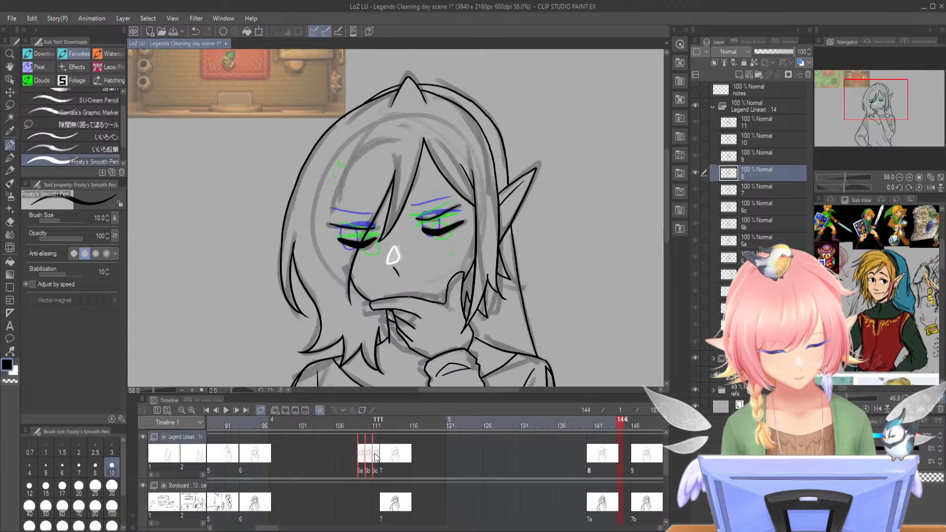
{"action": "mouse_move", "coordinate": [380, 423]}
{"action": "left_mouse_down"}
{"action": "mouse_move", "coordinate": [311, 432]}
{"action": "mouse_move", "coordinate": [371, 431]}
{"action": "mouse_move", "coordinate": [387, 419]}
{"action": "left_mouse_up"}
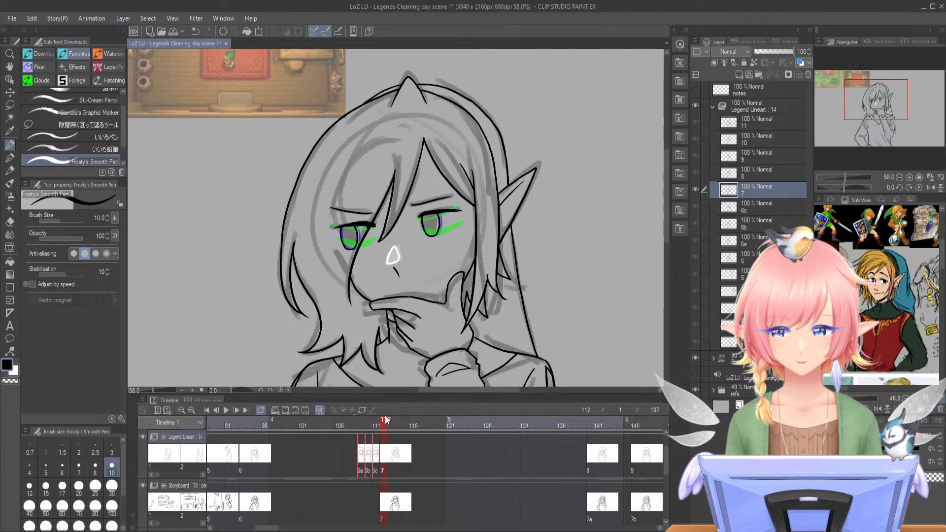
{"action": "left_click", "coordinate": [319, 423]}
{"action": "left_click_drag", "start_coordinate": [319, 424], "coordinate": [567, 423]}
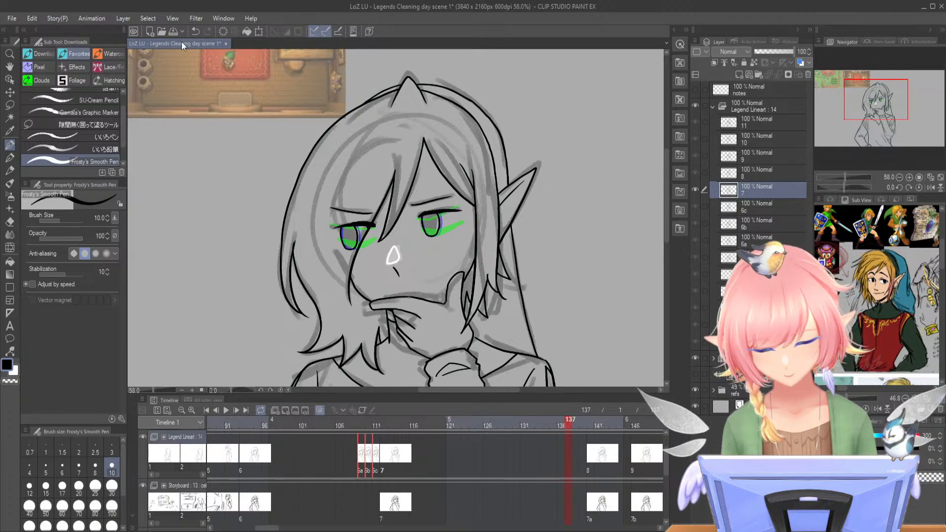
{"action": "key", "text": "ctrl+s"}
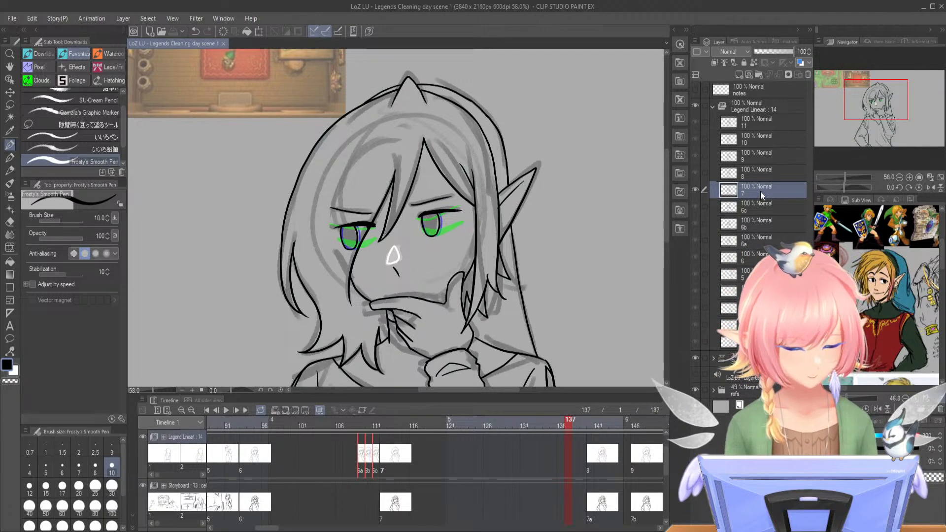
- Duplicate lineart cel 7, assign the copy to frame 137 and rename it 7b
{"action": "left_click", "coordinate": [739, 75]}
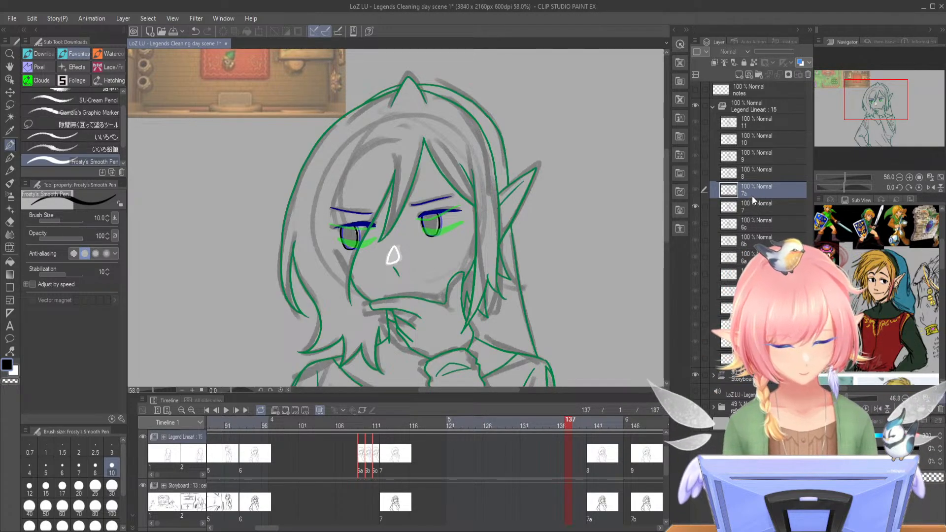
{"action": "left_click", "coordinate": [568, 458]}
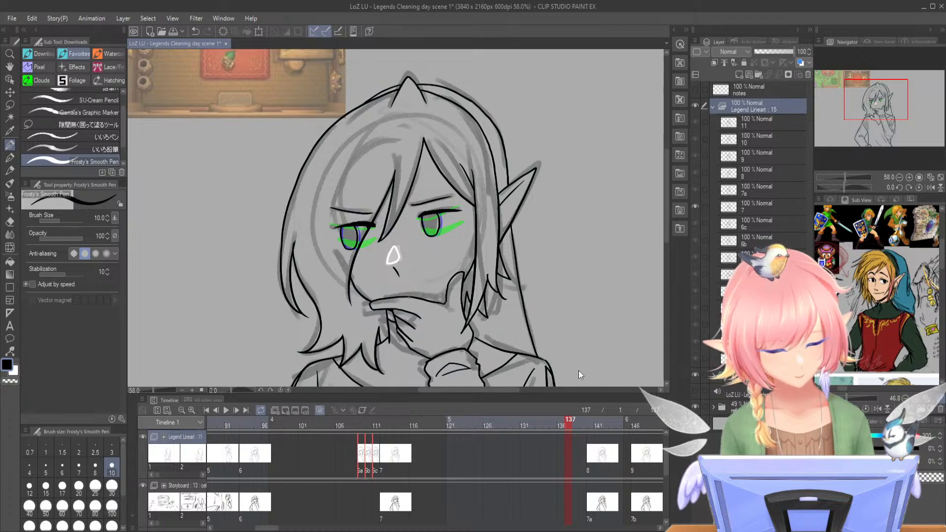
{"action": "left_click", "coordinate": [574, 402]}
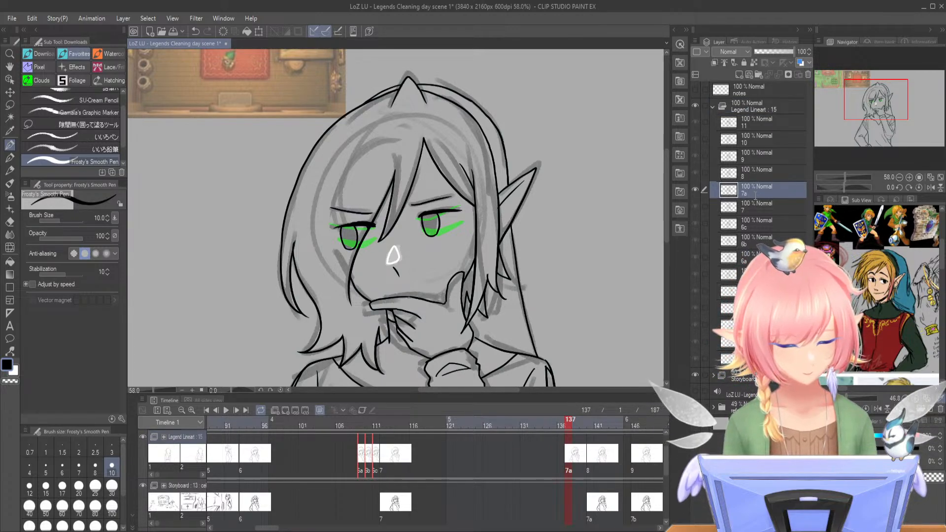
{"action": "type", "text": "7b"}
{"action": "key", "text": "Return"}
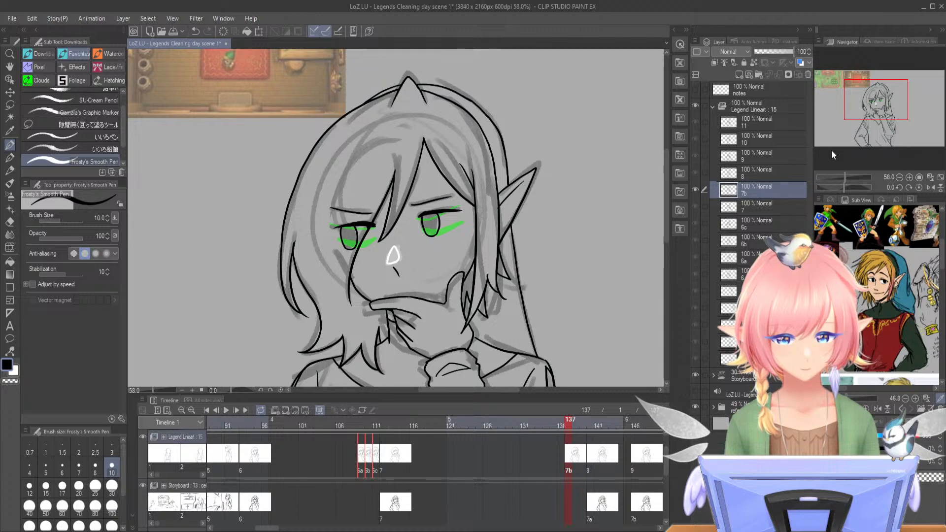
- Erase both eyebrows, upper lash lines and irises from cel 7b, keeping the hair strands
{"action": "left_click_drag", "start_coordinate": [847, 176], "coordinate": [852, 175]}
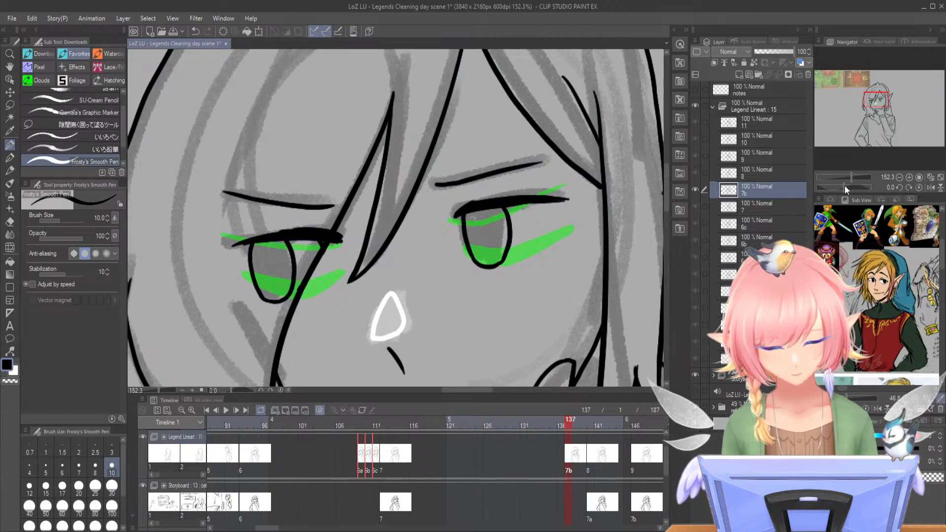
{"action": "mouse_move", "coordinate": [437, 185]}
{"action": "left_mouse_down"}
{"action": "mouse_move", "coordinate": [541, 168]}
{"action": "mouse_move", "coordinate": [452, 217]}
{"action": "mouse_move", "coordinate": [473, 239]}
{"action": "mouse_move", "coordinate": [491, 231]}
{"action": "left_mouse_up"}
{"action": "left_click_drag", "start_coordinate": [566, 198], "coordinate": [548, 203]}
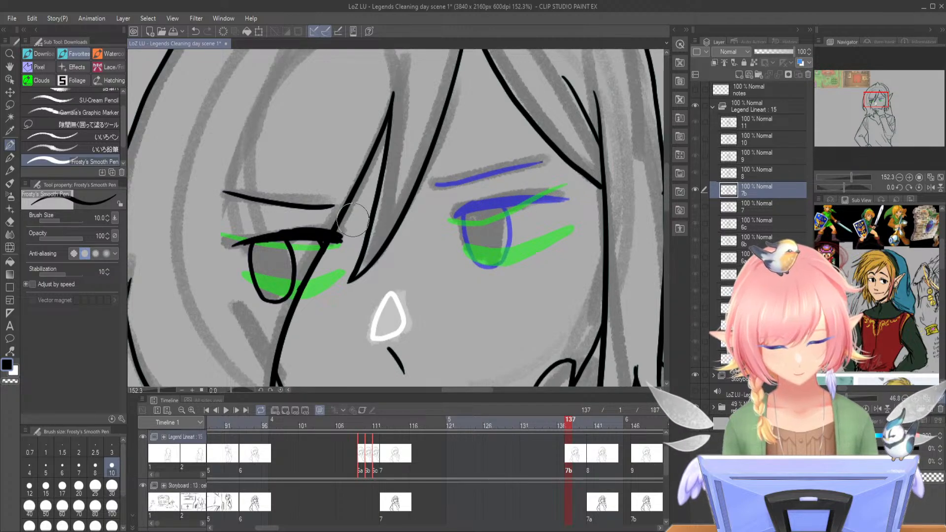
{"action": "mouse_move", "coordinate": [344, 233]}
{"action": "left_mouse_down"}
{"action": "mouse_move", "coordinate": [331, 255]}
{"action": "mouse_move", "coordinate": [344, 220]}
{"action": "mouse_move", "coordinate": [314, 238]}
{"action": "mouse_move", "coordinate": [330, 218]}
{"action": "mouse_move", "coordinate": [317, 247]}
{"action": "mouse_move", "coordinate": [333, 197]}
{"action": "left_mouse_up"}
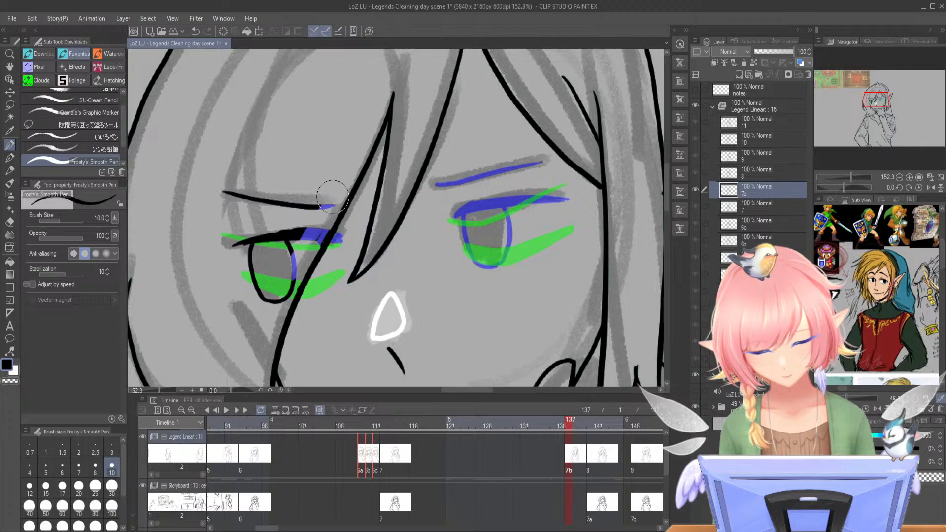
{"action": "mouse_move", "coordinate": [289, 282]}
{"action": "left_mouse_down"}
{"action": "mouse_move", "coordinate": [301, 235]}
{"action": "mouse_move", "coordinate": [286, 229]}
{"action": "mouse_move", "coordinate": [248, 242]}
{"action": "mouse_move", "coordinate": [301, 204]}
{"action": "mouse_move", "coordinate": [242, 192]}
{"action": "left_mouse_up"}
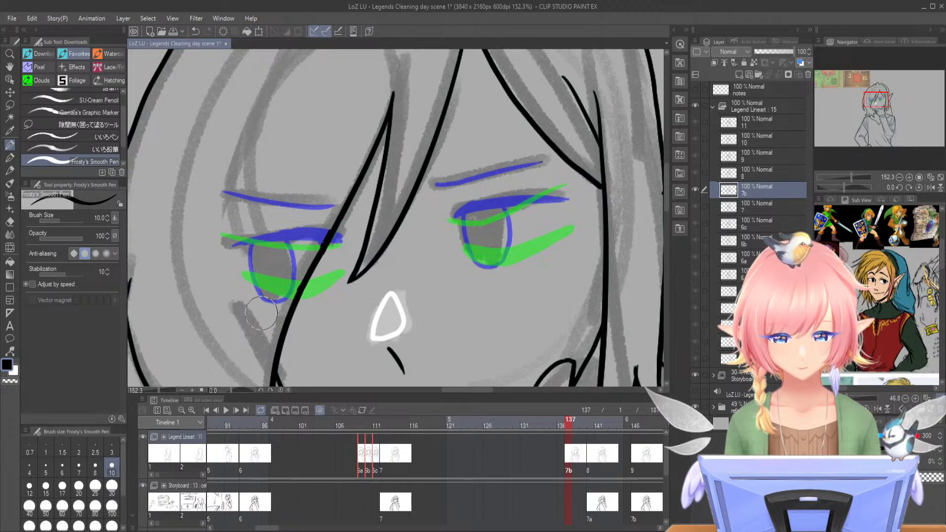
- Draw the right-hand eye's lowered upper lash line and partly covered iris on cel 7b between the onion-skin poses
{"action": "mouse_move", "coordinate": [471, 231]}
{"action": "left_mouse_down"}
{"action": "mouse_move", "coordinate": [517, 225]}
{"action": "mouse_move", "coordinate": [459, 238]}
{"action": "mouse_move", "coordinate": [554, 222]}
{"action": "left_mouse_up"}
{"action": "left_click_drag", "start_coordinate": [496, 228], "coordinate": [567, 220]}
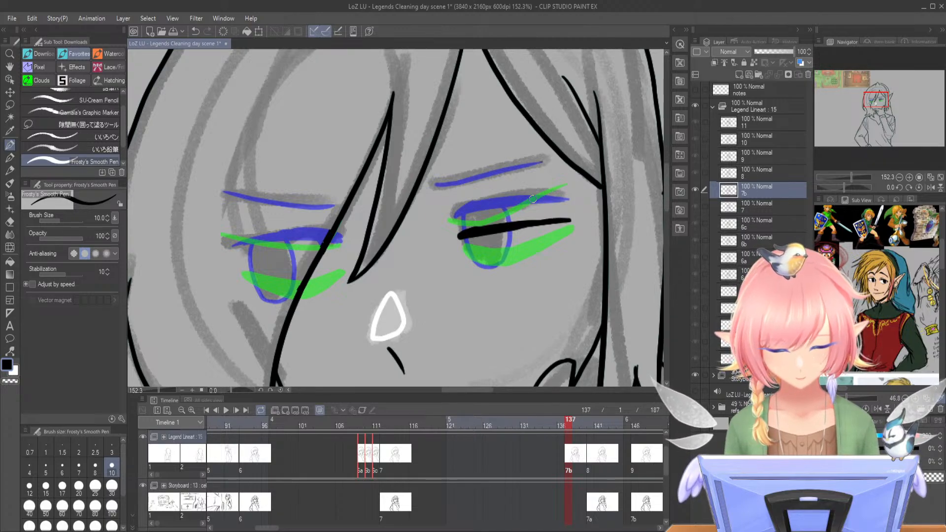
{"action": "left_click_drag", "start_coordinate": [459, 236], "coordinate": [561, 218]}
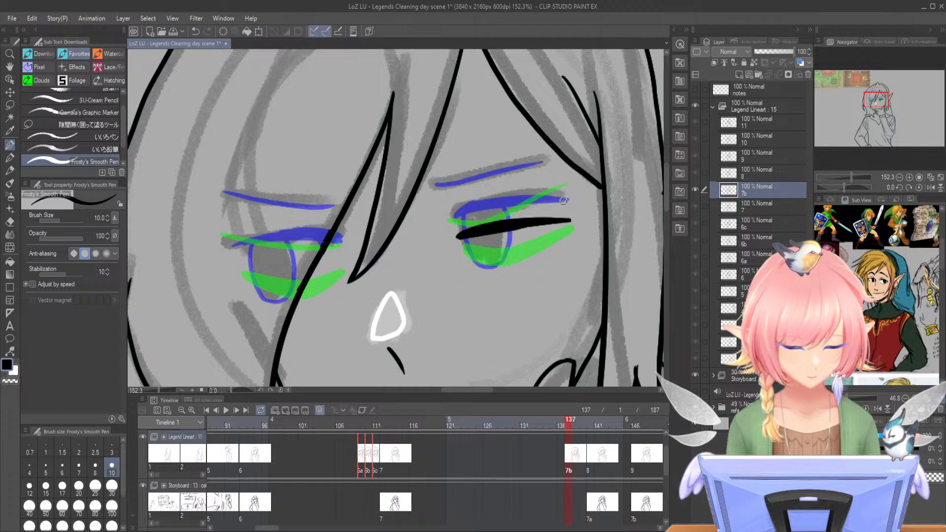
{"action": "mouse_move", "coordinate": [469, 239]}
{"action": "left_mouse_down"}
{"action": "mouse_move", "coordinate": [475, 256]}
{"action": "mouse_move", "coordinate": [490, 259]}
{"action": "mouse_move", "coordinate": [479, 264]}
{"action": "mouse_move", "coordinate": [523, 241]}
{"action": "left_mouse_up"}
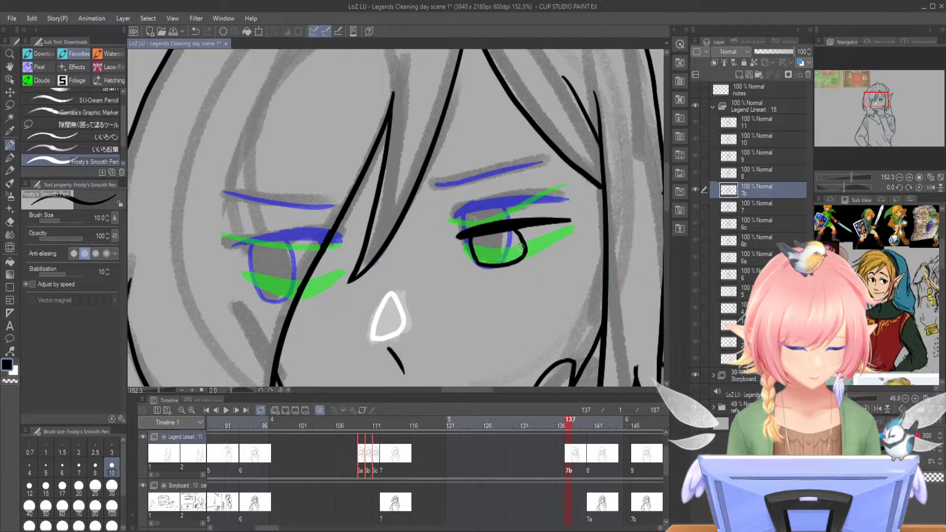
- Draw the right-hand eyebrow on cel 7b slightly below its blue onion-skin line, redoing the stroke until it fits
{"action": "left_click_drag", "start_coordinate": [440, 202], "coordinate": [546, 172]}
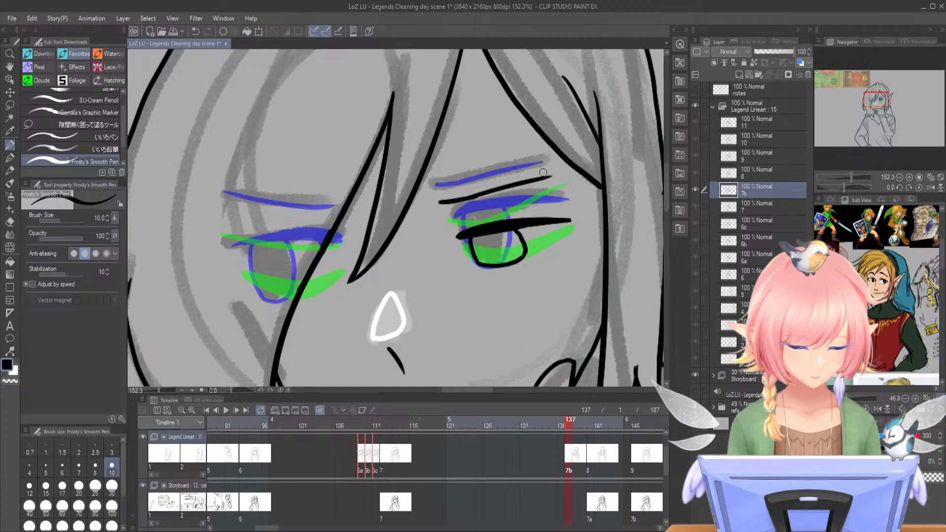
{"action": "key", "text": "ctrl+z"}
{"action": "left_click_drag", "start_coordinate": [439, 202], "coordinate": [522, 183]}
{"action": "key", "text": "ctrl+z"}
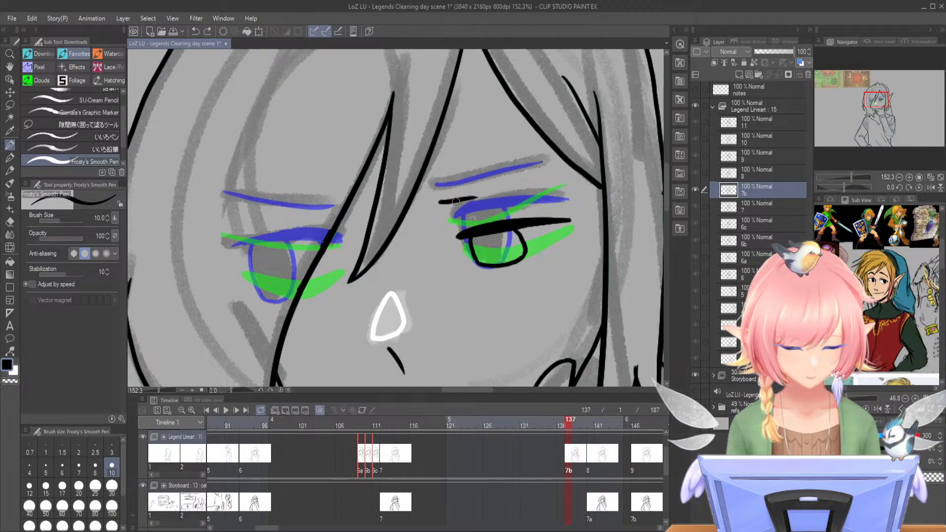
{"action": "left_click_drag", "start_coordinate": [440, 202], "coordinate": [476, 196]}
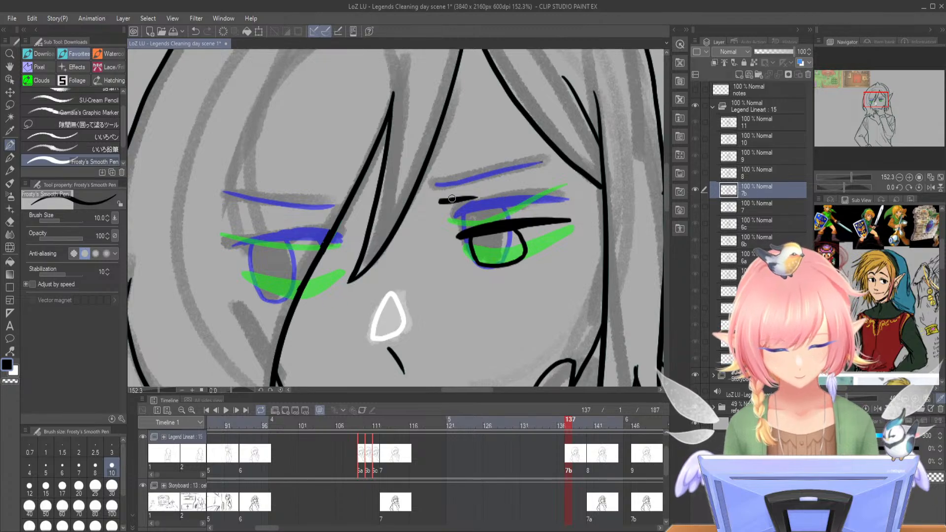
{"action": "left_click_drag", "start_coordinate": [470, 198], "coordinate": [552, 178]}
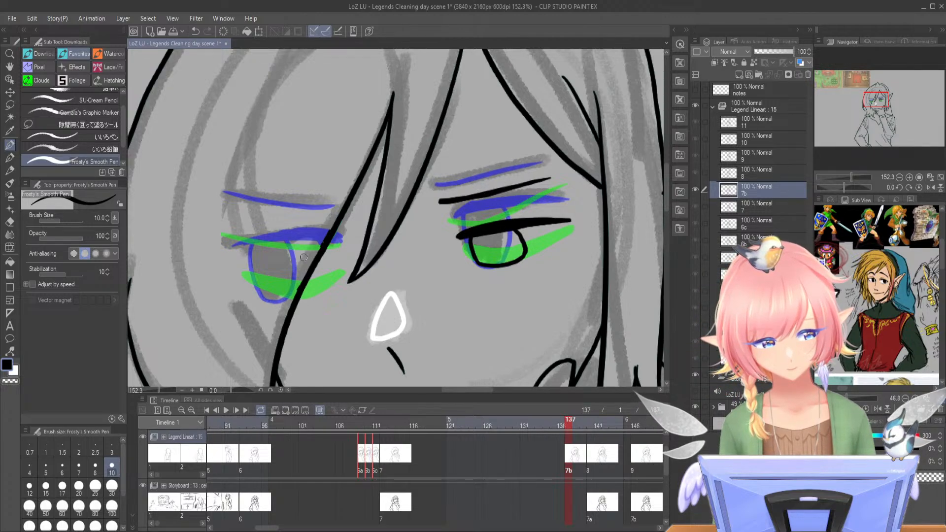
- Draw the left-hand eye's lowered upper lash line on cel 7b between the blue and green onion-skin poses
{"action": "mouse_move", "coordinate": [304, 261]}
{"action": "left_mouse_down"}
{"action": "mouse_move", "coordinate": [329, 259]}
{"action": "mouse_move", "coordinate": [298, 263]}
{"action": "left_mouse_up"}
{"action": "mouse_move", "coordinate": [341, 262]}
{"action": "left_mouse_down"}
{"action": "mouse_move", "coordinate": [283, 265]}
{"action": "mouse_move", "coordinate": [305, 259]}
{"action": "left_mouse_up"}
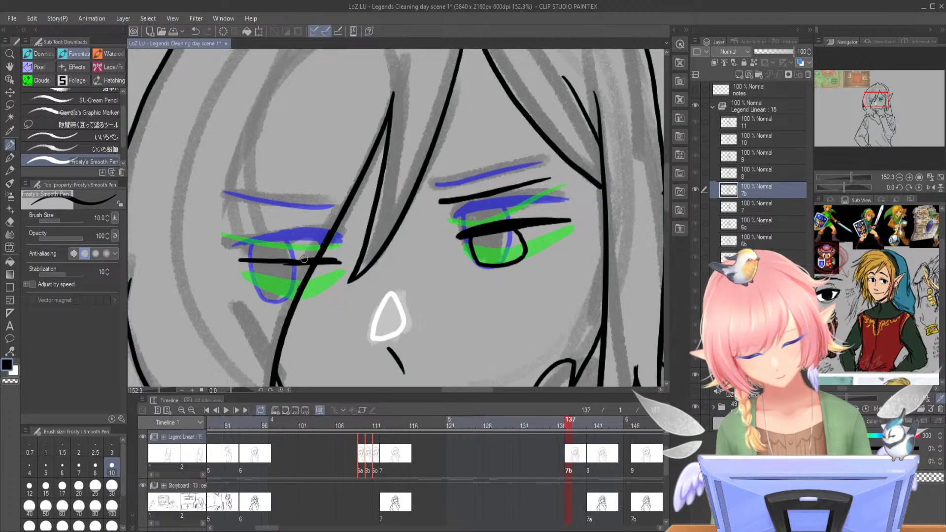
{"action": "left_click_drag", "start_coordinate": [240, 260], "coordinate": [314, 260]}
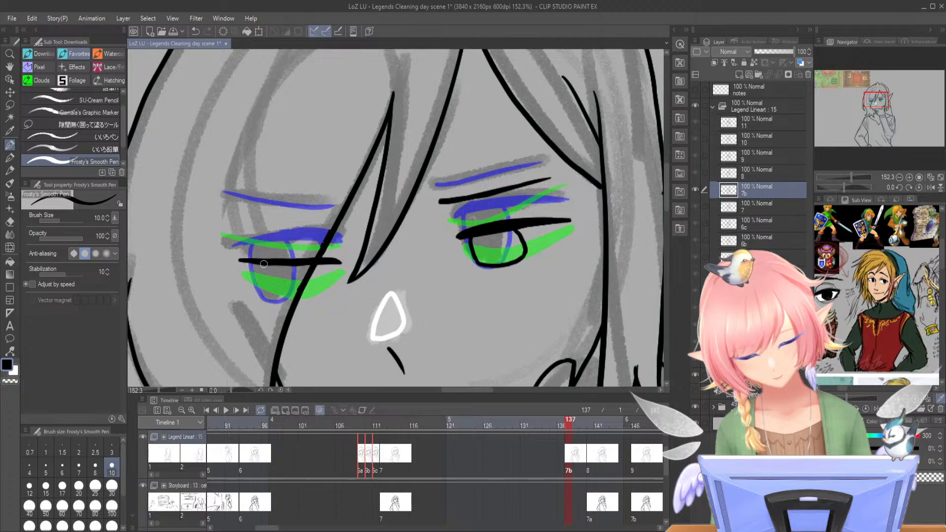
{"action": "left_click_drag", "start_coordinate": [240, 260], "coordinate": [335, 260]}
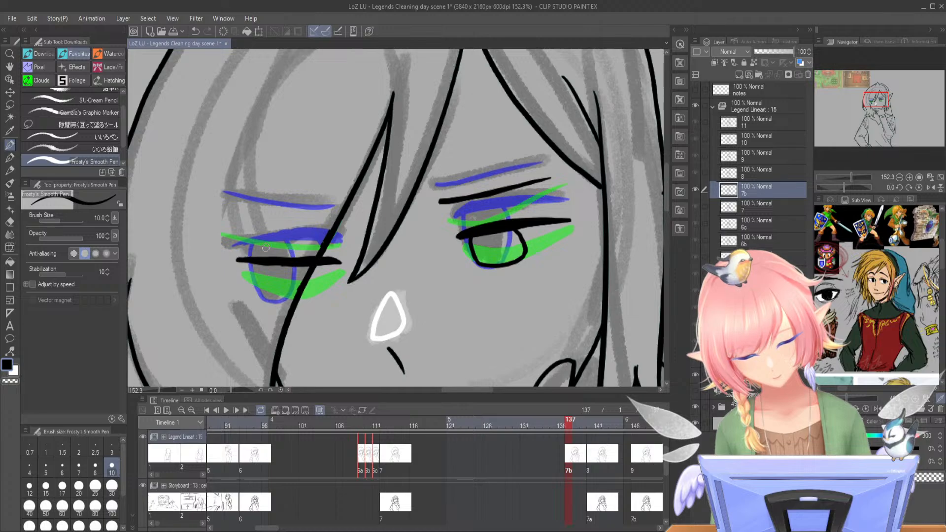
- Draw the left-hand eyebrow slightly below its blue onion-skin line and the partly covered iris under the lash line on cel 7b
{"action": "left_click_drag", "start_coordinate": [224, 216], "coordinate": [329, 228]}
{"action": "left_click_drag", "start_coordinate": [261, 220], "coordinate": [317, 225]}
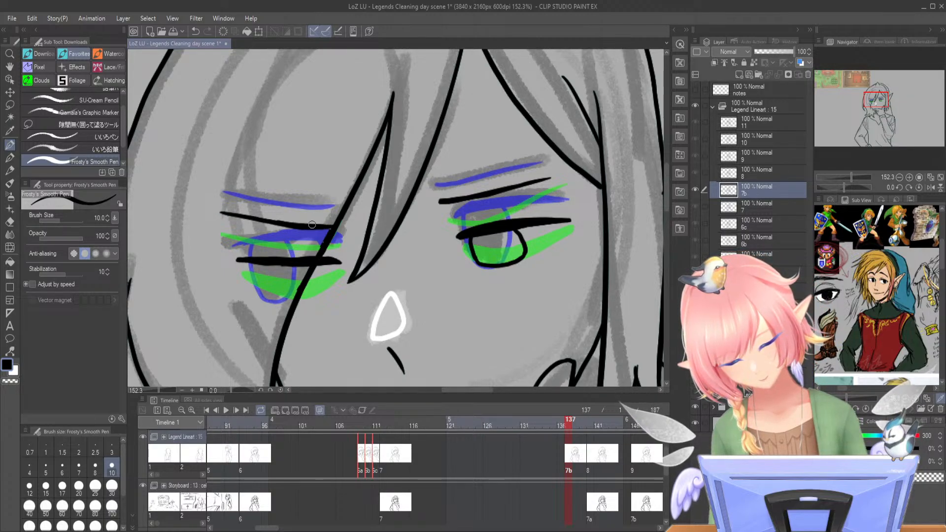
{"action": "mouse_move", "coordinate": [265, 262]}
{"action": "left_mouse_down"}
{"action": "mouse_move", "coordinate": [271, 298]}
{"action": "mouse_move", "coordinate": [299, 301]}
{"action": "left_mouse_up"}
{"action": "left_click_drag", "start_coordinate": [301, 267], "coordinate": [309, 300]}
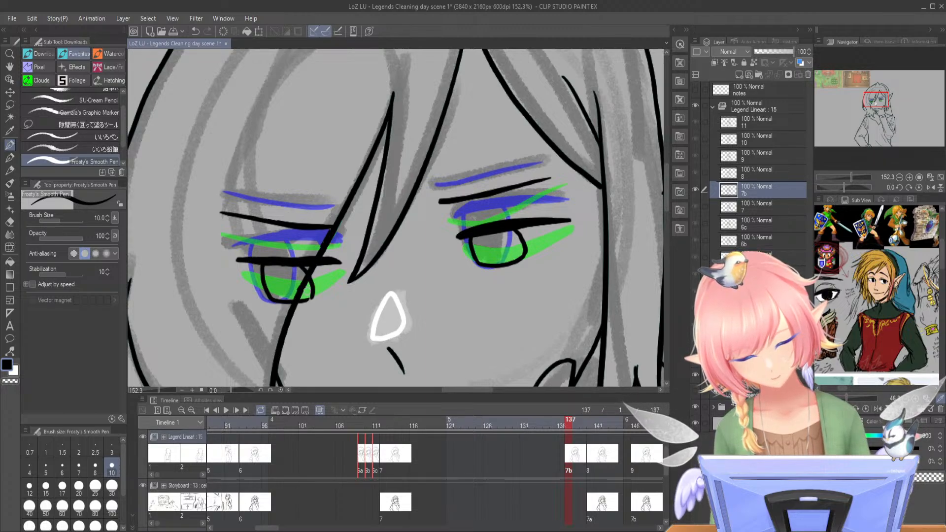
{"action": "key", "text": "ctrl+z"}
{"action": "mouse_move", "coordinate": [306, 266]}
{"action": "left_mouse_down"}
{"action": "mouse_move", "coordinate": [314, 298]}
{"action": "mouse_move", "coordinate": [316, 287]}
{"action": "mouse_move", "coordinate": [297, 299]}
{"action": "left_mouse_up"}
{"action": "key", "text": "ctrl+z"}
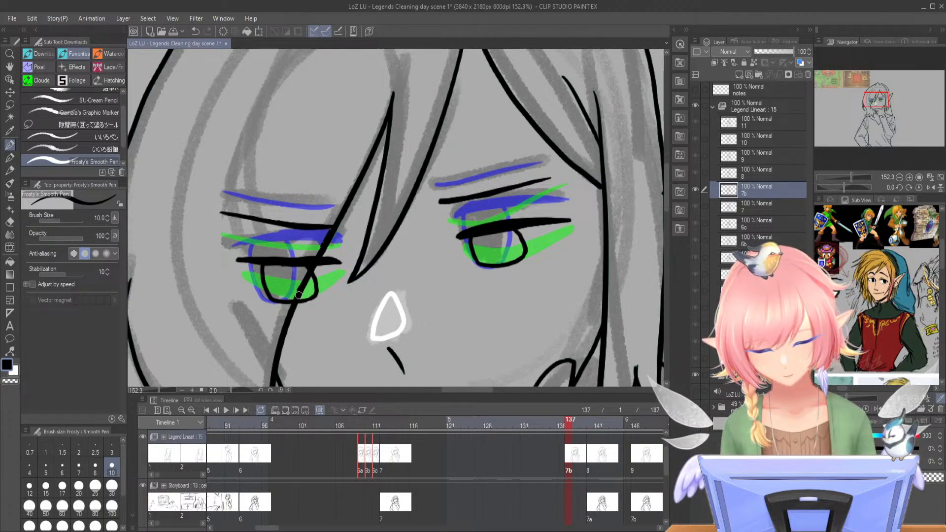
{"action": "key", "text": "m"}
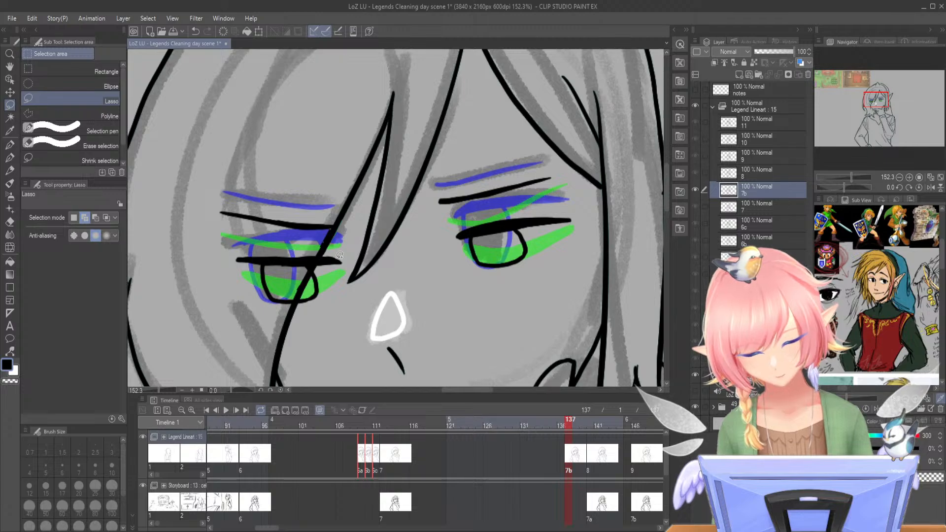
{"action": "left_click_drag", "start_coordinate": [338, 247], "coordinate": [334, 234]}
{"action": "left_click", "coordinate": [248, 269]}
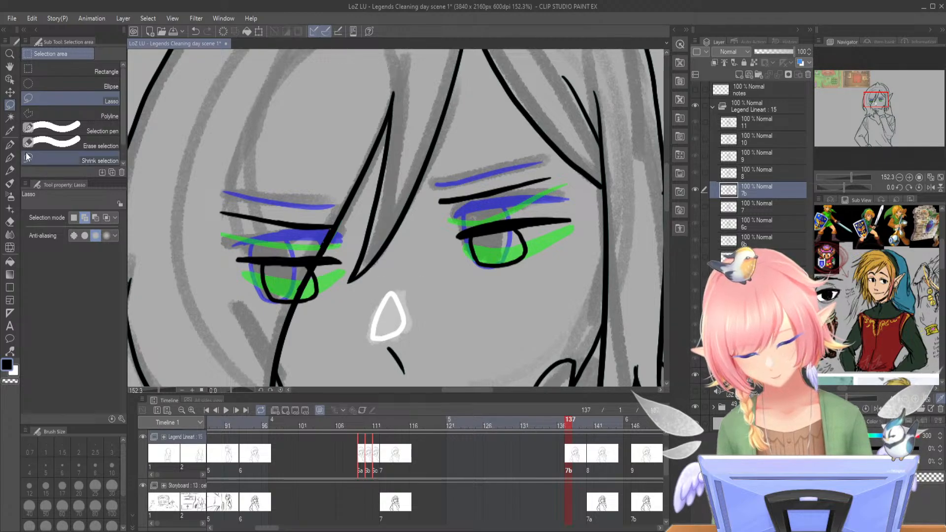
{"action": "key", "text": "p"}
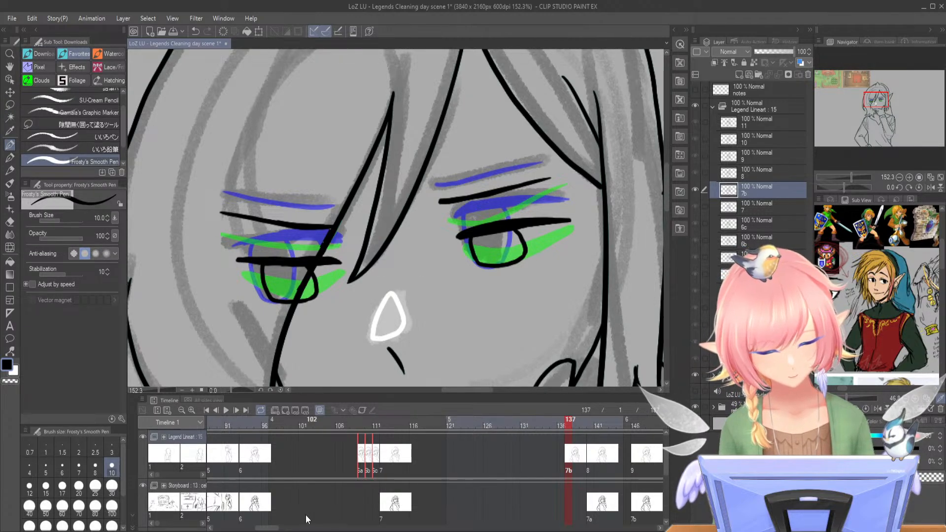
- Play back the animation and scrub the frames around 137 to check how in-between 7b leads into the blink
{"action": "scroll", "coordinate": [314, 518], "scroll_direction": "right", "scroll_amount": 2}
{"action": "left_click", "coordinate": [521, 424]}
{"action": "mouse_move", "coordinate": [521, 423]}
{"action": "left_mouse_down"}
{"action": "mouse_move", "coordinate": [469, 427]}
{"action": "mouse_move", "coordinate": [519, 427]}
{"action": "left_mouse_up"}
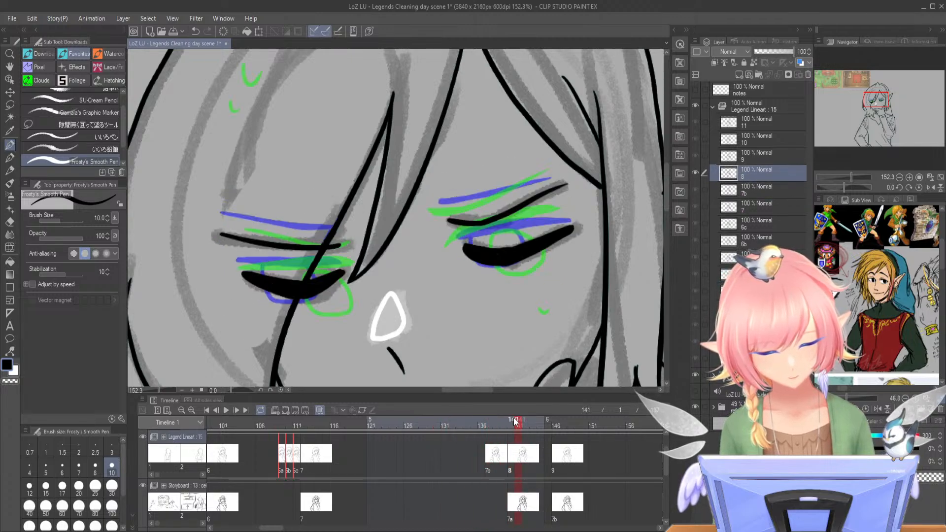
{"action": "left_click", "coordinate": [490, 456]}
{"action": "left_click", "coordinate": [847, 177]}
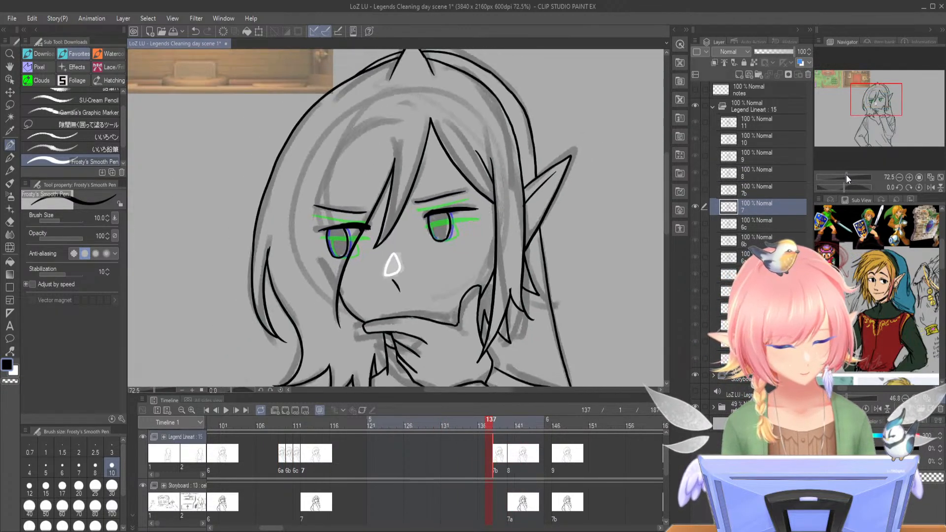
{"action": "left_click_drag", "start_coordinate": [846, 176], "coordinate": [844, 176]}
{"action": "left_click", "coordinate": [224, 420]}
{"action": "left_click", "coordinate": [226, 410]}
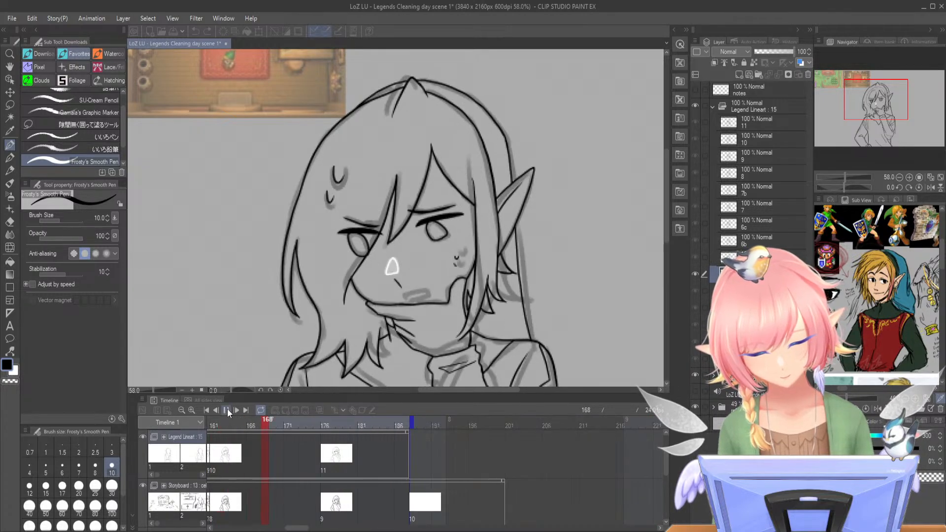
{"action": "left_click", "coordinate": [228, 411]}
{"action": "left_click_drag", "start_coordinate": [297, 528], "coordinate": [285, 529]}
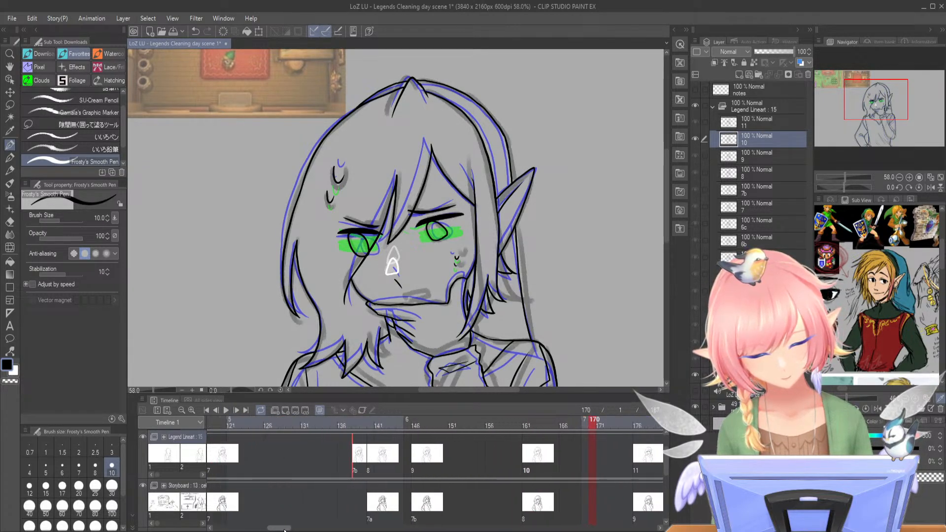
{"action": "left_click_drag", "start_coordinate": [379, 425], "coordinate": [349, 427]}
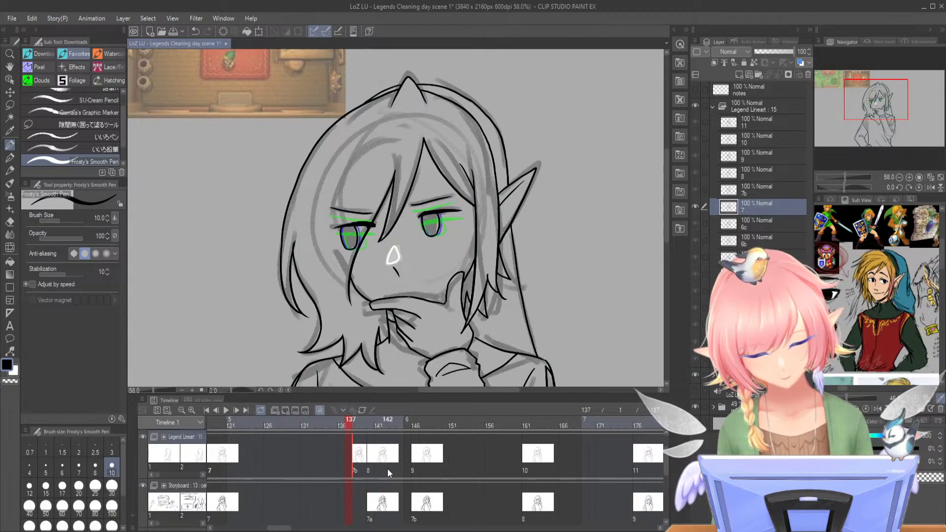
- Duplicate lineart cel 8 and assign the copy to frame 144, between cels 8 and 9
{"action": "left_click_drag", "start_coordinate": [407, 422], "coordinate": [422, 424]}
{"action": "left_click", "coordinate": [410, 426]}
{"action": "left_click", "coordinate": [417, 426]}
{"action": "left_click", "coordinate": [401, 449]}
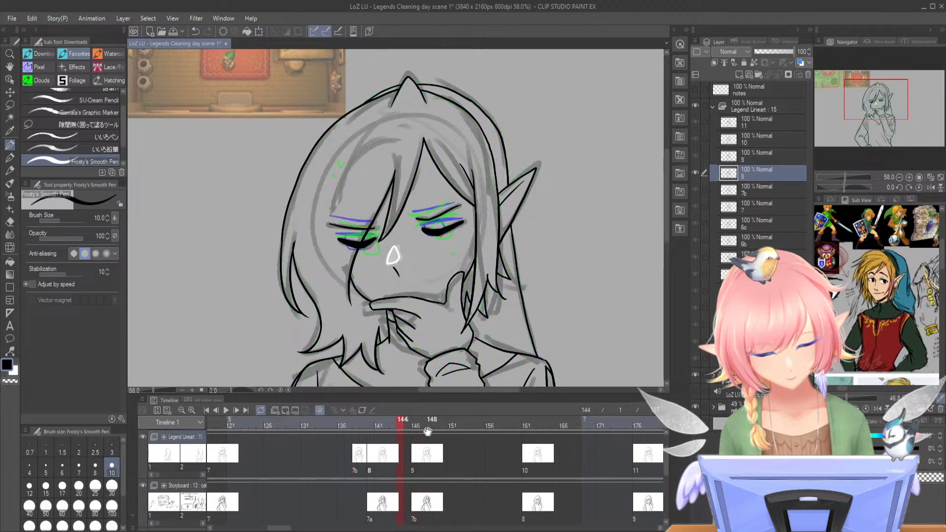
{"action": "key", "text": "ctrl+shift+n"}
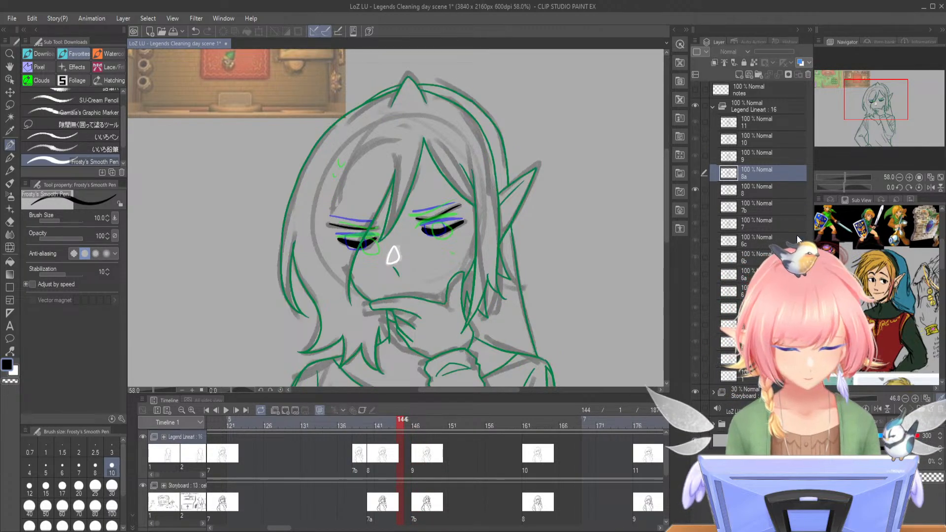
{"action": "left_click", "coordinate": [399, 453]}
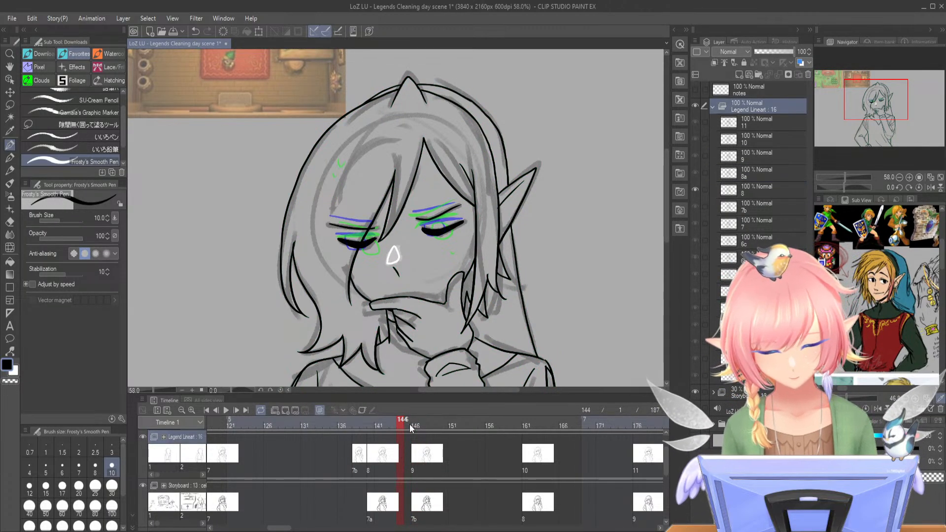
{"action": "left_click", "coordinate": [418, 357]}
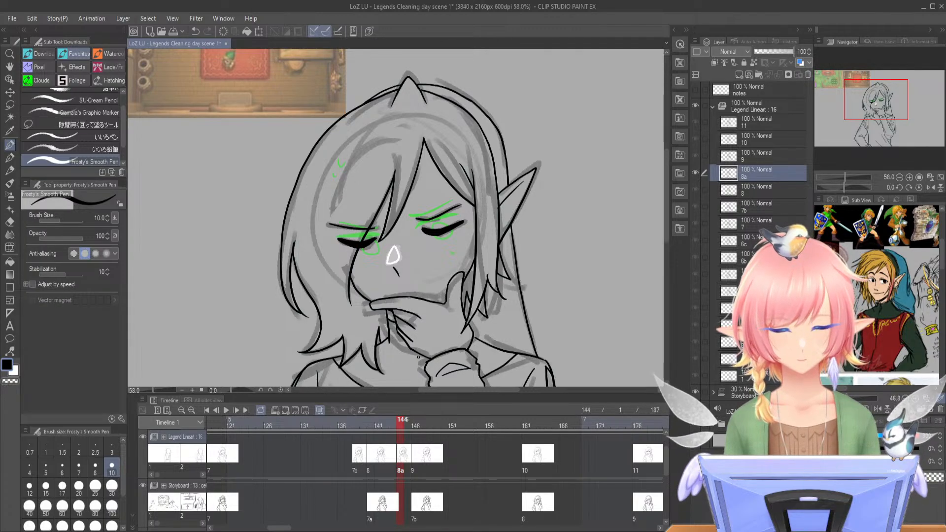
- Erase both eyebrows and closed eyes from cel 8a, and draw small sweat marks just above the green onion-skin ones
{"action": "left_click_drag", "start_coordinate": [845, 176], "coordinate": [849, 179]}
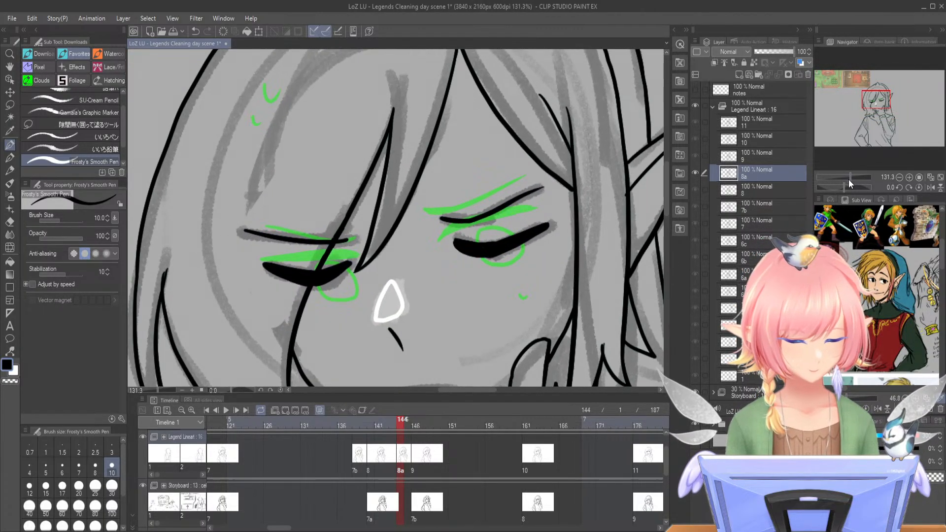
{"action": "mouse_move", "coordinate": [441, 217]}
{"action": "left_mouse_down"}
{"action": "mouse_move", "coordinate": [499, 237]}
{"action": "mouse_move", "coordinate": [550, 224]}
{"action": "left_mouse_up"}
{"action": "left_click_drag", "start_coordinate": [471, 213], "coordinate": [544, 187]}
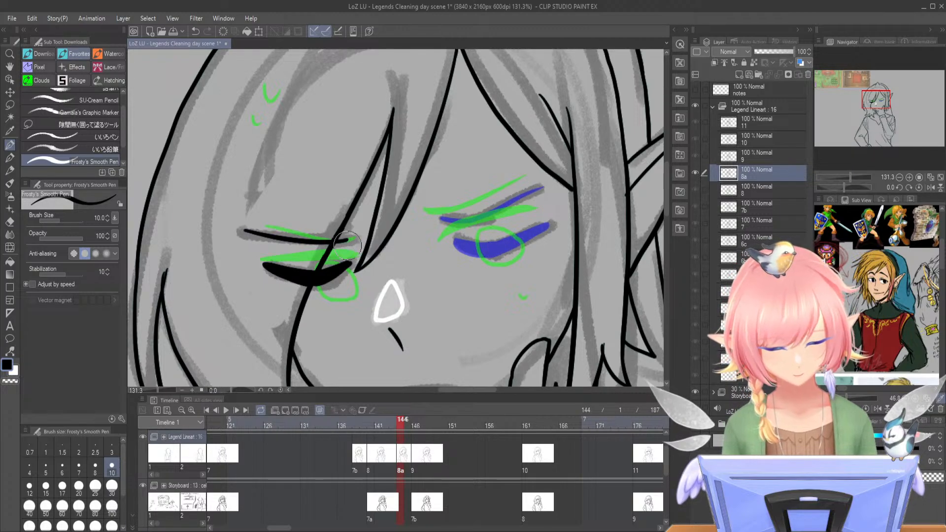
{"action": "mouse_move", "coordinate": [350, 265]}
{"action": "left_mouse_down"}
{"action": "mouse_move", "coordinate": [318, 288]}
{"action": "mouse_move", "coordinate": [297, 282]}
{"action": "left_mouse_up"}
{"action": "mouse_move", "coordinate": [331, 228]}
{"action": "left_mouse_down"}
{"action": "mouse_move", "coordinate": [294, 236]}
{"action": "mouse_move", "coordinate": [276, 266]}
{"action": "mouse_move", "coordinate": [284, 264]}
{"action": "mouse_move", "coordinate": [264, 266]}
{"action": "left_mouse_up"}
{"action": "left_click_drag", "start_coordinate": [332, 239], "coordinate": [244, 230]}
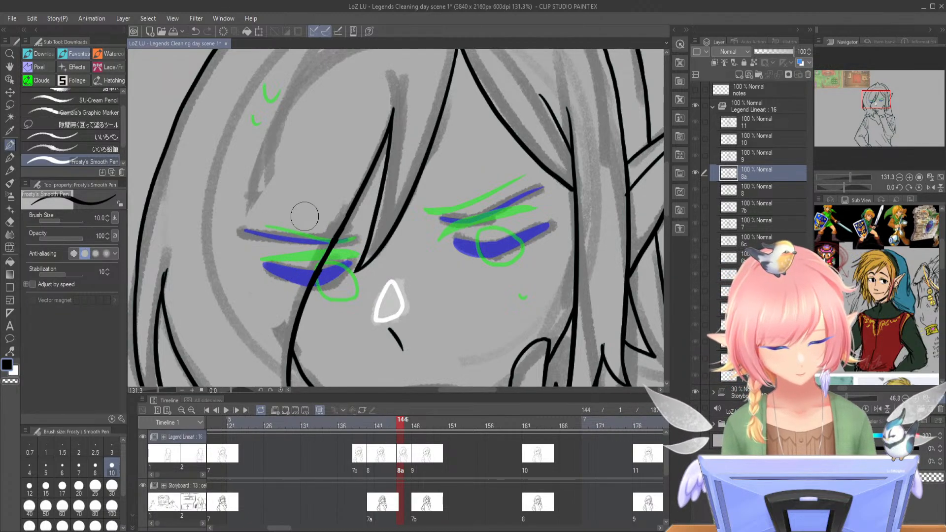
{"action": "left_click_drag", "start_coordinate": [271, 84], "coordinate": [279, 78]}
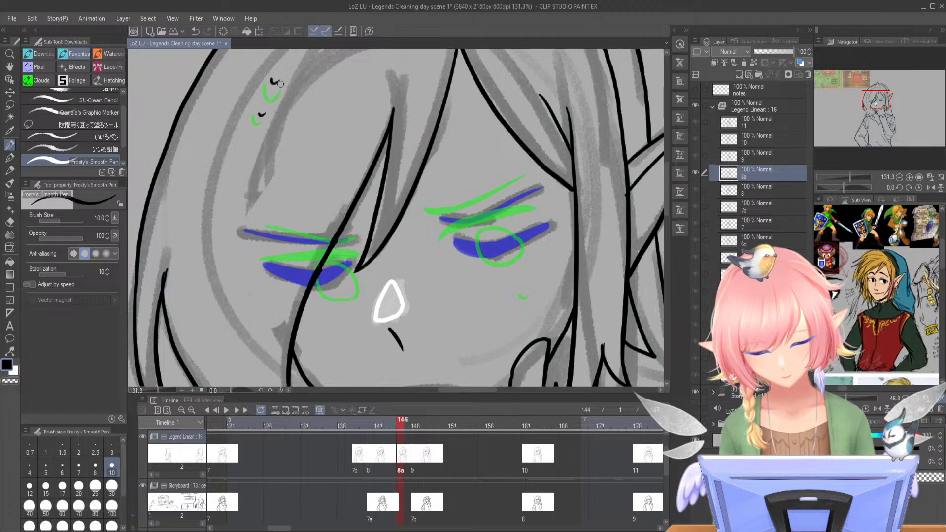
- Draw the right-hand eye's first upper lash stroke and its iris on cel 8a, between the closed and open onion-skin poses
{"action": "left_click_drag", "start_coordinate": [849, 177], "coordinate": [853, 175]}
{"action": "mouse_move", "coordinate": [475, 249]}
{"action": "left_mouse_down"}
{"action": "mouse_move", "coordinate": [554, 230]}
{"action": "mouse_move", "coordinate": [546, 233]}
{"action": "mouse_move", "coordinate": [574, 225]}
{"action": "left_mouse_up"}
{"action": "left_click_drag", "start_coordinate": [510, 252], "coordinate": [529, 283]}
{"action": "mouse_move", "coordinate": [545, 241]}
{"action": "left_mouse_down"}
{"action": "mouse_move", "coordinate": [579, 266]}
{"action": "mouse_move", "coordinate": [549, 286]}
{"action": "left_mouse_up"}
{"action": "key", "text": "ctrl+z"}
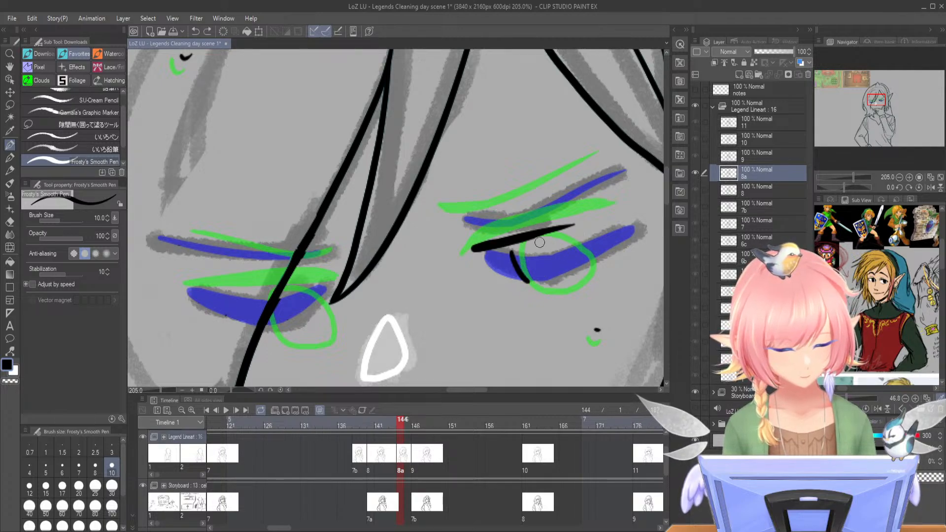
{"action": "mouse_move", "coordinate": [539, 236]}
{"action": "left_mouse_down"}
{"action": "mouse_move", "coordinate": [581, 258]}
{"action": "mouse_move", "coordinate": [567, 277]}
{"action": "mouse_move", "coordinate": [530, 279]}
{"action": "left_mouse_up"}
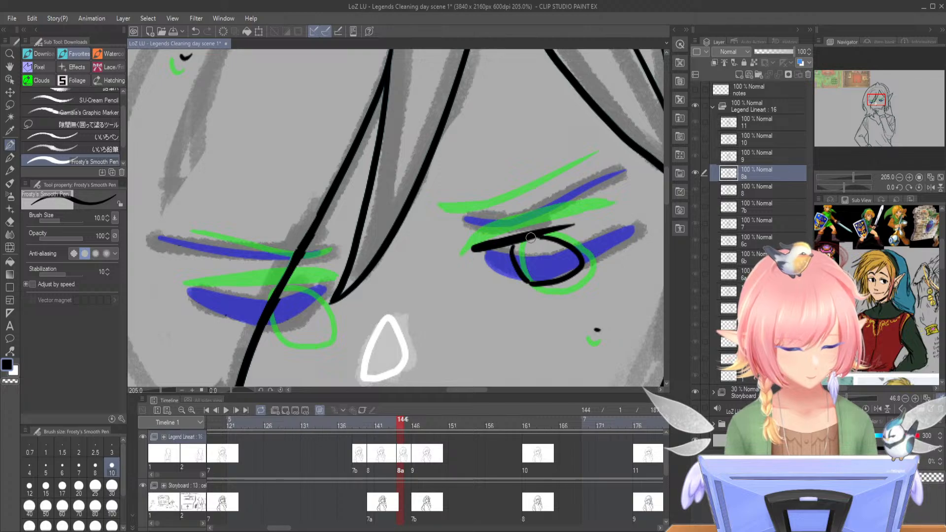
- Extend the right-hand eye's upper lash line on cel 8a to the outer corner and thicken it
{"action": "left_click_drag", "start_coordinate": [538, 230], "coordinate": [600, 216]}
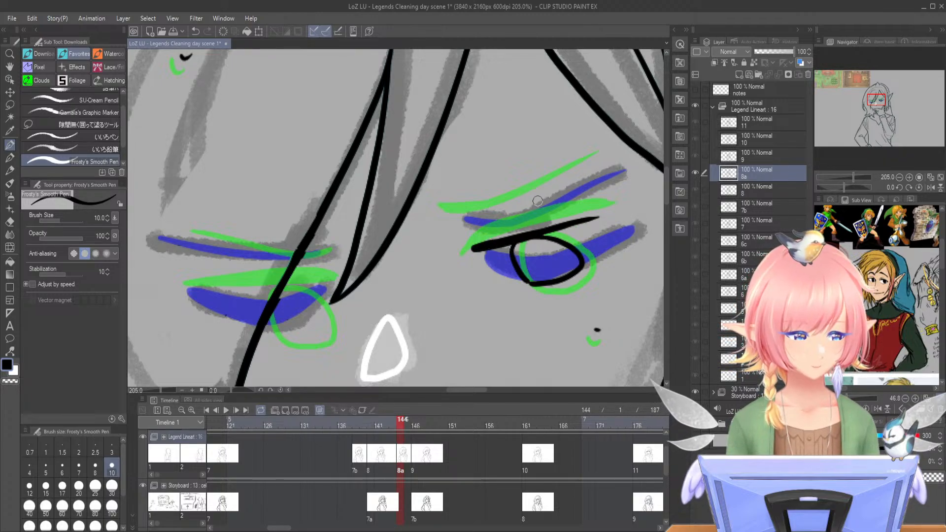
{"action": "left_click_drag", "start_coordinate": [472, 249], "coordinate": [621, 210]}
{"action": "mouse_move", "coordinate": [557, 231]}
{"action": "left_mouse_down"}
{"action": "mouse_move", "coordinate": [626, 213]}
{"action": "mouse_move", "coordinate": [618, 211]}
{"action": "left_mouse_up"}
{"action": "left_click_drag", "start_coordinate": [568, 224], "coordinate": [619, 214]}
{"action": "left_click_drag", "start_coordinate": [555, 227], "coordinate": [617, 210]}
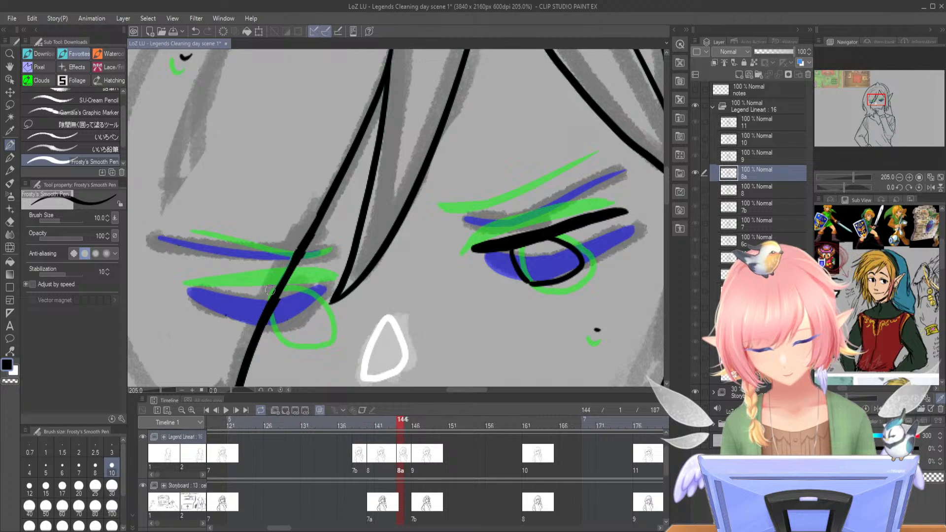
- Draw the left-hand eye's iris and thick upper lash line on cel 8a between the onion-skin poses
{"action": "mouse_move", "coordinate": [267, 293]}
{"action": "left_mouse_down"}
{"action": "mouse_move", "coordinate": [281, 333]}
{"action": "mouse_move", "coordinate": [305, 333]}
{"action": "mouse_move", "coordinate": [326, 319]}
{"action": "mouse_move", "coordinate": [308, 294]}
{"action": "mouse_move", "coordinate": [235, 294]}
{"action": "mouse_move", "coordinate": [331, 284]}
{"action": "left_mouse_up"}
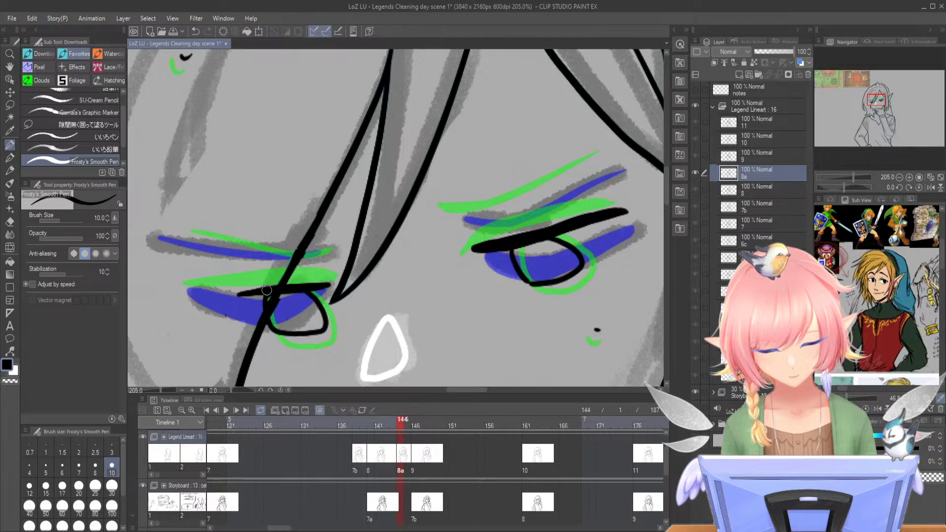
{"action": "mouse_move", "coordinate": [186, 285]}
{"action": "left_mouse_down"}
{"action": "mouse_move", "coordinate": [252, 296]}
{"action": "mouse_move", "coordinate": [310, 285]}
{"action": "left_mouse_up"}
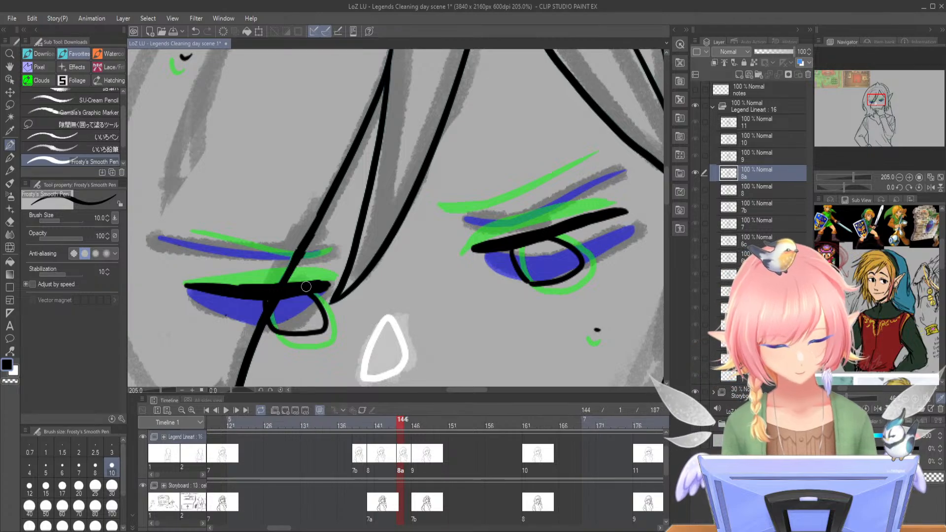
- Draw both eyebrows on cel 8a between the blue and green onion-skin lines, redoing the left-hand one
{"action": "mouse_move", "coordinate": [450, 212]}
{"action": "left_mouse_down"}
{"action": "mouse_move", "coordinate": [526, 203]}
{"action": "mouse_move", "coordinate": [613, 162]}
{"action": "left_mouse_up"}
{"action": "left_click_drag", "start_coordinate": [188, 240], "coordinate": [272, 257]}
{"action": "key", "text": "ctrl+z"}
{"action": "mouse_move", "coordinate": [173, 235]}
{"action": "left_mouse_down"}
{"action": "mouse_move", "coordinate": [264, 252]}
{"action": "mouse_move", "coordinate": [322, 250]}
{"action": "left_mouse_up"}
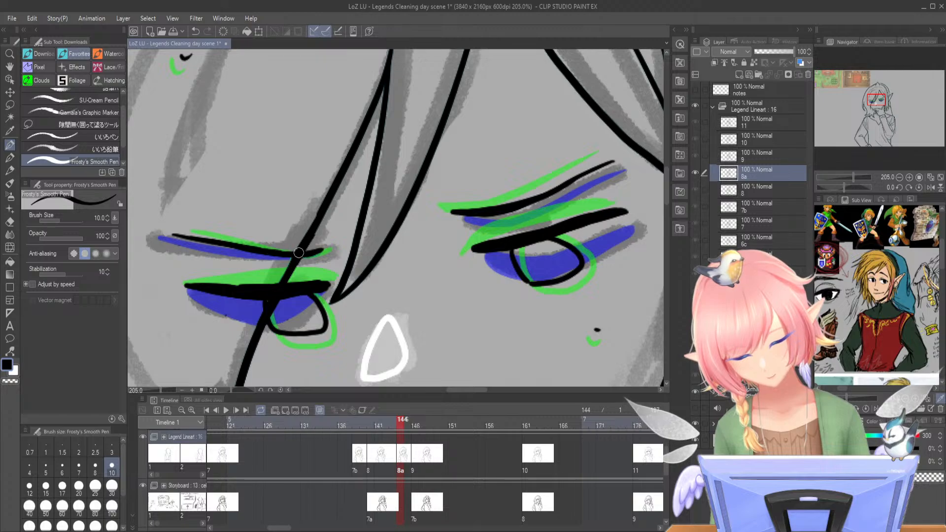
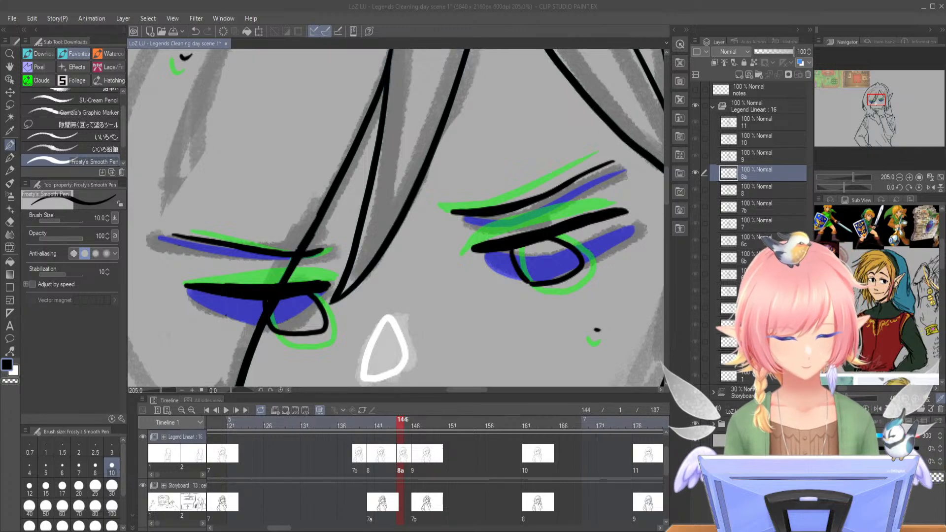
- Add cel 9a as a copy of cel 9 in the lineart folder and assign it to frame 151
{"action": "left_click_drag", "start_coordinate": [877, 100], "coordinate": [877, 102]}
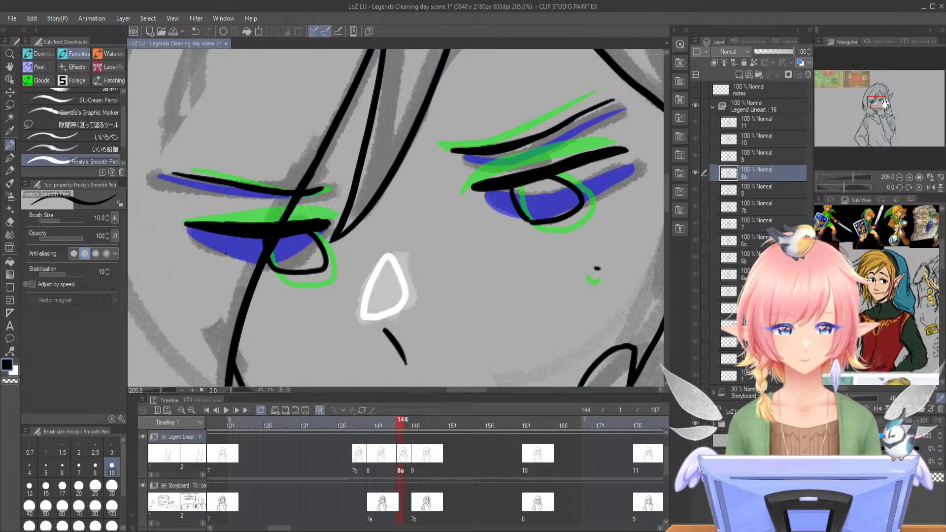
{"action": "left_click_drag", "start_coordinate": [852, 177], "coordinate": [847, 177]}
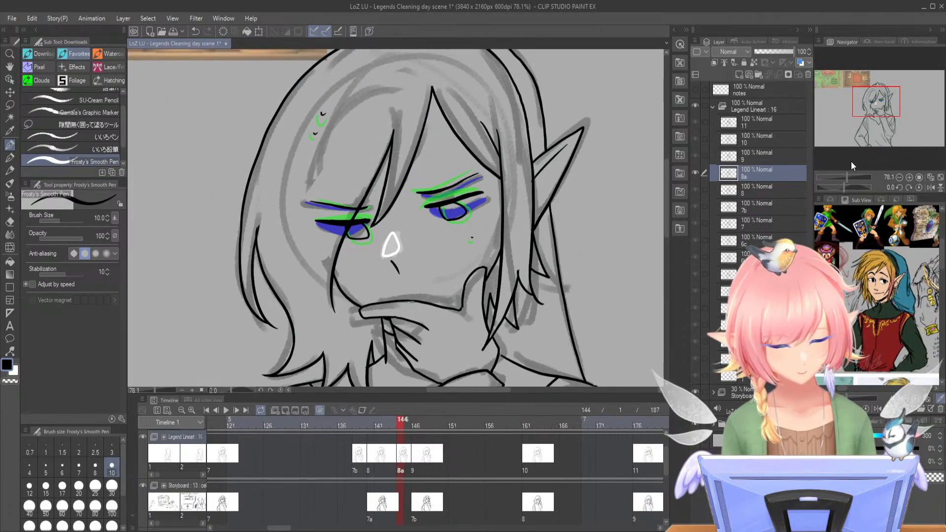
{"action": "left_click_drag", "start_coordinate": [874, 116], "coordinate": [876, 117]}
{"action": "left_click_drag", "start_coordinate": [402, 423], "coordinate": [467, 429]}
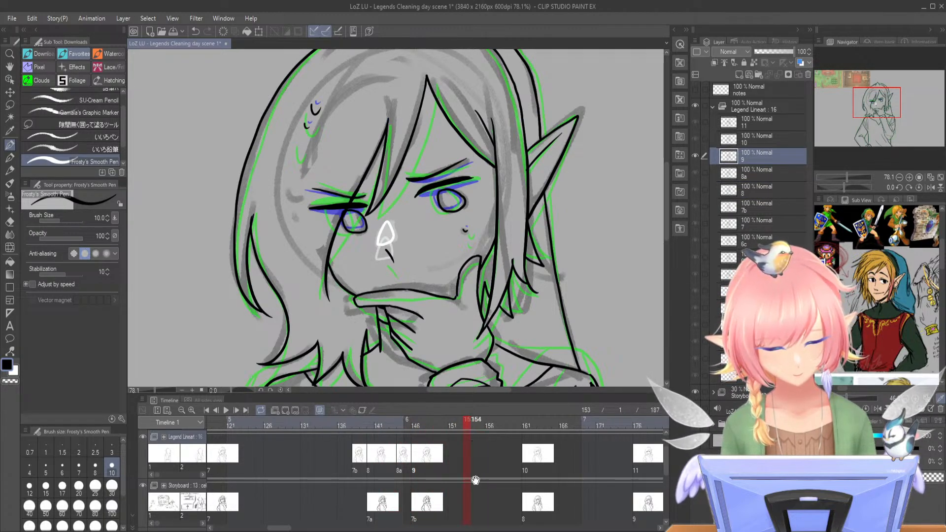
{"action": "left_click", "coordinate": [534, 425]}
{"action": "left_click", "coordinate": [454, 432]}
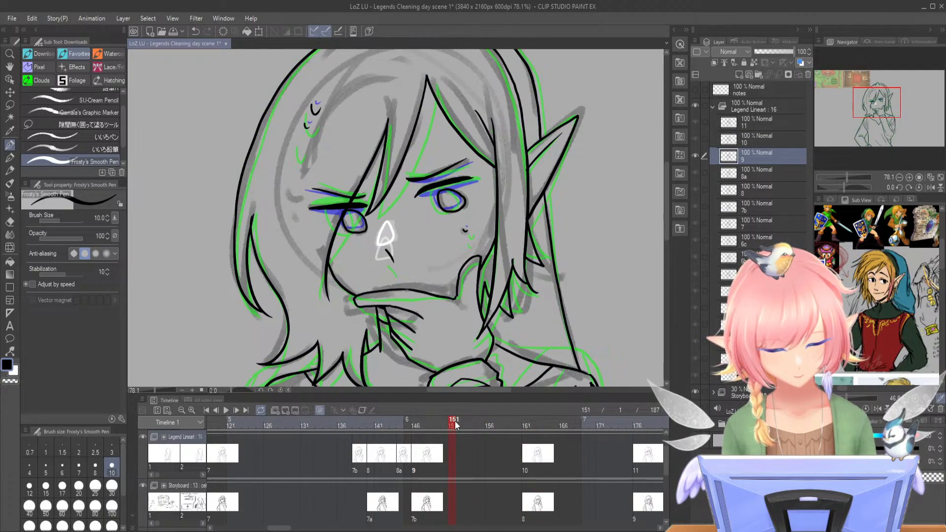
{"action": "key", "text": "ctrl+shift+n"}
{"action": "left_click_drag", "start_coordinate": [847, 177], "coordinate": [855, 177]}
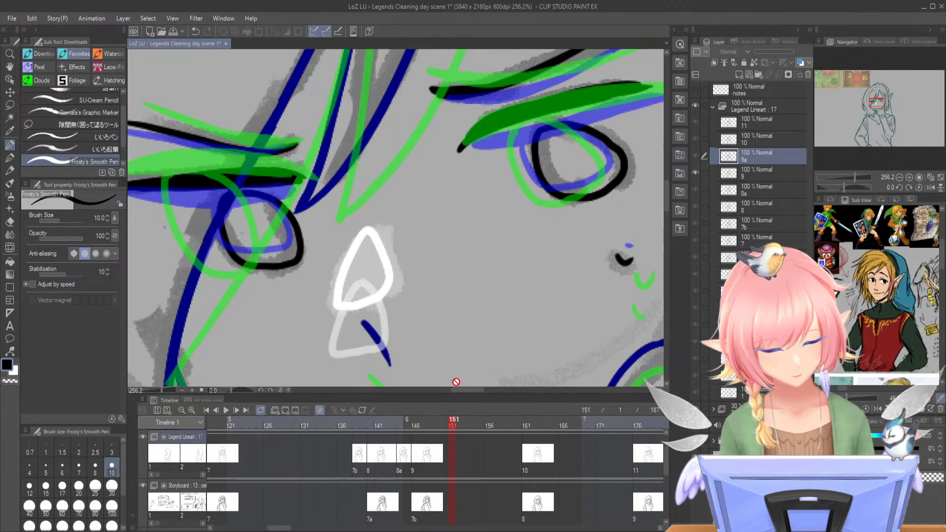
{"action": "left_click", "coordinate": [451, 450]}
{"action": "key", "text": "ctrl+z"}
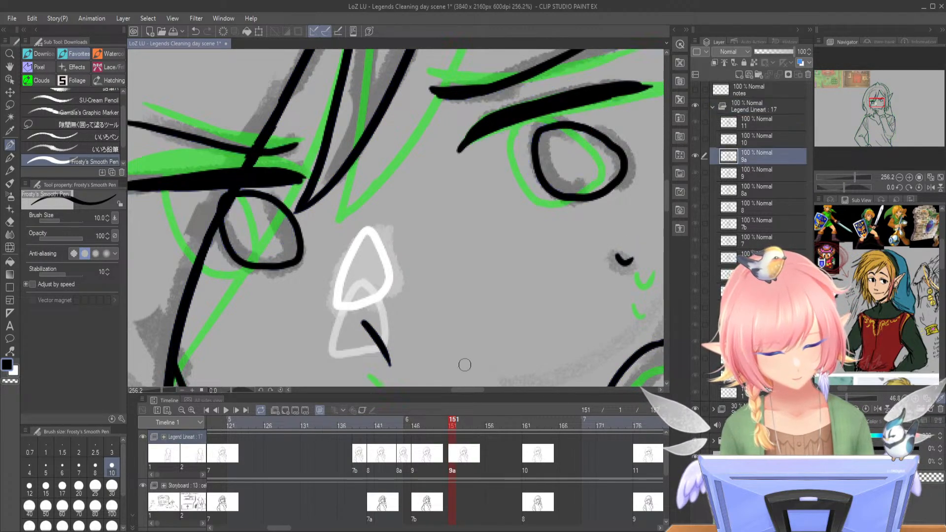
- Erase both irises on cel 9a and redraw the right-hand one between the blue and green onion-skin poses
{"action": "mouse_move", "coordinate": [589, 132]}
{"action": "left_mouse_down"}
{"action": "mouse_move", "coordinate": [544, 135]}
{"action": "mouse_move", "coordinate": [542, 190]}
{"action": "mouse_move", "coordinate": [608, 197]}
{"action": "mouse_move", "coordinate": [576, 126]}
{"action": "left_mouse_up"}
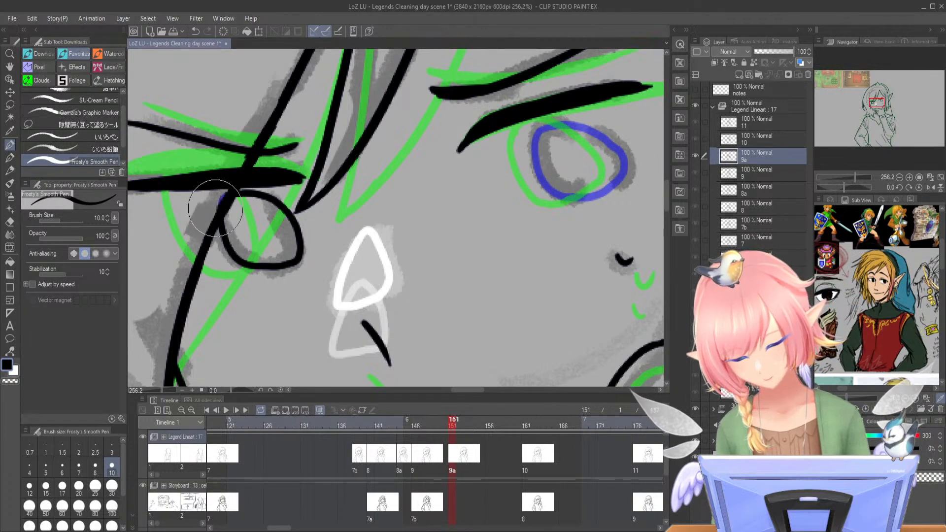
{"action": "mouse_move", "coordinate": [221, 197]}
{"action": "left_mouse_down"}
{"action": "mouse_move", "coordinate": [221, 242]}
{"action": "mouse_move", "coordinate": [247, 269]}
{"action": "mouse_move", "coordinate": [256, 196]}
{"action": "mouse_move", "coordinate": [274, 197]}
{"action": "mouse_move", "coordinate": [297, 241]}
{"action": "left_mouse_up"}
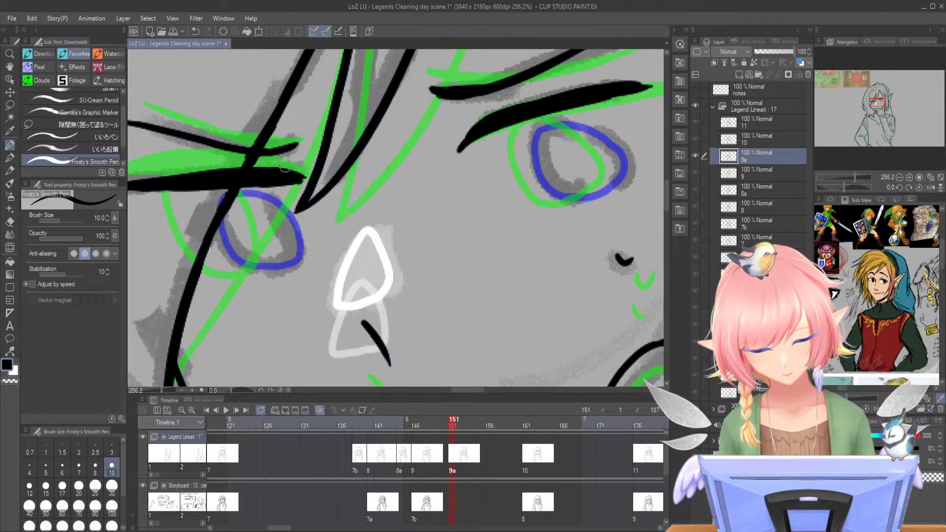
{"action": "mouse_move", "coordinate": [532, 138]}
{"action": "left_mouse_down"}
{"action": "mouse_move", "coordinate": [522, 160]}
{"action": "mouse_move", "coordinate": [536, 196]}
{"action": "mouse_move", "coordinate": [552, 203]}
{"action": "mouse_move", "coordinate": [601, 190]}
{"action": "left_mouse_up"}
{"action": "mouse_move", "coordinate": [531, 133]}
{"action": "left_mouse_down"}
{"action": "mouse_move", "coordinate": [564, 125]}
{"action": "mouse_move", "coordinate": [598, 158]}
{"action": "left_mouse_up"}
{"action": "left_click_drag", "start_coordinate": [598, 193], "coordinate": [611, 160]}
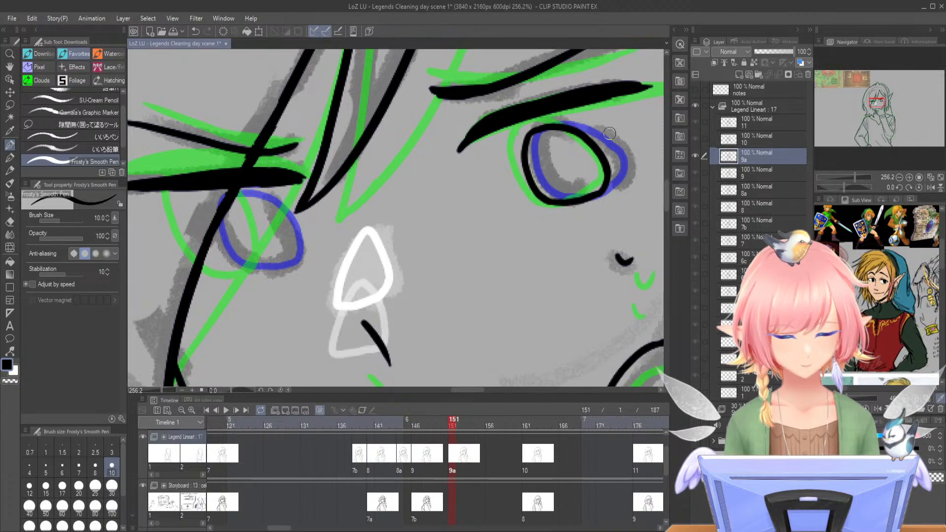
- Redraw the left-hand eye's iris on cel 9a, shifted slightly from the blue onion-skin outline towards the green pose
{"action": "mouse_move", "coordinate": [225, 196]}
{"action": "left_mouse_down"}
{"action": "mouse_move", "coordinate": [213, 224]}
{"action": "mouse_move", "coordinate": [217, 257]}
{"action": "mouse_move", "coordinate": [230, 249]}
{"action": "mouse_move", "coordinate": [223, 259]}
{"action": "mouse_move", "coordinate": [278, 270]}
{"action": "left_mouse_up"}
{"action": "key", "text": "ctrl+z"}
{"action": "left_click_drag", "start_coordinate": [219, 257], "coordinate": [278, 263]}
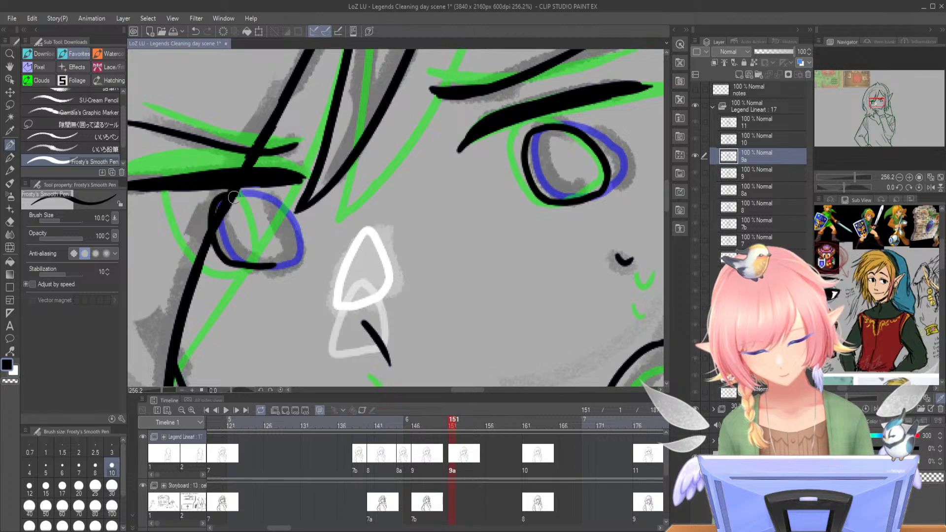
{"action": "mouse_move", "coordinate": [237, 193]}
{"action": "left_mouse_down"}
{"action": "mouse_move", "coordinate": [280, 215]}
{"action": "mouse_move", "coordinate": [286, 261]}
{"action": "mouse_move", "coordinate": [286, 235]}
{"action": "left_mouse_up"}
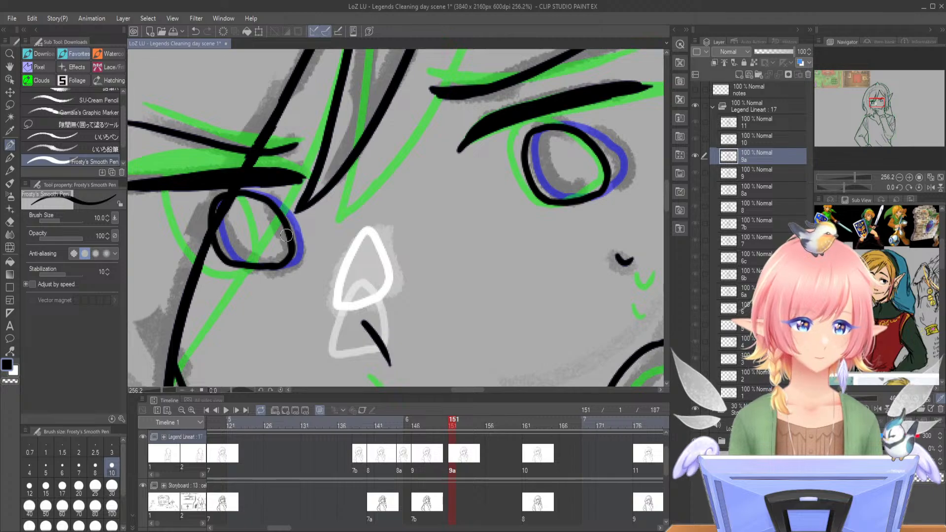
- Duplicate cel 9, move the copy above cel 9a and rename it 9b
{"action": "left_click_drag", "start_coordinate": [856, 177], "coordinate": [848, 177]}
{"action": "mouse_move", "coordinate": [453, 427]}
{"action": "left_mouse_down"}
{"action": "mouse_move", "coordinate": [444, 426]}
{"action": "mouse_move", "coordinate": [467, 430]}
{"action": "left_mouse_up"}
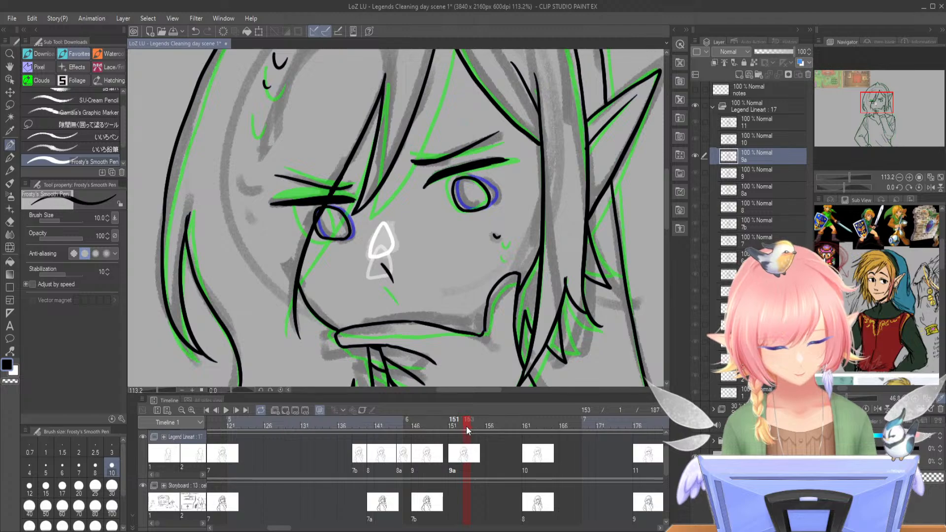
{"action": "left_click", "coordinate": [752, 173]}
{"action": "right_click", "coordinate": [753, 173]}
{"action": "left_click", "coordinate": [791, 217]}
{"action": "mouse_move", "coordinate": [750, 174]}
{"action": "left_mouse_down"}
{"action": "mouse_move", "coordinate": [759, 149]}
{"action": "mouse_move", "coordinate": [749, 168]}
{"action": "mouse_move", "coordinate": [752, 159]}
{"action": "left_mouse_up"}
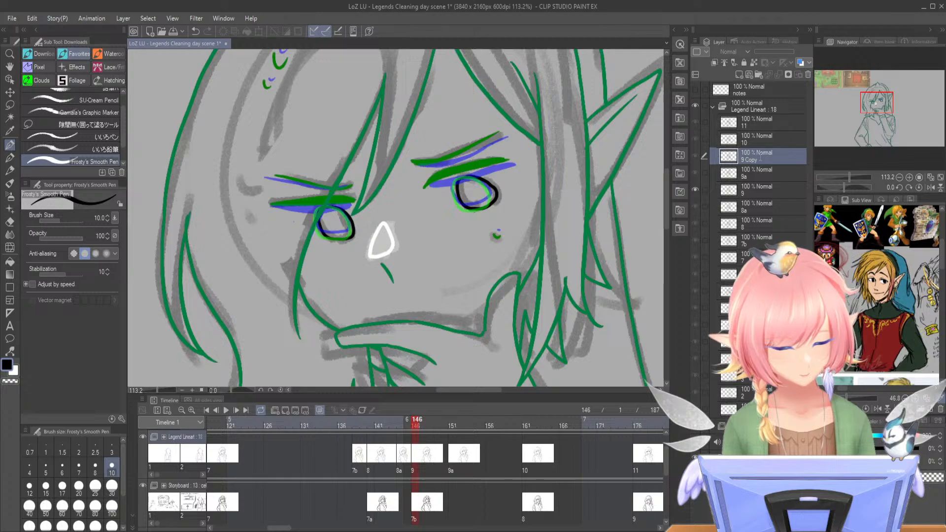
{"action": "double_click", "coordinate": [752, 159]}
{"action": "type", "text": "9b"}
{"action": "key", "text": "Return"}
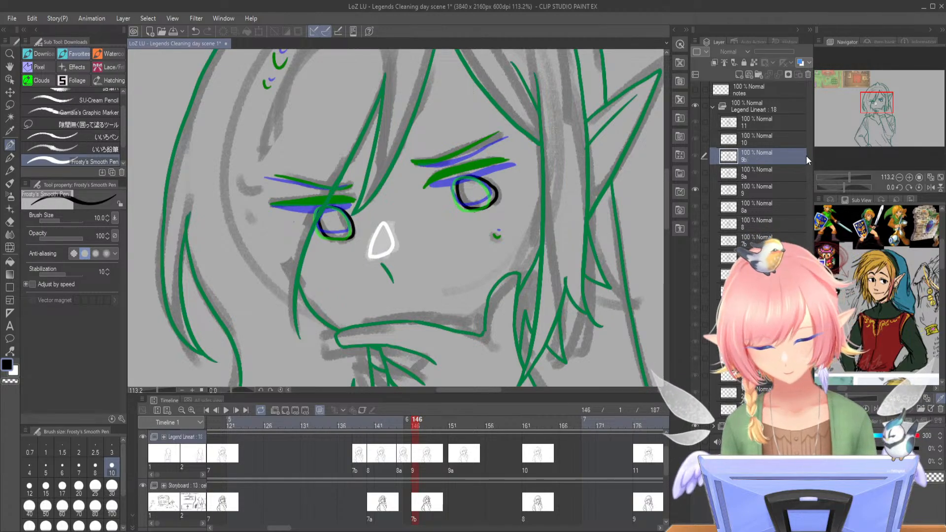
- Try to assign cel 9a to frame 148 and erase its right-hand iris
{"action": "left_click", "coordinate": [429, 449]}
{"action": "right_click", "coordinate": [429, 450]}
{"action": "left_click", "coordinate": [447, 378]}
{"action": "left_click_drag", "start_coordinate": [849, 177], "coordinate": [855, 176]}
{"action": "mouse_move", "coordinate": [531, 141]}
{"action": "left_mouse_down"}
{"action": "mouse_move", "coordinate": [546, 159]}
{"action": "mouse_move", "coordinate": [587, 158]}
{"action": "mouse_move", "coordinate": [567, 186]}
{"action": "mouse_move", "coordinate": [566, 152]}
{"action": "left_mouse_up"}
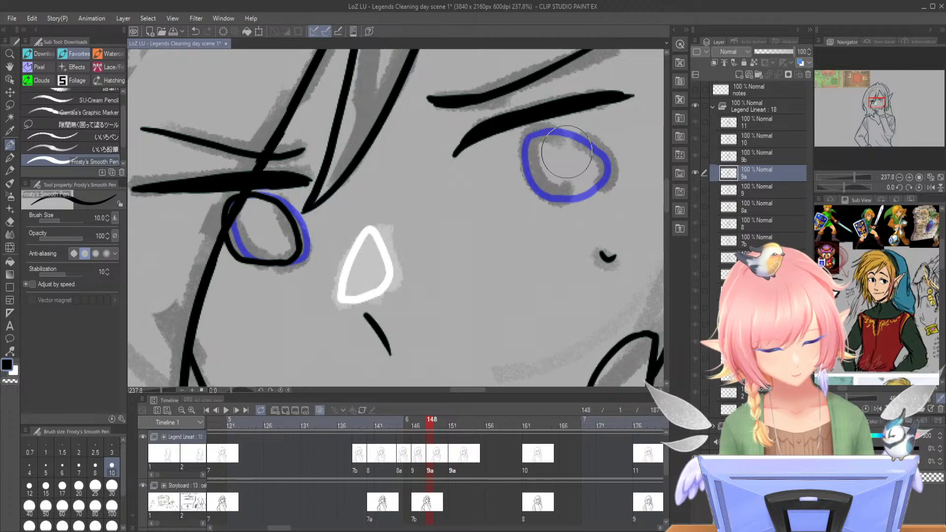
- Try shifting the cel 9a exposure from frame 145 to 148 and redrawing the right-hand iris, undoing these edits
{"action": "left_click", "coordinate": [408, 454]}
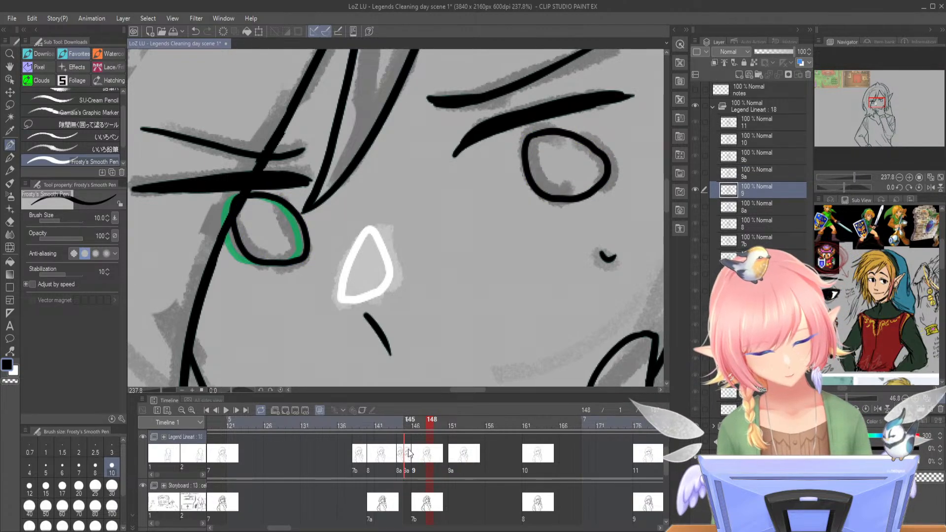
{"action": "left_click", "coordinate": [409, 419]}
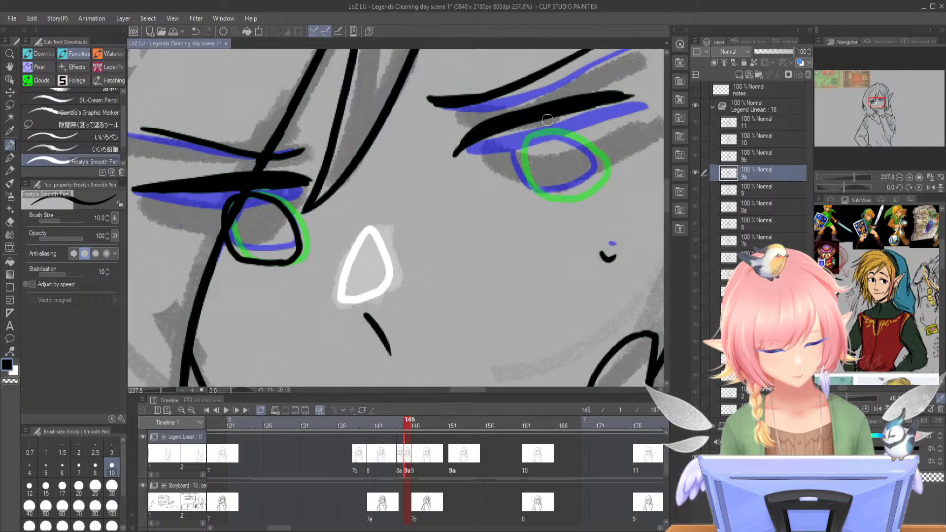
{"action": "left_click_drag", "start_coordinate": [407, 458], "coordinate": [429, 462]}
{"action": "left_click", "coordinate": [429, 424]}
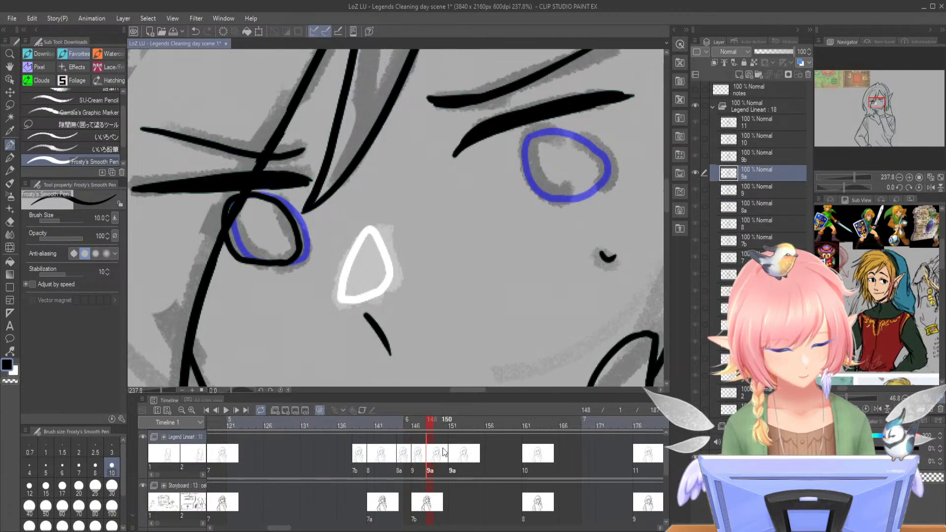
{"action": "mouse_move", "coordinate": [540, 130]}
{"action": "left_mouse_down"}
{"action": "mouse_move", "coordinate": [530, 155]}
{"action": "mouse_move", "coordinate": [547, 190]}
{"action": "mouse_move", "coordinate": [579, 197]}
{"action": "left_mouse_up"}
{"action": "left_click", "coordinate": [443, 422]}
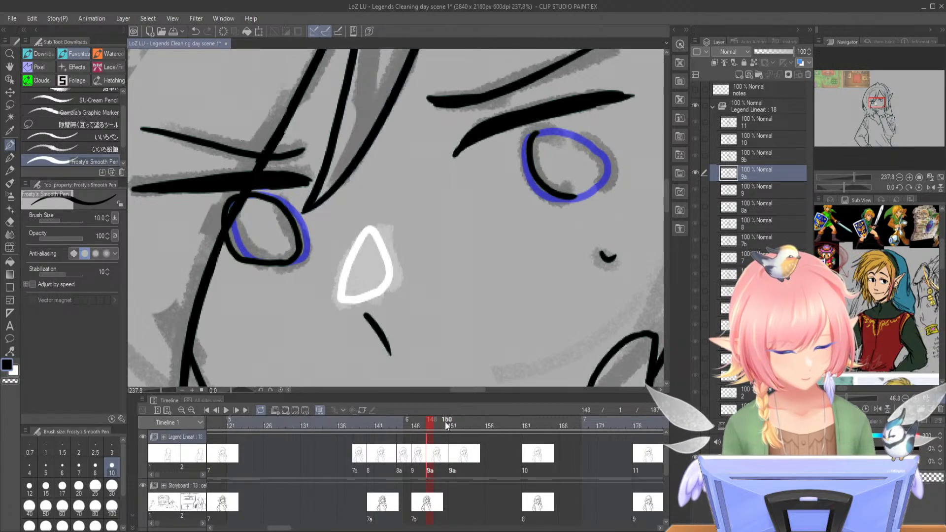
{"action": "left_click", "coordinate": [432, 427]}
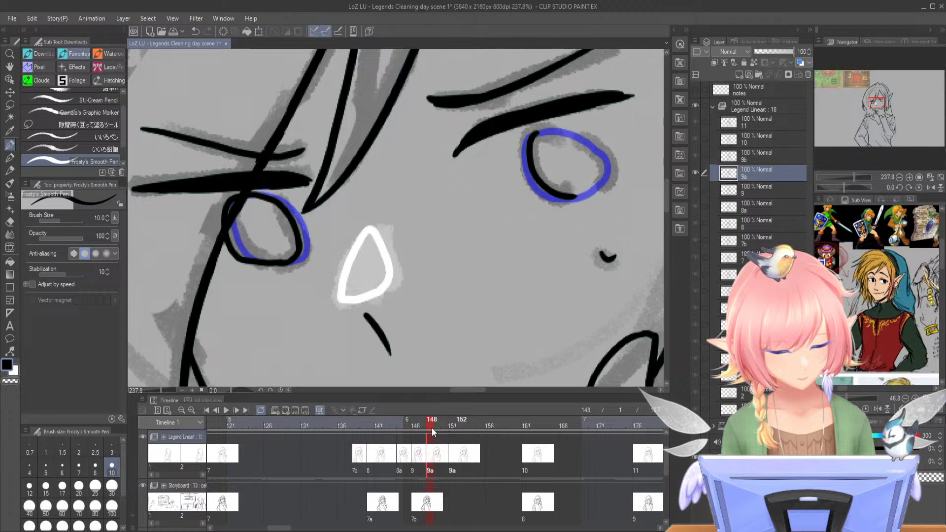
{"action": "left_click", "coordinate": [438, 422]}
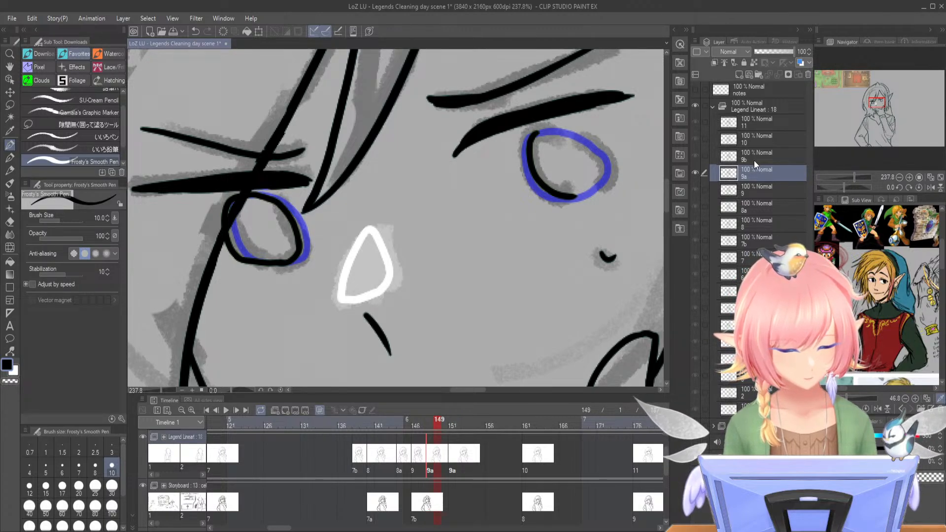
{"action": "key", "text": "ctrl+z"}
{"action": "key", "text": "ctrl+z"}
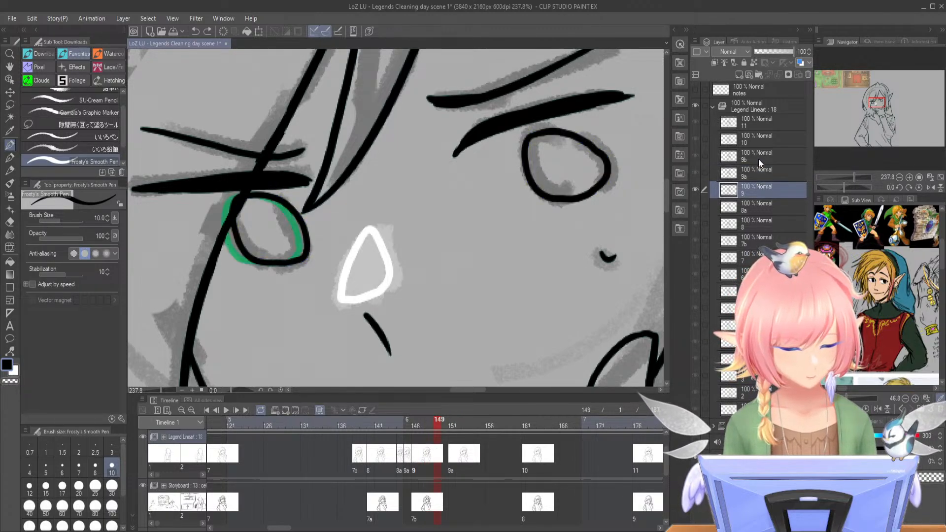
- Remove the stray cel 9a exposure at frame 145, undoing the accidental clearing of the cel's lineart
{"action": "left_click", "coordinate": [763, 156]}
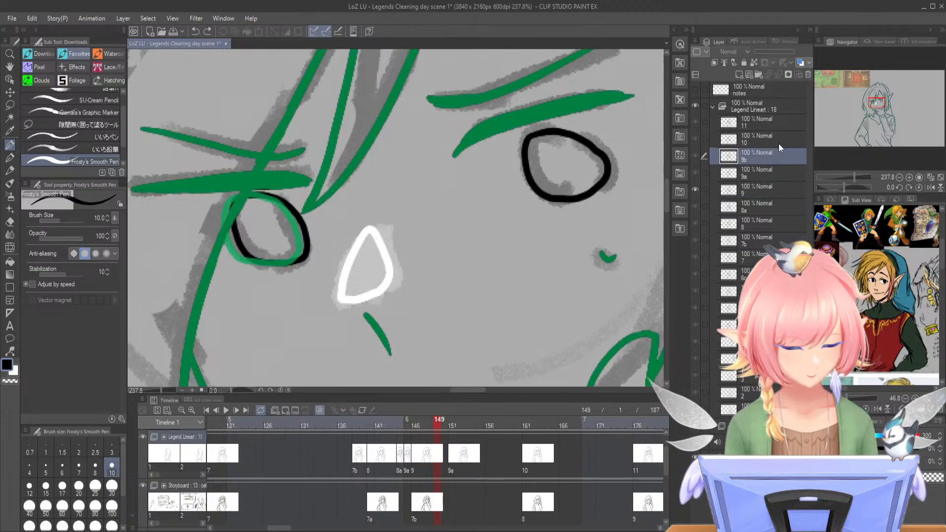
{"action": "left_click", "coordinate": [407, 455]}
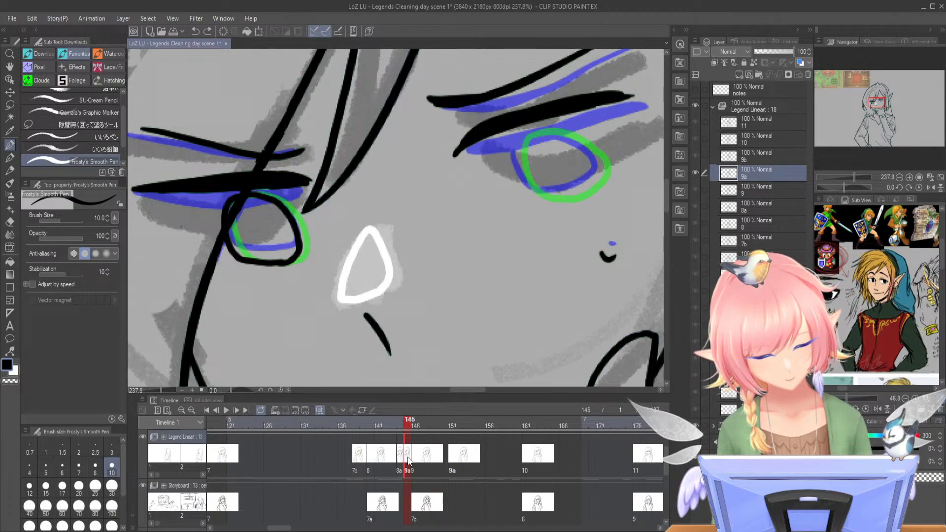
{"action": "key", "text": "Delete"}
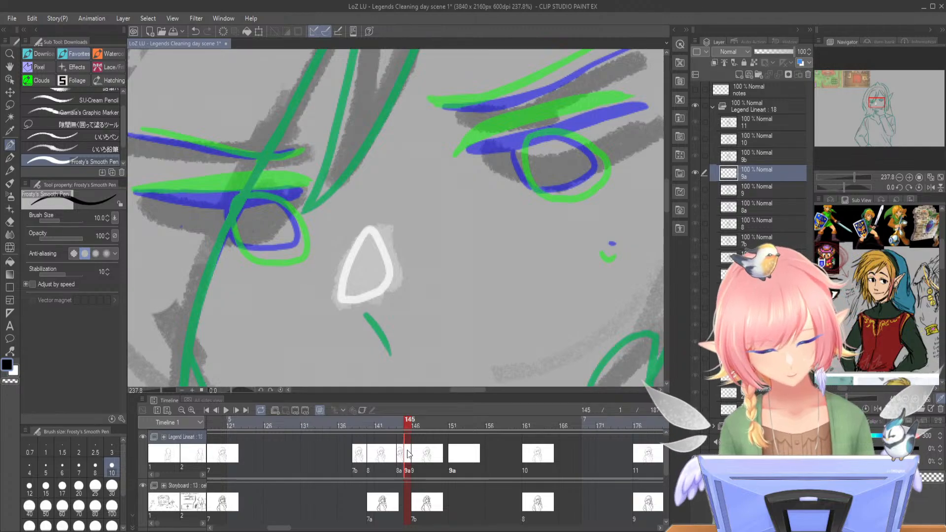
{"action": "key", "text": "ctrl+z"}
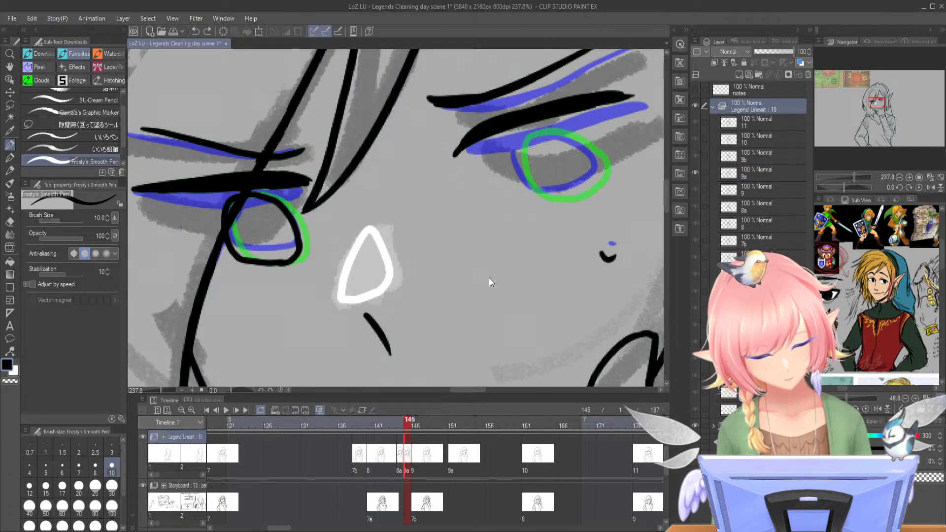
- Assign cel 9b to frame 148 and erase its right-hand iris
{"action": "left_click", "coordinate": [431, 454]}
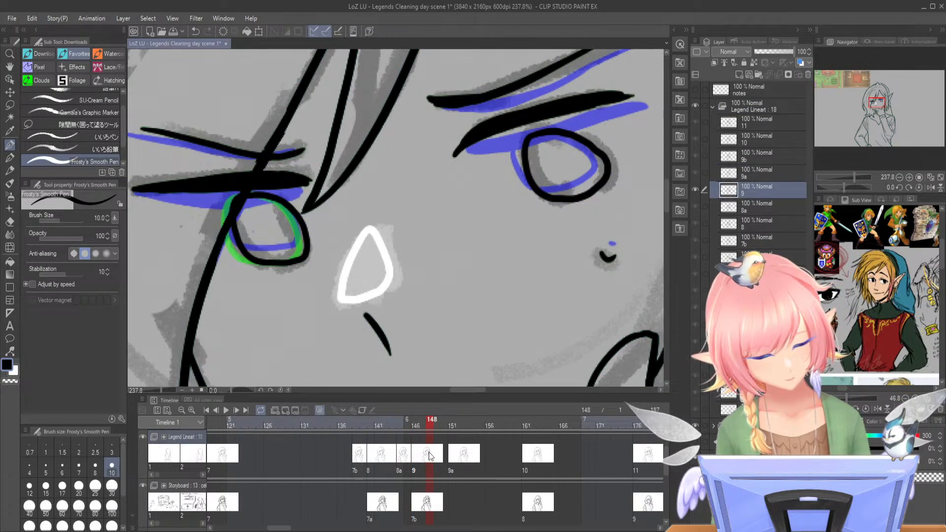
{"action": "right_click", "coordinate": [429, 452]}
{"action": "left_click", "coordinate": [447, 384]}
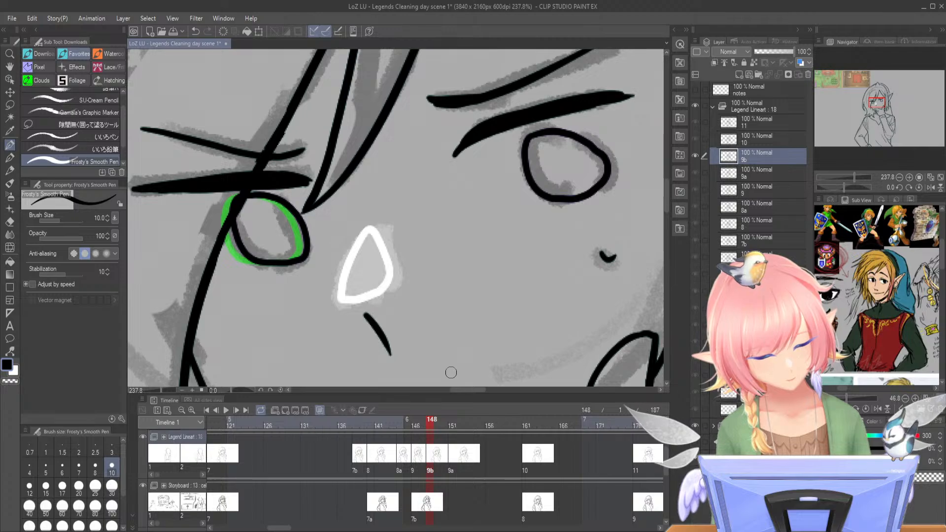
{"action": "mouse_move", "coordinate": [598, 150]}
{"action": "left_mouse_down"}
{"action": "mouse_move", "coordinate": [526, 143]}
{"action": "mouse_move", "coordinate": [594, 175]}
{"action": "left_mouse_up"}
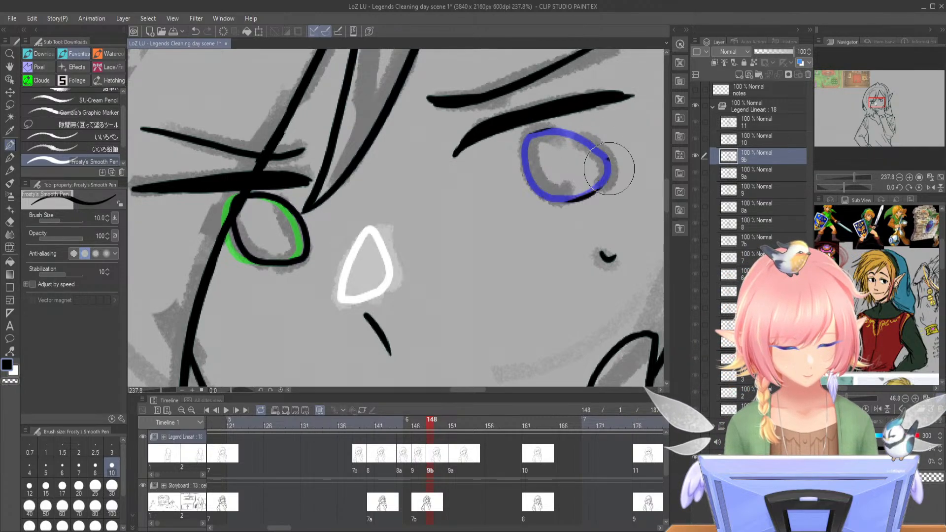
- Check cel 9a at frame 152 and undo the recent edits to restore its redrawn right-hand iris
{"action": "left_click", "coordinate": [456, 424]}
{"action": "key", "text": "ctrl+z"}
{"action": "key", "text": "ctrl+z"}
{"action": "key", "text": "ctrl+z"}
{"action": "key", "text": "ctrl+z"}
{"action": "key", "text": "ctrl+z"}
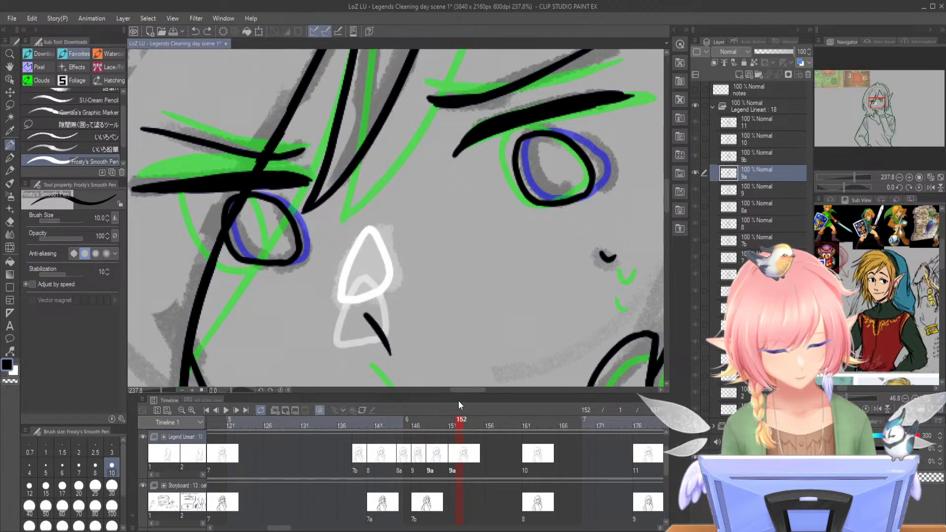
- Replace the cel 9a exposure at frame 148 with cel 9b
{"action": "left_click", "coordinate": [431, 455]}
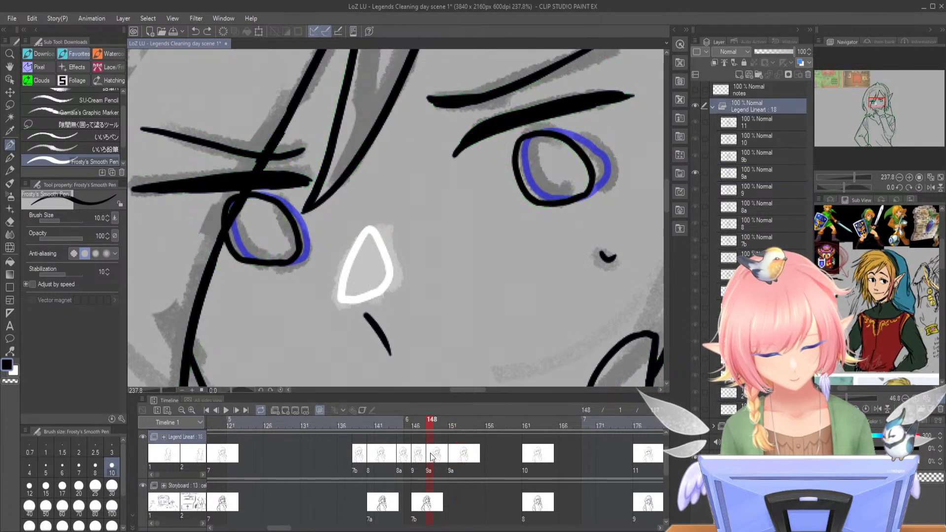
{"action": "left_click", "coordinate": [763, 187]}
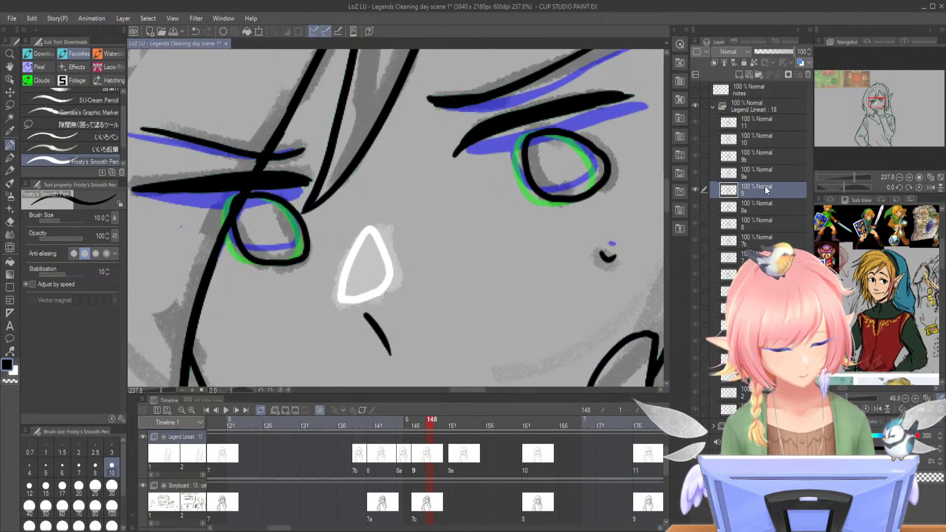
{"action": "left_click", "coordinate": [756, 158]}
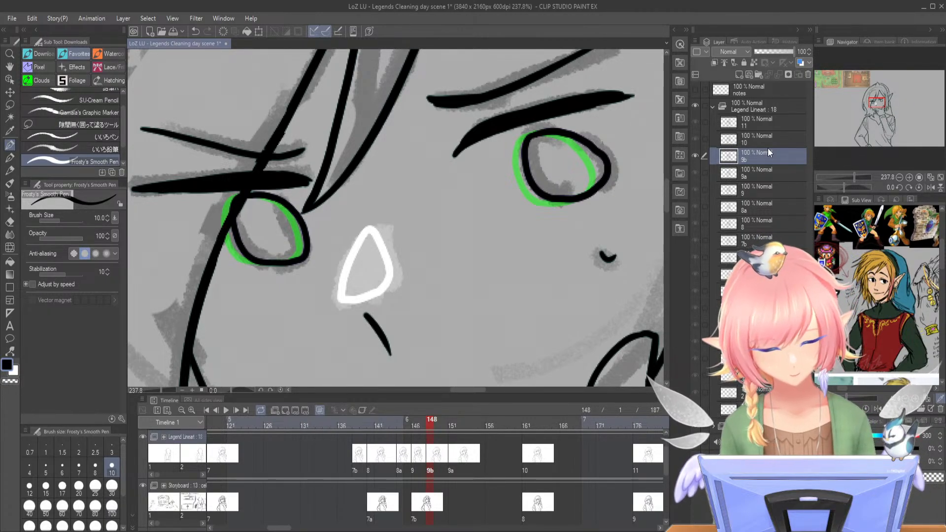
- Erase the right-hand iris on cel 9b and redraw it slightly further towards the outer corner of the eye
{"action": "mouse_move", "coordinate": [554, 130]}
{"action": "left_mouse_down"}
{"action": "mouse_move", "coordinate": [518, 145]}
{"action": "mouse_move", "coordinate": [539, 196]}
{"action": "mouse_move", "coordinate": [566, 132]}
{"action": "left_mouse_up"}
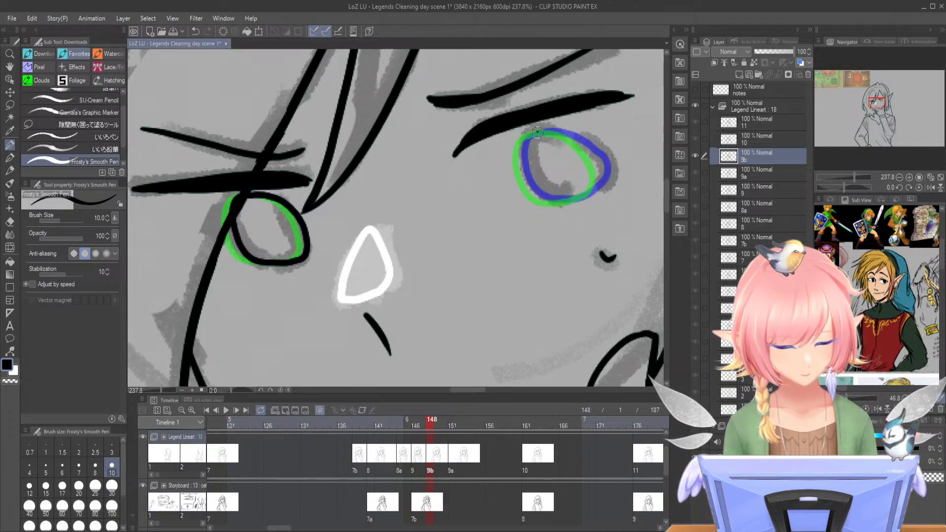
{"action": "key", "text": "ctrl+z"}
{"action": "mouse_move", "coordinate": [533, 139]}
{"action": "left_mouse_down"}
{"action": "mouse_move", "coordinate": [552, 195]}
{"action": "mouse_move", "coordinate": [592, 194]}
{"action": "mouse_move", "coordinate": [613, 178]}
{"action": "left_mouse_up"}
{"action": "mouse_move", "coordinate": [551, 131]}
{"action": "left_mouse_down"}
{"action": "mouse_move", "coordinate": [600, 144]}
{"action": "mouse_move", "coordinate": [612, 179]}
{"action": "left_mouse_up"}
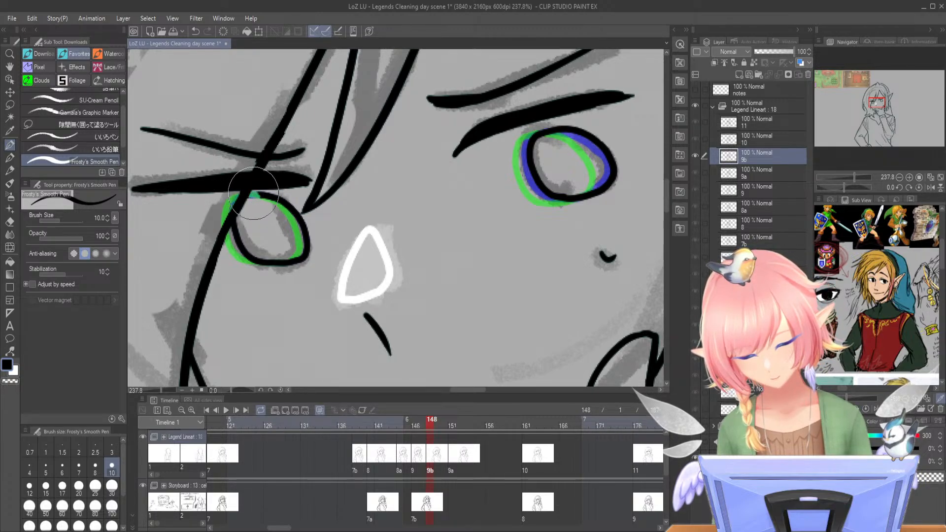
- Erase the left-hand iris on cel 9b and redraw it slightly closer to the nose
{"action": "mouse_move", "coordinate": [236, 231]}
{"action": "left_mouse_down"}
{"action": "mouse_move", "coordinate": [251, 259]}
{"action": "mouse_move", "coordinate": [318, 254]}
{"action": "left_mouse_up"}
{"action": "mouse_move", "coordinate": [270, 199]}
{"action": "left_mouse_down"}
{"action": "mouse_move", "coordinate": [260, 196]}
{"action": "mouse_move", "coordinate": [282, 200]}
{"action": "mouse_move", "coordinate": [305, 233]}
{"action": "mouse_move", "coordinate": [298, 255]}
{"action": "left_mouse_up"}
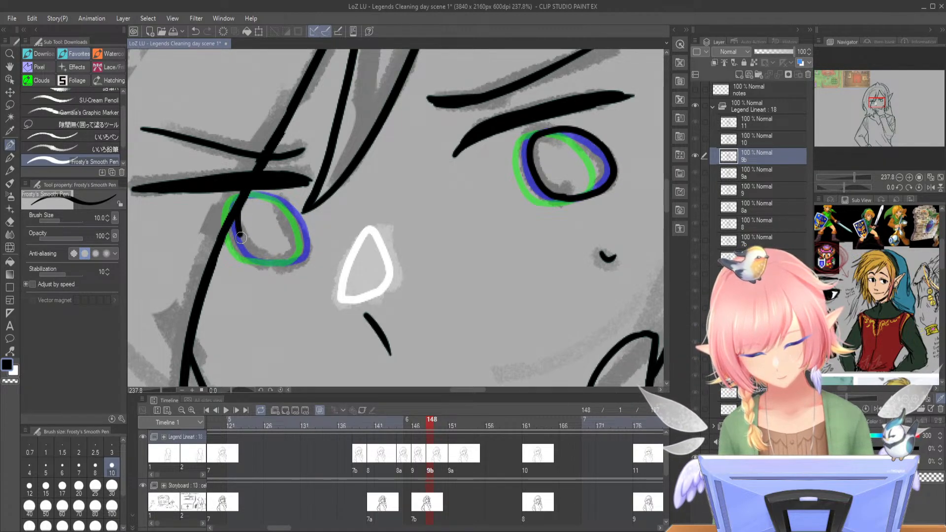
{"action": "key", "text": "ctrl+z"}
{"action": "mouse_move", "coordinate": [245, 205]}
{"action": "left_mouse_down"}
{"action": "mouse_move", "coordinate": [239, 223]}
{"action": "mouse_move", "coordinate": [268, 253]}
{"action": "mouse_move", "coordinate": [296, 266]}
{"action": "mouse_move", "coordinate": [310, 255]}
{"action": "left_mouse_up"}
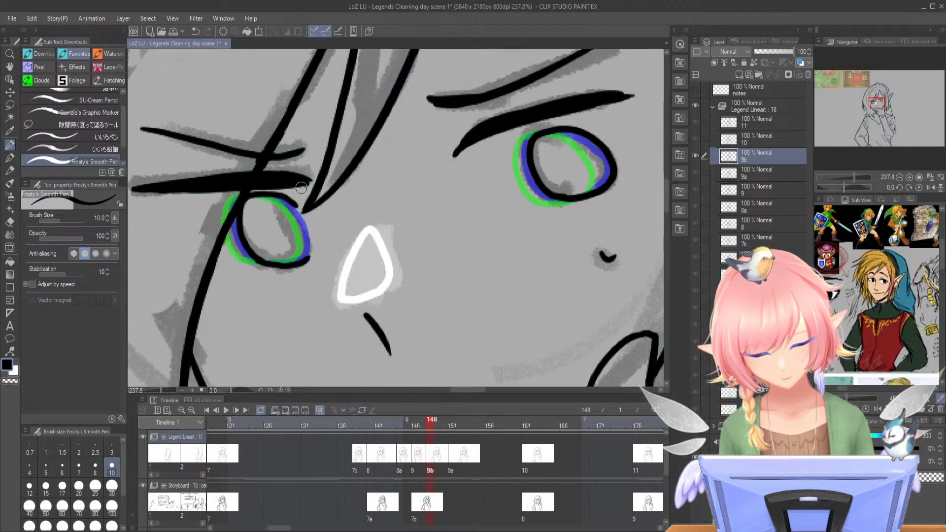
{"action": "left_click_drag", "start_coordinate": [299, 210], "coordinate": [312, 240]}
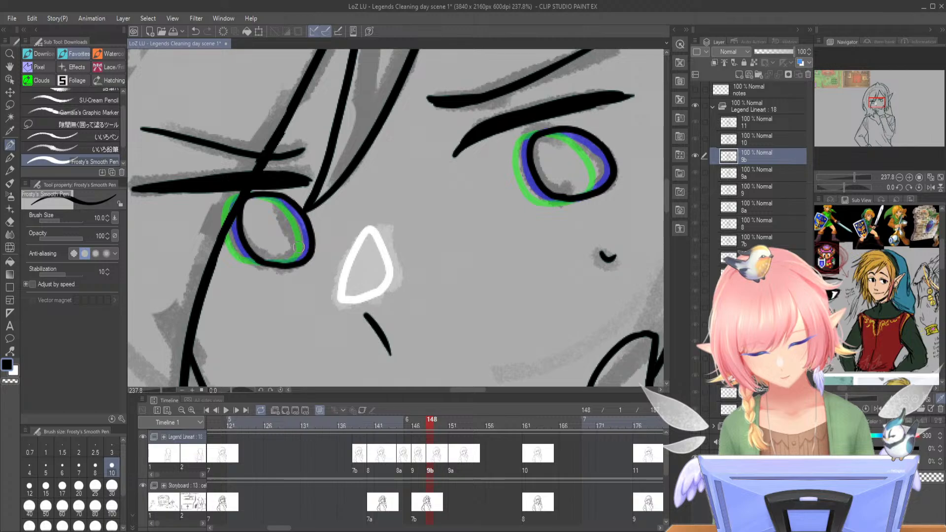
- Move the cel 9b exposure after cel 9a on the Legend Lineart track and play back the new order
{"action": "left_click_drag", "start_coordinate": [467, 462], "coordinate": [542, 423]}
{"action": "left_click_drag", "start_coordinate": [851, 176], "coordinate": [842, 177]}
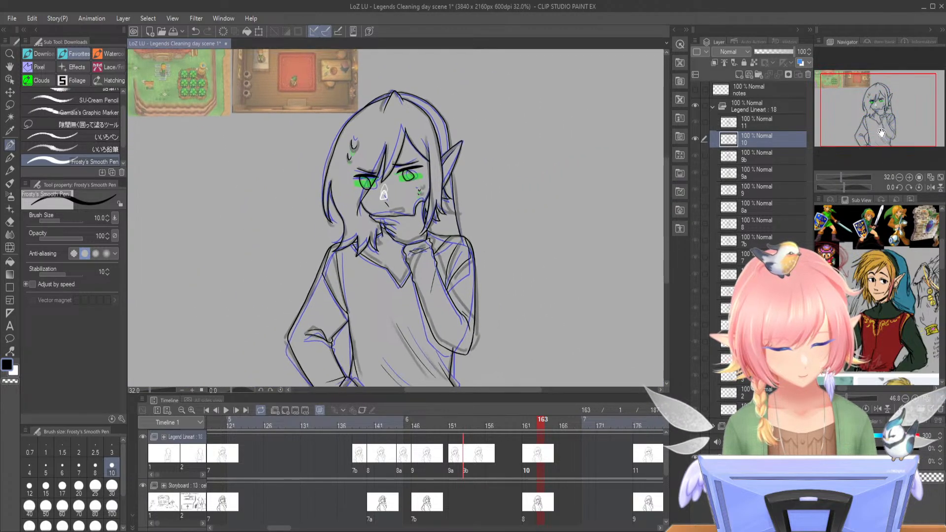
{"action": "left_click", "coordinate": [225, 410]}
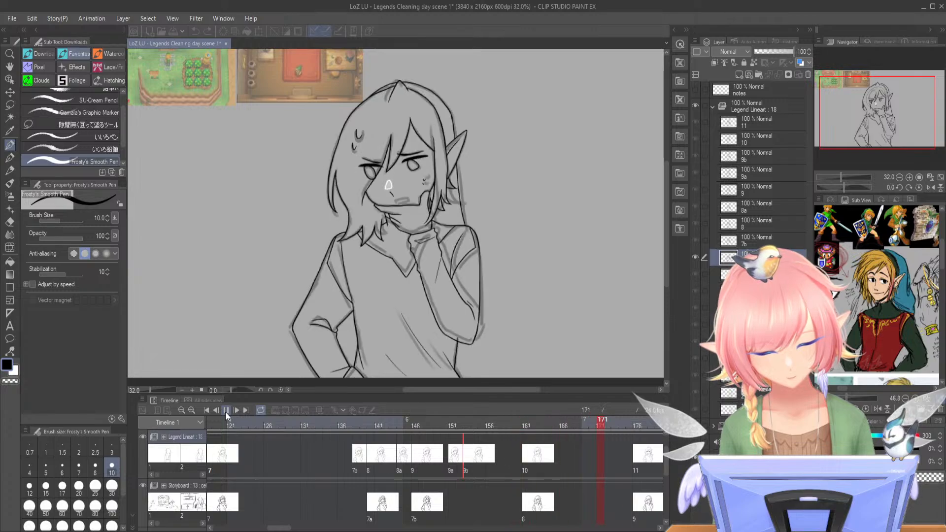
{"action": "left_click", "coordinate": [226, 410]}
- Assign cel 9 to frame 157 of the Legend Lineart track, following cel 9b
{"action": "left_click_drag", "start_coordinate": [303, 528], "coordinate": [284, 528]}
{"action": "left_click_drag", "start_coordinate": [362, 422], "coordinate": [366, 458]}
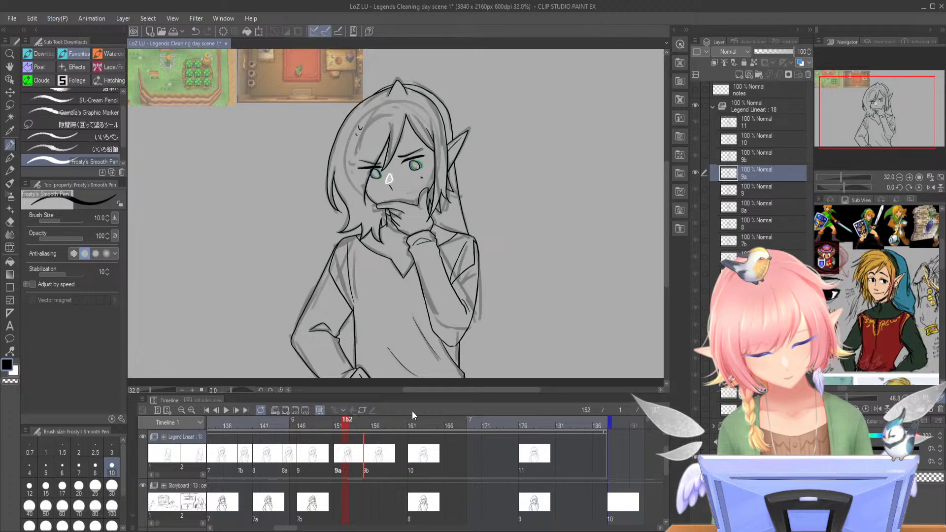
{"action": "left_click", "coordinate": [387, 450]}
{"action": "left_click", "coordinate": [385, 452]}
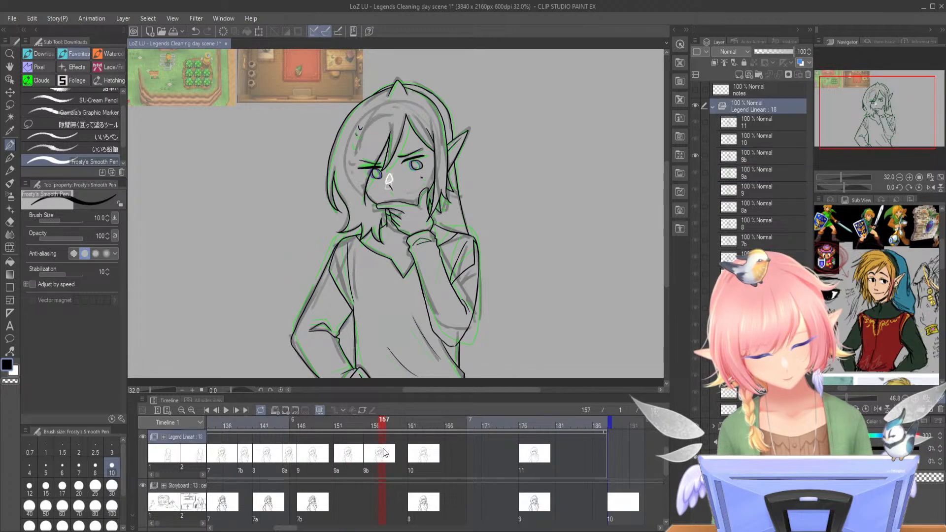
{"action": "left_click", "coordinate": [400, 372]}
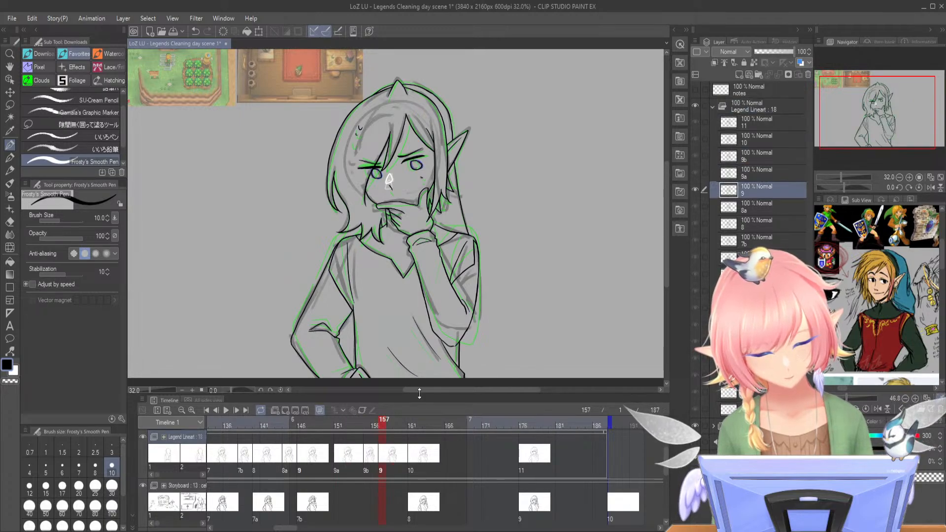
- Play back the new timing and delay the repeated cel 9 exposure to frame 159
{"action": "left_click", "coordinate": [226, 410]}
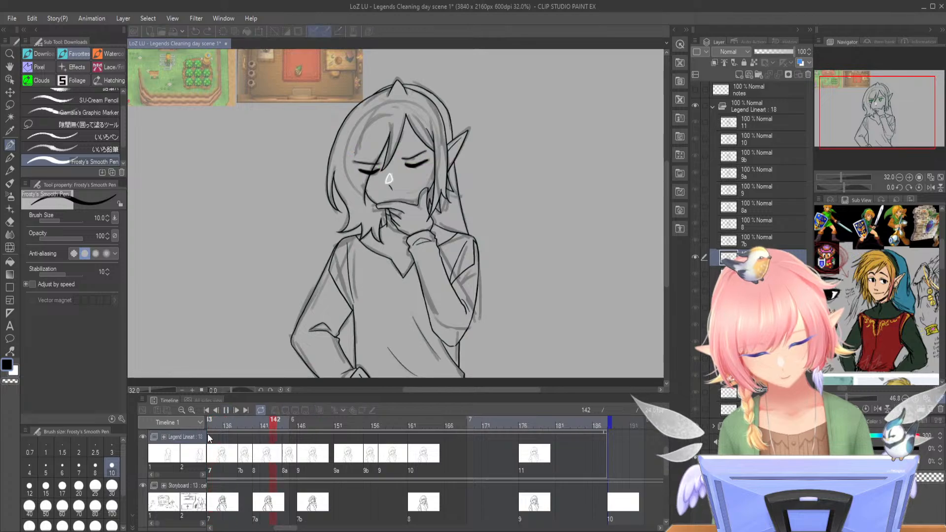
{"action": "left_click", "coordinate": [226, 410]}
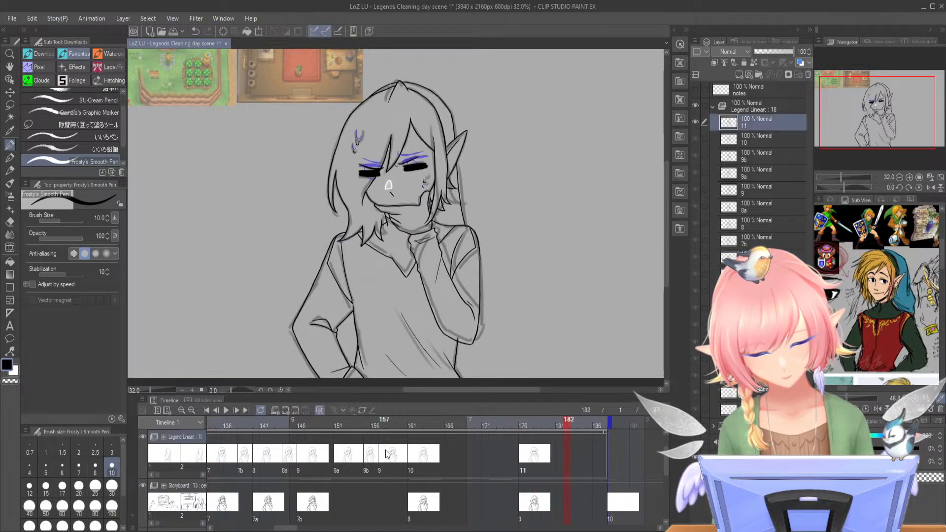
{"action": "left_click", "coordinate": [381, 456]}
{"action": "left_click_drag", "start_coordinate": [394, 458], "coordinate": [402, 463]}
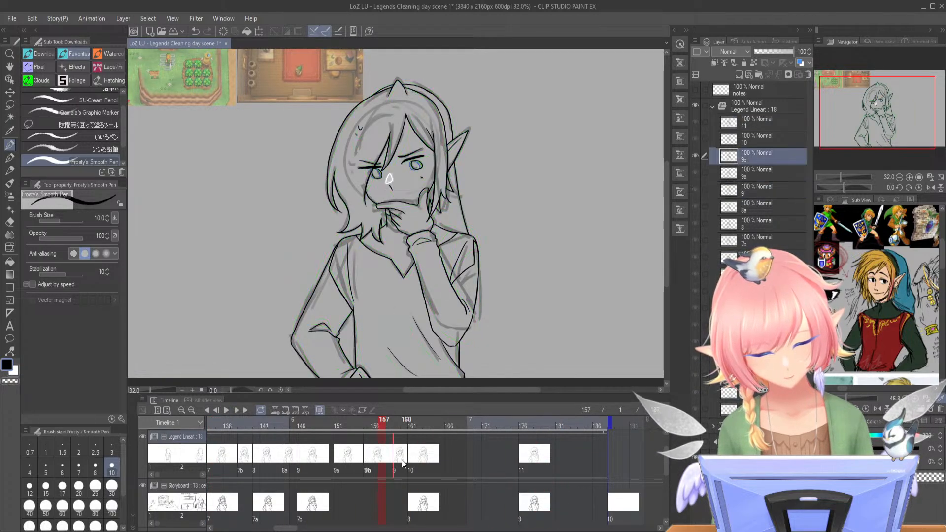
- Play back the blink and eye movement twice to judge the timing of cels 9a, 9b and 9
{"action": "left_click", "coordinate": [217, 417]}
{"action": "key", "text": "space"}
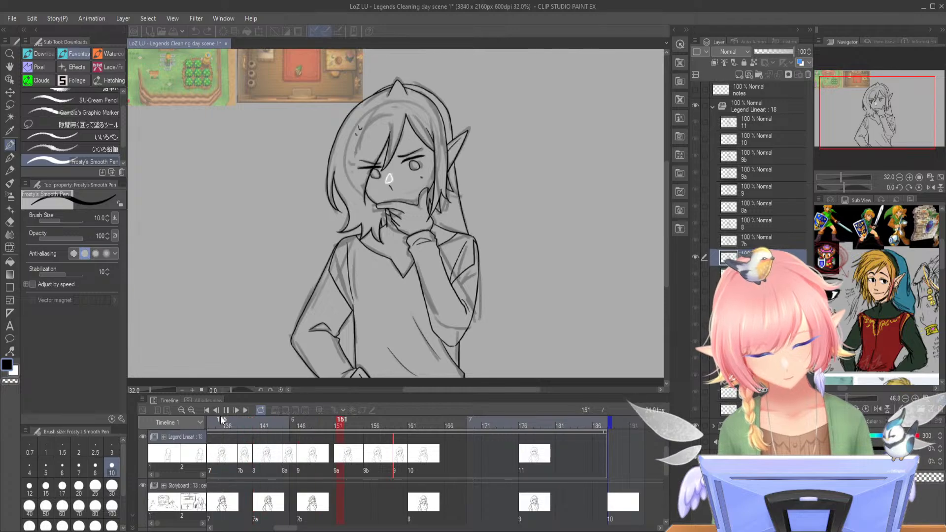
{"action": "key", "text": "space"}
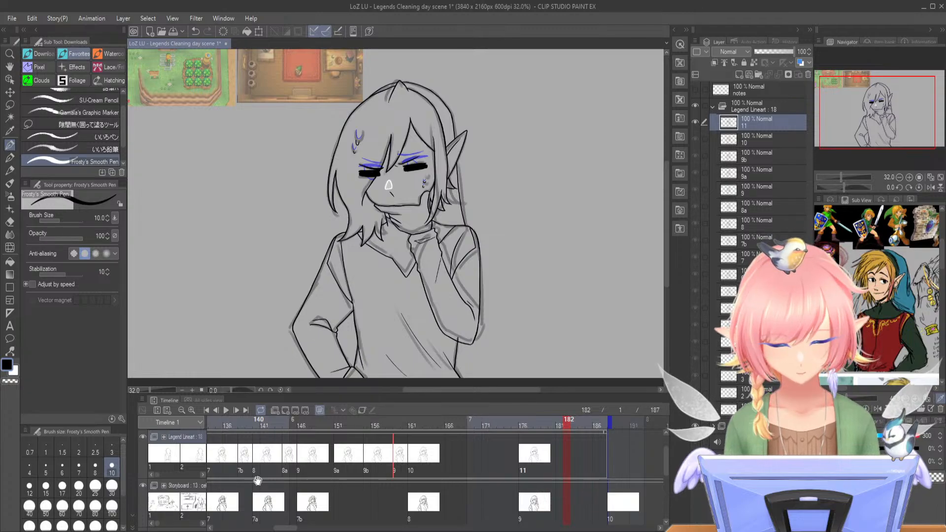
{"action": "left_click", "coordinate": [223, 423]}
{"action": "left_click", "coordinate": [226, 411]}
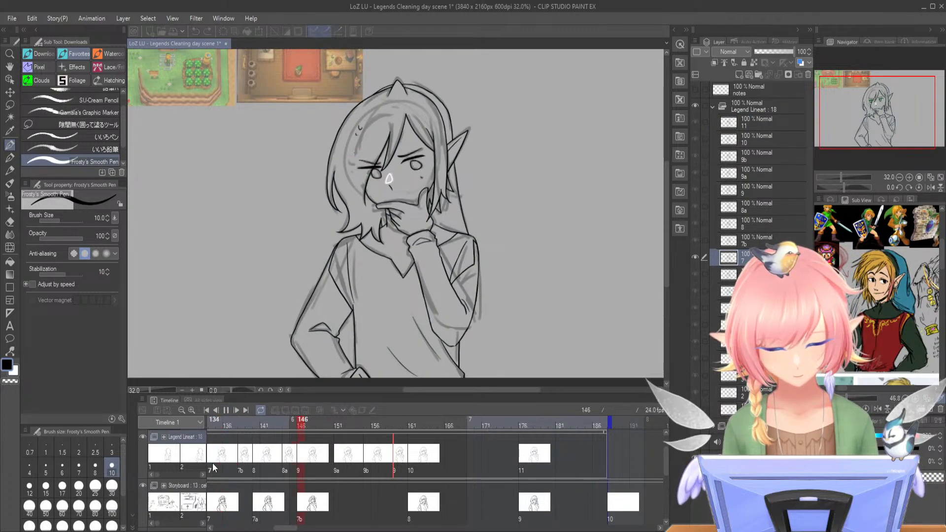
{"action": "left_click", "coordinate": [226, 411]}
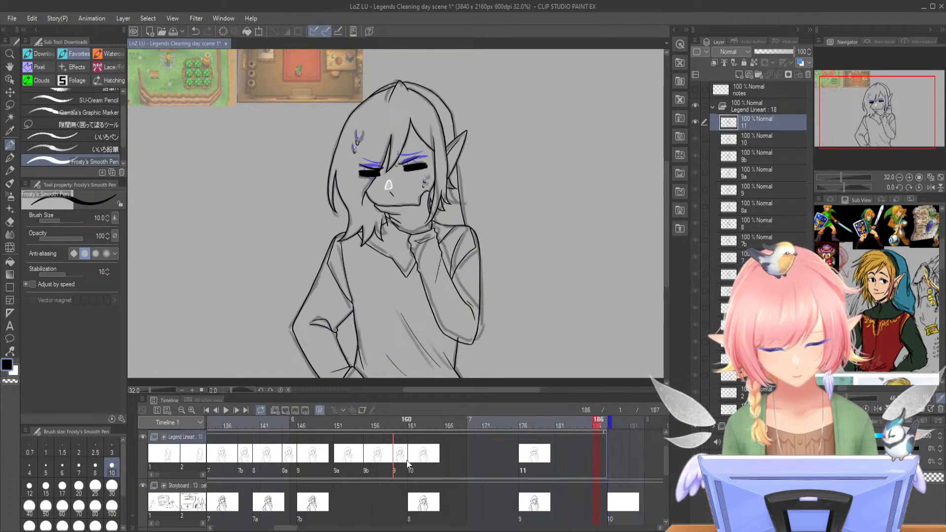
- Shift the exposures of cel 9a, cel 9b and the repeated cel 9 a few frames earlier
{"action": "left_click", "coordinate": [421, 424]}
{"action": "mouse_move", "coordinate": [414, 430]}
{"action": "left_mouse_down"}
{"action": "mouse_move", "coordinate": [402, 432]}
{"action": "mouse_move", "coordinate": [413, 427]}
{"action": "left_mouse_up"}
{"action": "left_click", "coordinate": [366, 457]}
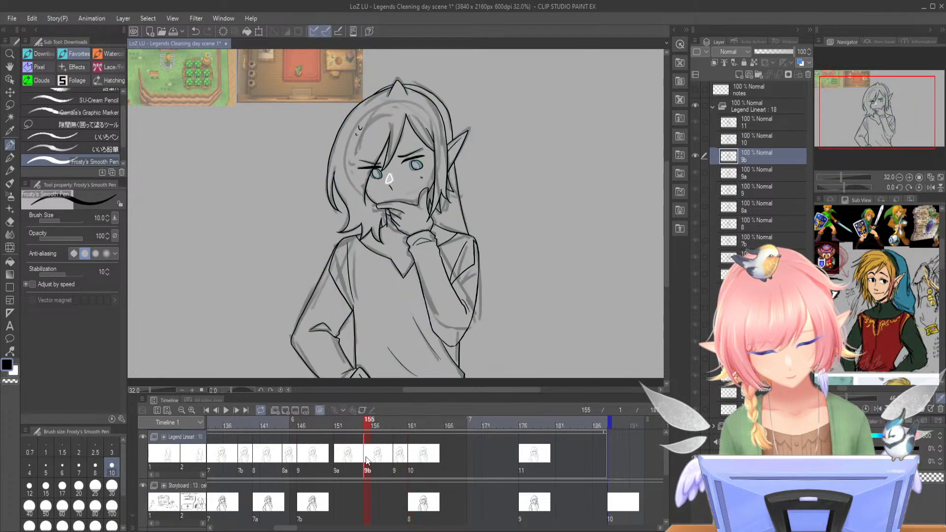
{"action": "left_click", "coordinate": [337, 459]}
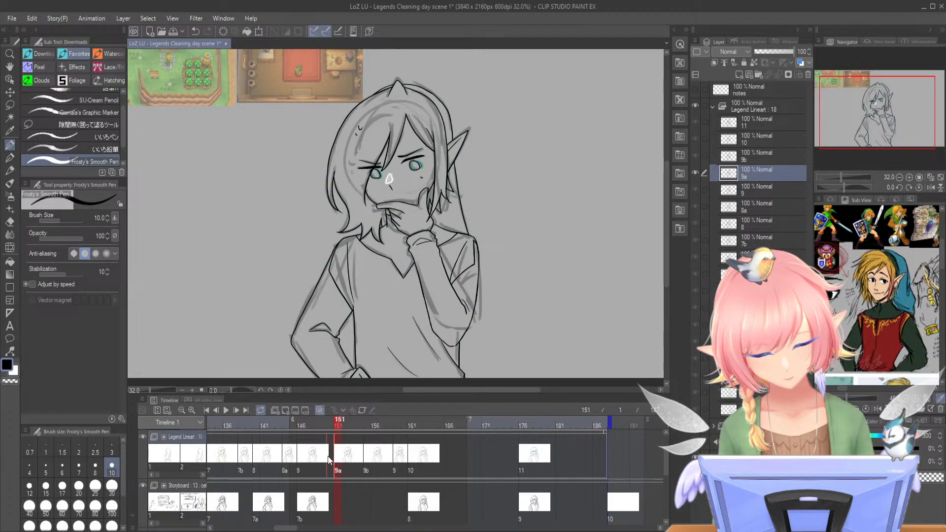
{"action": "left_click", "coordinate": [371, 457]}
{"action": "left_click_drag", "start_coordinate": [347, 460], "coordinate": [385, 456]}
- Create a new animation cel at frame 159 of the Legend Lineart track and name it 9c
{"action": "left_click", "coordinate": [398, 458]}
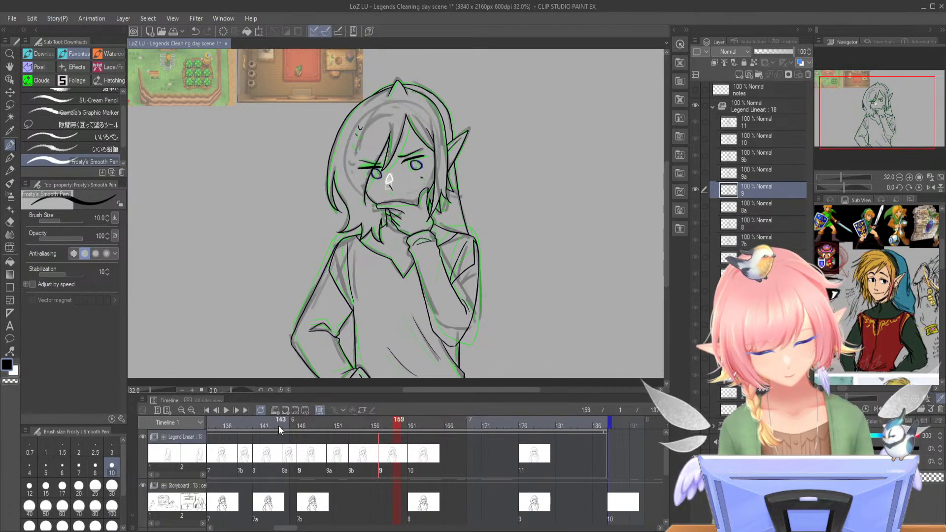
{"action": "left_click", "coordinate": [285, 410]}
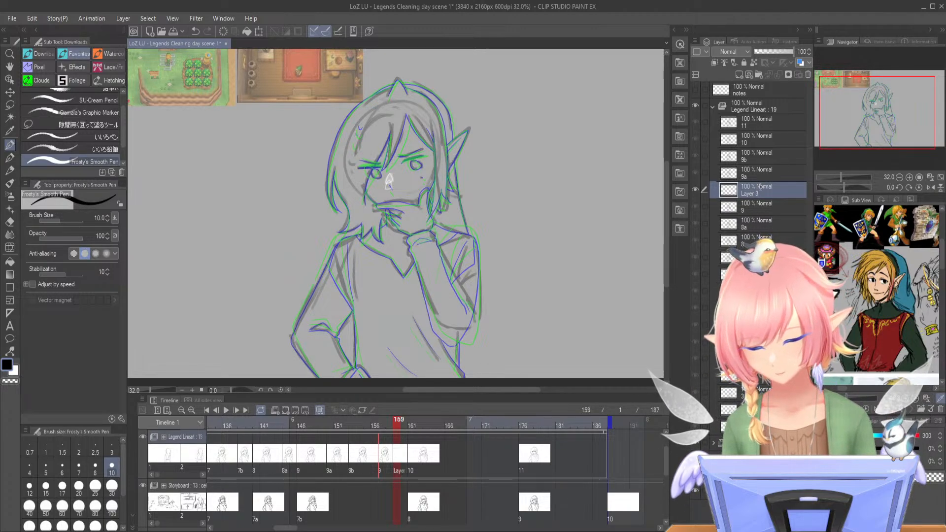
{"action": "type", "text": "9c"}
{"action": "key", "text": "Return"}
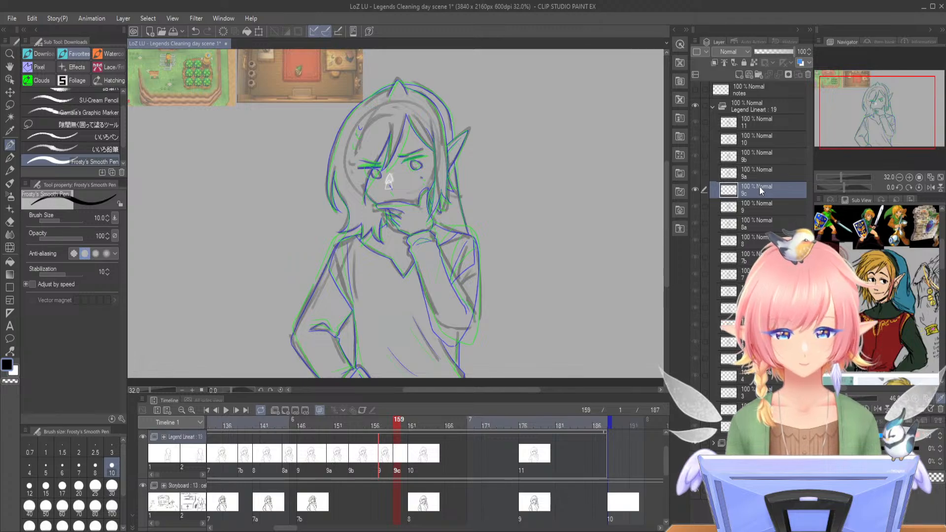
- Play back the retimed sequence, return to cel 9c at frame 159 and save the file
{"action": "left_click_drag", "start_coordinate": [282, 528], "coordinate": [273, 528]}
{"action": "left_click", "coordinate": [222, 420]}
{"action": "mouse_move", "coordinate": [223, 420]}
{"action": "left_mouse_down"}
{"action": "mouse_move", "coordinate": [209, 423]}
{"action": "mouse_move", "coordinate": [220, 420]}
{"action": "left_mouse_up"}
{"action": "left_click", "coordinate": [225, 410]}
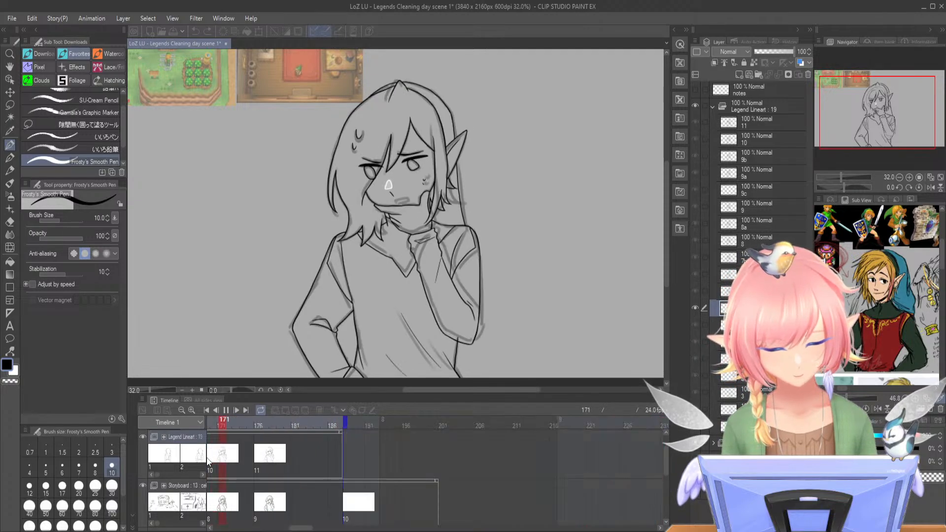
{"action": "left_click", "coordinate": [226, 410]}
{"action": "left_click_drag", "start_coordinate": [301, 528], "coordinate": [285, 523]}
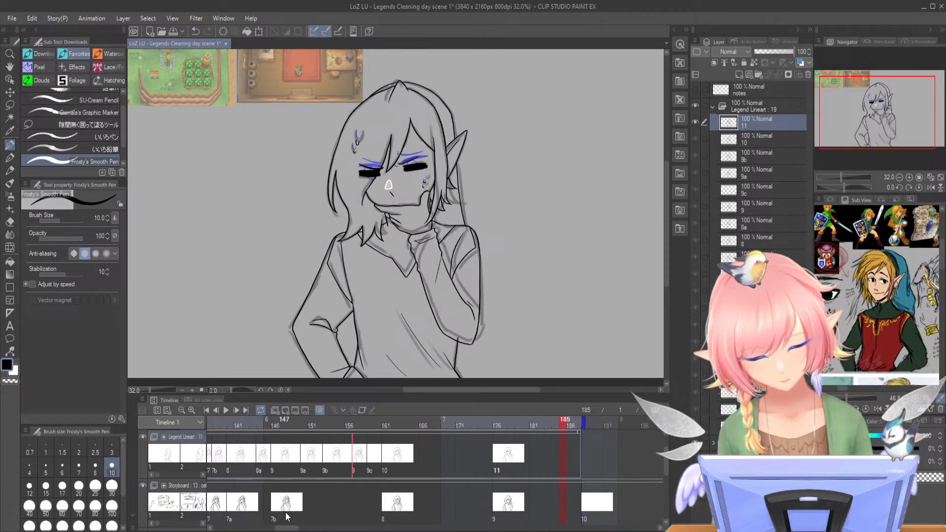
{"action": "left_click_drag", "start_coordinate": [364, 425], "coordinate": [374, 429]}
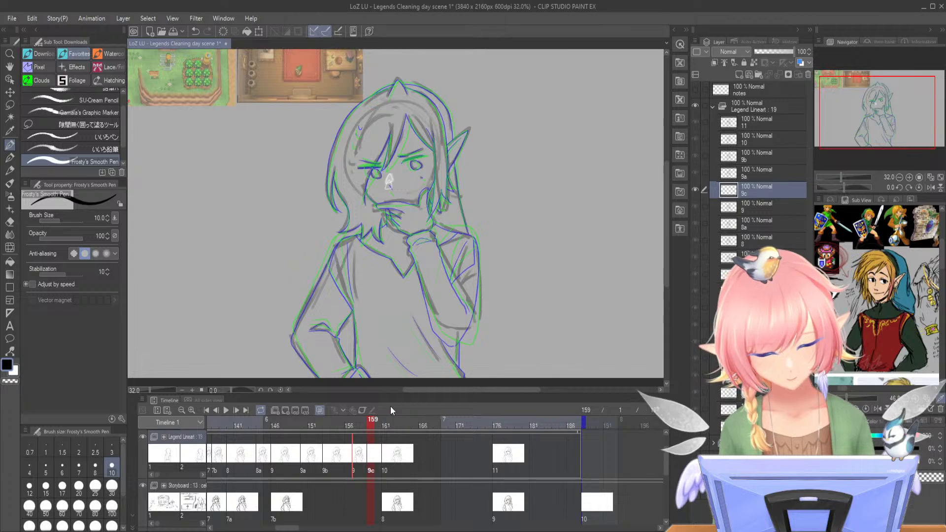
{"action": "left_click", "coordinate": [173, 32]}
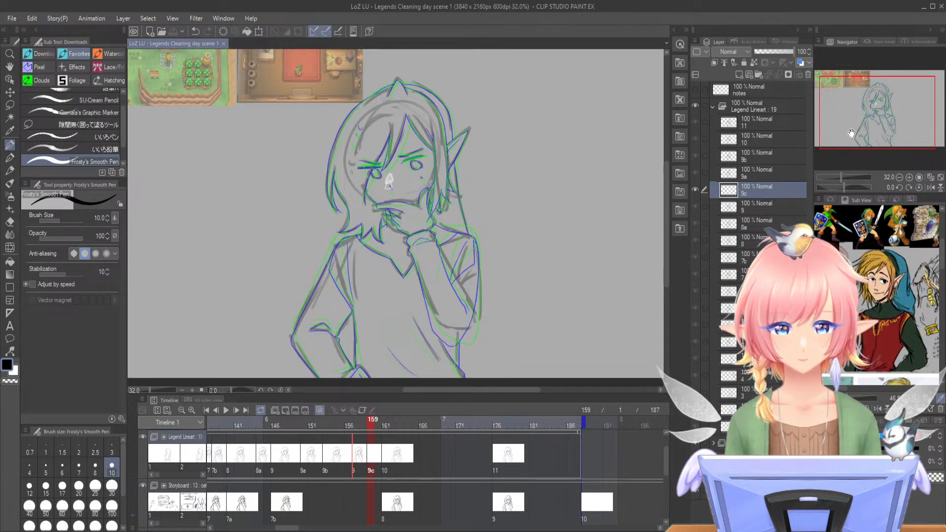
- Ink the pointed hair tuft at the top of the head on cel 9c, between the onion-skin lines
{"action": "left_click_drag", "start_coordinate": [841, 176], "coordinate": [848, 176]}
{"action": "left_click_drag", "start_coordinate": [883, 113], "coordinate": [875, 85]}
{"action": "left_click_drag", "start_coordinate": [440, 109], "coordinate": [455, 125]}
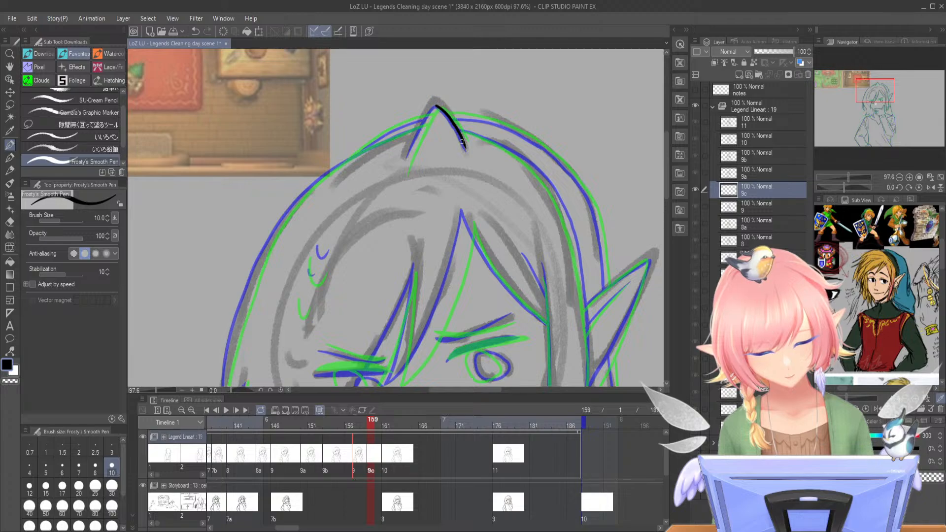
{"action": "key", "text": "ctrl+z"}
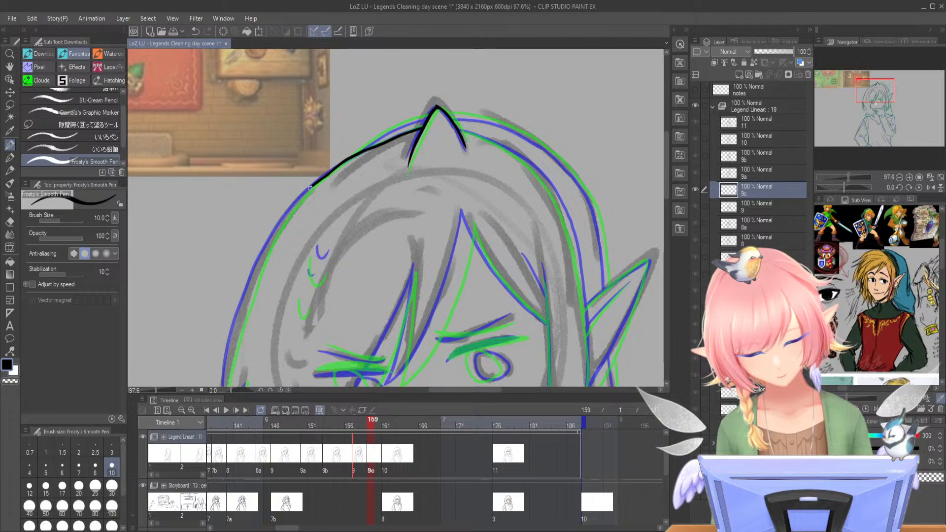
{"action": "left_click_drag", "start_coordinate": [395, 177], "coordinate": [450, 104]}
{"action": "key", "text": "ctrl+z"}
- Ink the left-hand outer hair contour on cel 9c from the tuft down to the pointed side lock, including its inner edge
{"action": "left_click_drag", "start_coordinate": [370, 113], "coordinate": [307, 219]}
{"action": "key", "text": "ctrl+z"}
{"action": "mouse_move", "coordinate": [383, 104]}
{"action": "left_mouse_down"}
{"action": "mouse_move", "coordinate": [331, 161]}
{"action": "mouse_move", "coordinate": [293, 260]}
{"action": "left_mouse_up"}
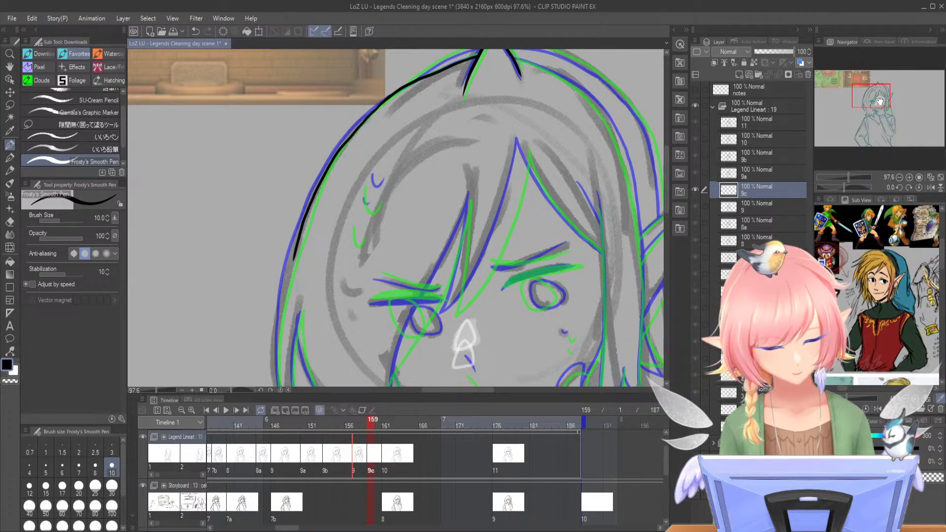
{"action": "left_click_drag", "start_coordinate": [880, 101], "coordinate": [877, 106]}
{"action": "mouse_move", "coordinate": [326, 155]}
{"action": "left_mouse_down"}
{"action": "mouse_move", "coordinate": [305, 264]}
{"action": "mouse_move", "coordinate": [311, 321]}
{"action": "mouse_move", "coordinate": [340, 362]}
{"action": "left_mouse_up"}
{"action": "mouse_move", "coordinate": [329, 229]}
{"action": "left_mouse_down"}
{"action": "mouse_move", "coordinate": [319, 268]}
{"action": "mouse_move", "coordinate": [323, 330]}
{"action": "mouse_move", "coordinate": [342, 363]}
{"action": "left_mouse_up"}
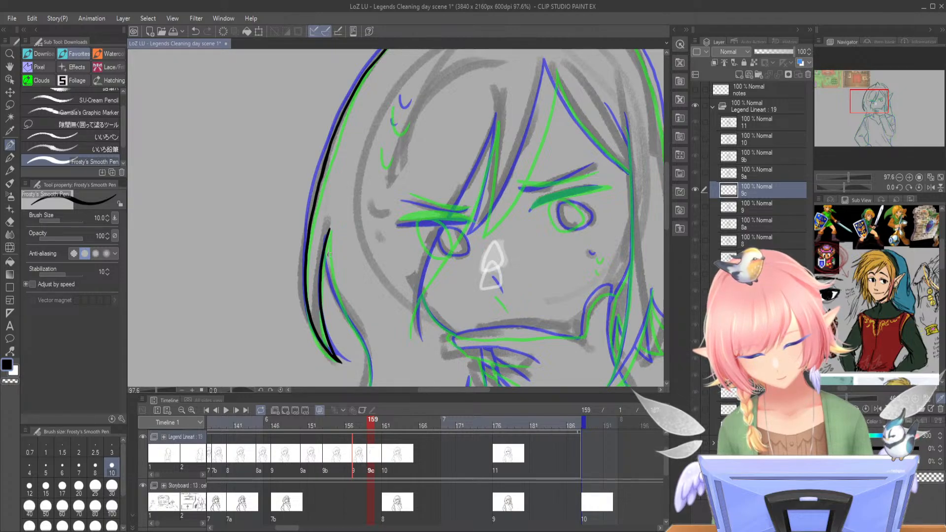
{"action": "mouse_move", "coordinate": [325, 238]}
{"action": "left_mouse_down"}
{"action": "mouse_move", "coordinate": [337, 293]}
{"action": "mouse_move", "coordinate": [367, 350]}
{"action": "left_mouse_up"}
{"action": "key", "text": "ctrl+z"}
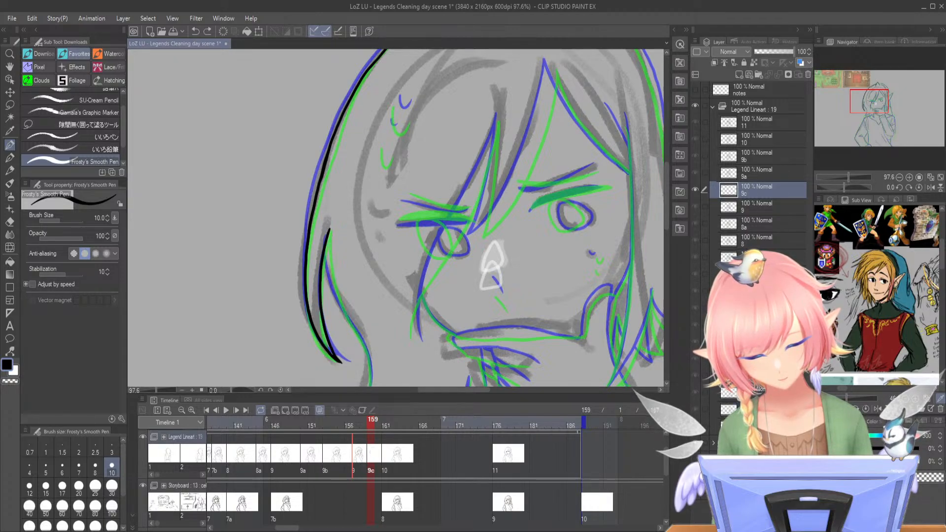
{"action": "left_click_drag", "start_coordinate": [327, 237], "coordinate": [336, 297]}
{"action": "key", "text": "ctrl+z"}
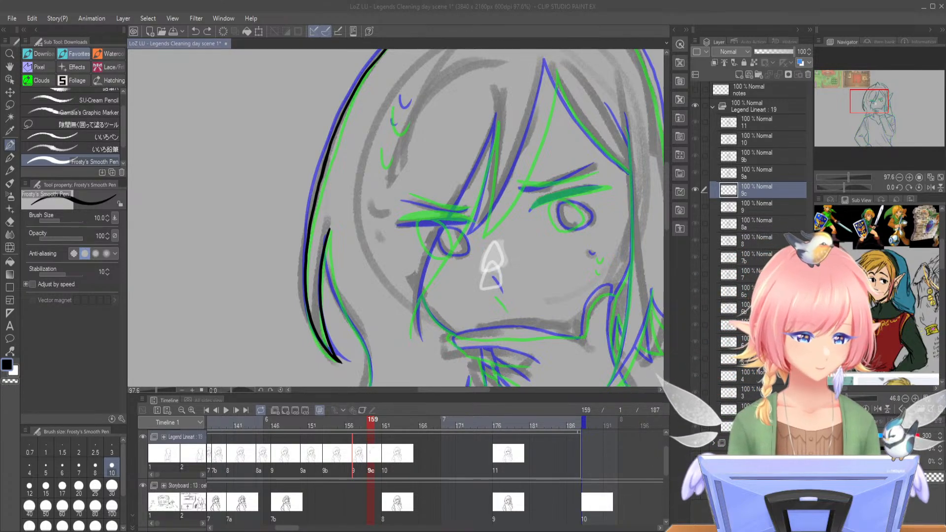
- Ink the left-hand hair line from the side lock to the shoulder on cel 9c and the jagged hair tips below the chin
{"action": "left_click_drag", "start_coordinate": [870, 100], "coordinate": [871, 107]}
{"action": "left_click_drag", "start_coordinate": [847, 176], "coordinate": [849, 173]}
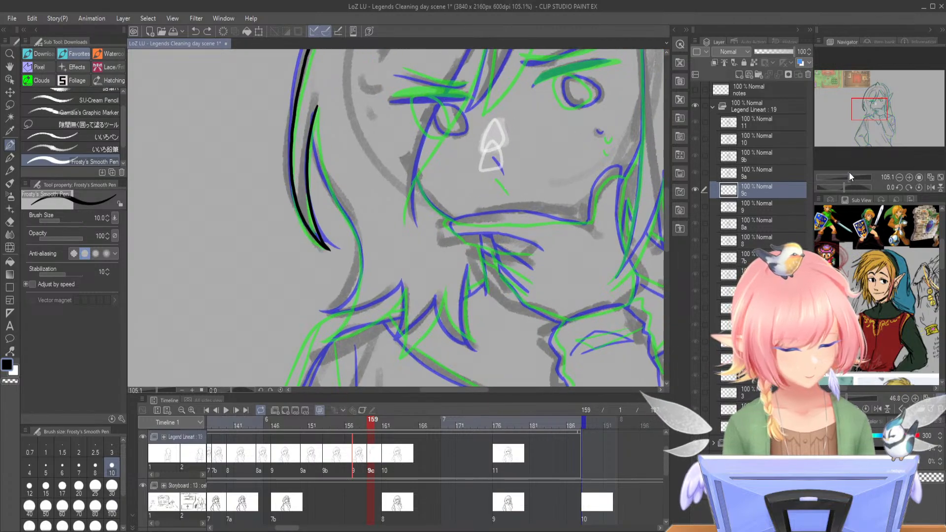
{"action": "mouse_move", "coordinate": [318, 108]}
{"action": "left_mouse_down"}
{"action": "mouse_move", "coordinate": [315, 140]}
{"action": "mouse_move", "coordinate": [334, 195]}
{"action": "left_mouse_up"}
{"action": "key", "text": "ctrl+z"}
{"action": "mouse_move", "coordinate": [314, 117]}
{"action": "left_mouse_down"}
{"action": "mouse_move", "coordinate": [333, 200]}
{"action": "mouse_move", "coordinate": [357, 237]}
{"action": "mouse_move", "coordinate": [360, 285]}
{"action": "mouse_move", "coordinate": [316, 329]}
{"action": "mouse_move", "coordinate": [374, 312]}
{"action": "mouse_move", "coordinate": [403, 276]}
{"action": "mouse_move", "coordinate": [386, 304]}
{"action": "mouse_move", "coordinate": [317, 329]}
{"action": "mouse_move", "coordinate": [375, 311]}
{"action": "mouse_move", "coordinate": [405, 276]}
{"action": "mouse_move", "coordinate": [397, 350]}
{"action": "mouse_move", "coordinate": [442, 294]}
{"action": "mouse_move", "coordinate": [411, 220]}
{"action": "mouse_move", "coordinate": [362, 269]}
{"action": "left_mouse_up"}
{"action": "key", "text": "ctrl+z"}
{"action": "key", "text": "ctrl+z"}
{"action": "left_click_drag", "start_coordinate": [403, 213], "coordinate": [428, 265]}
{"action": "left_click_drag", "start_coordinate": [433, 189], "coordinate": [432, 265]}
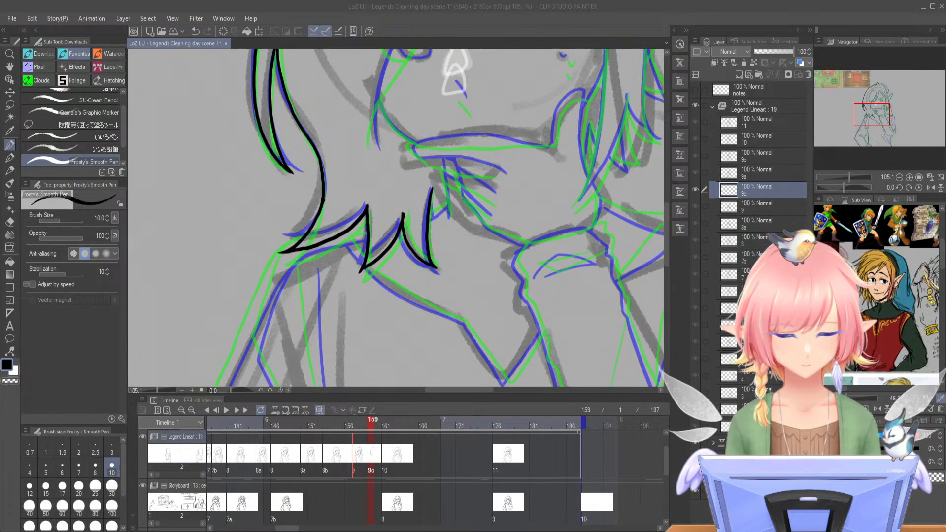
- Ink the long strand crossing the left-hand eye and the adjoining central bang on cel 9c
{"action": "left_click_drag", "start_coordinate": [423, 167], "coordinate": [372, 337]}
{"action": "mouse_move", "coordinate": [408, 75]}
{"action": "left_mouse_down"}
{"action": "mouse_move", "coordinate": [385, 153]}
{"action": "mouse_move", "coordinate": [324, 272]}
{"action": "mouse_move", "coordinate": [323, 327]}
{"action": "left_mouse_up"}
{"action": "mouse_move", "coordinate": [410, 72]}
{"action": "left_mouse_down"}
{"action": "mouse_move", "coordinate": [395, 169]}
{"action": "mouse_move", "coordinate": [378, 197]}
{"action": "left_mouse_up"}
{"action": "scroll", "coordinate": [454, 100], "scroll_direction": "up", "scroll_amount": 3}
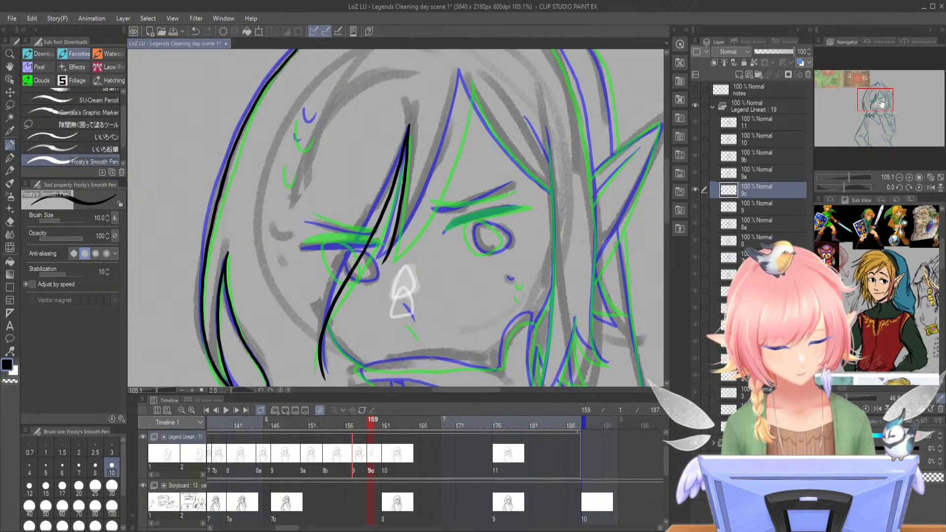
{"action": "mouse_move", "coordinate": [466, 82]}
{"action": "left_mouse_down"}
{"action": "mouse_move", "coordinate": [449, 154]}
{"action": "mouse_move", "coordinate": [387, 255]}
{"action": "left_mouse_up"}
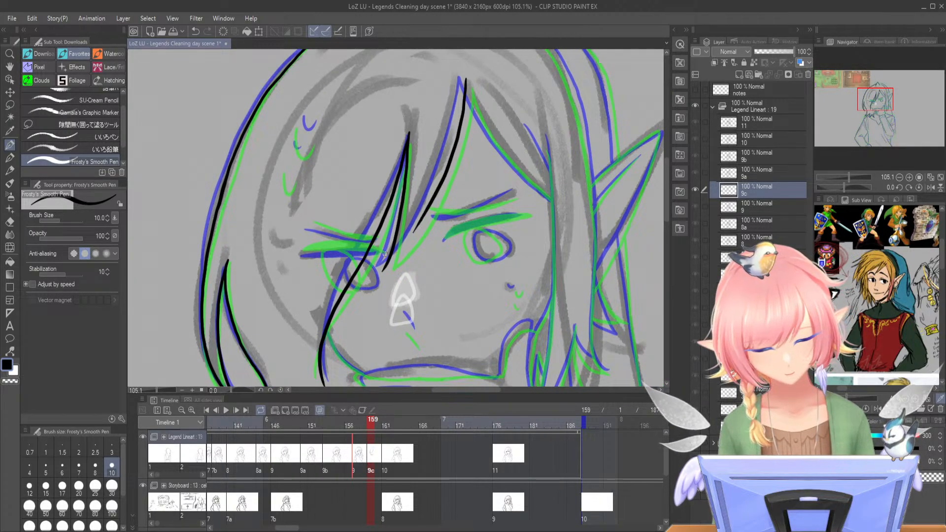
{"action": "key", "text": "ctrl+z"}
{"action": "mouse_move", "coordinate": [466, 75]}
{"action": "left_mouse_down"}
{"action": "mouse_move", "coordinate": [417, 235]}
{"action": "mouse_move", "coordinate": [418, 228]}
{"action": "mouse_move", "coordinate": [376, 267]}
{"action": "left_mouse_up"}
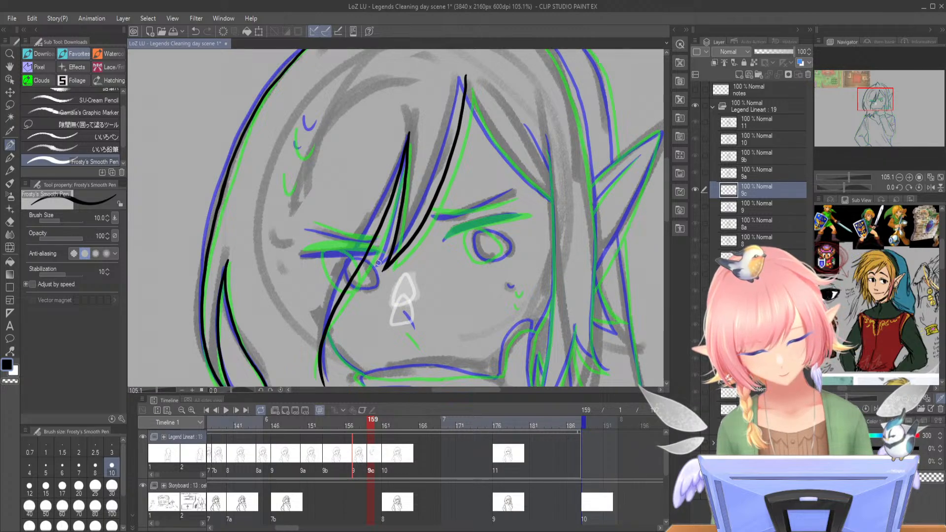
- Ink the right-hand edge of the central bang down to the temple and the short strand beside it on cel 9c, using cel 10 as reference
{"action": "mouse_move", "coordinate": [466, 76]}
{"action": "left_mouse_down"}
{"action": "mouse_move", "coordinate": [490, 136]}
{"action": "mouse_move", "coordinate": [546, 198]}
{"action": "left_mouse_up"}
{"action": "left_click", "coordinate": [386, 422]}
{"action": "left_click_drag", "start_coordinate": [534, 144], "coordinate": [548, 175]}
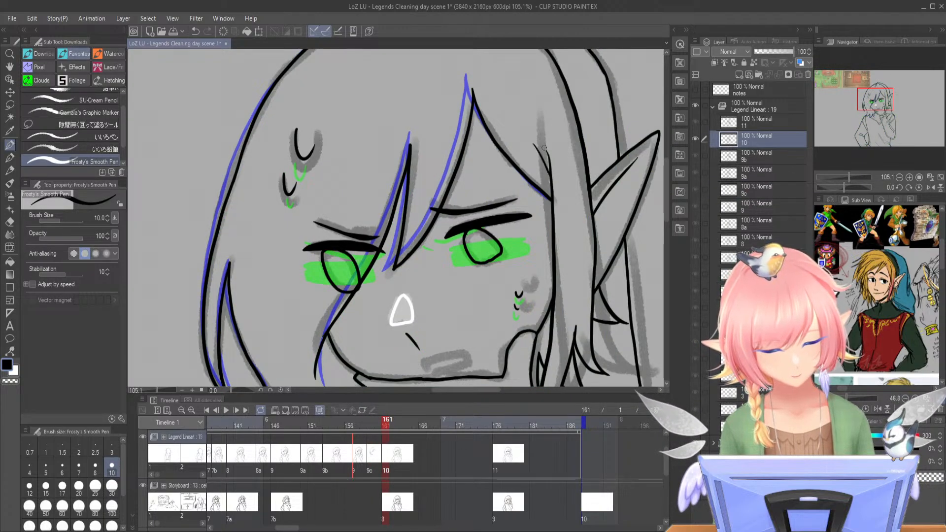
{"action": "left_click", "coordinate": [371, 418]}
{"action": "left_click_drag", "start_coordinate": [527, 129], "coordinate": [551, 177]}
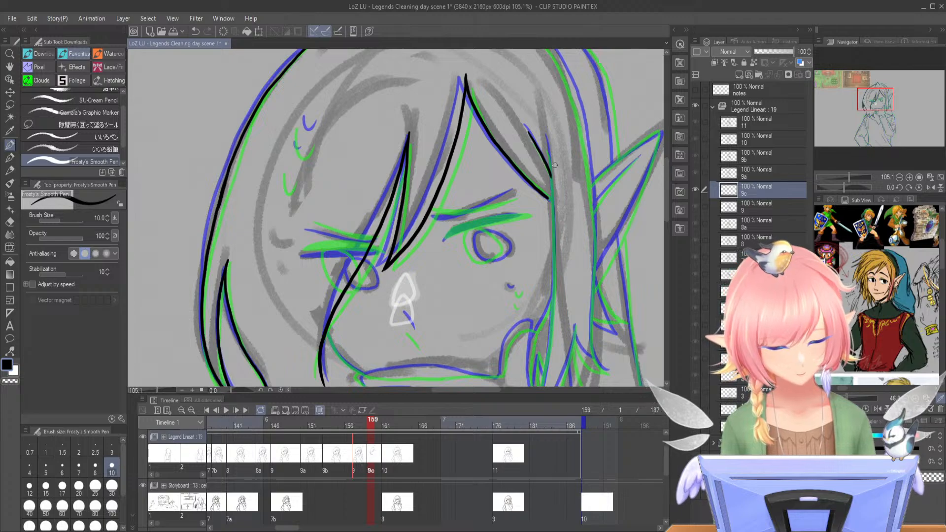
- Ink the long inner hair line on cel 9c running from the right-hand temple down past the cheek
{"action": "left_click_drag", "start_coordinate": [545, 138], "coordinate": [551, 271]}
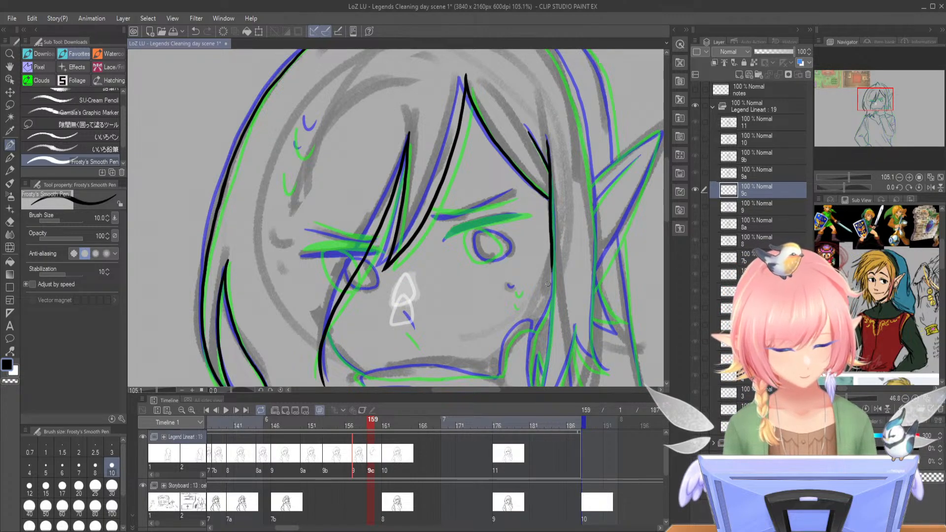
{"action": "left_click_drag", "start_coordinate": [879, 99], "coordinate": [882, 101]}
{"action": "key", "text": "ctrl+z"}
{"action": "left_click_drag", "start_coordinate": [508, 105], "coordinate": [512, 312]}
{"action": "key", "text": "ctrl+z"}
{"action": "key", "text": "ctrl+z"}
{"action": "left_click_drag", "start_coordinate": [516, 234], "coordinate": [507, 350]}
- Ink the small cheek marks below the right-hand eye and the short slanted line under the nose on cel 9c
{"action": "left_click_drag", "start_coordinate": [871, 107], "coordinate": [871, 111]}
{"action": "left_click_drag", "start_coordinate": [847, 177], "coordinate": [851, 176]}
{"action": "left_click_drag", "start_coordinate": [880, 106], "coordinate": [874, 96]}
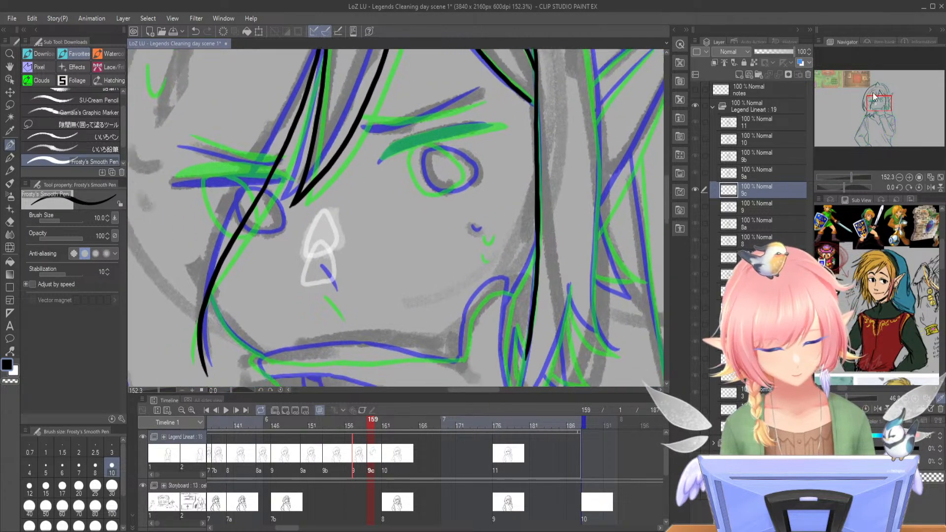
{"action": "left_click_drag", "start_coordinate": [386, 424], "coordinate": [374, 424]}
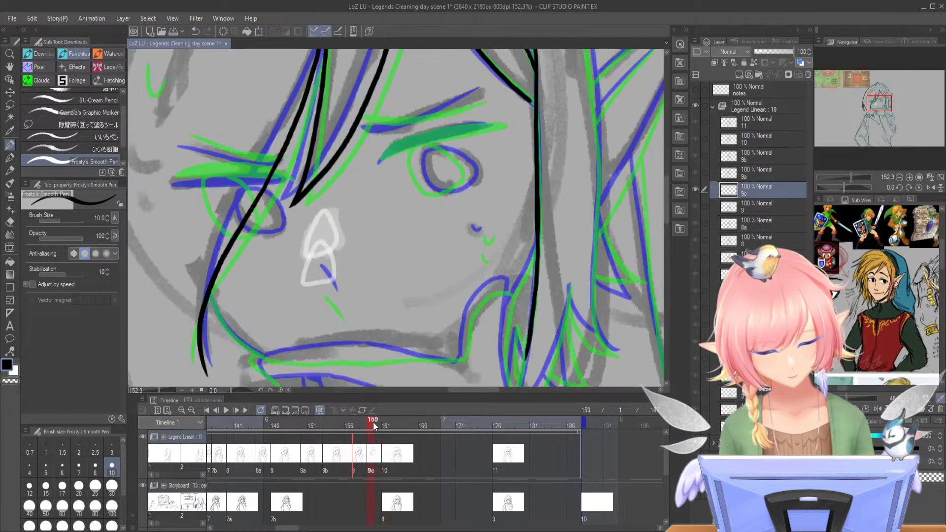
{"action": "mouse_move", "coordinate": [476, 231]}
{"action": "left_mouse_down"}
{"action": "mouse_move", "coordinate": [486, 237]}
{"action": "mouse_move", "coordinate": [478, 255]}
{"action": "left_mouse_up"}
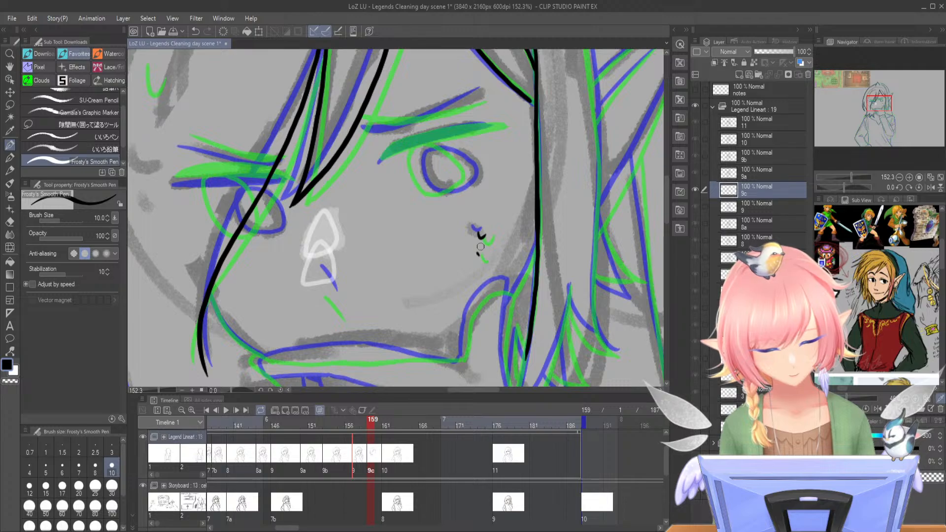
{"action": "left_click_drag", "start_coordinate": [324, 284], "coordinate": [344, 313]}
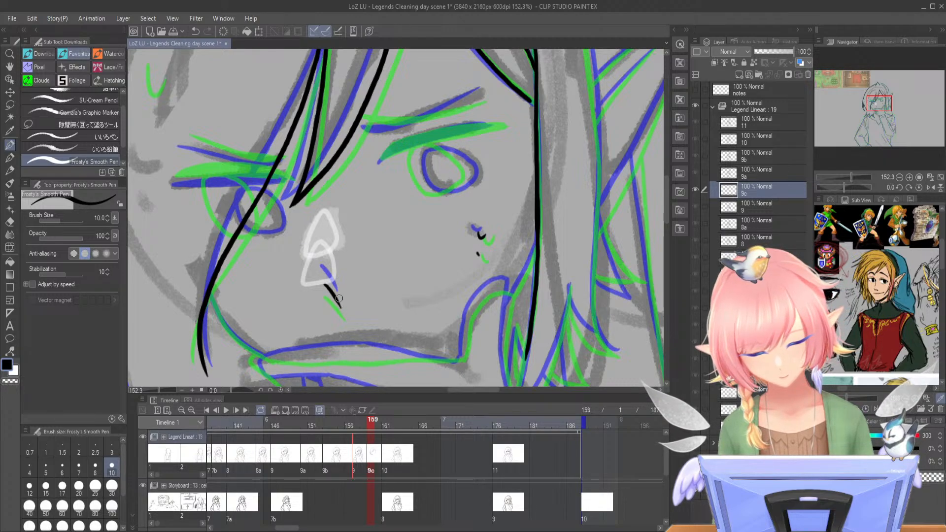
- Draw the triangular nose highlight in white on cel 9c, midway between the onion-skin shapes, and return to the black colour
{"action": "key", "text": "x"}
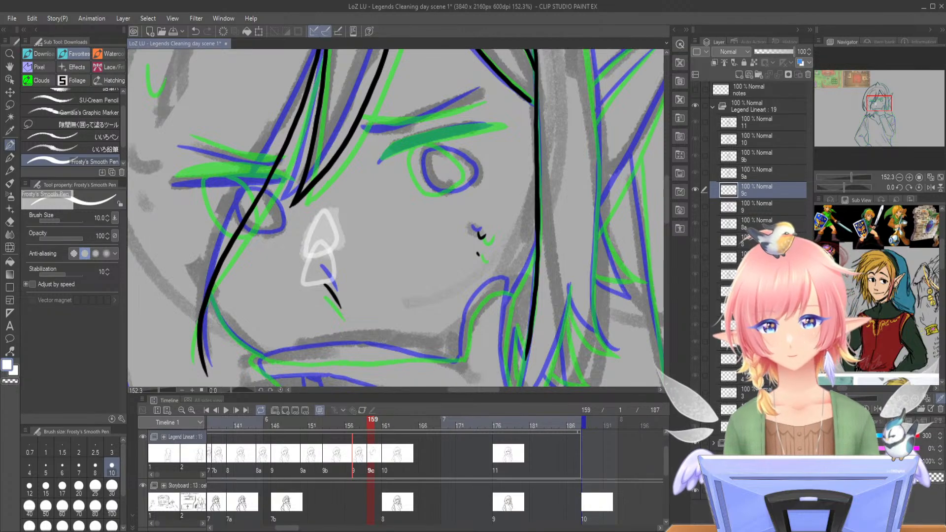
{"action": "left_click_drag", "start_coordinate": [868, 105], "coordinate": [866, 104]}
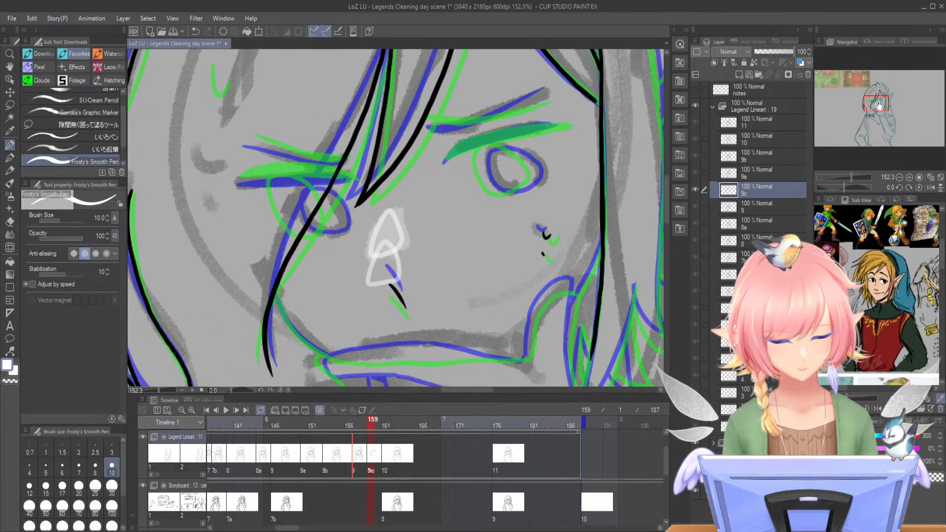
{"action": "mouse_move", "coordinate": [390, 231]}
{"action": "left_mouse_down"}
{"action": "mouse_move", "coordinate": [368, 266]}
{"action": "mouse_move", "coordinate": [386, 275]}
{"action": "mouse_move", "coordinate": [390, 261]}
{"action": "mouse_move", "coordinate": [378, 241]}
{"action": "mouse_move", "coordinate": [370, 268]}
{"action": "mouse_move", "coordinate": [397, 268]}
{"action": "left_mouse_up"}
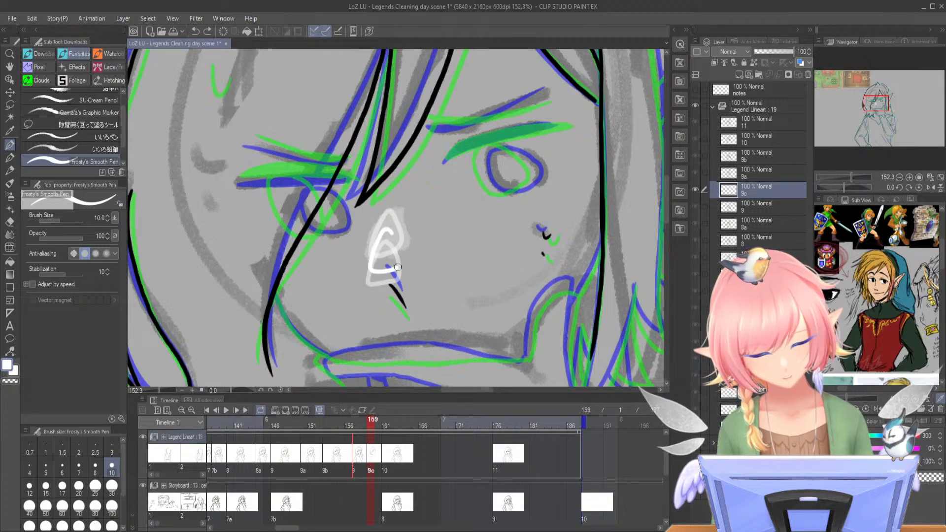
{"action": "left_click_drag", "start_coordinate": [392, 228], "coordinate": [394, 260]}
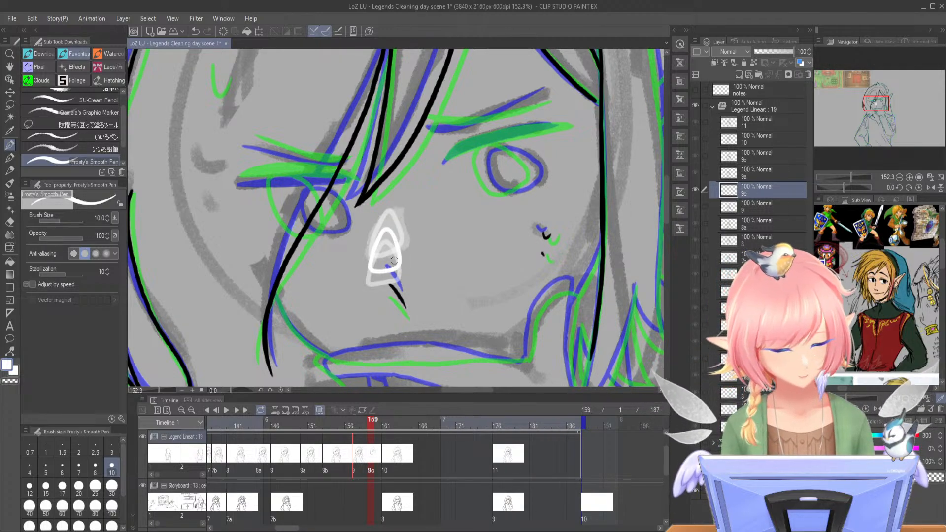
{"action": "key", "text": "x"}
- Ink the right-hand eye on cel 9c with a thick tapered upper lid and a round iris outline
{"action": "scroll", "coordinate": [876, 103], "scroll_direction": "up", "scroll_amount": 1}
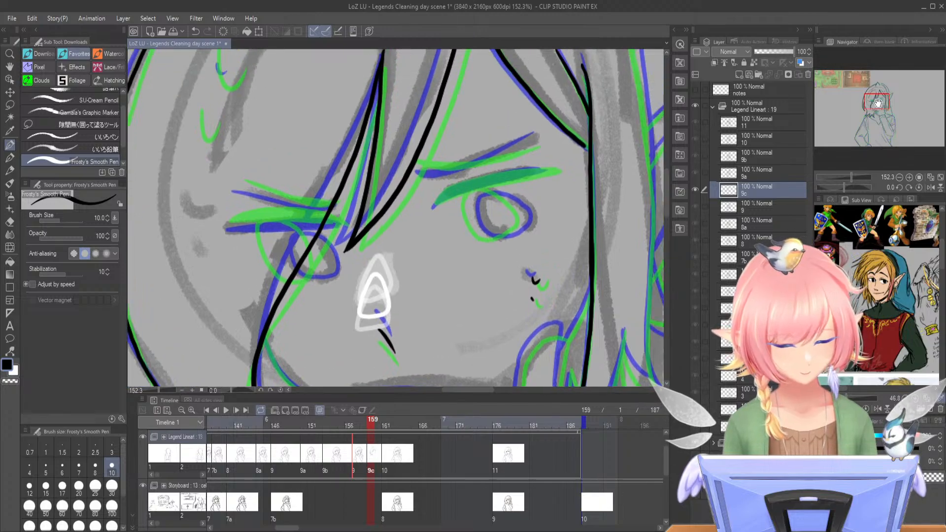
{"action": "scroll", "coordinate": [848, 176], "scroll_direction": "up", "scroll_amount": 1}
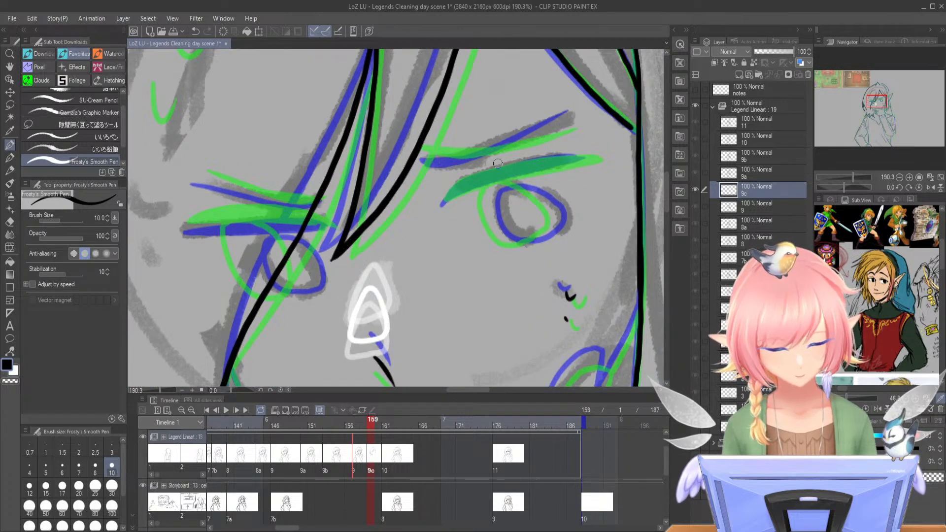
{"action": "mouse_move", "coordinate": [462, 180]}
{"action": "left_mouse_down"}
{"action": "mouse_move", "coordinate": [444, 204]}
{"action": "mouse_move", "coordinate": [500, 169]}
{"action": "mouse_move", "coordinate": [468, 180]}
{"action": "mouse_move", "coordinate": [523, 168]}
{"action": "left_mouse_up"}
{"action": "mouse_move", "coordinate": [519, 169]}
{"action": "left_mouse_down"}
{"action": "mouse_move", "coordinate": [462, 191]}
{"action": "mouse_move", "coordinate": [539, 168]}
{"action": "left_mouse_up"}
{"action": "left_click_drag", "start_coordinate": [506, 172], "coordinate": [533, 163]}
{"action": "mouse_move", "coordinate": [483, 176]}
{"action": "left_mouse_down"}
{"action": "mouse_move", "coordinate": [580, 148]}
{"action": "mouse_move", "coordinate": [490, 181]}
{"action": "mouse_move", "coordinate": [581, 161]}
{"action": "left_mouse_up"}
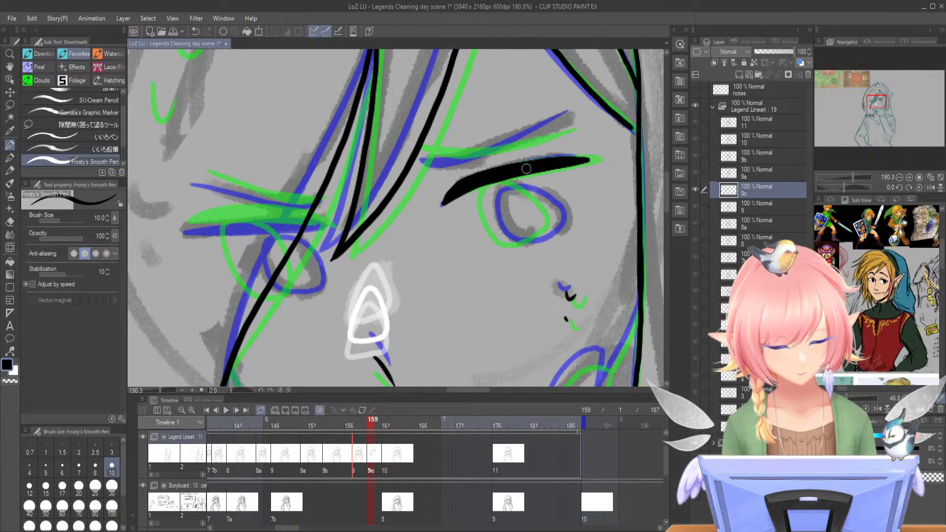
{"action": "mouse_move", "coordinate": [494, 187]}
{"action": "left_mouse_down"}
{"action": "mouse_move", "coordinate": [487, 207]}
{"action": "mouse_move", "coordinate": [501, 238]}
{"action": "mouse_move", "coordinate": [532, 243]}
{"action": "mouse_move", "coordinate": [553, 227]}
{"action": "left_mouse_up"}
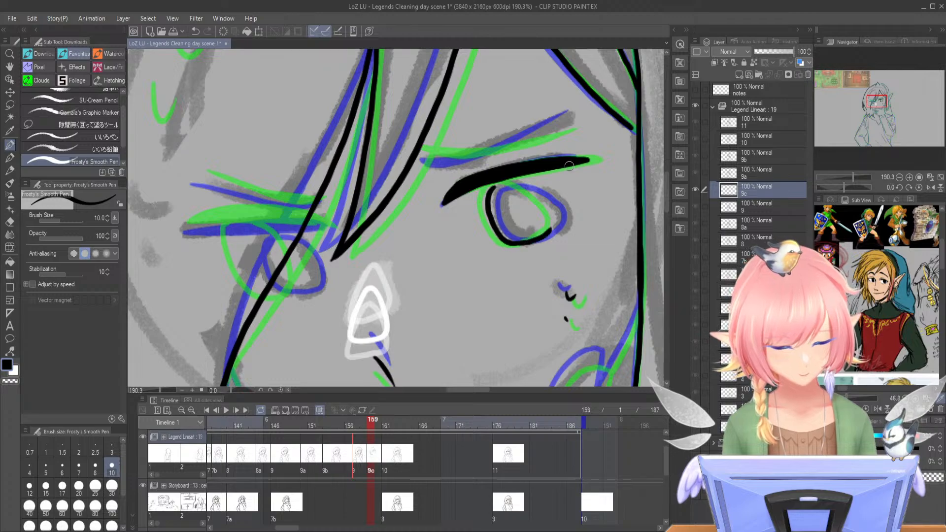
{"action": "mouse_move", "coordinate": [514, 179]}
{"action": "left_mouse_down"}
{"action": "mouse_move", "coordinate": [556, 221]}
{"action": "mouse_move", "coordinate": [552, 232]}
{"action": "left_mouse_up"}
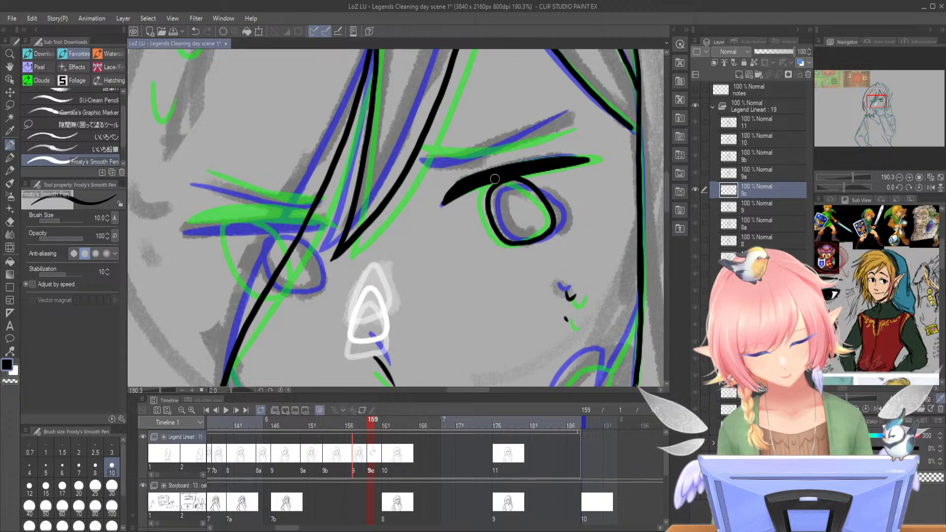
- Ink the left-hand eye on cel 9c with its thick upper lid, iris outline and the slanted eyebrow above it
{"action": "mouse_move", "coordinate": [182, 229]}
{"action": "left_mouse_down"}
{"action": "mouse_move", "coordinate": [274, 217]}
{"action": "mouse_move", "coordinate": [327, 224]}
{"action": "left_mouse_up"}
{"action": "left_click_drag", "start_coordinate": [226, 220], "coordinate": [319, 223]}
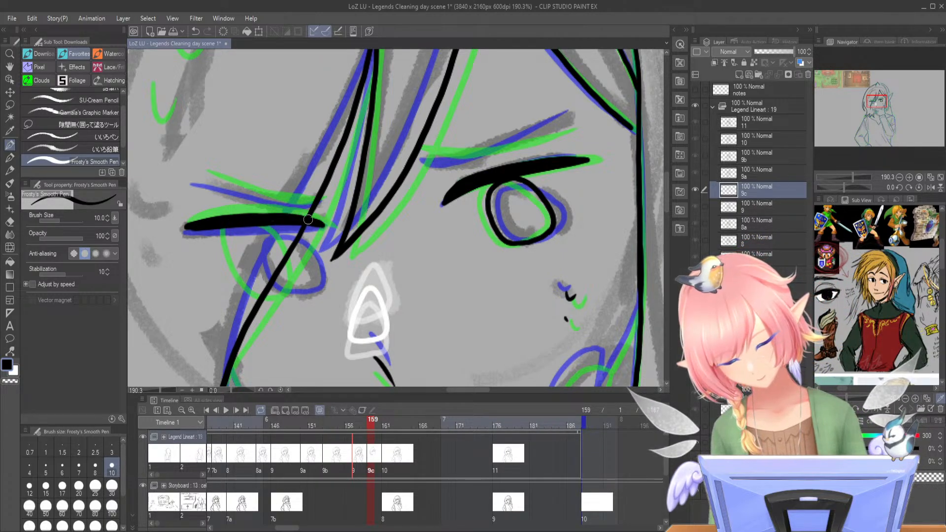
{"action": "left_click_drag", "start_coordinate": [255, 224], "coordinate": [323, 226]}
{"action": "mouse_move", "coordinate": [245, 231]}
{"action": "left_mouse_down"}
{"action": "mouse_move", "coordinate": [243, 266]}
{"action": "mouse_move", "coordinate": [273, 296]}
{"action": "mouse_move", "coordinate": [296, 291]}
{"action": "mouse_move", "coordinate": [305, 261]}
{"action": "mouse_move", "coordinate": [285, 232]}
{"action": "mouse_move", "coordinate": [262, 228]}
{"action": "mouse_move", "coordinate": [237, 244]}
{"action": "left_mouse_up"}
{"action": "mouse_move", "coordinate": [198, 176]}
{"action": "left_mouse_down"}
{"action": "mouse_move", "coordinate": [289, 205]}
{"action": "mouse_move", "coordinate": [320, 200]}
{"action": "left_mouse_up"}
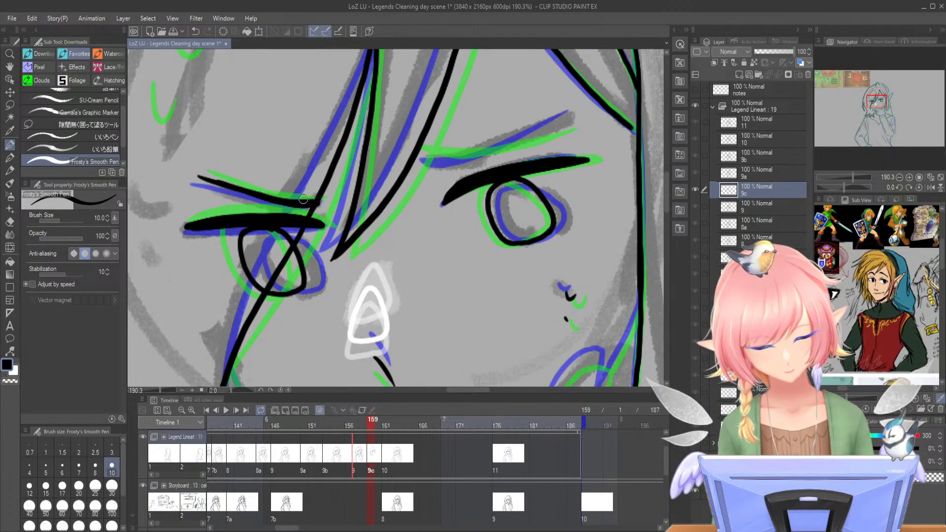
- Ink the top-of-head contour and the hair curve descending from the crown towards the right-hand ear on cel 9c
{"action": "left_click_drag", "start_coordinate": [882, 101], "coordinate": [875, 87]}
{"action": "mouse_move", "coordinate": [316, 179]}
{"action": "left_mouse_down"}
{"action": "mouse_move", "coordinate": [443, 118]}
{"action": "mouse_move", "coordinate": [450, 101]}
{"action": "left_mouse_up"}
{"action": "left_click_drag", "start_coordinate": [875, 87], "coordinate": [884, 90]}
{"action": "mouse_move", "coordinate": [259, 69]}
{"action": "left_mouse_down"}
{"action": "mouse_move", "coordinate": [367, 114]}
{"action": "mouse_move", "coordinate": [415, 154]}
{"action": "mouse_move", "coordinate": [452, 212]}
{"action": "mouse_move", "coordinate": [491, 335]}
{"action": "left_mouse_up"}
{"action": "left_click_drag", "start_coordinate": [884, 90], "coordinate": [876, 101]}
{"action": "mouse_move", "coordinate": [513, 195]}
{"action": "left_mouse_down"}
{"action": "mouse_move", "coordinate": [521, 199]}
{"action": "mouse_move", "coordinate": [533, 322]}
{"action": "left_mouse_up"}
- Ink the hair line beside the right-hand ear on cel 9c and the curved edge joining it at the pointed tip
{"action": "left_click_drag", "start_coordinate": [887, 92], "coordinate": [886, 100]}
{"action": "left_click_drag", "start_coordinate": [543, 96], "coordinate": [546, 230]}
{"action": "key", "text": "ctrl+z"}
{"action": "left_click_drag", "start_coordinate": [886, 114], "coordinate": [883, 106]}
{"action": "mouse_move", "coordinate": [538, 100]}
{"action": "left_mouse_down"}
{"action": "mouse_move", "coordinate": [532, 259]}
{"action": "mouse_move", "coordinate": [553, 296]}
{"action": "left_mouse_up"}
{"action": "mouse_move", "coordinate": [500, 230]}
{"action": "left_mouse_down"}
{"action": "mouse_move", "coordinate": [522, 276]}
{"action": "mouse_move", "coordinate": [551, 295]}
{"action": "left_mouse_up"}
{"action": "left_click_drag", "start_coordinate": [882, 109], "coordinate": [881, 111]}
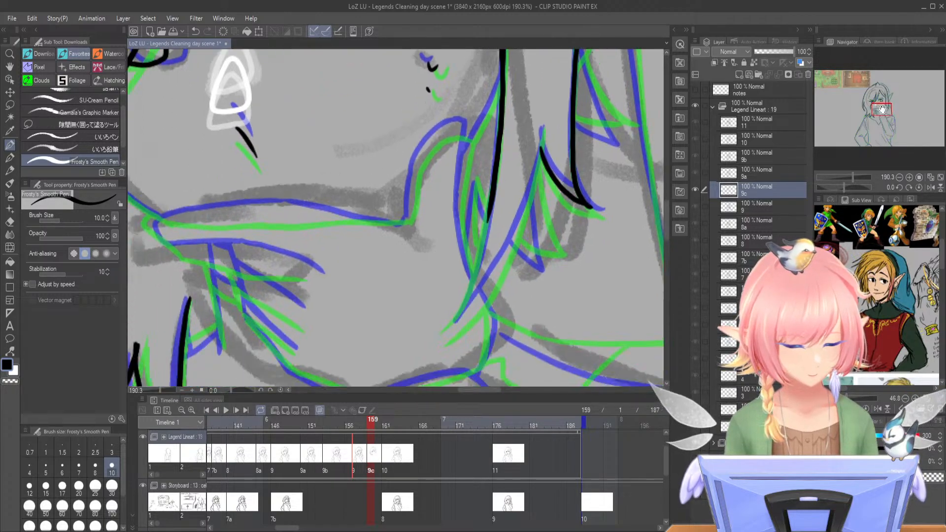
- Ink both edges of the right-hand front lock on cel 9c so they converge in a point beside the chin
{"action": "mouse_move", "coordinate": [542, 147]}
{"action": "left_mouse_down"}
{"action": "mouse_move", "coordinate": [499, 272]}
{"action": "mouse_move", "coordinate": [458, 321]}
{"action": "left_mouse_up"}
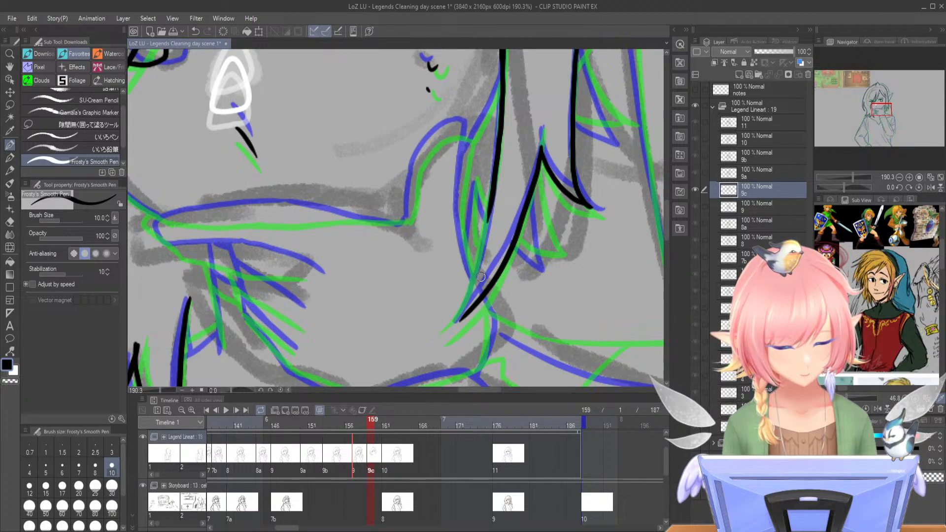
{"action": "left_click", "coordinate": [394, 425]}
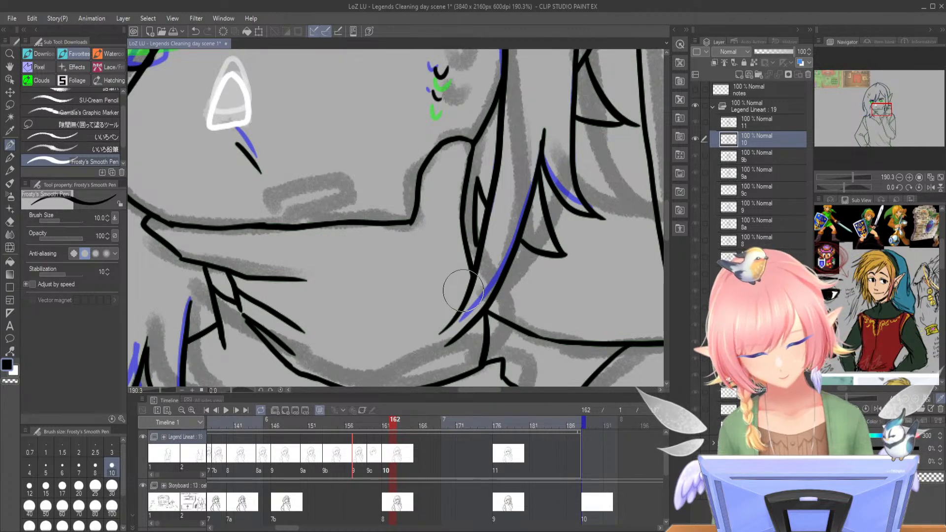
{"action": "left_click", "coordinate": [379, 419]}
{"action": "mouse_move", "coordinate": [492, 190]}
{"action": "left_mouse_down"}
{"action": "mouse_move", "coordinate": [464, 310]}
{"action": "mouse_move", "coordinate": [448, 334]}
{"action": "left_mouse_up"}
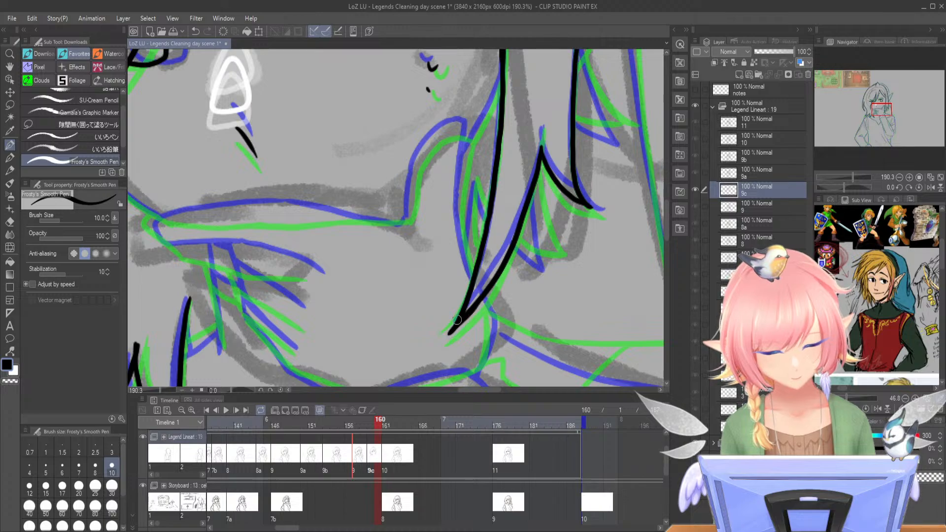
- Redraw the pointed tip of the right-hand front lock on cels 10 and 11, and return to cel 9c
{"action": "left_click", "coordinate": [384, 411]}
{"action": "mouse_move", "coordinate": [449, 320]}
{"action": "left_mouse_down"}
{"action": "mouse_move", "coordinate": [440, 340]}
{"action": "mouse_move", "coordinate": [458, 292]}
{"action": "mouse_move", "coordinate": [443, 349]}
{"action": "left_mouse_up"}
{"action": "left_click", "coordinate": [496, 427]}
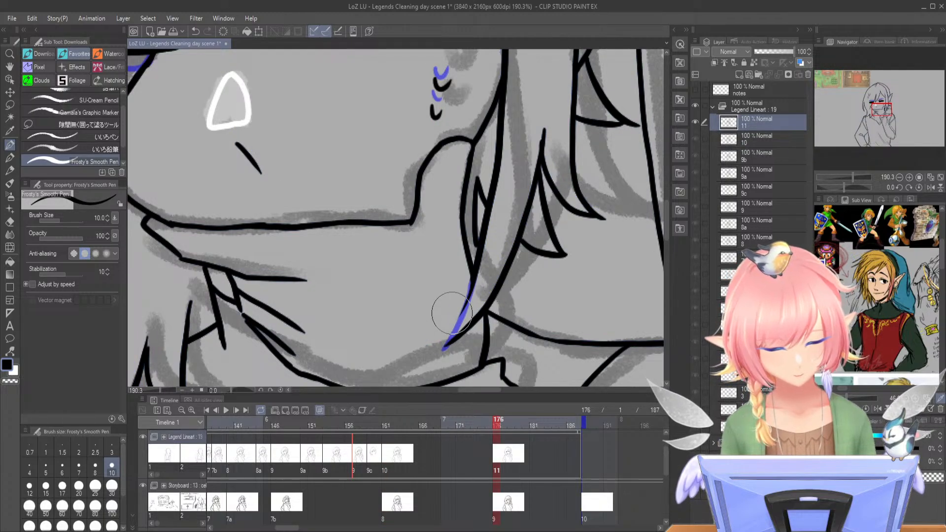
{"action": "left_click_drag", "start_coordinate": [474, 279], "coordinate": [443, 351]}
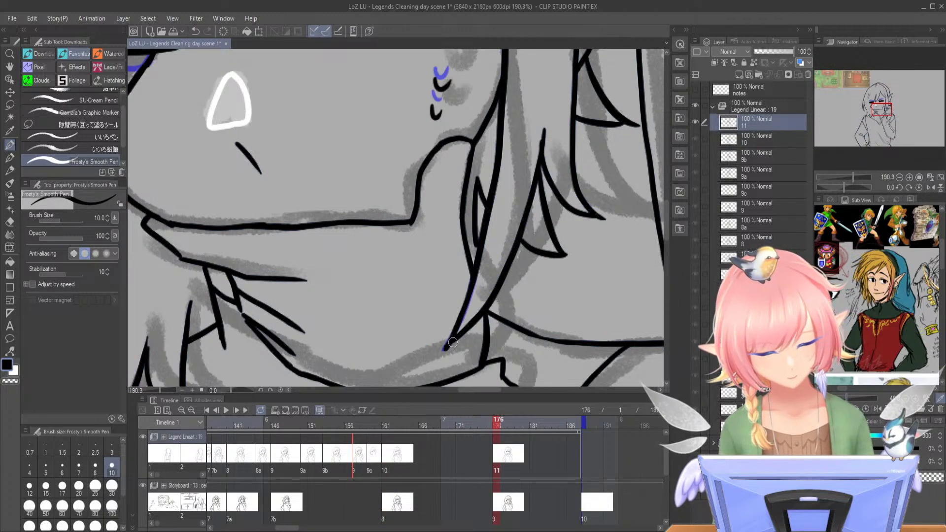
{"action": "left_click", "coordinate": [375, 420]}
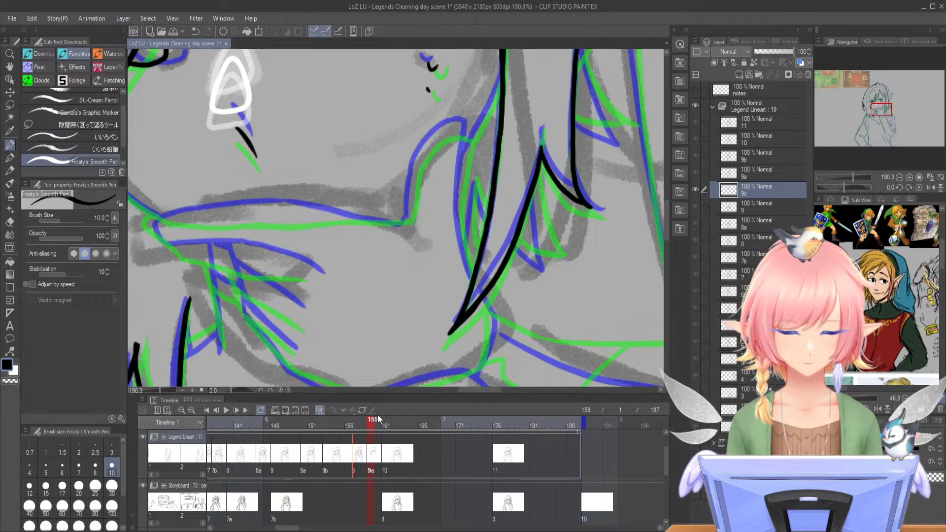
- Ink the raised hand's arched right-hand contour down to the hair tip on cel 9c, plus the short jaw line joining the hair
{"action": "left_click_drag", "start_coordinate": [878, 110], "coordinate": [879, 108]}
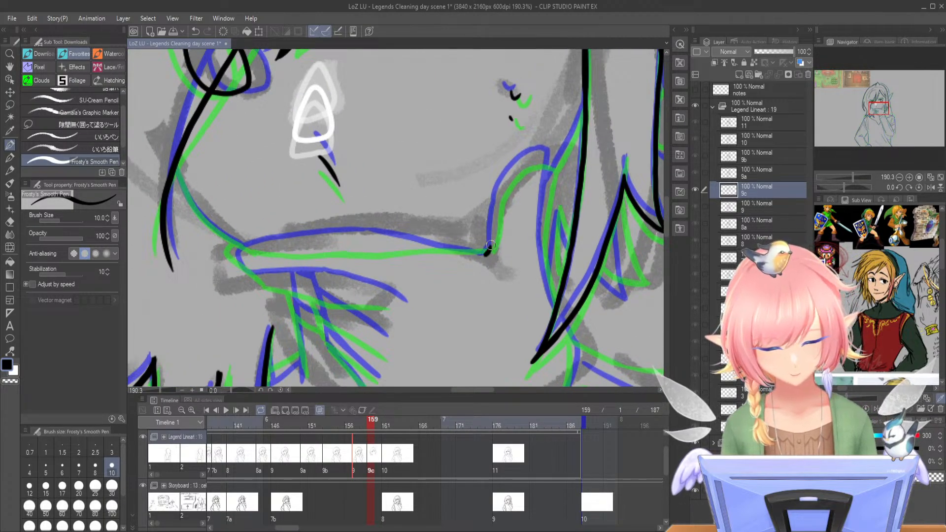
{"action": "mouse_move", "coordinate": [485, 255]}
{"action": "left_mouse_down"}
{"action": "mouse_move", "coordinate": [504, 187]}
{"action": "mouse_move", "coordinate": [525, 160]}
{"action": "mouse_move", "coordinate": [551, 147]}
{"action": "mouse_move", "coordinate": [510, 176]}
{"action": "mouse_move", "coordinate": [491, 250]}
{"action": "left_mouse_up"}
{"action": "key", "text": "ctrl+z"}
{"action": "mouse_move", "coordinate": [515, 166]}
{"action": "left_mouse_down"}
{"action": "mouse_move", "coordinate": [541, 157]}
{"action": "mouse_move", "coordinate": [552, 165]}
{"action": "mouse_move", "coordinate": [544, 255]}
{"action": "mouse_move", "coordinate": [556, 310]}
{"action": "left_mouse_up"}
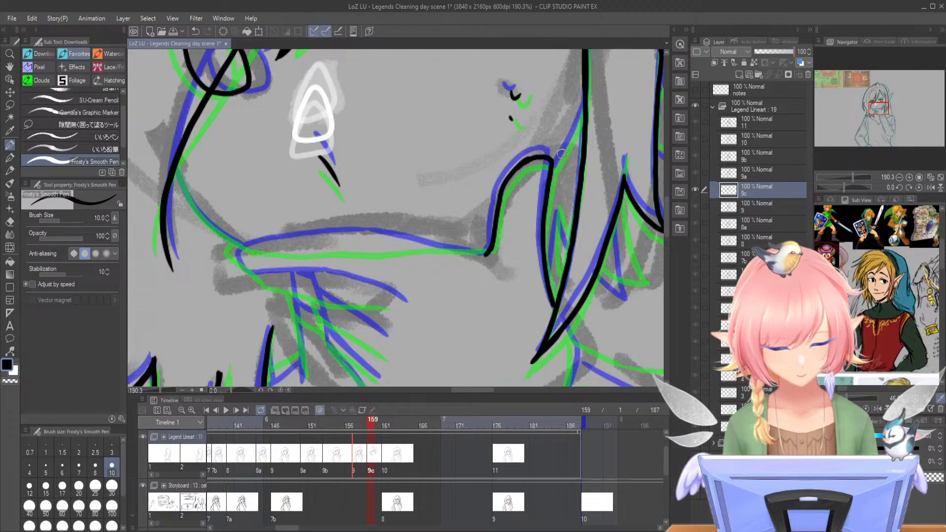
{"action": "mouse_move", "coordinate": [551, 170]}
{"action": "left_mouse_down"}
{"action": "mouse_move", "coordinate": [586, 109]}
{"action": "mouse_move", "coordinate": [572, 138]}
{"action": "left_mouse_up"}
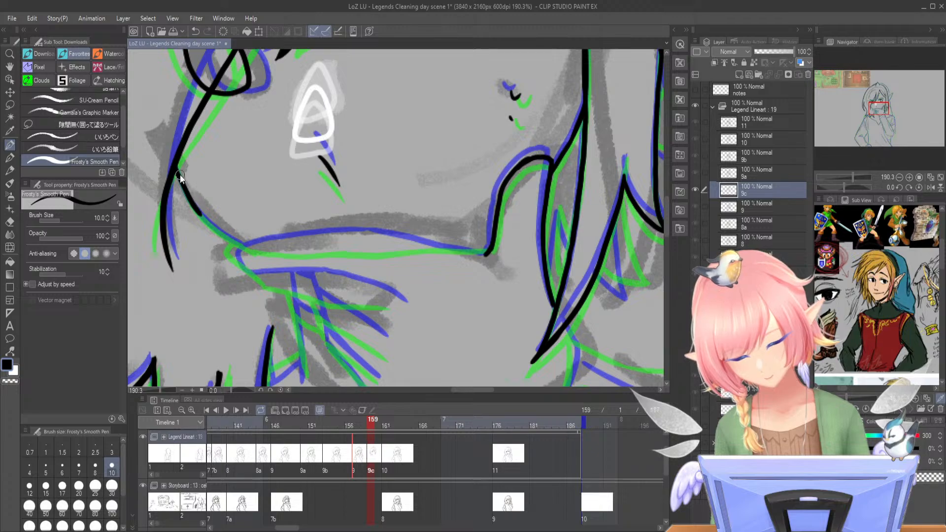
- Ink the left-hand cheek line, the hand's straight upper edge and the underside of the top finger on cel 9c
{"action": "left_click_drag", "start_coordinate": [186, 194], "coordinate": [241, 246]}
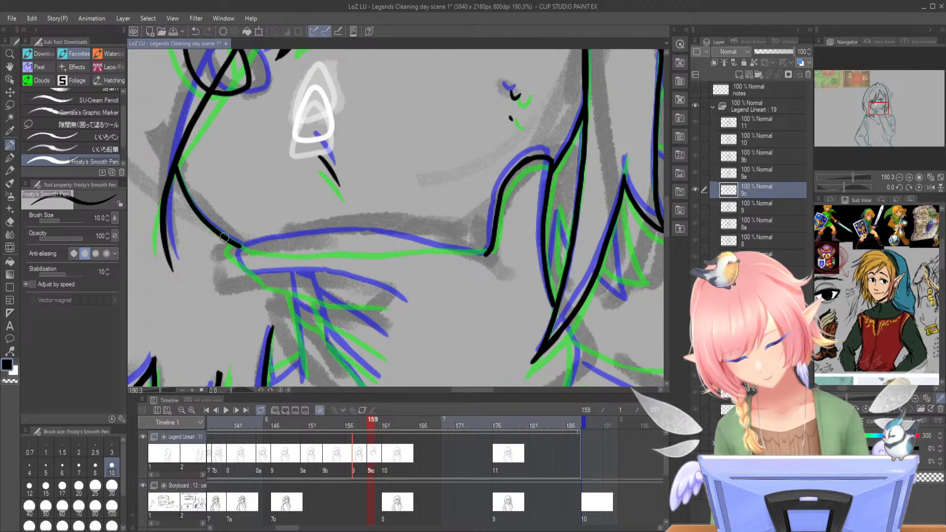
{"action": "mouse_move", "coordinate": [488, 254]}
{"action": "left_mouse_down"}
{"action": "mouse_move", "coordinate": [263, 245]}
{"action": "mouse_move", "coordinate": [231, 253]}
{"action": "mouse_move", "coordinate": [272, 280]}
{"action": "left_mouse_up"}
{"action": "key", "text": "ctrl+z"}
{"action": "mouse_move", "coordinate": [240, 248]}
{"action": "left_mouse_down"}
{"action": "mouse_move", "coordinate": [236, 258]}
{"action": "mouse_move", "coordinate": [278, 283]}
{"action": "mouse_move", "coordinate": [397, 305]}
{"action": "left_mouse_up"}
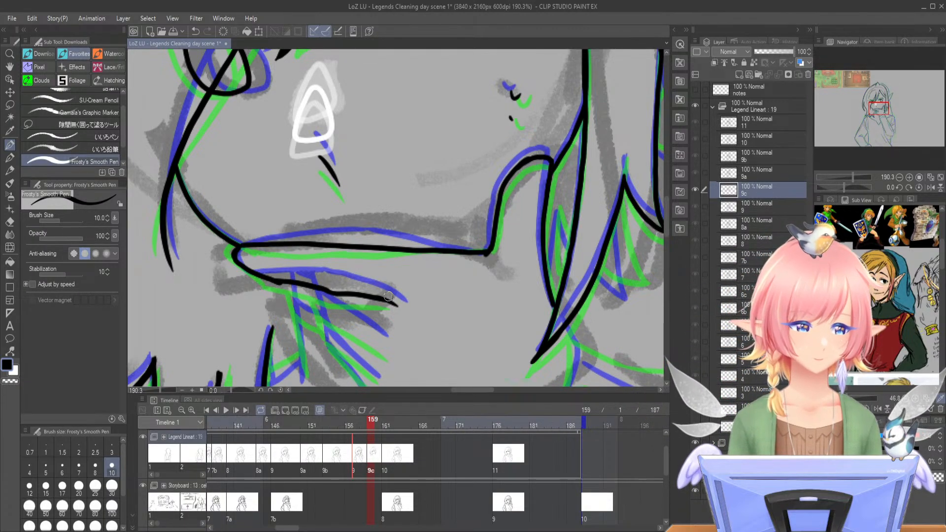
- Ink the hand's lower edge, two slanted finger creases and the short wrist line below the front lock on cel 9c
{"action": "left_click_drag", "start_coordinate": [878, 108], "coordinate": [881, 112]}
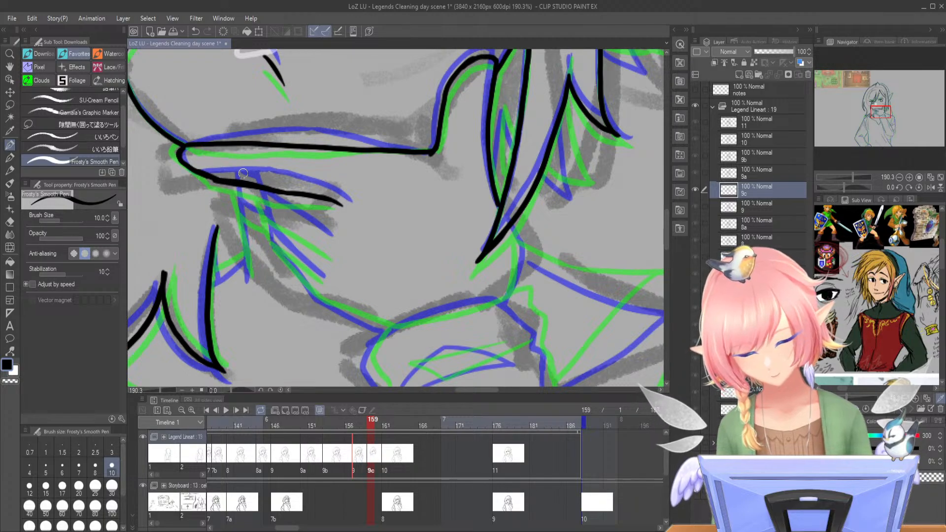
{"action": "mouse_move", "coordinate": [257, 190]}
{"action": "left_mouse_down"}
{"action": "mouse_move", "coordinate": [272, 242]}
{"action": "mouse_move", "coordinate": [324, 304]}
{"action": "mouse_move", "coordinate": [377, 325]}
{"action": "left_mouse_up"}
{"action": "left_click_drag", "start_coordinate": [269, 223], "coordinate": [323, 265]}
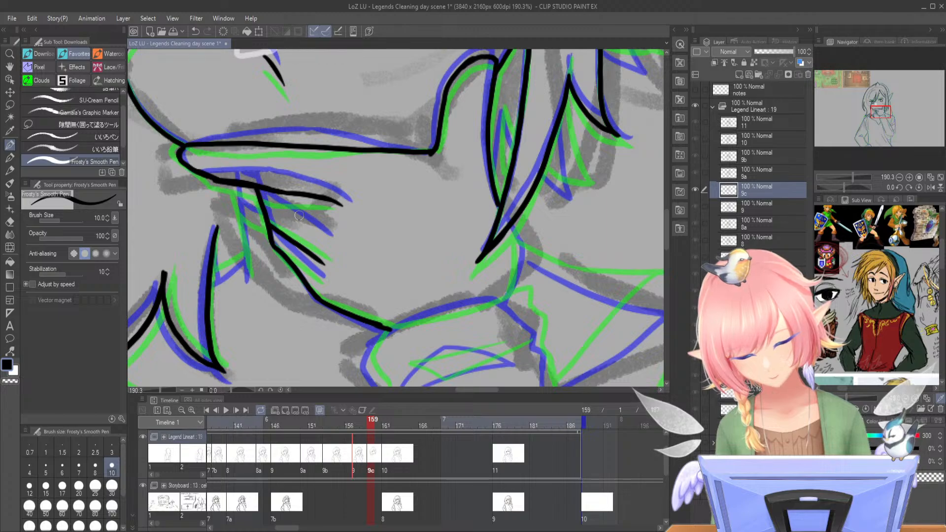
{"action": "key", "text": "ctrl+z"}
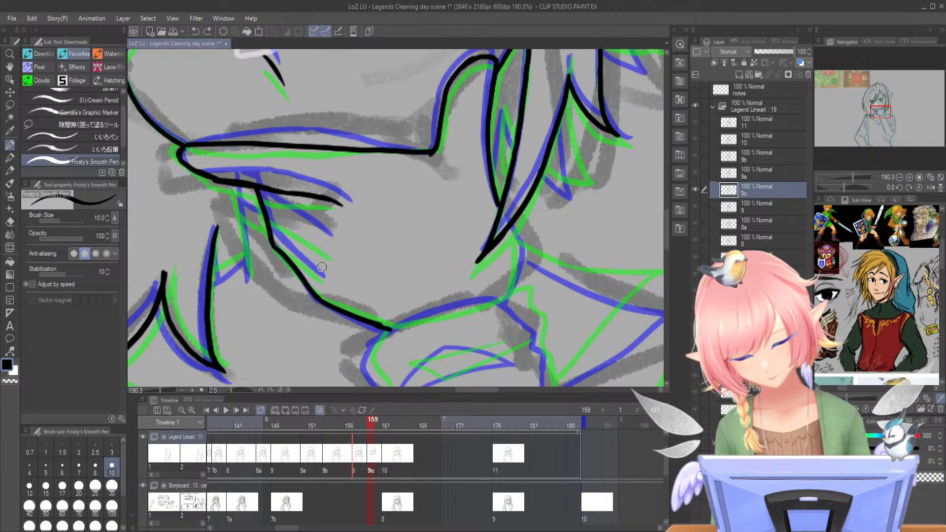
{"action": "left_click_drag", "start_coordinate": [271, 234], "coordinate": [325, 279]}
{"action": "left_click_drag", "start_coordinate": [261, 203], "coordinate": [325, 245]}
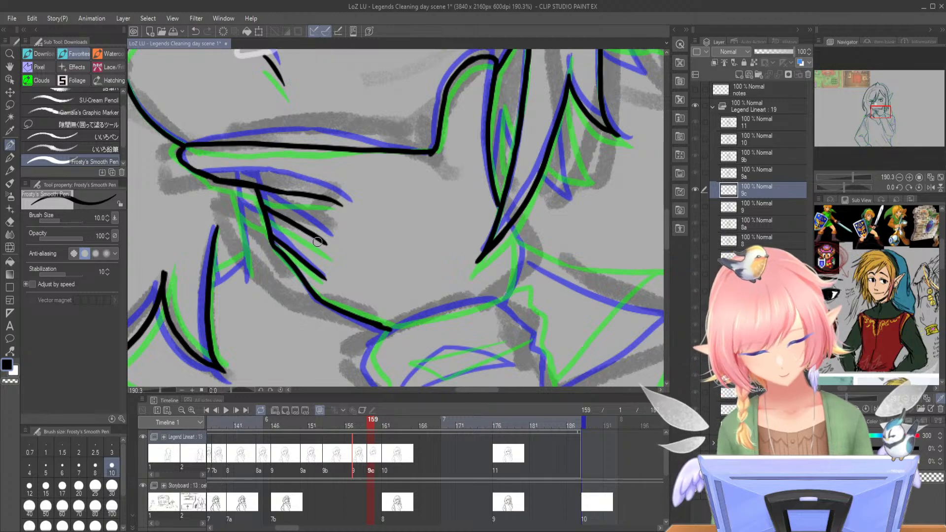
{"action": "mouse_move", "coordinate": [508, 224]}
{"action": "left_mouse_down"}
{"action": "mouse_move", "coordinate": [517, 259]}
{"action": "mouse_move", "coordinate": [505, 299]}
{"action": "left_mouse_up"}
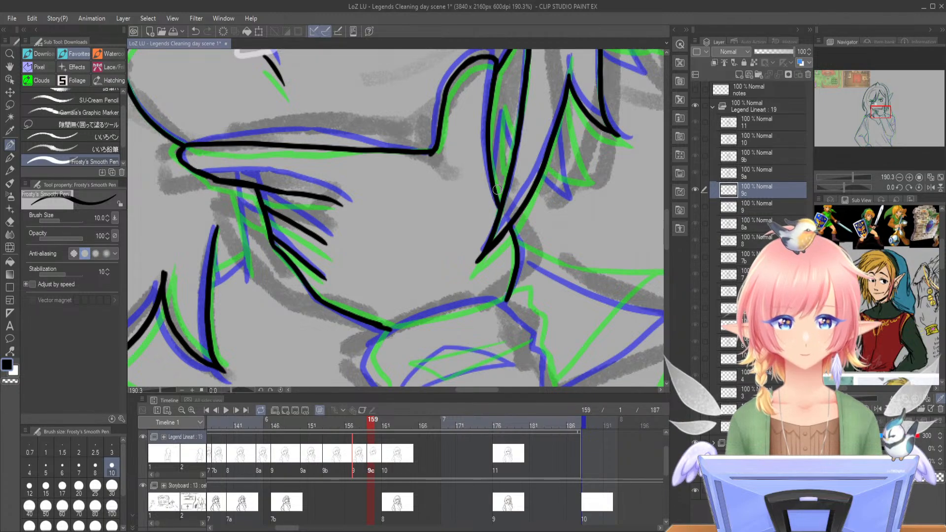
- Ink the raised sleeve's cuff edge, its right-hand side downward and the narrow fold inside the cuff on cel 9c
{"action": "left_click_drag", "start_coordinate": [881, 112], "coordinate": [881, 118]}
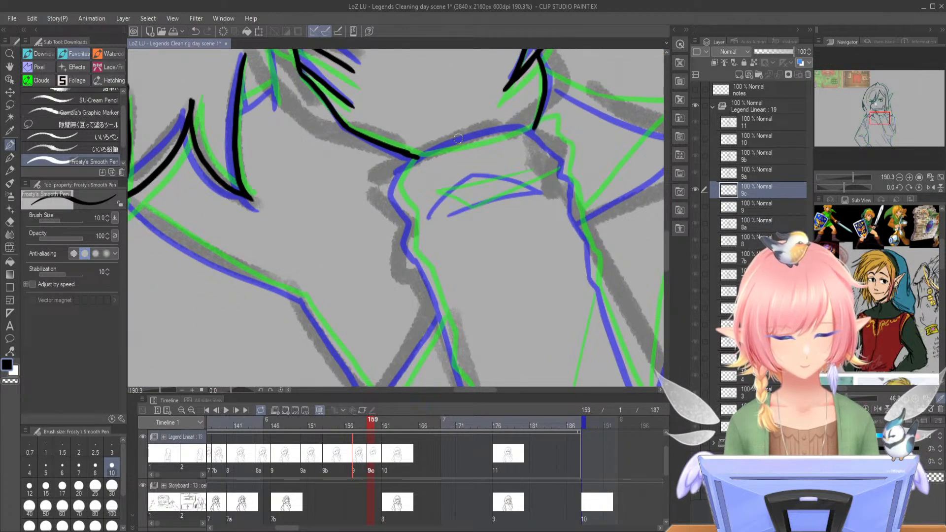
{"action": "mouse_move", "coordinate": [423, 154]}
{"action": "left_mouse_down"}
{"action": "mouse_move", "coordinate": [537, 126]}
{"action": "mouse_move", "coordinate": [563, 160]}
{"action": "mouse_move", "coordinate": [612, 320]}
{"action": "left_mouse_up"}
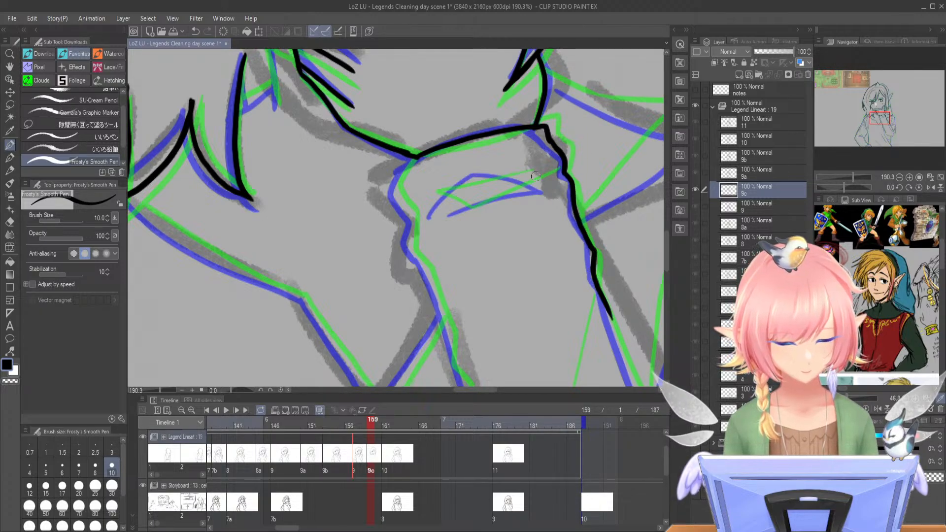
{"action": "mouse_move", "coordinate": [541, 176]}
{"action": "left_mouse_down"}
{"action": "mouse_move", "coordinate": [459, 191]}
{"action": "mouse_move", "coordinate": [494, 198]}
{"action": "mouse_move", "coordinate": [542, 180]}
{"action": "mouse_move", "coordinate": [510, 193]}
{"action": "left_mouse_up"}
{"action": "key", "text": "ctrl+z"}
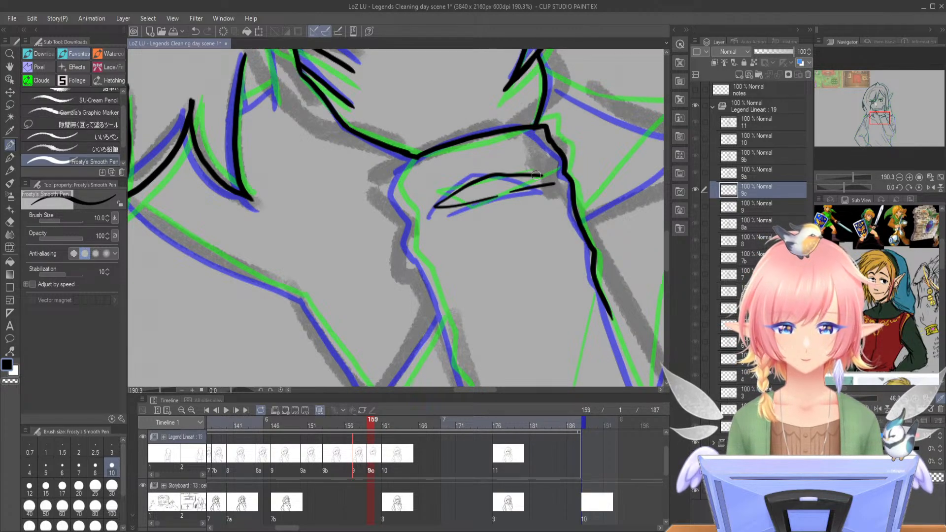
- Ink the wavy left-hand edge of the raised sleeve from the cuff down along the forearm on cel 9c
{"action": "left_click_drag", "start_coordinate": [883, 115], "coordinate": [881, 117]}
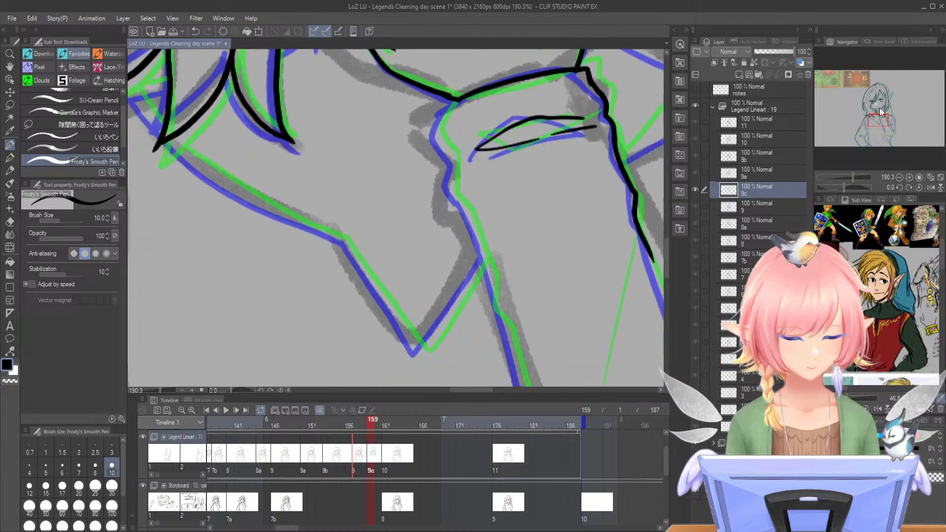
{"action": "mouse_move", "coordinate": [442, 120]}
{"action": "left_mouse_down"}
{"action": "mouse_move", "coordinate": [454, 194]}
{"action": "mouse_move", "coordinate": [505, 314]}
{"action": "left_mouse_up"}
{"action": "left_click_drag", "start_coordinate": [881, 123], "coordinate": [885, 131]}
{"action": "left_click_drag", "start_coordinate": [419, 110], "coordinate": [454, 249]}
{"action": "key", "text": "ctrl+z"}
{"action": "left_click_drag", "start_coordinate": [418, 109], "coordinate": [487, 359]}
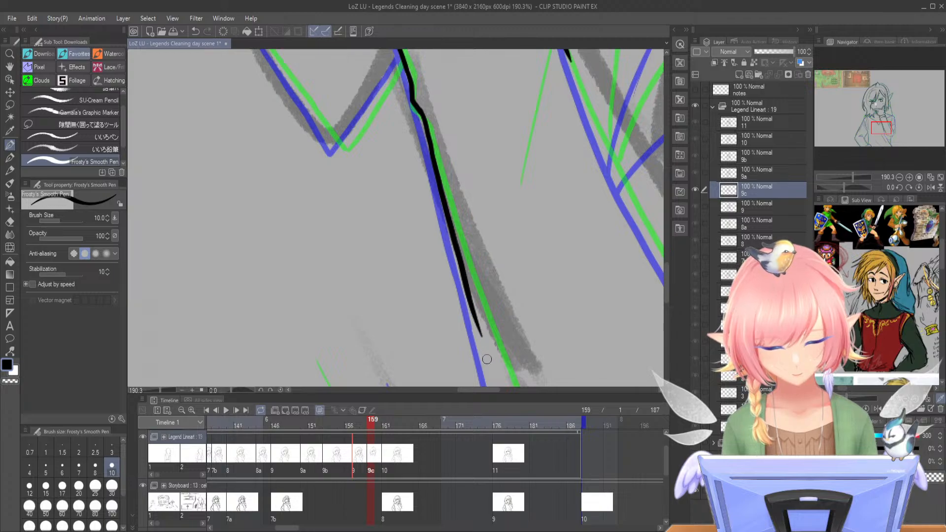
- Continue the raised forearm's right-hand edge down to the inner elbow and add the short crease stroke there
{"action": "left_click_drag", "start_coordinate": [852, 175], "coordinate": [848, 174]}
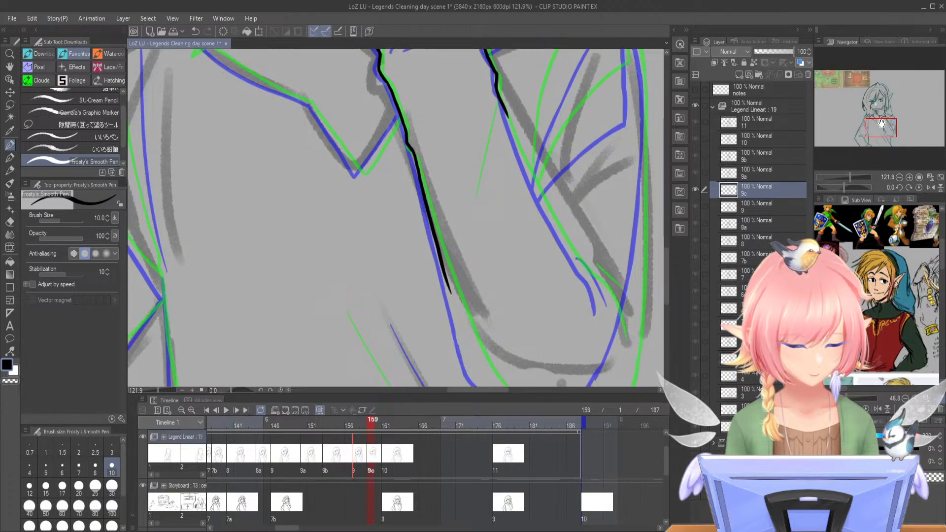
{"action": "left_click_drag", "start_coordinate": [881, 123], "coordinate": [877, 130]}
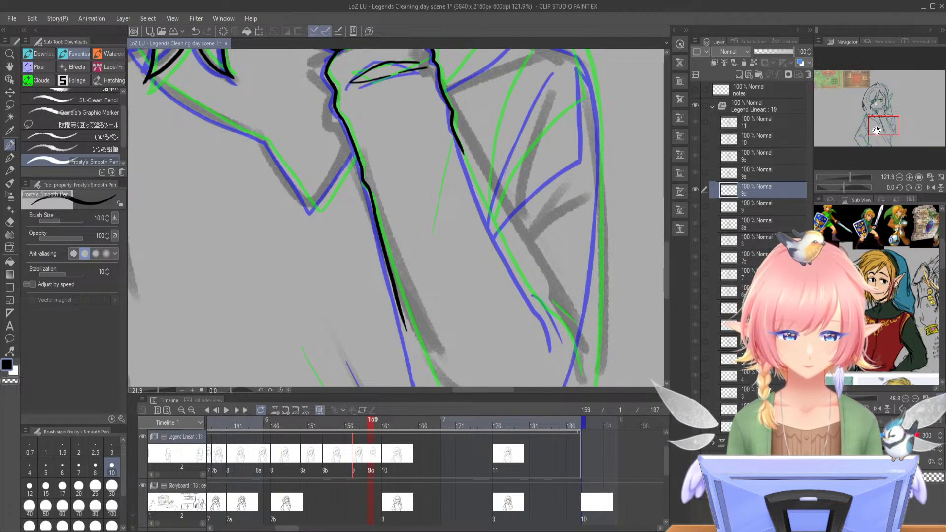
{"action": "left_click", "coordinate": [851, 175]}
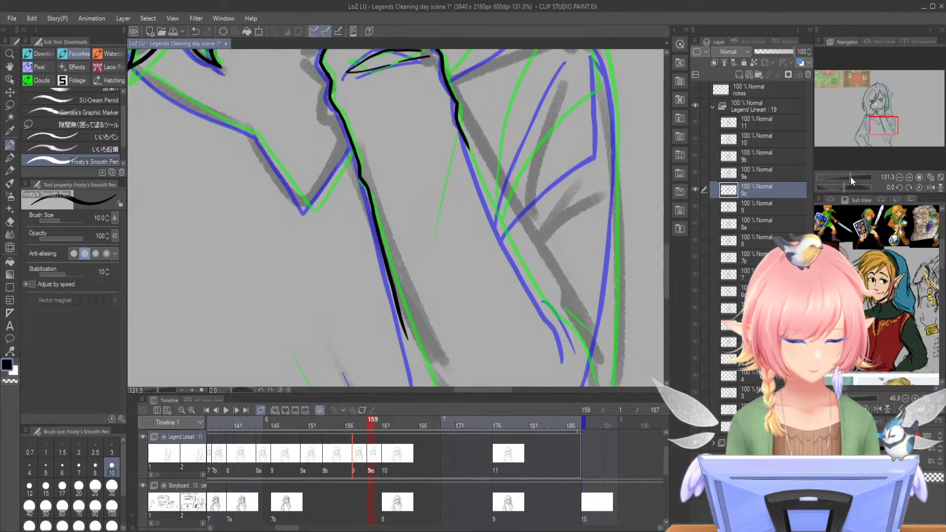
{"action": "left_click_drag", "start_coordinate": [454, 131], "coordinate": [497, 228]}
{"action": "key", "text": "ctrl+z"}
{"action": "left_click_drag", "start_coordinate": [454, 130], "coordinate": [567, 360]}
{"action": "left_click_drag", "start_coordinate": [544, 295], "coordinate": [571, 328]}
- Ink the right-hand shoulder line from the neck and start the upper arm's outer contour on cel 9c
{"action": "left_click_drag", "start_coordinate": [884, 126], "coordinate": [884, 114]}
{"action": "left_click_drag", "start_coordinate": [369, 110], "coordinate": [435, 142]}
{"action": "key", "text": "ctrl+z"}
{"action": "mouse_move", "coordinate": [367, 108]}
{"action": "left_mouse_down"}
{"action": "mouse_move", "coordinate": [419, 134]}
{"action": "mouse_move", "coordinate": [501, 148]}
{"action": "left_mouse_up"}
{"action": "key", "text": "ctrl+z"}
{"action": "left_click_drag", "start_coordinate": [398, 123], "coordinate": [530, 148]}
{"action": "key", "text": "ctrl+z"}
{"action": "mouse_move", "coordinate": [401, 124]}
{"action": "left_mouse_down"}
{"action": "mouse_move", "coordinate": [529, 156]}
{"action": "mouse_move", "coordinate": [555, 208]}
{"action": "mouse_move", "coordinate": [585, 91]}
{"action": "mouse_move", "coordinate": [586, 128]}
{"action": "left_mouse_up"}
{"action": "key", "text": "ctrl+z"}
{"action": "left_click_drag", "start_coordinate": [580, 53], "coordinate": [586, 194]}
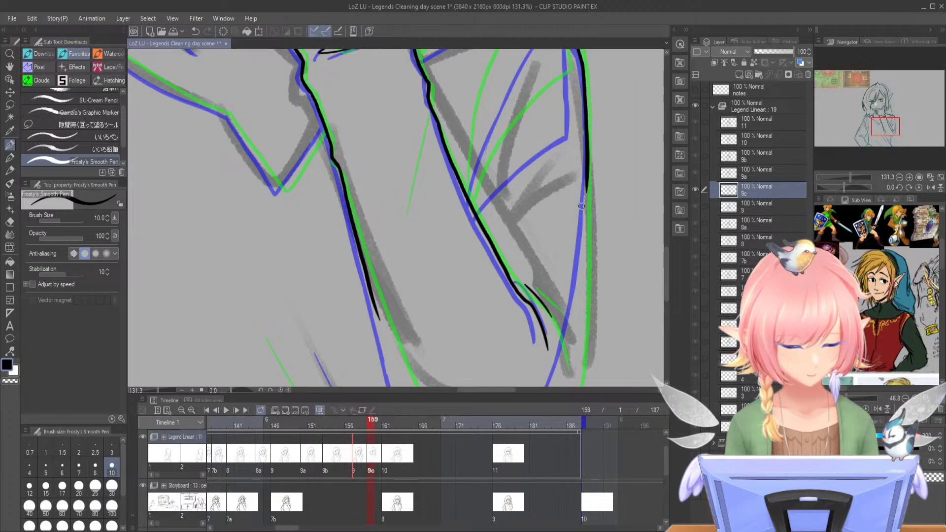
- Extend the raised forearm's left-hand edge into the curve under the elbow on cel 9c
{"action": "left_click_drag", "start_coordinate": [892, 124], "coordinate": [892, 131]}
{"action": "mouse_move", "coordinate": [353, 164]}
{"action": "left_mouse_down"}
{"action": "mouse_move", "coordinate": [399, 290]}
{"action": "mouse_move", "coordinate": [475, 339]}
{"action": "mouse_move", "coordinate": [503, 347]}
{"action": "mouse_move", "coordinate": [515, 338]}
{"action": "left_mouse_up"}
{"action": "key", "text": "ctrl+z"}
{"action": "left_click_drag", "start_coordinate": [451, 326], "coordinate": [502, 342]}
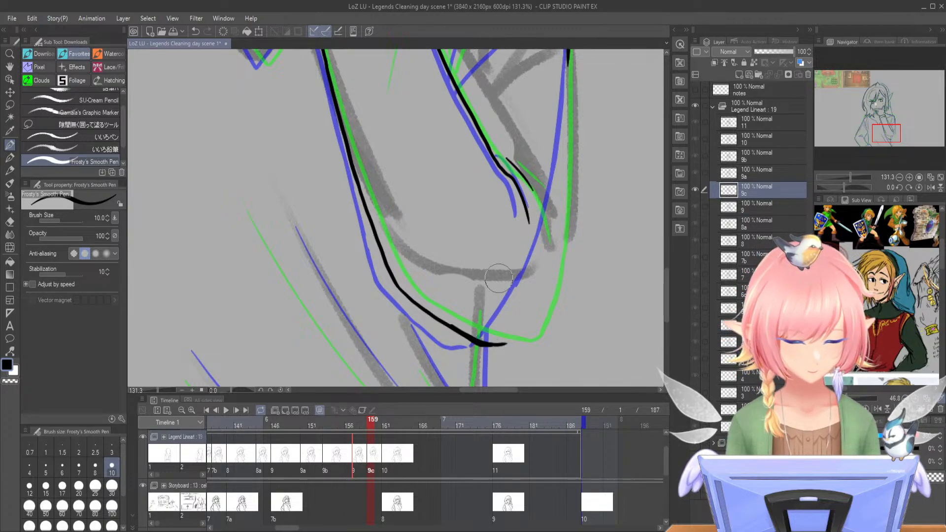
- Close the bent elbow's tip, join it to the upper arm's outer contour and refine the inner elbow crease
{"action": "left_click_drag", "start_coordinate": [505, 344], "coordinate": [538, 294]}
{"action": "key", "text": "ctrl+z"}
{"action": "left_click_drag", "start_coordinate": [501, 346], "coordinate": [547, 273]}
{"action": "key", "text": "ctrl+z"}
{"action": "left_click_drag", "start_coordinate": [496, 345], "coordinate": [548, 262]}
{"action": "scroll", "coordinate": [548, 163], "scroll_direction": "up", "scroll_amount": 3}
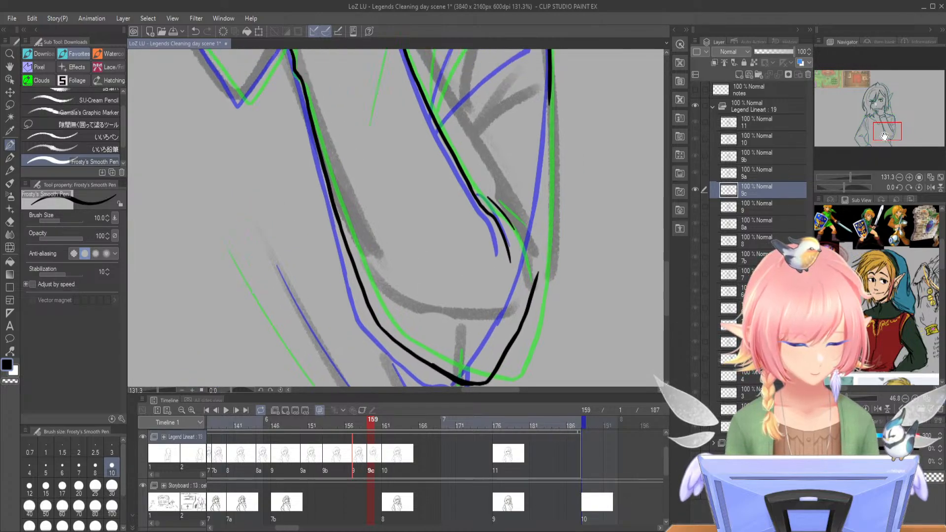
{"action": "mouse_move", "coordinate": [552, 114]}
{"action": "left_mouse_down"}
{"action": "mouse_move", "coordinate": [542, 272]}
{"action": "mouse_move", "coordinate": [526, 336]}
{"action": "left_mouse_up"}
{"action": "left_click_drag", "start_coordinate": [890, 124], "coordinate": [890, 121]}
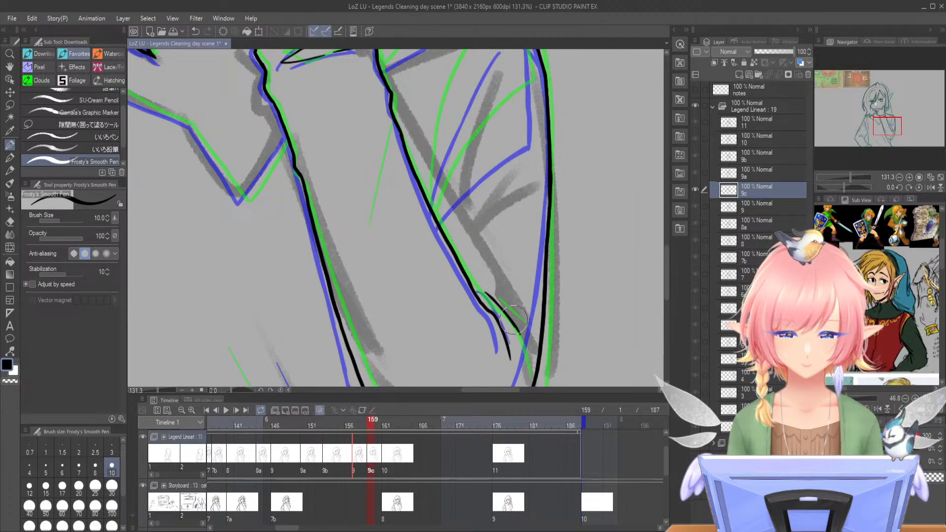
{"action": "left_click_drag", "start_coordinate": [478, 197], "coordinate": [506, 275]}
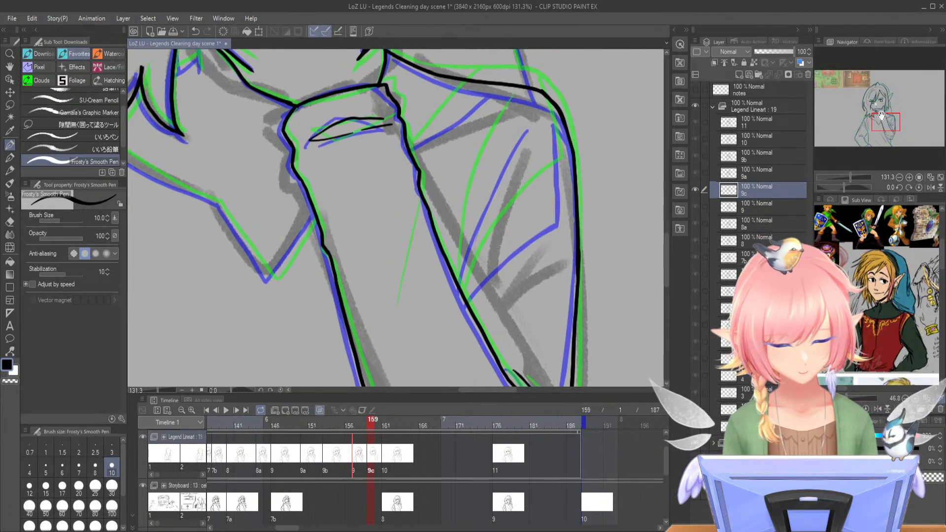
- Ink the curved sleeve folds and the short vertical fold line on the right-hand upper arm of cel 9c
{"action": "left_click_drag", "start_coordinate": [516, 115], "coordinate": [476, 191]}
{"action": "key", "text": "ctrl+z"}
{"action": "mouse_move", "coordinate": [518, 112]}
{"action": "left_mouse_down"}
{"action": "mouse_move", "coordinate": [484, 184]}
{"action": "mouse_move", "coordinate": [460, 281]}
{"action": "left_mouse_up"}
{"action": "key", "text": "ctrl+z"}
{"action": "left_click_drag", "start_coordinate": [492, 162], "coordinate": [469, 245]}
{"action": "key", "text": "ctrl+z"}
{"action": "key", "text": "ctrl+z"}
{"action": "mouse_move", "coordinate": [523, 107]}
{"action": "left_mouse_down"}
{"action": "mouse_move", "coordinate": [481, 188]}
{"action": "mouse_move", "coordinate": [456, 283]}
{"action": "mouse_move", "coordinate": [473, 281]}
{"action": "mouse_move", "coordinate": [505, 231]}
{"action": "mouse_move", "coordinate": [551, 194]}
{"action": "mouse_move", "coordinate": [545, 94]}
{"action": "mouse_move", "coordinate": [566, 131]}
{"action": "left_mouse_up"}
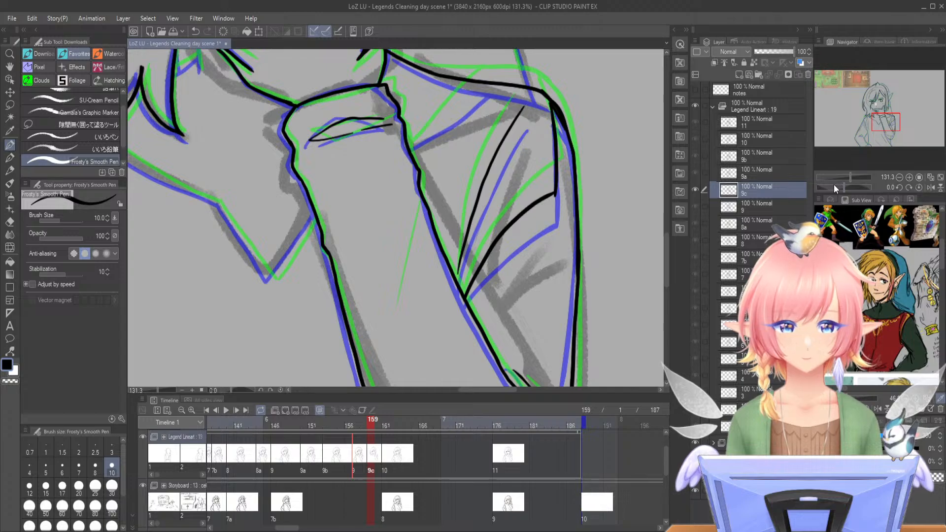
- Ink the slanted fold between the right-hand shoulder and the cuff, plus the short neck lines below the fingers
{"action": "left_click_drag", "start_coordinate": [475, 110], "coordinate": [584, 147]}
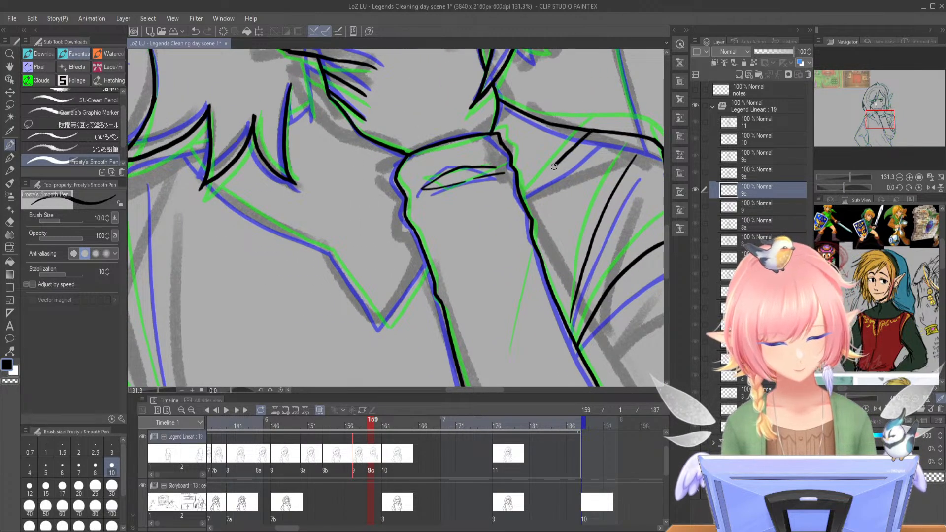
{"action": "left_click_drag", "start_coordinate": [523, 195], "coordinate": [595, 130]}
{"action": "left_click_drag", "start_coordinate": [879, 117], "coordinate": [875, 110]}
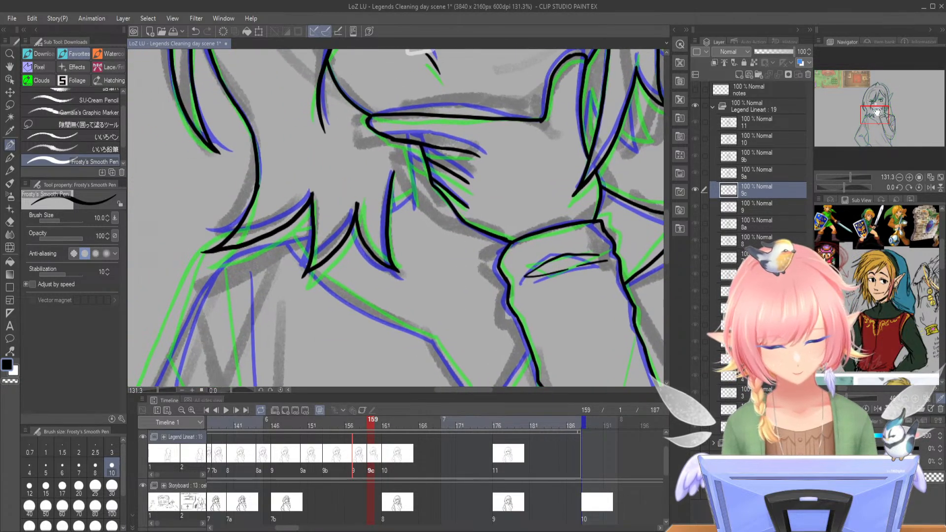
{"action": "left_click_drag", "start_coordinate": [393, 168], "coordinate": [404, 224]}
{"action": "key", "text": "ctrl+z"}
{"action": "mouse_move", "coordinate": [393, 168]}
{"action": "left_mouse_down"}
{"action": "mouse_move", "coordinate": [403, 238]}
{"action": "mouse_move", "coordinate": [403, 221]}
{"action": "left_mouse_up"}
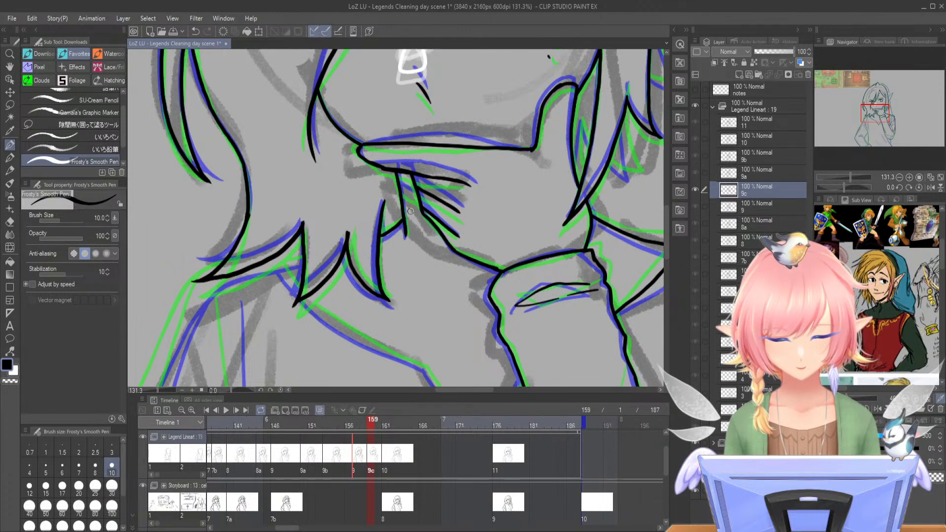
- Ink the left-hand shoulder line below the hair and begin the arm's outer contour on cel 9c
{"action": "left_click_drag", "start_coordinate": [873, 113], "coordinate": [862, 115]}
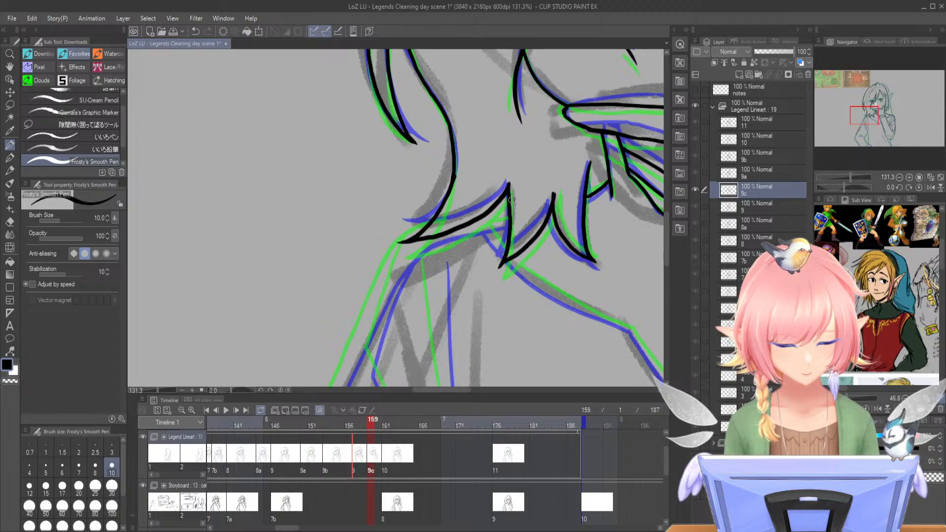
{"action": "mouse_move", "coordinate": [510, 222]}
{"action": "left_mouse_down"}
{"action": "mouse_move", "coordinate": [430, 225]}
{"action": "mouse_move", "coordinate": [400, 254]}
{"action": "mouse_move", "coordinate": [369, 333]}
{"action": "left_mouse_up"}
{"action": "left_click_drag", "start_coordinate": [849, 108], "coordinate": [844, 116]}
{"action": "key", "text": "ctrl+z"}
{"action": "left_click_drag", "start_coordinate": [499, 95], "coordinate": [441, 197]}
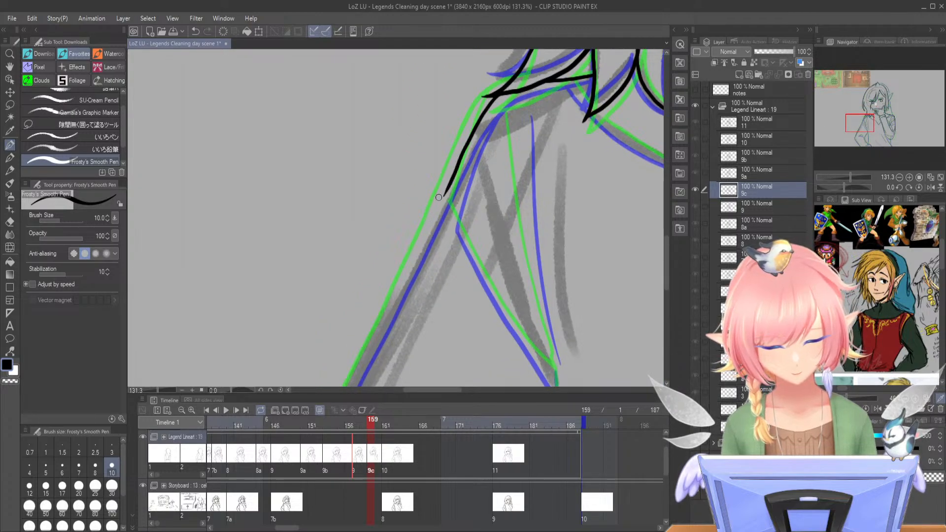
- Ink the left-hand arm's outer contour down to the elbow and along the forearm to the canvas edge
{"action": "left_click_drag", "start_coordinate": [850, 176], "coordinate": [847, 177]}
{"action": "key", "text": "ctrl+z"}
{"action": "mouse_move", "coordinate": [431, 86]}
{"action": "left_mouse_down"}
{"action": "mouse_move", "coordinate": [372, 189]}
{"action": "mouse_move", "coordinate": [362, 236]}
{"action": "left_mouse_up"}
{"action": "key", "text": "ctrl+z"}
{"action": "left_click_drag", "start_coordinate": [384, 187], "coordinate": [320, 317]}
{"action": "key", "text": "ctrl+z"}
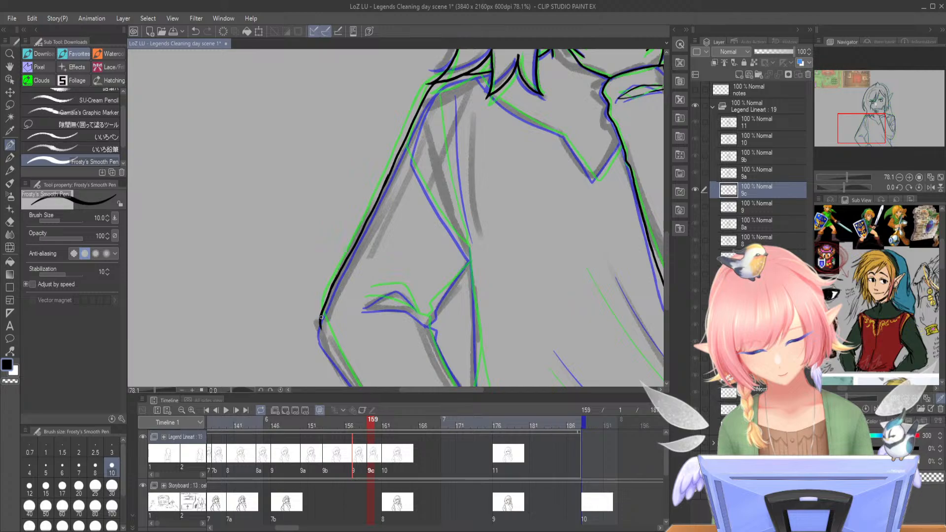
{"action": "key", "text": "ctrl+z"}
{"action": "left_click_drag", "start_coordinate": [331, 285], "coordinate": [323, 336]}
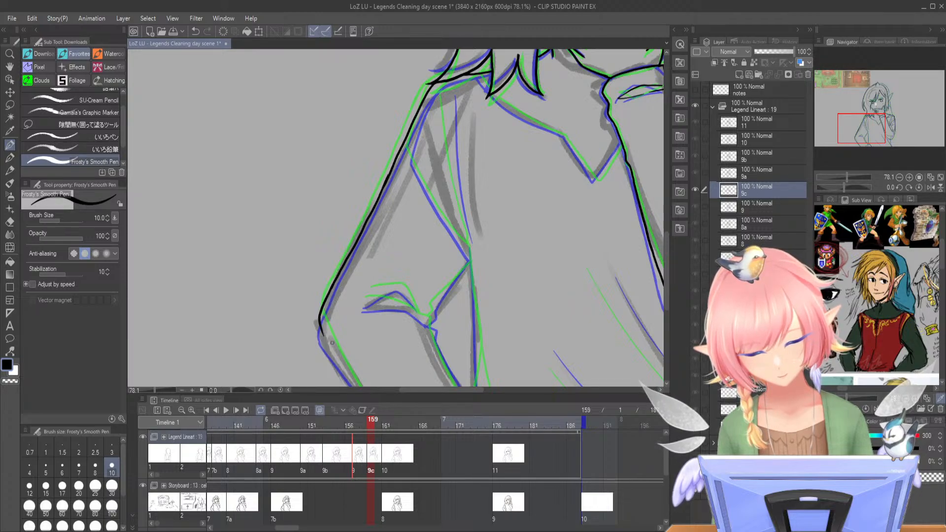
{"action": "left_click_drag", "start_coordinate": [868, 134], "coordinate": [869, 147]}
{"action": "left_click_drag", "start_coordinate": [306, 185], "coordinate": [370, 281]}
{"action": "key", "text": "ctrl+z"}
- Ink the left-hand arm's angled inner edge down to the torso and the long fold line beside it
{"action": "mouse_move", "coordinate": [840, 179]}
{"action": "left_mouse_down"}
{"action": "mouse_move", "coordinate": [855, 160]}
{"action": "mouse_move", "coordinate": [863, 116]}
{"action": "left_mouse_up"}
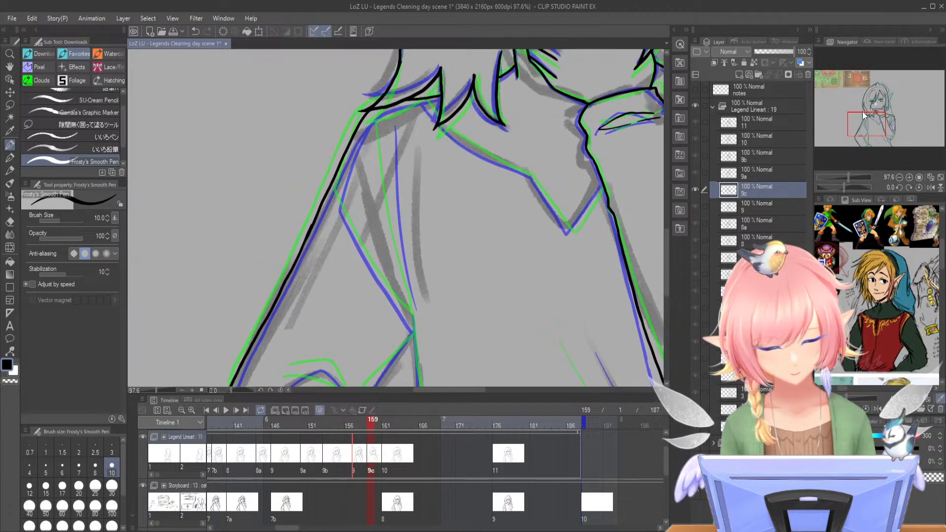
{"action": "mouse_move", "coordinate": [361, 127]}
{"action": "left_mouse_down"}
{"action": "mouse_move", "coordinate": [339, 189]}
{"action": "mouse_move", "coordinate": [344, 216]}
{"action": "mouse_move", "coordinate": [416, 327]}
{"action": "left_mouse_up"}
{"action": "left_click_drag", "start_coordinate": [385, 122], "coordinate": [394, 230]}
{"action": "key", "text": "ctrl+z"}
{"action": "left_click_drag", "start_coordinate": [384, 121], "coordinate": [411, 301]}
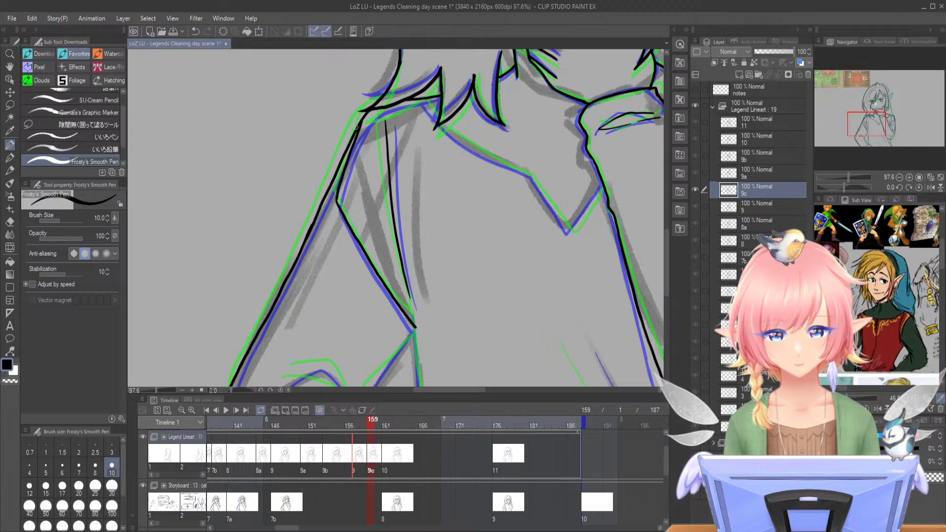
- Ink the torso's left-hand side line from the arm's inner point down to the wrist, with a short branching fold
{"action": "scroll", "coordinate": [436, 144], "scroll_direction": "down", "scroll_amount": 5}
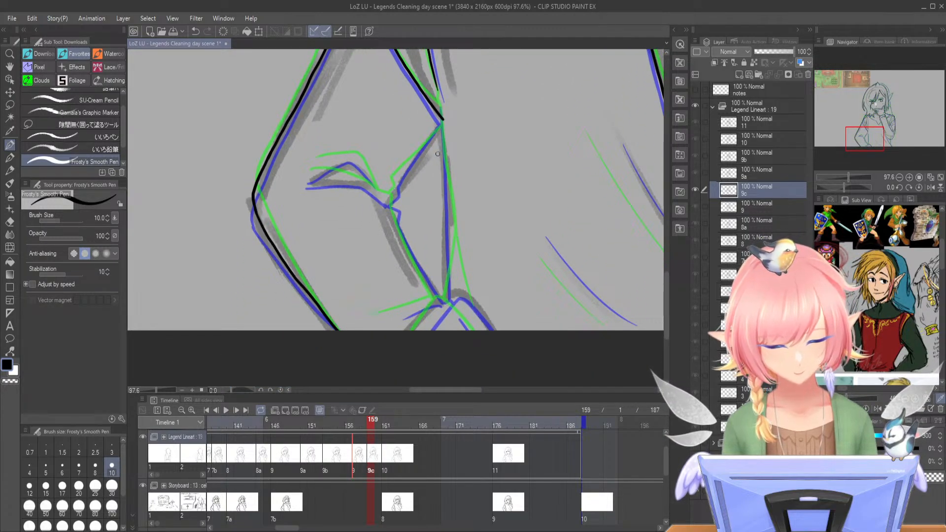
{"action": "left_click_drag", "start_coordinate": [443, 109], "coordinate": [444, 192]}
{"action": "key", "text": "ctrl+z"}
{"action": "left_click_drag", "start_coordinate": [442, 103], "coordinate": [447, 216]}
{"action": "key", "text": "ctrl+z"}
{"action": "left_click_drag", "start_coordinate": [441, 102], "coordinate": [457, 265]}
{"action": "key", "text": "ctrl+z"}
{"action": "left_click_drag", "start_coordinate": [450, 226], "coordinate": [458, 277]}
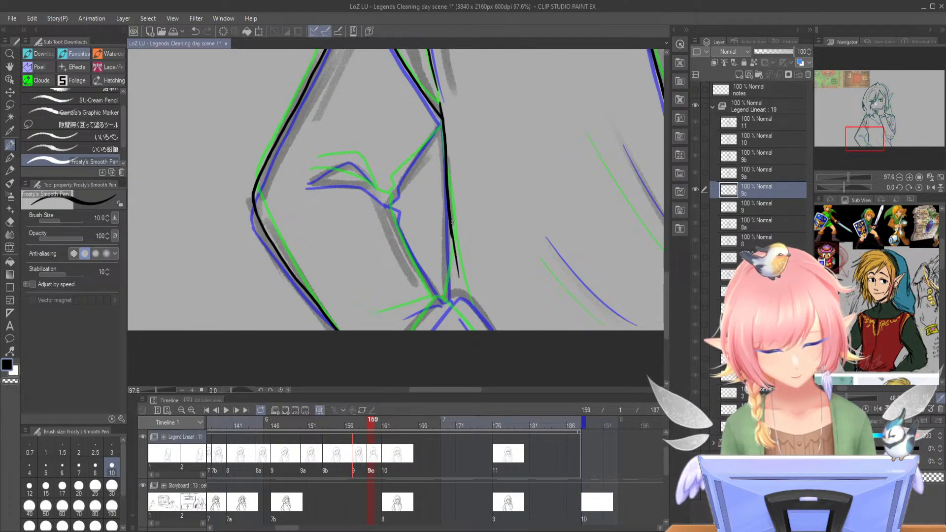
{"action": "left_click_drag", "start_coordinate": [450, 228], "coordinate": [447, 303]}
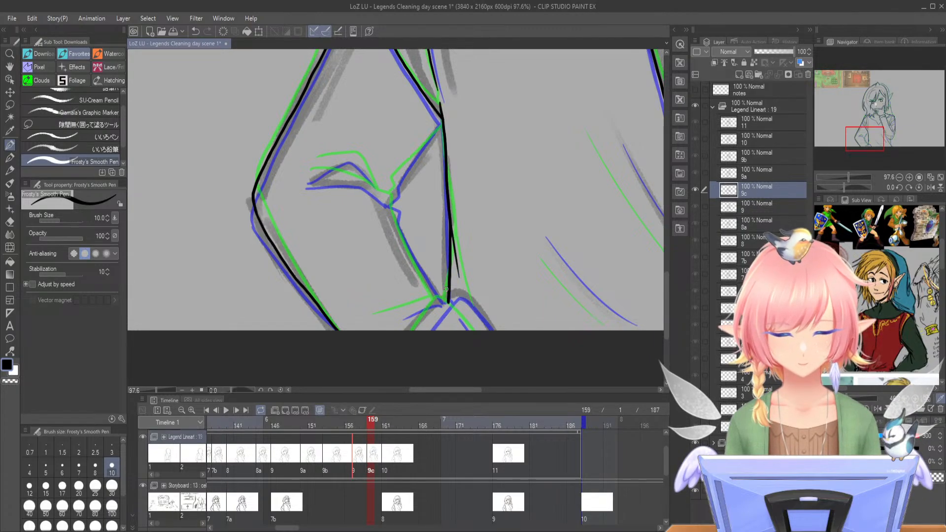
- Ink the inner edge of the left-hand bent arm down to the wrist and the peaked lines below it
{"action": "mouse_move", "coordinate": [442, 123]}
{"action": "left_mouse_down"}
{"action": "mouse_move", "coordinate": [388, 201]}
{"action": "mouse_move", "coordinate": [437, 298]}
{"action": "left_mouse_up"}
{"action": "key", "text": "ctrl+z"}
{"action": "mouse_move", "coordinate": [394, 216]}
{"action": "left_mouse_down"}
{"action": "mouse_move", "coordinate": [433, 294]}
{"action": "mouse_move", "coordinate": [453, 302]}
{"action": "mouse_move", "coordinate": [419, 330]}
{"action": "left_mouse_up"}
{"action": "key", "text": "ctrl+z"}
{"action": "mouse_move", "coordinate": [456, 302]}
{"action": "left_mouse_down"}
{"action": "mouse_move", "coordinate": [413, 328]}
{"action": "mouse_move", "coordinate": [464, 315]}
{"action": "mouse_move", "coordinate": [450, 303]}
{"action": "mouse_move", "coordinate": [486, 330]}
{"action": "left_mouse_up"}
{"action": "key", "text": "ctrl+z"}
{"action": "left_click_drag", "start_coordinate": [449, 301], "coordinate": [479, 329]}
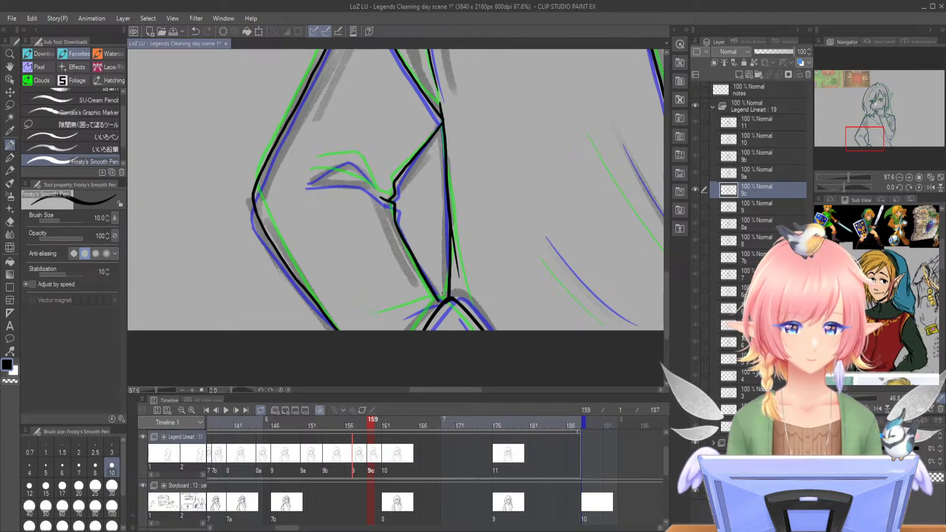
- Ink the slanted wrist crease and the two curved sleeve folds at the left-hand inner elbow on cel 9c
{"action": "left_click_drag", "start_coordinate": [443, 301], "coordinate": [394, 314]}
{"action": "key", "text": "ctrl+z"}
{"action": "key", "text": "ctrl+z"}
{"action": "left_click_drag", "start_coordinate": [446, 301], "coordinate": [392, 316]}
{"action": "left_click_drag", "start_coordinate": [864, 138], "coordinate": [863, 137]}
{"action": "left_click_drag", "start_coordinate": [848, 177], "coordinate": [854, 177]}
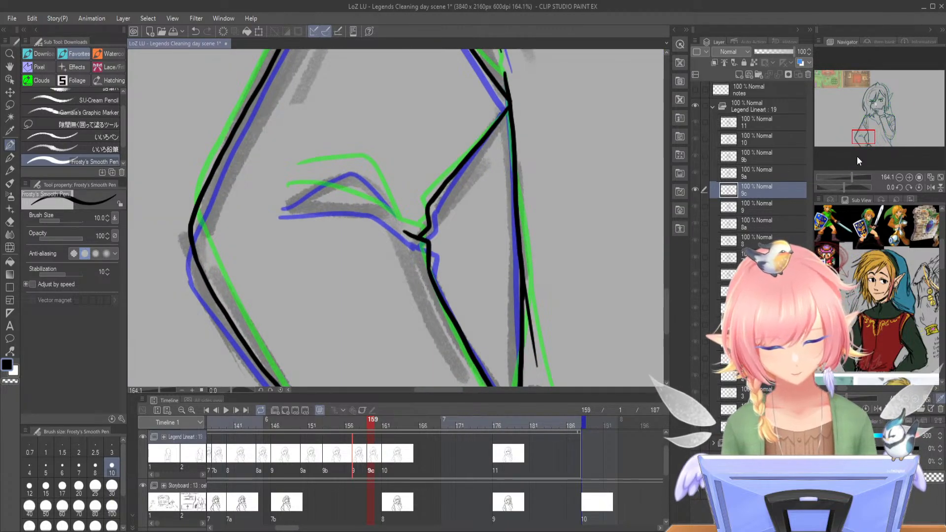
{"action": "mouse_move", "coordinate": [278, 201]}
{"action": "left_mouse_down"}
{"action": "mouse_move", "coordinate": [339, 203]}
{"action": "mouse_move", "coordinate": [394, 222]}
{"action": "mouse_move", "coordinate": [357, 168]}
{"action": "mouse_move", "coordinate": [291, 187]}
{"action": "left_mouse_up"}
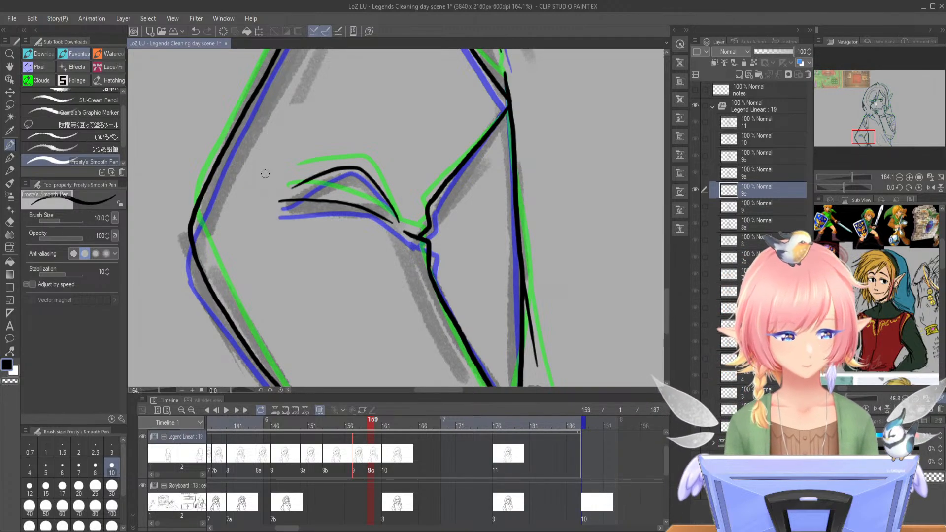
- Ink the two long curved fold lines across the lower torso on cel 9c
{"action": "left_click_drag", "start_coordinate": [852, 176], "coordinate": [848, 177]}
{"action": "left_click_drag", "start_coordinate": [868, 136], "coordinate": [885, 138]}
{"action": "left_click_drag", "start_coordinate": [315, 245], "coordinate": [416, 338]}
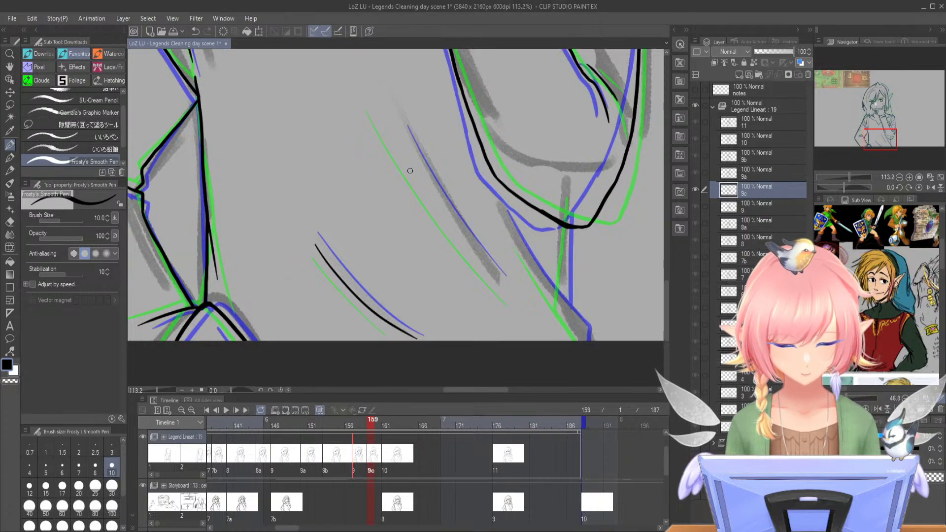
{"action": "mouse_move", "coordinate": [391, 122]}
{"action": "left_mouse_down"}
{"action": "mouse_move", "coordinate": [421, 185]}
{"action": "mouse_move", "coordinate": [493, 278]}
{"action": "left_mouse_up"}
{"action": "key", "text": "ctrl+z"}
{"action": "mouse_move", "coordinate": [391, 123]}
{"action": "left_mouse_down"}
{"action": "mouse_move", "coordinate": [438, 209]}
{"action": "mouse_move", "coordinate": [514, 297]}
{"action": "left_mouse_up"}
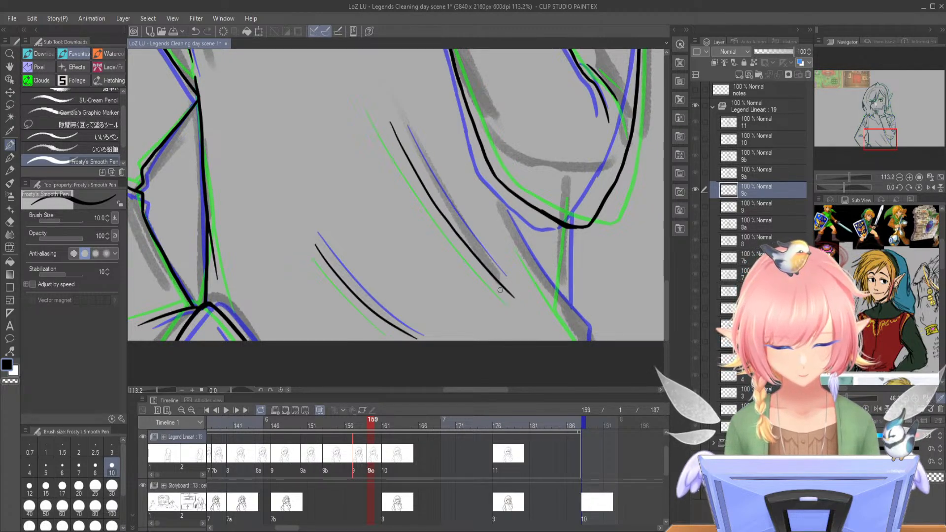
- Ink the slanted torso line and the vertical line below the raised arm's elbow on cel 9c
{"action": "left_click_drag", "start_coordinate": [872, 135], "coordinate": [876, 135]}
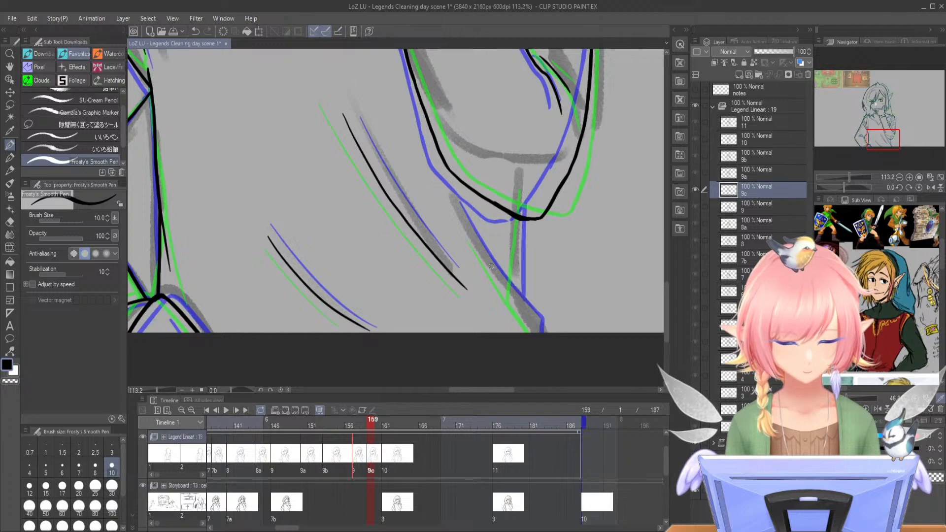
{"action": "left_click_drag", "start_coordinate": [464, 221], "coordinate": [538, 327]}
{"action": "left_click_drag", "start_coordinate": [521, 216], "coordinate": [517, 301]}
{"action": "key", "text": "ctrl+z"}
{"action": "left_click_drag", "start_coordinate": [521, 214], "coordinate": [520, 306]}
- Ink the short collar line beneath the hair tips at the left-hand shoulder on cel 9c
{"action": "left_click_drag", "start_coordinate": [888, 135], "coordinate": [881, 119]}
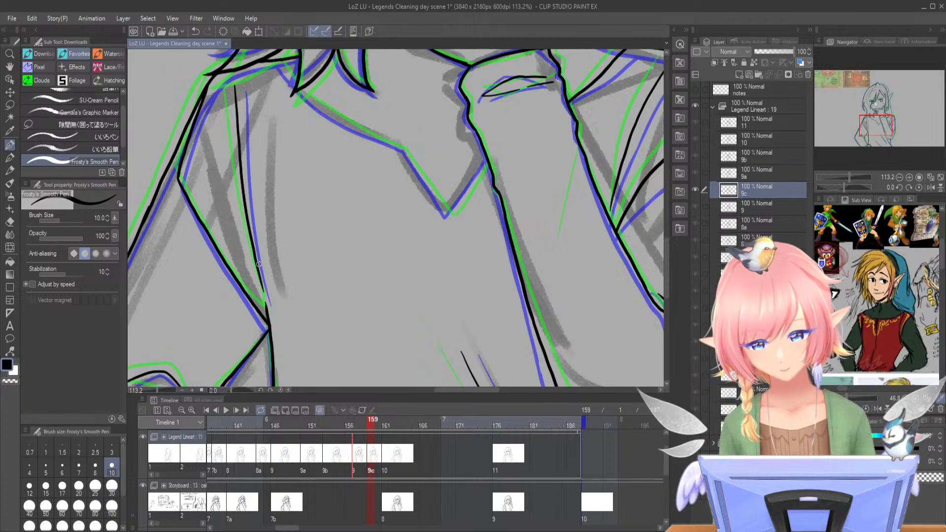
{"action": "left_click_drag", "start_coordinate": [871, 123], "coordinate": [873, 118]}
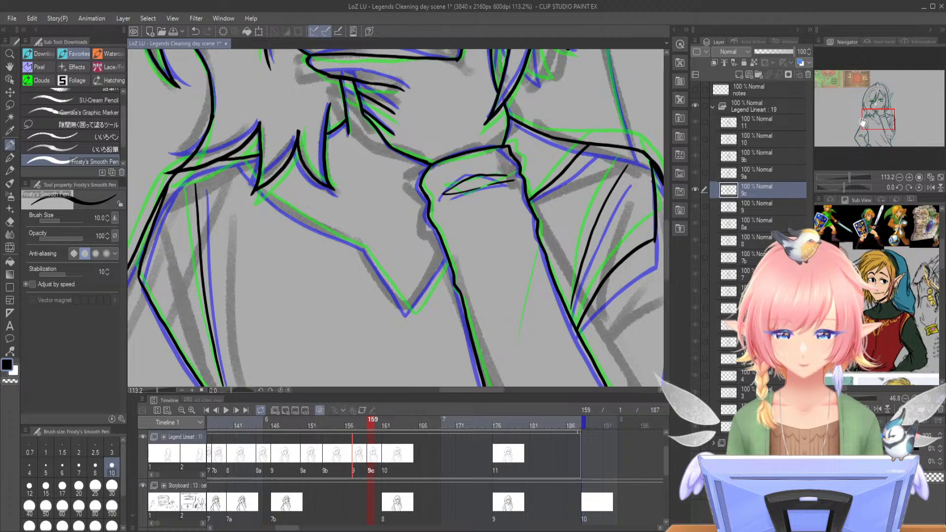
{"action": "left_click_drag", "start_coordinate": [849, 178], "coordinate": [851, 162]}
{"action": "left_click_drag", "start_coordinate": [199, 143], "coordinate": [257, 208]}
{"action": "key", "text": "ctrl+z"}
{"action": "left_click_drag", "start_coordinate": [199, 143], "coordinate": [266, 210]}
{"action": "key", "text": "ctrl+z"}
{"action": "key", "text": "ctrl+z"}
- Ink the V-shaped neckline from the left-hand hair tip to its point and up to the raised sleeve
{"action": "mouse_move", "coordinate": [220, 176]}
{"action": "left_mouse_down"}
{"action": "mouse_move", "coordinate": [197, 145]}
{"action": "mouse_move", "coordinate": [232, 188]}
{"action": "mouse_move", "coordinate": [290, 227]}
{"action": "mouse_move", "coordinate": [358, 254]}
{"action": "mouse_move", "coordinate": [414, 340]}
{"action": "left_mouse_up"}
{"action": "key", "text": "ctrl+z"}
{"action": "left_click_drag", "start_coordinate": [458, 272], "coordinate": [415, 341]}
{"action": "key", "text": "ctrl+z"}
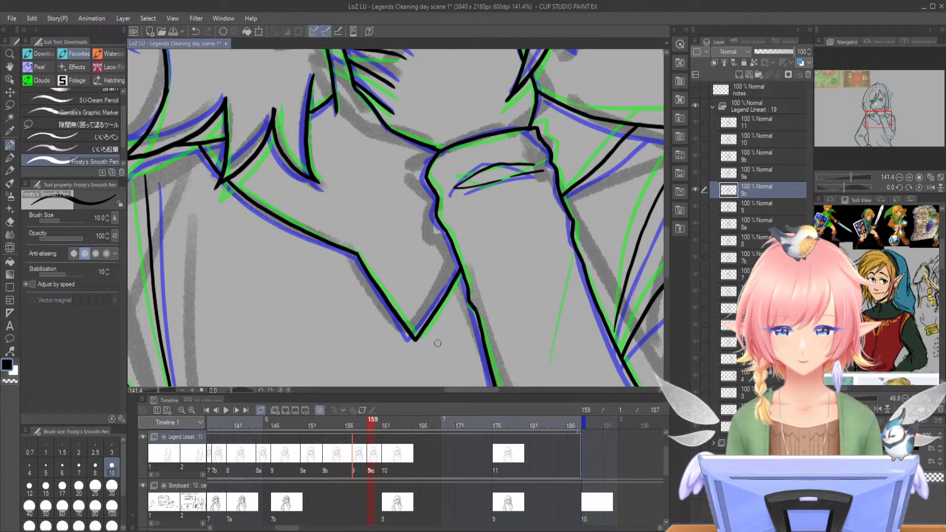
- Ink the short connecting line between the finger lines of the hand beneath the chin on cel 9c
{"action": "left_click_drag", "start_coordinate": [880, 120], "coordinate": [878, 113]}
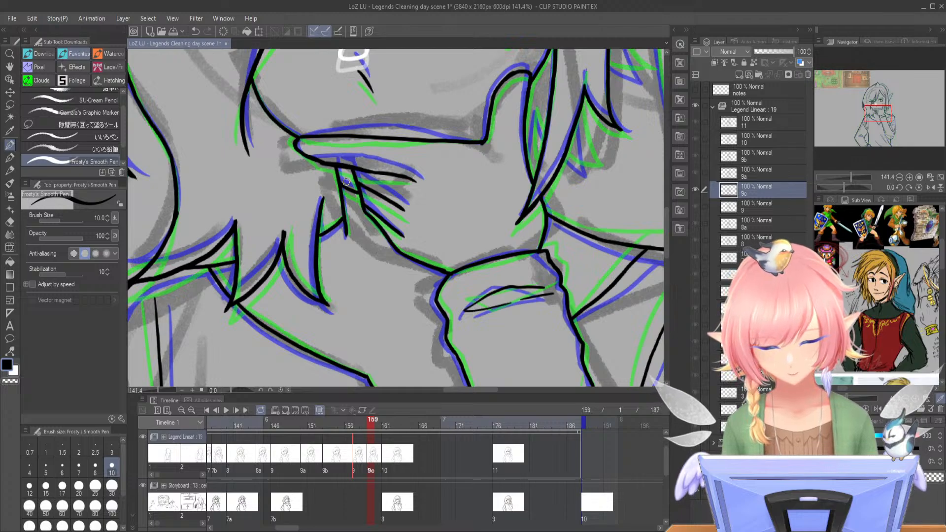
{"action": "key", "text": "ctrl+z"}
{"action": "left_click_drag", "start_coordinate": [342, 185], "coordinate": [360, 196]}
{"action": "key", "text": "ctrl+z"}
{"action": "key", "text": "ctrl+z"}
{"action": "key", "text": "ctrl+z"}
{"action": "key", "text": "ctrl+z"}
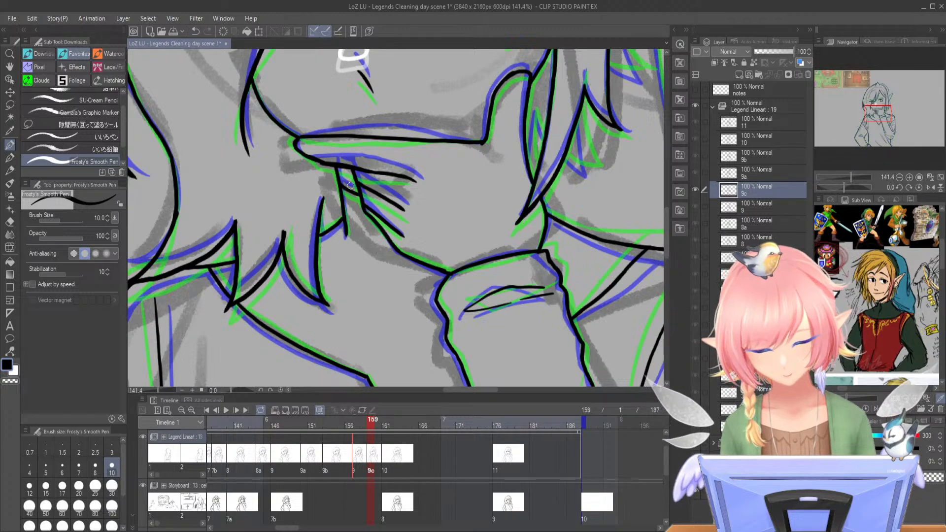
- Ink the upper edge of the pointed ear from the hair out to its tip on cel 9c
{"action": "left_click_drag", "start_coordinate": [850, 176], "coordinate": [848, 178]}
{"action": "left_click_drag", "start_coordinate": [881, 113], "coordinate": [882, 96]}
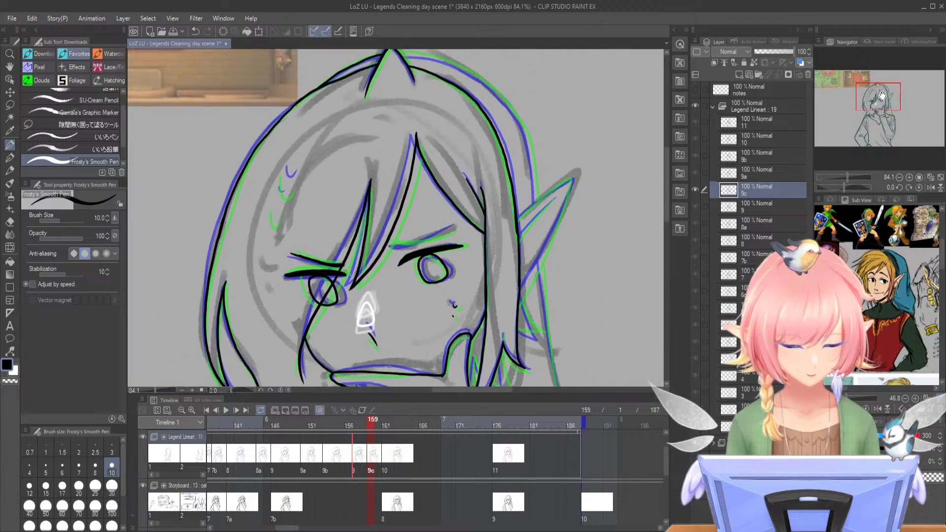
{"action": "left_click_drag", "start_coordinate": [847, 176], "coordinate": [850, 176]}
{"action": "left_click_drag", "start_coordinate": [879, 103], "coordinate": [880, 96]}
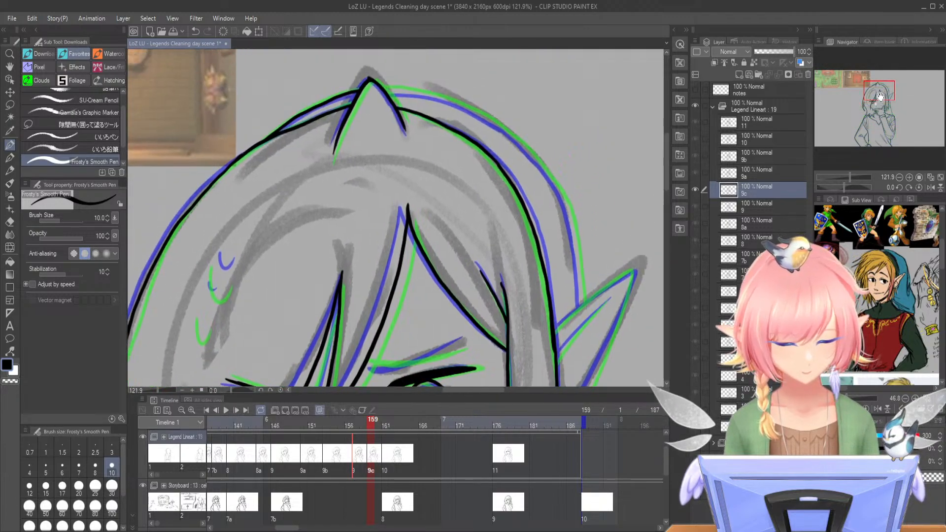
{"action": "left_click_drag", "start_coordinate": [850, 176], "coordinate": [852, 176]}
{"action": "left_click_drag", "start_coordinate": [862, 88], "coordinate": [867, 97]}
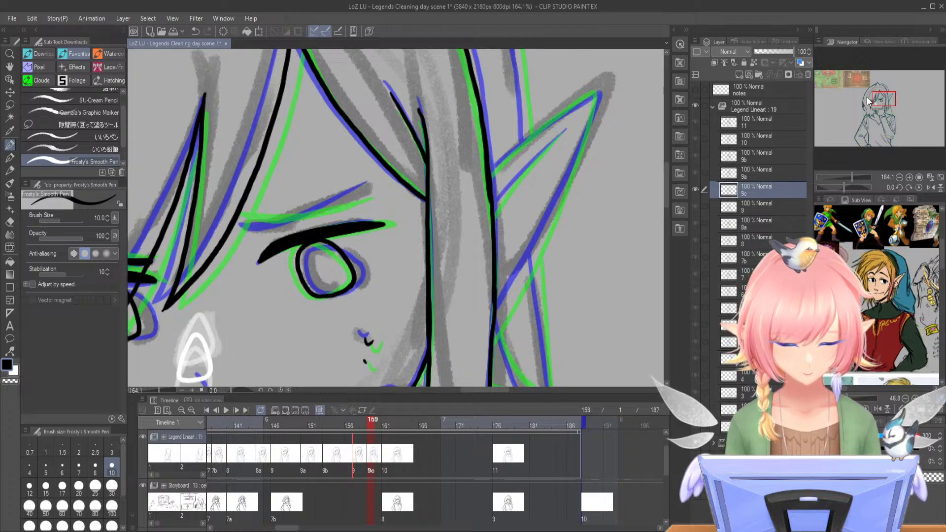
{"action": "mouse_move", "coordinate": [489, 175]}
{"action": "left_mouse_down"}
{"action": "mouse_move", "coordinate": [598, 91]}
{"action": "mouse_move", "coordinate": [591, 118]}
{"action": "left_mouse_up"}
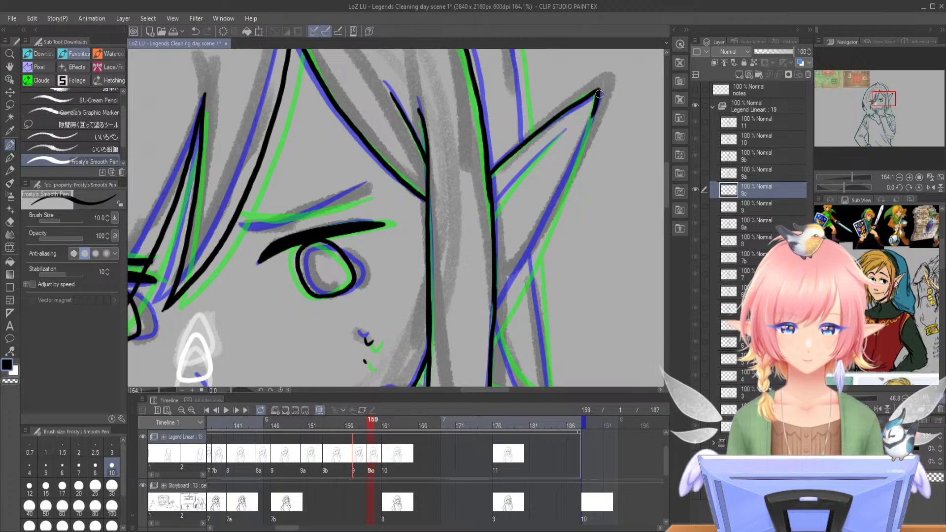
- Ink the outer curve over the back of the head from the top tuft down to the ear on cel 9c
{"action": "left_click_drag", "start_coordinate": [884, 102], "coordinate": [871, 92]}
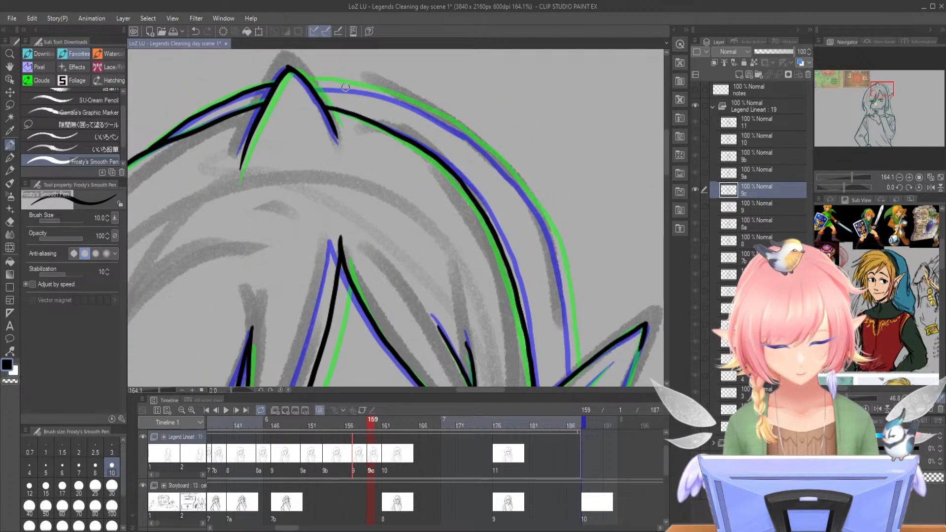
{"action": "mouse_move", "coordinate": [312, 84]}
{"action": "left_mouse_down"}
{"action": "mouse_move", "coordinate": [418, 107]}
{"action": "mouse_move", "coordinate": [473, 146]}
{"action": "mouse_move", "coordinate": [461, 129]}
{"action": "mouse_move", "coordinate": [528, 202]}
{"action": "mouse_move", "coordinate": [517, 178]}
{"action": "mouse_move", "coordinate": [556, 267]}
{"action": "left_mouse_up"}
{"action": "key", "text": "ctrl+z"}
{"action": "key", "text": "ctrl+z"}
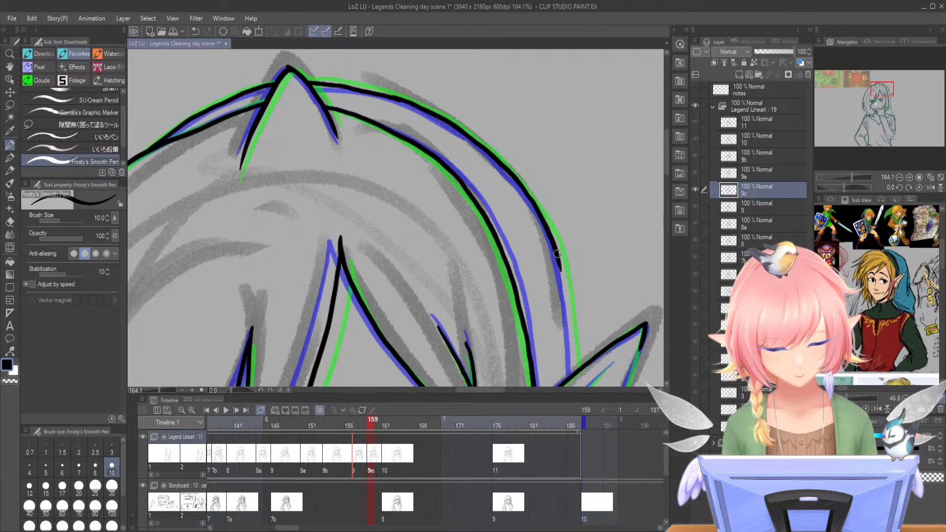
{"action": "key", "text": "ctrl+z"}
{"action": "mouse_move", "coordinate": [521, 187]}
{"action": "left_mouse_down"}
{"action": "mouse_move", "coordinate": [558, 254]}
{"action": "mouse_move", "coordinate": [574, 374]}
{"action": "left_mouse_up"}
{"action": "key", "text": "ctrl+z"}
- Ink the inner ear line and the ear's lower edge from its tip back to the hair on cel 9c
{"action": "left_click_drag", "start_coordinate": [874, 101], "coordinate": [876, 111]}
{"action": "mouse_move", "coordinate": [493, 211]}
{"action": "left_mouse_down"}
{"action": "mouse_move", "coordinate": [566, 127]}
{"action": "mouse_move", "coordinate": [494, 207]}
{"action": "left_mouse_up"}
{"action": "key", "text": "ctrl+z"}
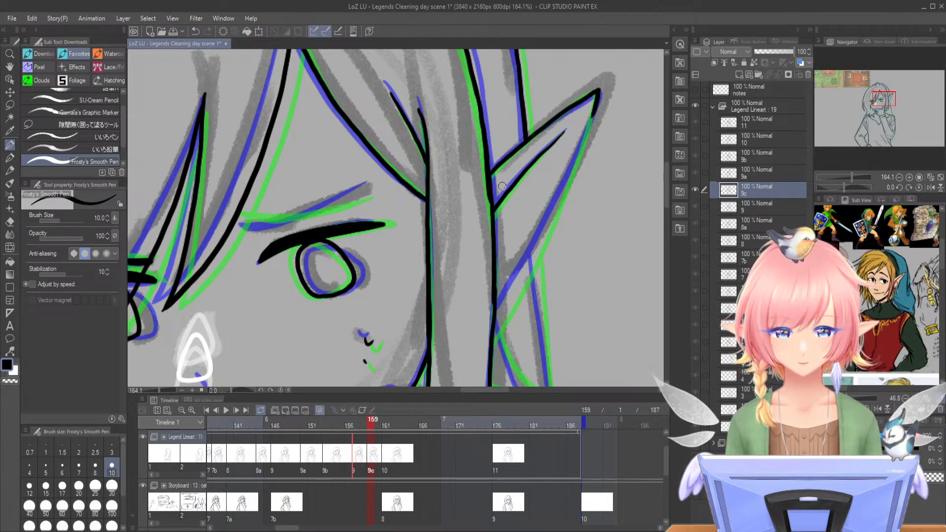
{"action": "left_click_drag", "start_coordinate": [598, 95], "coordinate": [565, 185]}
{"action": "key", "text": "ctrl+z"}
{"action": "left_click_drag", "start_coordinate": [597, 96], "coordinate": [495, 327]}
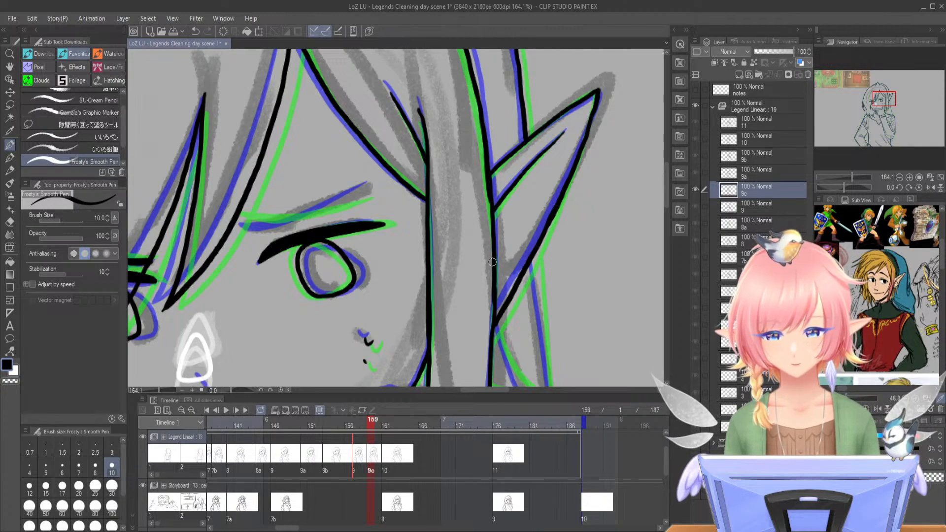
- Ink the small pointed hair tips below the ear and beside the raised hand on cel 9c
{"action": "left_click_drag", "start_coordinate": [492, 262], "coordinate": [457, 90]}
{"action": "left_click_drag", "start_coordinate": [458, 213], "coordinate": [502, 229]}
{"action": "left_click_drag", "start_coordinate": [461, 152], "coordinate": [503, 231]}
{"action": "left_click_drag", "start_coordinate": [407, 321], "coordinate": [441, 342]}
{"action": "left_click_drag", "start_coordinate": [422, 270], "coordinate": [444, 347]}
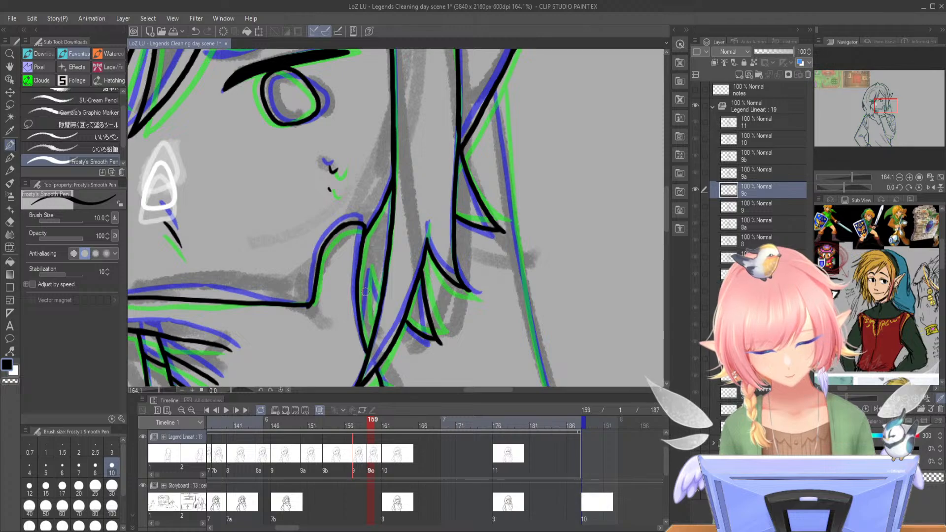
- Ink the short strand lines inside the narrow hair lock next to the raised hand on cel 9c
{"action": "mouse_move", "coordinate": [368, 269]}
{"action": "left_mouse_down"}
{"action": "mouse_move", "coordinate": [367, 319]}
{"action": "mouse_move", "coordinate": [369, 270]}
{"action": "mouse_move", "coordinate": [381, 295]}
{"action": "left_mouse_up"}
{"action": "key", "text": "ctrl+z"}
{"action": "key", "text": "ctrl+z"}
{"action": "left_click_drag", "start_coordinate": [368, 333], "coordinate": [369, 266]}
{"action": "key", "text": "ctrl+z"}
{"action": "left_click_drag", "start_coordinate": [360, 324], "coordinate": [370, 338]}
{"action": "mouse_move", "coordinate": [369, 269]}
{"action": "left_mouse_down"}
{"action": "mouse_move", "coordinate": [371, 335]}
{"action": "mouse_move", "coordinate": [373, 276]}
{"action": "left_mouse_up"}
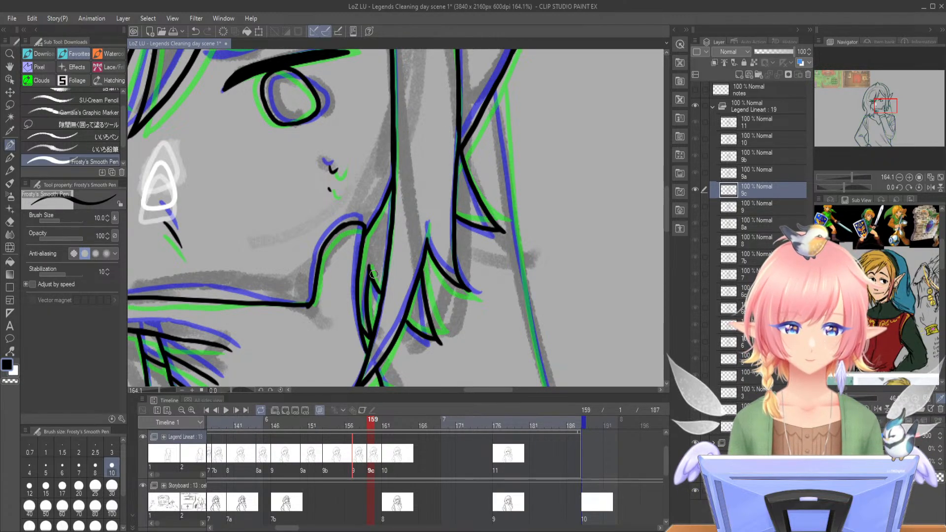
- Ink the long outer line running from the ear's lower edge down to the shoulder on cel 9c
{"action": "left_click_drag", "start_coordinate": [852, 177], "coordinate": [849, 177]}
{"action": "left_click_drag", "start_coordinate": [869, 97], "coordinate": [869, 99]}
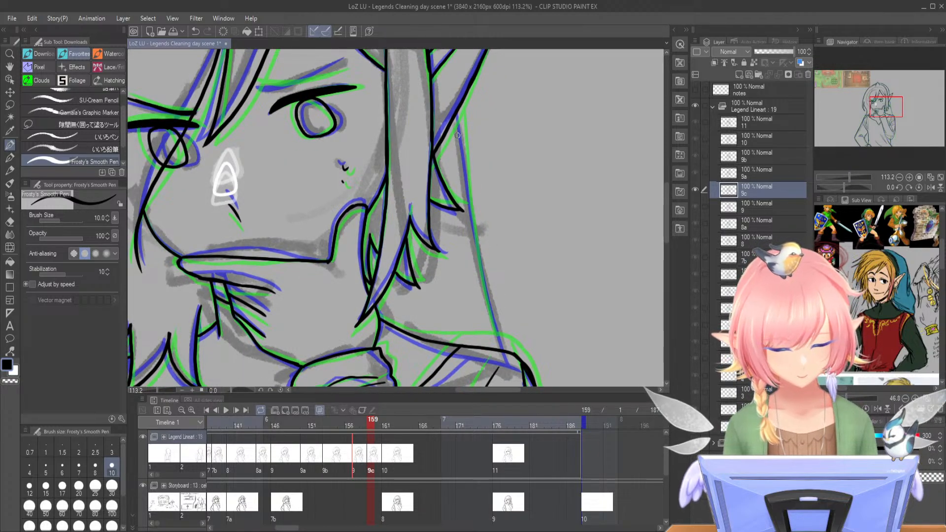
{"action": "left_click_drag", "start_coordinate": [459, 102], "coordinate": [485, 289]}
{"action": "key", "text": "ctrl+z"}
{"action": "key", "text": "ctrl+z"}
{"action": "mouse_move", "coordinate": [471, 218]}
{"action": "left_mouse_down"}
{"action": "mouse_move", "coordinate": [500, 349]}
{"action": "mouse_move", "coordinate": [495, 340]}
{"action": "left_mouse_up"}
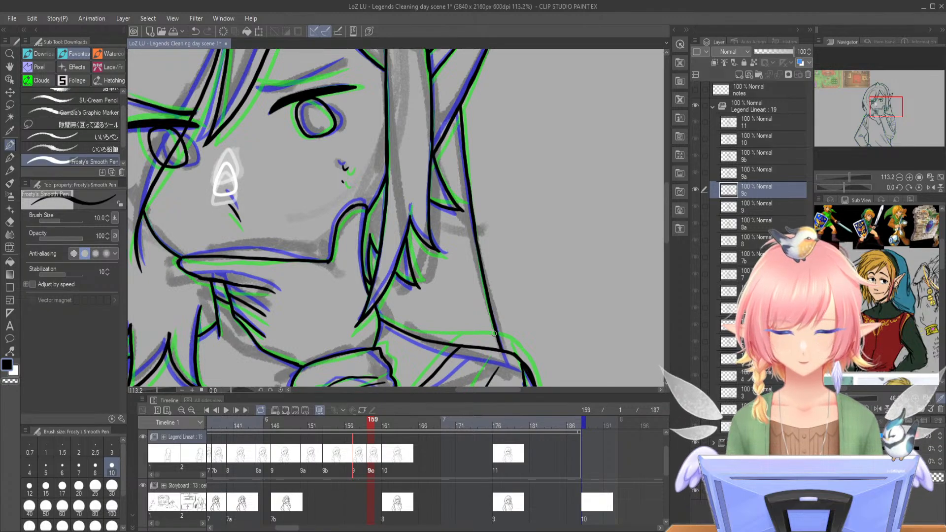
- Ink the sweat drop marks on the forehead hair on cel 9c
{"action": "left_click_drag", "start_coordinate": [846, 179], "coordinate": [846, 176]}
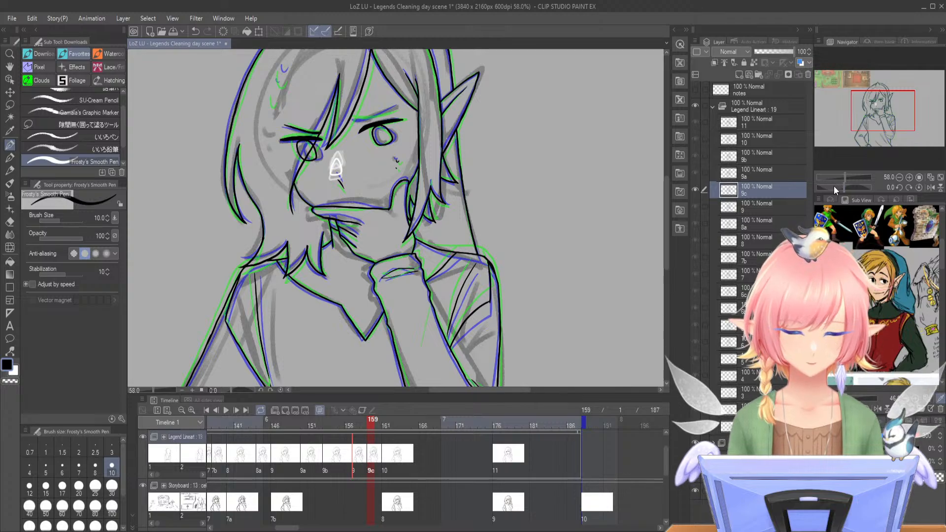
{"action": "left_click_drag", "start_coordinate": [845, 175], "coordinate": [849, 180]}
{"action": "left_click_drag", "start_coordinate": [867, 123], "coordinate": [874, 98]}
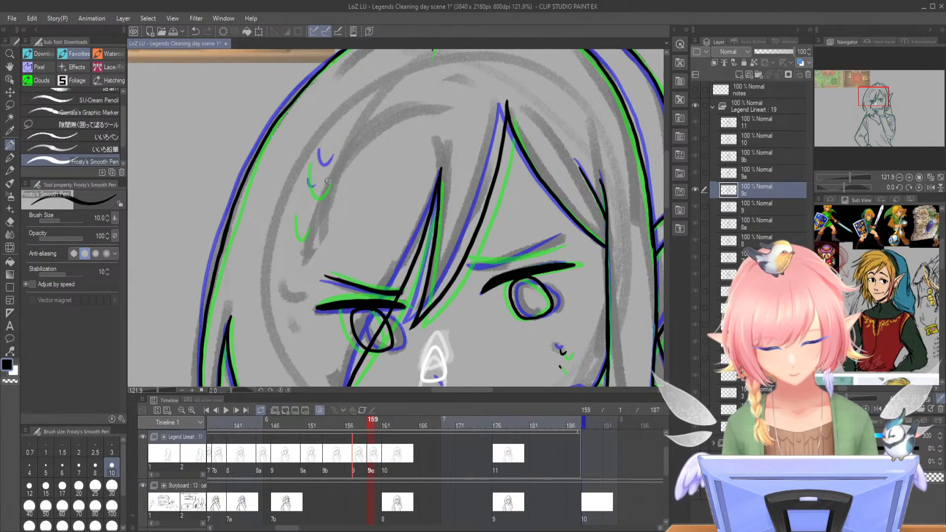
{"action": "left_click_drag", "start_coordinate": [316, 163], "coordinate": [329, 158]}
{"action": "mouse_move", "coordinate": [302, 200]}
{"action": "left_mouse_down"}
{"action": "mouse_move", "coordinate": [313, 205]}
{"action": "mouse_move", "coordinate": [307, 215]}
{"action": "mouse_move", "coordinate": [313, 206]}
{"action": "left_mouse_up"}
{"action": "key", "text": "ctrl+z"}
{"action": "key", "text": "ctrl+z"}
- Lengthen cel 9's exposure before cel 9c by one frame so that cel 9c starts at frame 160
{"action": "left_click_drag", "start_coordinate": [850, 177], "coordinate": [841, 178]}
{"action": "mouse_move", "coordinate": [880, 115]}
{"action": "left_mouse_down"}
{"action": "mouse_move", "coordinate": [883, 137]}
{"action": "mouse_move", "coordinate": [872, 131]}
{"action": "left_mouse_up"}
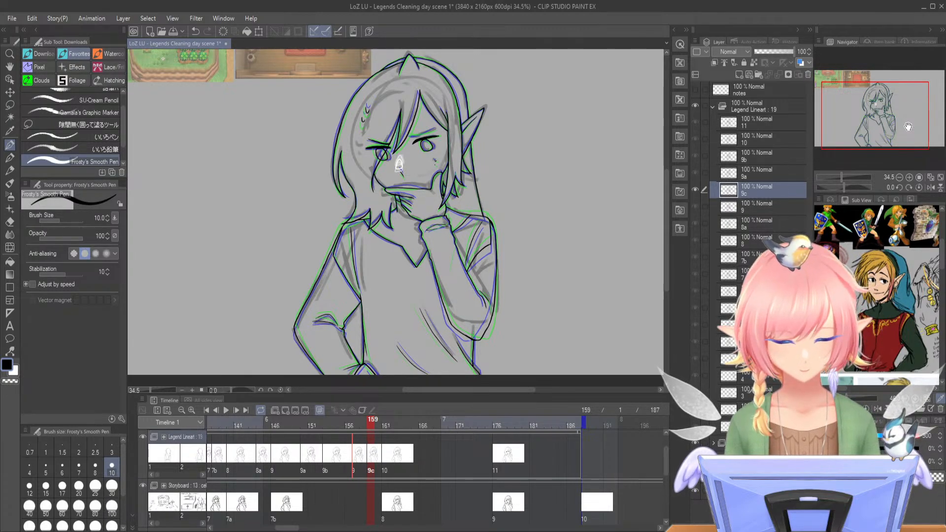
{"action": "left_click", "coordinate": [397, 429]}
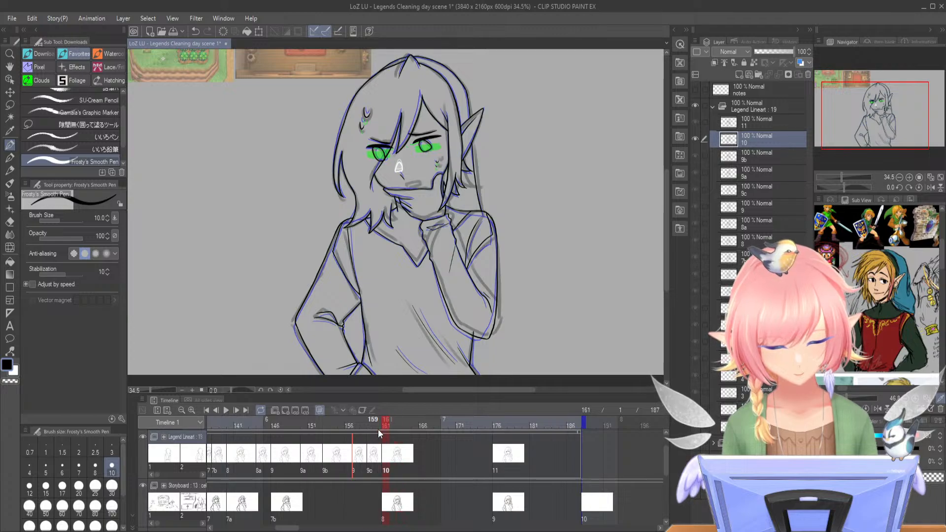
{"action": "left_click", "coordinate": [355, 436]}
{"action": "left_click_drag", "start_coordinate": [355, 436], "coordinate": [376, 457]}
{"action": "left_click", "coordinate": [369, 456]}
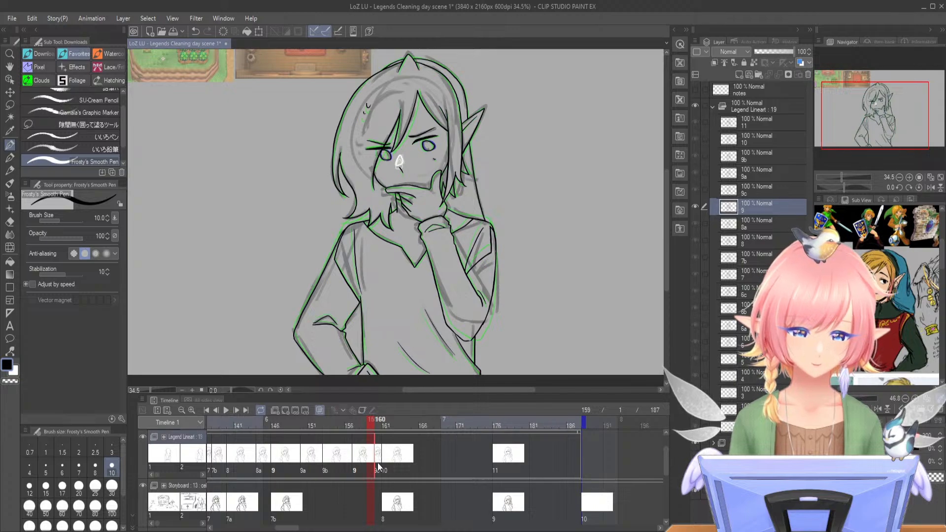
- Play the animation from frame 113 to check the timing of the head and body movement
{"action": "left_click_drag", "start_coordinate": [287, 528], "coordinate": [276, 529]}
{"action": "left_click", "coordinate": [229, 419]}
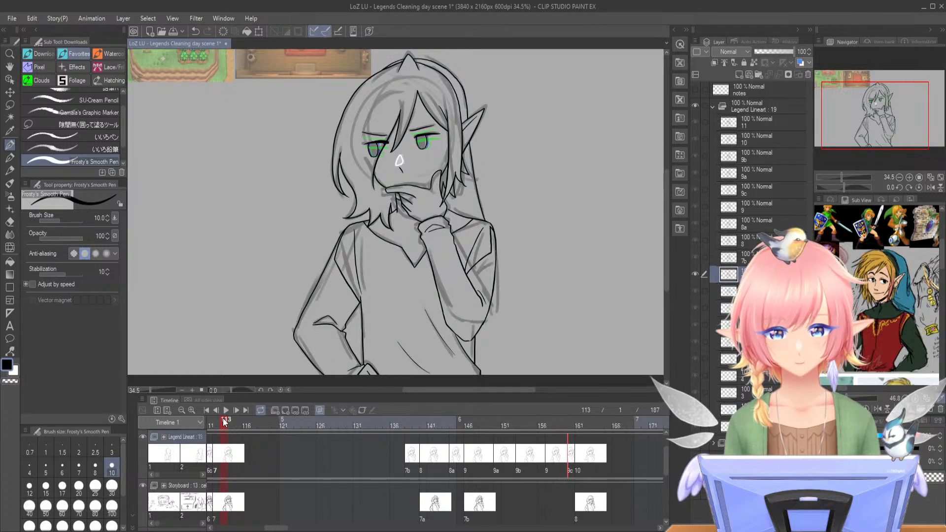
{"action": "left_click", "coordinate": [223, 410]}
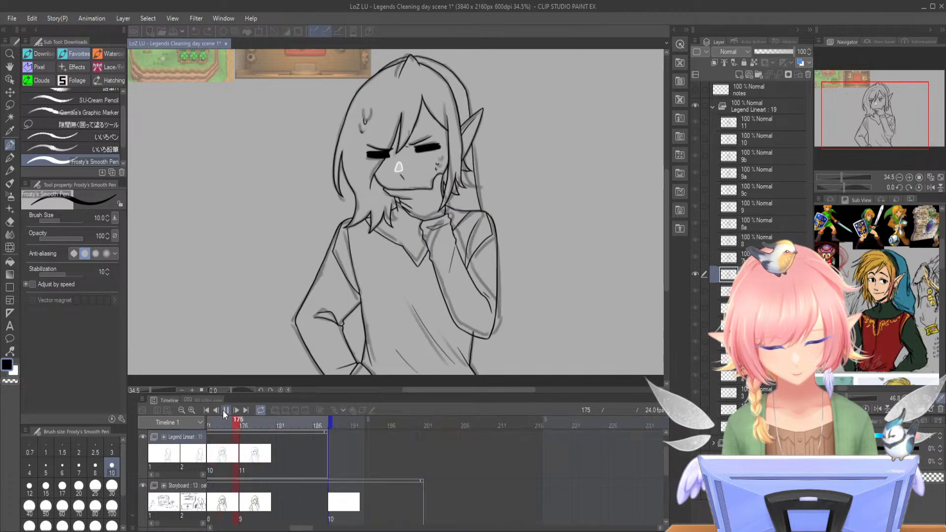
{"action": "left_click", "coordinate": [272, 421]}
- Shift the second cel 9 clip one frame earlier to start at frame 156, with cel 9c starting at frame 159
{"action": "left_click_drag", "start_coordinate": [236, 528], "coordinate": [285, 529]}
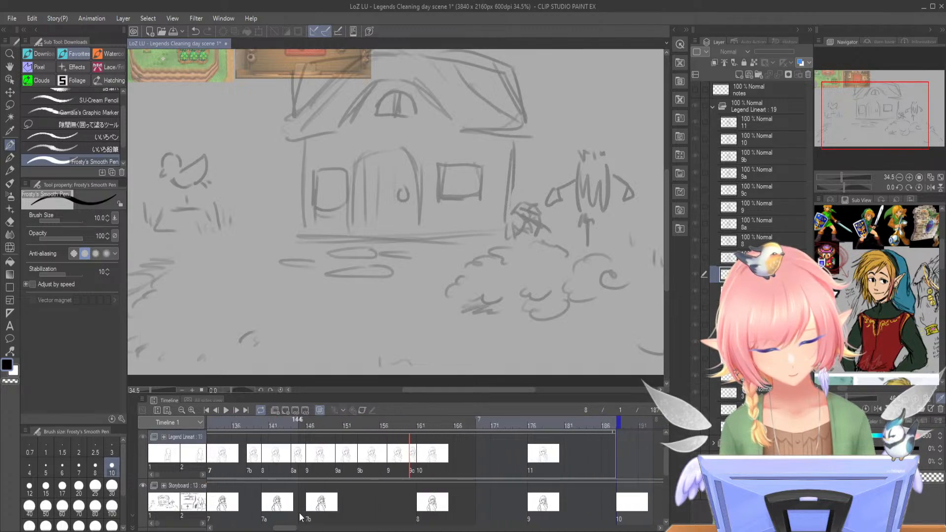
{"action": "left_click", "coordinate": [390, 456]}
{"action": "left_click_drag", "start_coordinate": [387, 457], "coordinate": [380, 458]}
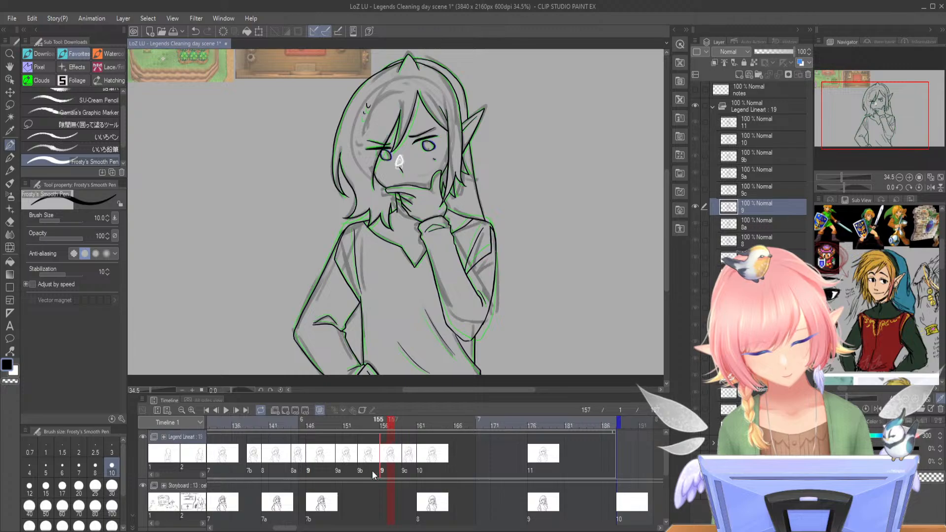
- Play the animation from frame 133 to check the retimed cels 9 and 9c
{"action": "left_click", "coordinate": [213, 428]}
{"action": "left_click", "coordinate": [226, 410]}
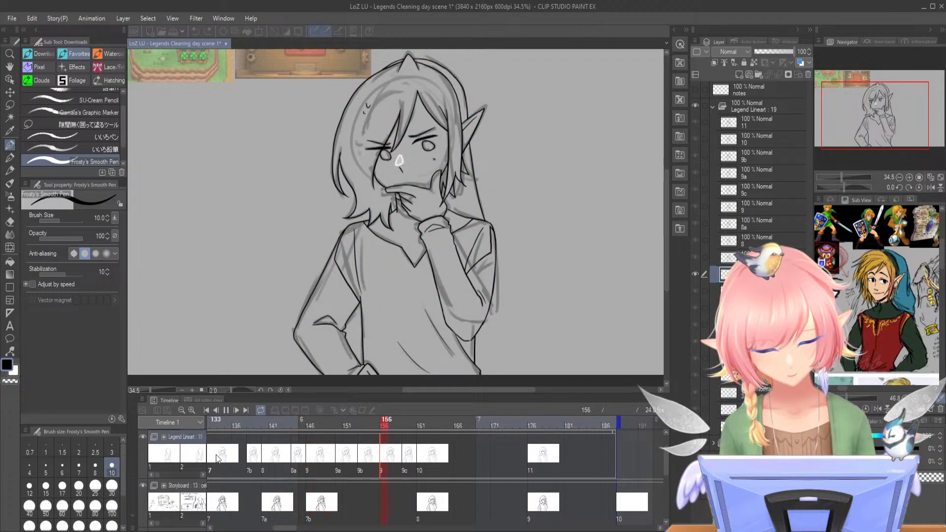
{"action": "left_click", "coordinate": [226, 410]}
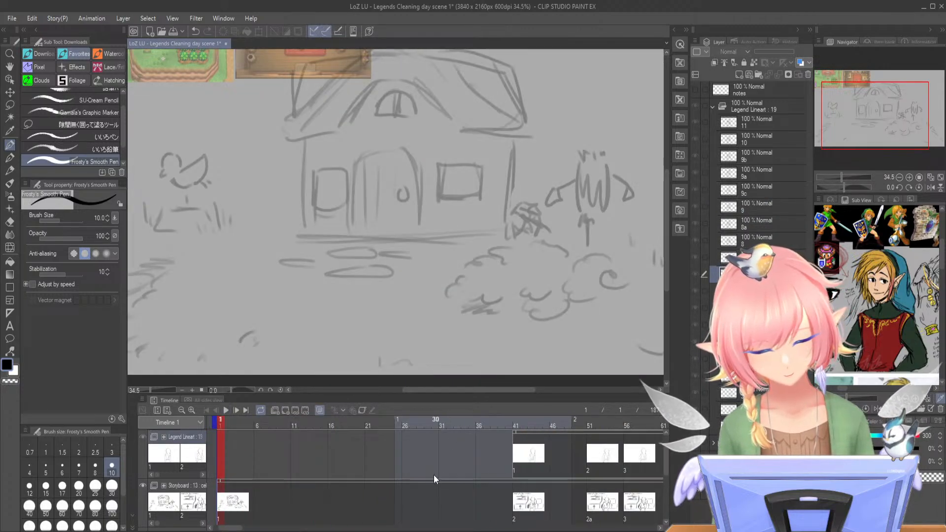
- Go to frame 174, duplicate cel 10 as a new cel 10a, and save the file
{"action": "left_click_drag", "start_coordinate": [235, 528], "coordinate": [291, 528]}
{"action": "mouse_move", "coordinate": [365, 422]}
{"action": "left_mouse_down"}
{"action": "mouse_move", "coordinate": [347, 428]}
{"action": "mouse_move", "coordinate": [513, 426]}
{"action": "left_mouse_up"}
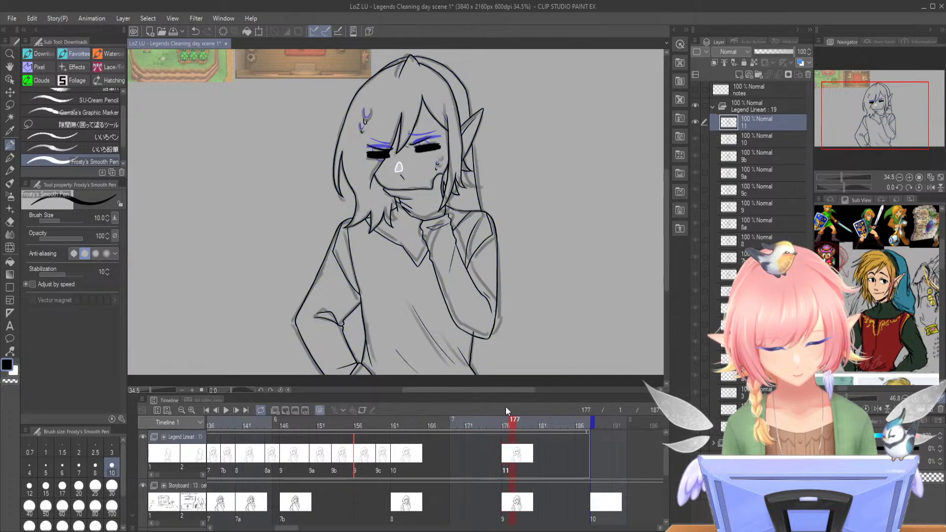
{"action": "left_click", "coordinate": [491, 423]}
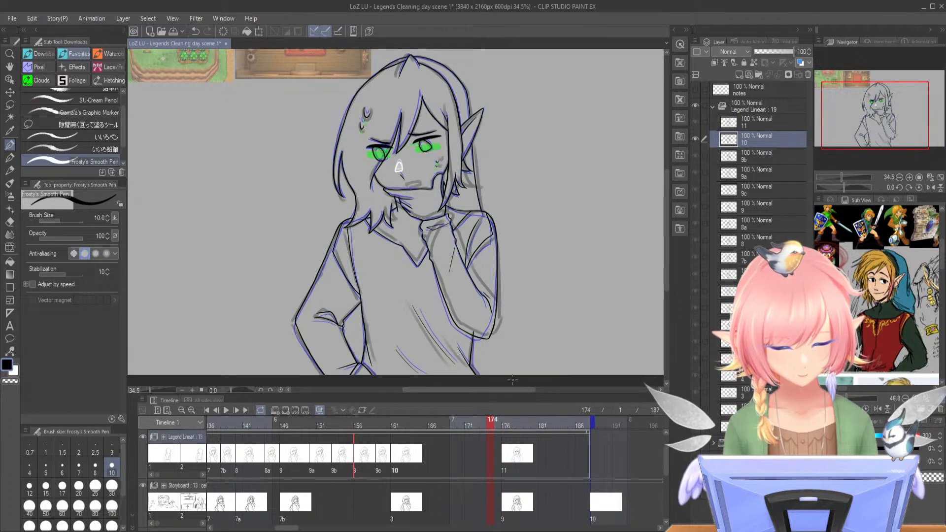
{"action": "mouse_move", "coordinate": [491, 425]}
{"action": "left_mouse_down"}
{"action": "mouse_move", "coordinate": [367, 429]}
{"action": "mouse_move", "coordinate": [514, 423]}
{"action": "mouse_move", "coordinate": [490, 423]}
{"action": "left_mouse_up"}
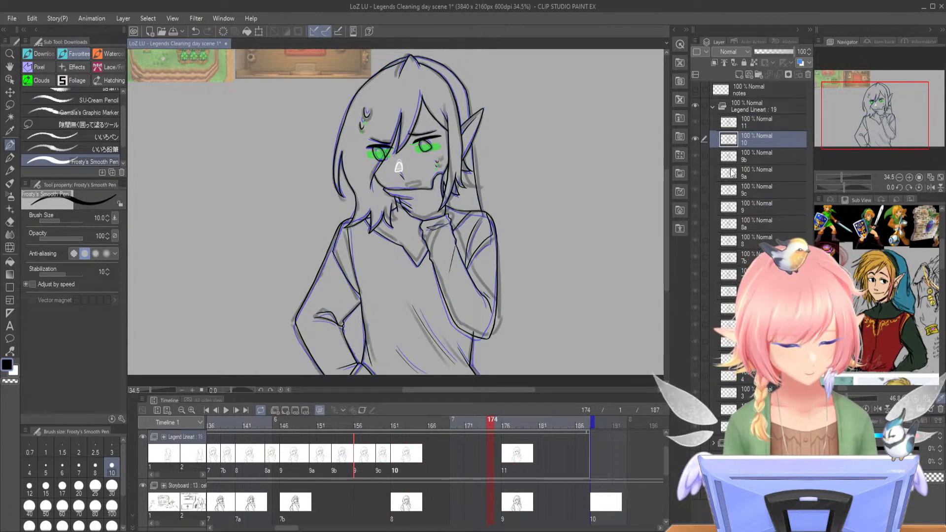
{"action": "key", "text": "ctrl+shift+n"}
{"action": "left_click", "coordinate": [174, 33]}
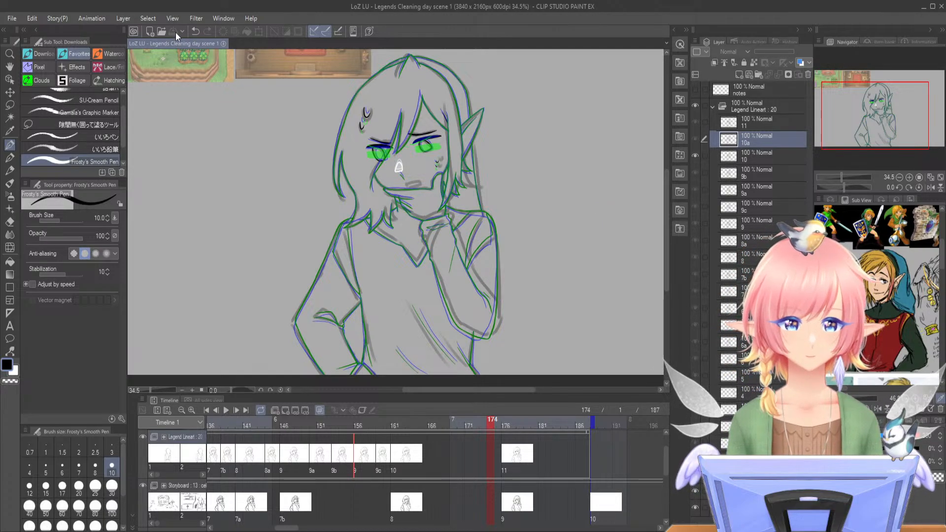
- Assign cel 10a to frame 174 on the Legend Lineart track
{"action": "scroll", "coordinate": [849, 172], "scroll_direction": "up", "scroll_amount": 5}
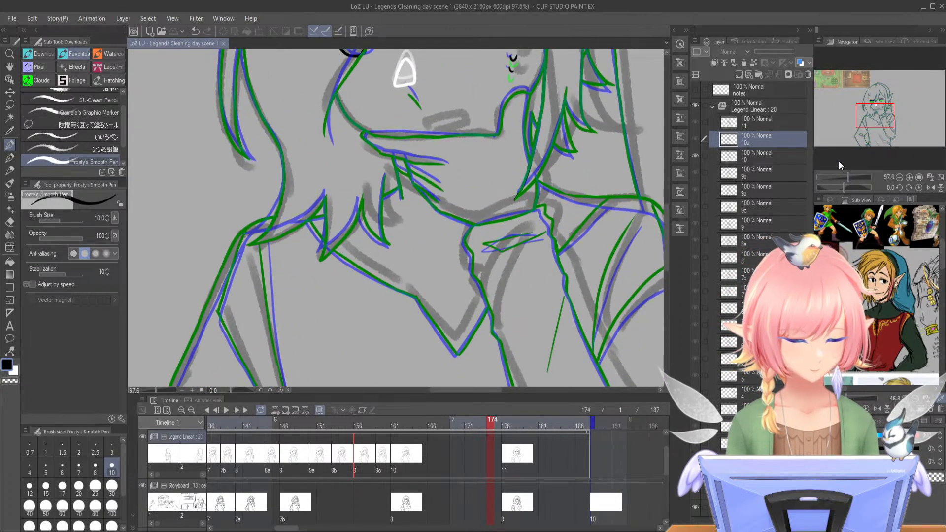
{"action": "right_click", "coordinate": [492, 447]}
{"action": "left_click", "coordinate": [500, 402]}
- Erase both eyebrows, upper lash lines and eyes from the face on cel 10a
{"action": "left_click_drag", "start_coordinate": [882, 110], "coordinate": [883, 96]}
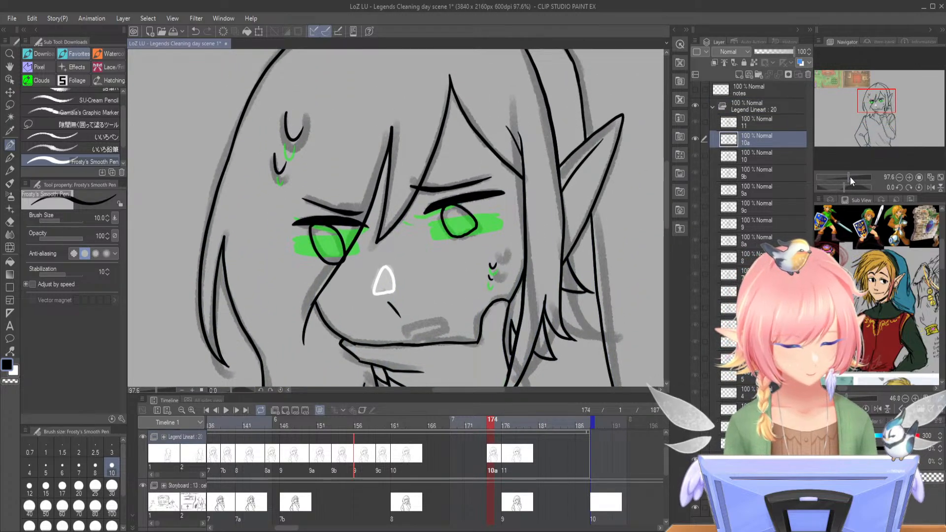
{"action": "scroll", "coordinate": [850, 176], "scroll_direction": "up", "scroll_amount": 2}
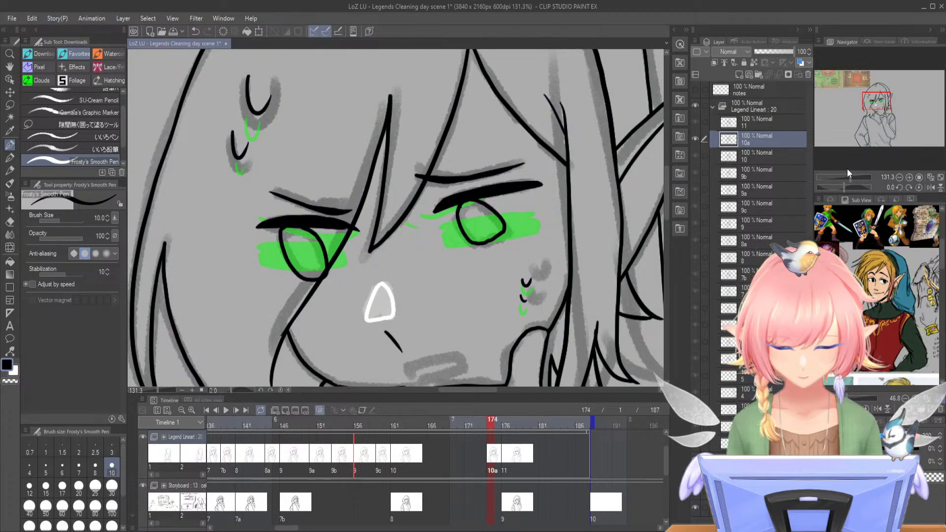
{"action": "mouse_move", "coordinate": [342, 224]}
{"action": "left_mouse_down"}
{"action": "mouse_move", "coordinate": [348, 203]}
{"action": "mouse_move", "coordinate": [328, 220]}
{"action": "left_mouse_up"}
{"action": "mouse_move", "coordinate": [297, 273]}
{"action": "left_mouse_down"}
{"action": "mouse_move", "coordinate": [321, 279]}
{"action": "mouse_move", "coordinate": [334, 239]}
{"action": "mouse_move", "coordinate": [322, 222]}
{"action": "mouse_move", "coordinate": [295, 207]}
{"action": "mouse_move", "coordinate": [263, 230]}
{"action": "left_mouse_up"}
{"action": "left_click_drag", "start_coordinate": [278, 192], "coordinate": [270, 218]}
{"action": "left_click_drag", "start_coordinate": [364, 236], "coordinate": [357, 230]}
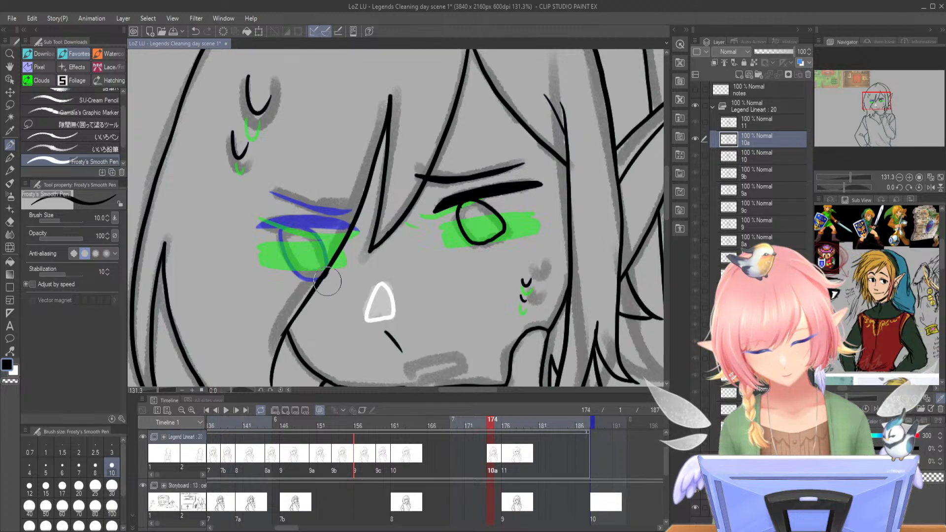
{"action": "left_click_drag", "start_coordinate": [325, 283], "coordinate": [318, 279]}
{"action": "mouse_move", "coordinate": [423, 170]}
{"action": "left_mouse_down"}
{"action": "mouse_move", "coordinate": [416, 176]}
{"action": "mouse_move", "coordinate": [437, 180]}
{"action": "mouse_move", "coordinate": [523, 163]}
{"action": "left_mouse_up"}
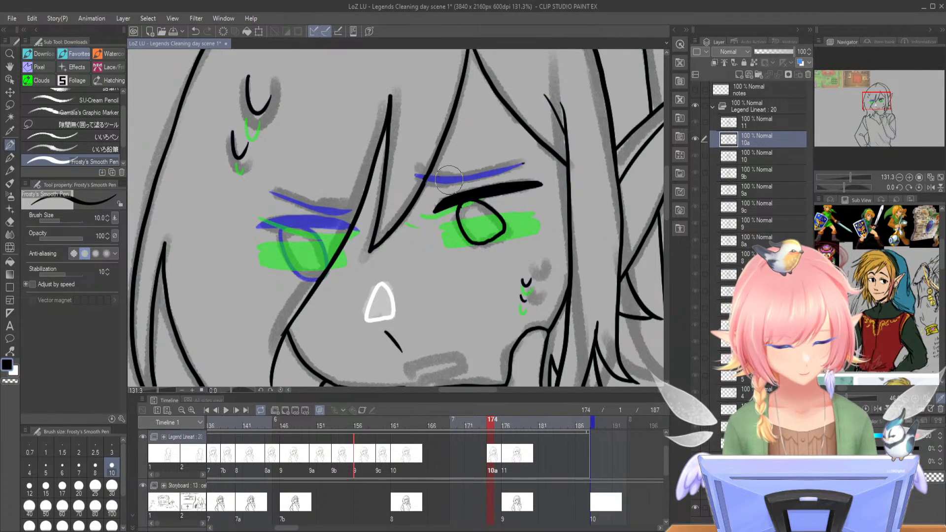
{"action": "mouse_move", "coordinate": [433, 214]}
{"action": "left_mouse_down"}
{"action": "mouse_move", "coordinate": [506, 195]}
{"action": "mouse_move", "coordinate": [470, 243]}
{"action": "mouse_move", "coordinate": [506, 226]}
{"action": "left_mouse_up"}
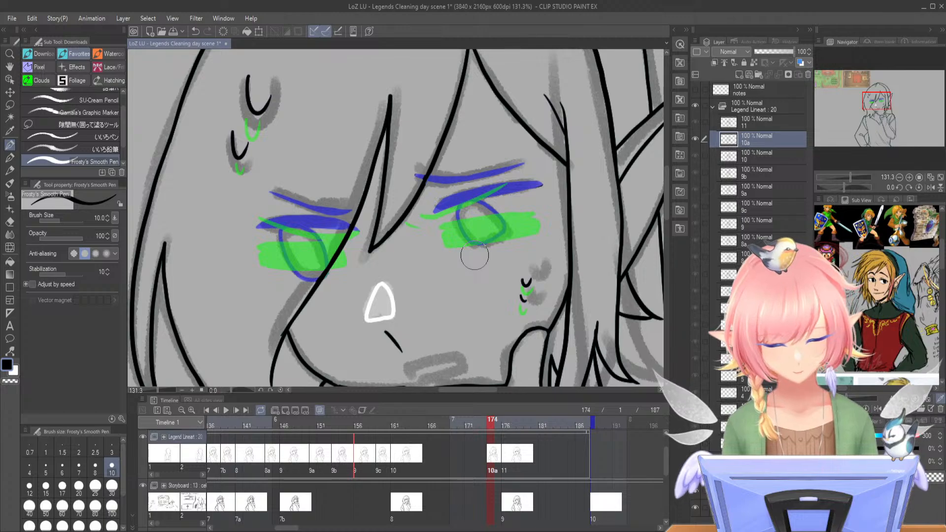
- Draw the lowered eyebrow, thick upper lash line and half-closed iris of the character's left eye on cel 10a
{"action": "left_click", "coordinate": [851, 175]}
{"action": "mouse_move", "coordinate": [480, 213]}
{"action": "left_mouse_down"}
{"action": "mouse_move", "coordinate": [462, 230]}
{"action": "mouse_move", "coordinate": [489, 226]}
{"action": "mouse_move", "coordinate": [462, 235]}
{"action": "mouse_move", "coordinate": [519, 220]}
{"action": "mouse_move", "coordinate": [468, 225]}
{"action": "mouse_move", "coordinate": [479, 216]}
{"action": "mouse_move", "coordinate": [558, 203]}
{"action": "mouse_move", "coordinate": [505, 222]}
{"action": "mouse_move", "coordinate": [588, 212]}
{"action": "mouse_move", "coordinate": [521, 220]}
{"action": "mouse_move", "coordinate": [574, 205]}
{"action": "mouse_move", "coordinate": [538, 193]}
{"action": "left_mouse_up"}
{"action": "mouse_move", "coordinate": [482, 238]}
{"action": "left_mouse_down"}
{"action": "mouse_move", "coordinate": [523, 252]}
{"action": "mouse_move", "coordinate": [544, 226]}
{"action": "left_mouse_up"}
{"action": "mouse_move", "coordinate": [421, 189]}
{"action": "left_mouse_down"}
{"action": "mouse_move", "coordinate": [518, 173]}
{"action": "mouse_move", "coordinate": [425, 189]}
{"action": "mouse_move", "coordinate": [500, 177]}
{"action": "left_mouse_up"}
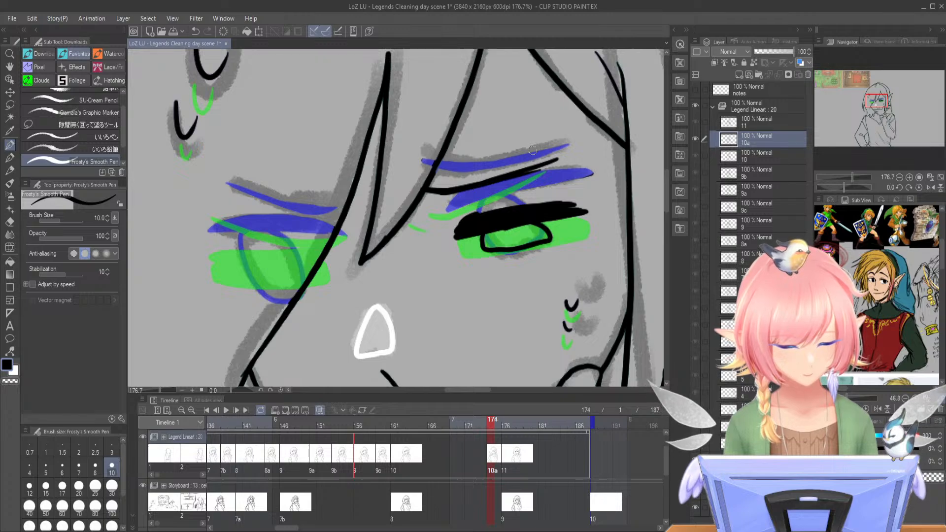
{"action": "key", "text": "ctrl+z"}
{"action": "key", "text": "ctrl+z"}
{"action": "left_click_drag", "start_coordinate": [560, 158], "coordinate": [509, 176]}
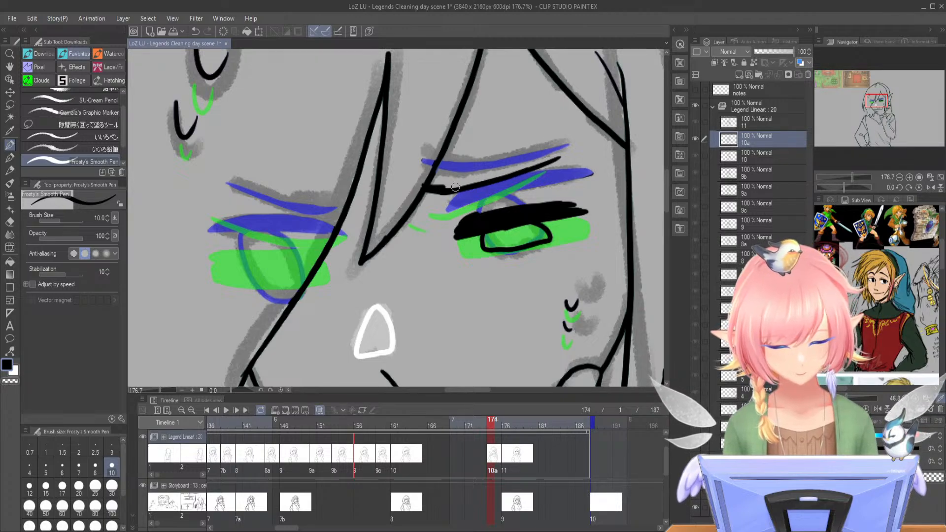
{"action": "left_click_drag", "start_coordinate": [419, 206], "coordinate": [428, 206]}
{"action": "key", "text": "ctrl+z"}
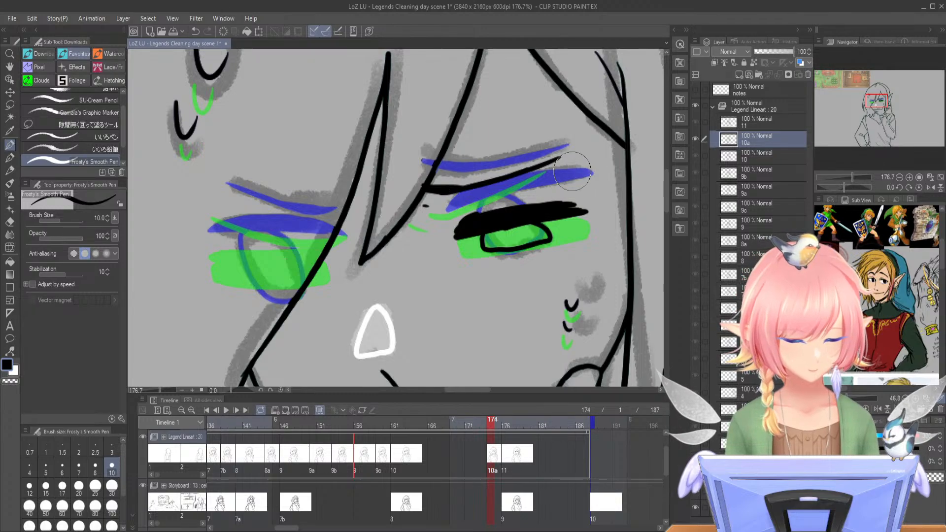
- Draw the lowered eyebrow and thick upper lash line of the character's right eye on cel 10a
{"action": "mouse_move", "coordinate": [218, 200]}
{"action": "left_mouse_down"}
{"action": "mouse_move", "coordinate": [283, 225]}
{"action": "mouse_move", "coordinate": [275, 220]}
{"action": "mouse_move", "coordinate": [335, 229]}
{"action": "mouse_move", "coordinate": [313, 230]}
{"action": "mouse_move", "coordinate": [323, 229]}
{"action": "left_mouse_up"}
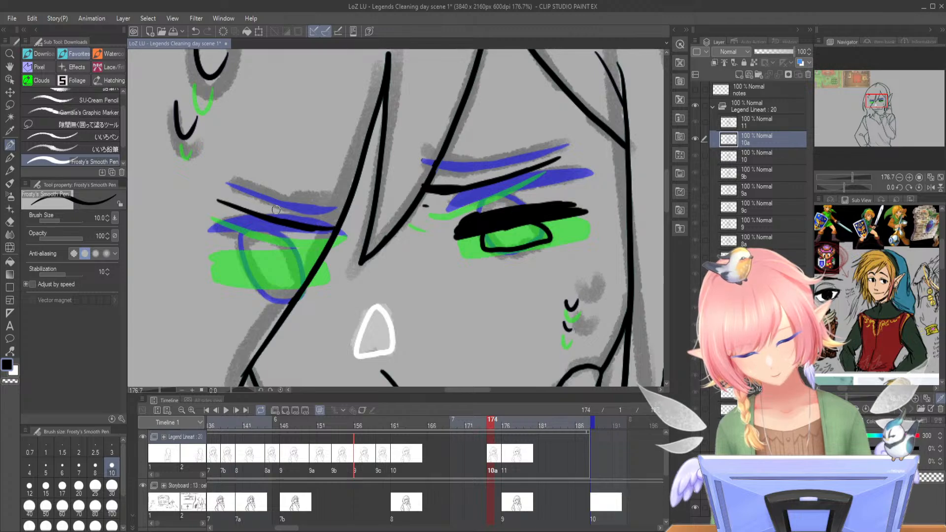
{"action": "mouse_move", "coordinate": [222, 259]}
{"action": "left_mouse_down"}
{"action": "mouse_move", "coordinate": [275, 259]}
{"action": "mouse_move", "coordinate": [224, 259]}
{"action": "mouse_move", "coordinate": [321, 258]}
{"action": "mouse_move", "coordinate": [237, 245]}
{"action": "mouse_move", "coordinate": [327, 267]}
{"action": "mouse_move", "coordinate": [281, 256]}
{"action": "left_mouse_up"}
{"action": "left_click_drag", "start_coordinate": [281, 256], "coordinate": [327, 257]}
{"action": "left_click_drag", "start_coordinate": [327, 258], "coordinate": [274, 250]}
{"action": "left_click_drag", "start_coordinate": [213, 260], "coordinate": [302, 254]}
{"action": "mouse_move", "coordinate": [212, 253]}
{"action": "left_mouse_down"}
{"action": "mouse_move", "coordinate": [294, 252]}
{"action": "mouse_move", "coordinate": [230, 260]}
{"action": "left_mouse_up"}
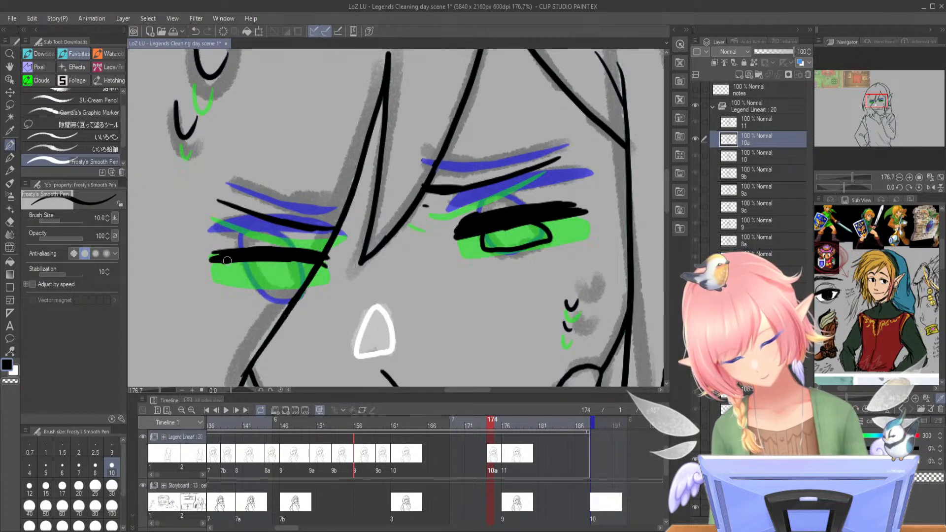
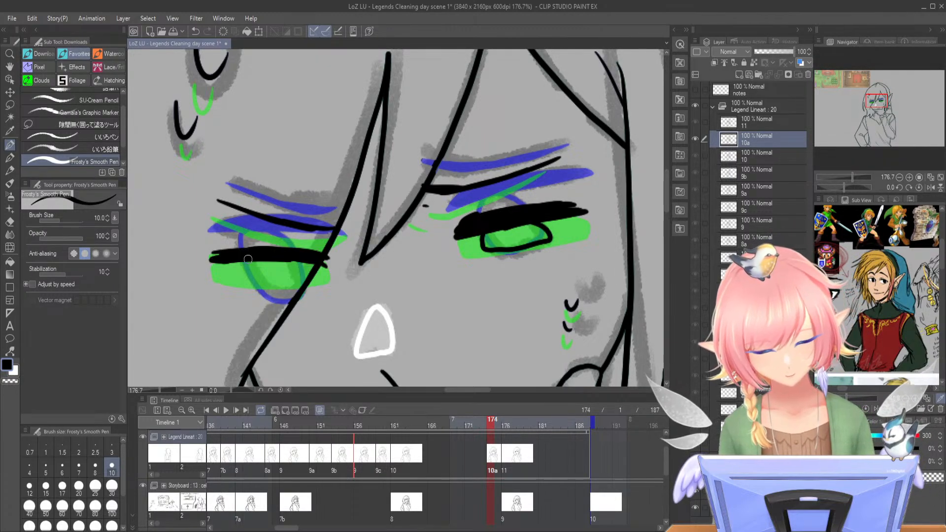
- Outline the half-closed iris of the character's right eye and add a small crease between the eyebrows on cel 10a
{"action": "left_click_drag", "start_coordinate": [250, 257], "coordinate": [260, 281]}
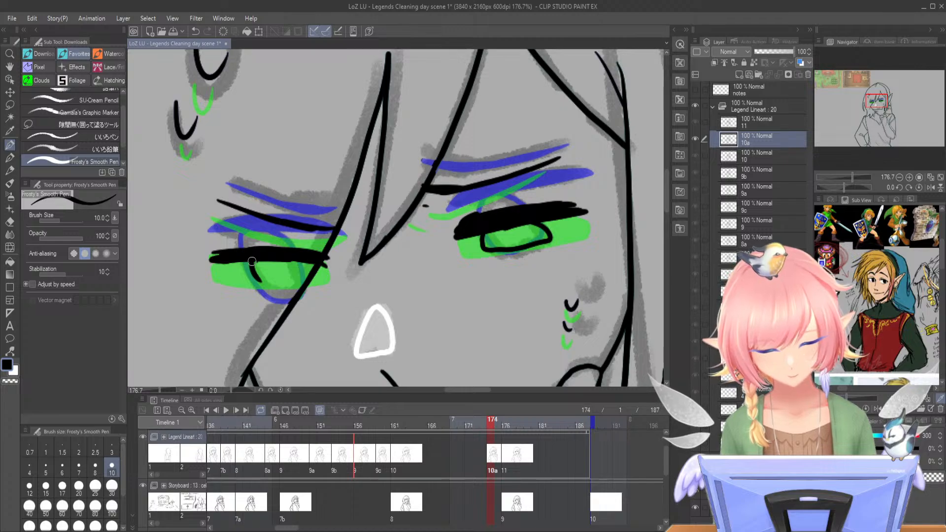
{"action": "key", "text": "ctrl+z"}
{"action": "mouse_move", "coordinate": [251, 257]}
{"action": "left_mouse_down"}
{"action": "mouse_move", "coordinate": [266, 286]}
{"action": "mouse_move", "coordinate": [317, 287]}
{"action": "mouse_move", "coordinate": [303, 264]}
{"action": "mouse_move", "coordinate": [266, 291]}
{"action": "mouse_move", "coordinate": [314, 282]}
{"action": "mouse_move", "coordinate": [306, 262]}
{"action": "mouse_move", "coordinate": [254, 283]}
{"action": "mouse_move", "coordinate": [298, 291]}
{"action": "mouse_move", "coordinate": [307, 267]}
{"action": "mouse_move", "coordinate": [281, 257]}
{"action": "left_mouse_up"}
{"action": "key", "text": "ctrl+z"}
{"action": "key", "text": "ctrl+z"}
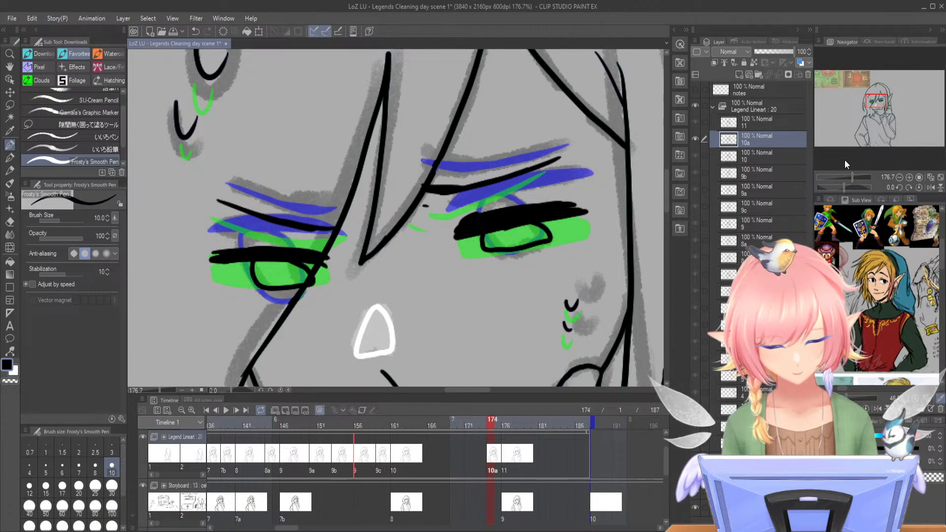
{"action": "left_click_drag", "start_coordinate": [423, 204], "coordinate": [428, 206]}
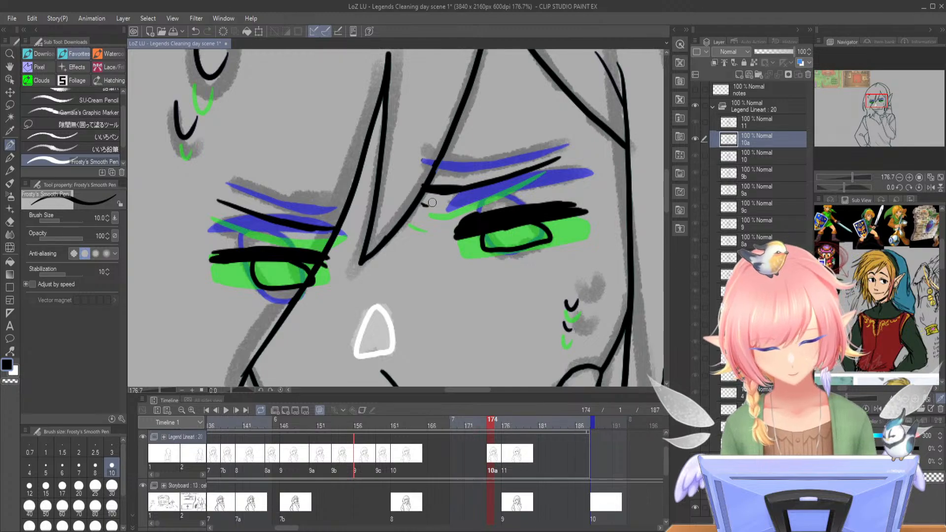
- Play the animation briefly with the whole character in view to check the new cel 10a
{"action": "left_click_drag", "start_coordinate": [851, 177], "coordinate": [844, 181]}
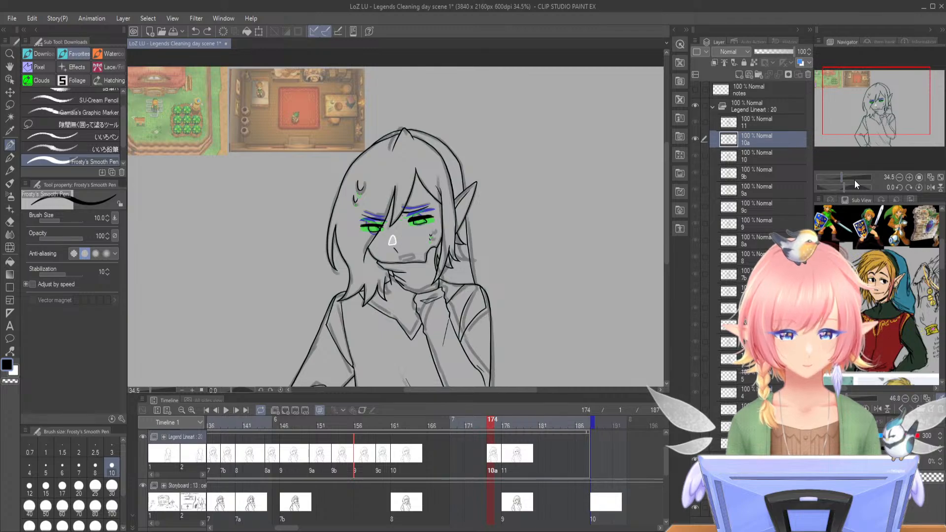
{"action": "left_click_drag", "start_coordinate": [892, 119], "coordinate": [895, 133]}
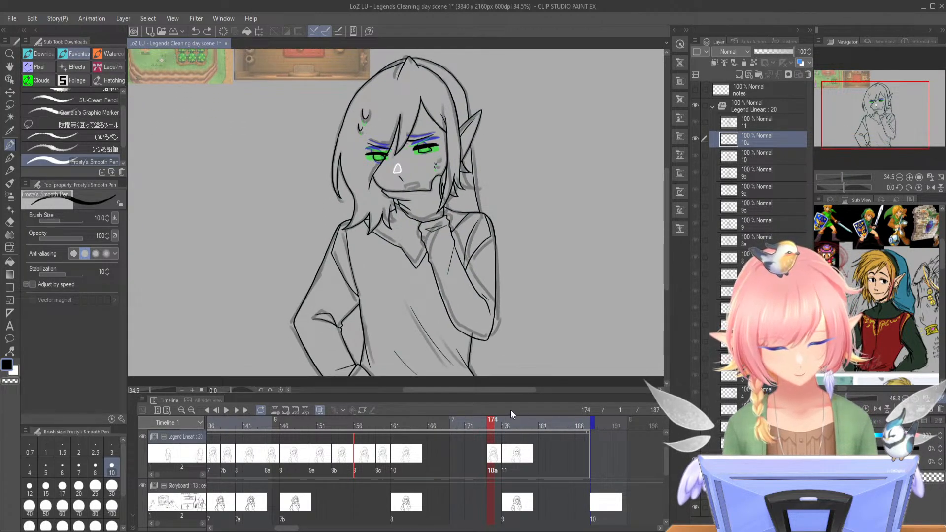
{"action": "left_click_drag", "start_coordinate": [489, 425], "coordinate": [389, 433]}
{"action": "left_click", "coordinate": [226, 410]}
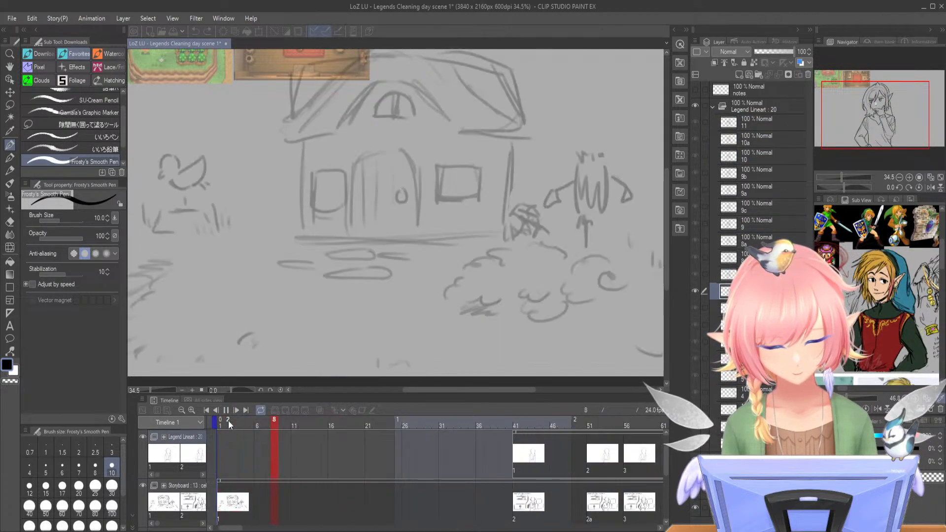
{"action": "left_click", "coordinate": [225, 411]}
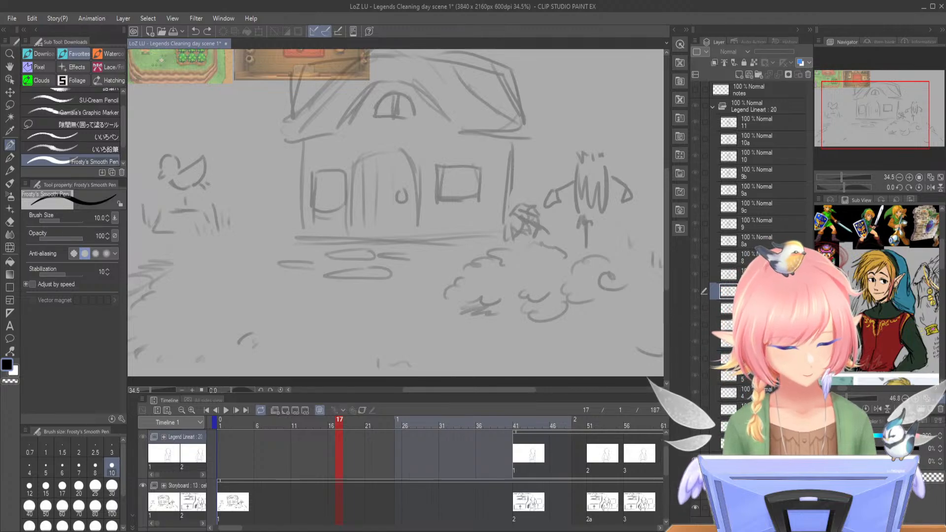
- Hide the Storyboard track, fit the whole canvas in view and play the lineart on its own
{"action": "left_click", "coordinate": [143, 486]}
{"action": "left_click_drag", "start_coordinate": [841, 176], "coordinate": [840, 173]}
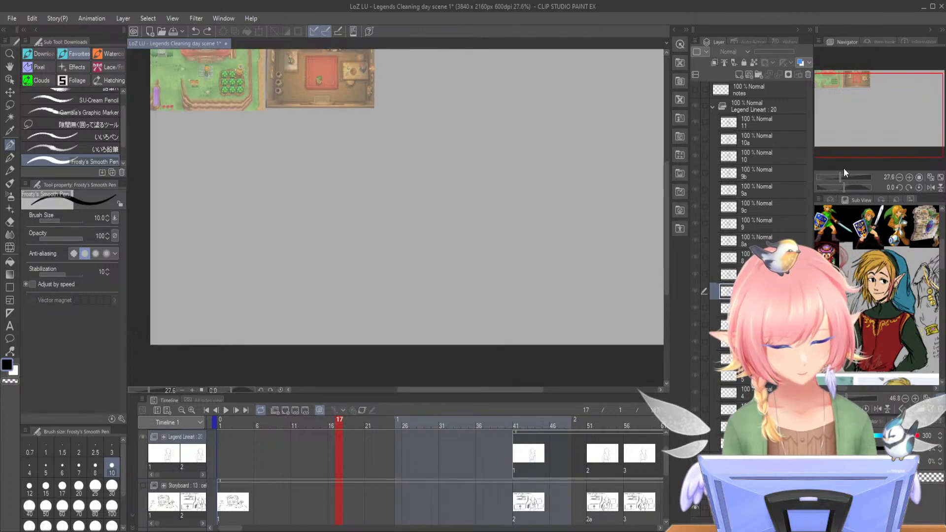
{"action": "left_click_drag", "start_coordinate": [868, 137], "coordinate": [873, 134]}
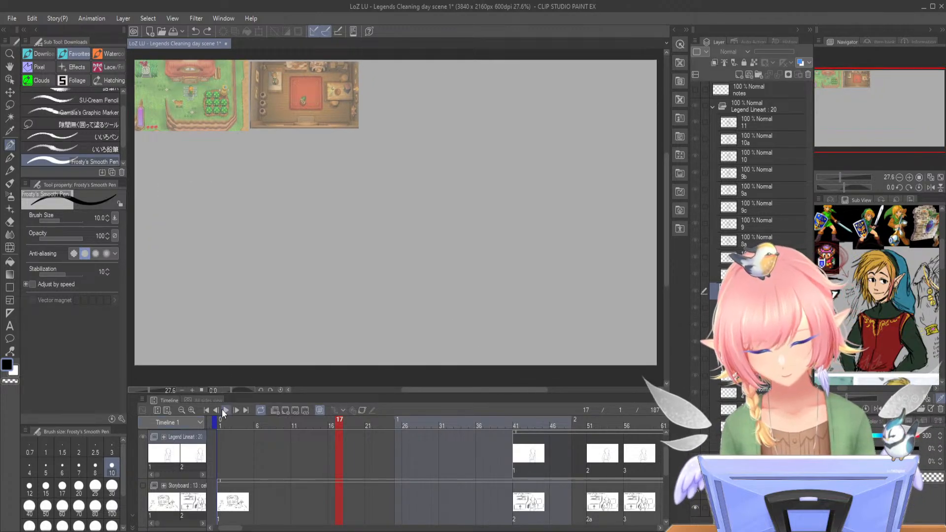
{"action": "left_click", "coordinate": [224, 410]}
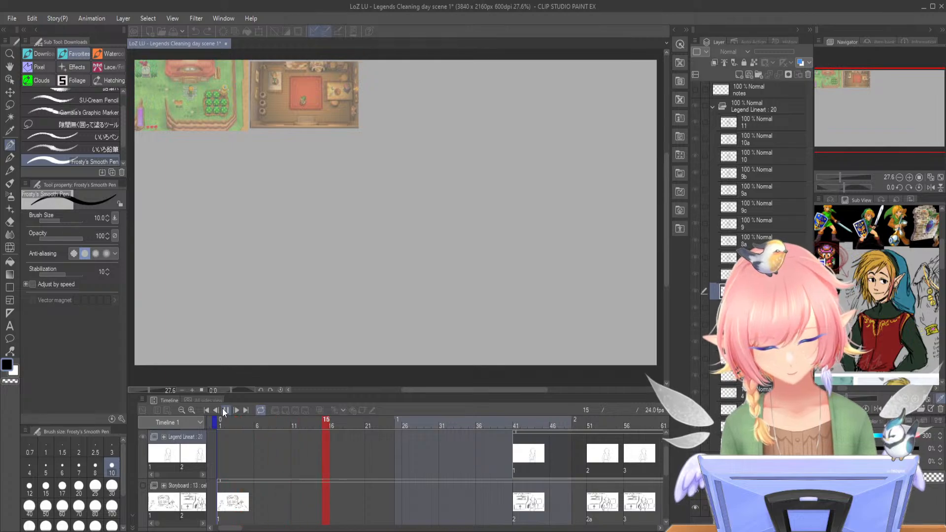
{"action": "left_click", "coordinate": [224, 411]}
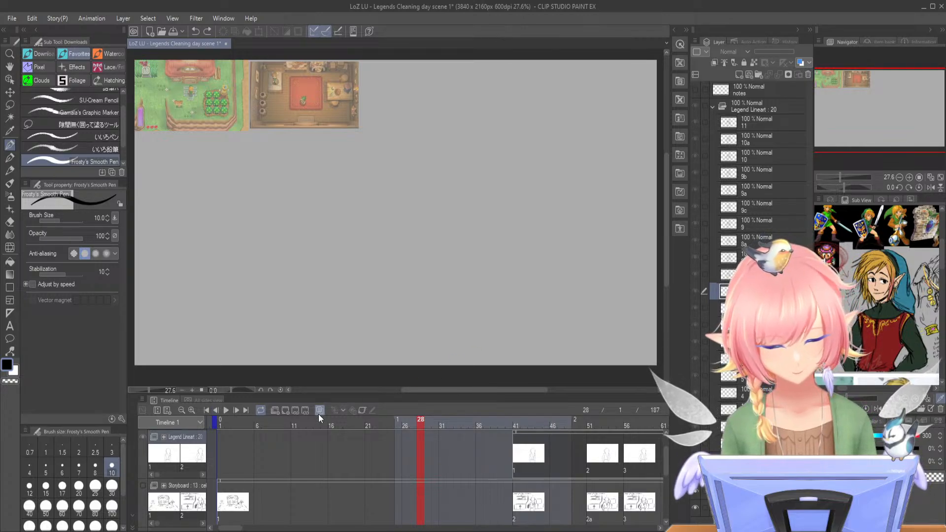
- Play the lineart through cels 7 to 10, starting from about frame 131, to check the blink and head movement
{"action": "left_click_drag", "start_coordinate": [239, 529], "coordinate": [297, 529]}
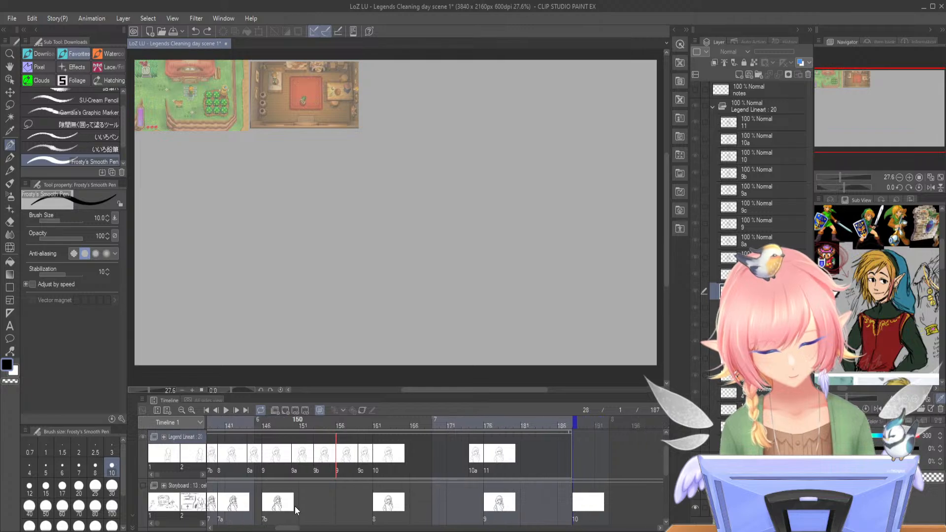
{"action": "mouse_move", "coordinate": [354, 423]}
{"action": "left_mouse_down"}
{"action": "mouse_move", "coordinate": [265, 424]}
{"action": "mouse_move", "coordinate": [361, 428]}
{"action": "left_mouse_up"}
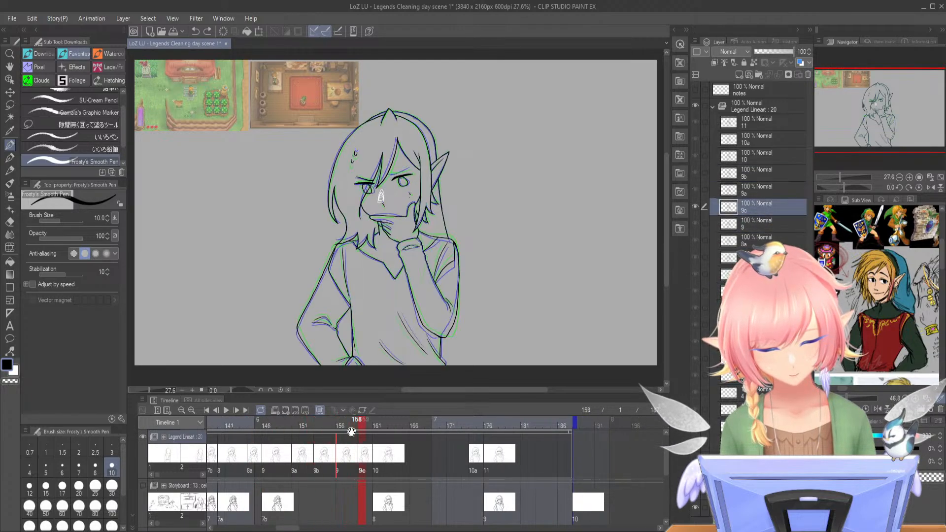
{"action": "left_click_drag", "start_coordinate": [298, 528], "coordinate": [293, 528]}
{"action": "mouse_move", "coordinate": [294, 425]}
{"action": "left_mouse_down"}
{"action": "mouse_move", "coordinate": [247, 424]}
{"action": "mouse_move", "coordinate": [305, 427]}
{"action": "left_mouse_up"}
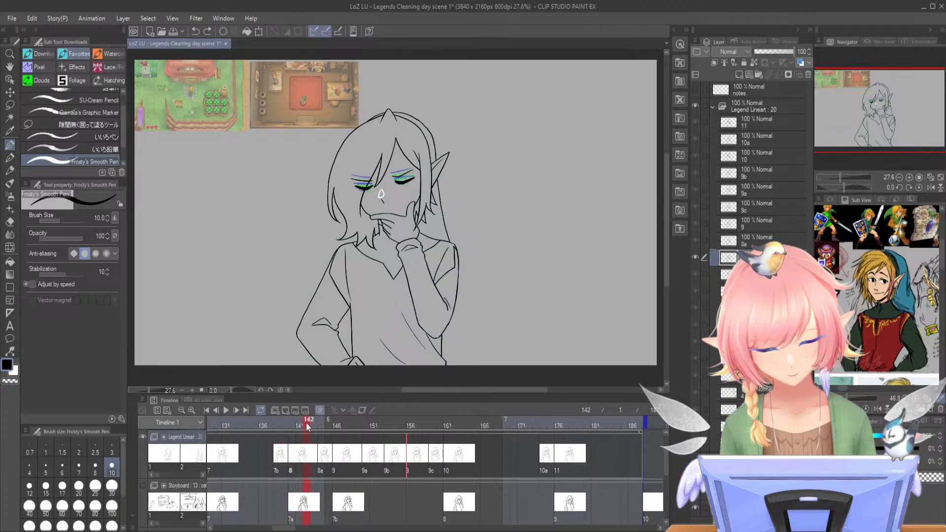
{"action": "left_click", "coordinate": [226, 410]}
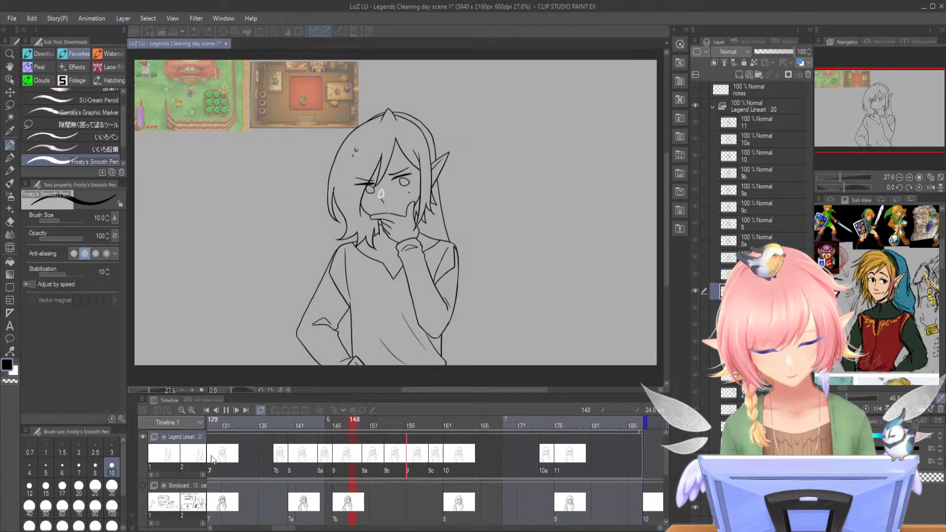
{"action": "left_click", "coordinate": [227, 425]}
{"action": "left_click", "coordinate": [226, 410]}
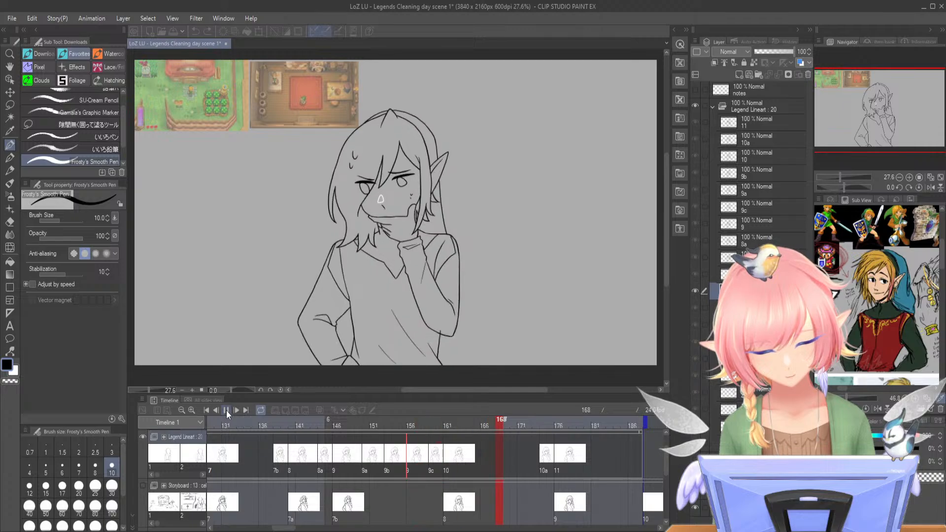
{"action": "left_click", "coordinate": [226, 410]}
- Compare cels 9, 9c and 10 around frames 158 to 163, and add a new blank cel at frame 160 before cel 10
{"action": "left_click", "coordinate": [428, 423]}
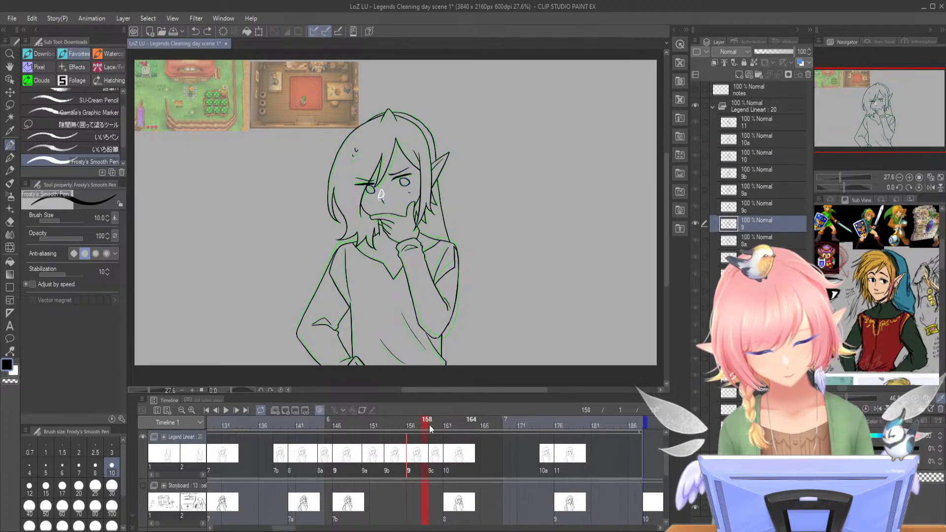
{"action": "left_click_drag", "start_coordinate": [427, 425], "coordinate": [462, 428]}
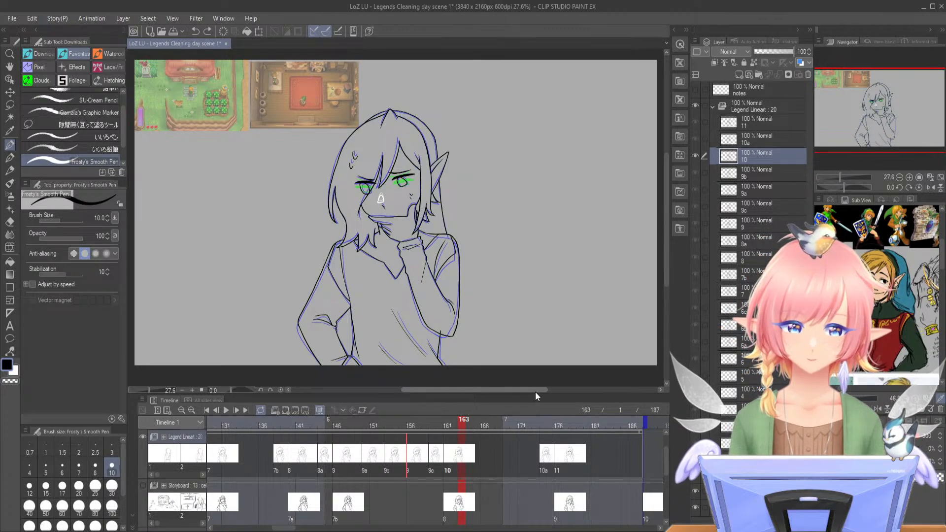
{"action": "left_click_drag", "start_coordinate": [846, 178], "coordinate": [848, 176]}
{"action": "left_click_drag", "start_coordinate": [879, 112], "coordinate": [877, 105]}
{"action": "mouse_move", "coordinate": [457, 424]}
{"action": "left_mouse_down"}
{"action": "mouse_move", "coordinate": [409, 425]}
{"action": "mouse_move", "coordinate": [442, 424]}
{"action": "left_mouse_up"}
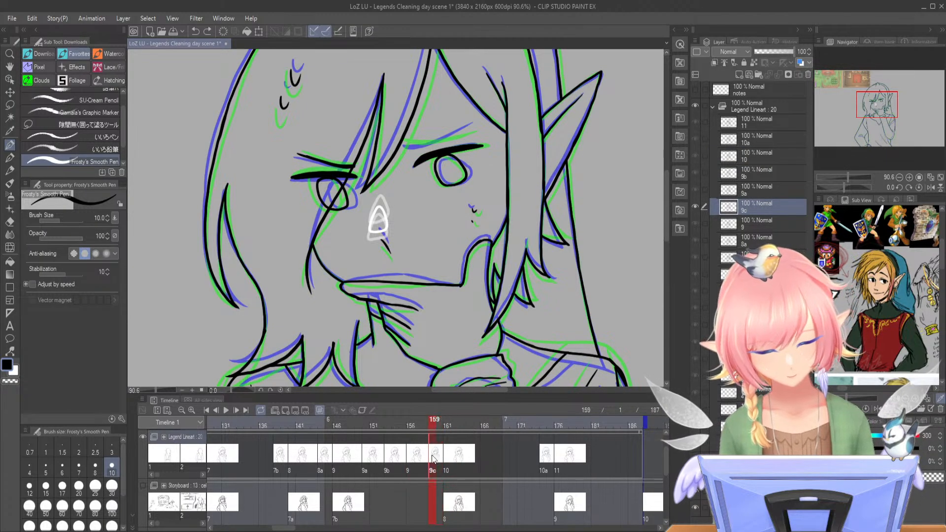
{"action": "left_click", "coordinate": [286, 411]}
- Draw the hair tuft and crown outlines between the onion-skin lines on cel 9d, and start the left eye's upper lash line
{"action": "left_click_drag", "start_coordinate": [868, 117], "coordinate": [886, 95]}
{"action": "left_click_drag", "start_coordinate": [849, 177], "coordinate": [852, 177]}
{"action": "left_click_drag", "start_coordinate": [879, 92], "coordinate": [876, 87]}
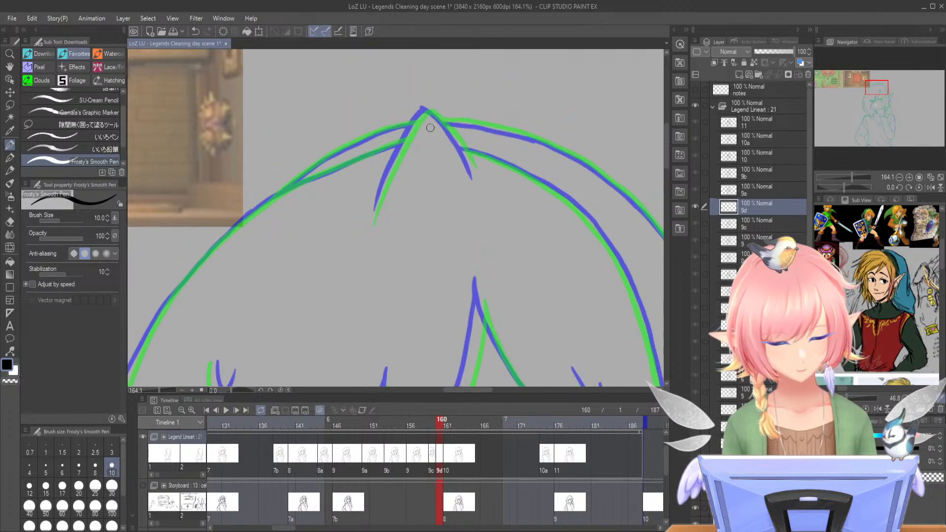
{"action": "mouse_move", "coordinate": [426, 110]}
{"action": "left_mouse_down"}
{"action": "mouse_move", "coordinate": [393, 164]}
{"action": "mouse_move", "coordinate": [367, 239]}
{"action": "left_mouse_up"}
{"action": "left_click_drag", "start_coordinate": [428, 115], "coordinate": [471, 168]}
{"action": "mouse_move", "coordinate": [412, 121]}
{"action": "left_mouse_down"}
{"action": "mouse_move", "coordinate": [333, 154]}
{"action": "mouse_move", "coordinate": [278, 191]}
{"action": "left_mouse_up"}
{"action": "mouse_move", "coordinate": [400, 143]}
{"action": "left_mouse_down"}
{"action": "mouse_move", "coordinate": [285, 192]}
{"action": "mouse_move", "coordinate": [228, 227]}
{"action": "left_mouse_up"}
{"action": "left_click_drag", "start_coordinate": [513, 340], "coordinate": [530, 128]}
{"action": "mouse_move", "coordinate": [530, 289]}
{"action": "left_mouse_down"}
{"action": "mouse_move", "coordinate": [569, 192]}
{"action": "mouse_move", "coordinate": [507, 204]}
{"action": "mouse_move", "coordinate": [500, 216]}
{"action": "mouse_move", "coordinate": [582, 186]}
{"action": "left_mouse_up"}
- Draw the missing left eyebrow on cel 9c at frame 159, moving cel 9d behind cel 10 for reference and back to frame 160
{"action": "left_click", "coordinate": [432, 423]}
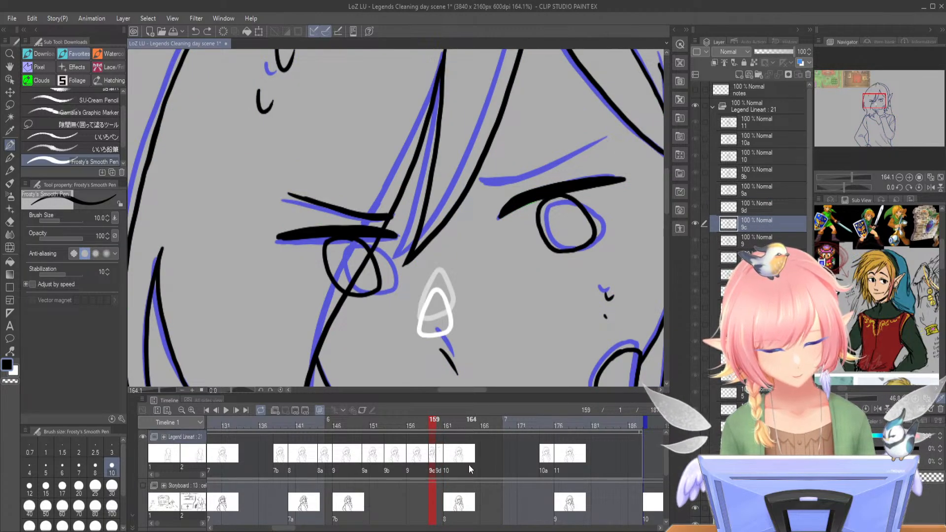
{"action": "left_click_drag", "start_coordinate": [439, 462], "coordinate": [465, 454]}
{"action": "mouse_move", "coordinate": [478, 174]}
{"action": "left_mouse_down"}
{"action": "mouse_move", "coordinate": [534, 172]}
{"action": "mouse_move", "coordinate": [486, 172]}
{"action": "mouse_move", "coordinate": [525, 170]}
{"action": "mouse_move", "coordinate": [512, 178]}
{"action": "mouse_move", "coordinate": [608, 146]}
{"action": "mouse_move", "coordinate": [518, 172]}
{"action": "mouse_move", "coordinate": [558, 166]}
{"action": "mouse_move", "coordinate": [544, 171]}
{"action": "mouse_move", "coordinate": [605, 146]}
{"action": "left_mouse_up"}
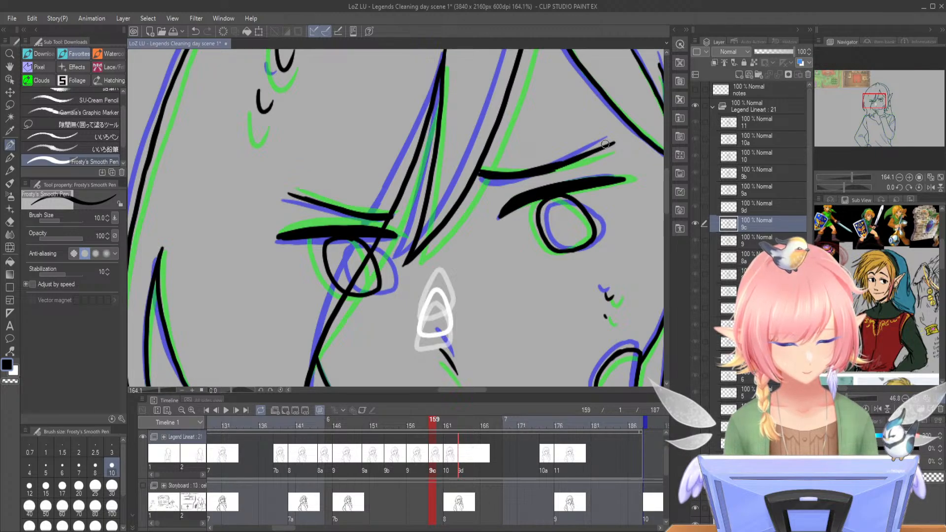
{"action": "left_click_drag", "start_coordinate": [555, 174], "coordinate": [566, 169]}
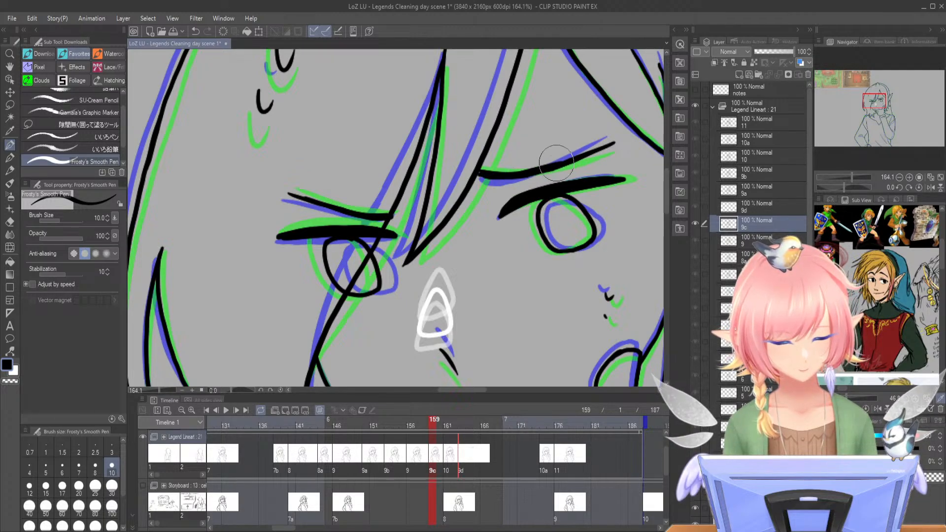
{"action": "left_click_drag", "start_coordinate": [484, 173], "coordinate": [534, 168]}
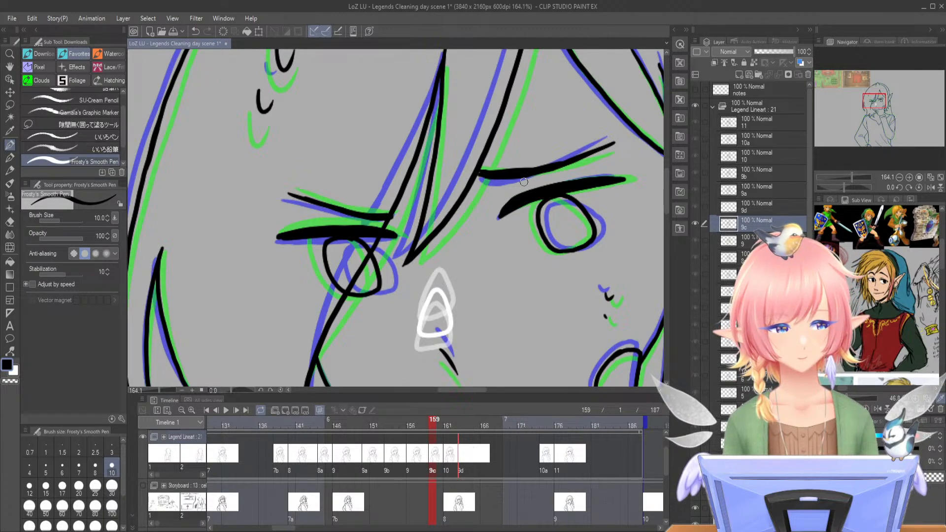
{"action": "left_click_drag", "start_coordinate": [461, 458], "coordinate": [440, 464]}
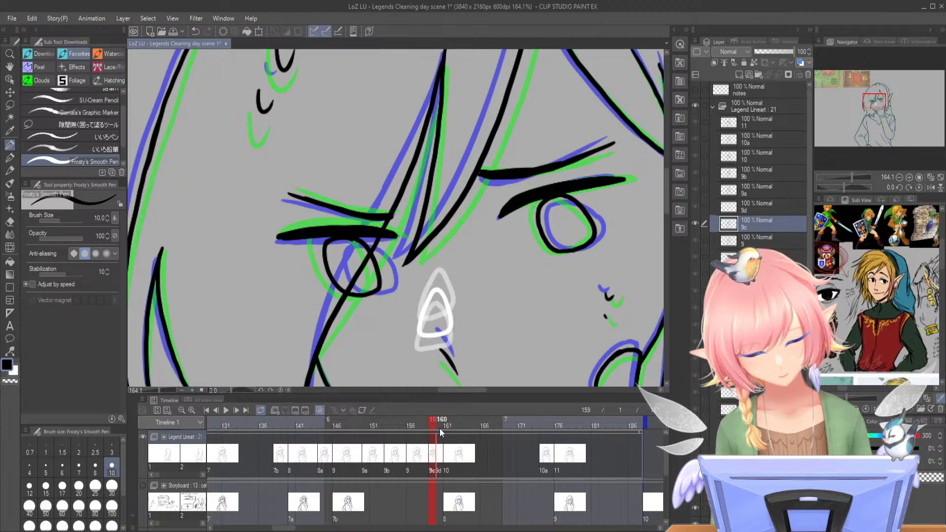
- Draw the character's left eyebrow and complete the thick upper lash line below it on cel 9d at frame 160
{"action": "left_click", "coordinate": [442, 419]}
{"action": "left_click_drag", "start_coordinate": [477, 170], "coordinate": [552, 168]}
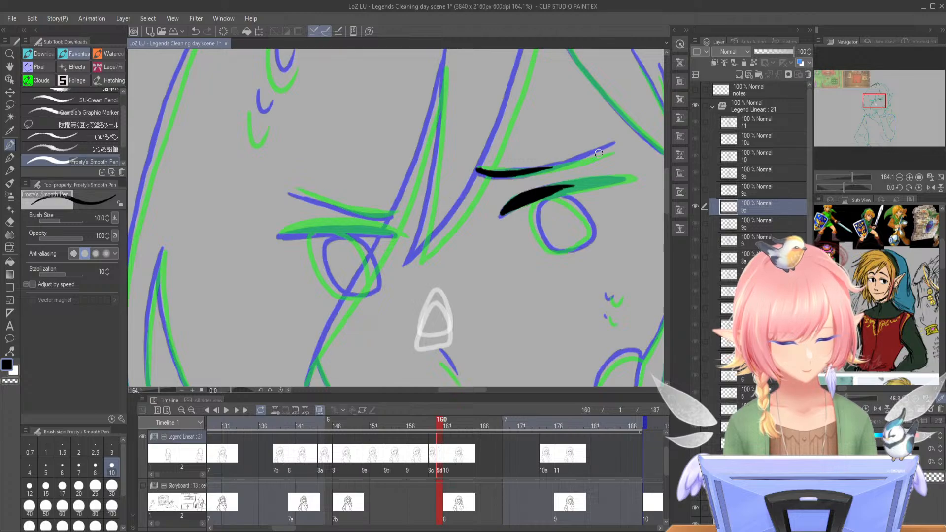
{"action": "mouse_move", "coordinate": [612, 147]}
{"action": "left_mouse_down"}
{"action": "mouse_move", "coordinate": [528, 170]}
{"action": "mouse_move", "coordinate": [576, 160]}
{"action": "left_mouse_up"}
{"action": "mouse_move", "coordinate": [557, 191]}
{"action": "left_mouse_down"}
{"action": "mouse_move", "coordinate": [589, 182]}
{"action": "mouse_move", "coordinate": [537, 198]}
{"action": "mouse_move", "coordinate": [633, 180]}
{"action": "left_mouse_up"}
{"action": "left_click_drag", "start_coordinate": [610, 184], "coordinate": [629, 181]}
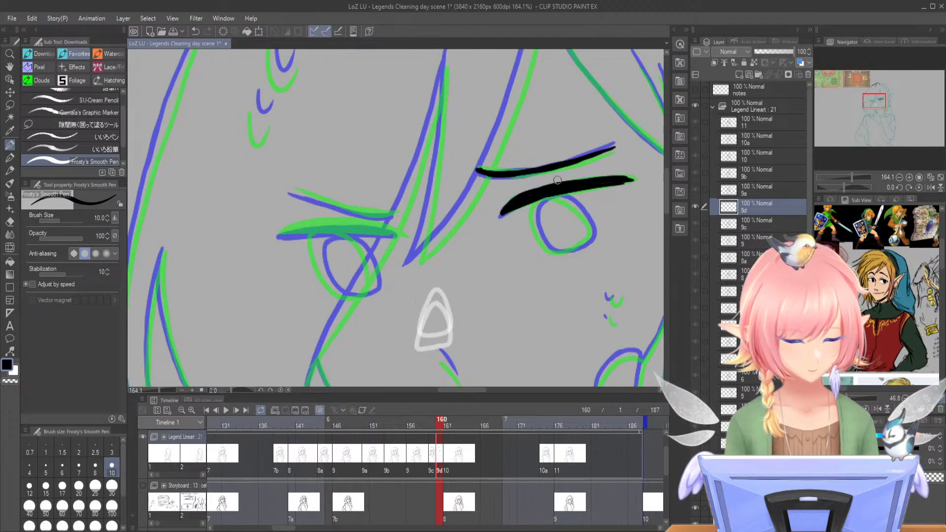
- Outline the irises of both eyes between the onion-skin lines on cel 9d
{"action": "mouse_move", "coordinate": [545, 198]}
{"action": "left_mouse_down"}
{"action": "mouse_move", "coordinate": [534, 222]}
{"action": "mouse_move", "coordinate": [539, 212]}
{"action": "mouse_move", "coordinate": [544, 246]}
{"action": "mouse_move", "coordinate": [568, 252]}
{"action": "mouse_move", "coordinate": [590, 240]}
{"action": "left_mouse_up"}
{"action": "key", "text": "ctrl+z"}
{"action": "mouse_move", "coordinate": [551, 195]}
{"action": "left_mouse_down"}
{"action": "mouse_move", "coordinate": [582, 213]}
{"action": "mouse_move", "coordinate": [591, 227]}
{"action": "mouse_move", "coordinate": [571, 202]}
{"action": "mouse_move", "coordinate": [594, 235]}
{"action": "mouse_move", "coordinate": [590, 246]}
{"action": "left_mouse_up"}
{"action": "key", "text": "ctrl+z"}
{"action": "key", "text": "ctrl+z"}
{"action": "mouse_move", "coordinate": [327, 239]}
{"action": "left_mouse_down"}
{"action": "mouse_move", "coordinate": [317, 251]}
{"action": "mouse_move", "coordinate": [329, 285]}
{"action": "mouse_move", "coordinate": [367, 296]}
{"action": "mouse_move", "coordinate": [373, 281]}
{"action": "left_mouse_up"}
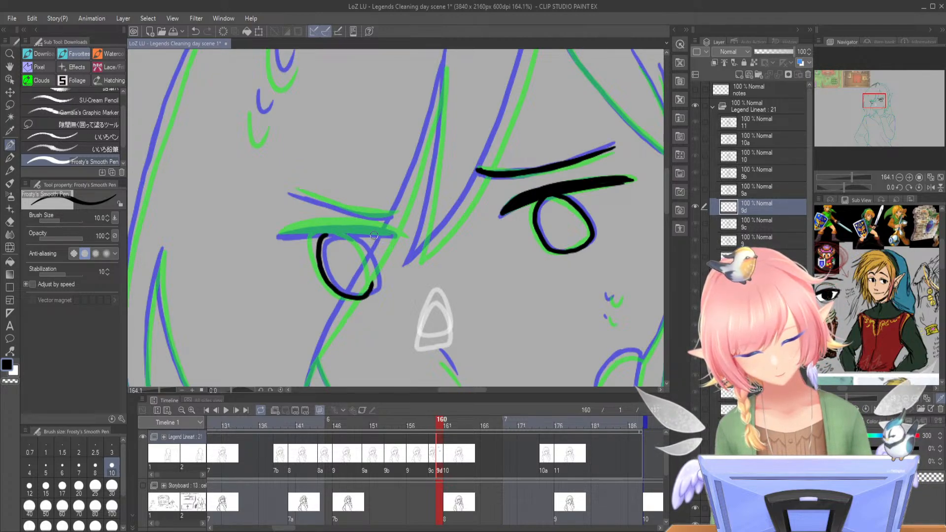
{"action": "mouse_move", "coordinate": [347, 237]}
{"action": "left_mouse_down"}
{"action": "mouse_move", "coordinate": [364, 249]}
{"action": "mouse_move", "coordinate": [373, 284]}
{"action": "left_mouse_up"}
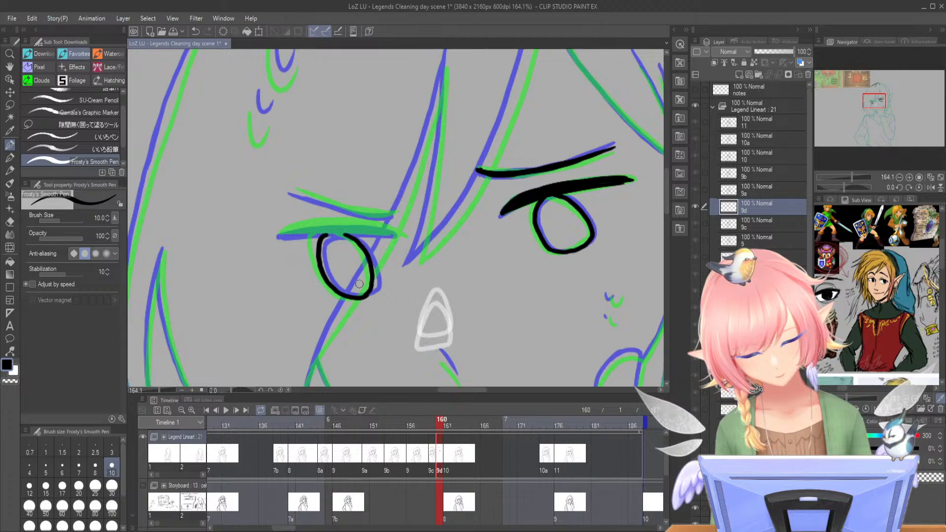
- Draw the thick upper lash line and the eyebrow of the eye nearest the hair lock on cel 9d
{"action": "mouse_move", "coordinate": [288, 236]}
{"action": "left_mouse_down"}
{"action": "mouse_move", "coordinate": [392, 235]}
{"action": "mouse_move", "coordinate": [354, 225]}
{"action": "mouse_move", "coordinate": [392, 232]}
{"action": "left_mouse_up"}
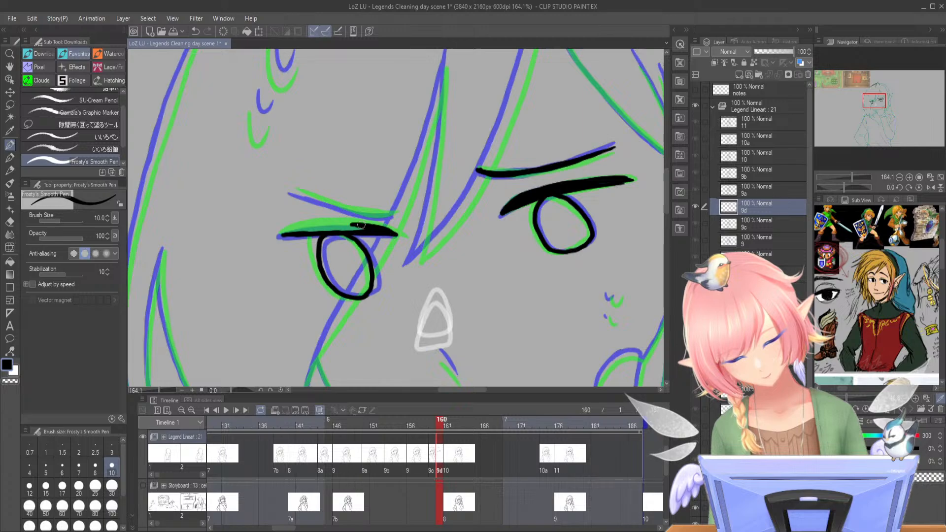
{"action": "mouse_move", "coordinate": [303, 225]}
{"action": "left_mouse_down"}
{"action": "mouse_move", "coordinate": [281, 231]}
{"action": "mouse_move", "coordinate": [367, 229]}
{"action": "mouse_move", "coordinate": [322, 225]}
{"action": "mouse_move", "coordinate": [355, 226]}
{"action": "left_mouse_up"}
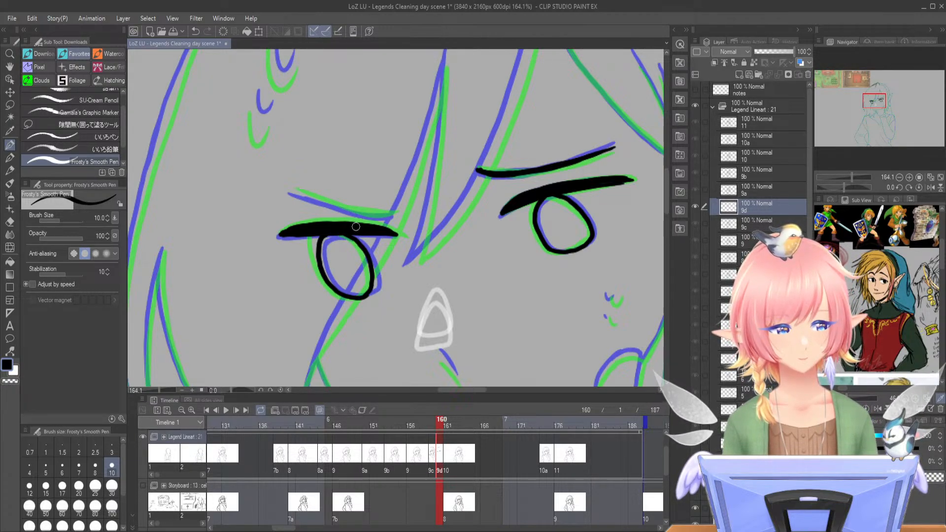
{"action": "left_click_drag", "start_coordinate": [301, 196], "coordinate": [394, 215]}
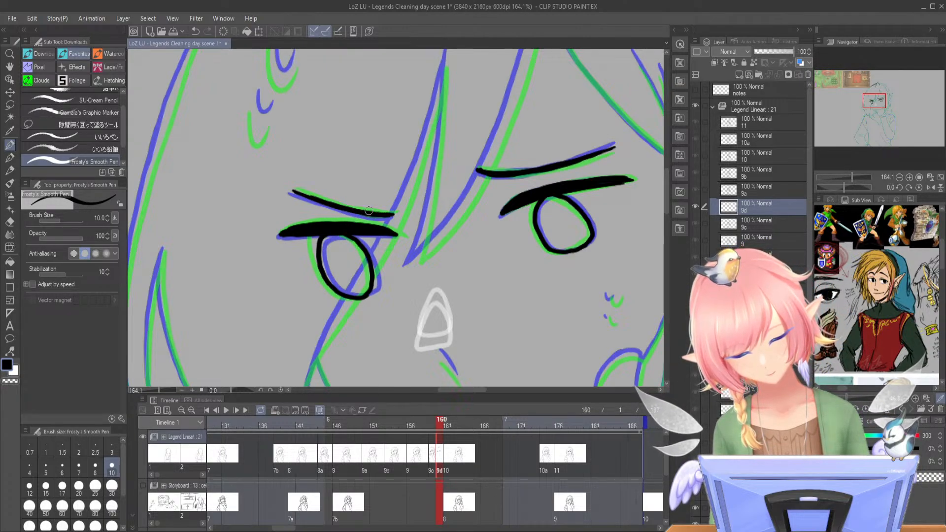
- Draw the small cheek marks and short mouth line in black, and the triangular nose highlight in white on cel 9d
{"action": "mouse_move", "coordinate": [606, 294]}
{"action": "left_mouse_down"}
{"action": "mouse_move", "coordinate": [619, 296]}
{"action": "mouse_move", "coordinate": [615, 317]}
{"action": "left_mouse_up"}
{"action": "left_click_drag", "start_coordinate": [859, 129], "coordinate": [858, 132]}
{"action": "left_click_drag", "start_coordinate": [429, 280], "coordinate": [448, 310]}
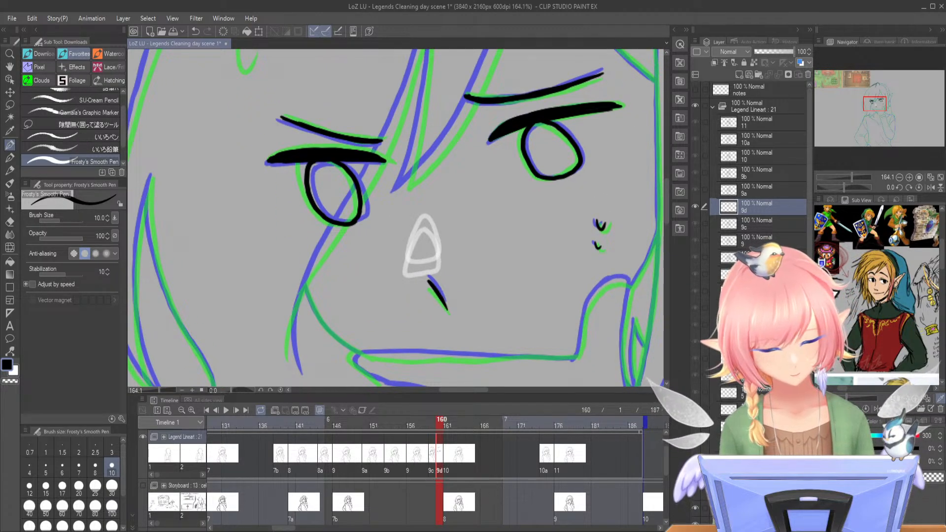
{"action": "key", "text": "x"}
{"action": "mouse_move", "coordinate": [426, 225]}
{"action": "left_mouse_down"}
{"action": "mouse_move", "coordinate": [407, 257]}
{"action": "mouse_move", "coordinate": [408, 266]}
{"action": "mouse_move", "coordinate": [436, 263]}
{"action": "left_mouse_up"}
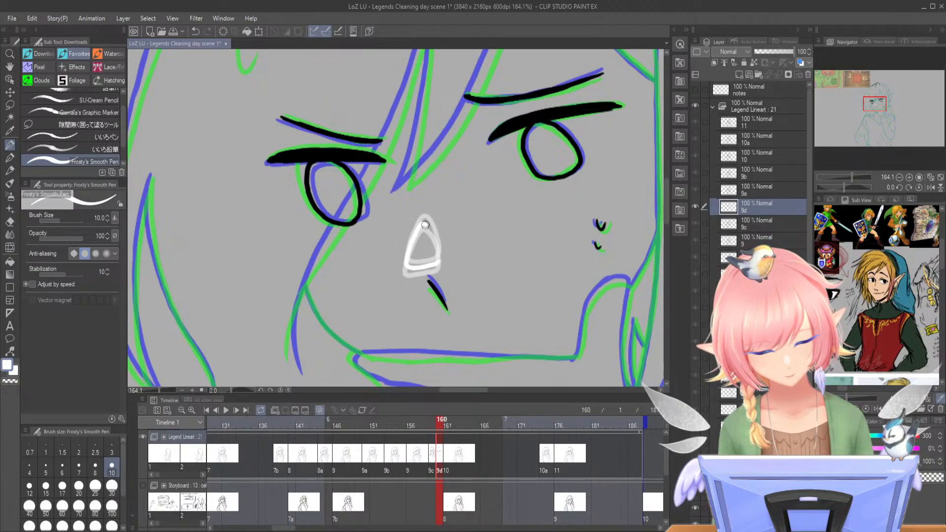
{"action": "left_click_drag", "start_coordinate": [425, 224], "coordinate": [438, 259]}
{"action": "key", "text": "x"}
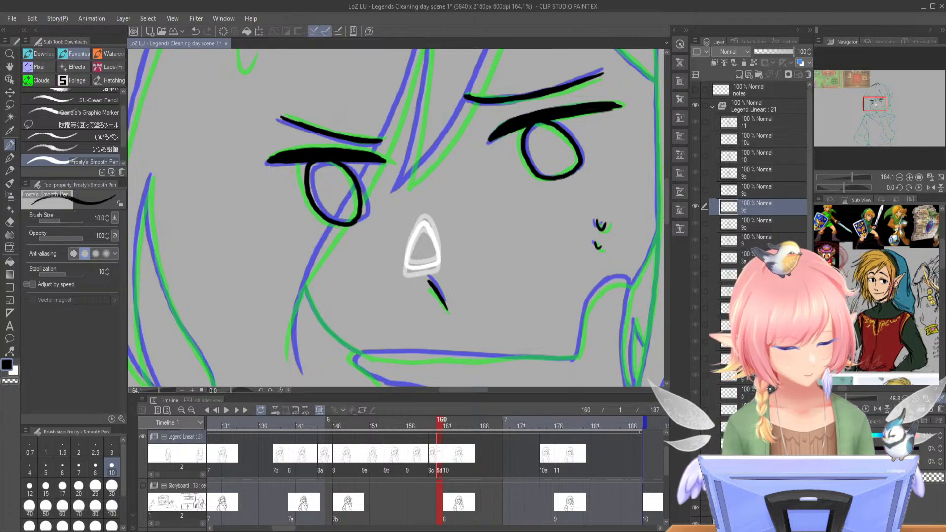
- Draw the pointed central bang between the eyes and the fringe line curving from its peak above the other eyebrow on cel 9d
{"action": "scroll", "coordinate": [447, 122], "scroll_direction": "up", "scroll_amount": 3}
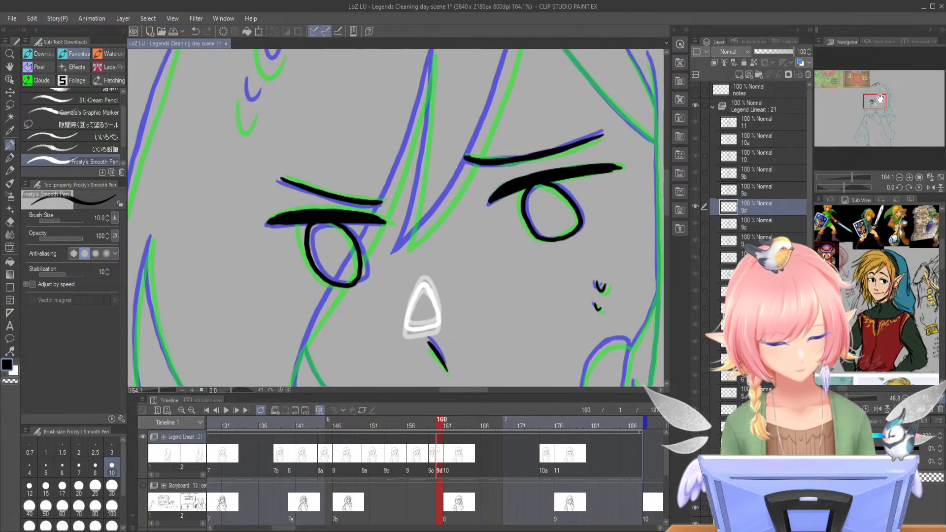
{"action": "mouse_move", "coordinate": [435, 79]}
{"action": "left_mouse_down"}
{"action": "mouse_move", "coordinate": [399, 288]}
{"action": "mouse_move", "coordinate": [461, 216]}
{"action": "left_mouse_up"}
{"action": "left_click_drag", "start_coordinate": [875, 102], "coordinate": [874, 100]}
{"action": "left_click_drag", "start_coordinate": [537, 70], "coordinate": [513, 186]}
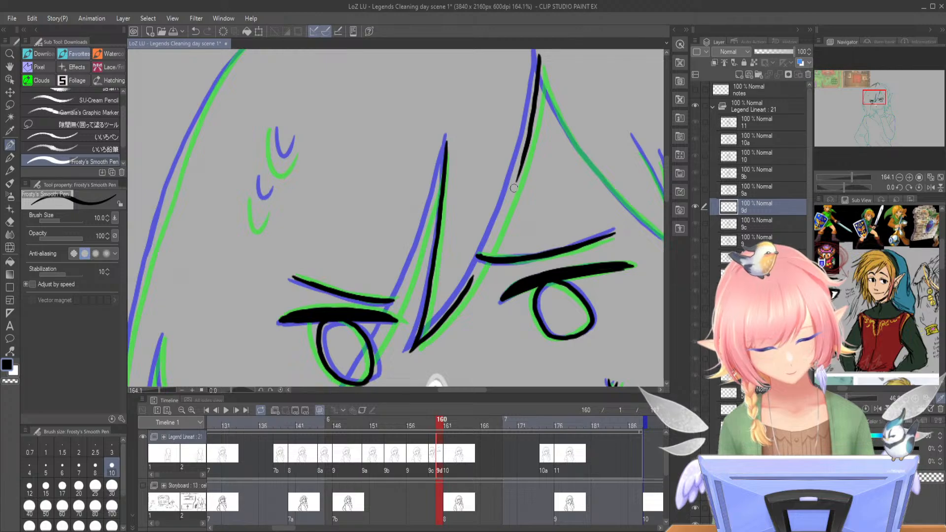
{"action": "left_click_drag", "start_coordinate": [854, 175], "coordinate": [843, 169]}
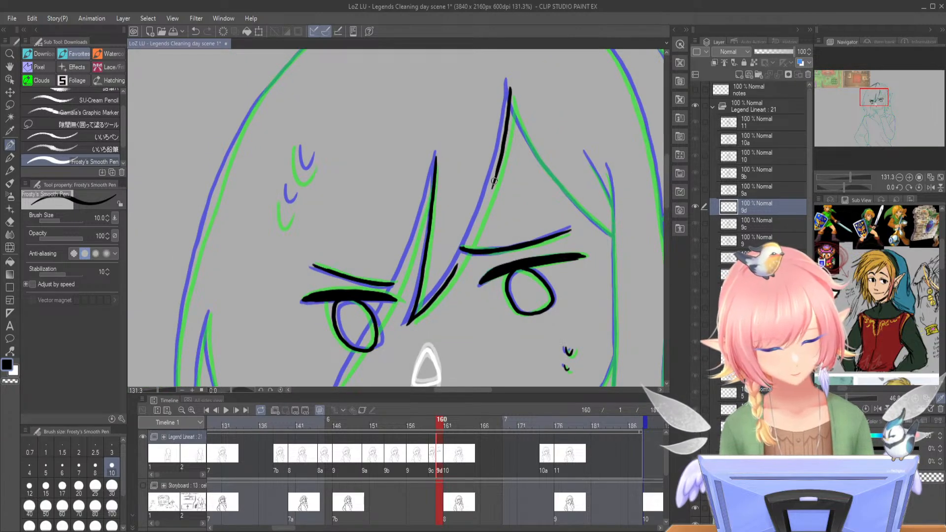
{"action": "left_click_drag", "start_coordinate": [488, 197], "coordinate": [442, 280]}
{"action": "left_click_drag", "start_coordinate": [510, 88], "coordinate": [567, 193]}
{"action": "key", "text": "ctrl+z"}
{"action": "mouse_move", "coordinate": [510, 88]}
{"action": "left_mouse_down"}
{"action": "mouse_move", "coordinate": [533, 152]}
{"action": "mouse_move", "coordinate": [614, 238]}
{"action": "left_mouse_up"}
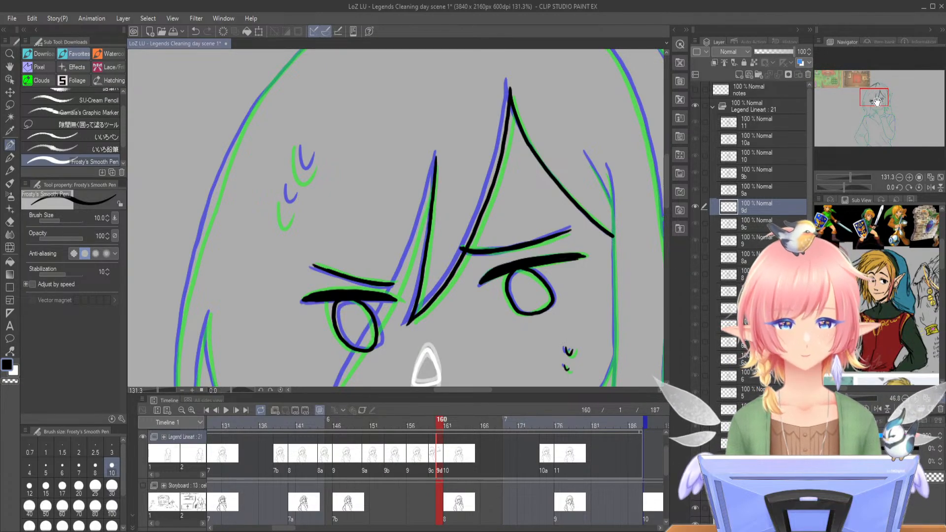
- Draw the bang strand crossing the eye down to the cheek, with its curled tip and the jawline beside it, on cel 9d
{"action": "left_click_drag", "start_coordinate": [876, 102], "coordinate": [877, 104]}
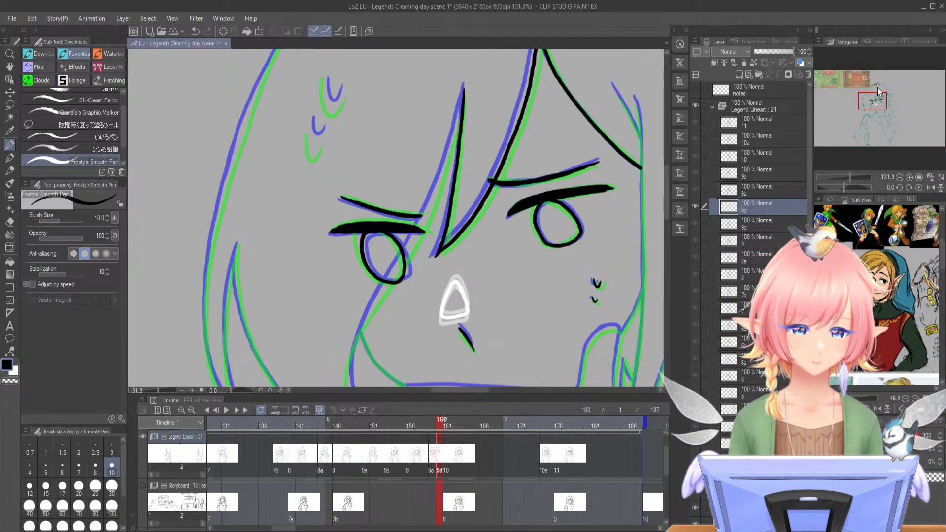
{"action": "left_click_drag", "start_coordinate": [464, 88], "coordinate": [445, 166]}
{"action": "key", "text": "ctrl+z"}
{"action": "mouse_move", "coordinate": [464, 93]}
{"action": "left_mouse_down"}
{"action": "mouse_move", "coordinate": [424, 222]}
{"action": "mouse_move", "coordinate": [369, 314]}
{"action": "left_mouse_up"}
{"action": "key", "text": "ctrl+z"}
{"action": "mouse_move", "coordinate": [463, 88]}
{"action": "left_mouse_down"}
{"action": "mouse_move", "coordinate": [434, 195]}
{"action": "mouse_move", "coordinate": [350, 366]}
{"action": "left_mouse_up"}
{"action": "left_click_drag", "start_coordinate": [880, 103], "coordinate": [879, 109]}
{"action": "left_click_drag", "start_coordinate": [385, 237], "coordinate": [380, 295]}
{"action": "left_click_drag", "start_coordinate": [387, 236], "coordinate": [427, 286]}
{"action": "key", "text": "ctrl+z"}
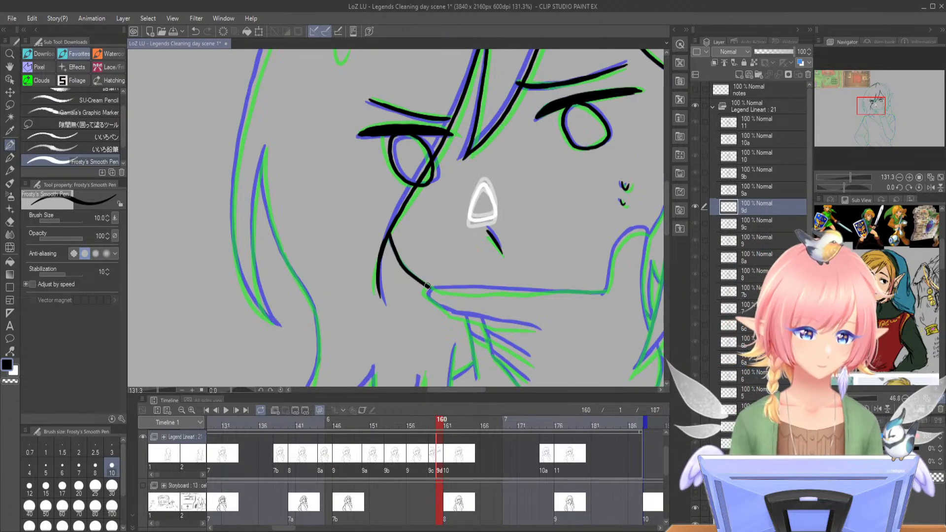
- Draw the two small strands beside the fringe and the side lock's long inner edge down to its pointed tip on cel 9d
{"action": "left_click_drag", "start_coordinate": [861, 103], "coordinate": [870, 97]}
{"action": "left_click_drag", "start_coordinate": [463, 102], "coordinate": [492, 161]}
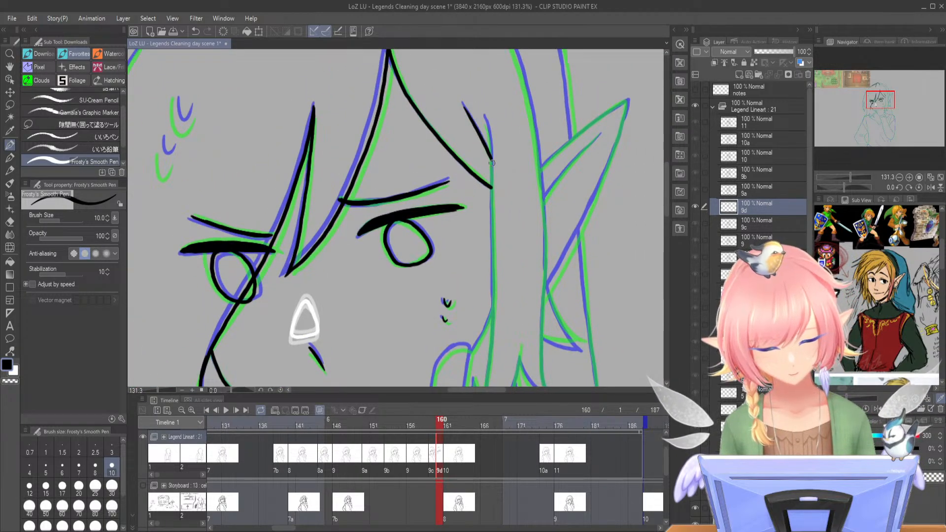
{"action": "left_click_drag", "start_coordinate": [485, 118], "coordinate": [491, 179]}
{"action": "key", "text": "ctrl+z"}
{"action": "left_click_drag", "start_coordinate": [486, 118], "coordinate": [491, 227]}
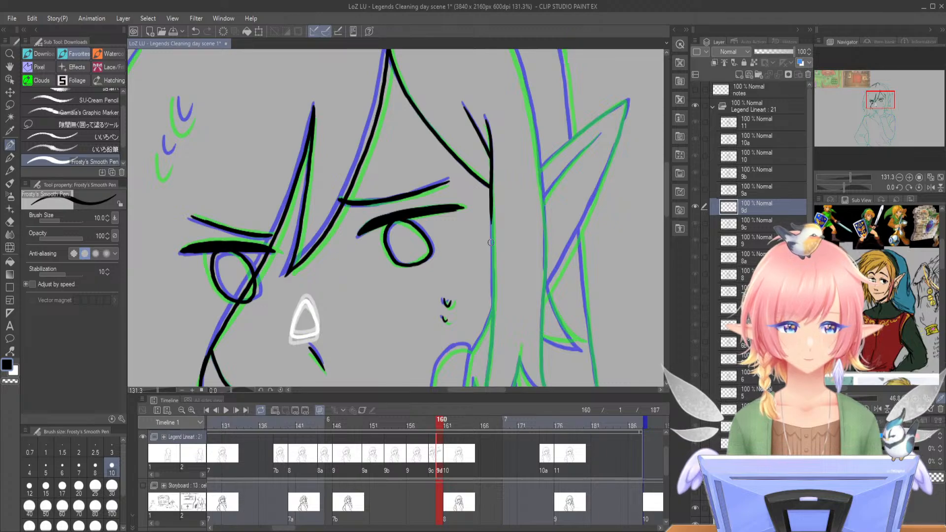
{"action": "left_click_drag", "start_coordinate": [491, 242], "coordinate": [463, 116]}
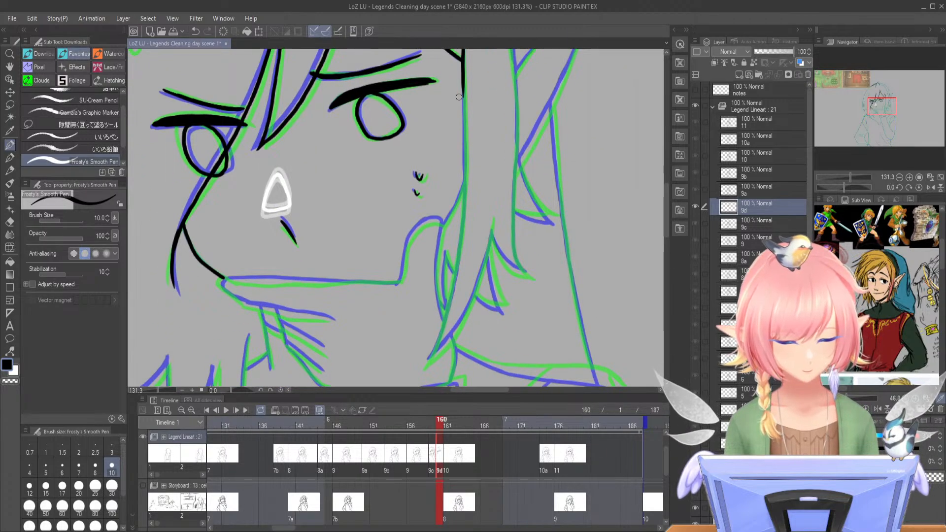
{"action": "mouse_move", "coordinate": [464, 75]}
{"action": "left_mouse_down"}
{"action": "mouse_move", "coordinate": [460, 246]}
{"action": "mouse_move", "coordinate": [424, 365]}
{"action": "mouse_move", "coordinate": [454, 334]}
{"action": "left_mouse_up"}
{"action": "left_click_drag", "start_coordinate": [492, 225], "coordinate": [462, 324]}
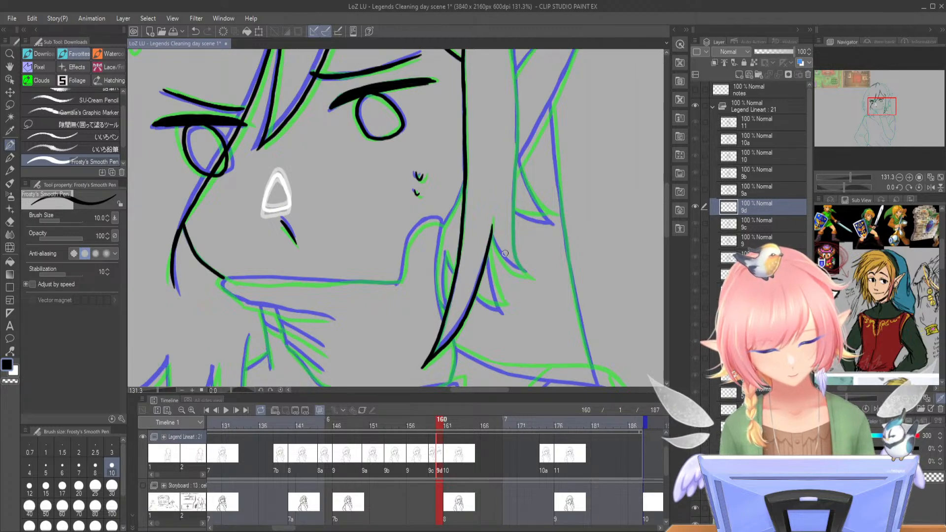
- Complete the side lock on cel 9d with its short notched tip and the long outer edge in front of the ear
{"action": "left_click_drag", "start_coordinate": [492, 227], "coordinate": [503, 259]}
{"action": "key", "text": "ctrl+z"}
{"action": "mouse_move", "coordinate": [492, 225]}
{"action": "left_mouse_down"}
{"action": "mouse_move", "coordinate": [505, 261]}
{"action": "mouse_move", "coordinate": [526, 274]}
{"action": "left_mouse_up"}
{"action": "left_click_drag", "start_coordinate": [882, 108], "coordinate": [884, 105]}
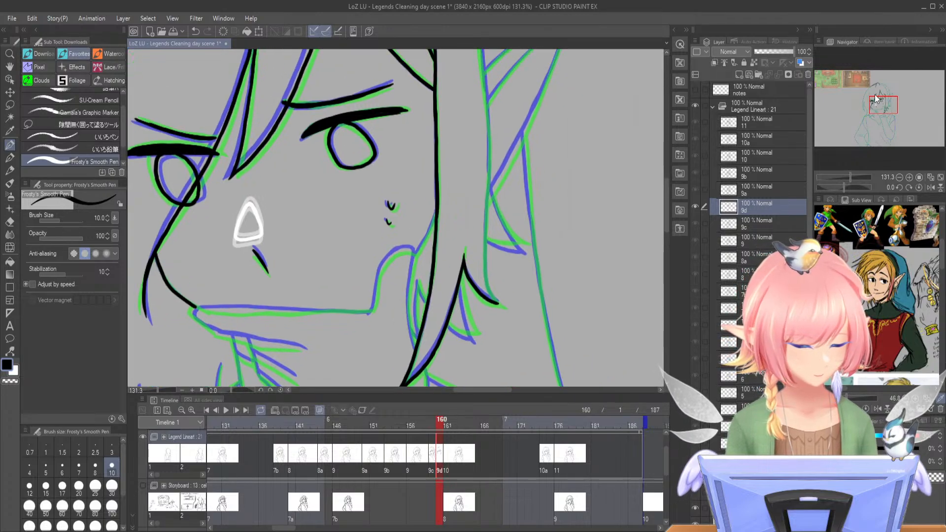
{"action": "left_click_drag", "start_coordinate": [484, 66], "coordinate": [485, 257]}
{"action": "key", "text": "ctrl+z"}
{"action": "mouse_move", "coordinate": [486, 191]}
{"action": "left_mouse_down"}
{"action": "mouse_move", "coordinate": [488, 293]}
{"action": "mouse_move", "coordinate": [496, 303]}
{"action": "left_mouse_up"}
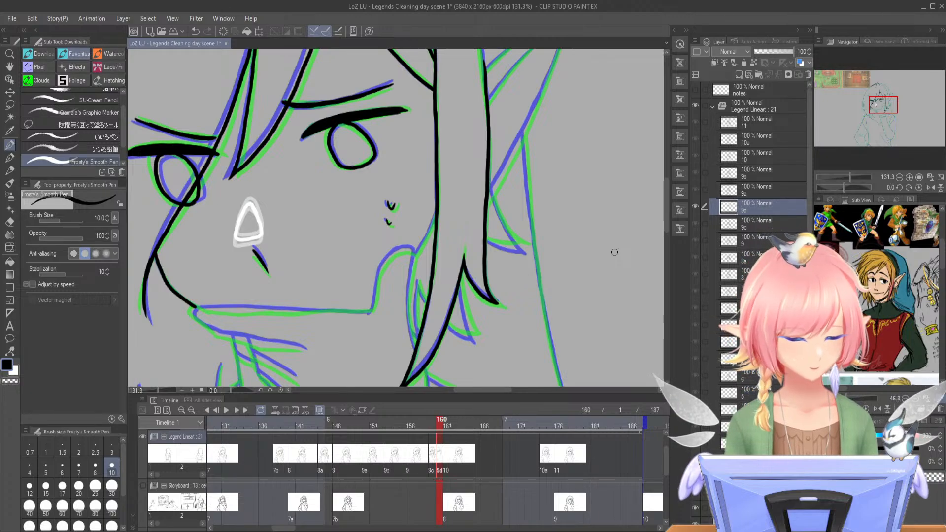
- Draw the inner hair arc from the crown tuft down to the side lock in front of the ear on cel 9d
{"action": "left_click_drag", "start_coordinate": [878, 101], "coordinate": [874, 87]}
{"action": "left_click_drag", "start_coordinate": [453, 144], "coordinate": [477, 208]}
{"action": "key", "text": "ctrl+z"}
{"action": "mouse_move", "coordinate": [445, 131]}
{"action": "left_mouse_down"}
{"action": "mouse_move", "coordinate": [473, 187]}
{"action": "mouse_move", "coordinate": [476, 200]}
{"action": "mouse_move", "coordinate": [462, 162]}
{"action": "mouse_move", "coordinate": [493, 307]}
{"action": "left_mouse_up"}
{"action": "key", "text": "ctrl+z"}
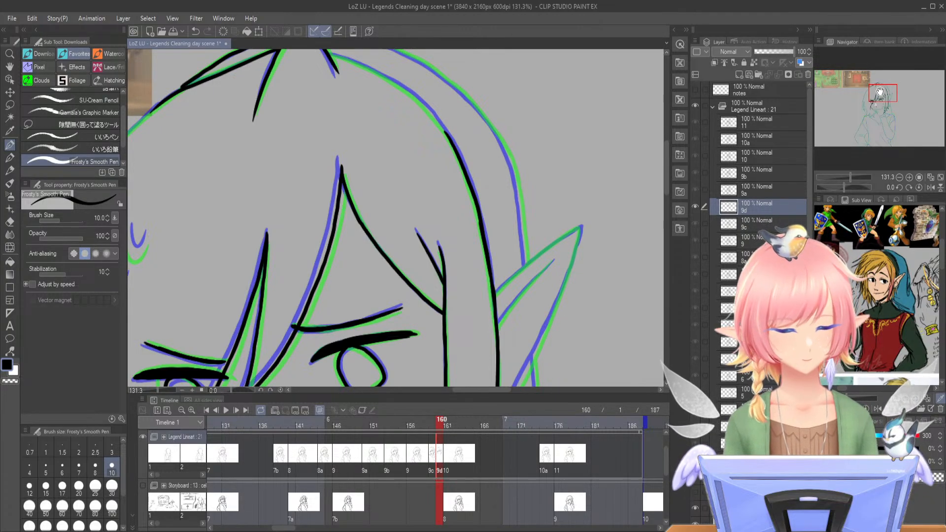
{"action": "left_click_drag", "start_coordinate": [879, 91], "coordinate": [877, 89]}
{"action": "mouse_move", "coordinate": [375, 115]}
{"action": "left_mouse_down"}
{"action": "mouse_move", "coordinate": [428, 137]}
{"action": "mouse_move", "coordinate": [397, 122]}
{"action": "mouse_move", "coordinate": [450, 152]}
{"action": "mouse_move", "coordinate": [439, 146]}
{"action": "mouse_move", "coordinate": [479, 201]}
{"action": "left_mouse_up"}
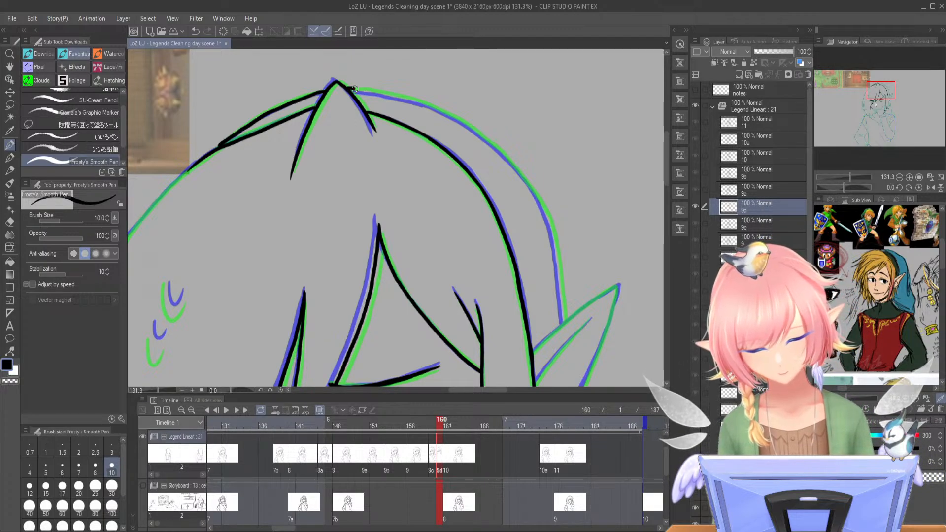
- Draw the outer head contour from the crown tuft around to the top edge of the ear on cel 9d
{"action": "key", "text": "ctrl+z"}
{"action": "mouse_move", "coordinate": [348, 89]}
{"action": "left_mouse_down"}
{"action": "mouse_move", "coordinate": [416, 101]}
{"action": "mouse_move", "coordinate": [461, 125]}
{"action": "mouse_move", "coordinate": [430, 106]}
{"action": "mouse_move", "coordinate": [437, 110]}
{"action": "mouse_move", "coordinate": [491, 142]}
{"action": "mouse_move", "coordinate": [532, 194]}
{"action": "left_mouse_up"}
{"action": "key", "text": "ctrl+z"}
{"action": "key", "text": "ctrl+z"}
{"action": "key", "text": "ctrl+z"}
{"action": "mouse_move", "coordinate": [494, 146]}
{"action": "left_mouse_down"}
{"action": "mouse_move", "coordinate": [549, 224]}
{"action": "mouse_move", "coordinate": [563, 324]}
{"action": "left_mouse_up"}
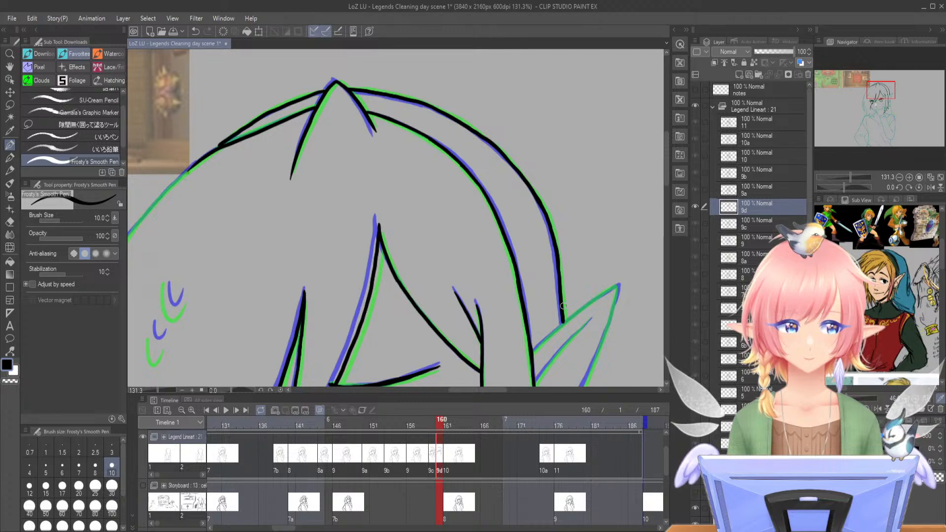
- Outline the pointed ear, including its inner fold line, between the onion-skin lines on cel 9d
{"action": "mouse_move", "coordinate": [563, 306]}
{"action": "left_mouse_down"}
{"action": "mouse_move", "coordinate": [535, 258]}
{"action": "mouse_move", "coordinate": [517, 160]}
{"action": "left_mouse_up"}
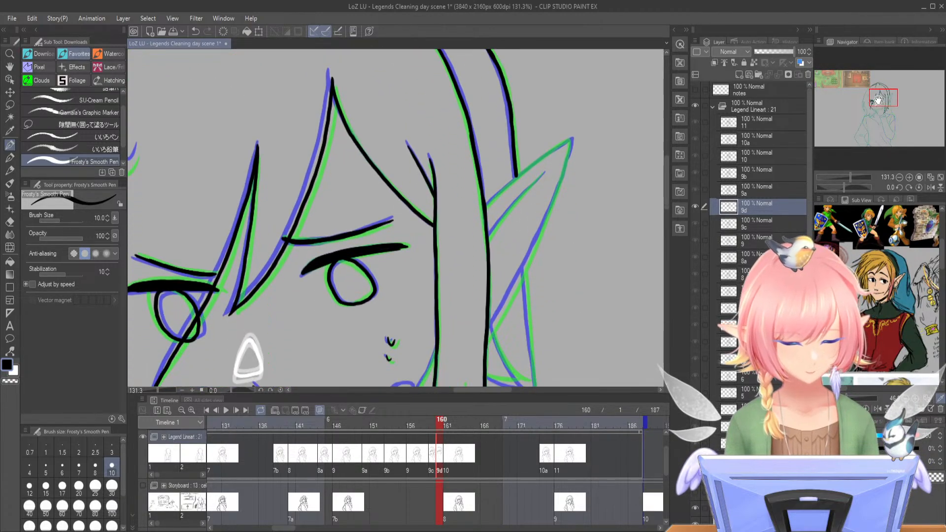
{"action": "left_click_drag", "start_coordinate": [485, 205], "coordinate": [572, 139]}
{"action": "left_click_drag", "start_coordinate": [488, 238], "coordinate": [554, 150]}
{"action": "key", "text": "ctrl+z"}
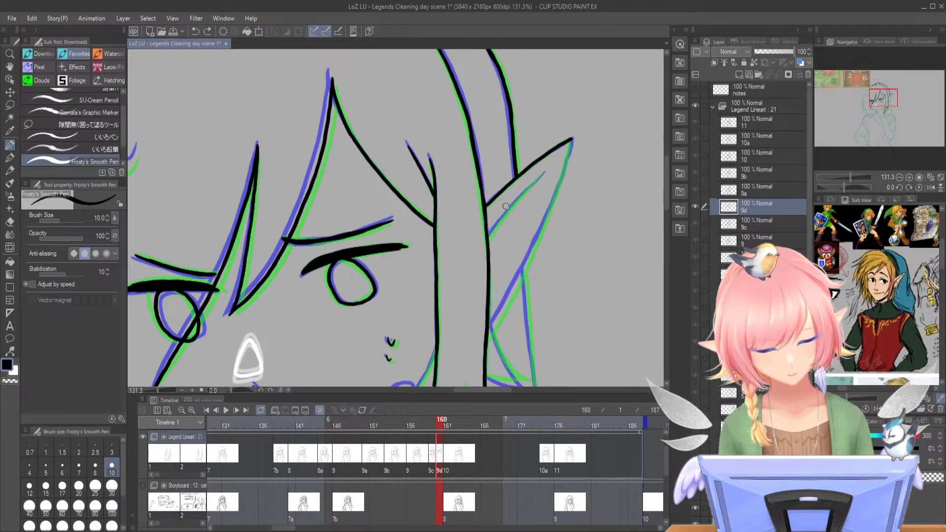
{"action": "left_click_drag", "start_coordinate": [489, 236], "coordinate": [544, 172]}
{"action": "left_click_drag", "start_coordinate": [573, 139], "coordinate": [527, 265]}
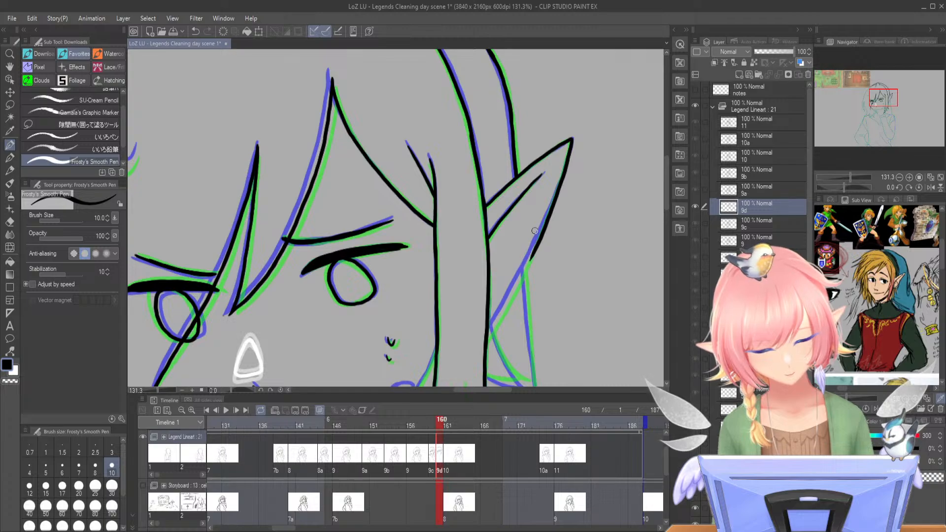
{"action": "key", "text": "ctrl+z"}
{"action": "left_click_drag", "start_coordinate": [571, 140], "coordinate": [489, 335]}
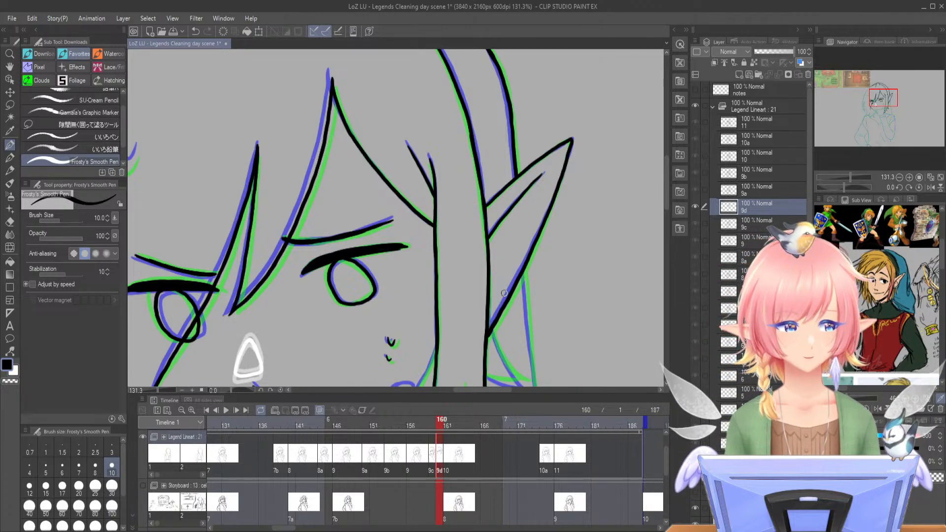
- Extend the head outline down from the crown on the side opposite the ear, and draw the two curved hair highlight marks on cel 9d
{"action": "mouse_move", "coordinate": [883, 98]}
{"action": "left_mouse_down"}
{"action": "mouse_move", "coordinate": [872, 110]}
{"action": "mouse_move", "coordinate": [872, 91]}
{"action": "left_mouse_up"}
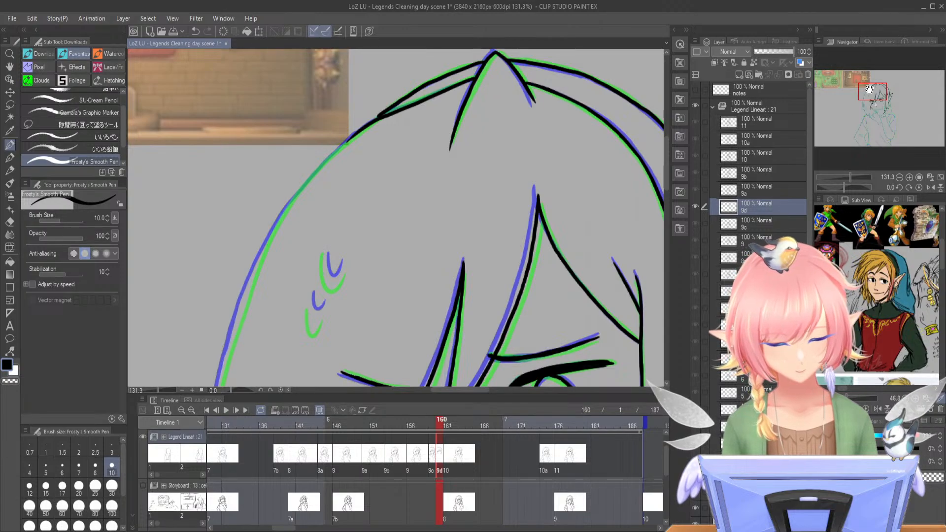
{"action": "mouse_move", "coordinate": [373, 120]}
{"action": "left_mouse_down"}
{"action": "mouse_move", "coordinate": [291, 203]}
{"action": "mouse_move", "coordinate": [261, 260]}
{"action": "left_mouse_up"}
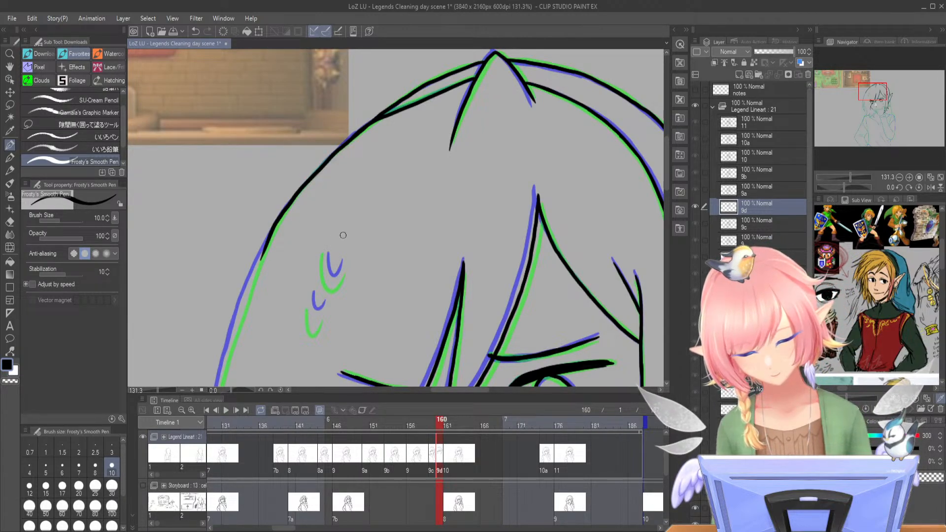
{"action": "mouse_move", "coordinate": [325, 258]}
{"action": "left_mouse_down"}
{"action": "mouse_move", "coordinate": [330, 283]}
{"action": "mouse_move", "coordinate": [341, 261]}
{"action": "left_mouse_up"}
{"action": "mouse_move", "coordinate": [318, 298]}
{"action": "left_mouse_down"}
{"action": "mouse_move", "coordinate": [311, 315]}
{"action": "mouse_move", "coordinate": [321, 320]}
{"action": "mouse_move", "coordinate": [313, 321]}
{"action": "mouse_move", "coordinate": [323, 307]}
{"action": "left_mouse_up"}
{"action": "key", "text": "ctrl+z"}
{"action": "key", "text": "ctrl+z"}
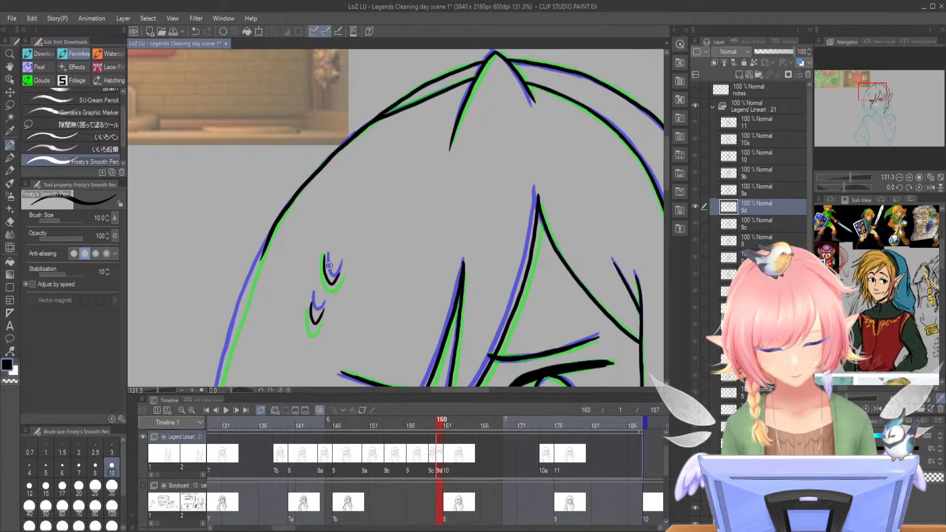
- Continue the hair outline down past the face, and draw the long lock's pointed tip and the strand edge behind it on cel 9d
{"action": "left_click_drag", "start_coordinate": [870, 110], "coordinate": [864, 115]}
{"action": "left_click_drag", "start_coordinate": [389, 150], "coordinate": [386, 154]}
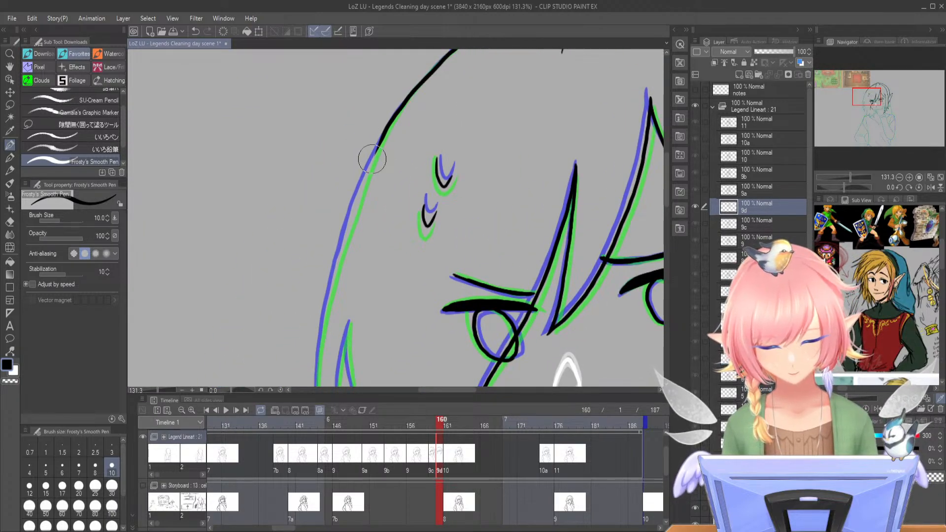
{"action": "left_click_drag", "start_coordinate": [388, 126], "coordinate": [347, 236]}
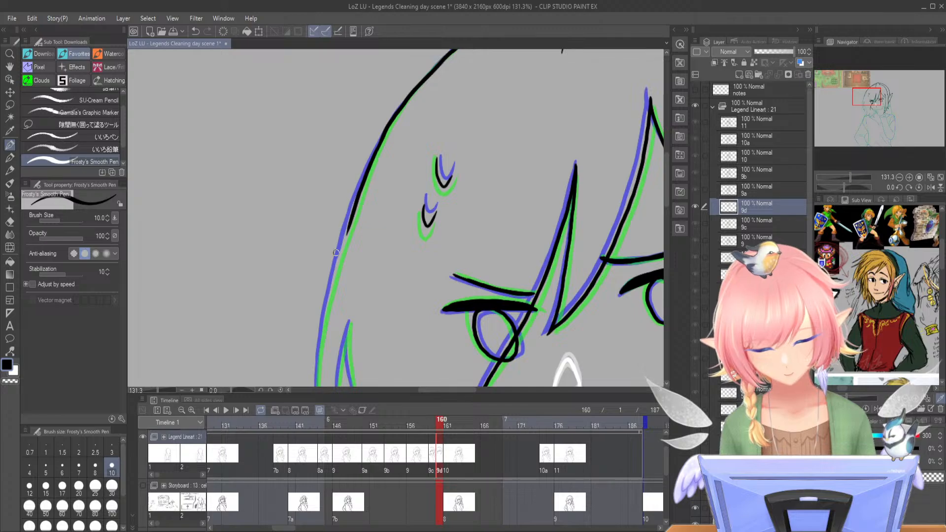
{"action": "left_click_drag", "start_coordinate": [867, 99], "coordinate": [867, 107]}
{"action": "mouse_move", "coordinate": [371, 78]}
{"action": "left_mouse_down"}
{"action": "mouse_move", "coordinate": [333, 255]}
{"action": "mouse_move", "coordinate": [344, 316]}
{"action": "mouse_move", "coordinate": [378, 366]}
{"action": "left_mouse_up"}
{"action": "key", "text": "ctrl+z"}
{"action": "key", "text": "ctrl+z"}
{"action": "mouse_move", "coordinate": [368, 185]}
{"action": "left_mouse_down"}
{"action": "mouse_move", "coordinate": [357, 263]}
{"action": "mouse_move", "coordinate": [365, 331]}
{"action": "mouse_move", "coordinate": [359, 216]}
{"action": "mouse_move", "coordinate": [355, 248]}
{"action": "mouse_move", "coordinate": [382, 362]}
{"action": "left_mouse_up"}
{"action": "key", "text": "ctrl+z"}
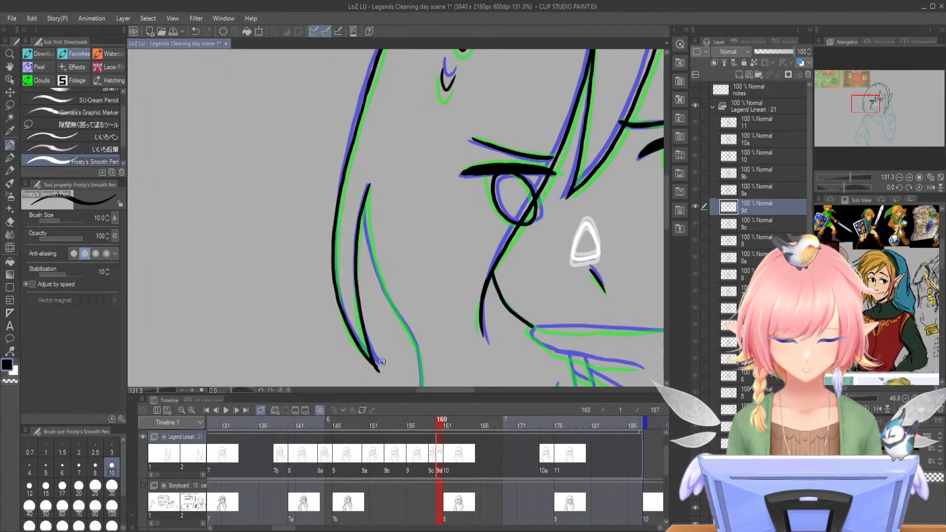
{"action": "mouse_move", "coordinate": [369, 183]}
{"action": "left_mouse_down"}
{"action": "mouse_move", "coordinate": [373, 262]}
{"action": "mouse_move", "coordinate": [417, 364]}
{"action": "left_mouse_up"}
- Draw the hair's lower edge at the neck, with its jagged pointed ends and the short collar line beside the hand, on cel 9d
{"action": "left_click_drag", "start_coordinate": [867, 106], "coordinate": [871, 118]}
{"action": "left_click_drag", "start_coordinate": [399, 166], "coordinate": [401, 211]}
{"action": "key", "text": "ctrl+z"}
{"action": "mouse_move", "coordinate": [394, 158]}
{"action": "left_mouse_down"}
{"action": "mouse_move", "coordinate": [403, 200]}
{"action": "mouse_move", "coordinate": [383, 259]}
{"action": "mouse_move", "coordinate": [371, 276]}
{"action": "mouse_move", "coordinate": [341, 279]}
{"action": "mouse_move", "coordinate": [395, 278]}
{"action": "mouse_move", "coordinate": [364, 285]}
{"action": "mouse_move", "coordinate": [428, 260]}
{"action": "left_mouse_up"}
{"action": "key", "text": "ctrl+z"}
{"action": "mouse_move", "coordinate": [459, 225]}
{"action": "left_mouse_down"}
{"action": "mouse_move", "coordinate": [447, 242]}
{"action": "mouse_move", "coordinate": [454, 235]}
{"action": "left_mouse_up"}
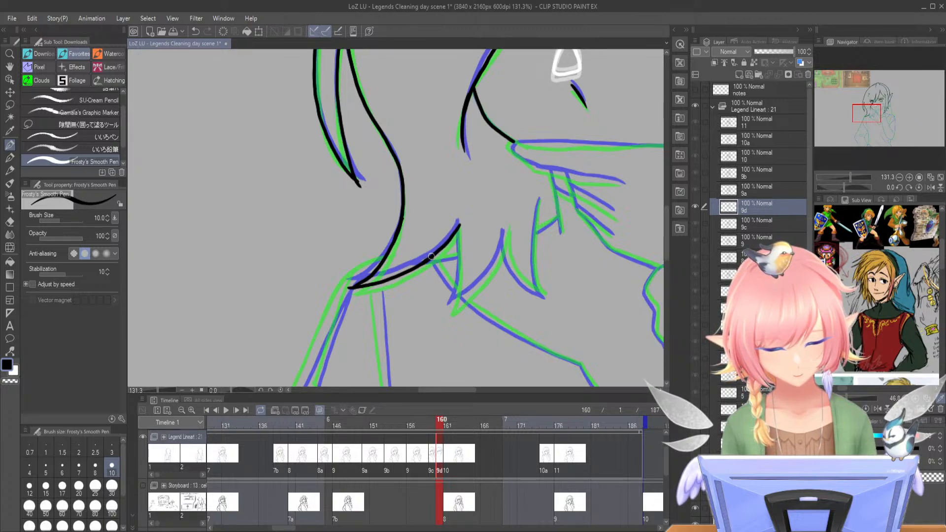
{"action": "mouse_move", "coordinate": [457, 222]}
{"action": "left_mouse_down"}
{"action": "mouse_move", "coordinate": [455, 299]}
{"action": "mouse_move", "coordinate": [446, 299]}
{"action": "mouse_move", "coordinate": [459, 300]}
{"action": "mouse_move", "coordinate": [449, 313]}
{"action": "mouse_move", "coordinate": [484, 280]}
{"action": "mouse_move", "coordinate": [506, 232]}
{"action": "left_mouse_up"}
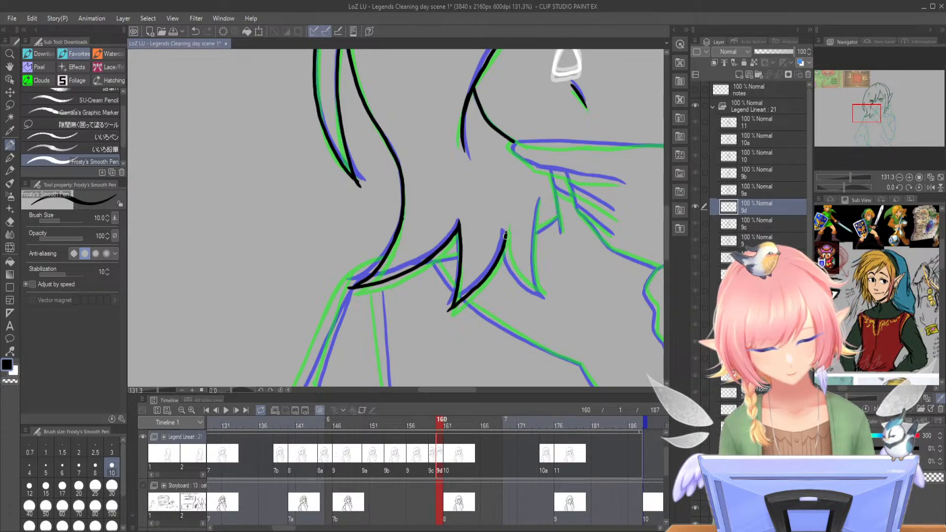
{"action": "mouse_move", "coordinate": [506, 233]}
{"action": "left_mouse_down"}
{"action": "mouse_move", "coordinate": [511, 268]}
{"action": "mouse_move", "coordinate": [545, 296]}
{"action": "left_mouse_up"}
{"action": "mouse_move", "coordinate": [539, 197]}
{"action": "left_mouse_down"}
{"action": "mouse_move", "coordinate": [532, 270]}
{"action": "mouse_move", "coordinate": [544, 296]}
{"action": "left_mouse_up"}
{"action": "left_click_drag", "start_coordinate": [537, 230], "coordinate": [557, 216]}
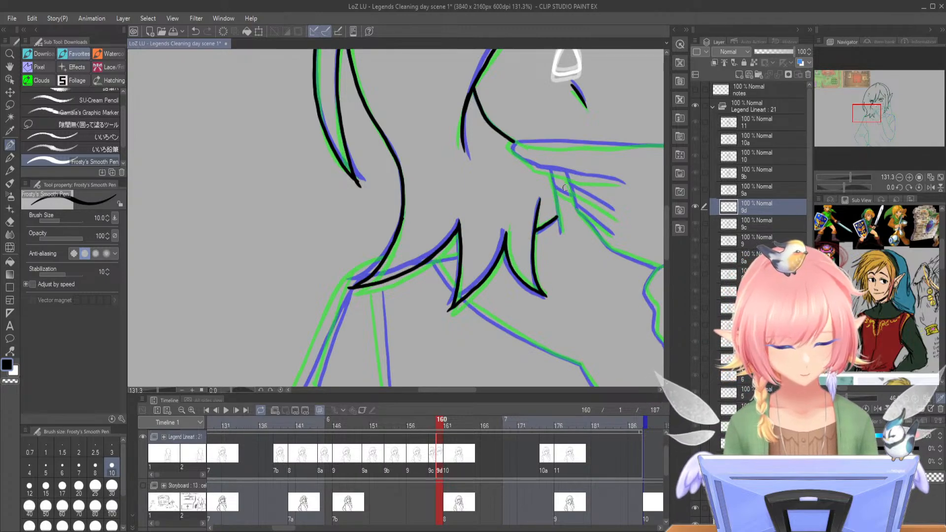
- Draw the short jaw line between the raised hand and the side lock on cel 9d
{"action": "left_click_drag", "start_coordinate": [878, 117], "coordinate": [876, 100]}
{"action": "left_click_drag", "start_coordinate": [462, 224], "coordinate": [488, 155]}
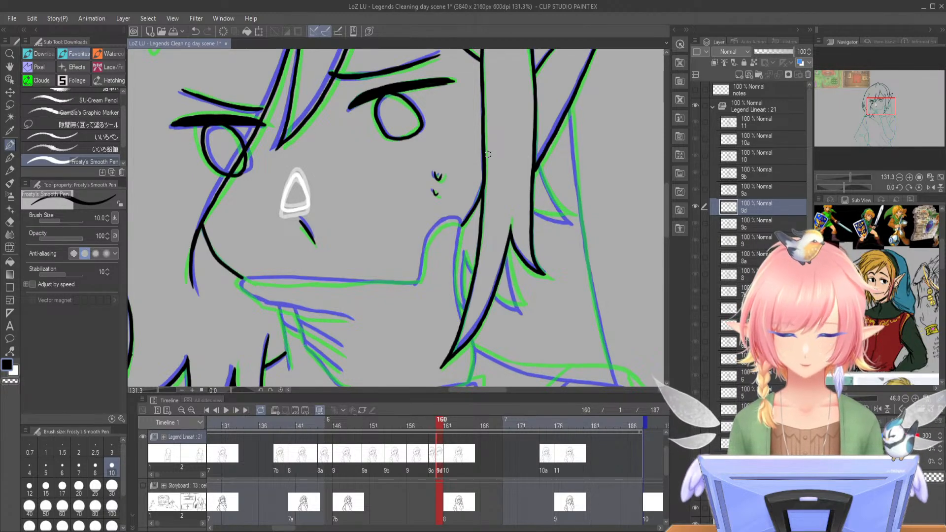
- Redraw the short jaw line and extend it along the raised hand's curved edge, adding the thin hair strand beside it on cel 9d
{"action": "key", "text": "ctrl+z"}
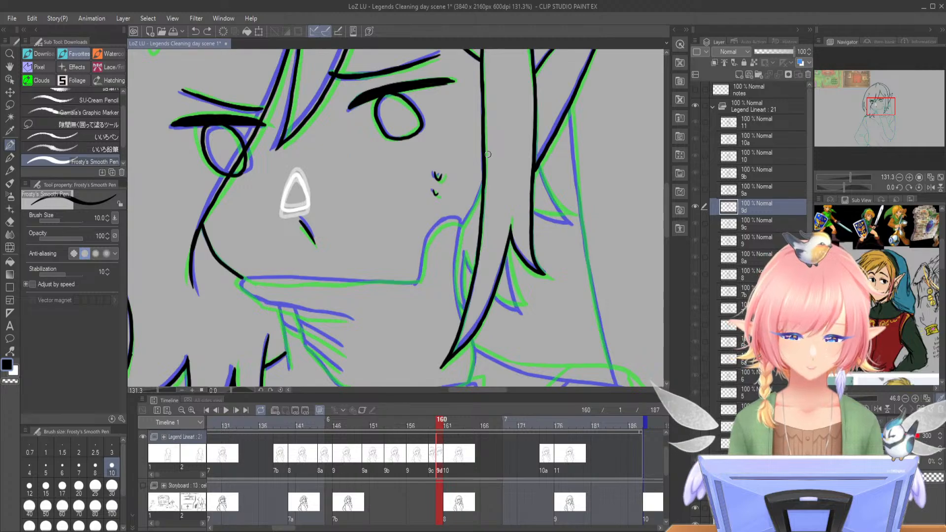
{"action": "left_click_drag", "start_coordinate": [850, 177], "coordinate": [851, 177]}
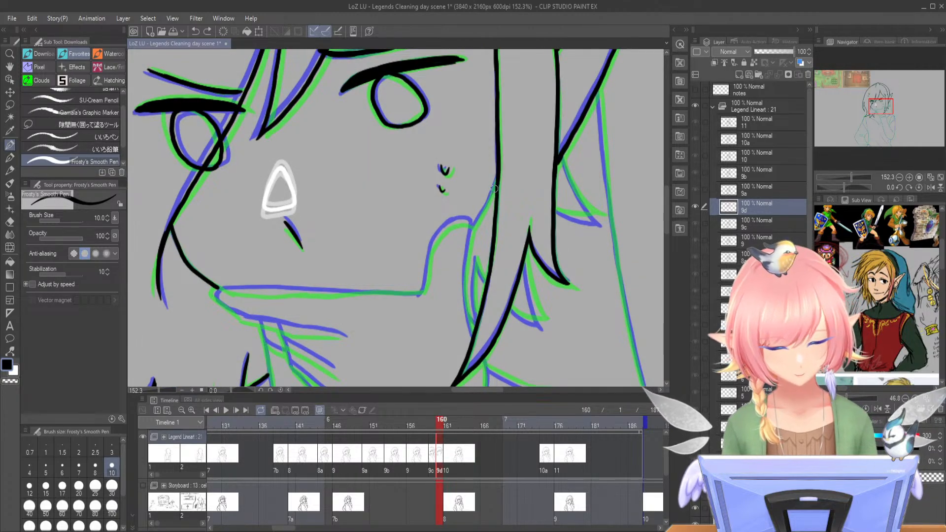
{"action": "mouse_move", "coordinate": [491, 194]}
{"action": "left_mouse_down"}
{"action": "mouse_move", "coordinate": [477, 224]}
{"action": "mouse_move", "coordinate": [455, 224]}
{"action": "mouse_move", "coordinate": [437, 238]}
{"action": "mouse_move", "coordinate": [424, 291]}
{"action": "left_mouse_up"}
{"action": "mouse_move", "coordinate": [475, 226]}
{"action": "left_mouse_down"}
{"action": "mouse_move", "coordinate": [464, 283]}
{"action": "mouse_move", "coordinate": [468, 315]}
{"action": "mouse_move", "coordinate": [478, 318]}
{"action": "mouse_move", "coordinate": [472, 231]}
{"action": "mouse_move", "coordinate": [485, 282]}
{"action": "left_mouse_up"}
{"action": "key", "text": "ctrl+z"}
{"action": "key", "text": "ctrl+z"}
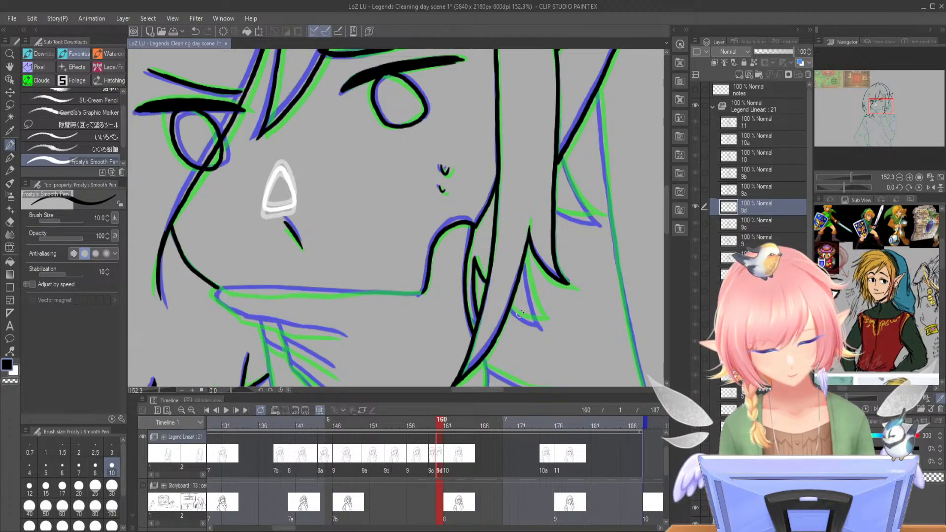
- Draw the small pointed hair tuft behind the long side lock and the short neck line below the lock's tip on cel 9d
{"action": "left_click_drag", "start_coordinate": [513, 311], "coordinate": [544, 329]}
{"action": "left_click_drag", "start_coordinate": [526, 253], "coordinate": [548, 325]}
{"action": "left_click_drag", "start_coordinate": [873, 103], "coordinate": [871, 108]}
{"action": "left_click_drag", "start_coordinate": [527, 259], "coordinate": [522, 311]}
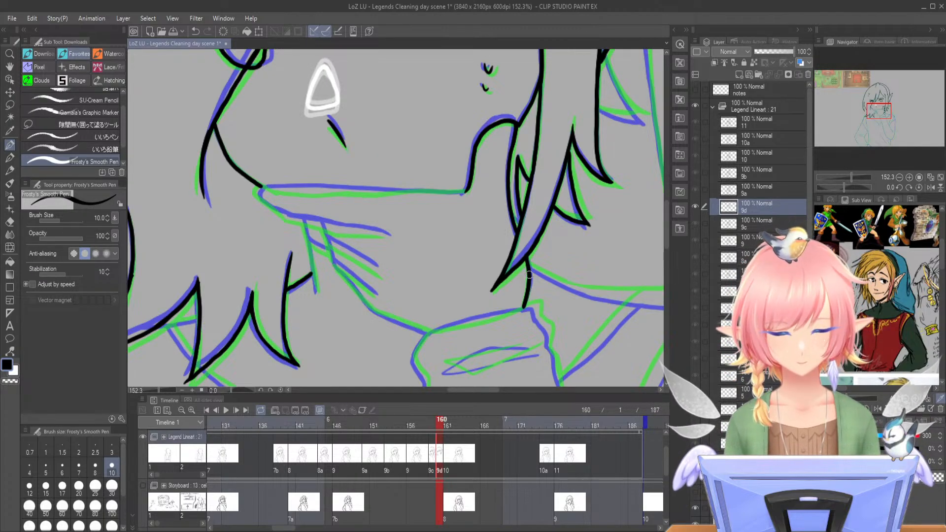
- Draw the long, nearly straight upper edge of the raised hand below the mouth, joining it to the jaw, on cel 9d
{"action": "left_click_drag", "start_coordinate": [258, 187], "coordinate": [326, 192]}
{"action": "key", "text": "ctrl+z"}
{"action": "left_click_drag", "start_coordinate": [259, 187], "coordinate": [467, 190]}
{"action": "key", "text": "ctrl+z"}
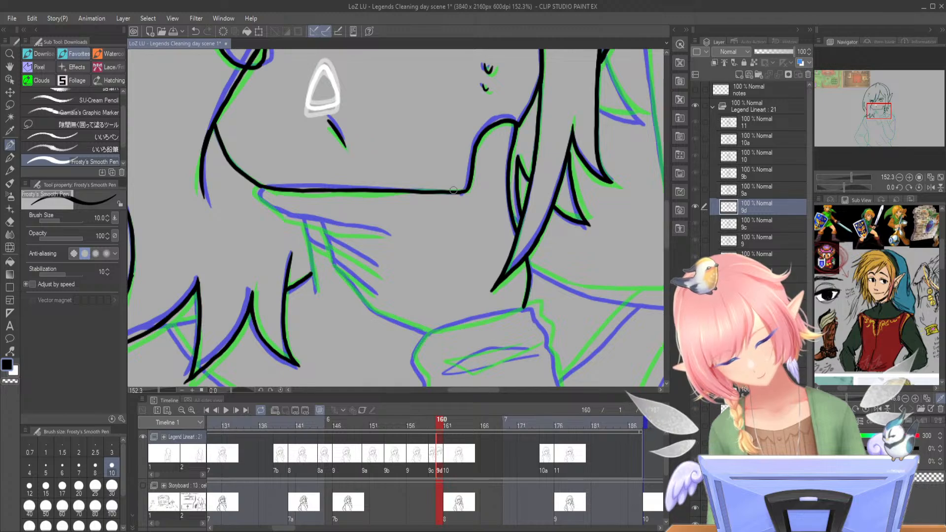
- Draw the raised hand's lower edge, the finger lines and the wrist line running to the sleeve cuff on cel 9d
{"action": "mouse_move", "coordinate": [261, 187]}
{"action": "left_mouse_down"}
{"action": "mouse_move", "coordinate": [298, 217]}
{"action": "mouse_move", "coordinate": [291, 219]}
{"action": "mouse_move", "coordinate": [387, 236]}
{"action": "left_mouse_up"}
{"action": "key", "text": "ctrl+z"}
{"action": "key", "text": "ctrl+z"}
{"action": "mouse_move", "coordinate": [321, 226]}
{"action": "left_mouse_down"}
{"action": "mouse_move", "coordinate": [335, 267]}
{"action": "mouse_move", "coordinate": [352, 255]}
{"action": "mouse_move", "coordinate": [366, 263]}
{"action": "mouse_move", "coordinate": [345, 252]}
{"action": "mouse_move", "coordinate": [377, 267]}
{"action": "mouse_move", "coordinate": [359, 280]}
{"action": "mouse_move", "coordinate": [376, 296]}
{"action": "left_mouse_up"}
{"action": "key", "text": "ctrl+z"}
{"action": "mouse_move", "coordinate": [335, 266]}
{"action": "left_mouse_down"}
{"action": "mouse_move", "coordinate": [377, 313]}
{"action": "mouse_move", "coordinate": [425, 333]}
{"action": "left_mouse_up"}
{"action": "left_click_drag", "start_coordinate": [303, 222], "coordinate": [316, 293]}
{"action": "left_click_drag", "start_coordinate": [310, 241], "coordinate": [331, 255]}
{"action": "key", "text": "ctrl+z"}
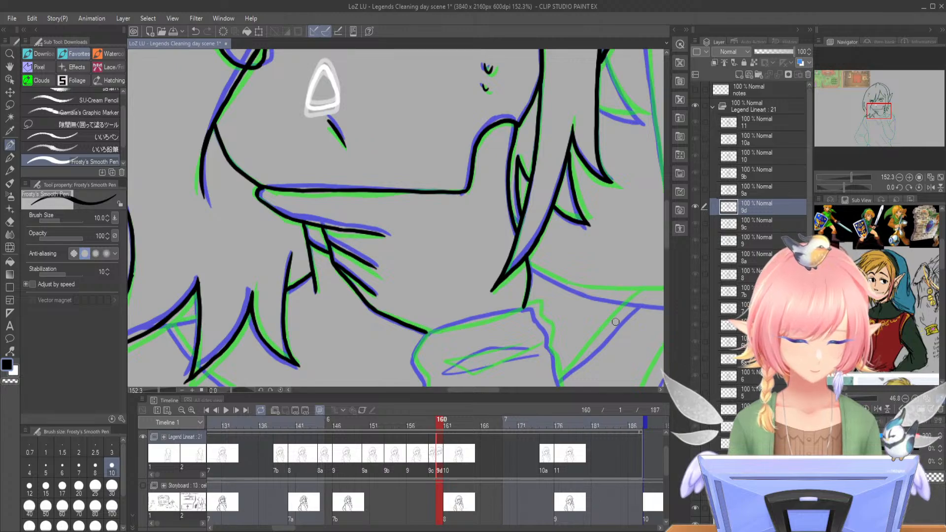
- Draw the top shoulder line from the neck out to the shoulder's corner on cel 9d
{"action": "left_click_drag", "start_coordinate": [882, 107], "coordinate": [895, 109]}
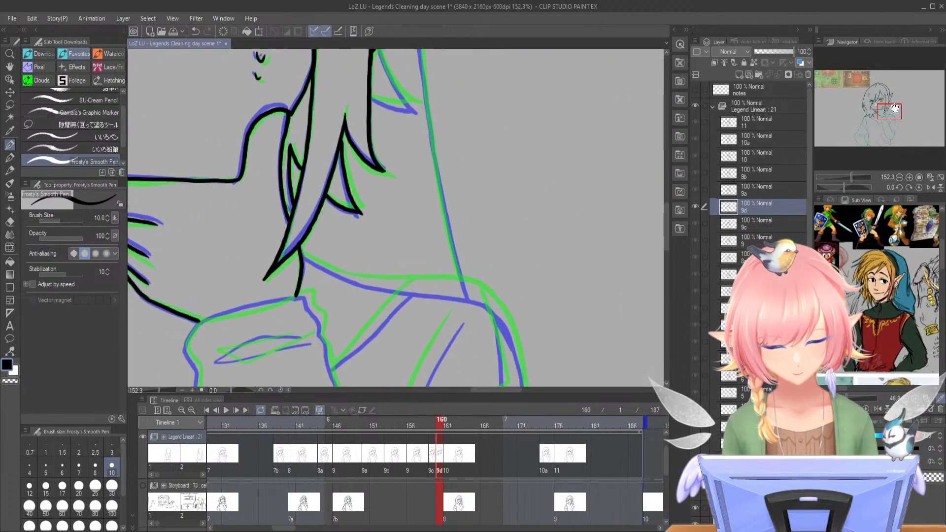
{"action": "mouse_move", "coordinate": [303, 257]}
{"action": "left_mouse_down"}
{"action": "mouse_move", "coordinate": [370, 281]}
{"action": "mouse_move", "coordinate": [488, 302]}
{"action": "left_mouse_up"}
{"action": "key", "text": "ctrl+z"}
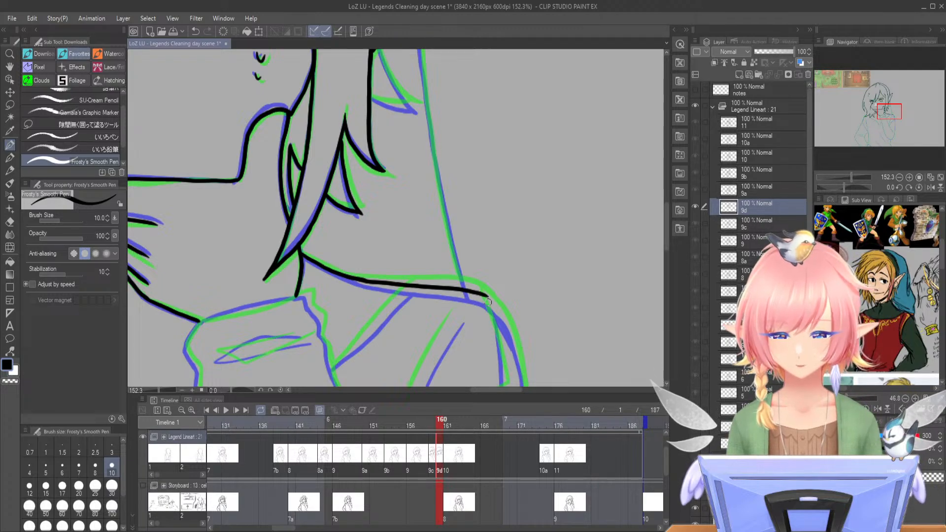
- Draw the pointed hair tuft sticking out behind the side lock at cheek height on cel 9d
{"action": "left_click_drag", "start_coordinate": [889, 111], "coordinate": [879, 98]}
{"action": "left_click_drag", "start_coordinate": [407, 269], "coordinate": [450, 278]}
{"action": "key", "text": "ctrl+z"}
{"action": "left_click_drag", "start_coordinate": [410, 216], "coordinate": [451, 277]}
{"action": "key", "text": "ctrl+z"}
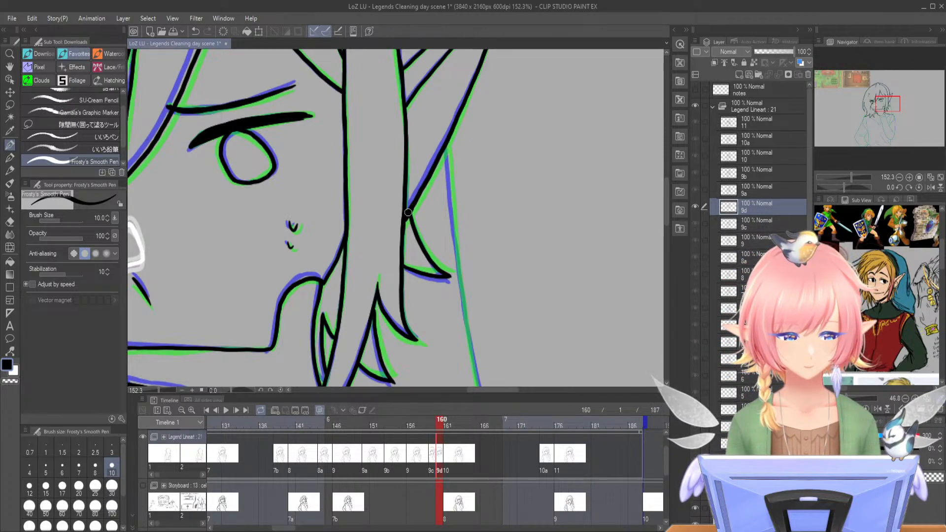
- Draw the long line behind the hair from the back of the head down to the shoulder on cel 9d
{"action": "left_click_drag", "start_coordinate": [884, 107], "coordinate": [873, 102]}
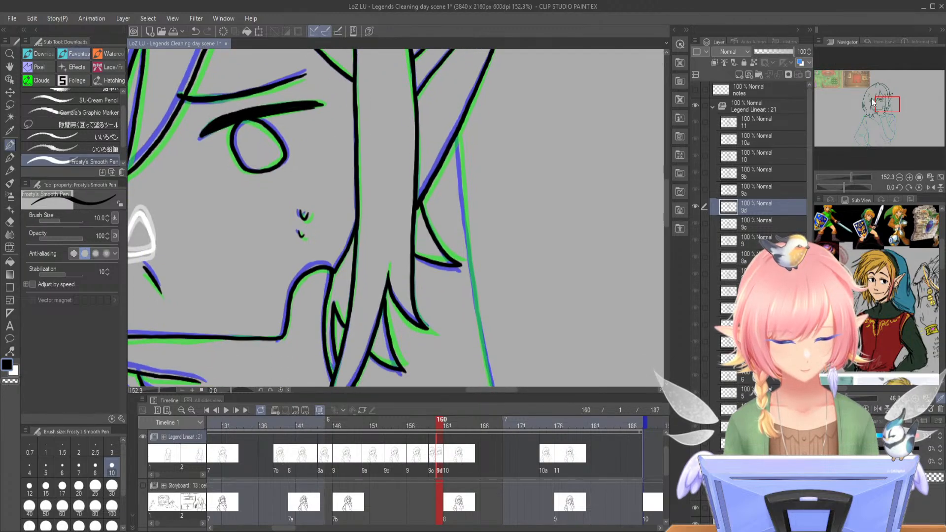
{"action": "left_click_drag", "start_coordinate": [458, 130], "coordinate": [469, 273]}
{"action": "scroll", "coordinate": [468, 163], "scroll_direction": "down", "scroll_amount": 3}
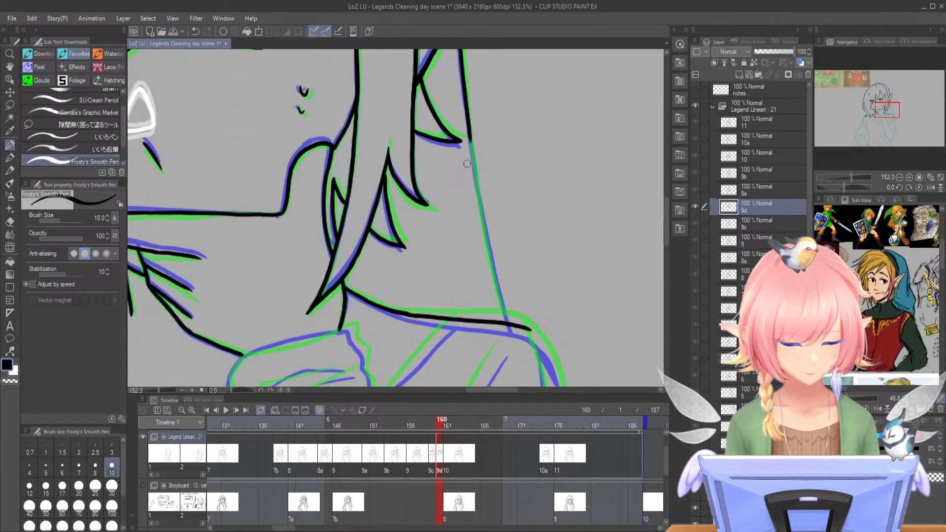
{"action": "left_click_drag", "start_coordinate": [471, 137], "coordinate": [506, 321]}
- Draw the rounded outer curve of the shoulder leading down into the upper arm on cel 9d
{"action": "left_click_drag", "start_coordinate": [888, 110], "coordinate": [890, 118]}
{"action": "mouse_move", "coordinate": [459, 147]}
{"action": "left_mouse_down"}
{"action": "mouse_move", "coordinate": [497, 204]}
{"action": "mouse_move", "coordinate": [500, 226]}
{"action": "left_mouse_up"}
{"action": "key", "text": "ctrl+z"}
{"action": "mouse_move", "coordinate": [463, 150]}
{"action": "left_mouse_down"}
{"action": "mouse_move", "coordinate": [499, 219]}
{"action": "mouse_move", "coordinate": [503, 262]}
{"action": "left_mouse_up"}
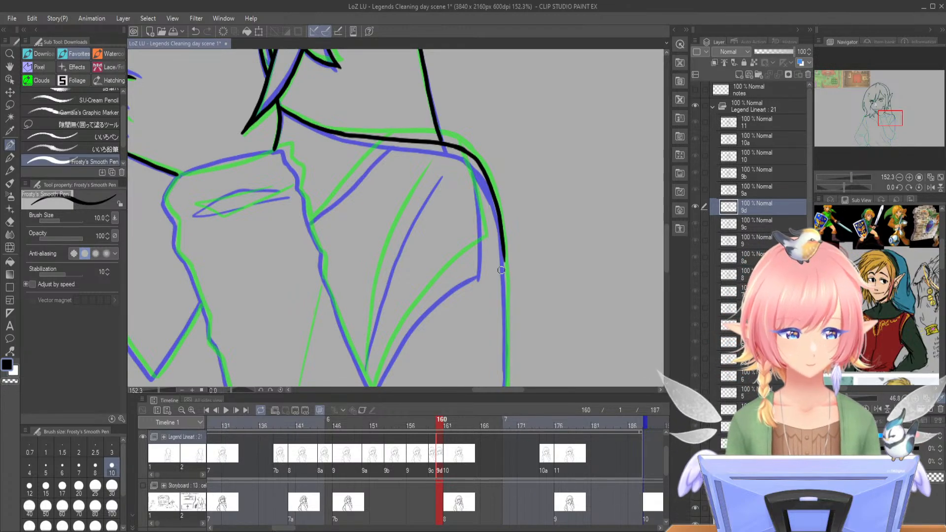
- Draw the raised arm's sleeve cuff and both wavy sleeve edges, continuing the chest-side edge toward the elbow, on cel 9d
{"action": "mouse_move", "coordinate": [882, 112]}
{"action": "left_mouse_down"}
{"action": "mouse_move", "coordinate": [881, 120]}
{"action": "mouse_move", "coordinate": [877, 113]}
{"action": "left_mouse_up"}
{"action": "mouse_move", "coordinate": [287, 141]}
{"action": "left_mouse_down"}
{"action": "mouse_move", "coordinate": [391, 115]}
{"action": "mouse_move", "coordinate": [432, 242]}
{"action": "left_mouse_up"}
{"action": "mouse_move", "coordinate": [288, 142]}
{"action": "left_mouse_down"}
{"action": "mouse_move", "coordinate": [273, 172]}
{"action": "mouse_move", "coordinate": [328, 321]}
{"action": "left_mouse_up"}
{"action": "left_click_drag", "start_coordinate": [882, 116], "coordinate": [891, 134]}
{"action": "mouse_move", "coordinate": [326, 105]}
{"action": "left_mouse_down"}
{"action": "mouse_move", "coordinate": [367, 261]}
{"action": "mouse_move", "coordinate": [415, 371]}
{"action": "left_mouse_up"}
- Draw the curved underside of the raised arm's elbow on cel 9d
{"action": "left_click_drag", "start_coordinate": [891, 129], "coordinate": [894, 135]}
{"action": "left_click_drag", "start_coordinate": [341, 235], "coordinate": [361, 274]}
{"action": "key", "text": "ctrl+z"}
{"action": "mouse_move", "coordinate": [339, 234]}
{"action": "left_mouse_down"}
{"action": "mouse_move", "coordinate": [383, 294]}
{"action": "mouse_move", "coordinate": [474, 339]}
{"action": "mouse_move", "coordinate": [499, 329]}
{"action": "mouse_move", "coordinate": [534, 247]}
{"action": "left_mouse_up"}
- Draw the raised forearm's thin sleeve crease and inner edge, ending in the short fold lines at the elbow, on cel 9d
{"action": "left_click_drag", "start_coordinate": [890, 132], "coordinate": [889, 118]}
{"action": "left_click_drag", "start_coordinate": [279, 129], "coordinate": [273, 198]}
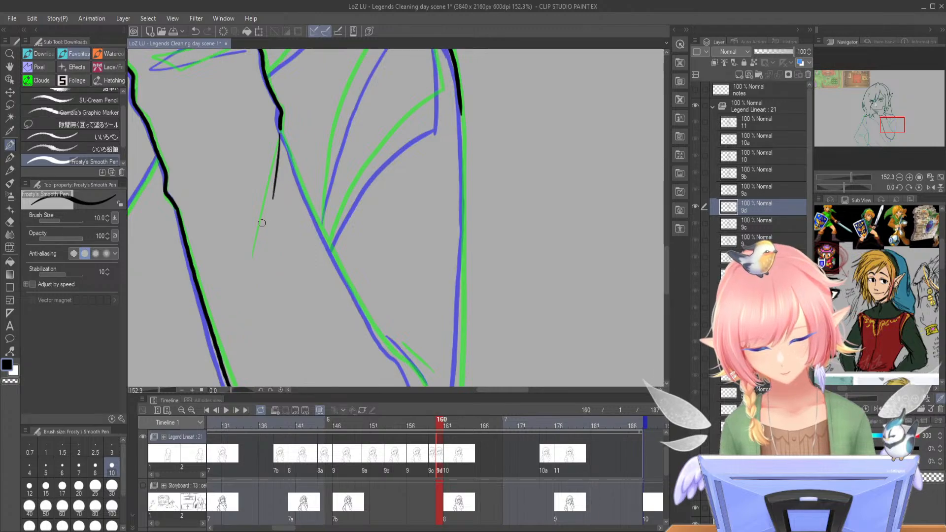
{"action": "mouse_move", "coordinate": [442, 427]}
{"action": "left_mouse_down"}
{"action": "mouse_move", "coordinate": [427, 424]}
{"action": "mouse_move", "coordinate": [447, 433]}
{"action": "left_mouse_up"}
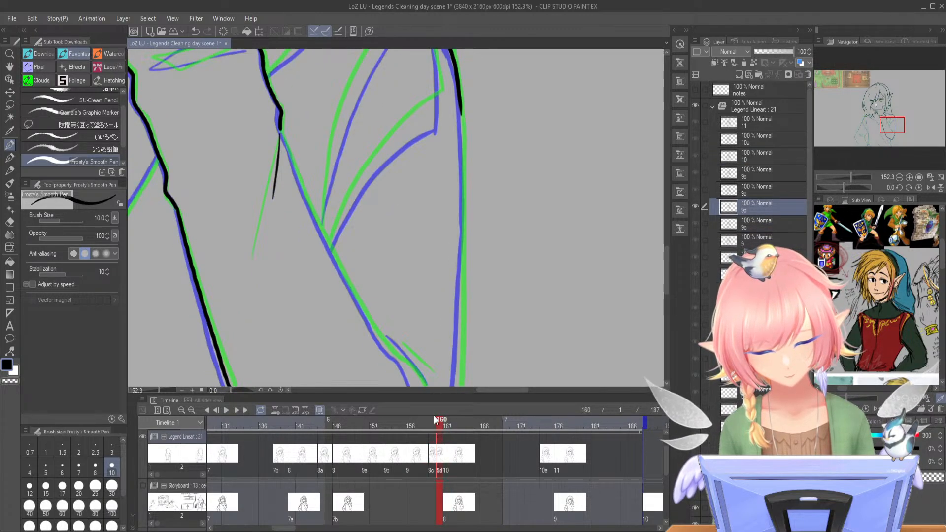
{"action": "left_click_drag", "start_coordinate": [282, 134], "coordinate": [385, 344]}
{"action": "left_click_drag", "start_coordinate": [887, 123], "coordinate": [884, 131]}
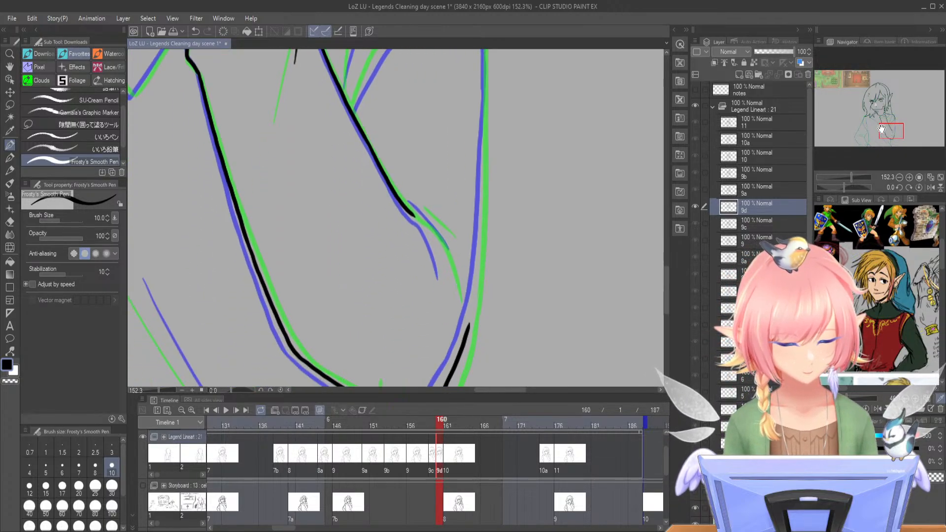
{"action": "left_click_drag", "start_coordinate": [429, 235], "coordinate": [444, 266]}
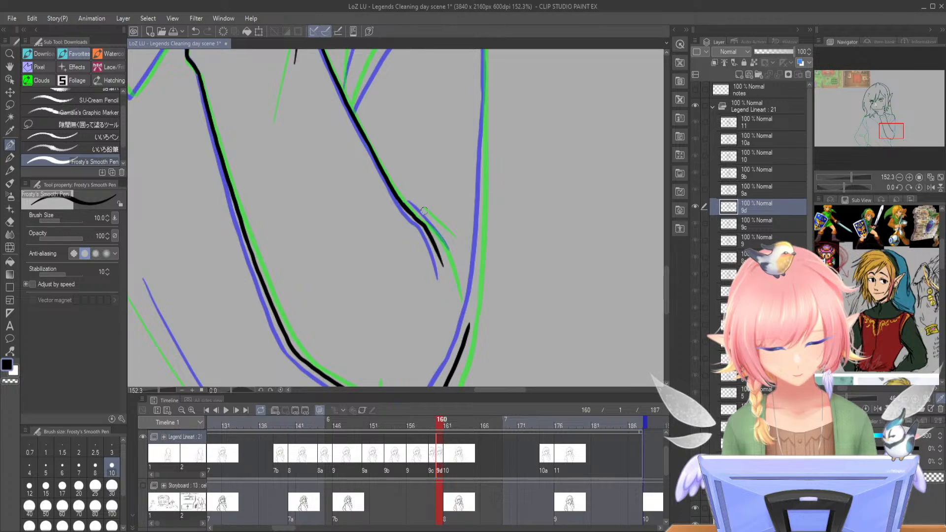
{"action": "left_click_drag", "start_coordinate": [414, 202], "coordinate": [453, 250]}
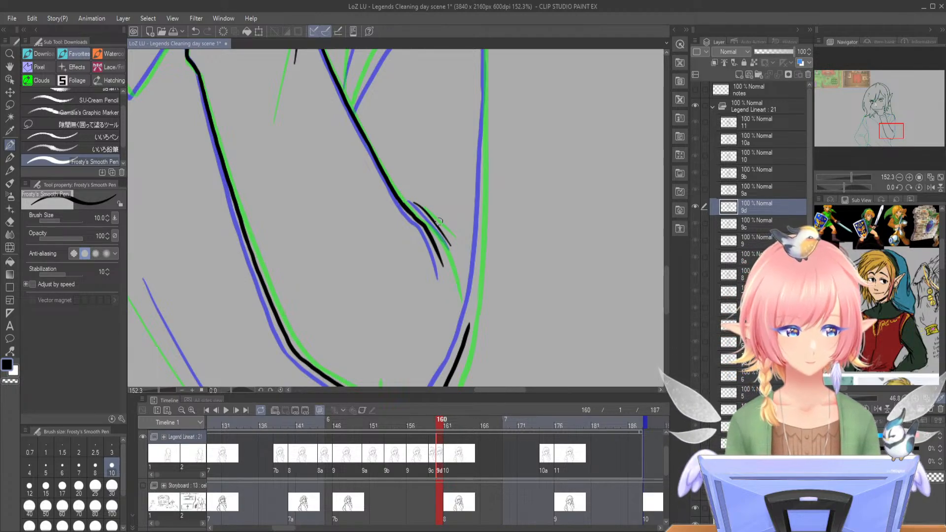
- Draw the upper arm's outer edge down to the elbow and the seam line below the shoulder on cel 9d
{"action": "left_click_drag", "start_coordinate": [486, 88], "coordinate": [476, 249]}
{"action": "left_click_drag", "start_coordinate": [482, 211], "coordinate": [463, 334]}
{"action": "left_click_drag", "start_coordinate": [895, 129], "coordinate": [894, 120]}
{"action": "left_click_drag", "start_coordinate": [472, 202], "coordinate": [474, 321]}
- Draw the upper sleeve's curved fold lines and the diagonal line from the raised cuff to the shoulder on cel 9d
{"action": "mouse_move", "coordinate": [342, 325]}
{"action": "left_mouse_down"}
{"action": "mouse_move", "coordinate": [373, 259]}
{"action": "mouse_move", "coordinate": [445, 191]}
{"action": "mouse_move", "coordinate": [447, 132]}
{"action": "mouse_move", "coordinate": [434, 83]}
{"action": "mouse_move", "coordinate": [383, 140]}
{"action": "mouse_move", "coordinate": [338, 270]}
{"action": "left_mouse_up"}
{"action": "key", "text": "ctrl+z"}
{"action": "mouse_move", "coordinate": [402, 104]}
{"action": "left_mouse_down"}
{"action": "mouse_move", "coordinate": [359, 187]}
{"action": "mouse_move", "coordinate": [337, 263]}
{"action": "left_mouse_up"}
{"action": "left_click_drag", "start_coordinate": [274, 155], "coordinate": [353, 74]}
- Draw the pointed garment edge across the chest, from the hair tips down to its point and up to the raised sleeve, on cel 9d
{"action": "left_click_drag", "start_coordinate": [897, 127], "coordinate": [878, 117]}
{"action": "mouse_move", "coordinate": [199, 131]}
{"action": "left_mouse_down"}
{"action": "mouse_move", "coordinate": [219, 127]}
{"action": "mouse_move", "coordinate": [204, 153]}
{"action": "mouse_move", "coordinate": [212, 166]}
{"action": "mouse_move", "coordinate": [268, 209]}
{"action": "mouse_move", "coordinate": [349, 249]}
{"action": "mouse_move", "coordinate": [424, 343]}
{"action": "left_mouse_up"}
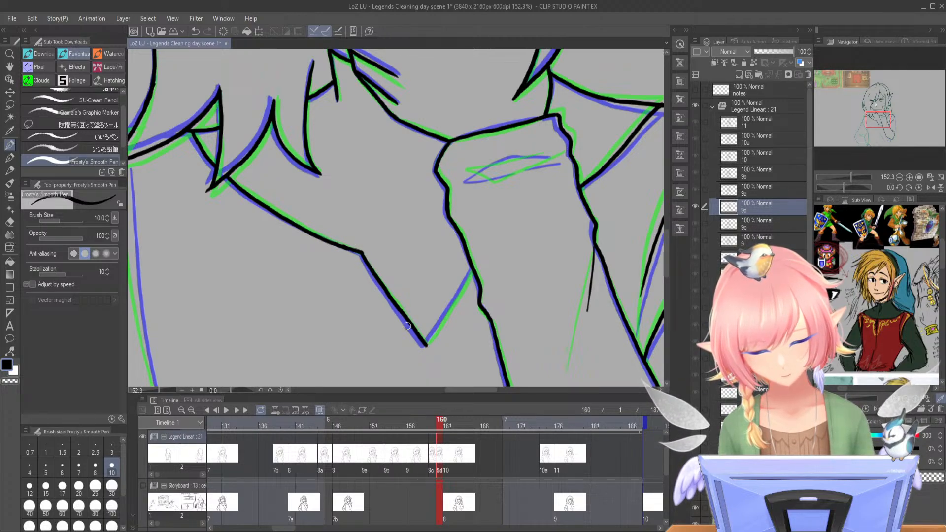
{"action": "left_click_drag", "start_coordinate": [473, 270], "coordinate": [429, 346]}
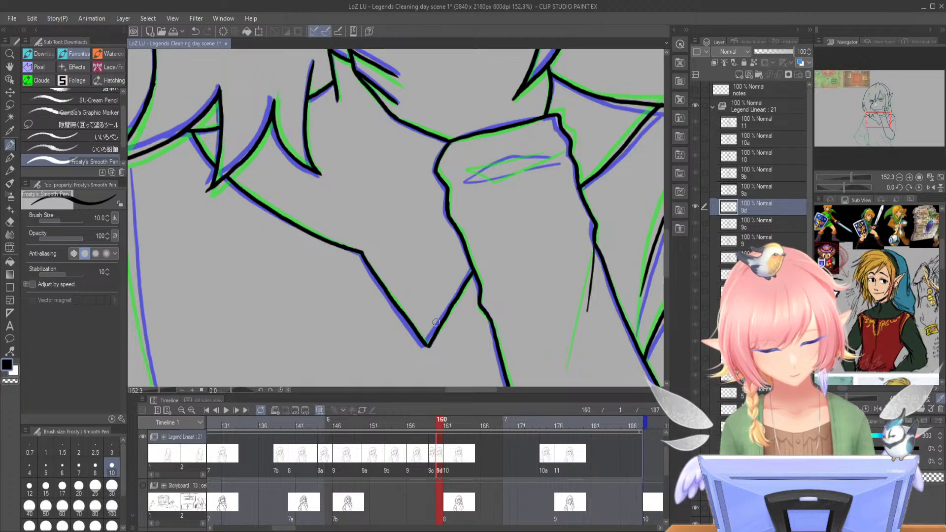
- Draw the outer shoulder and upper arm line of the lowered arm on cel 9d
{"action": "left_click_drag", "start_coordinate": [876, 120], "coordinate": [865, 120]}
{"action": "mouse_move", "coordinate": [365, 129]}
{"action": "left_mouse_down"}
{"action": "mouse_move", "coordinate": [331, 147]}
{"action": "mouse_move", "coordinate": [258, 304]}
{"action": "left_mouse_up"}
{"action": "left_click_drag", "start_coordinate": [871, 123], "coordinate": [865, 132]}
{"action": "left_click_drag", "start_coordinate": [392, 127], "coordinate": [332, 257]}
{"action": "key", "text": "ctrl+z"}
{"action": "left_click_drag", "start_coordinate": [392, 129], "coordinate": [319, 265]}
- Continue the lowered arm's outer line around the elbow and down to the canvas edge on cel 9d
{"action": "left_click_drag", "start_coordinate": [865, 127], "coordinate": [863, 135]}
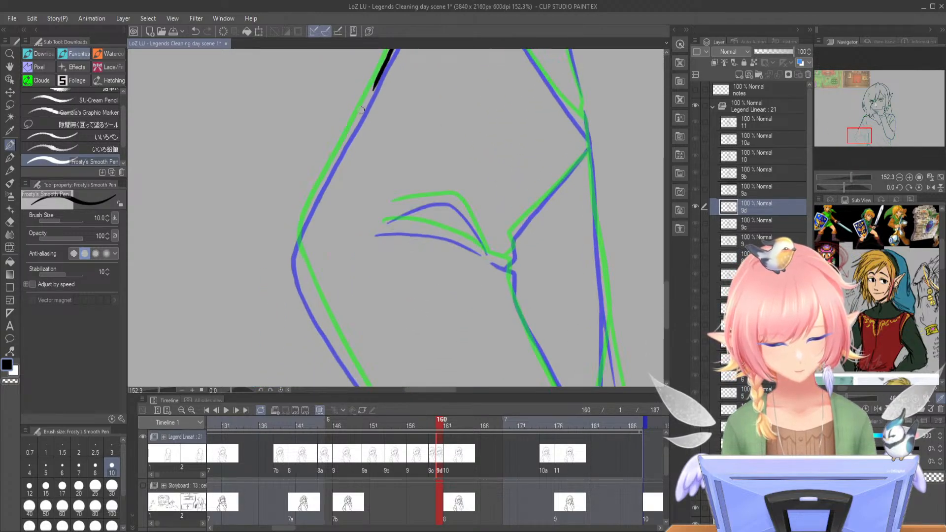
{"action": "mouse_move", "coordinate": [383, 69]}
{"action": "left_mouse_down"}
{"action": "mouse_move", "coordinate": [299, 230]}
{"action": "mouse_move", "coordinate": [310, 296]}
{"action": "left_mouse_up"}
{"action": "left_click_drag", "start_coordinate": [860, 137], "coordinate": [862, 145]}
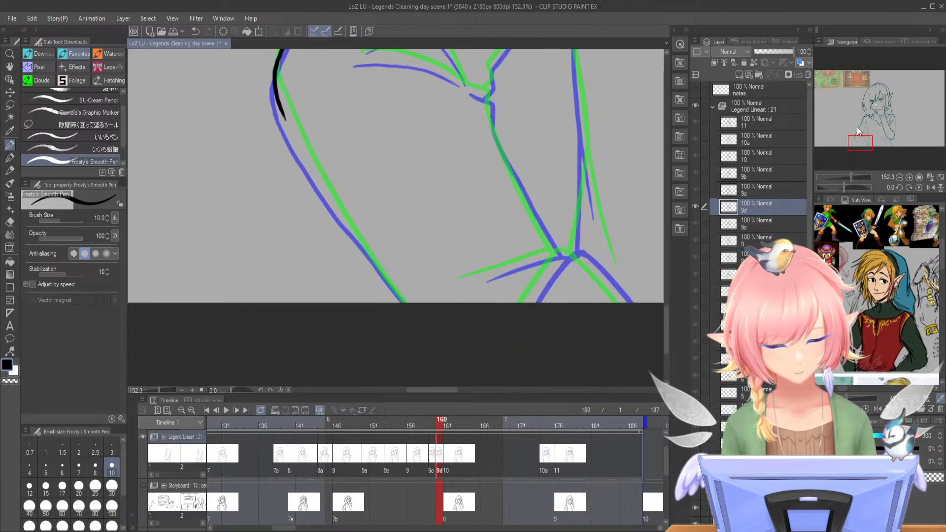
{"action": "left_click_drag", "start_coordinate": [281, 107], "coordinate": [403, 298]}
{"action": "key", "text": "ctrl+z"}
{"action": "left_click_drag", "start_coordinate": [349, 221], "coordinate": [404, 301]}
- Draw the angled inner fold line from the lowered arm's shoulder and the long chest-side line meeting it at the armpit on cel 9d
{"action": "mouse_move", "coordinate": [866, 144]}
{"action": "left_mouse_down"}
{"action": "mouse_move", "coordinate": [857, 126]}
{"action": "mouse_move", "coordinate": [861, 113]}
{"action": "mouse_move", "coordinate": [873, 118]}
{"action": "left_mouse_up"}
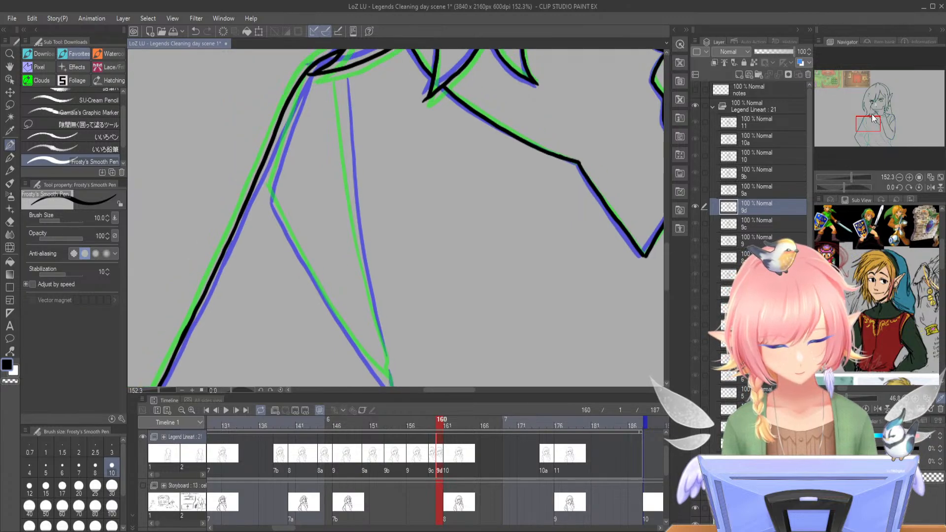
{"action": "mouse_move", "coordinate": [306, 84]}
{"action": "left_mouse_down"}
{"action": "mouse_move", "coordinate": [270, 192]}
{"action": "mouse_move", "coordinate": [321, 294]}
{"action": "left_mouse_up"}
{"action": "left_click_drag", "start_coordinate": [864, 128], "coordinate": [867, 117]}
{"action": "key", "text": "ctrl+z"}
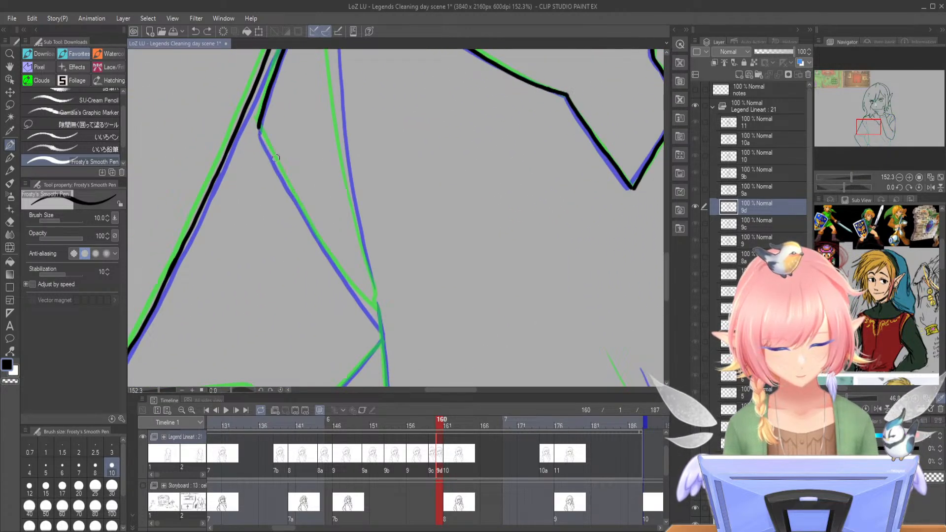
{"action": "mouse_move", "coordinate": [263, 140]}
{"action": "left_mouse_down"}
{"action": "mouse_move", "coordinate": [323, 249]}
{"action": "mouse_move", "coordinate": [381, 319]}
{"action": "left_mouse_up"}
{"action": "left_click_drag", "start_coordinate": [878, 126], "coordinate": [878, 123]}
{"action": "left_click_drag", "start_coordinate": [339, 69], "coordinate": [376, 308]}
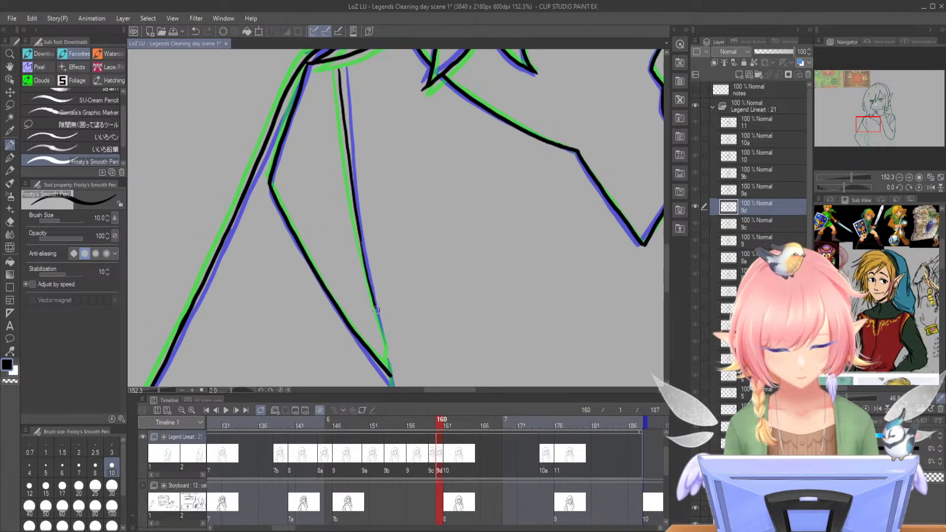
- Draw the torso's side line beside the lowered arm and the branching lines below it at the canvas edge on cel 9d
{"action": "left_click_drag", "start_coordinate": [868, 124], "coordinate": [865, 136]}
{"action": "left_click_drag", "start_coordinate": [457, 120], "coordinate": [488, 366]}
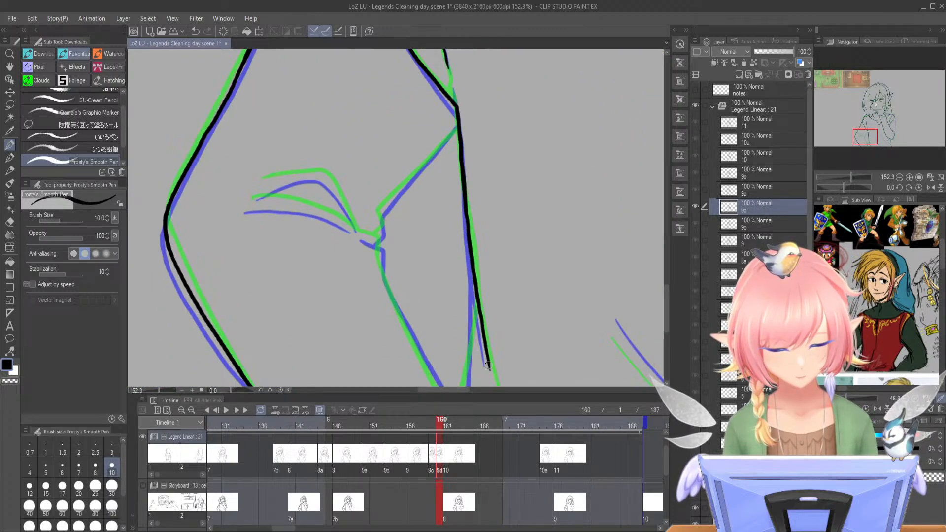
{"action": "left_click_drag", "start_coordinate": [871, 137], "coordinate": [854, 140]}
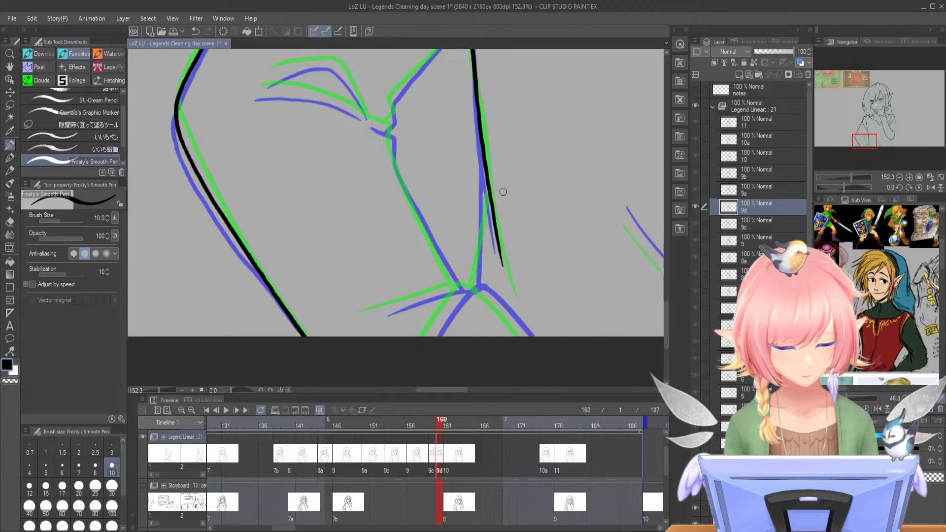
{"action": "mouse_move", "coordinate": [484, 179]}
{"action": "left_mouse_down"}
{"action": "mouse_move", "coordinate": [475, 287]}
{"action": "mouse_move", "coordinate": [459, 293]}
{"action": "mouse_move", "coordinate": [419, 350]}
{"action": "left_mouse_up"}
{"action": "left_click_drag", "start_coordinate": [480, 293], "coordinate": [535, 350]}
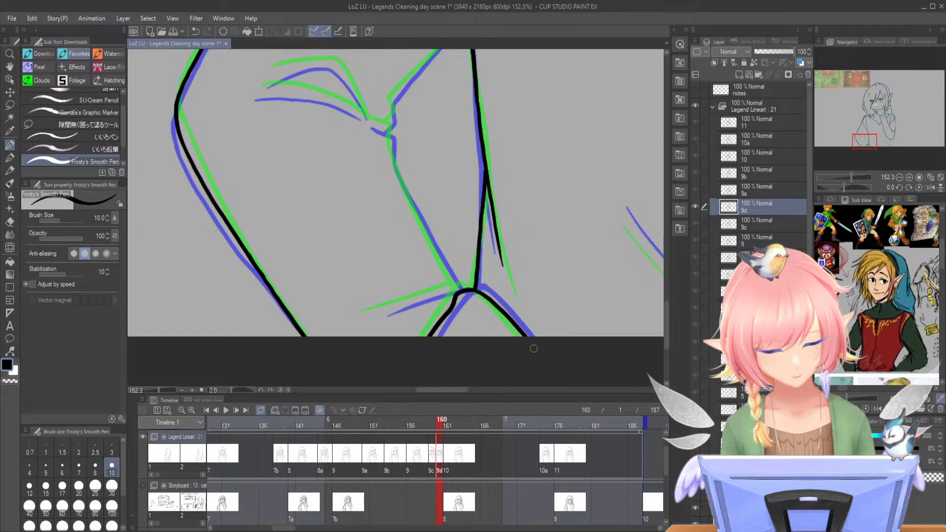
- Add the short detail line between the branching lines at the canvas edge on cels 9d, 9c and 10, and return to cel 9d
{"action": "left_click_drag", "start_coordinate": [469, 325], "coordinate": [484, 334]}
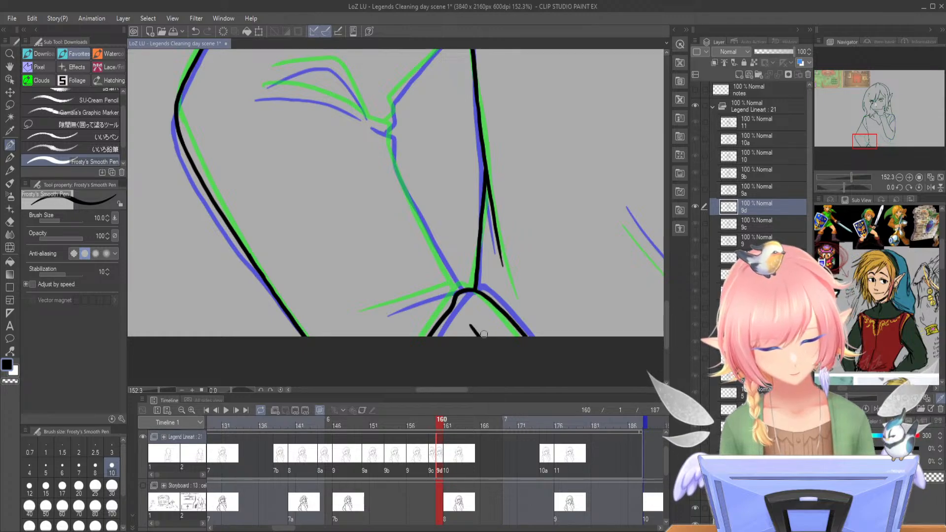
{"action": "left_click", "coordinate": [430, 423]}
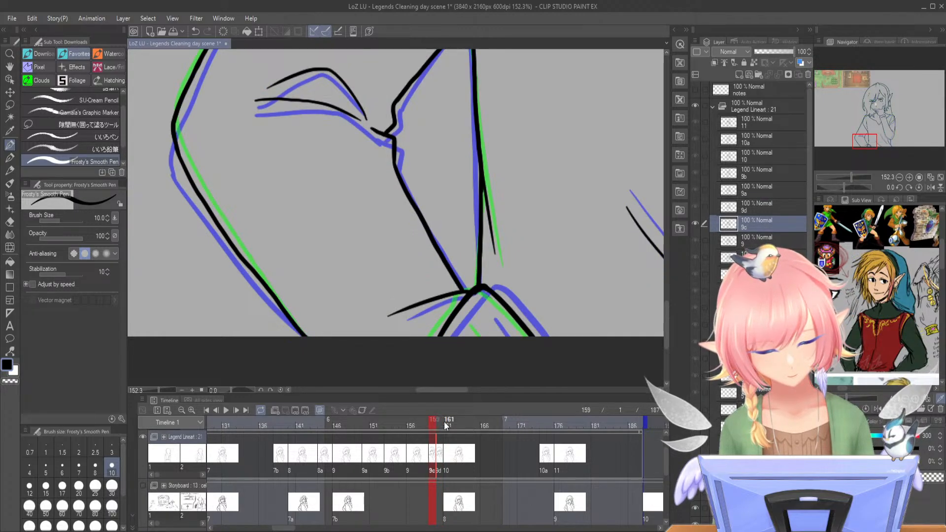
{"action": "left_click_drag", "start_coordinate": [480, 326], "coordinate": [490, 336]}
{"action": "left_click_drag", "start_coordinate": [433, 424], "coordinate": [456, 427]}
{"action": "left_click_drag", "start_coordinate": [461, 324], "coordinate": [477, 338]}
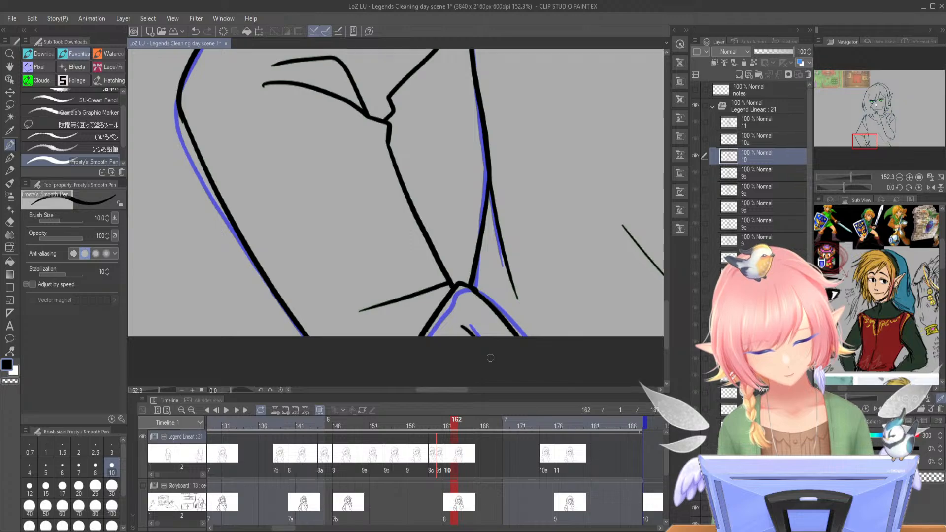
{"action": "left_click", "coordinate": [440, 426]}
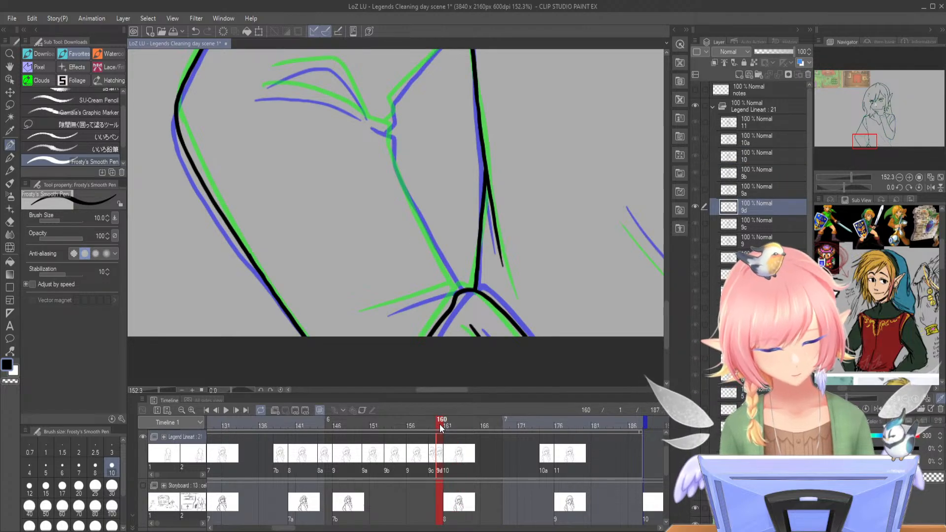
- Draw the lowered arm's inner sleeve edge, its crease and elbow folds, and the diagonal line up to the torso on cel 9d
{"action": "left_click_drag", "start_coordinate": [443, 291], "coordinate": [375, 311]}
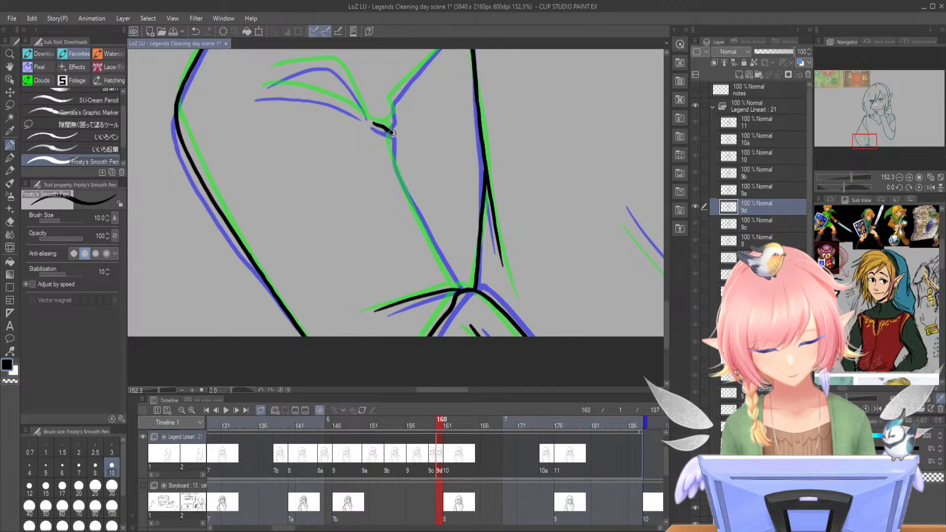
{"action": "left_click_drag", "start_coordinate": [394, 161], "coordinate": [452, 276]}
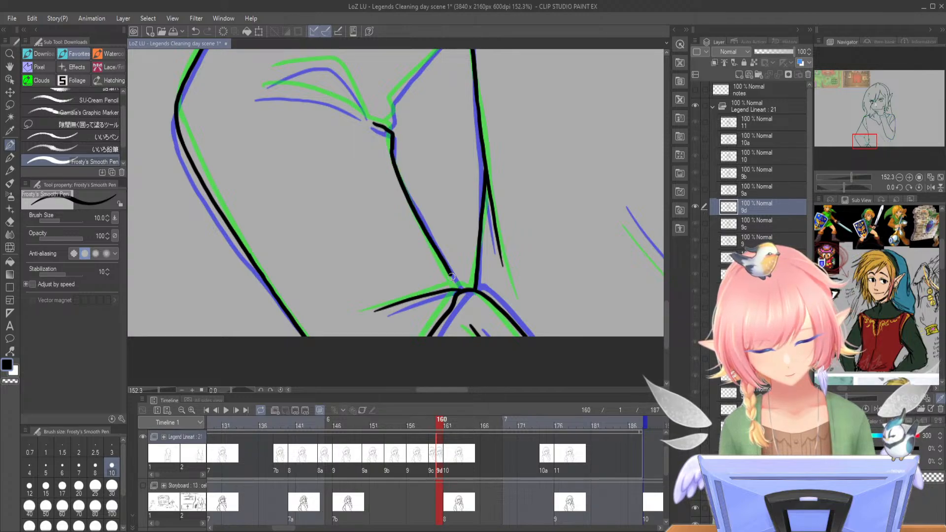
{"action": "left_click_drag", "start_coordinate": [863, 137], "coordinate": [862, 129]}
{"action": "mouse_move", "coordinate": [257, 260]}
{"action": "left_mouse_down"}
{"action": "mouse_move", "coordinate": [313, 270]}
{"action": "mouse_move", "coordinate": [348, 289]}
{"action": "left_mouse_up"}
{"action": "mouse_move", "coordinate": [250, 243]}
{"action": "left_mouse_down"}
{"action": "mouse_move", "coordinate": [311, 232]}
{"action": "mouse_move", "coordinate": [344, 285]}
{"action": "mouse_move", "coordinate": [373, 271]}
{"action": "left_mouse_up"}
{"action": "key", "text": "ctrl+z"}
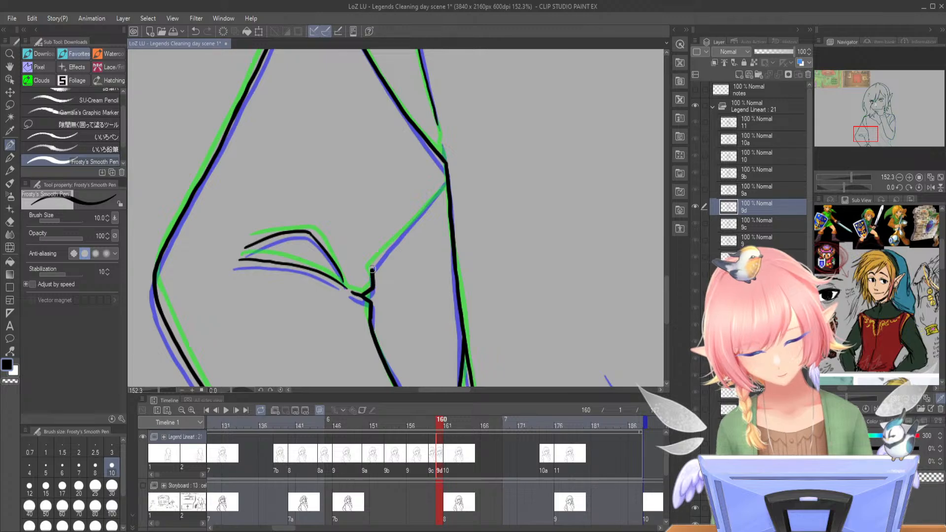
{"action": "left_click_drag", "start_coordinate": [446, 180], "coordinate": [373, 267]}
- Draw the two long curved fold lines across the lower torso and the short diagonal line below the raised elbow on cel 9d
{"action": "mouse_move", "coordinate": [851, 177]}
{"action": "left_mouse_down"}
{"action": "mouse_move", "coordinate": [842, 176]}
{"action": "mouse_move", "coordinate": [851, 176]}
{"action": "left_mouse_up"}
{"action": "mouse_move", "coordinate": [155, 231]}
{"action": "left_mouse_down"}
{"action": "mouse_move", "coordinate": [234, 322]}
{"action": "mouse_move", "coordinate": [269, 346]}
{"action": "left_mouse_up"}
{"action": "mouse_move", "coordinate": [247, 64]}
{"action": "left_mouse_down"}
{"action": "mouse_move", "coordinate": [342, 212]}
{"action": "mouse_move", "coordinate": [404, 281]}
{"action": "left_mouse_up"}
{"action": "key", "text": "ctrl+z"}
{"action": "left_click_drag", "start_coordinate": [341, 209], "coordinate": [423, 302]}
{"action": "left_click_drag", "start_coordinate": [423, 221], "coordinate": [504, 336]}
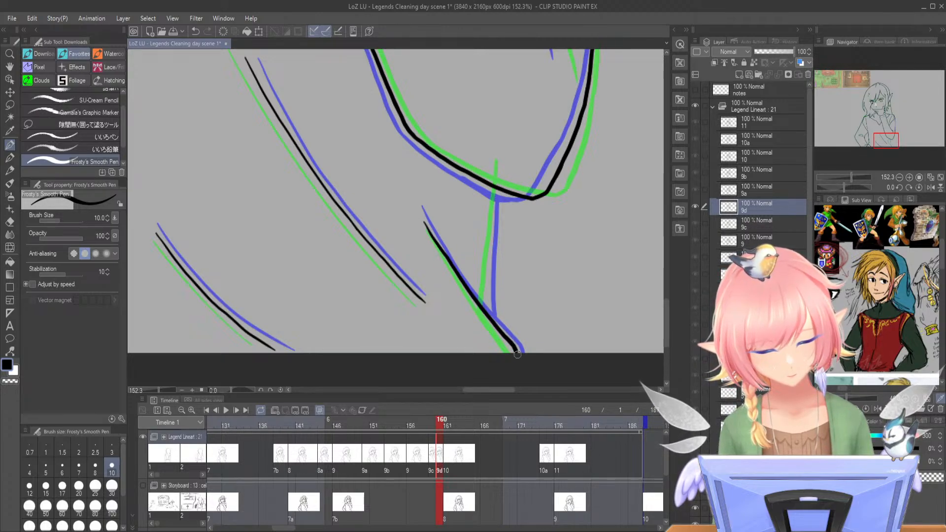
- Draw the short vertical line from the raised elbow's hem down to the diagonal line near the canvas edge on cel 9d
{"action": "left_click_drag", "start_coordinate": [497, 190], "coordinate": [486, 318]}
{"action": "key", "text": "ctrl+z"}
{"action": "left_click_drag", "start_coordinate": [496, 190], "coordinate": [488, 310]}
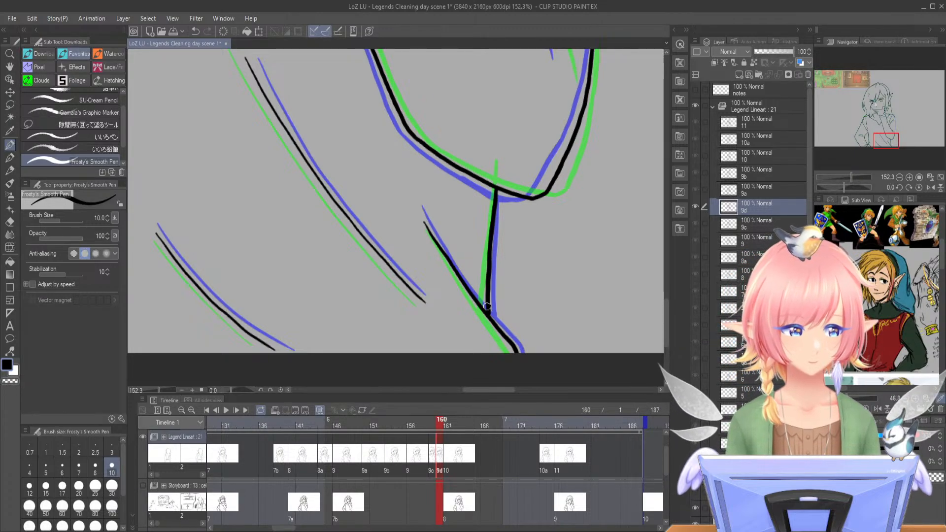
- Hide the onion skin and play back the animation around cels 9c, 9d and 10 to check the movement
{"action": "left_click_drag", "start_coordinate": [851, 176], "coordinate": [841, 173]}
{"action": "mouse_move", "coordinate": [876, 128]}
{"action": "left_mouse_down"}
{"action": "mouse_move", "coordinate": [875, 105]}
{"action": "mouse_move", "coordinate": [876, 113]}
{"action": "left_mouse_up"}
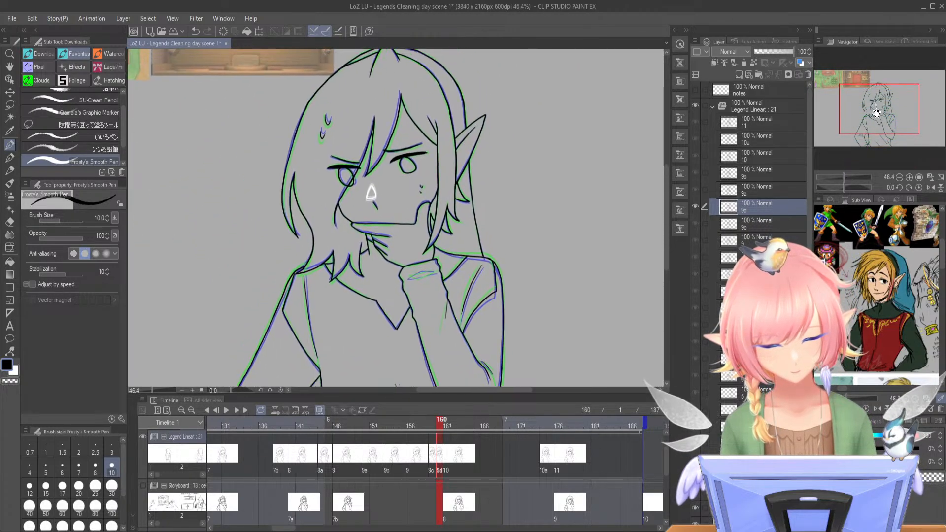
{"action": "left_click_drag", "start_coordinate": [843, 177], "coordinate": [839, 177]}
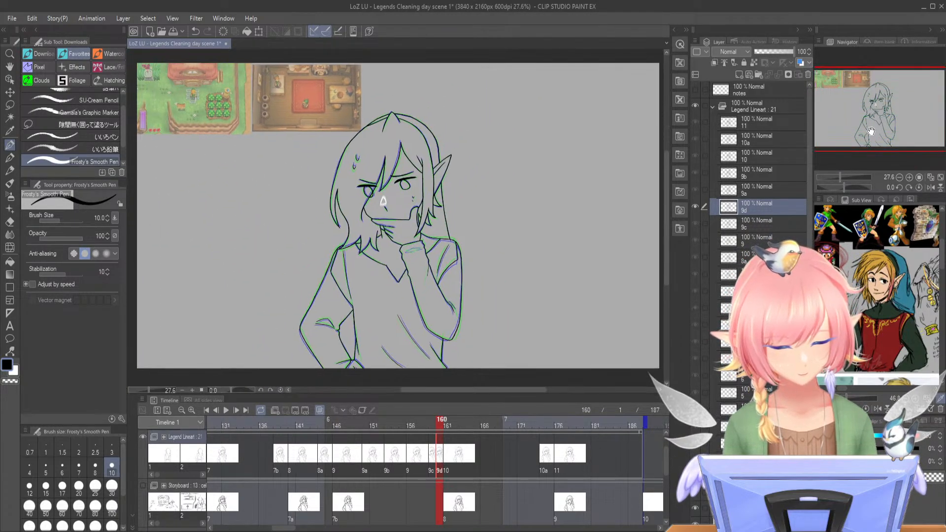
{"action": "left_click", "coordinate": [320, 410]}
{"action": "mouse_move", "coordinate": [440, 424]}
{"action": "left_mouse_down"}
{"action": "mouse_move", "coordinate": [424, 423]}
{"action": "mouse_move", "coordinate": [456, 424]}
{"action": "left_mouse_up"}
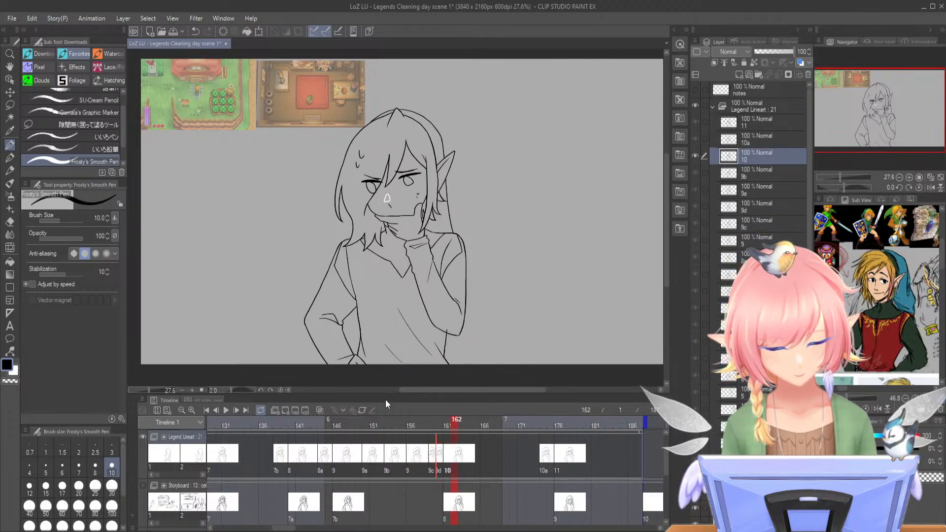
{"action": "left_click", "coordinate": [225, 410]}
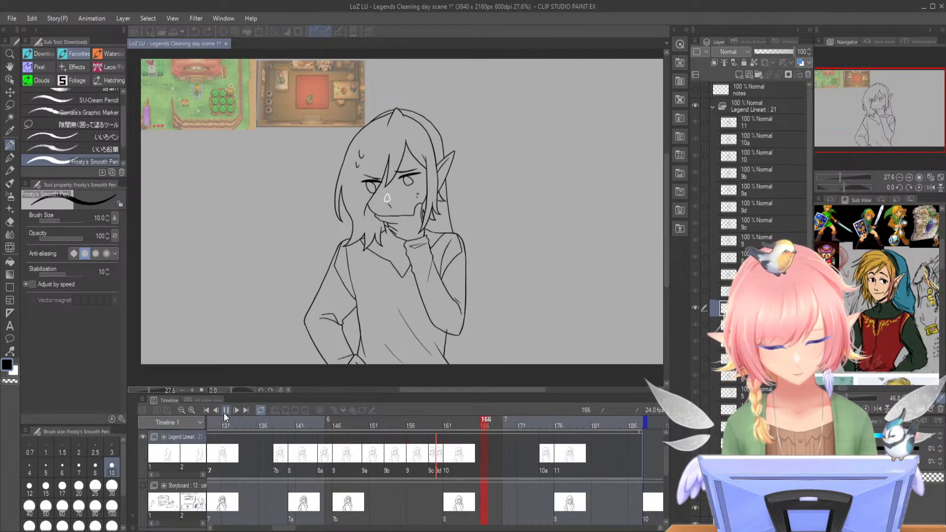
{"action": "left_click", "coordinate": [226, 411]}
{"action": "left_click_drag", "start_coordinate": [238, 527], "coordinate": [293, 527]}
{"action": "left_click", "coordinate": [413, 457]}
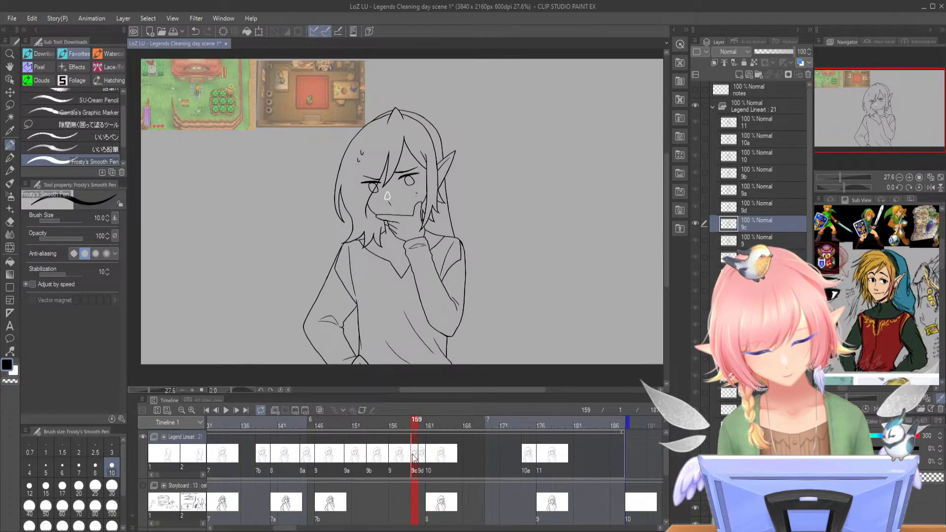
{"action": "left_click", "coordinate": [225, 411]}
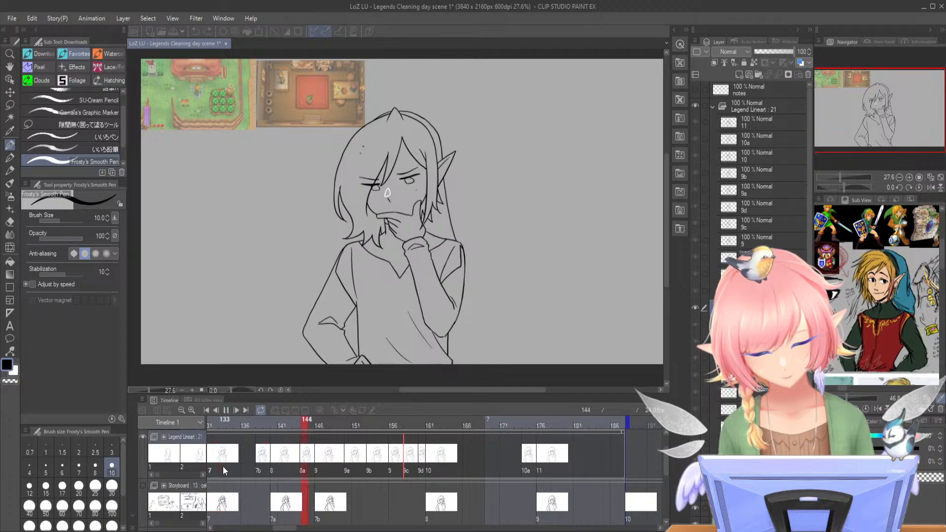
{"action": "left_click", "coordinate": [227, 411]}
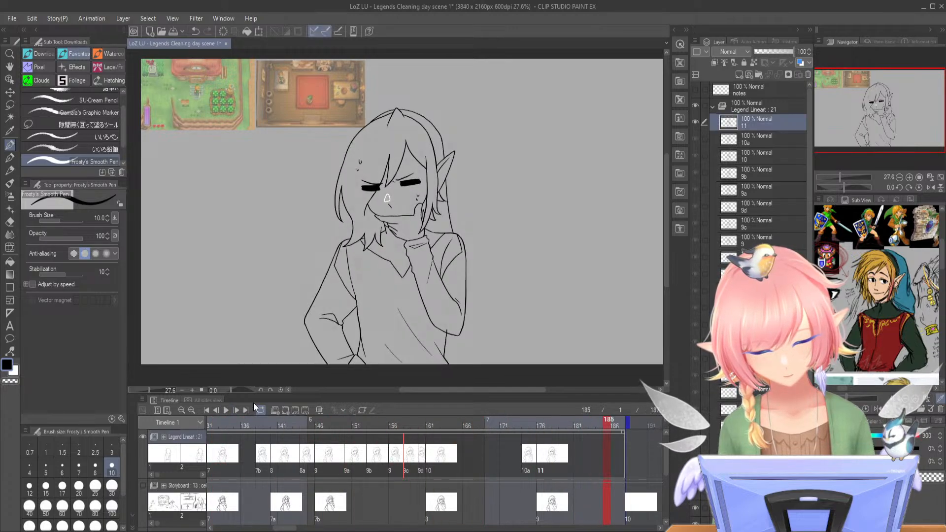
- Shift lineart cel 10 and storyboard cel 8 one frame later on the timeline, to start at frame 162
{"action": "left_click", "coordinate": [430, 453]}
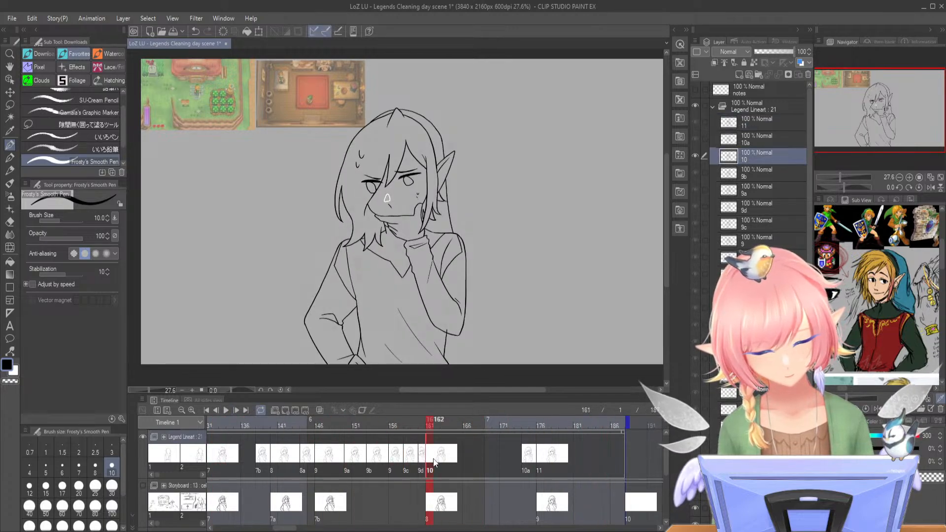
{"action": "left_click", "coordinate": [428, 503]}
{"action": "left_click_drag", "start_coordinate": [427, 503], "coordinate": [435, 503]}
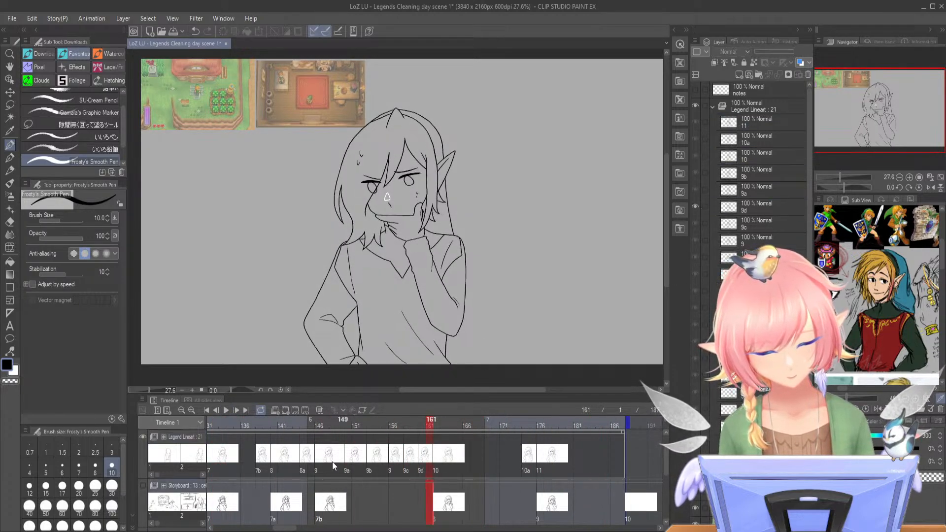
- Play back and scrub through the animation to check the timing with cel 9d held one frame longer
{"action": "left_click", "coordinate": [217, 424]}
{"action": "left_click", "coordinate": [227, 411]}
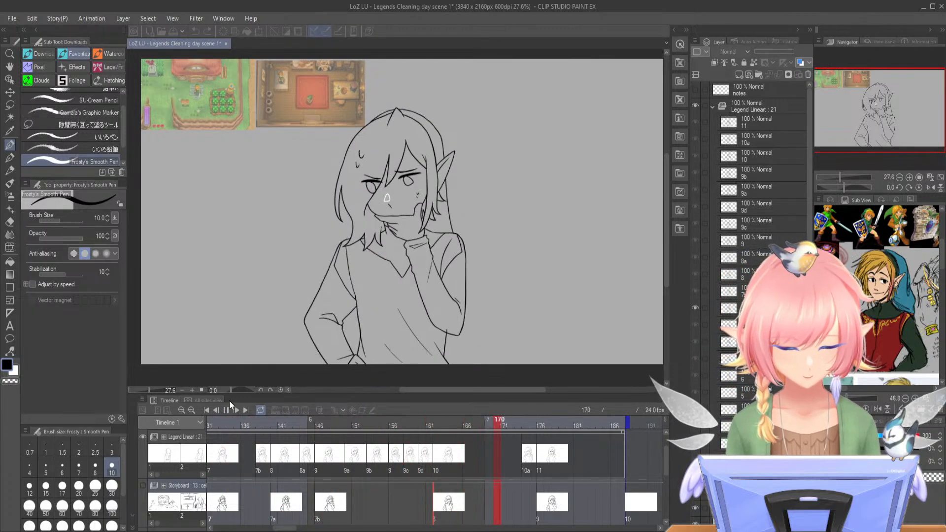
{"action": "left_click_drag", "start_coordinate": [225, 528], "coordinate": [287, 530]}
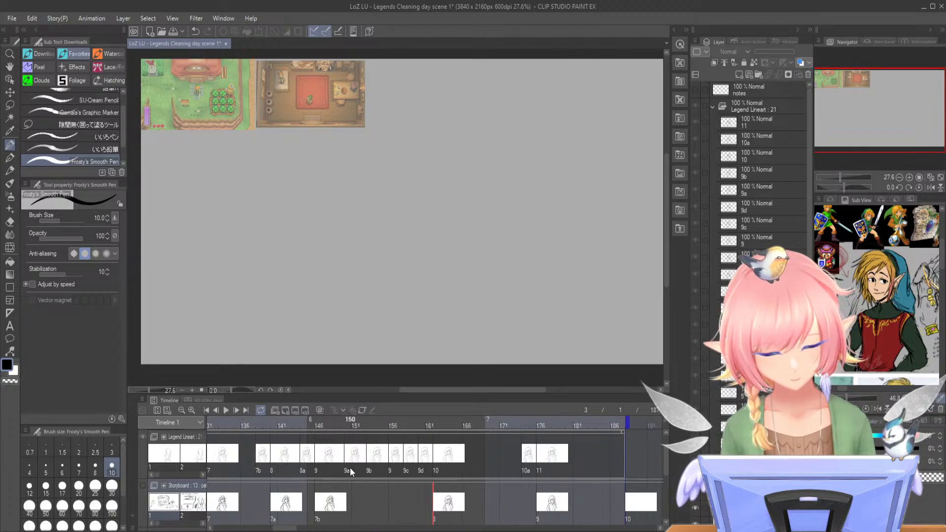
{"action": "left_click_drag", "start_coordinate": [525, 423], "coordinate": [393, 422]}
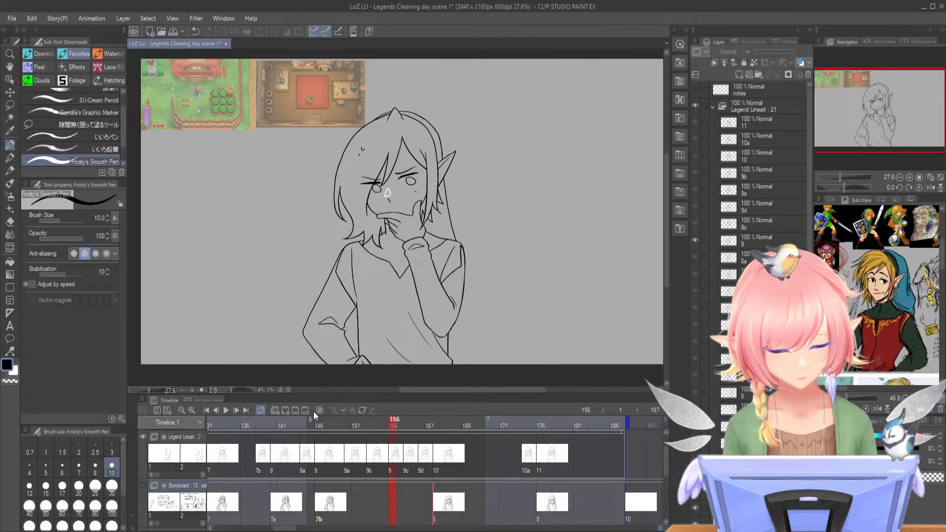
{"action": "left_click", "coordinate": [225, 410]}
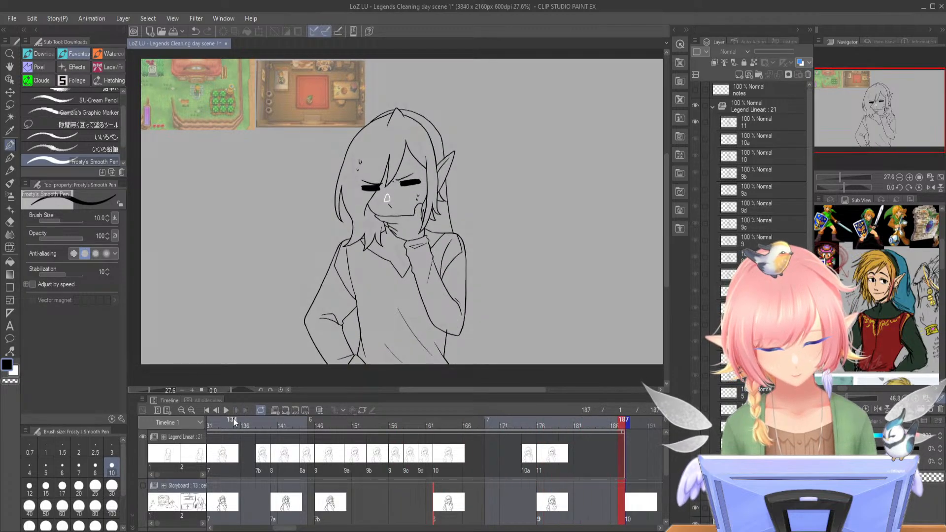
- Move cel 10a to start at frame 172 and duplicate it as cel 10b at frame 174
{"action": "mouse_move", "coordinate": [537, 424]}
{"action": "left_mouse_down"}
{"action": "mouse_move", "coordinate": [514, 428]}
{"action": "mouse_move", "coordinate": [527, 426]}
{"action": "left_mouse_up"}
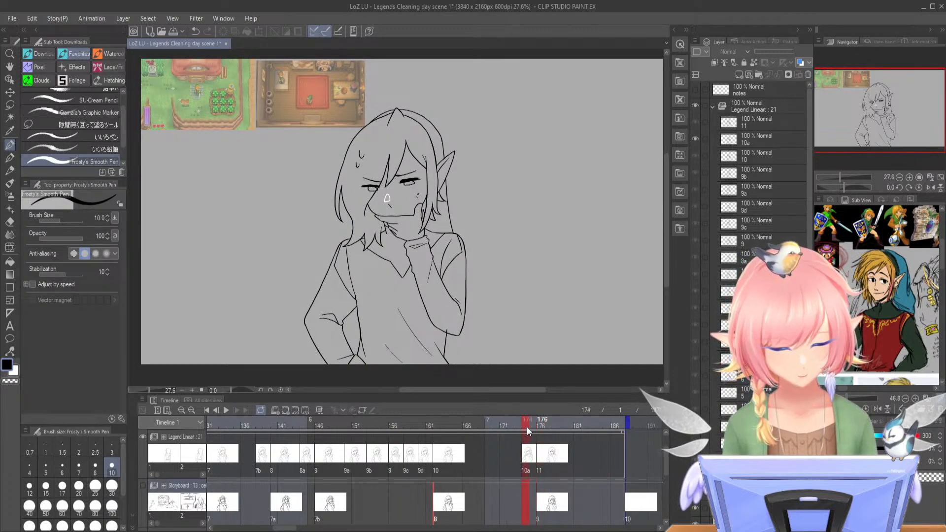
{"action": "left_click", "coordinate": [526, 454]}
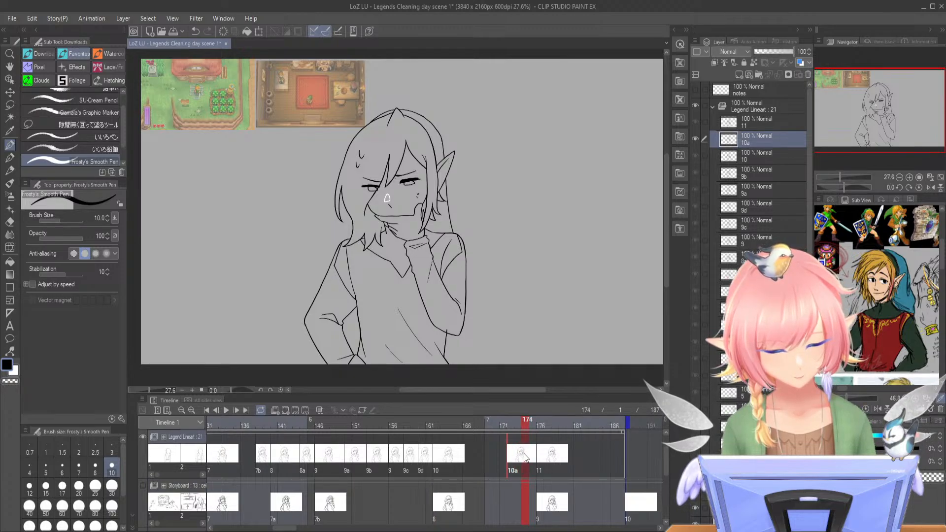
{"action": "key", "text": "ctrl+c"}
{"action": "key", "text": "ctrl+v"}
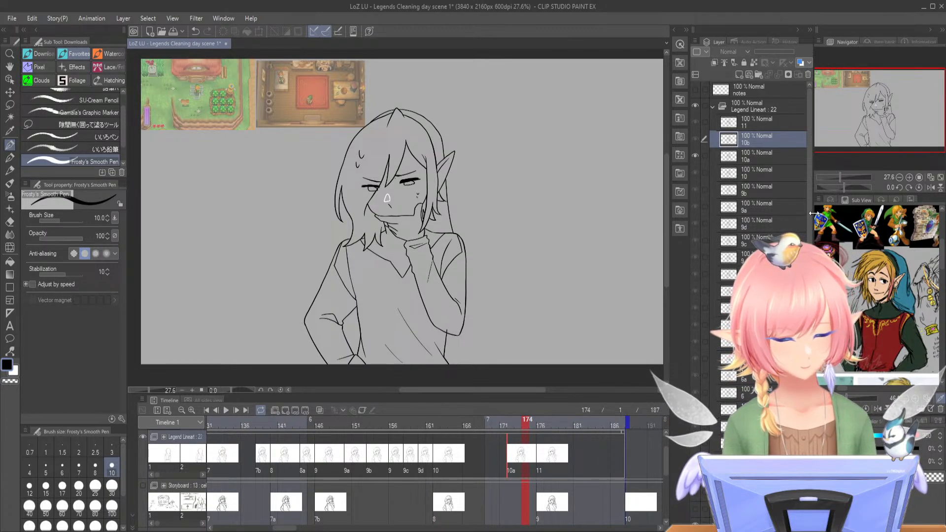
{"action": "left_click", "coordinate": [545, 401]}
- With the onion skin shown, erase the ear-side eye and eyebrow on cel 10b and redraw the small cheek marks between the neighbouring cels' positions
{"action": "left_click_drag", "start_coordinate": [839, 176], "coordinate": [852, 177]}
{"action": "left_click_drag", "start_coordinate": [883, 110], "coordinate": [881, 102]}
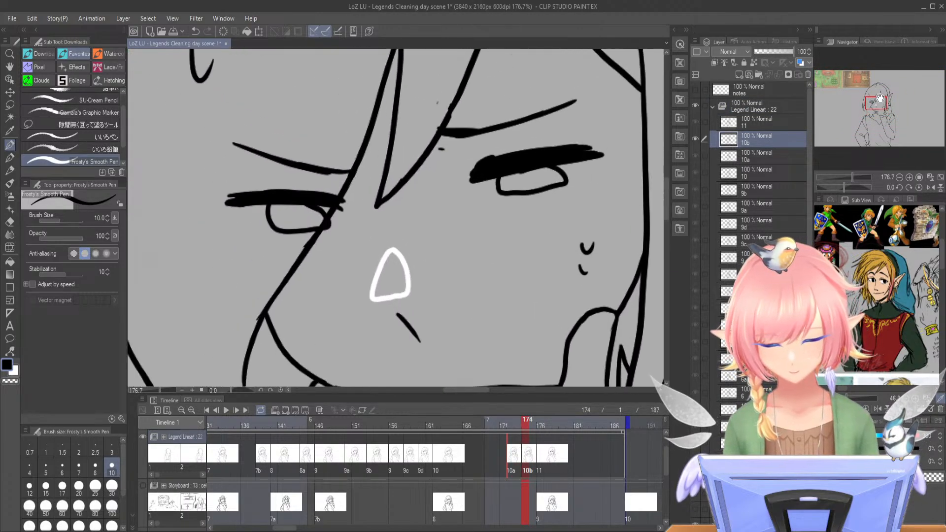
{"action": "left_click", "coordinate": [320, 410]}
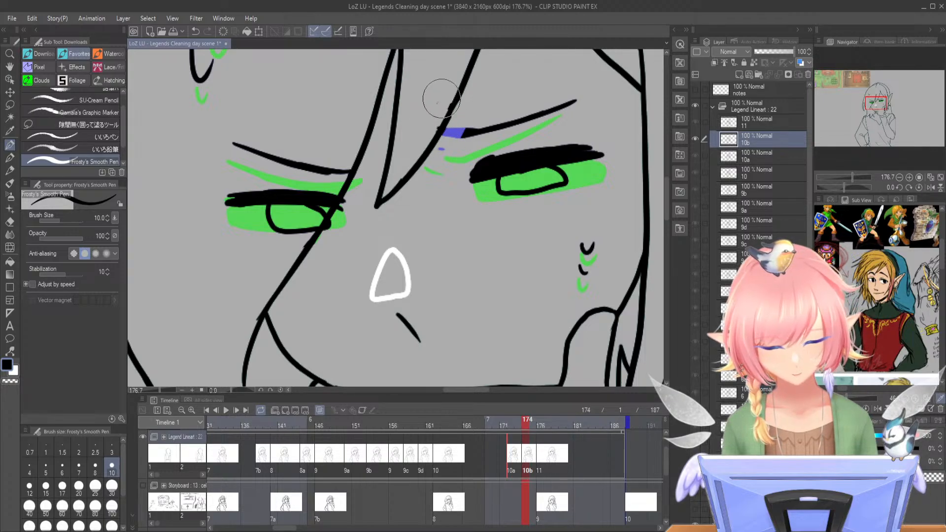
{"action": "mouse_move", "coordinate": [464, 134]}
{"action": "left_mouse_down"}
{"action": "mouse_move", "coordinate": [574, 102]}
{"action": "mouse_move", "coordinate": [493, 170]}
{"action": "mouse_move", "coordinate": [601, 162]}
{"action": "left_mouse_up"}
{"action": "left_click_drag", "start_coordinate": [548, 187], "coordinate": [503, 191]}
{"action": "left_click_drag", "start_coordinate": [583, 268], "coordinate": [595, 247]}
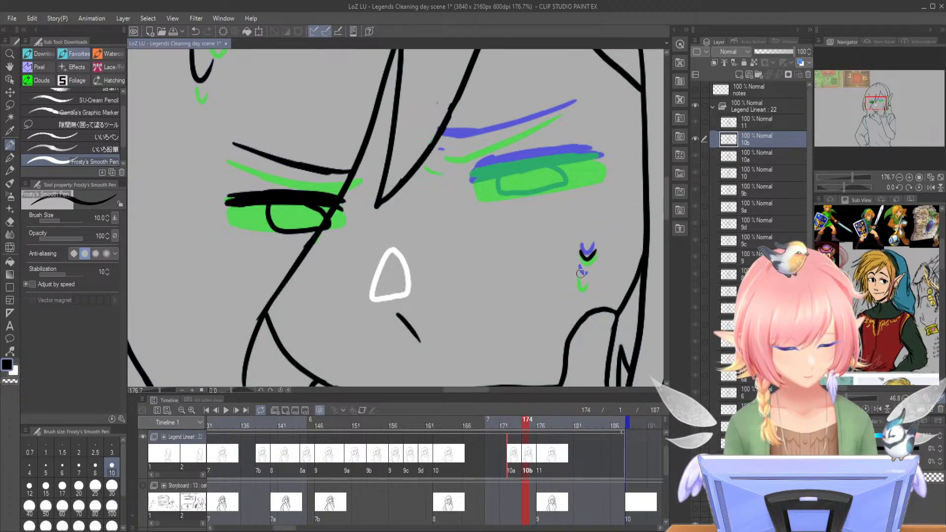
- Redraw the forehead sweat drops on cel 10b midway between their positions on cels 10a and 11
{"action": "left_click_drag", "start_coordinate": [869, 105], "coordinate": [866, 101]}
{"action": "mouse_move", "coordinate": [276, 193]}
{"action": "left_mouse_down"}
{"action": "mouse_move", "coordinate": [286, 224]}
{"action": "mouse_move", "coordinate": [308, 207]}
{"action": "left_mouse_up"}
{"action": "mouse_move", "coordinate": [302, 123]}
{"action": "left_mouse_down"}
{"action": "mouse_move", "coordinate": [325, 186]}
{"action": "mouse_move", "coordinate": [331, 157]}
{"action": "mouse_move", "coordinate": [323, 163]}
{"action": "left_mouse_up"}
{"action": "mouse_move", "coordinate": [282, 213]}
{"action": "left_mouse_down"}
{"action": "mouse_move", "coordinate": [290, 234]}
{"action": "mouse_move", "coordinate": [298, 222]}
{"action": "left_mouse_up"}
- Erase the other eye and eyebrow beside the long hair strand on cel 10b, keeping the strand's line intact
{"action": "left_click_drag", "start_coordinate": [872, 97], "coordinate": [877, 102]}
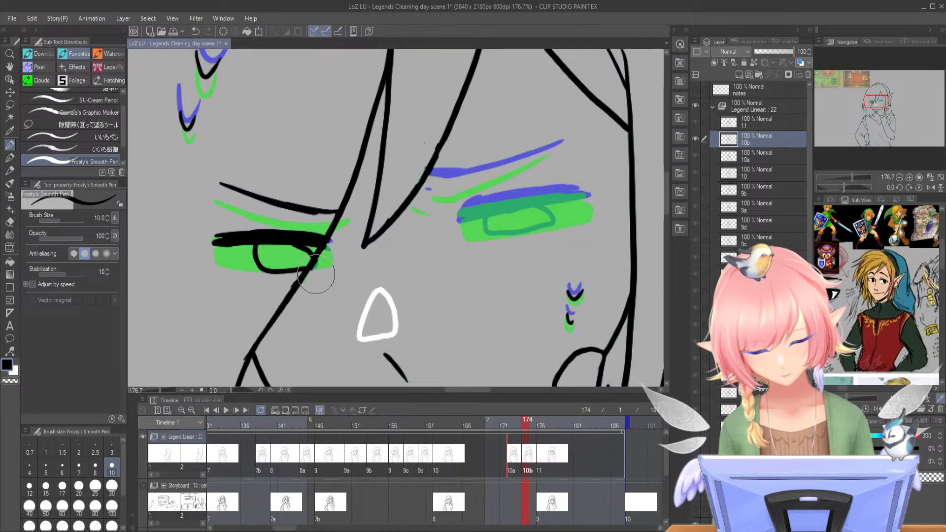
{"action": "left_click_drag", "start_coordinate": [321, 234], "coordinate": [291, 278]}
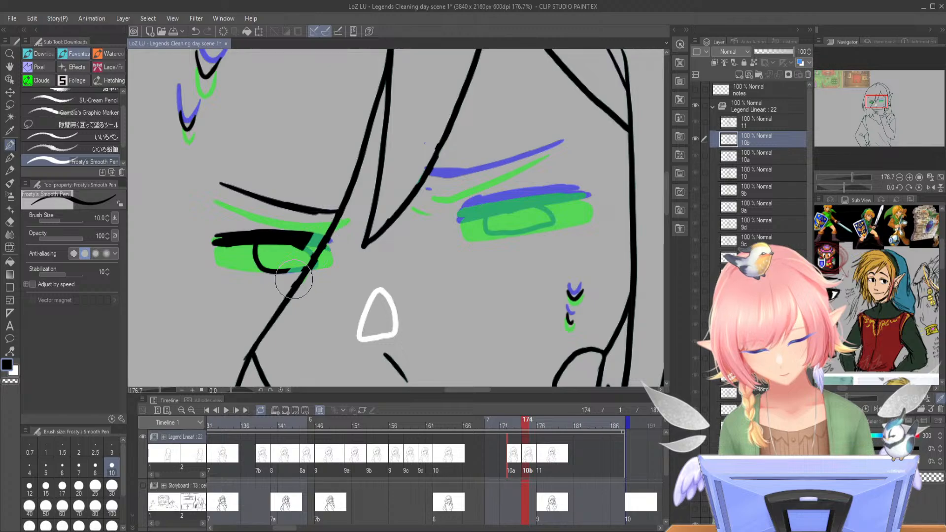
{"action": "mouse_move", "coordinate": [335, 207]}
{"action": "left_mouse_down"}
{"action": "mouse_move", "coordinate": [311, 213]}
{"action": "mouse_move", "coordinate": [225, 185]}
{"action": "mouse_move", "coordinate": [263, 232]}
{"action": "left_mouse_up"}
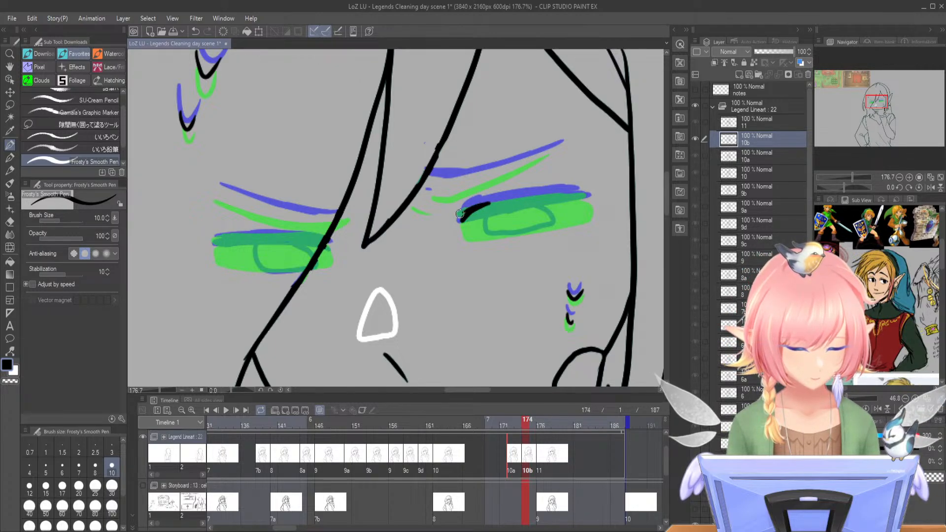
- Draw both slanted eyebrows and both thick, nearly closed eyelids with thin iris slivers beneath them on cel 10b
{"action": "left_click_drag", "start_coordinate": [463, 227], "coordinate": [529, 217]}
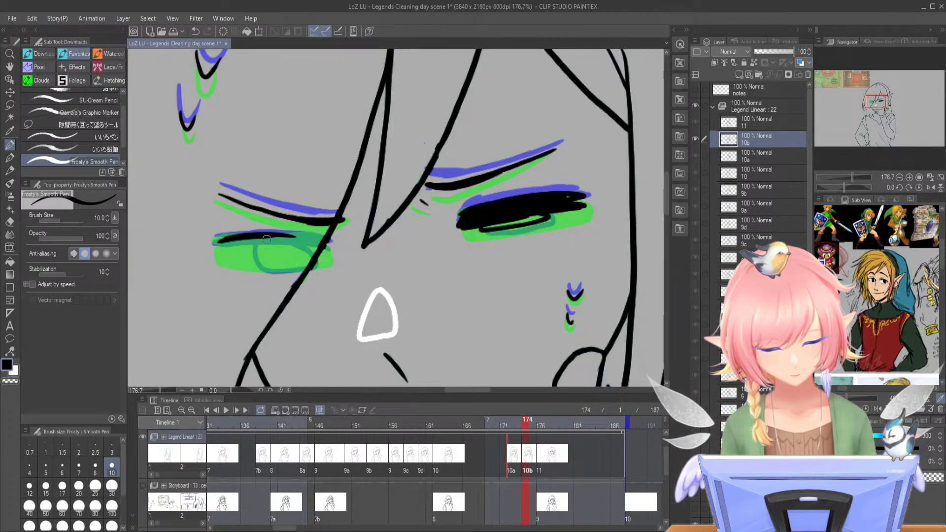
{"action": "left_click_drag", "start_coordinate": [226, 250], "coordinate": [294, 250]}
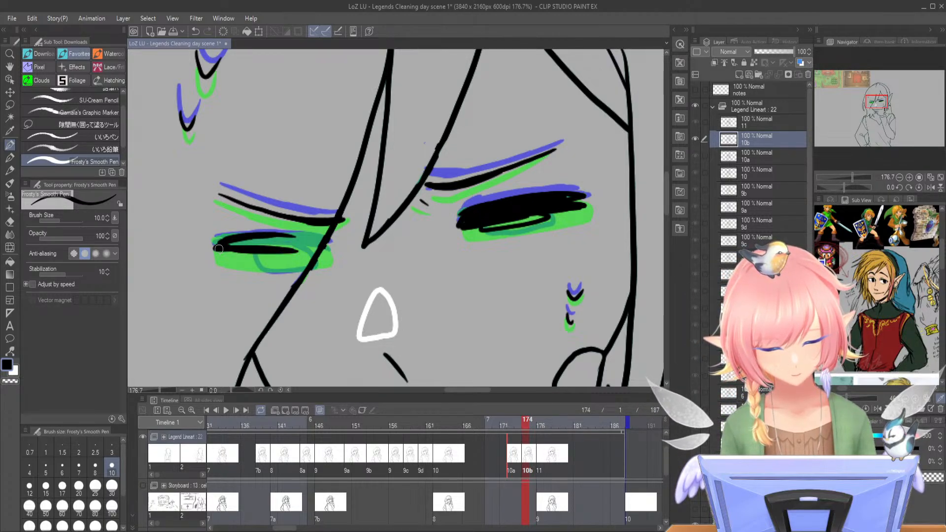
{"action": "mouse_move", "coordinate": [220, 256]}
{"action": "left_mouse_down"}
{"action": "mouse_move", "coordinate": [301, 260]}
{"action": "mouse_move", "coordinate": [243, 256]}
{"action": "mouse_move", "coordinate": [311, 252]}
{"action": "left_mouse_up"}
{"action": "key", "text": "ctrl+z"}
{"action": "key", "text": "ctrl+z"}
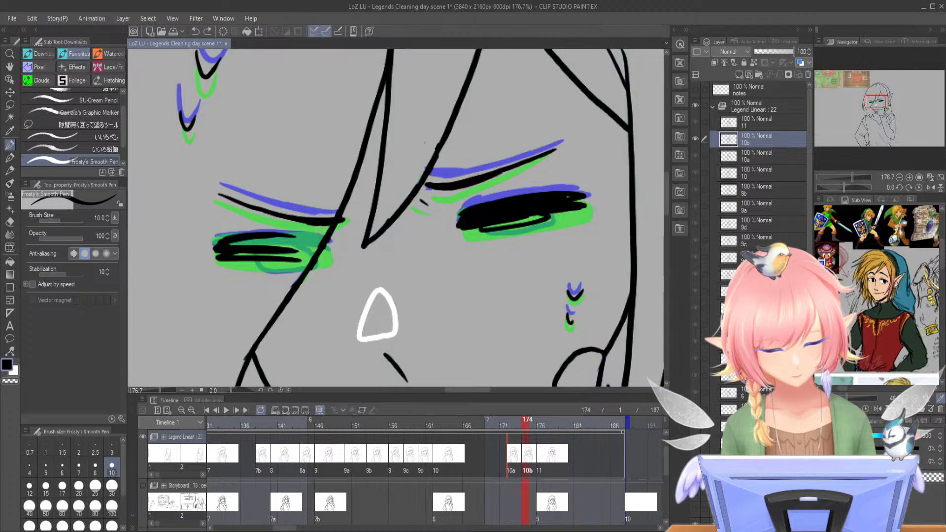
{"action": "left_click_drag", "start_coordinate": [213, 257], "coordinate": [296, 253]}
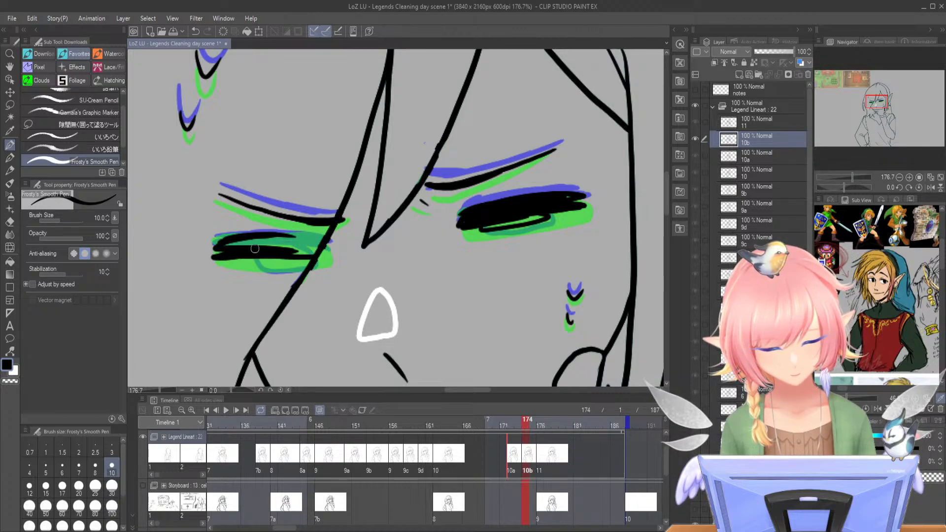
{"action": "left_click_drag", "start_coordinate": [225, 246], "coordinate": [296, 238]}
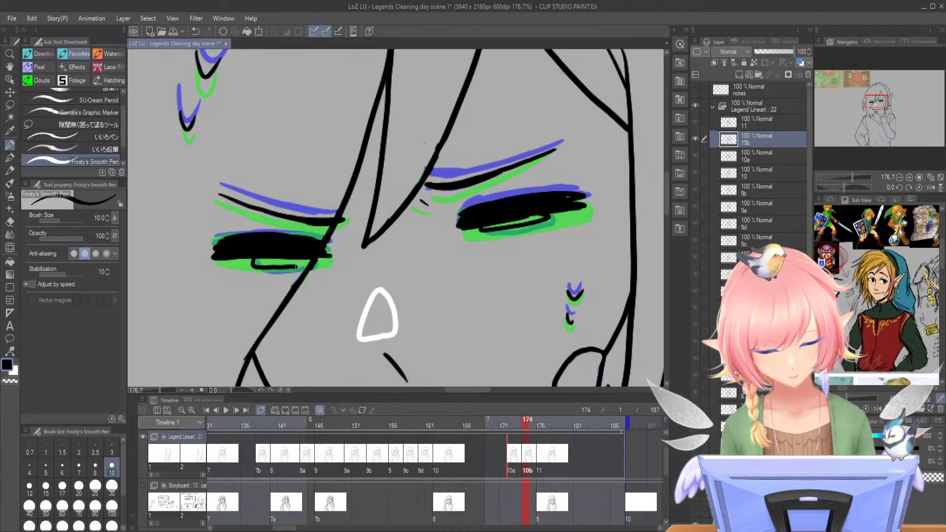
{"action": "key", "text": "ctrl+z"}
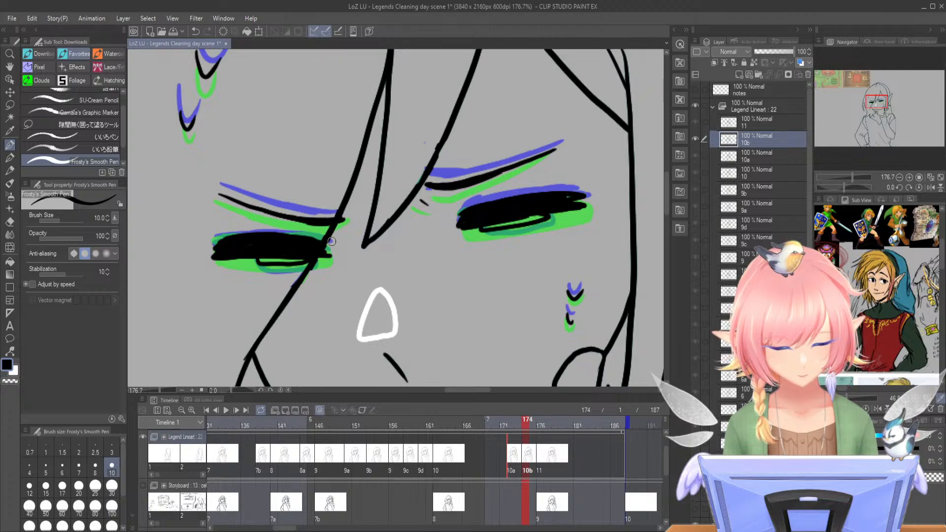
- Play back the animation to check the blink with the new cel 10b
{"action": "left_click_drag", "start_coordinate": [852, 177], "coordinate": [842, 180]}
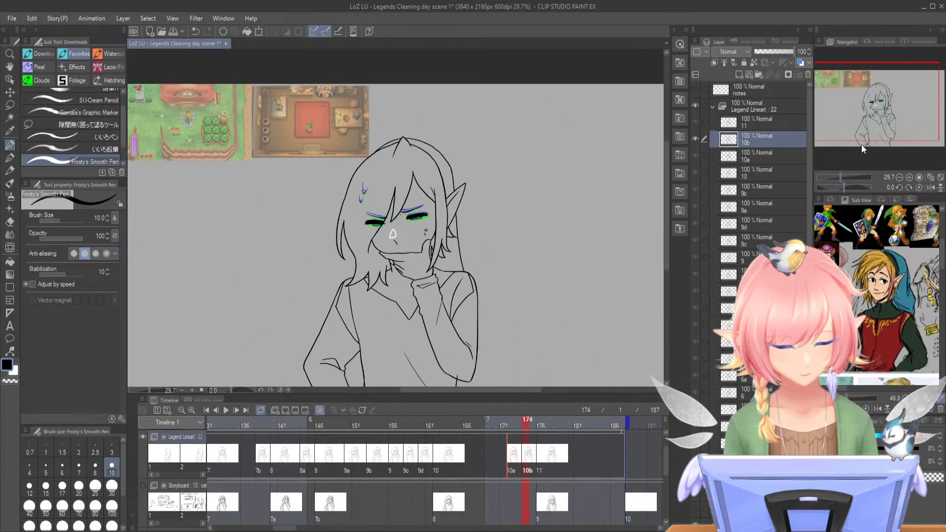
{"action": "left_click_drag", "start_coordinate": [871, 121], "coordinate": [872, 125]}
{"action": "left_click", "coordinate": [225, 410]}
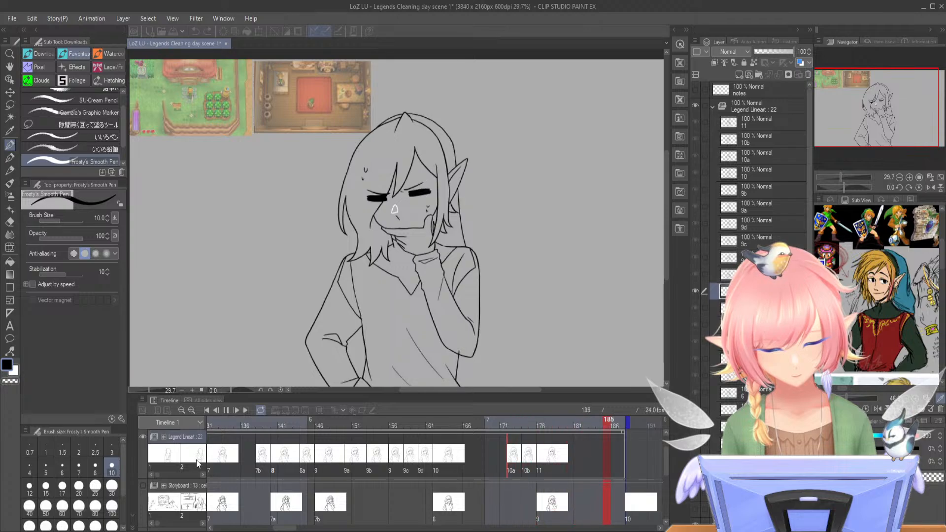
{"action": "left_click", "coordinate": [225, 410]}
{"action": "left_click_drag", "start_coordinate": [237, 528], "coordinate": [291, 529]}
- Compare cel 11 with its neighbour through the onion skin and erase the short stray line atop the hair lock beside the ear
{"action": "mouse_move", "coordinate": [419, 424]}
{"action": "left_mouse_down"}
{"action": "mouse_move", "coordinate": [384, 424]}
{"action": "mouse_move", "coordinate": [434, 431]}
{"action": "mouse_move", "coordinate": [413, 428]}
{"action": "mouse_move", "coordinate": [440, 442]}
{"action": "mouse_move", "coordinate": [408, 443]}
{"action": "mouse_move", "coordinate": [440, 445]}
{"action": "mouse_move", "coordinate": [385, 446]}
{"action": "mouse_move", "coordinate": [451, 449]}
{"action": "mouse_move", "coordinate": [413, 450]}
{"action": "mouse_move", "coordinate": [435, 453]}
{"action": "left_mouse_up"}
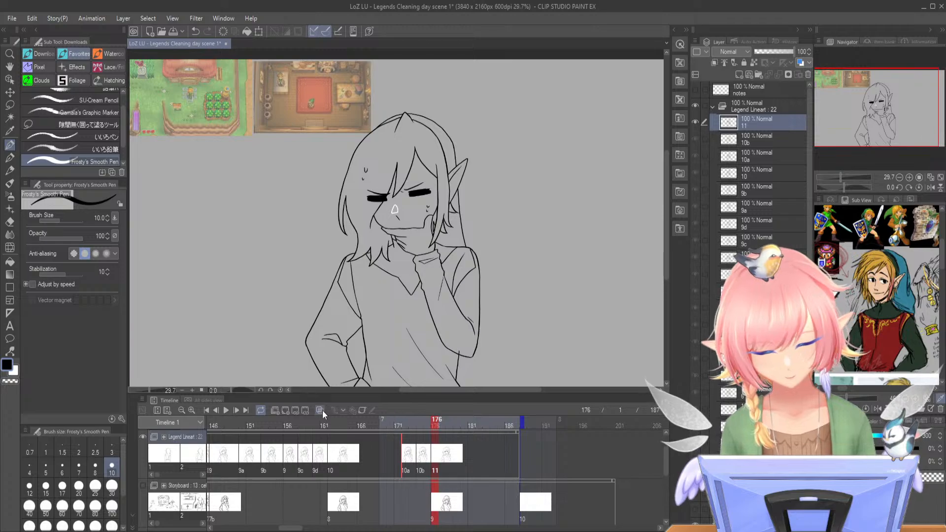
{"action": "left_click_drag", "start_coordinate": [840, 177], "coordinate": [850, 177]}
{"action": "left_click_drag", "start_coordinate": [876, 107], "coordinate": [882, 97]}
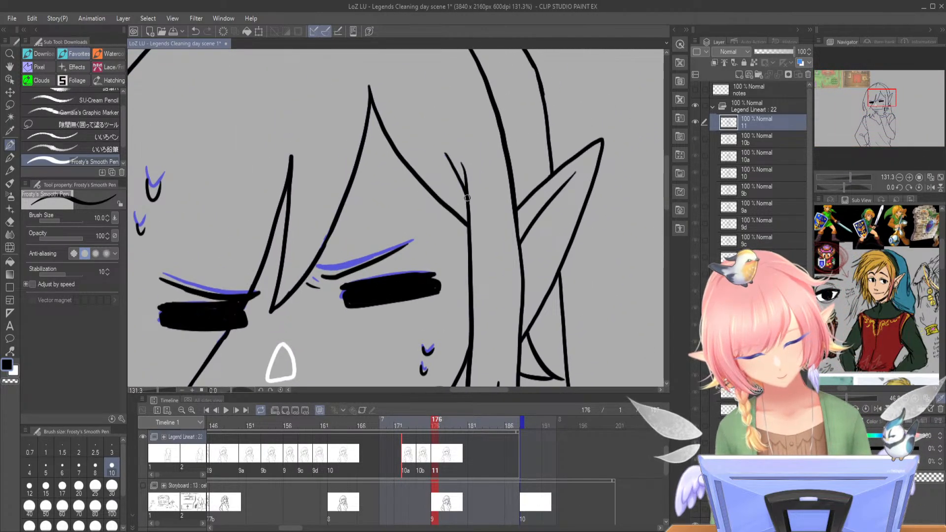
{"action": "left_click_drag", "start_coordinate": [465, 194], "coordinate": [446, 155]}
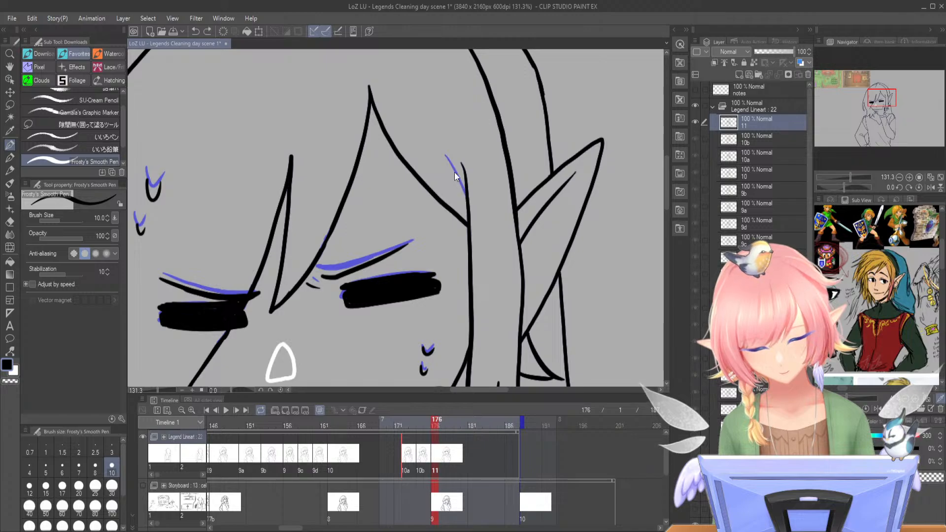
{"action": "left_click_drag", "start_coordinate": [849, 176], "coordinate": [825, 171]}
{"action": "mouse_move", "coordinate": [433, 426]}
{"action": "left_mouse_down"}
{"action": "mouse_move", "coordinate": [403, 427]}
{"action": "mouse_move", "coordinate": [429, 422]}
{"action": "left_mouse_up"}
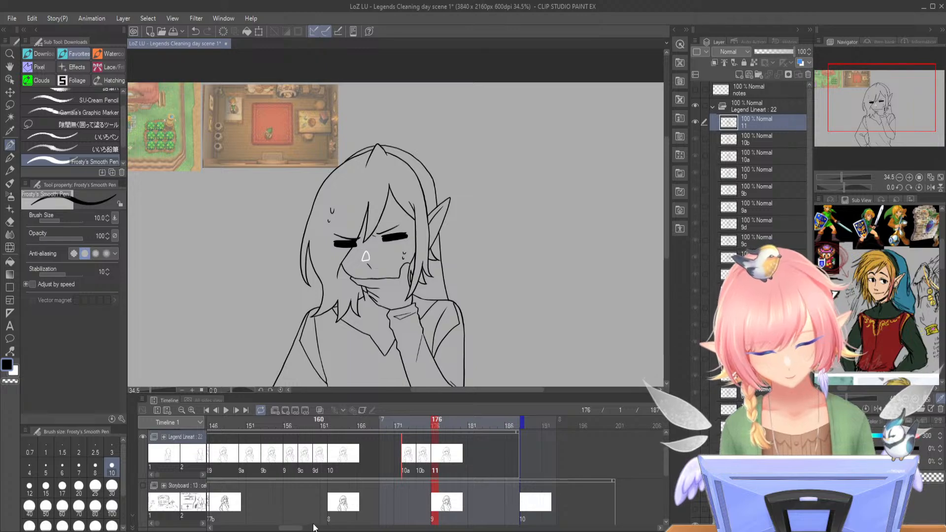
- Scrub back and forth across lineart cels 10a, 10b and 11 to check the eyes closing in the blink
{"action": "mouse_move", "coordinate": [426, 425]}
{"action": "left_mouse_down"}
{"action": "mouse_move", "coordinate": [411, 424]}
{"action": "mouse_move", "coordinate": [421, 425]}
{"action": "left_mouse_up"}
{"action": "left_click", "coordinate": [408, 460]}
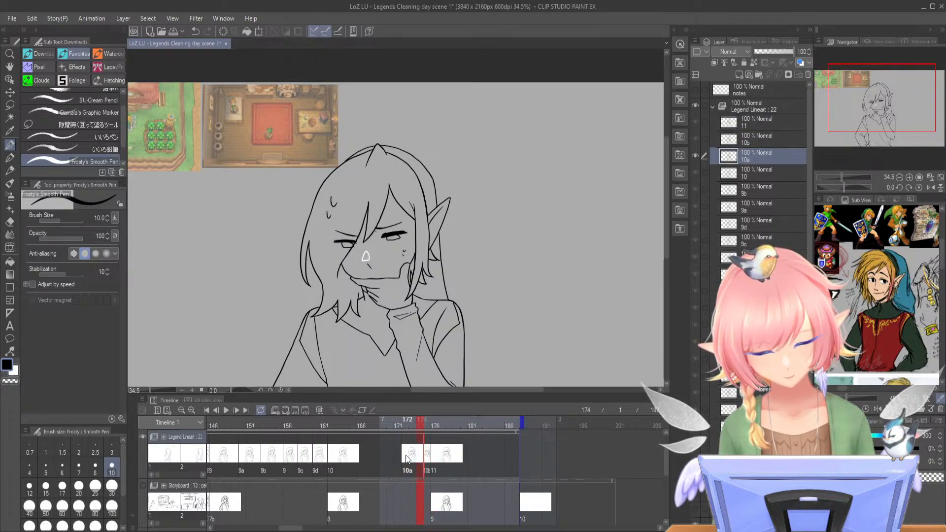
{"action": "left_click_drag", "start_coordinate": [408, 458], "coordinate": [415, 458]}
{"action": "left_click_drag", "start_coordinate": [387, 428], "coordinate": [433, 427]}
- Save the animation file and make the storyboard sketches visible beneath the lineart
{"action": "scroll", "coordinate": [309, 518], "scroll_direction": "up", "scroll_amount": 10}
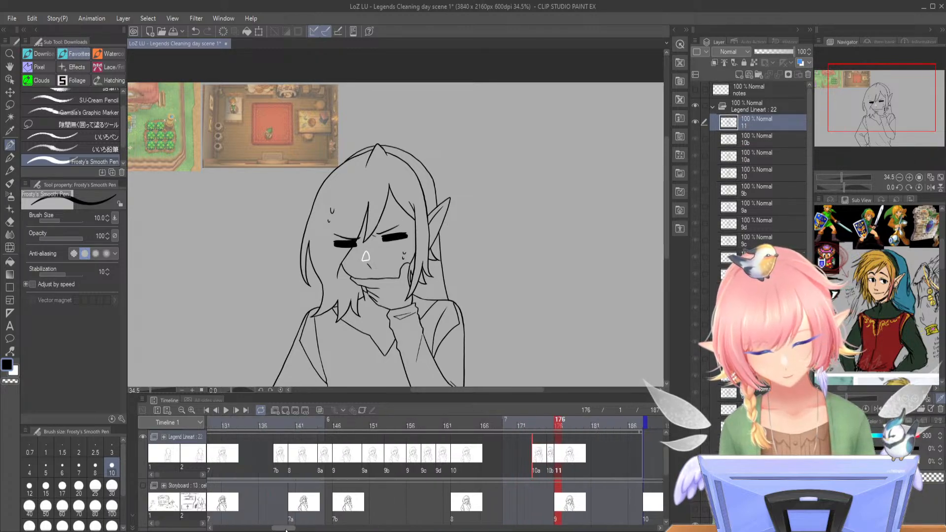
{"action": "left_click_drag", "start_coordinate": [842, 176], "coordinate": [840, 175]}
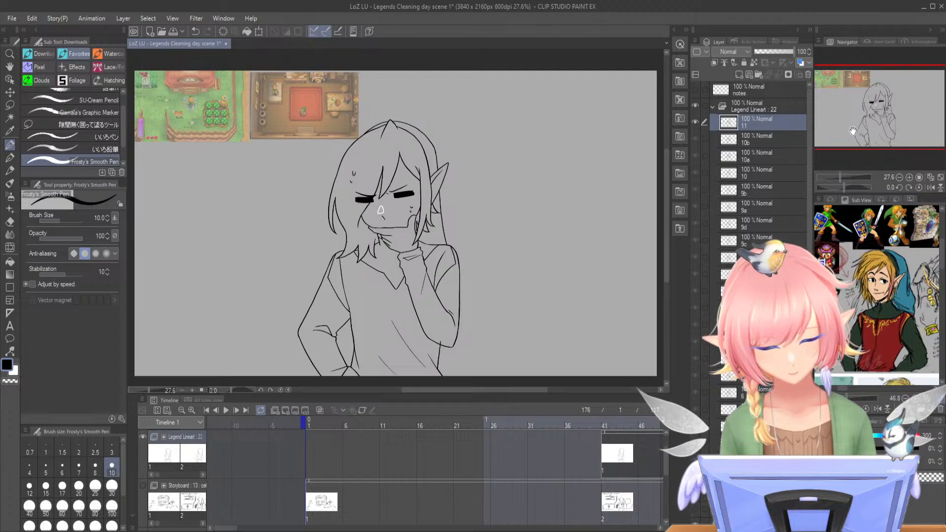
{"action": "left_click", "coordinate": [173, 33]}
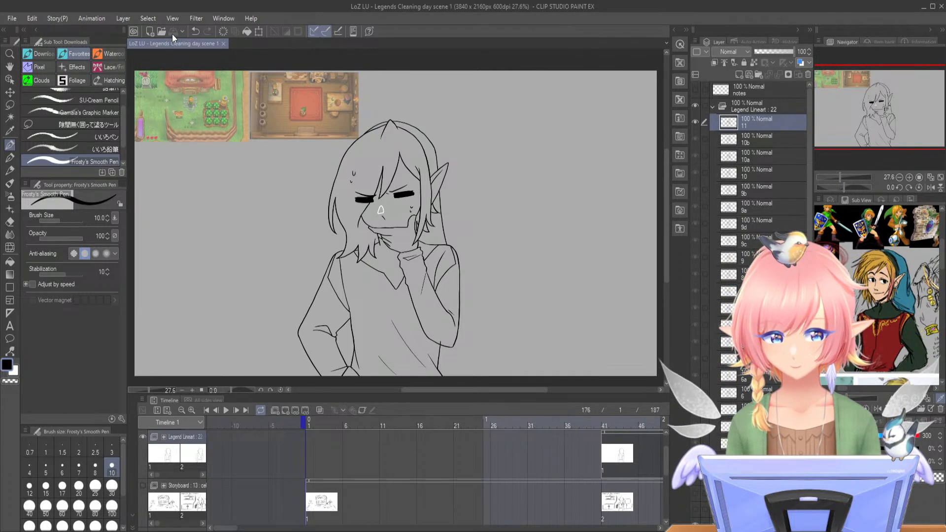
{"action": "left_click", "coordinate": [697, 492]}
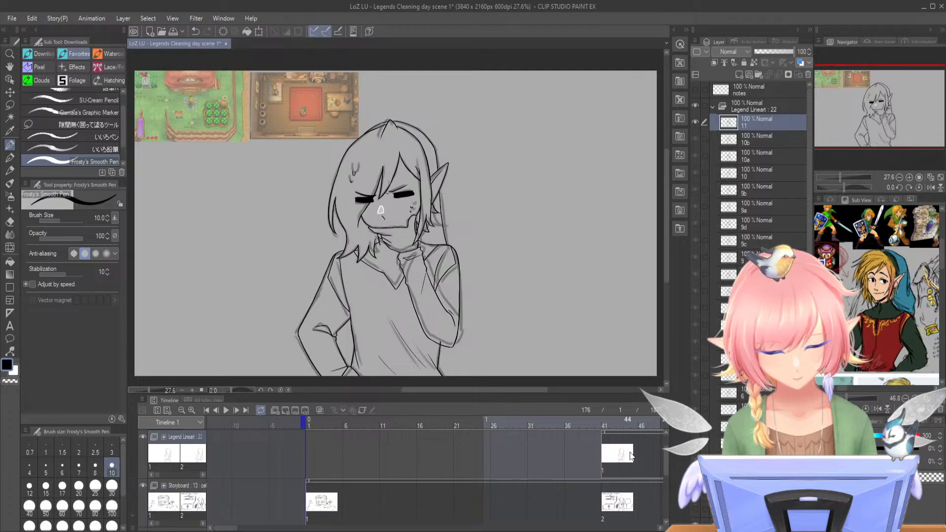
- Play back the animation from frame 1 with the storyboard and lineart shown together
{"action": "left_click", "coordinate": [311, 423]}
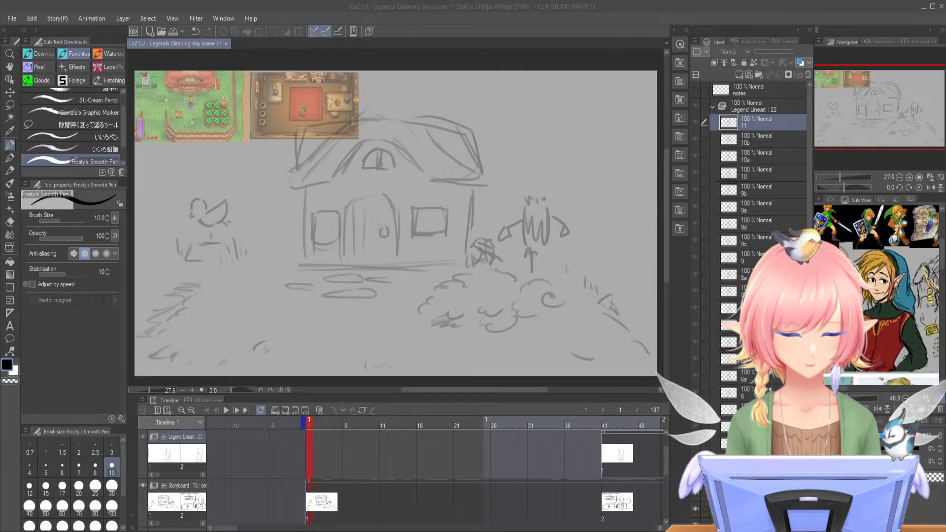
{"action": "left_click", "coordinate": [226, 410]}
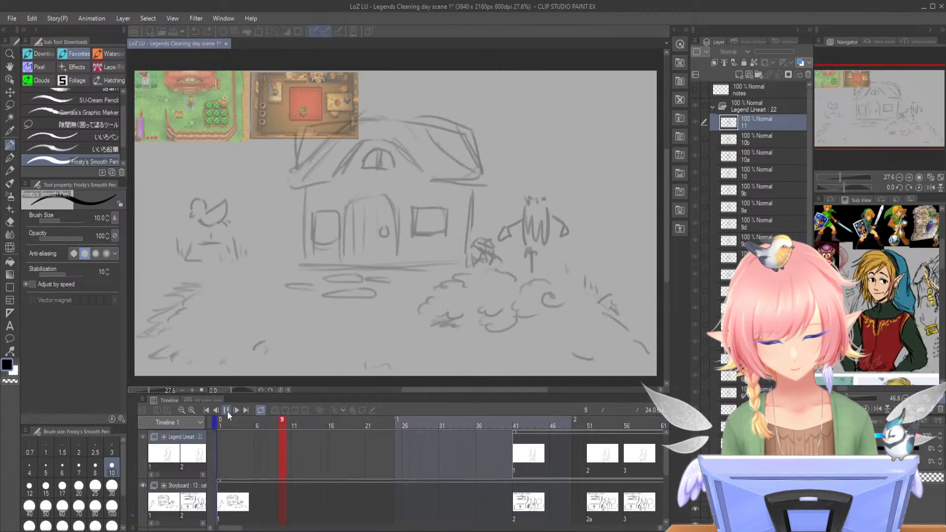
{"action": "left_click", "coordinate": [226, 411]}
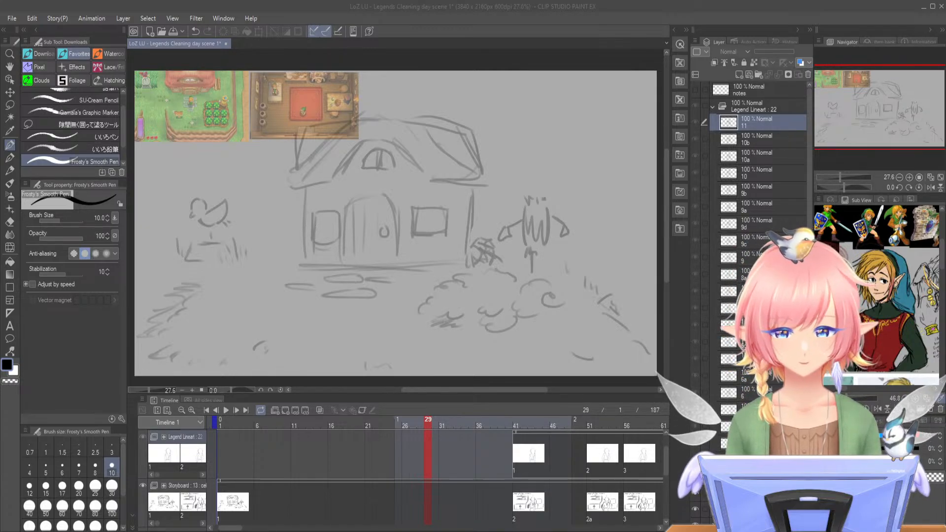
- Scrub through the scene from frame 29 and review the lineart around cels 9 to 10 against the storyboard
{"action": "left_click", "coordinate": [435, 420]}
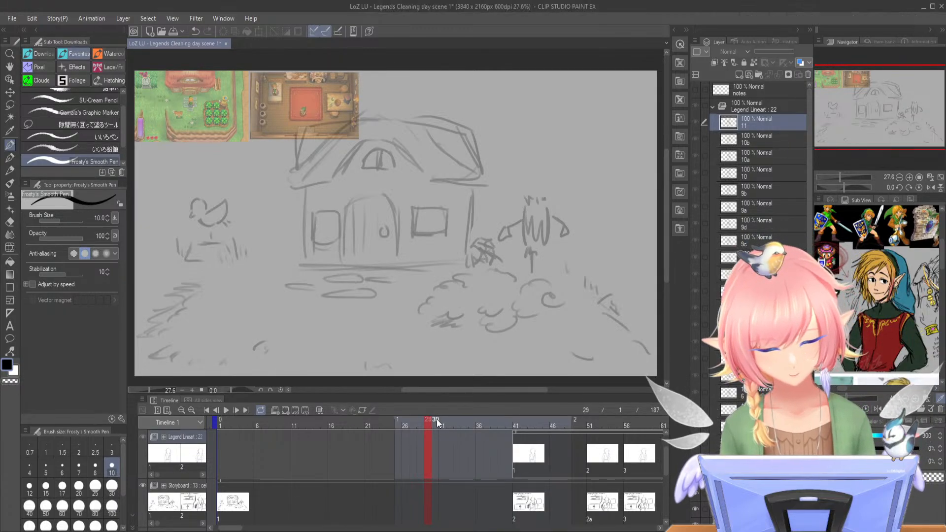
{"action": "left_click_drag", "start_coordinate": [502, 421], "coordinate": [685, 413]}
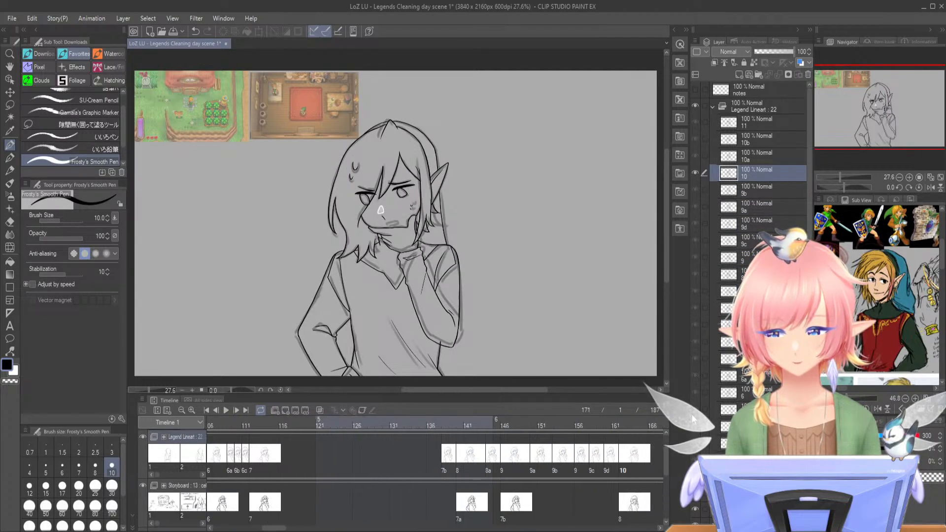
{"action": "mouse_move", "coordinate": [578, 420]}
{"action": "left_mouse_down"}
{"action": "mouse_move", "coordinate": [468, 421]}
{"action": "mouse_move", "coordinate": [593, 424]}
{"action": "left_mouse_up"}
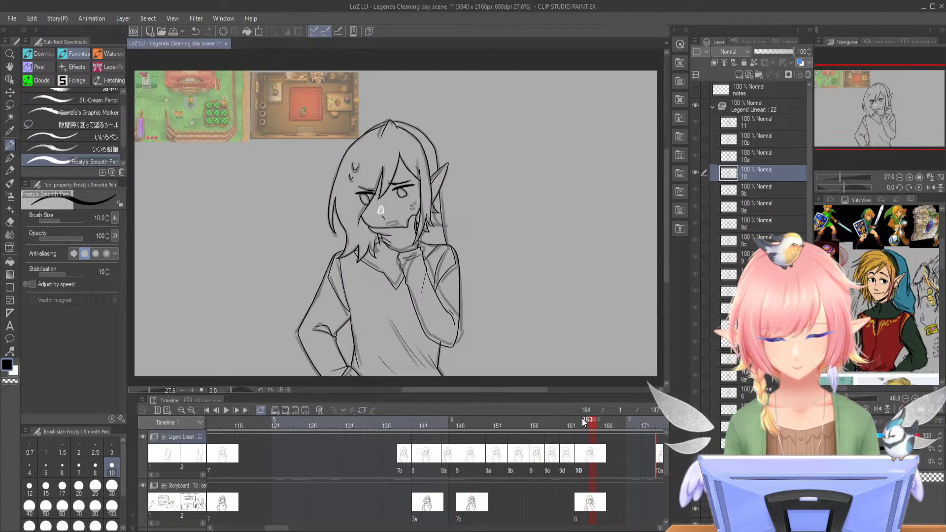
{"action": "scroll", "coordinate": [285, 527], "scroll_direction": "right", "scroll_amount": 5}
{"action": "scroll", "coordinate": [285, 527], "scroll_direction": "right", "scroll_amount": 5}
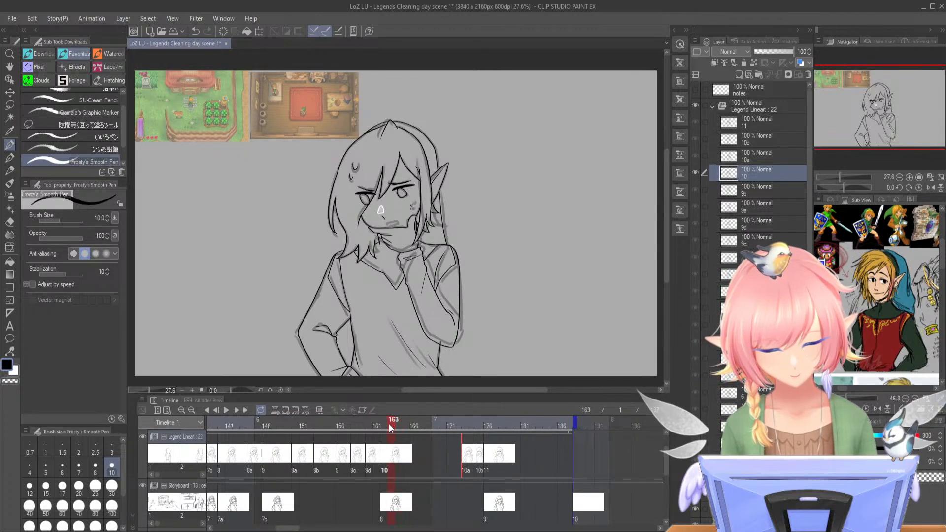
{"action": "left_click_drag", "start_coordinate": [394, 425], "coordinate": [355, 417]}
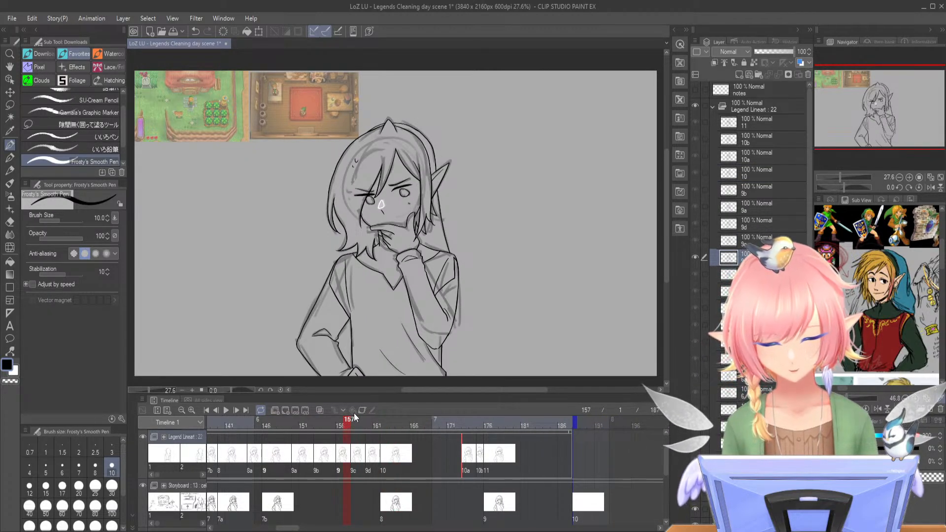